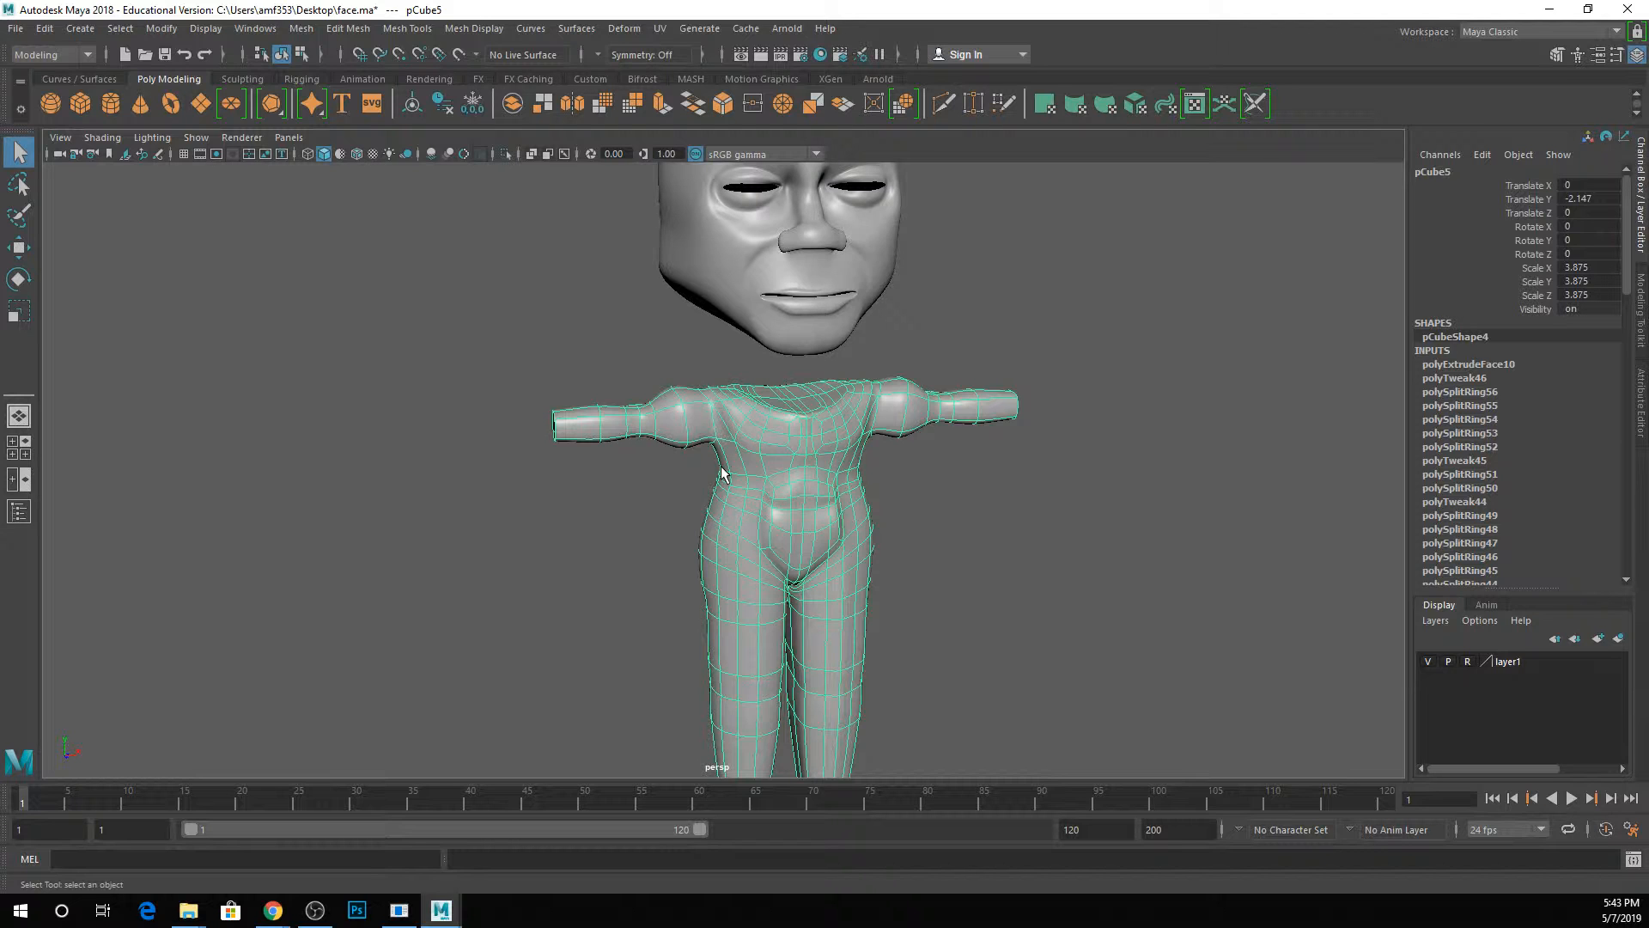
Switch from the Modeling to the Rigging menu set.
{"action": "scroll", "coordinate": [722, 472], "scroll_direction": "down", "scroll_amount": 2}
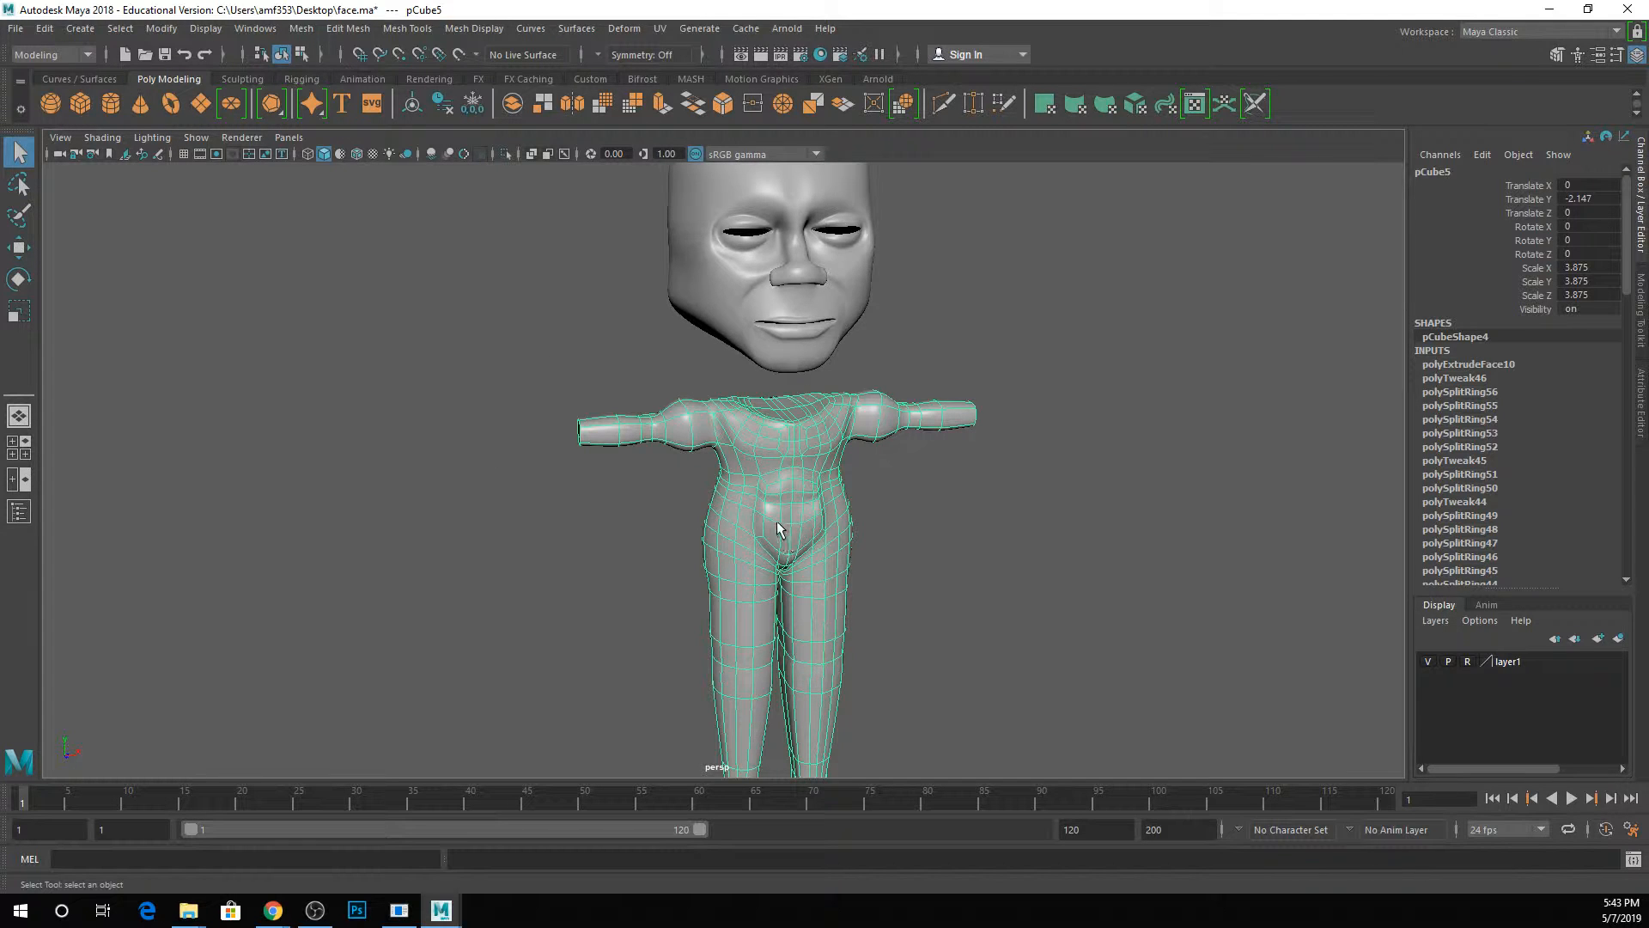
{"action": "left_click_drag", "start_coordinate": [740, 332], "coordinate": [771, 440], "text": "alt"}
{"action": "middle_click_drag", "start_coordinate": [771, 440], "coordinate": [784, 391], "text": "alt"}
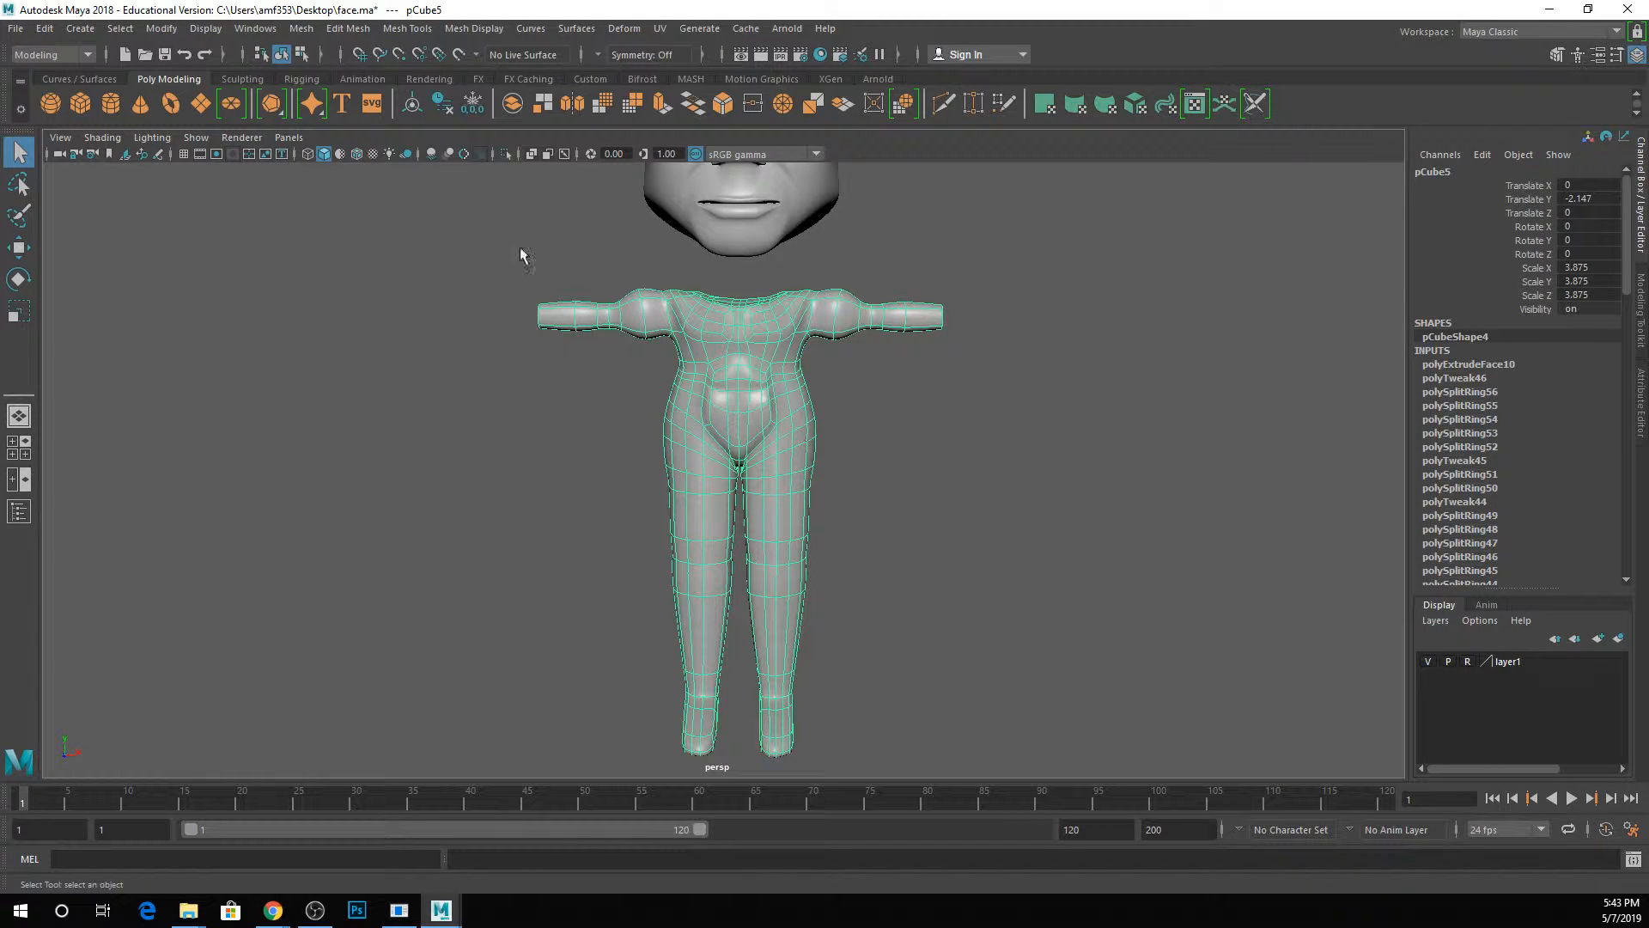
{"action": "left_click", "coordinate": [53, 55]}
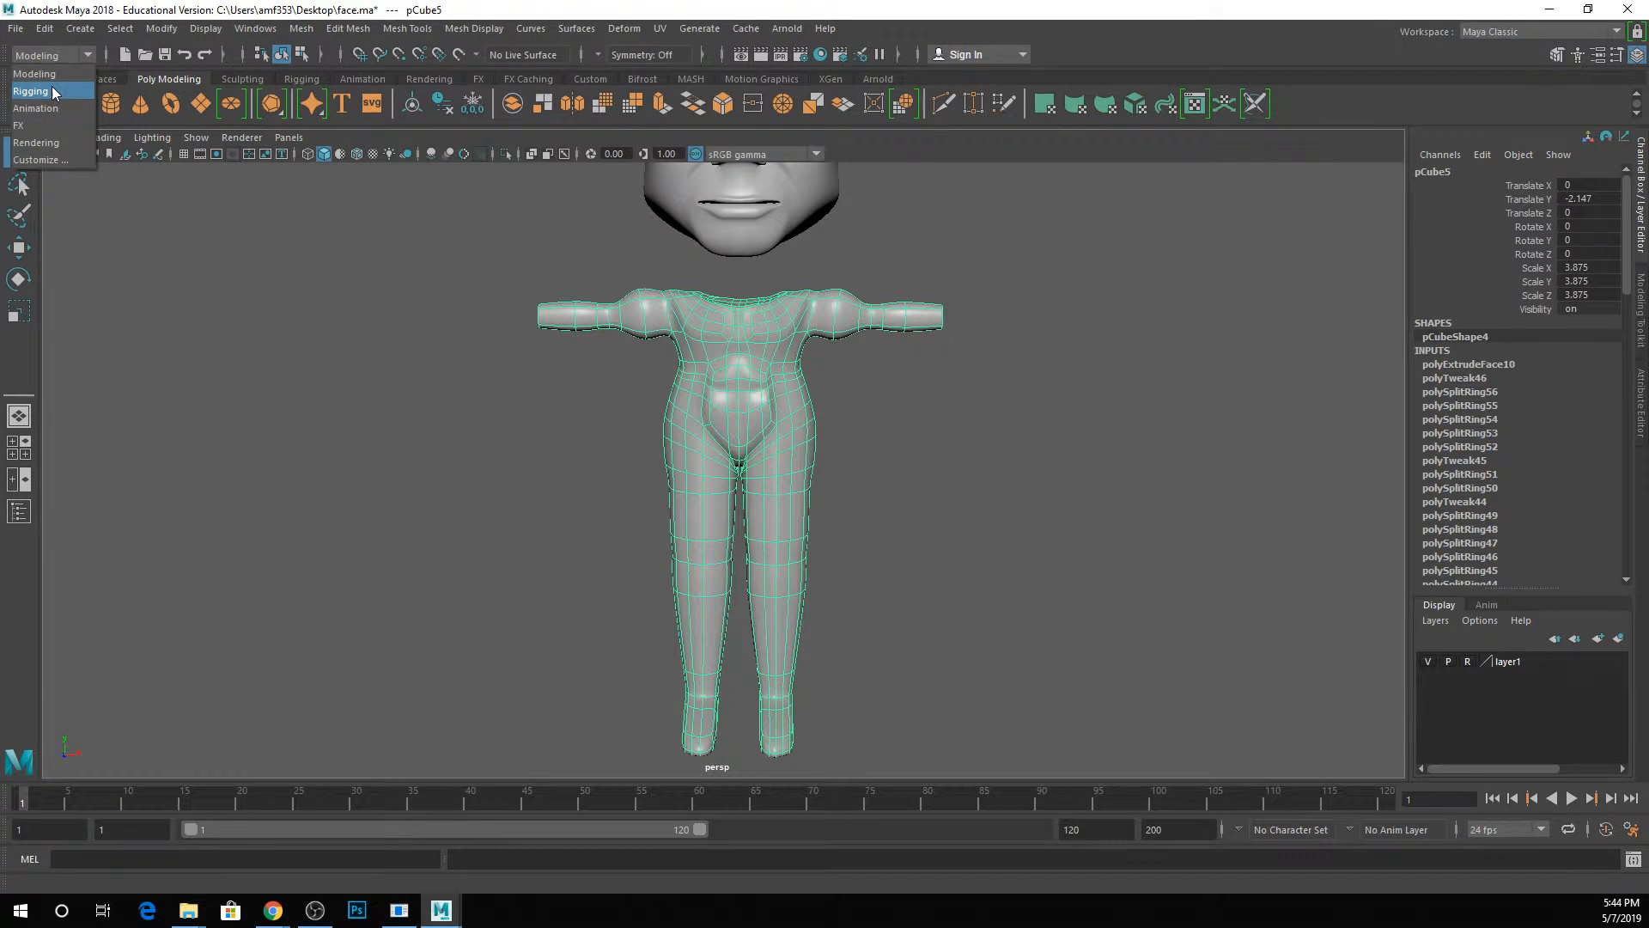
{"action": "left_click", "coordinate": [34, 91]}
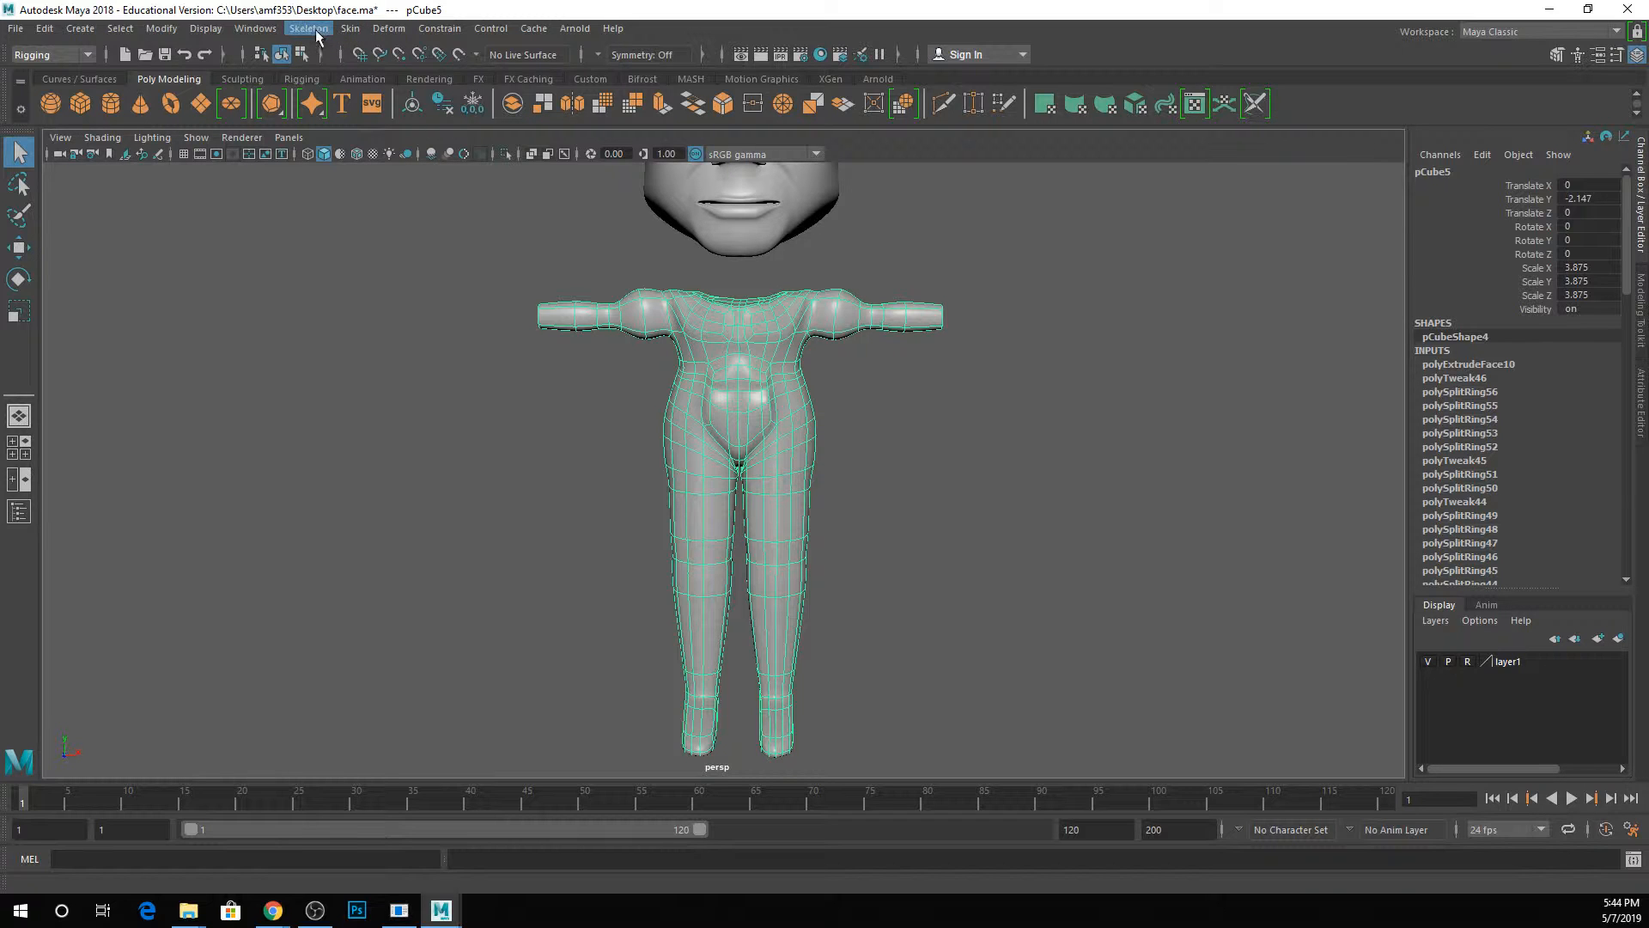
Open the Joint tool's settings and place a five-joint chain in the empty space beside the body.
{"action": "left_click", "coordinate": [313, 32]}
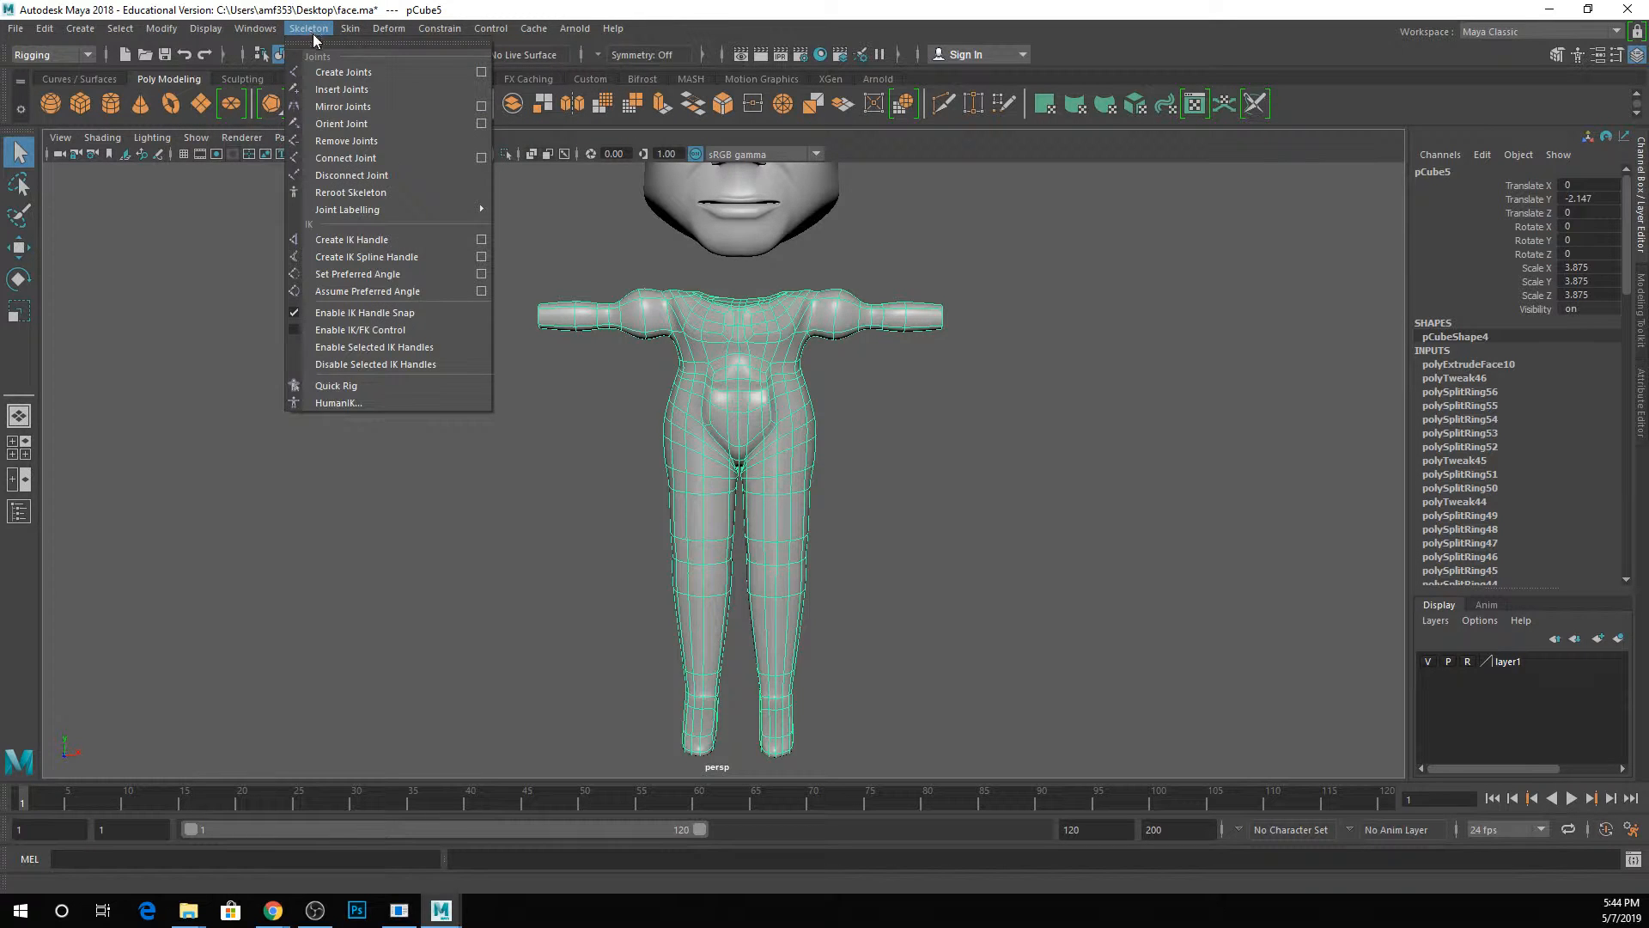
{"action": "mouse_move", "coordinate": [349, 39]}
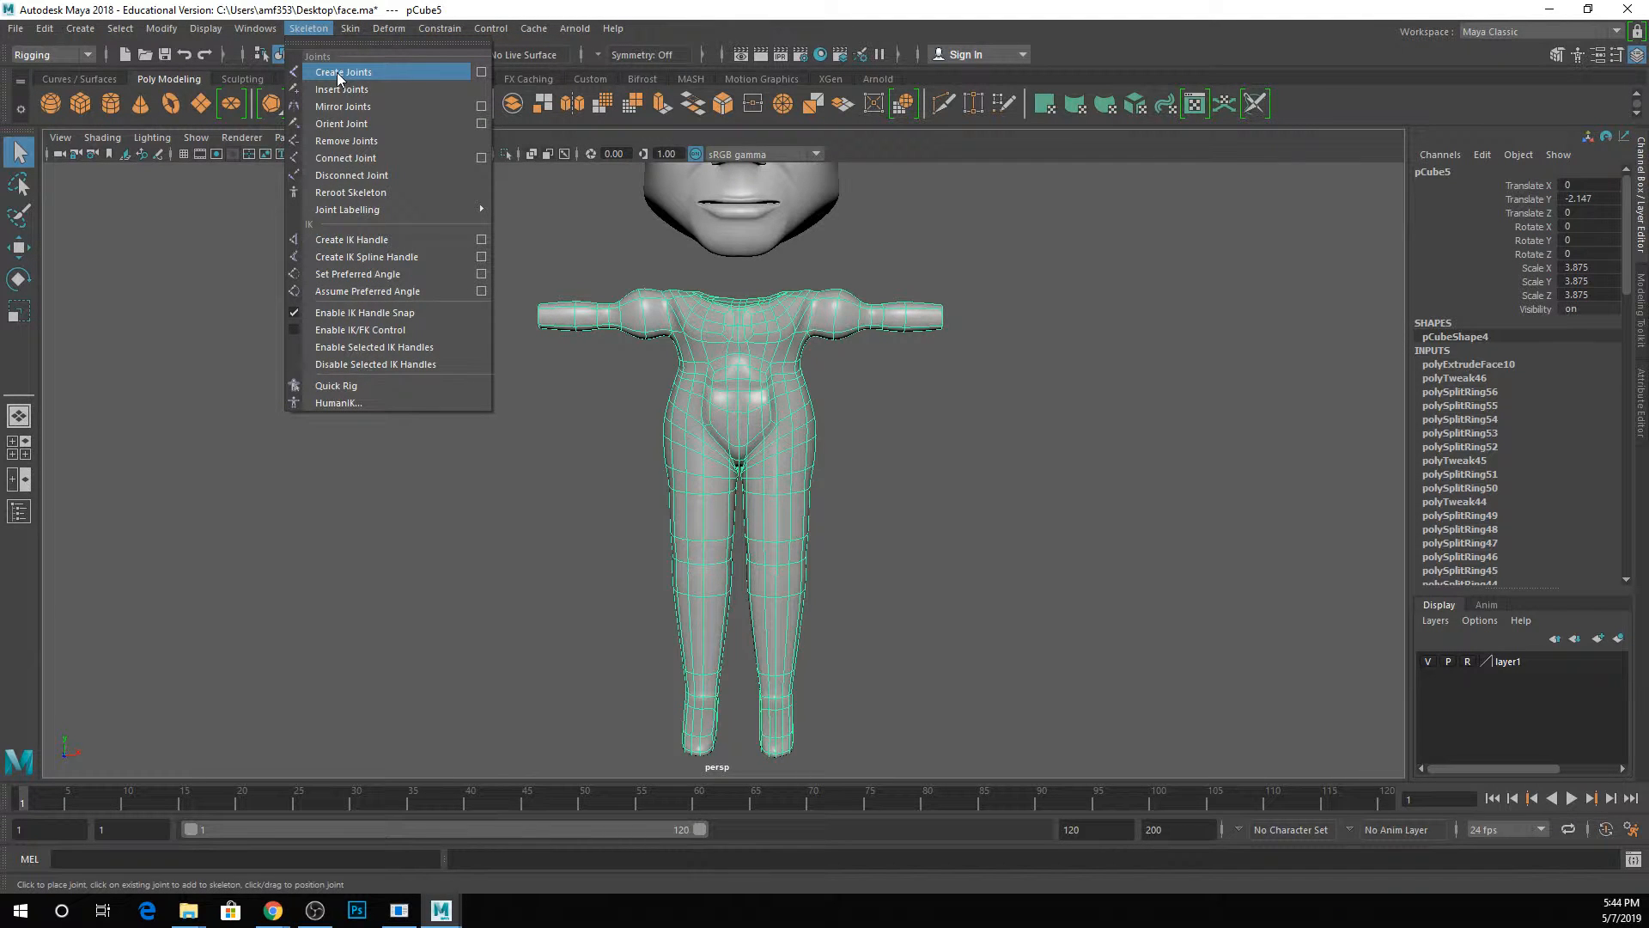
{"action": "left_click", "coordinate": [478, 74]}
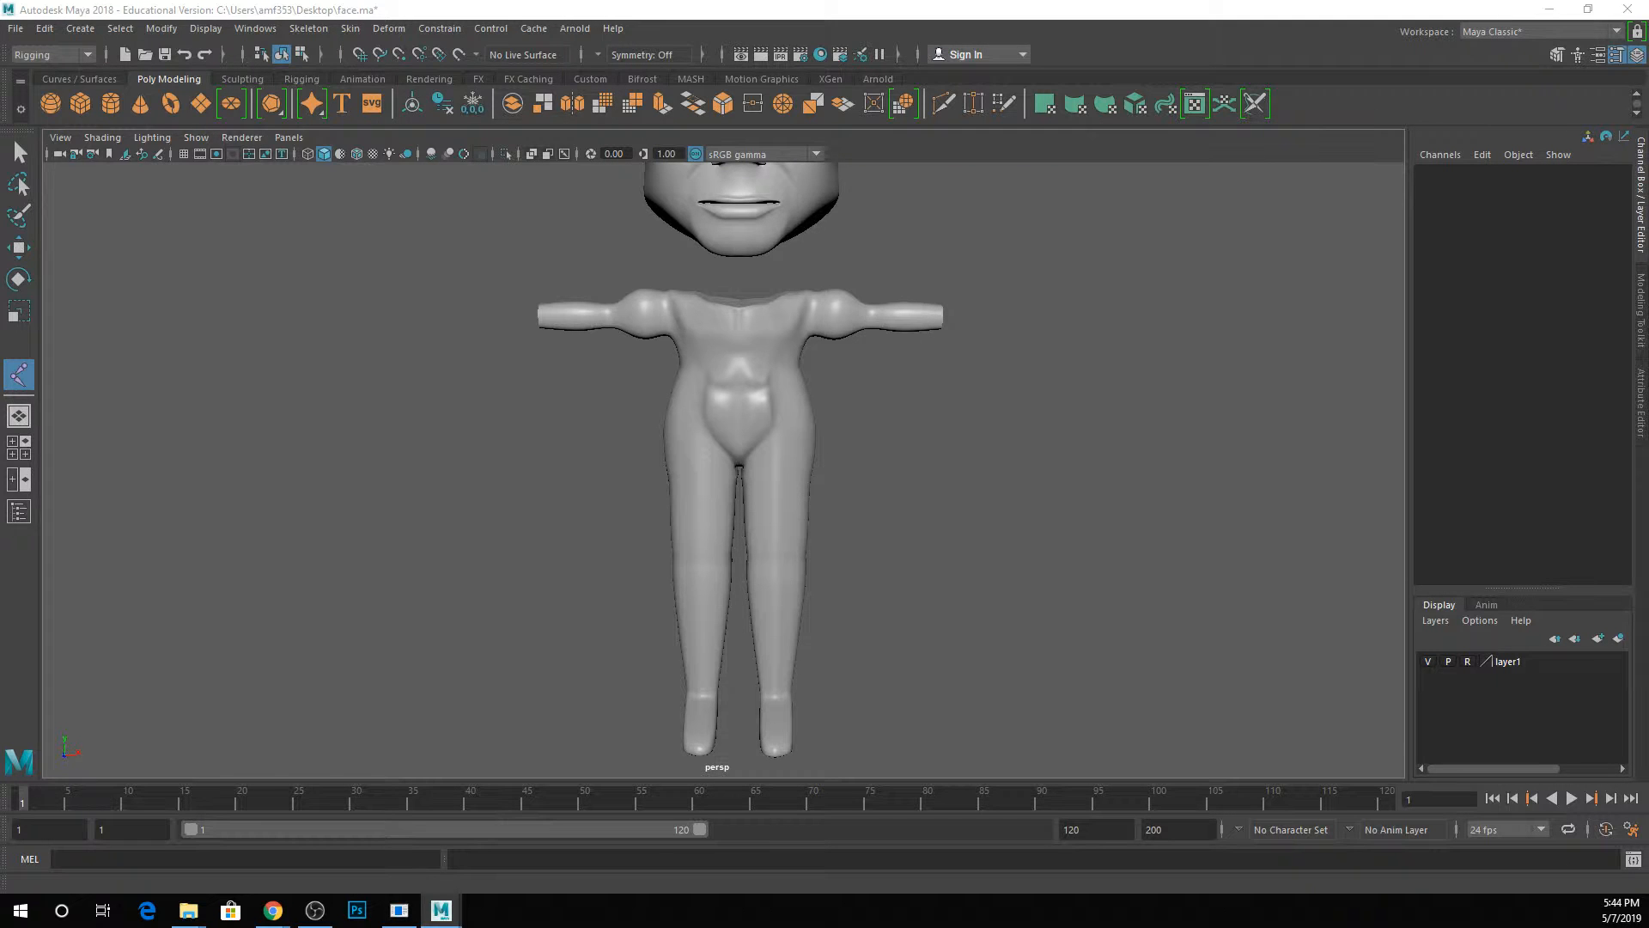
{"action": "double_click", "coordinate": [18, 374]}
{"action": "left_click_drag", "start_coordinate": [748, 135], "coordinate": [935, 138]}
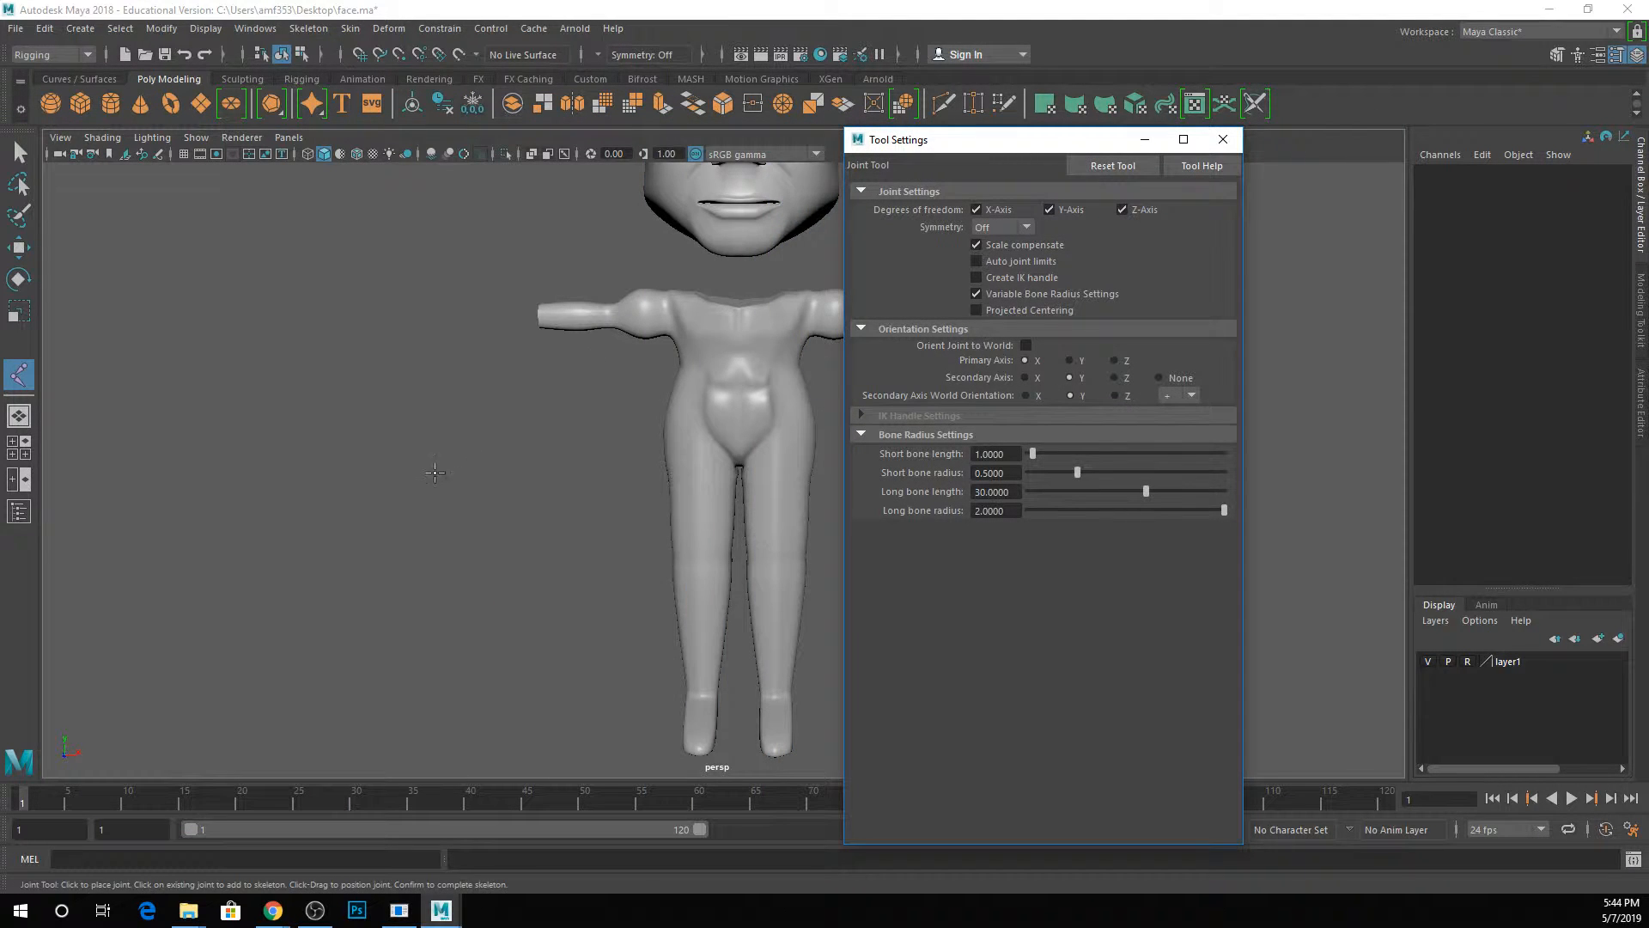
{"action": "left_click_drag", "start_coordinate": [435, 472], "coordinate": [421, 528], "text": "alt"}
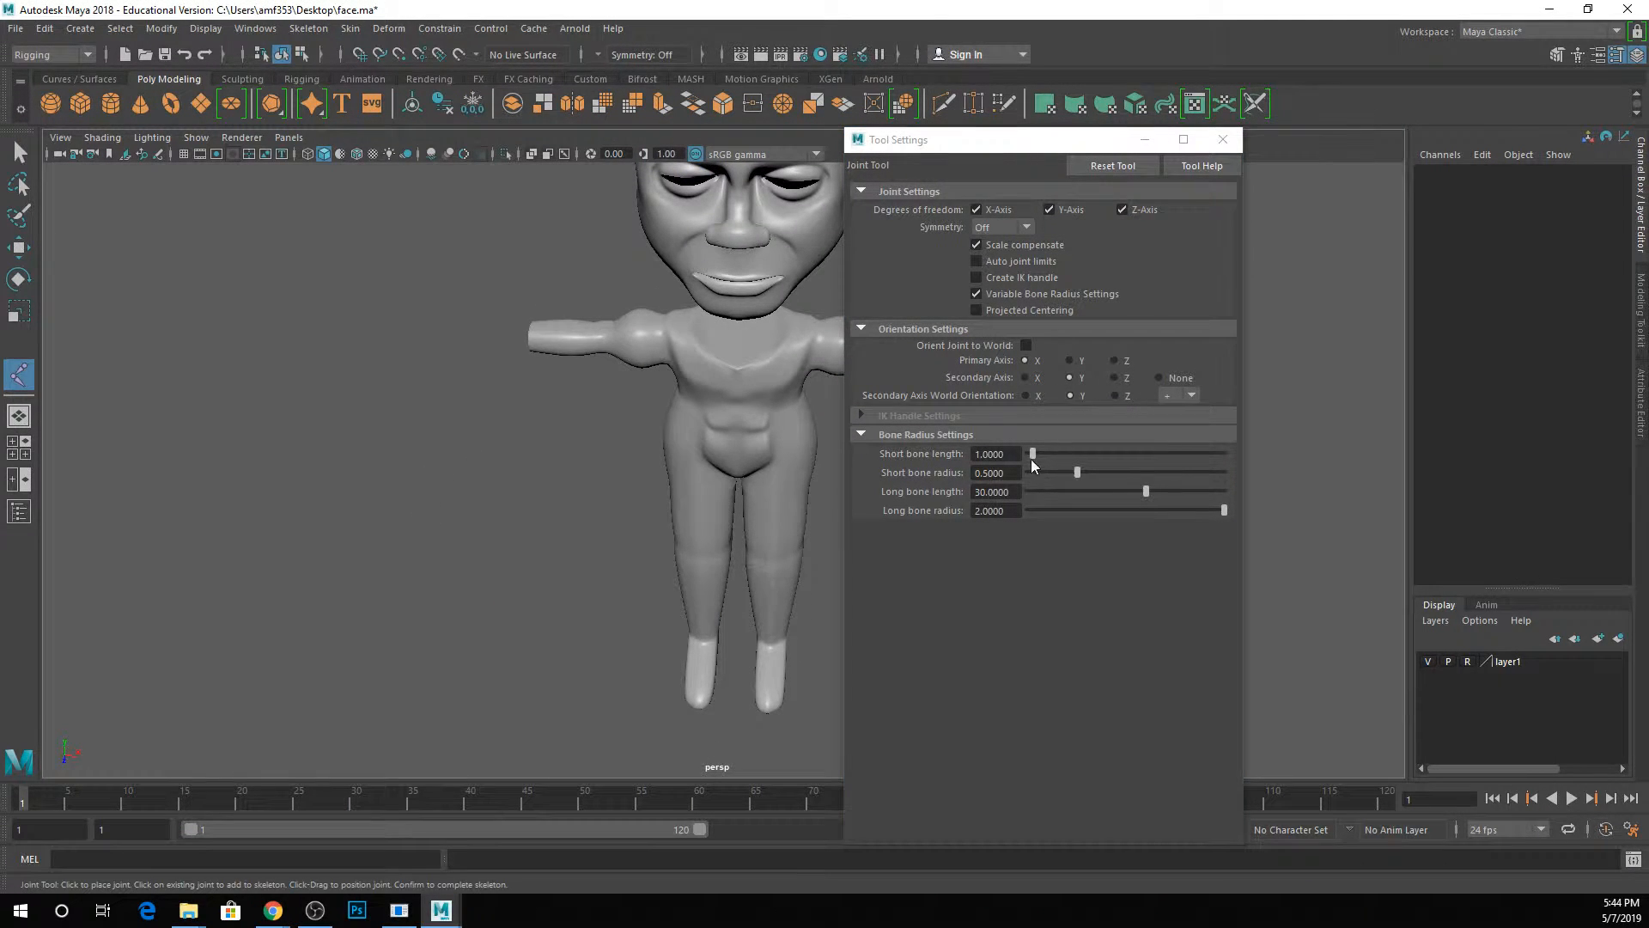
{"action": "left_click", "coordinate": [545, 476]}
{"action": "left_click", "coordinate": [535, 415]}
{"action": "left_click", "coordinate": [400, 400]}
{"action": "left_click", "coordinate": [389, 524]}
{"action": "left_click", "coordinate": [507, 578]}
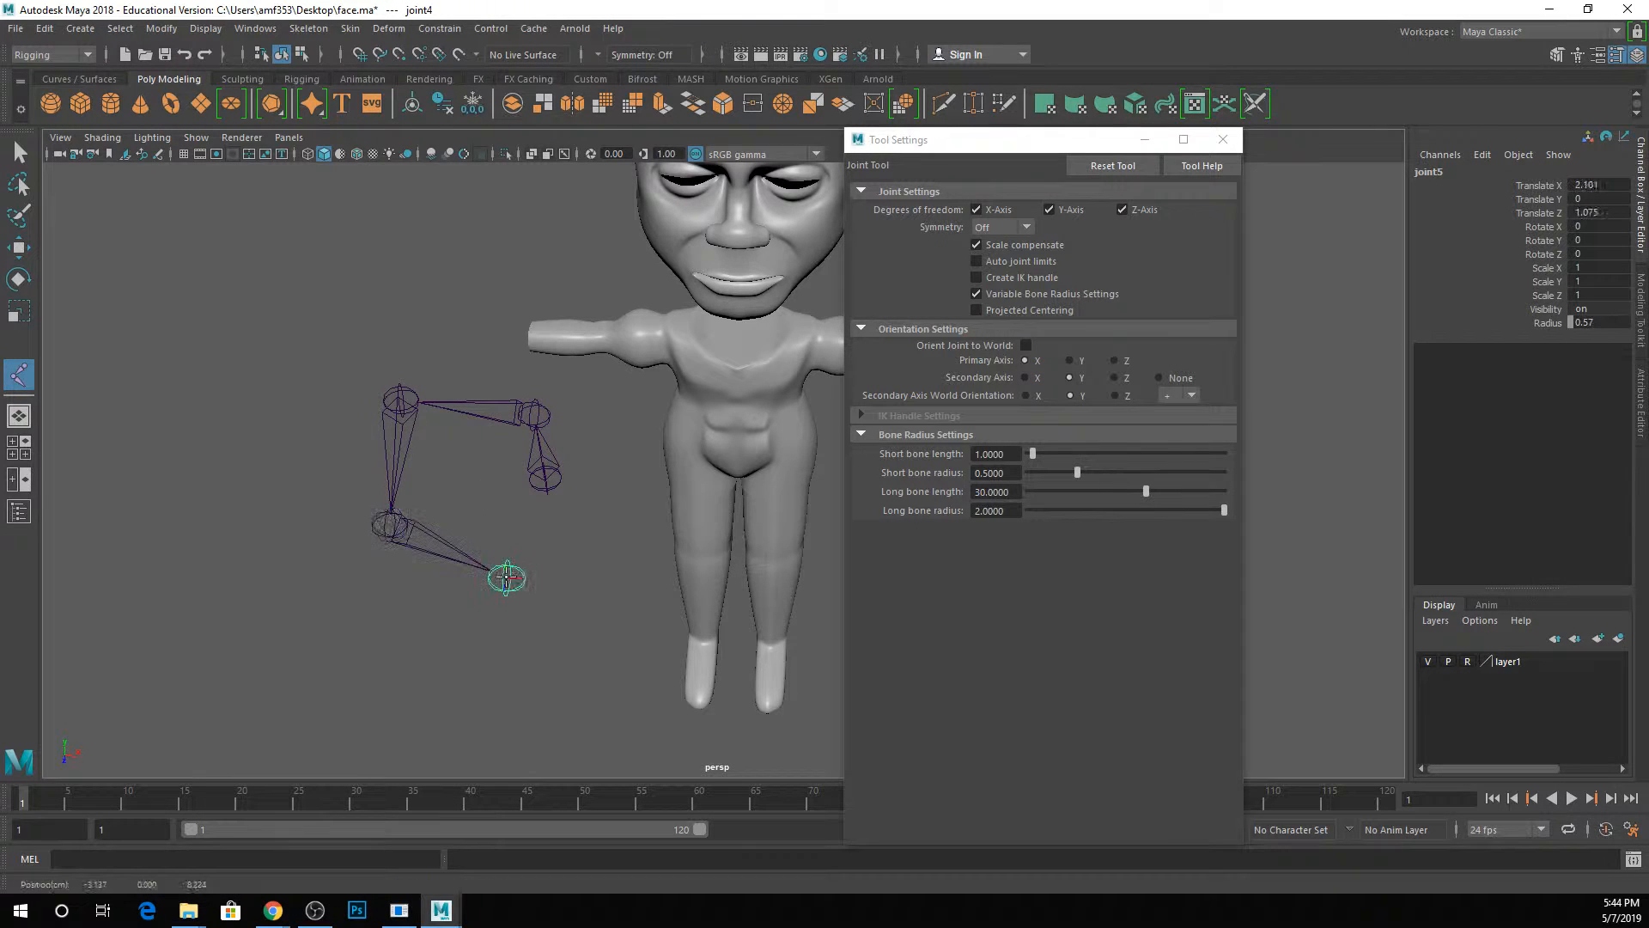
{"action": "key", "text": "q"}
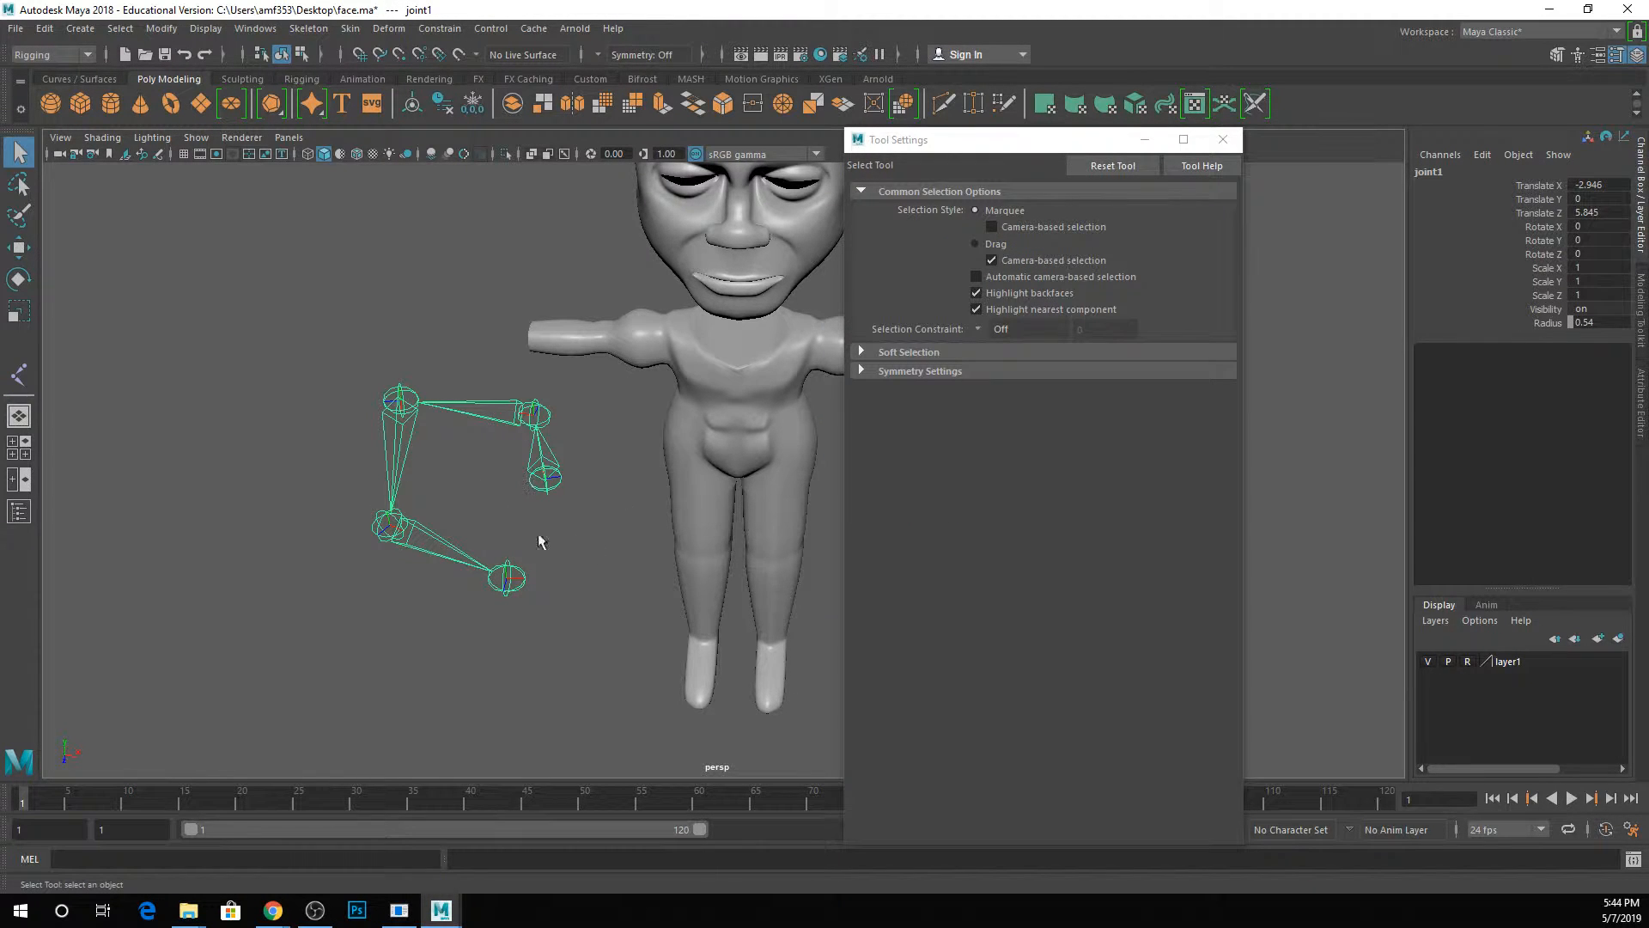
Set the Joint tool's short bone radius to 0.2.
{"action": "left_click", "coordinate": [582, 478]}
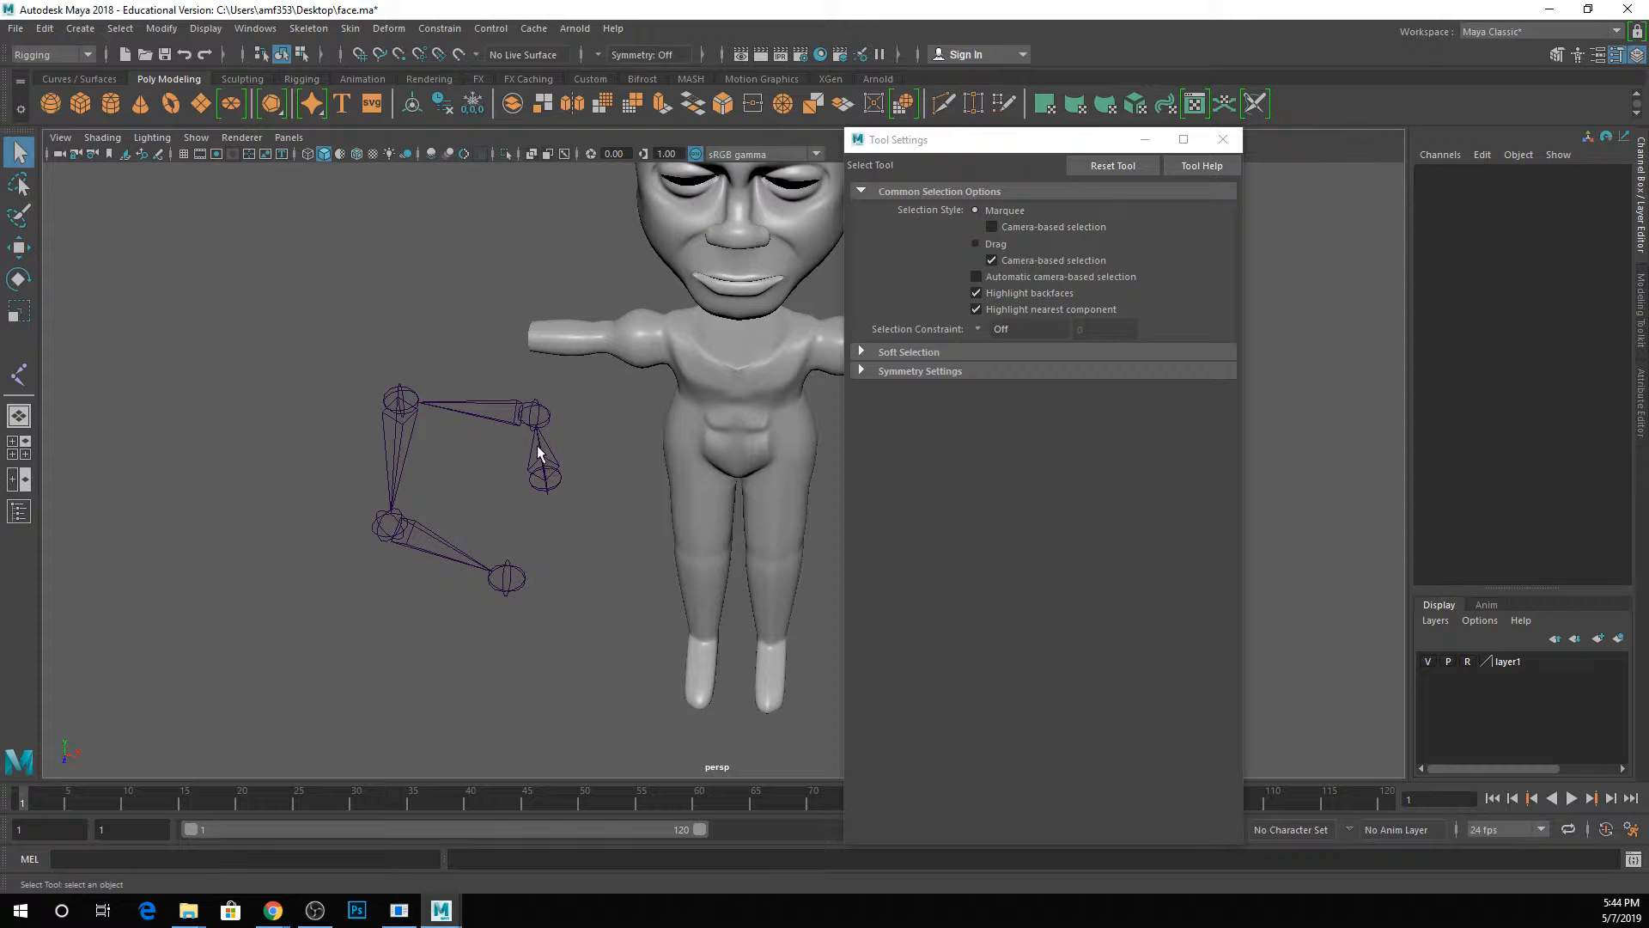
{"action": "left_click", "coordinate": [410, 395]}
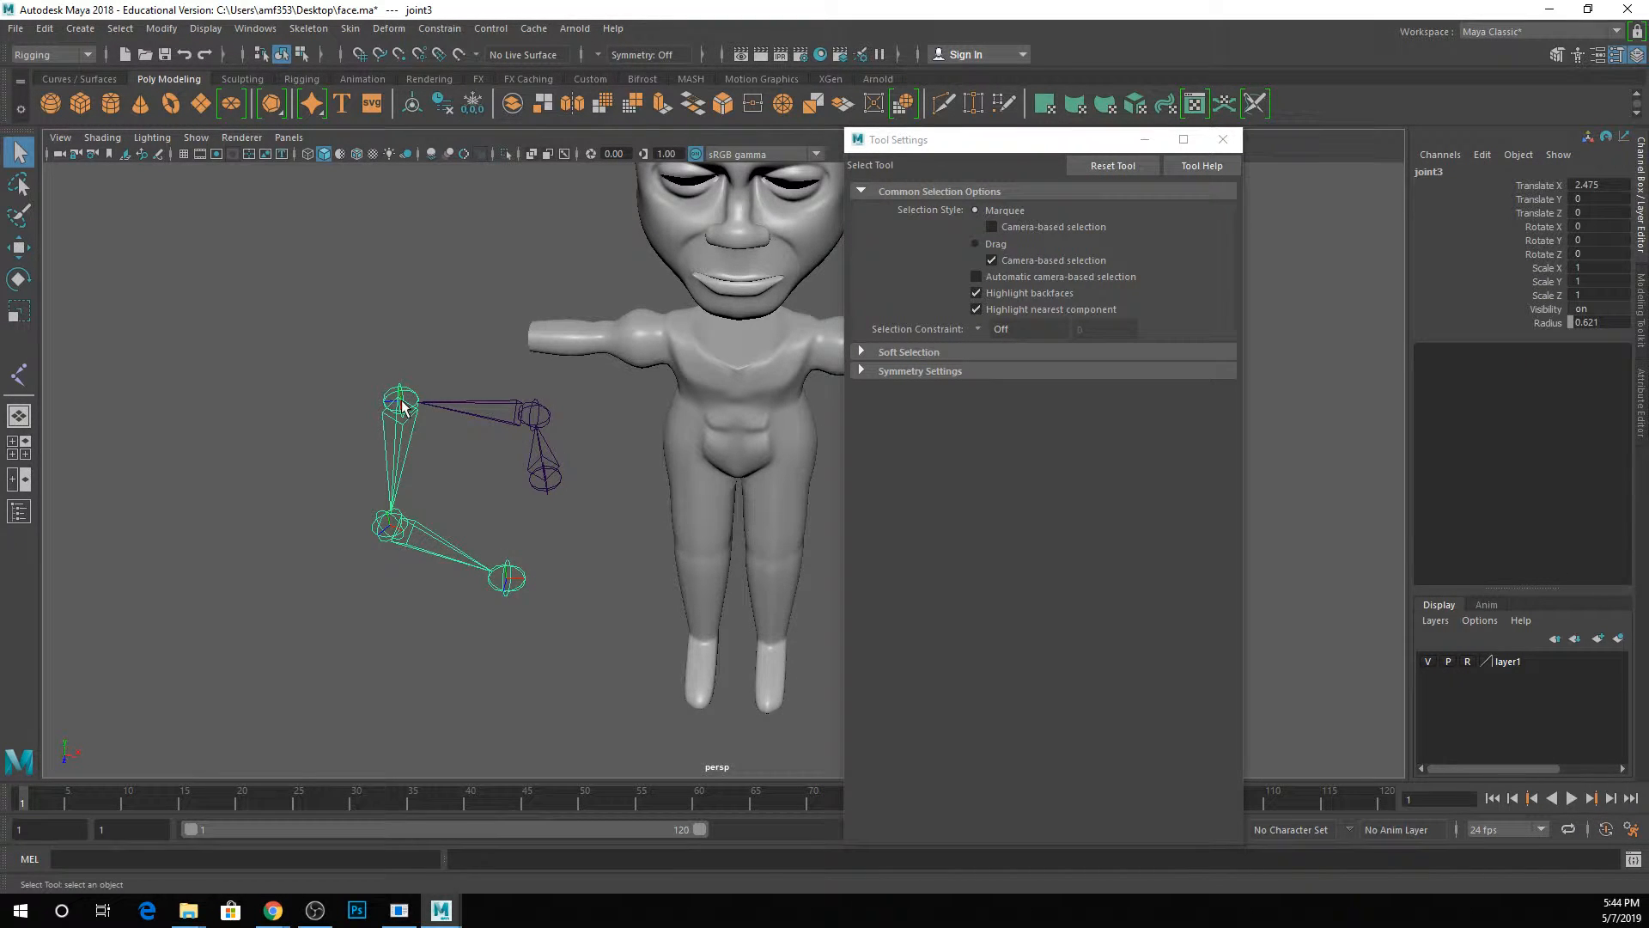
{"action": "scroll", "coordinate": [402, 406], "scroll_direction": "up", "scroll_amount": 5}
{"action": "middle_click_drag", "start_coordinate": [430, 430], "coordinate": [688, 460], "text": "alt"}
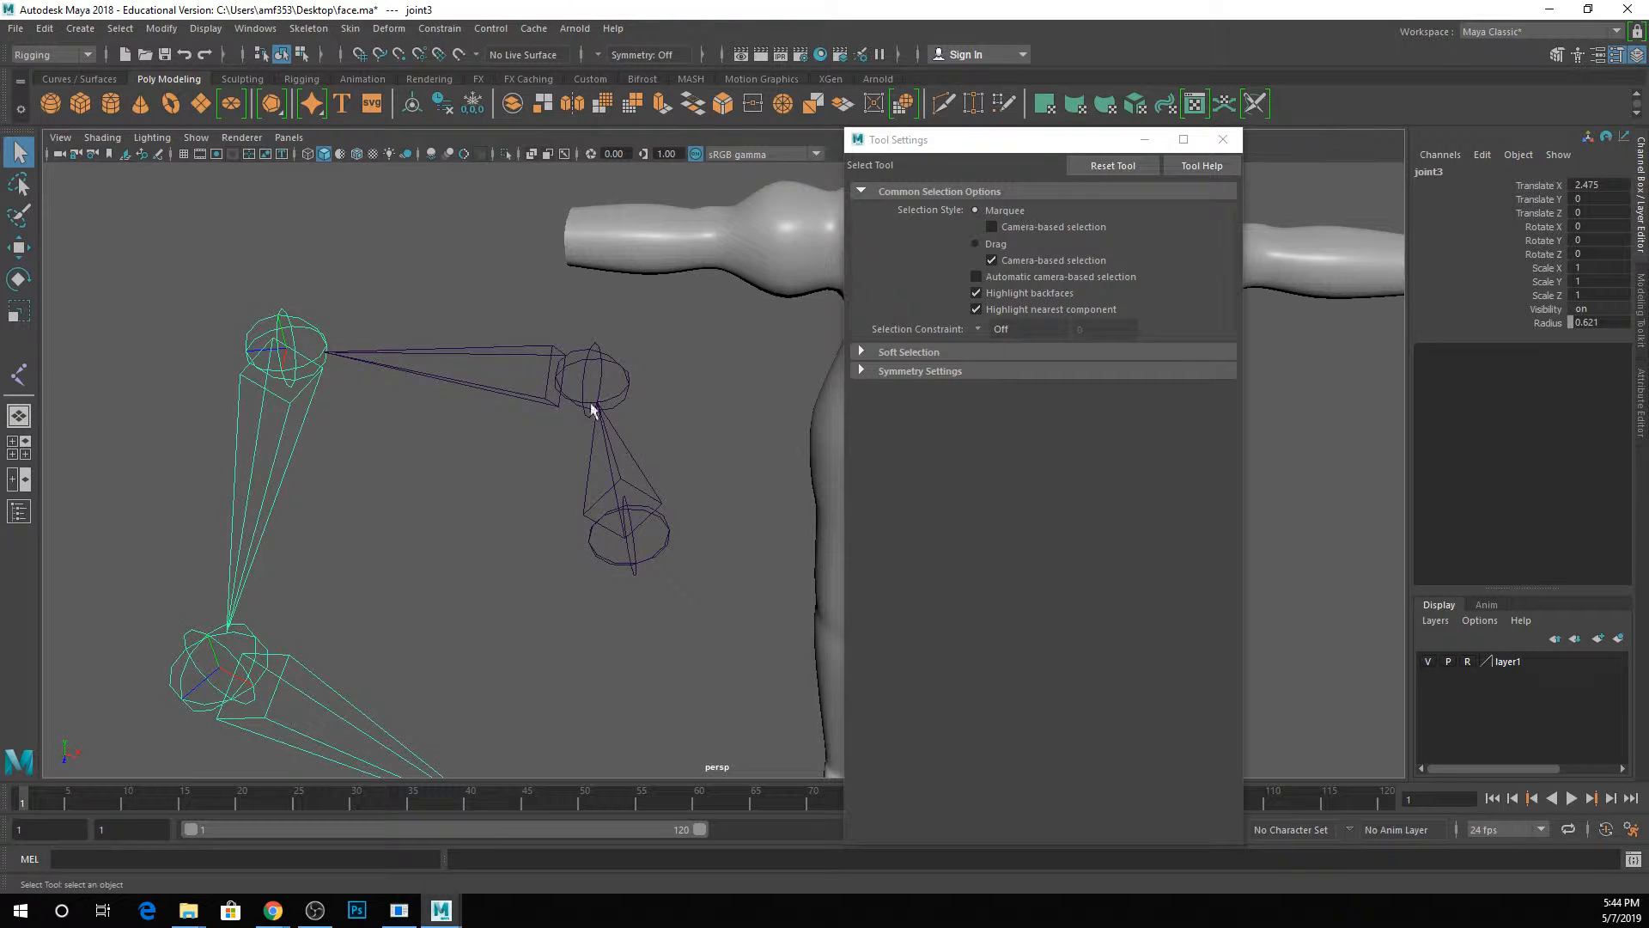
{"action": "left_click", "coordinate": [309, 28]}
{"action": "left_click", "coordinate": [343, 72]}
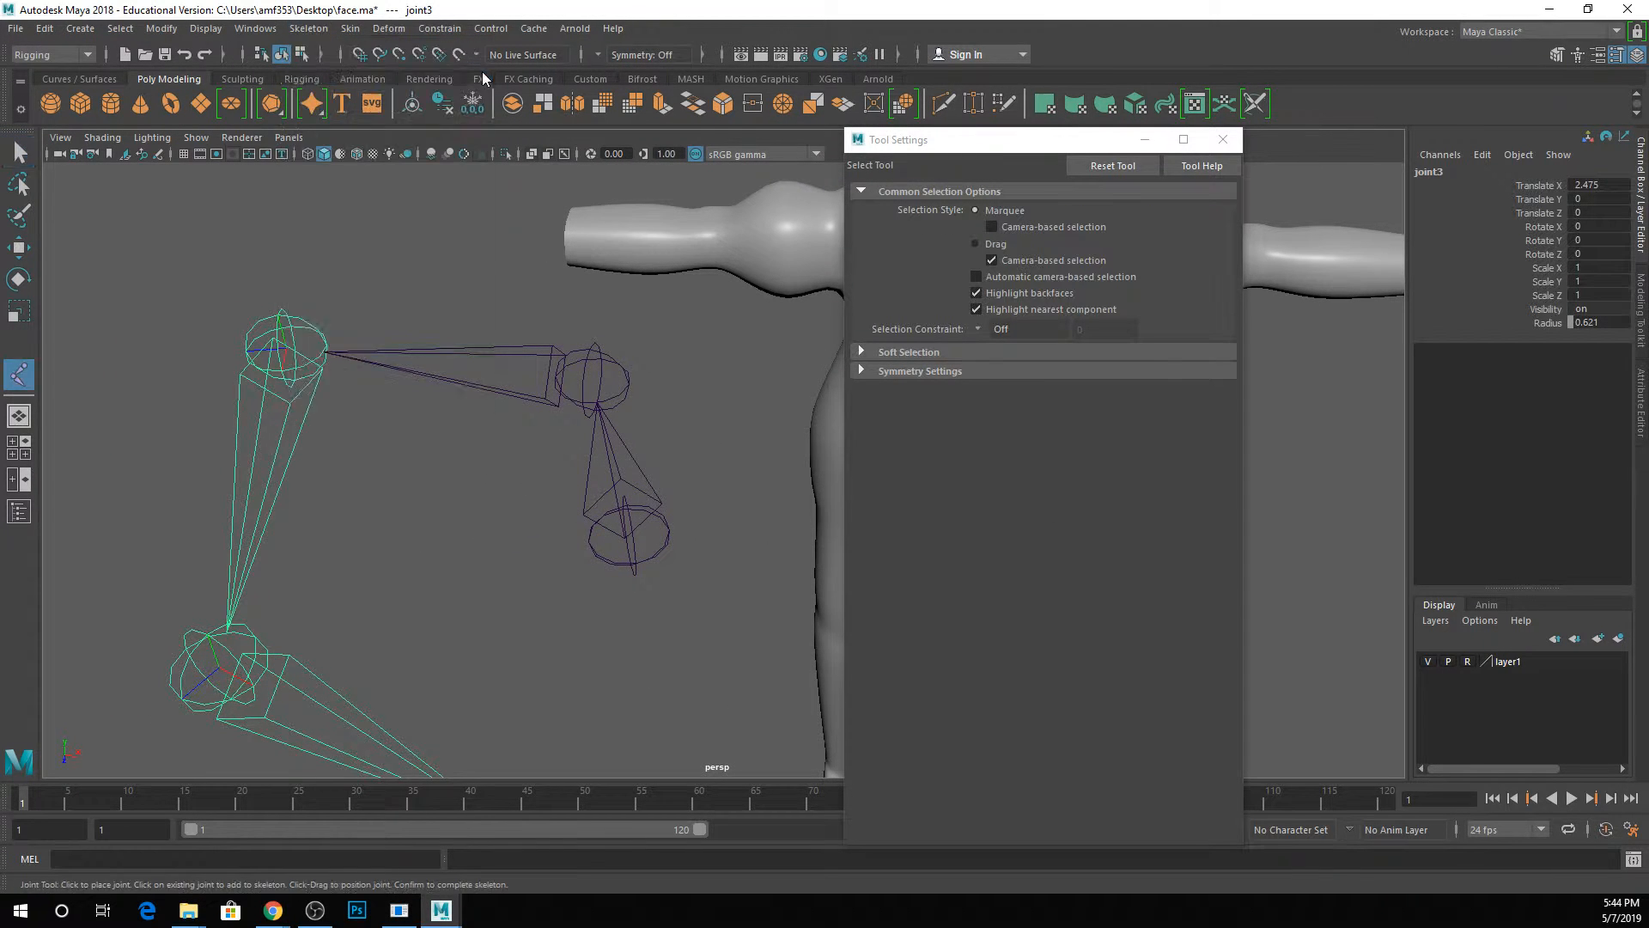
{"action": "left_click", "coordinate": [1001, 472]}
{"action": "left_click_drag", "start_coordinate": [1010, 478], "coordinate": [935, 464]}
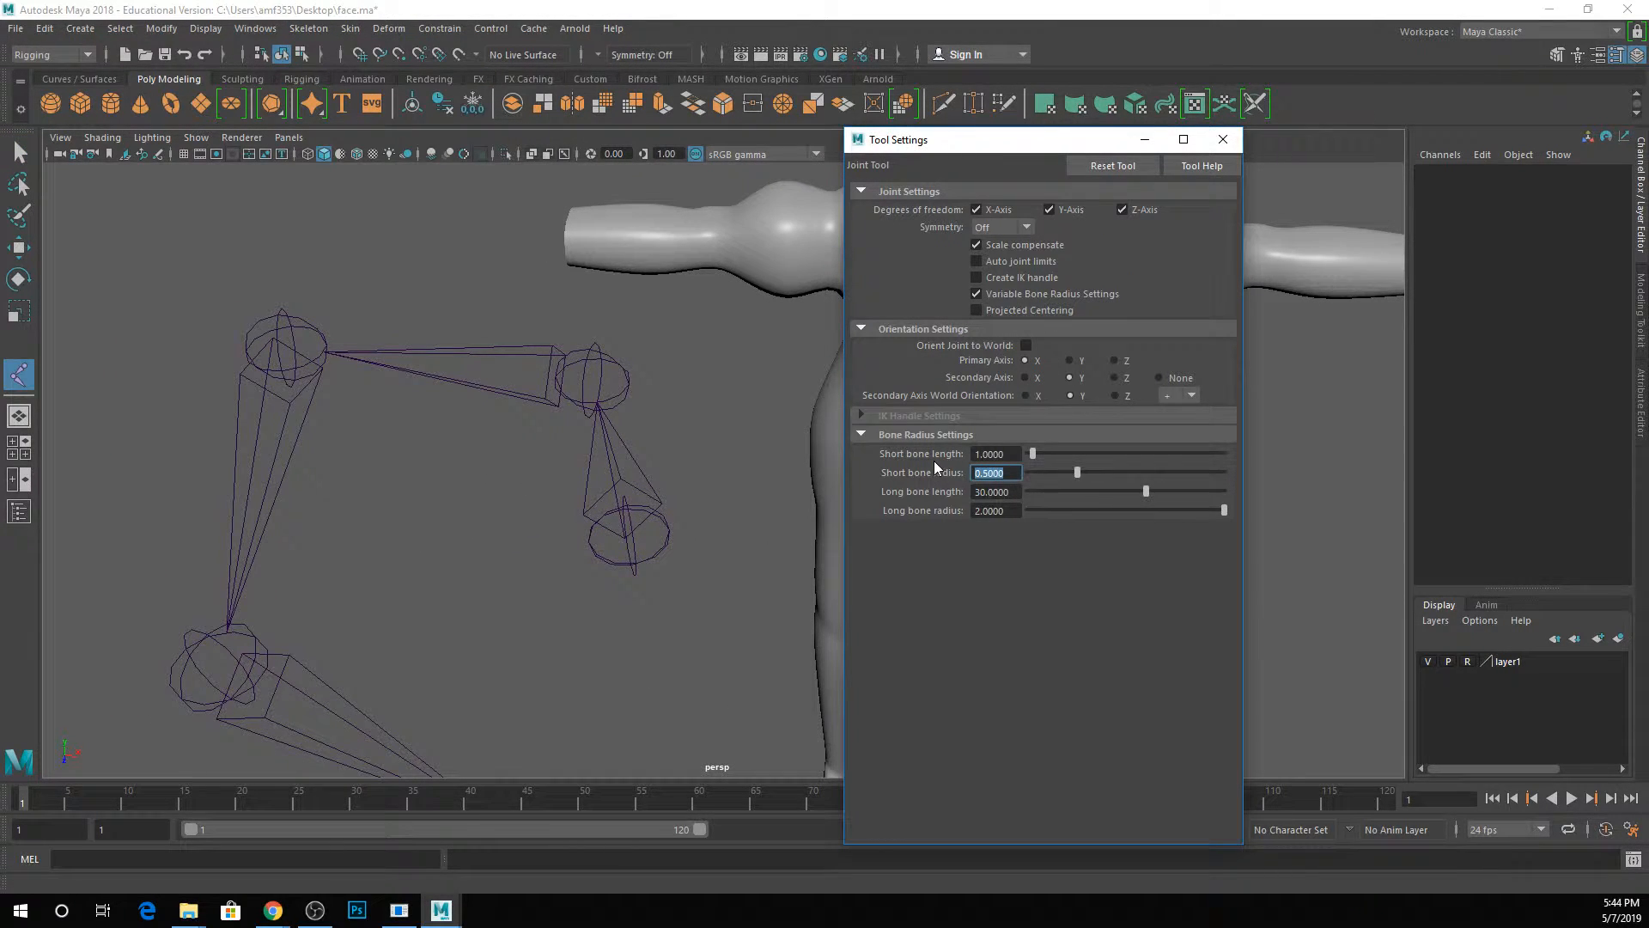
{"action": "type", "text": "0.2"}
{"action": "key", "text": "Return"}
Place a smaller five-joint chain inside the first one, using the reduced bone radius.
{"action": "left_click", "coordinate": [578, 564]}
{"action": "left_click", "coordinate": [542, 479]}
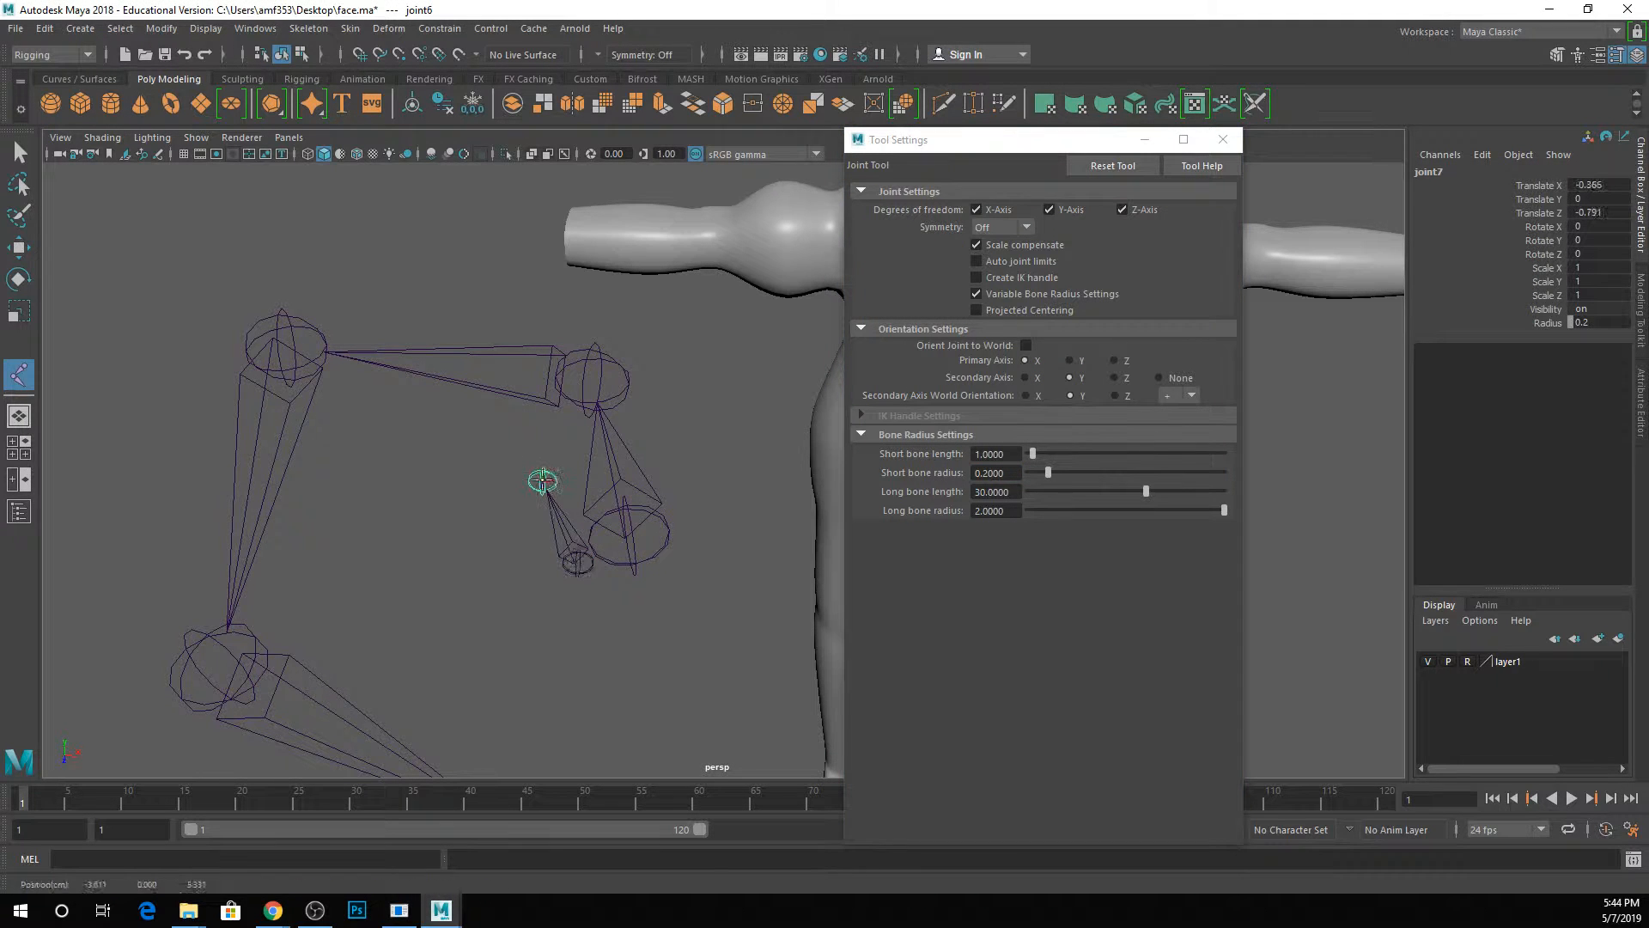
{"action": "left_click", "coordinate": [399, 442]}
{"action": "left_click", "coordinate": [349, 582]}
{"action": "left_click", "coordinate": [434, 660]}
{"action": "key", "text": "q"}
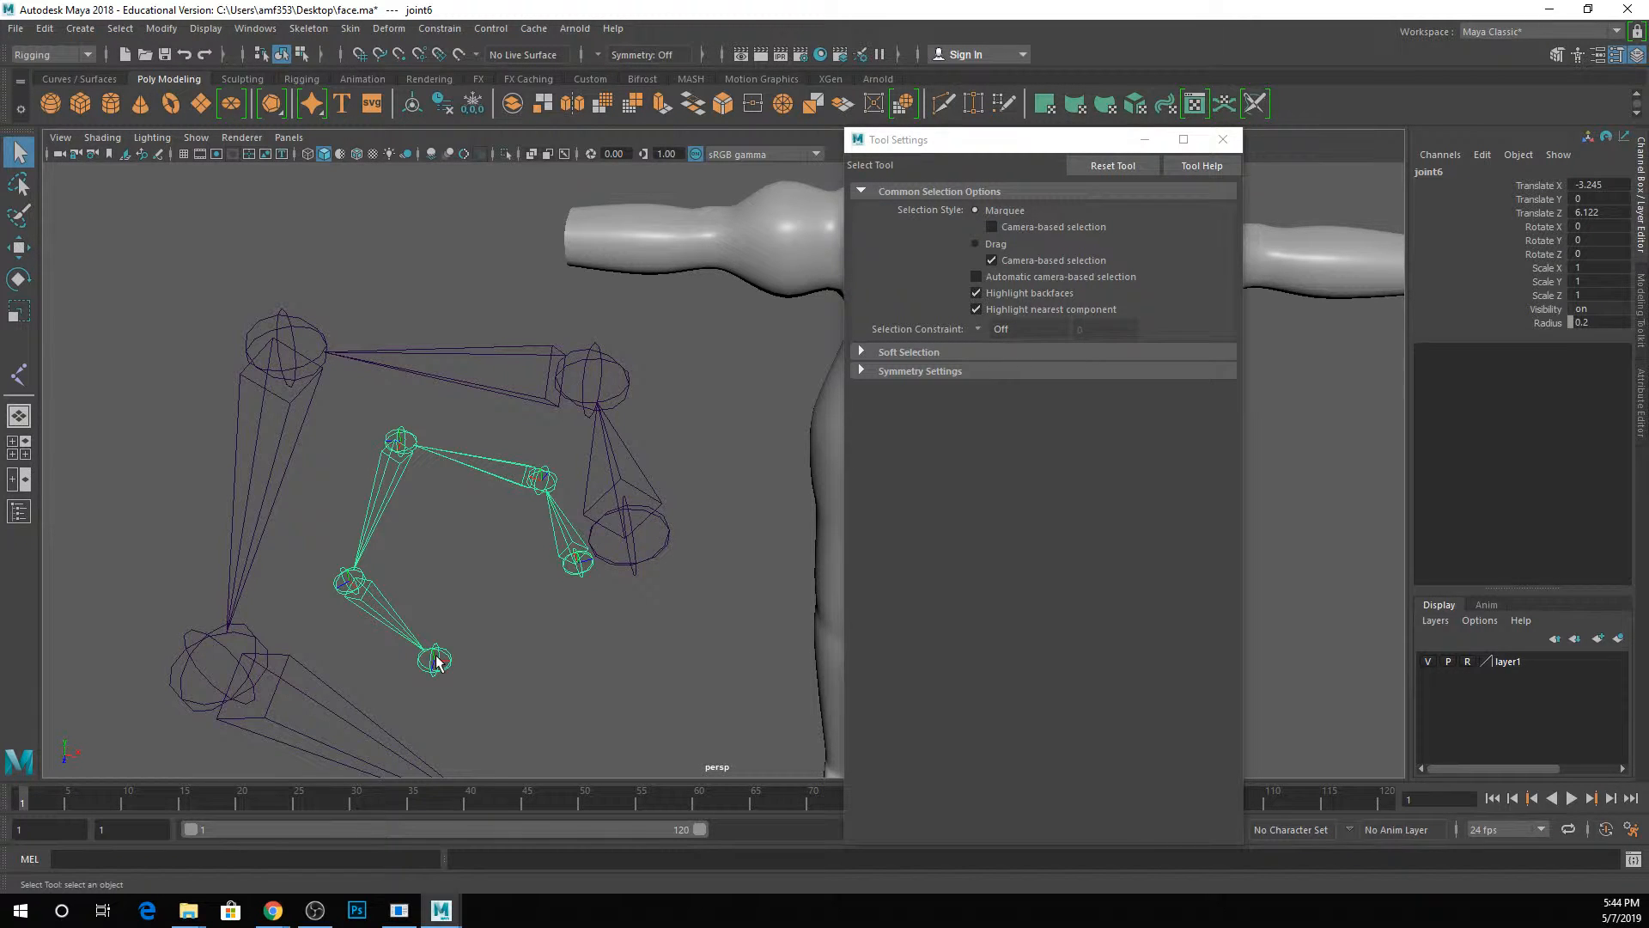
Delete both test joint chains, including the leftover root joint, and close the tool settings.
{"action": "left_click", "coordinate": [291, 363]}
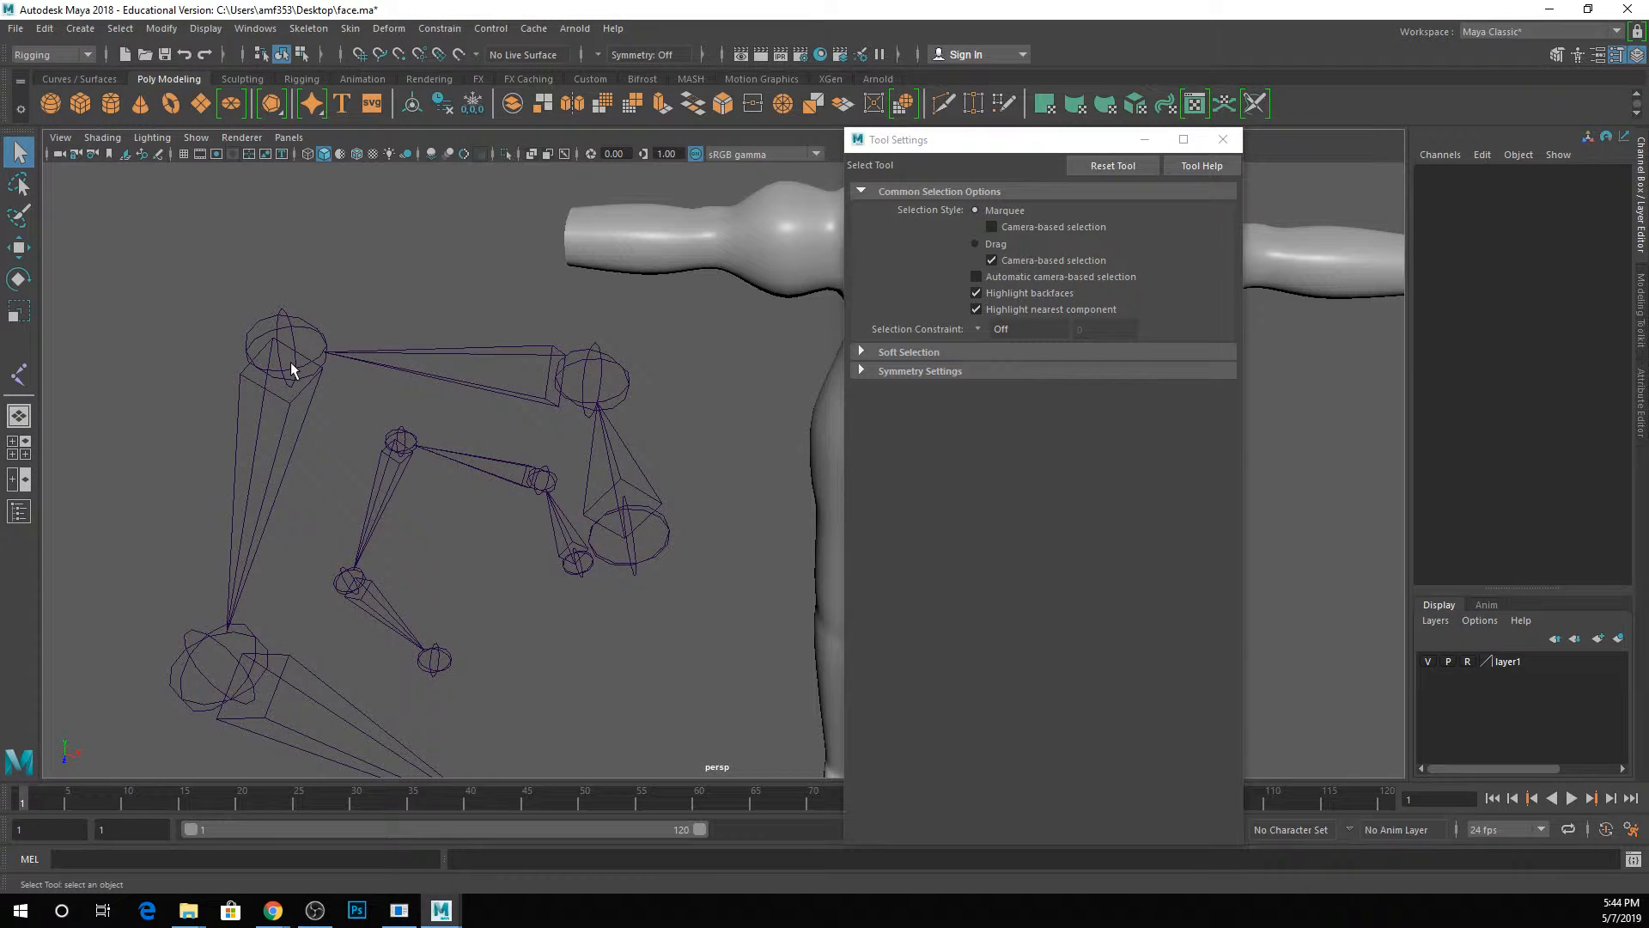
{"action": "left_click", "coordinate": [286, 354]}
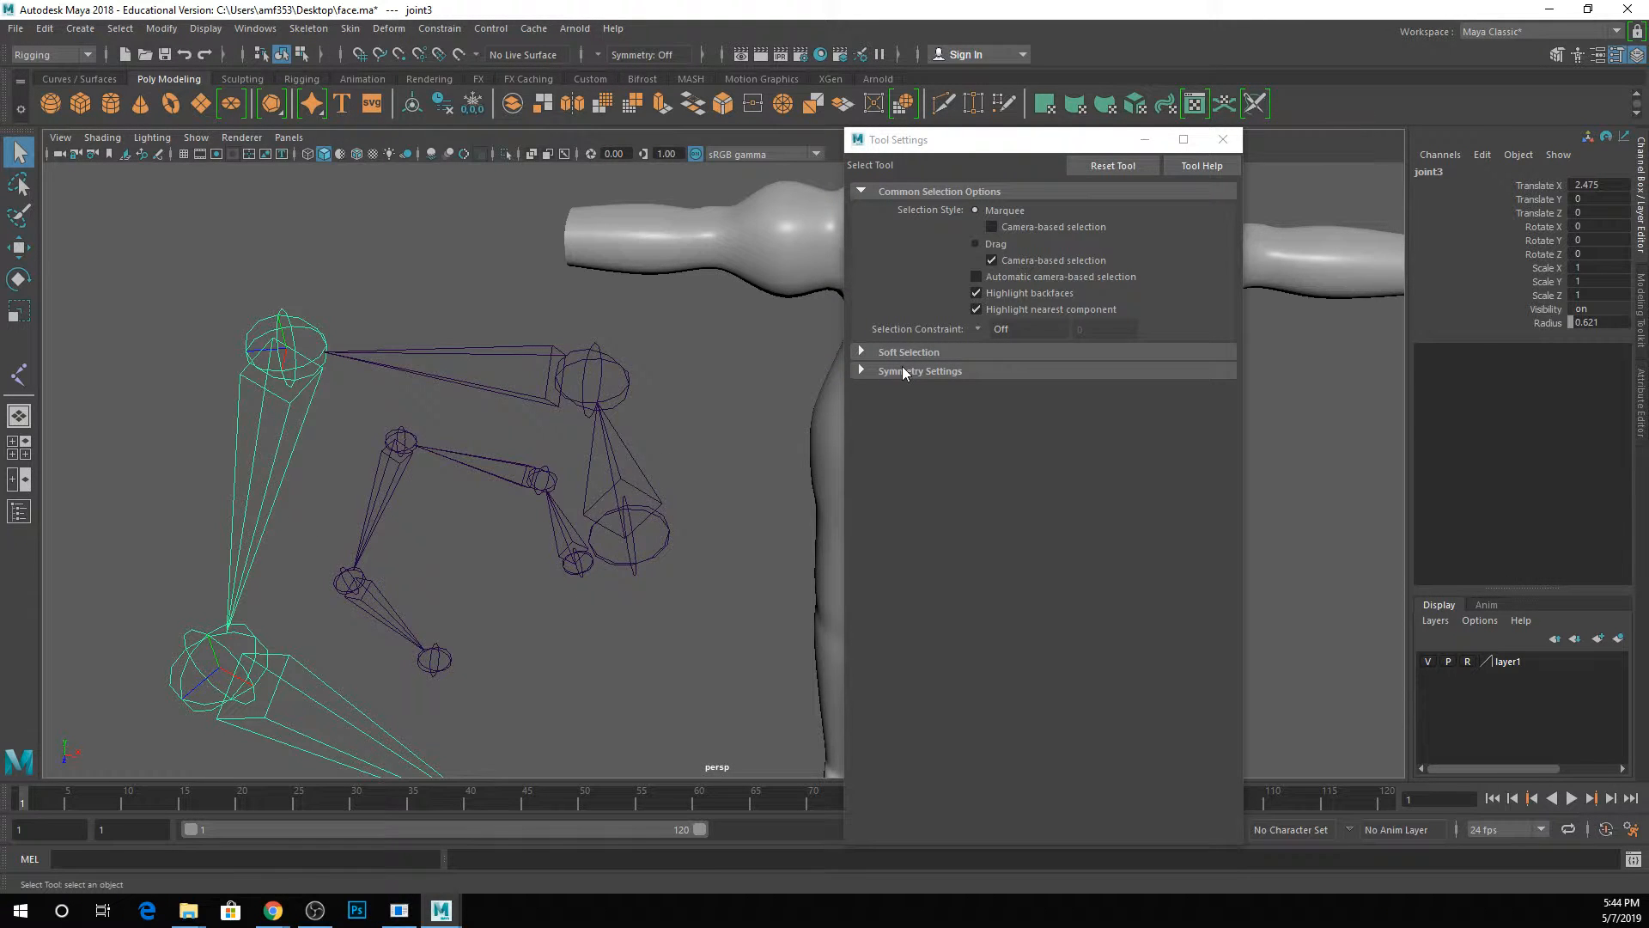
{"action": "left_click_drag", "start_coordinate": [315, 331], "coordinate": [579, 732]}
{"action": "key", "text": "Delete"}
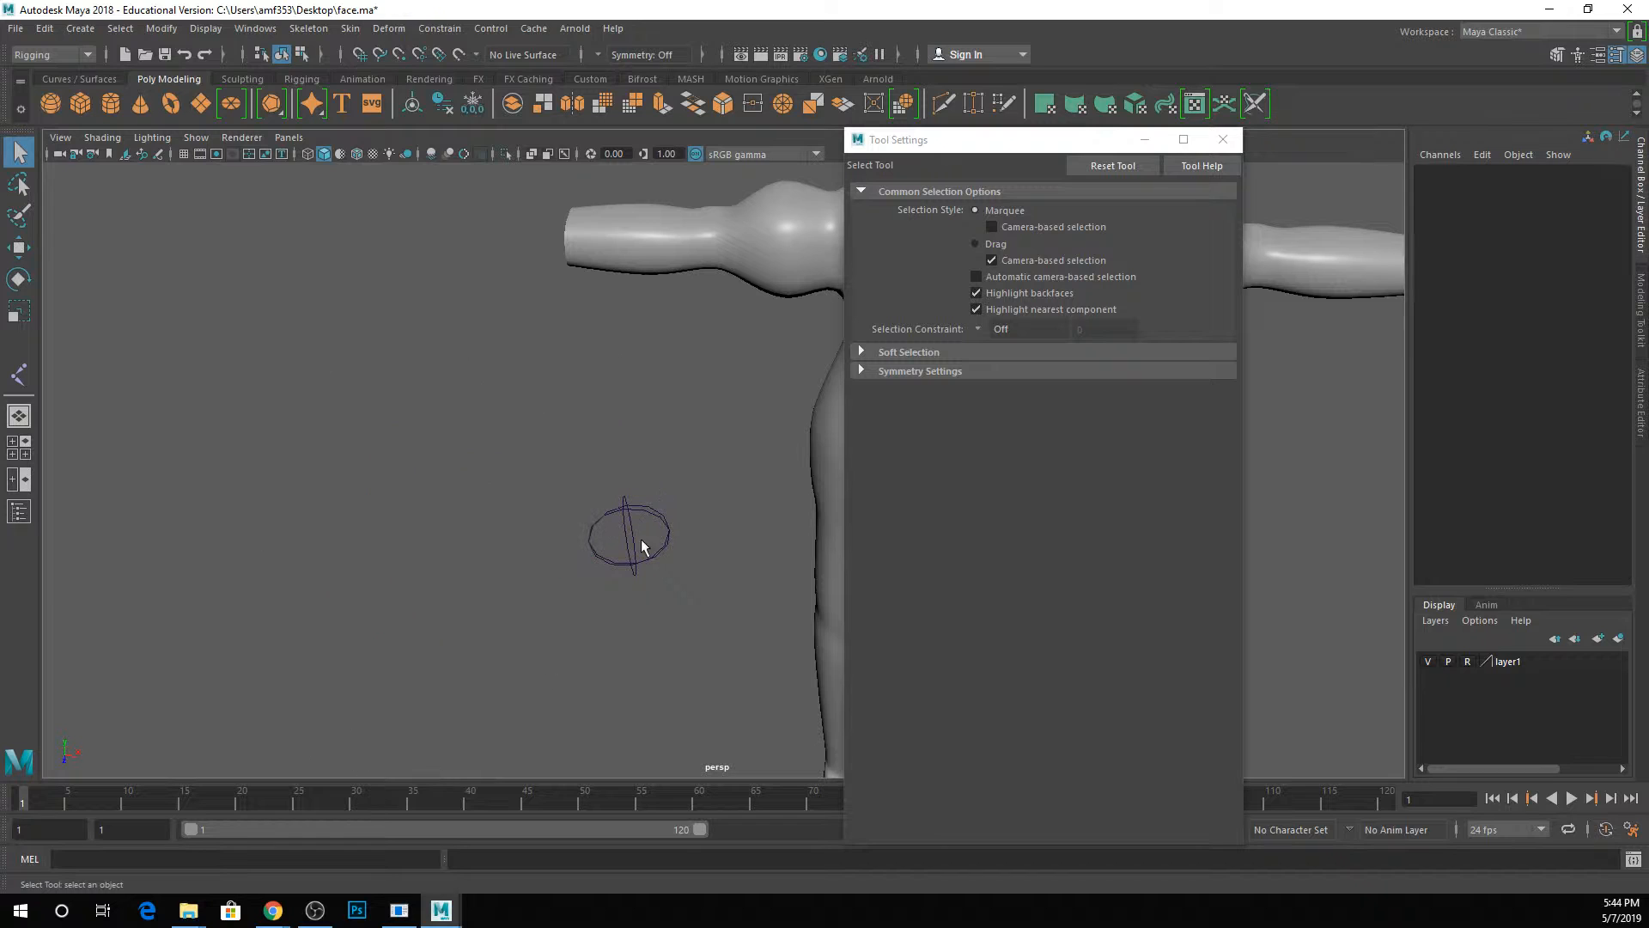
{"action": "left_click", "coordinate": [625, 528]}
{"action": "key", "text": "Delete"}
{"action": "left_click", "coordinate": [1223, 140]}
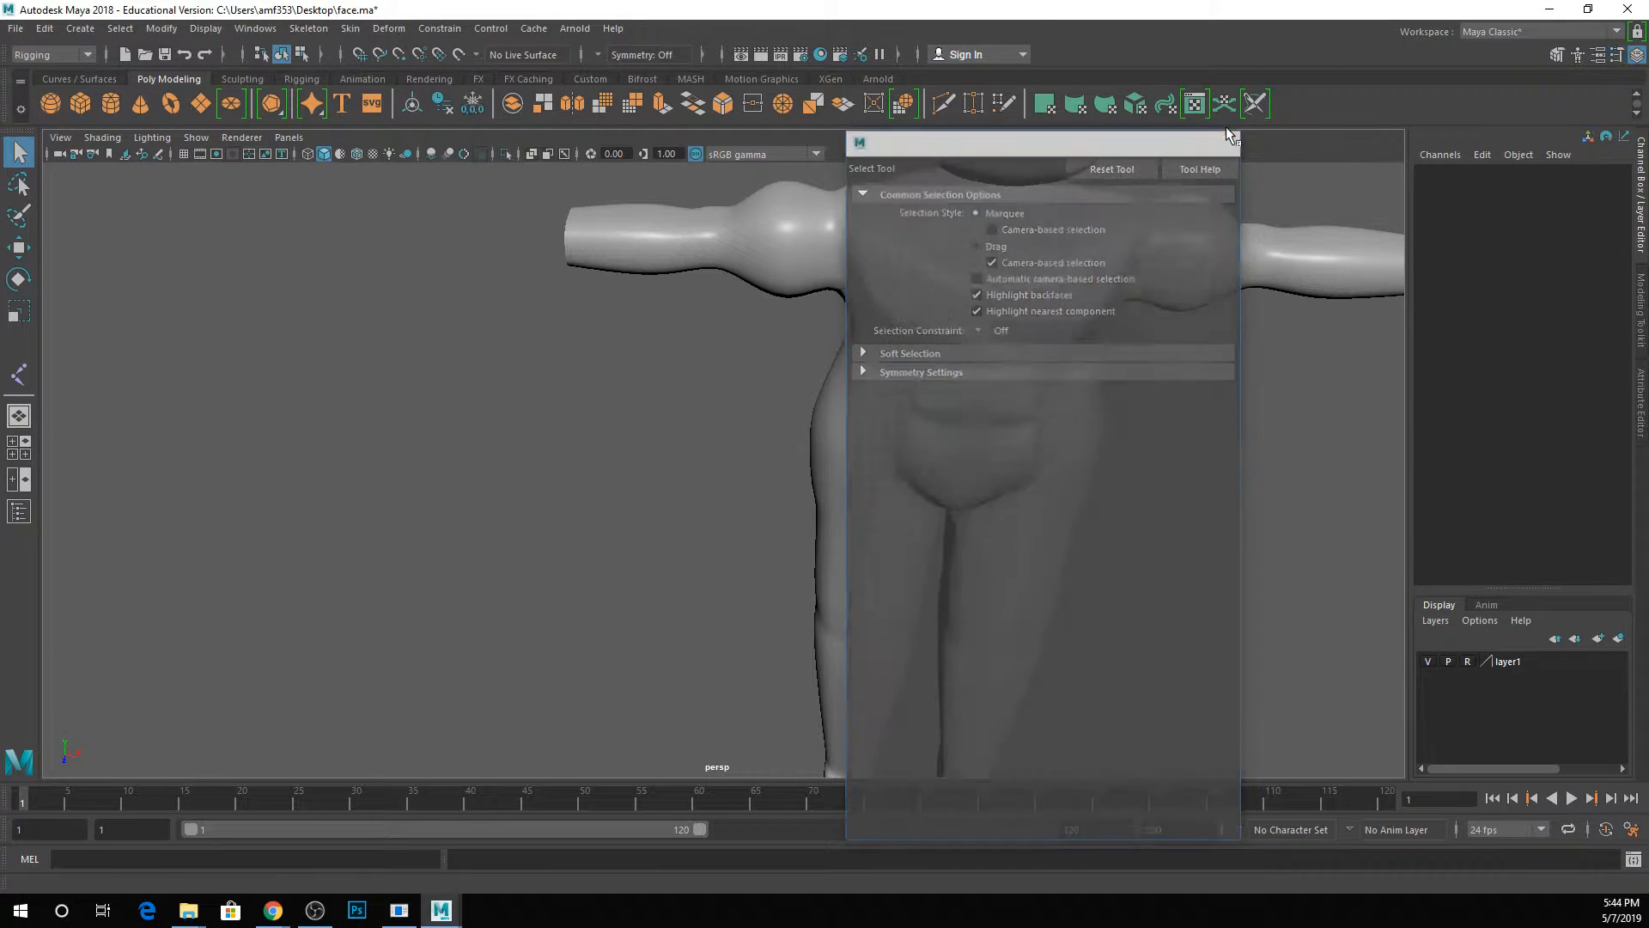
Activate the Joint tool and turn on the grid display in the perspective view.
{"action": "left_click", "coordinate": [309, 28]}
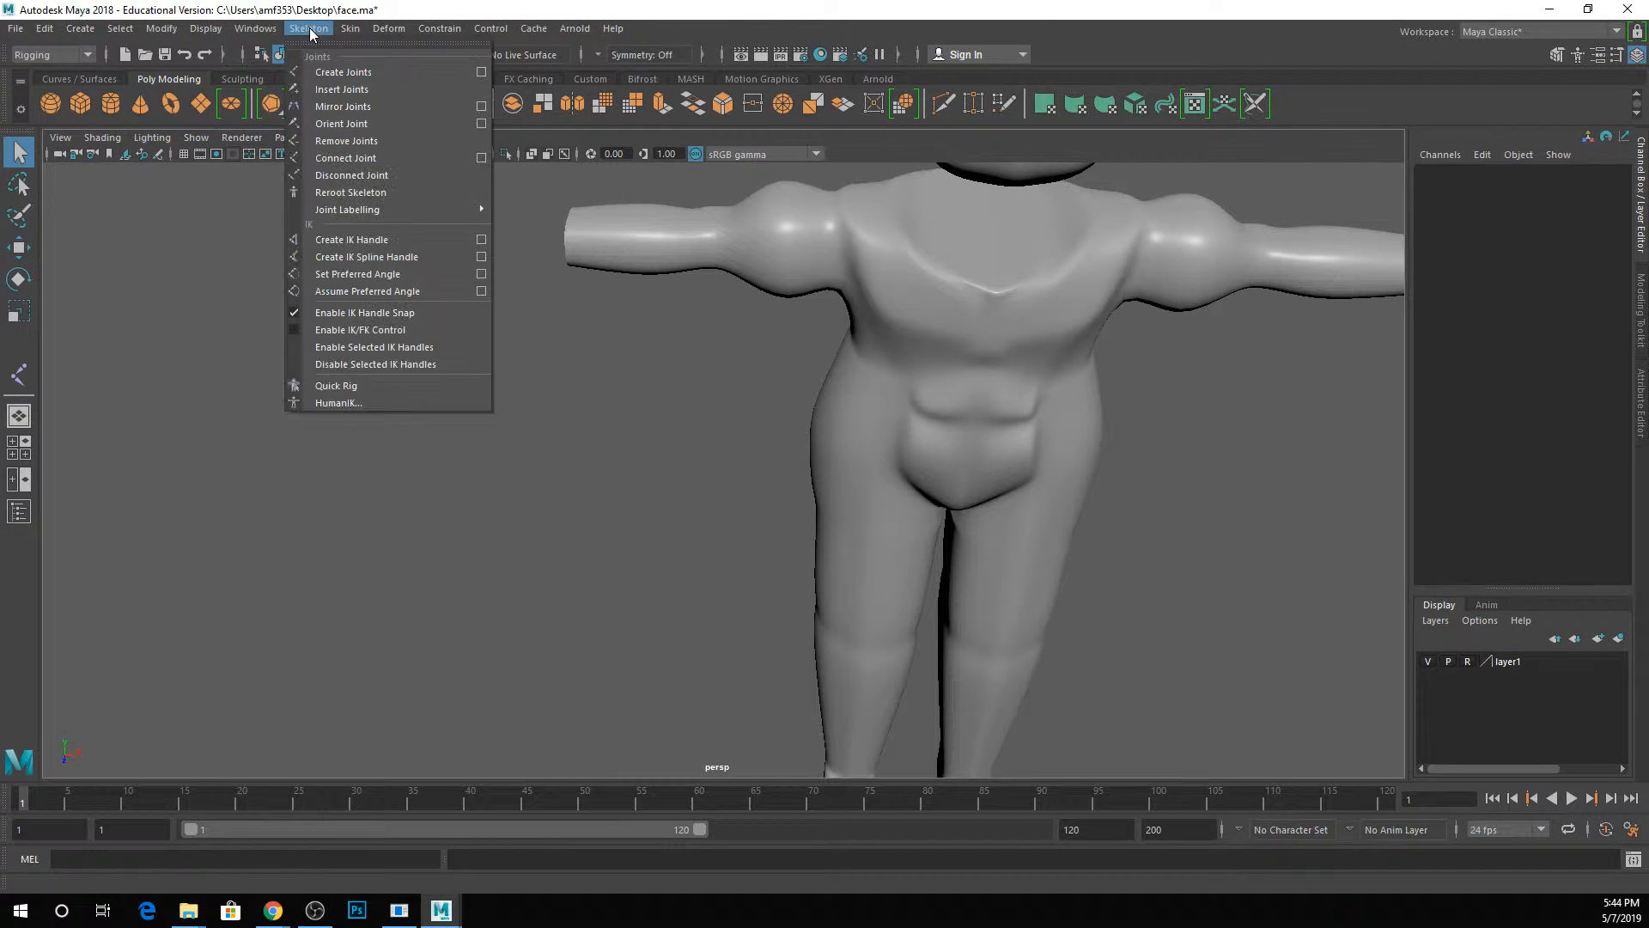
{"action": "left_click", "coordinate": [342, 73]}
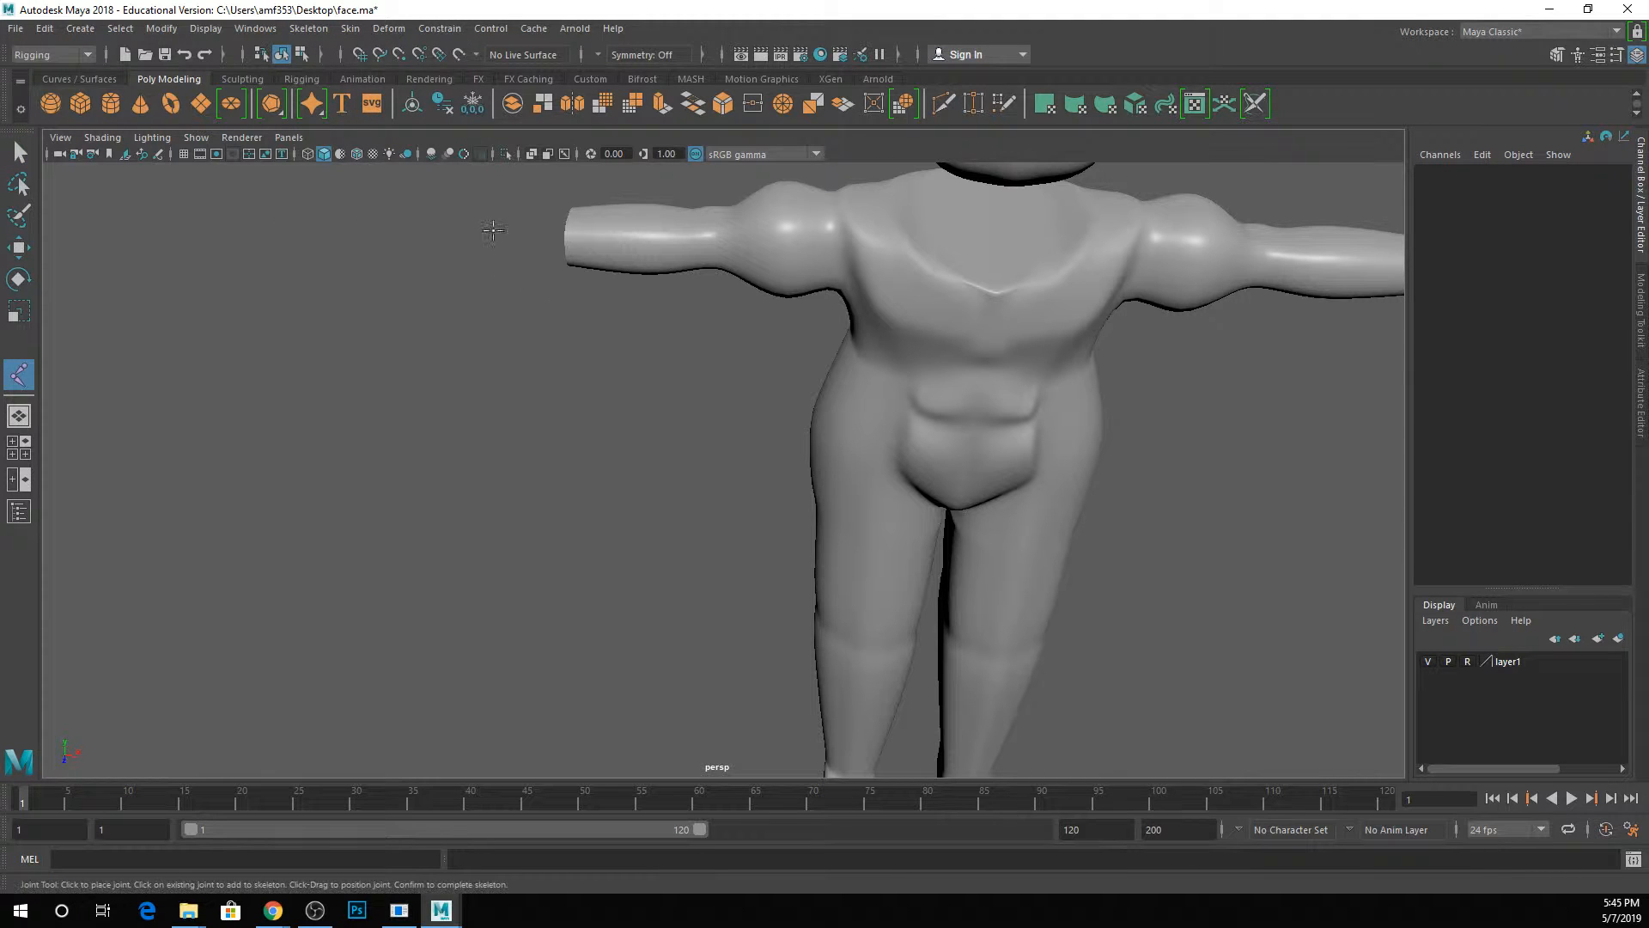
{"action": "key", "text": "space"}
{"action": "left_click", "coordinate": [551, 258]}
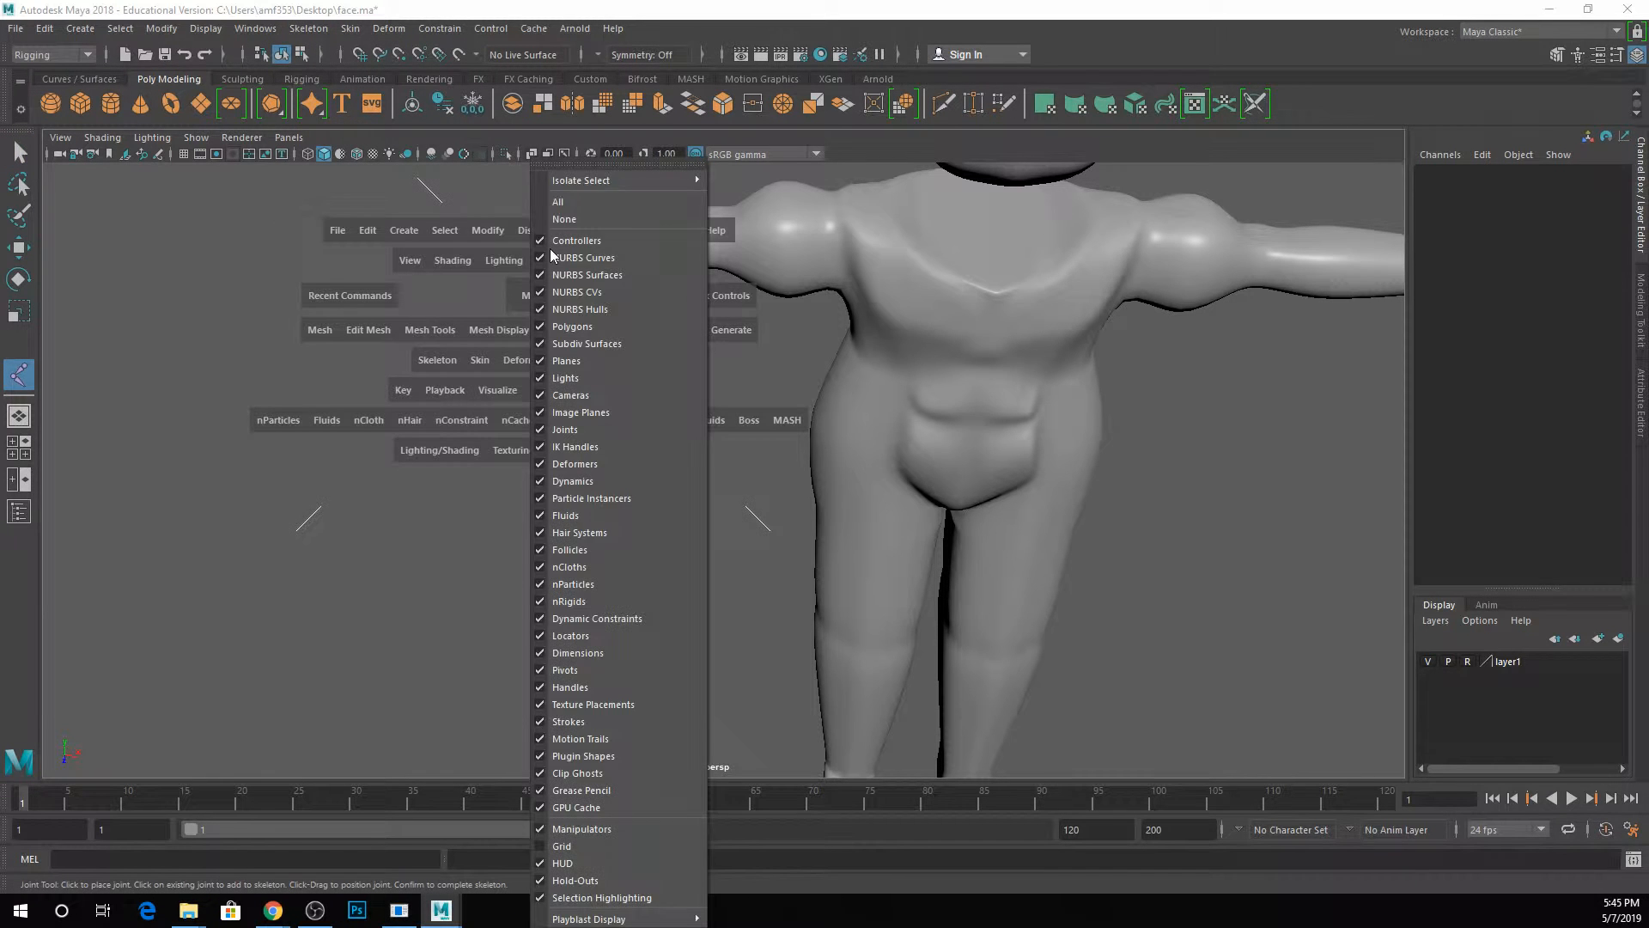
{"action": "left_click", "coordinate": [578, 846]}
{"action": "scroll", "coordinate": [614, 561], "scroll_direction": "down", "scroll_amount": 3}
{"action": "scroll", "coordinate": [615, 560], "scroll_direction": "down", "scroll_amount": 5}
{"action": "left_click_drag", "start_coordinate": [617, 558], "coordinate": [629, 441], "text": "alt"}
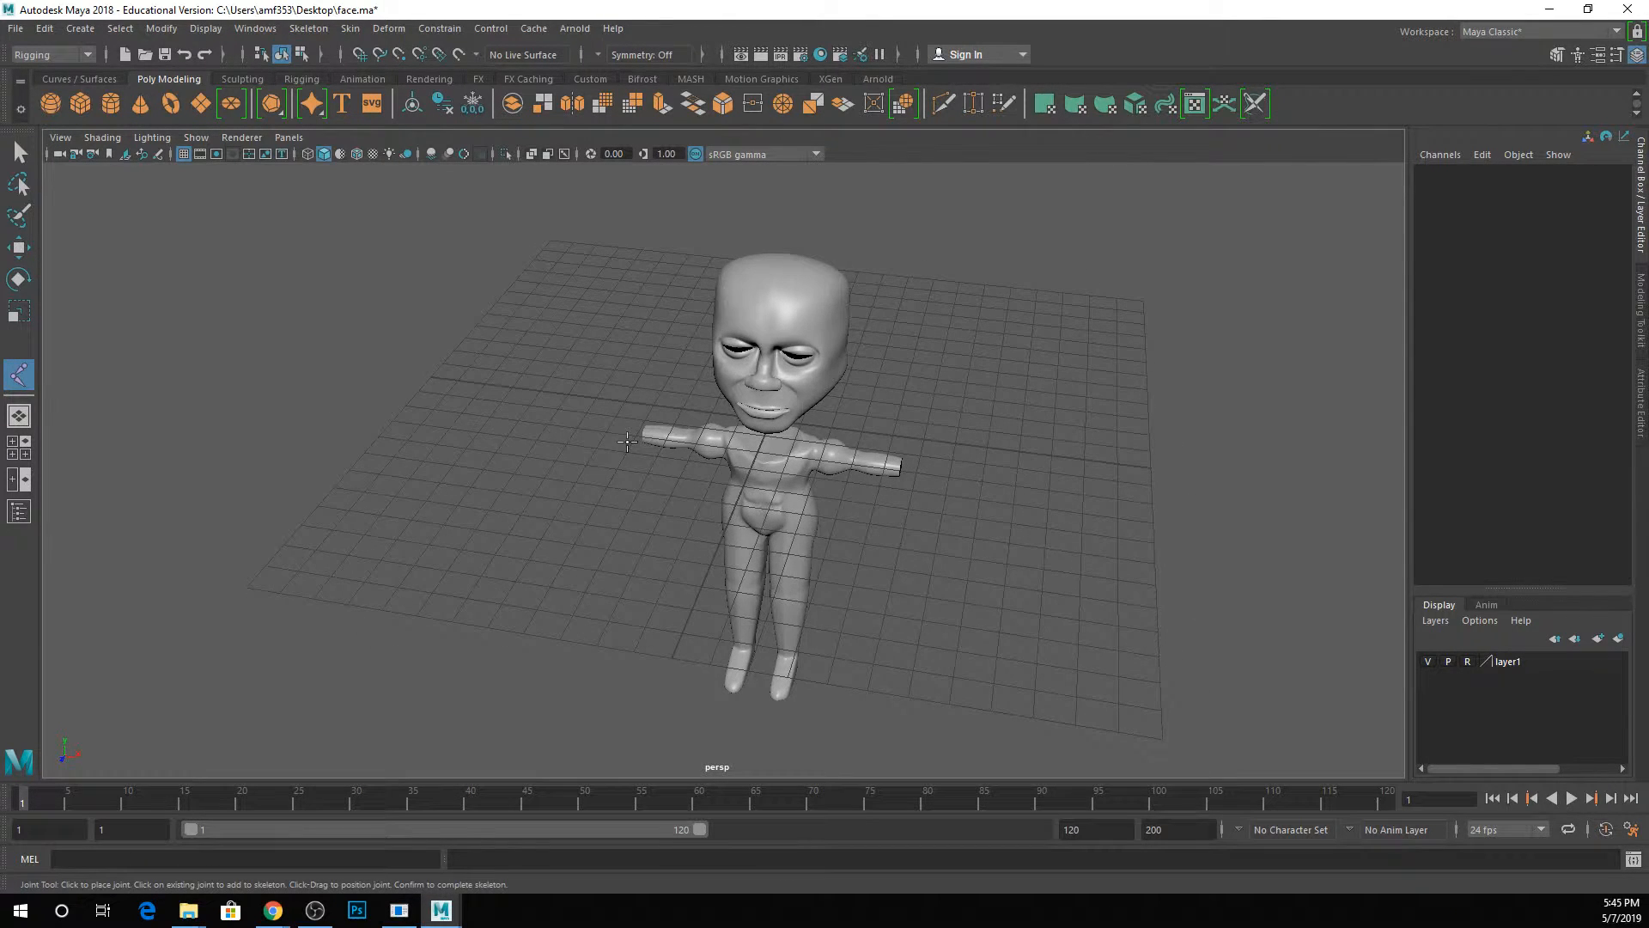
Place a seven-joint chain on the grid around the character's side in the perspective view.
{"action": "left_click", "coordinate": [562, 387]}
{"action": "left_click", "coordinate": [464, 410]}
{"action": "left_click", "coordinate": [457, 516]}
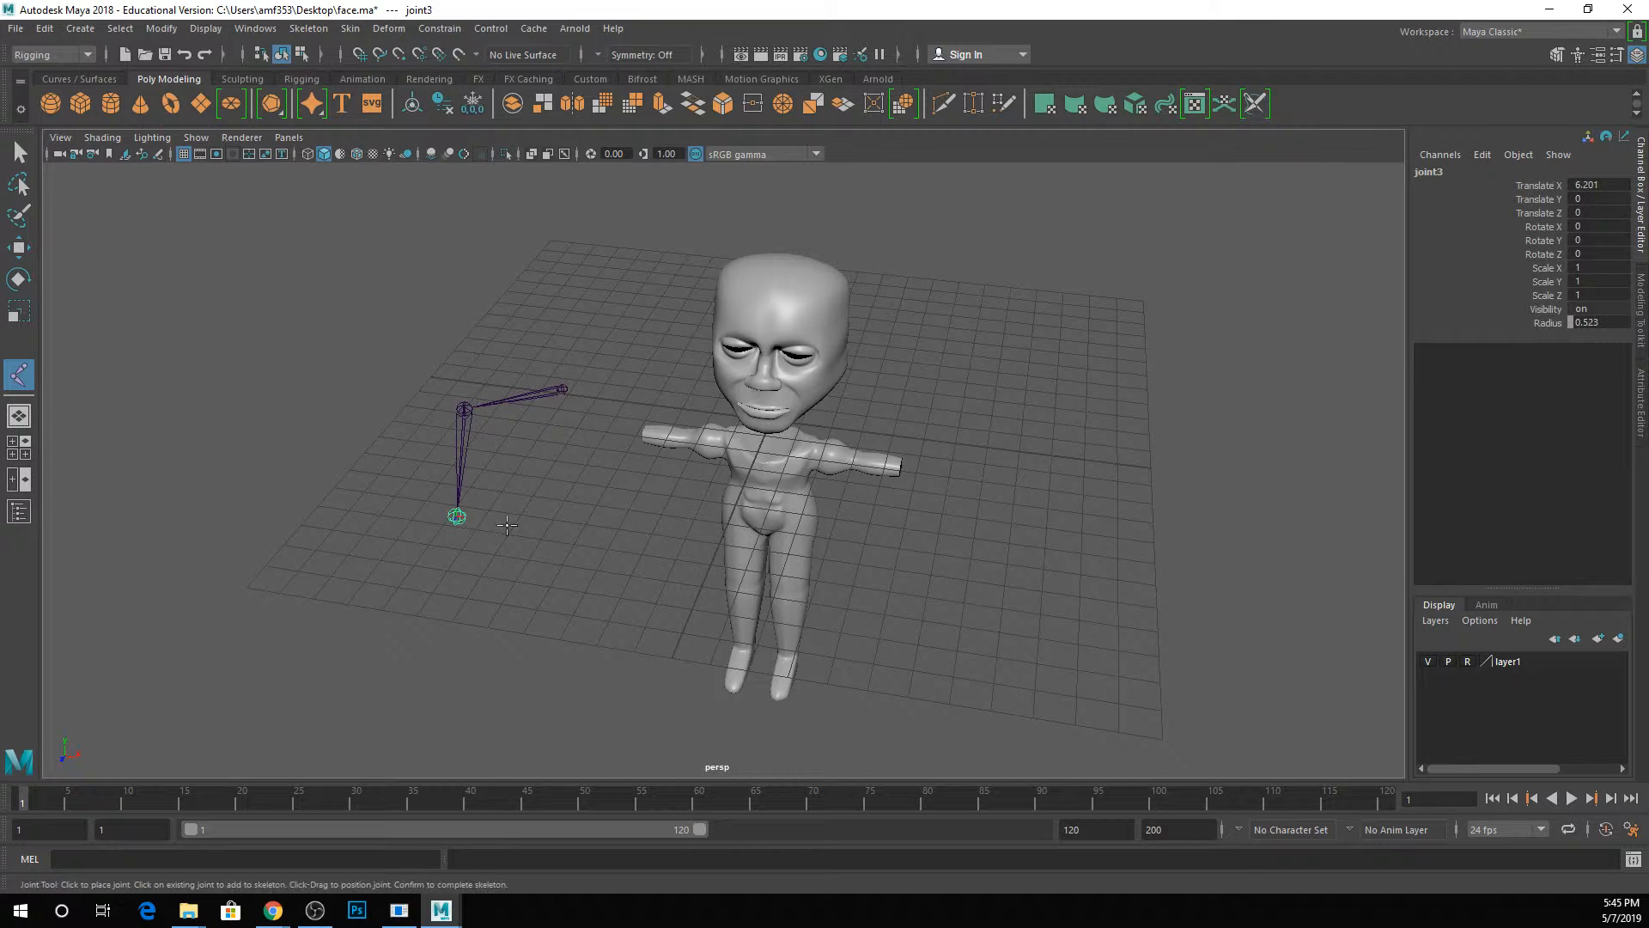
{"action": "left_click", "coordinate": [658, 544]}
{"action": "left_click", "coordinate": [616, 390]}
{"action": "left_click", "coordinate": [618, 261]}
{"action": "left_click", "coordinate": [714, 296]}
{"action": "key", "text": "Return"}
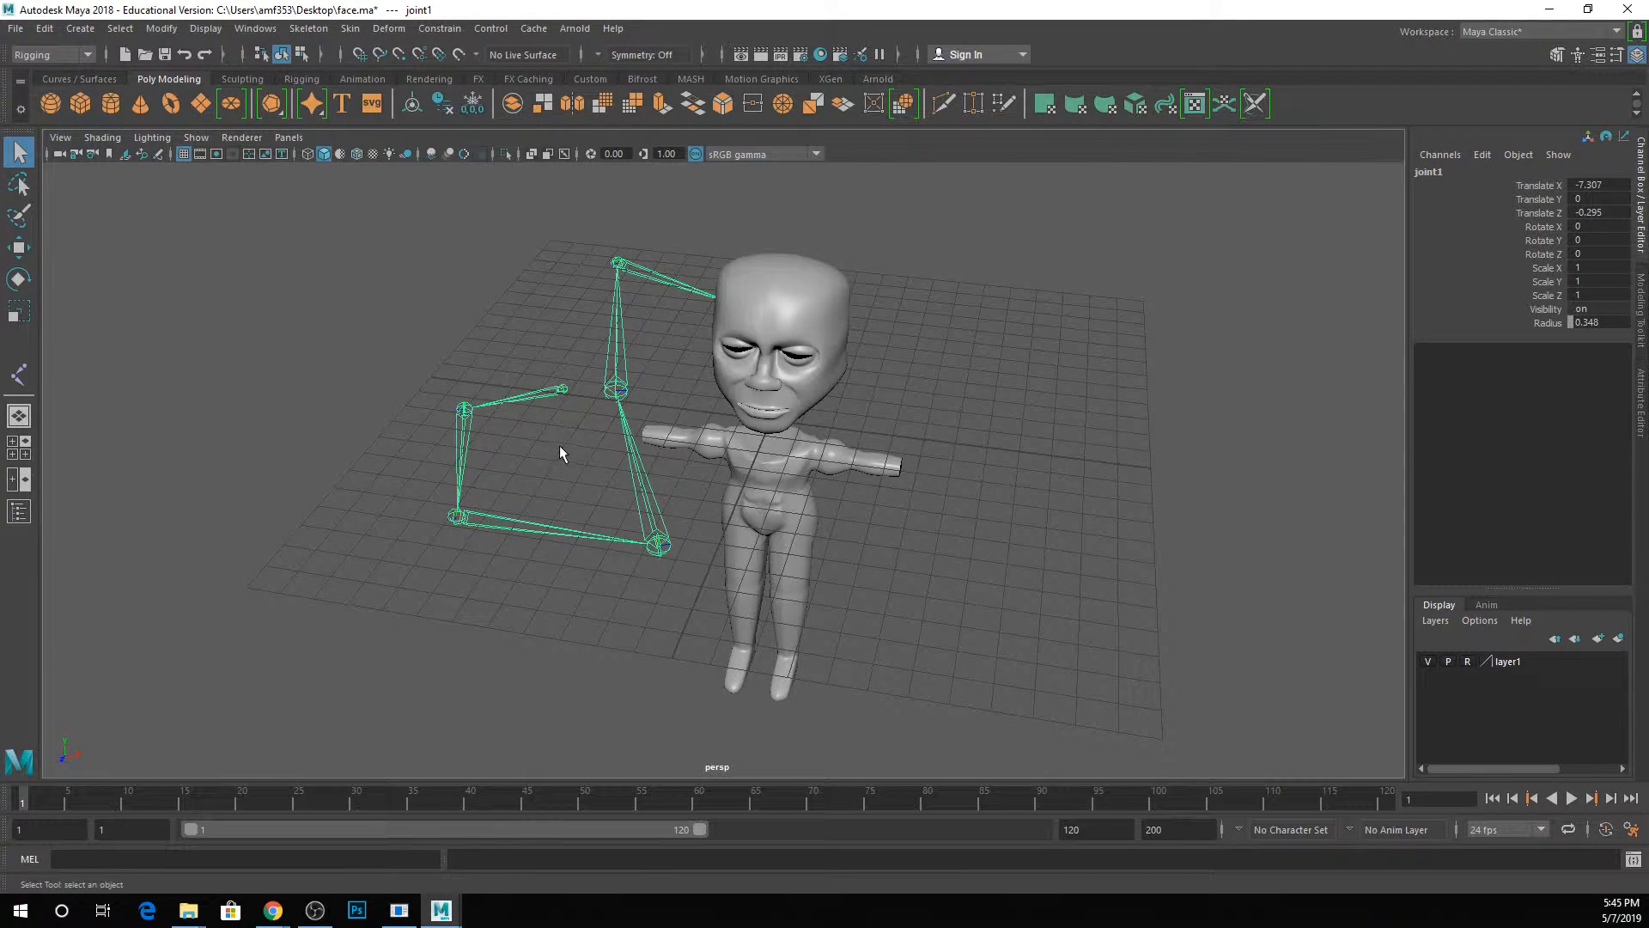
Switch to the front view and place a seven-joint zigzag chain in the empty space beside the head and torso.
{"action": "key", "text": "space"}
{"action": "key", "text": "space"}
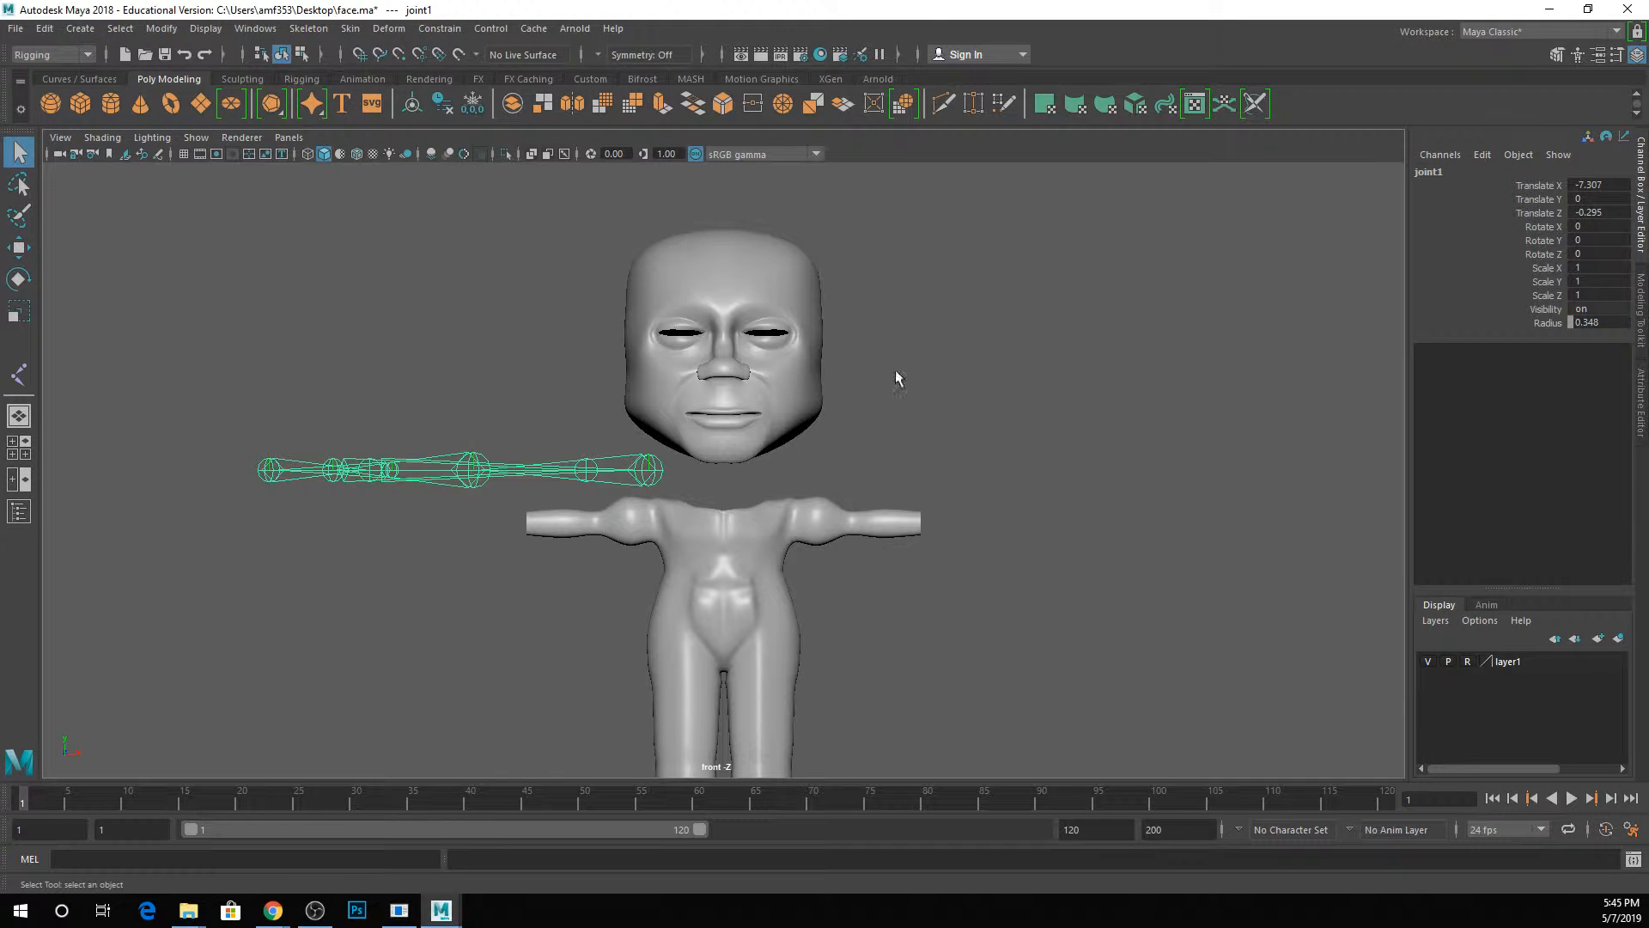
{"action": "key", "text": "y"}
{"action": "left_click", "coordinate": [993, 365]}
{"action": "left_click", "coordinate": [971, 302]}
{"action": "left_click", "coordinate": [1065, 288]}
{"action": "left_click", "coordinate": [1139, 445]}
{"action": "left_click", "coordinate": [1038, 500]}
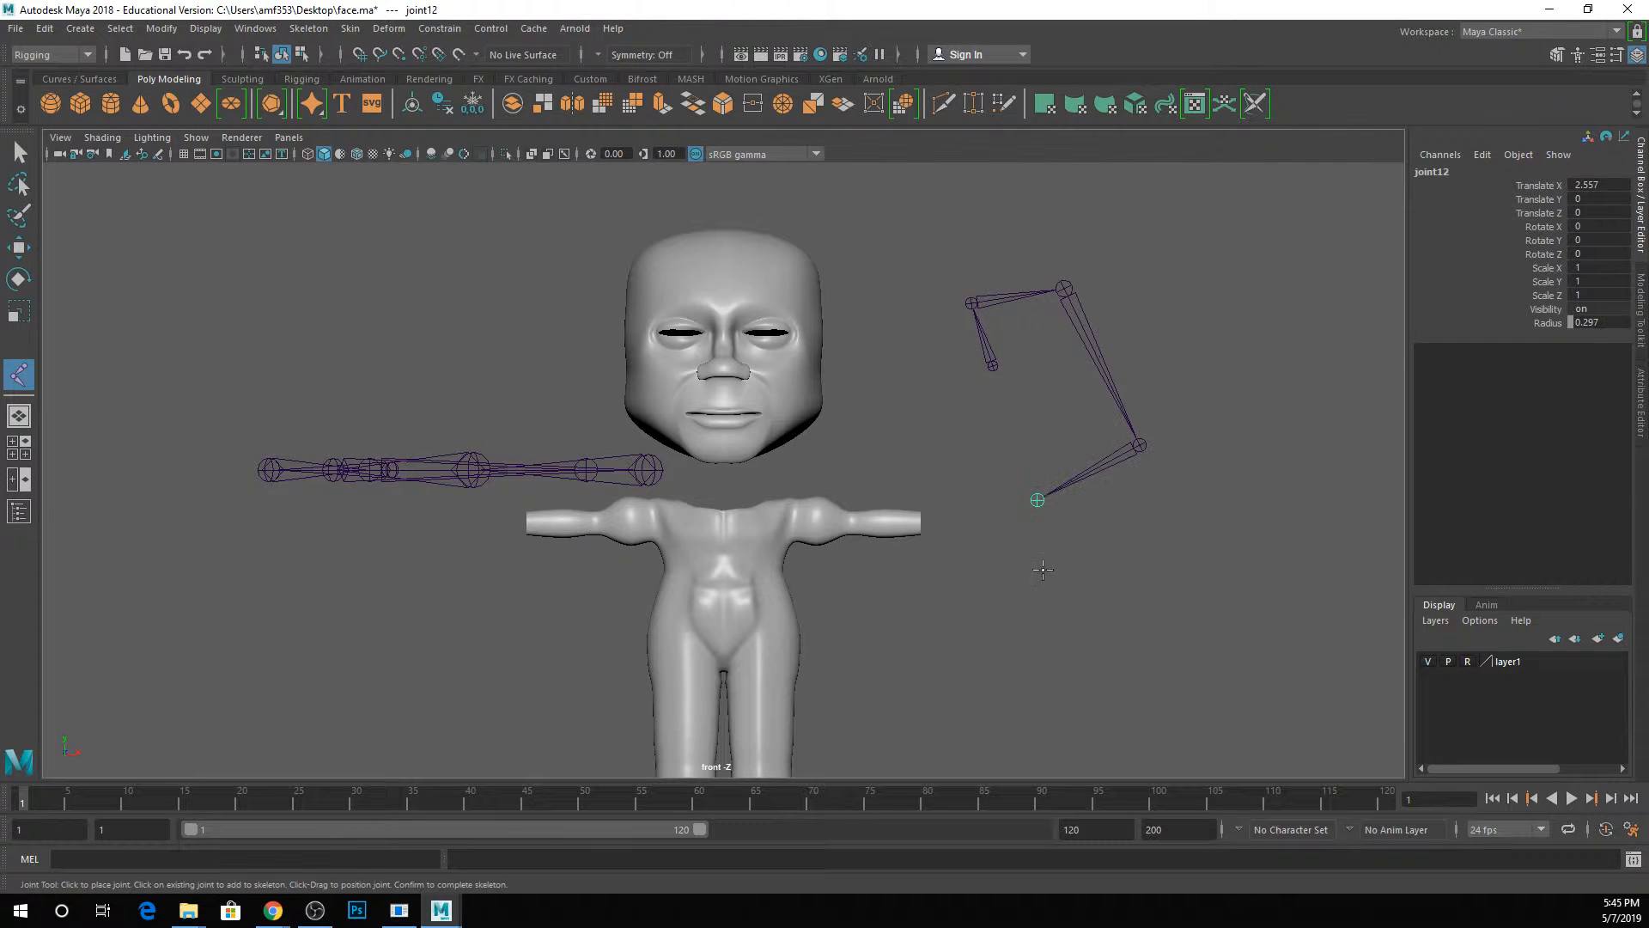
{"action": "left_click", "coordinate": [1046, 613]}
{"action": "left_click", "coordinate": [1182, 601]}
{"action": "key", "text": "Return"}
Show all four views and delete the joint chain drawn in the front view.
{"action": "key", "text": "space"}
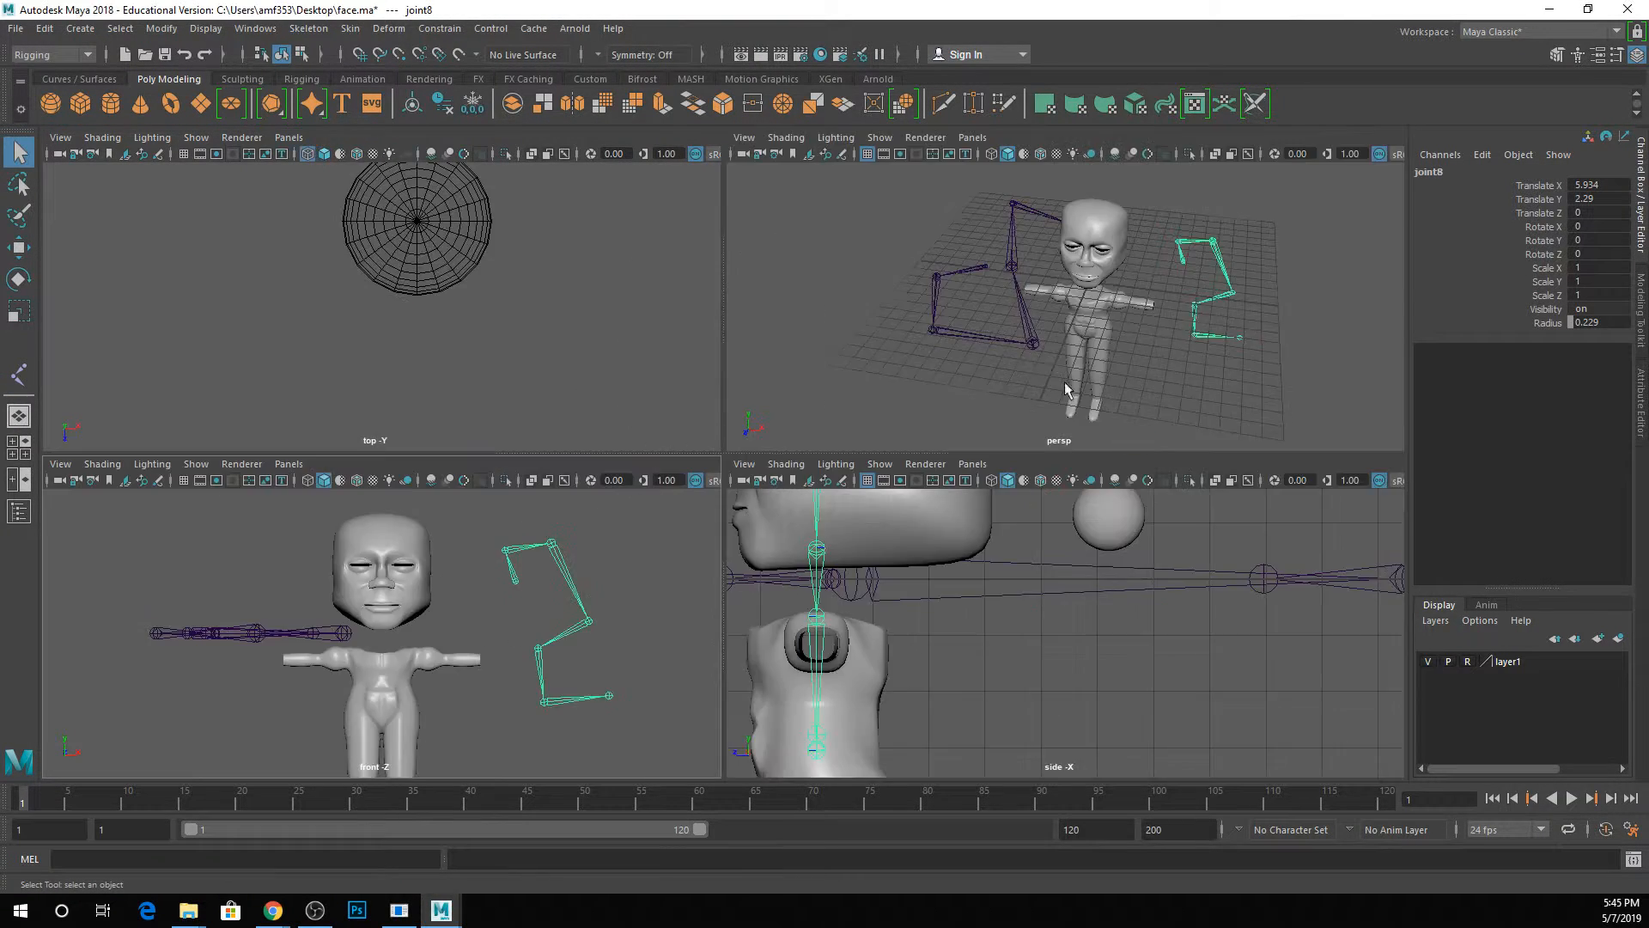
{"action": "left_click_drag", "start_coordinate": [1054, 350], "coordinate": [1215, 361], "text": "alt"}
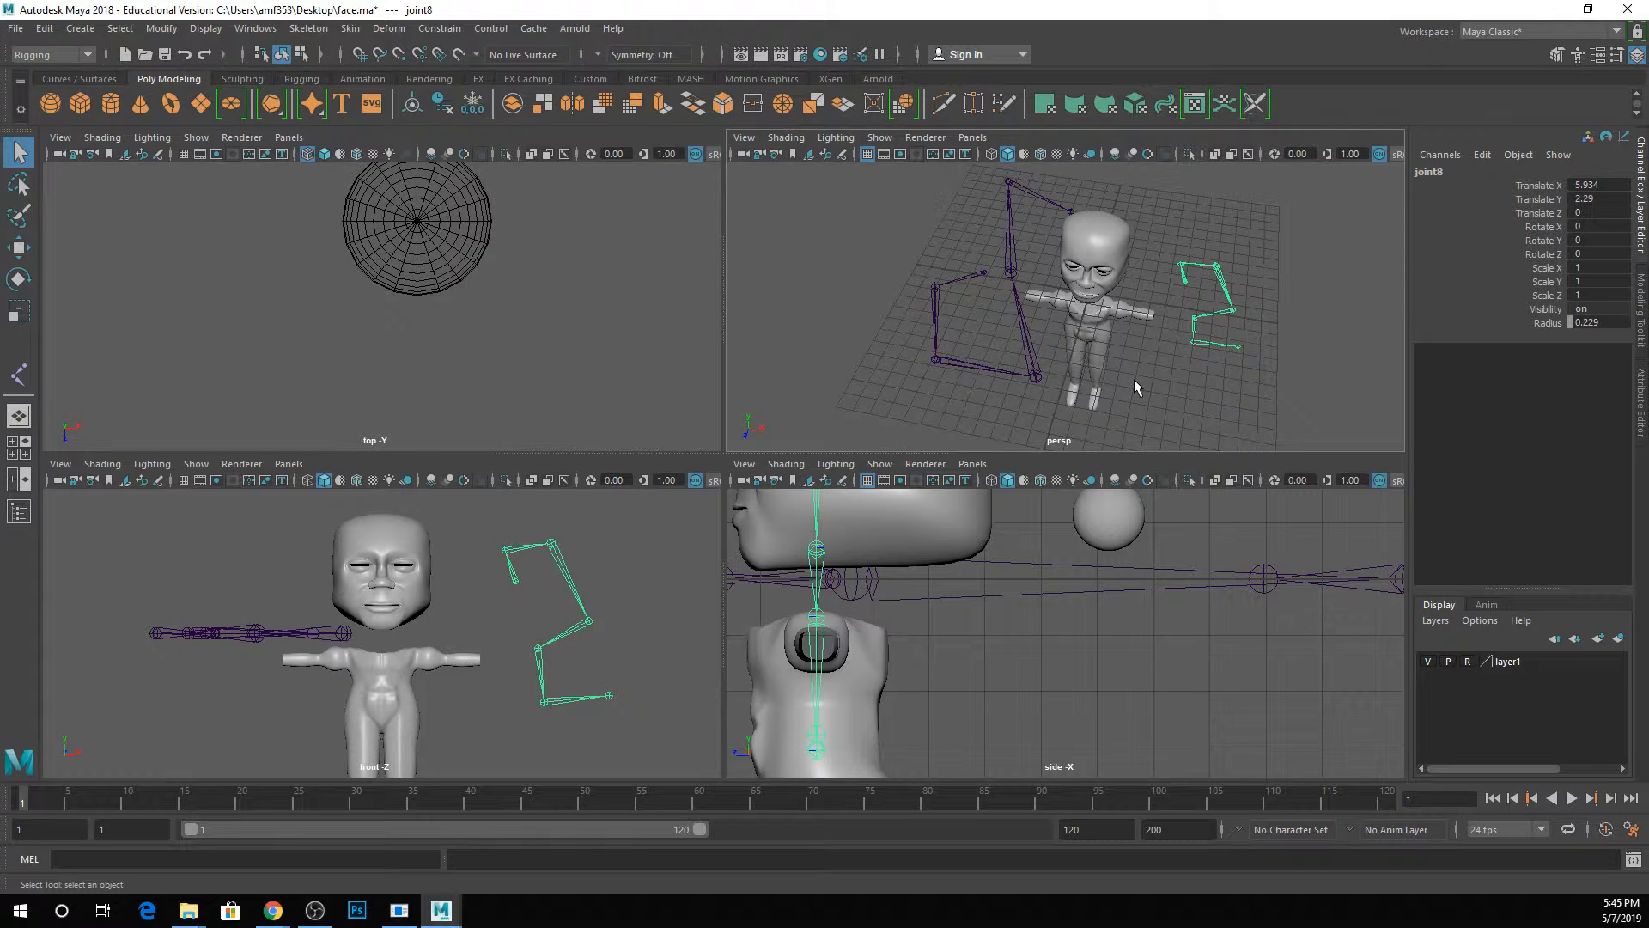
{"action": "key", "text": "Delete"}
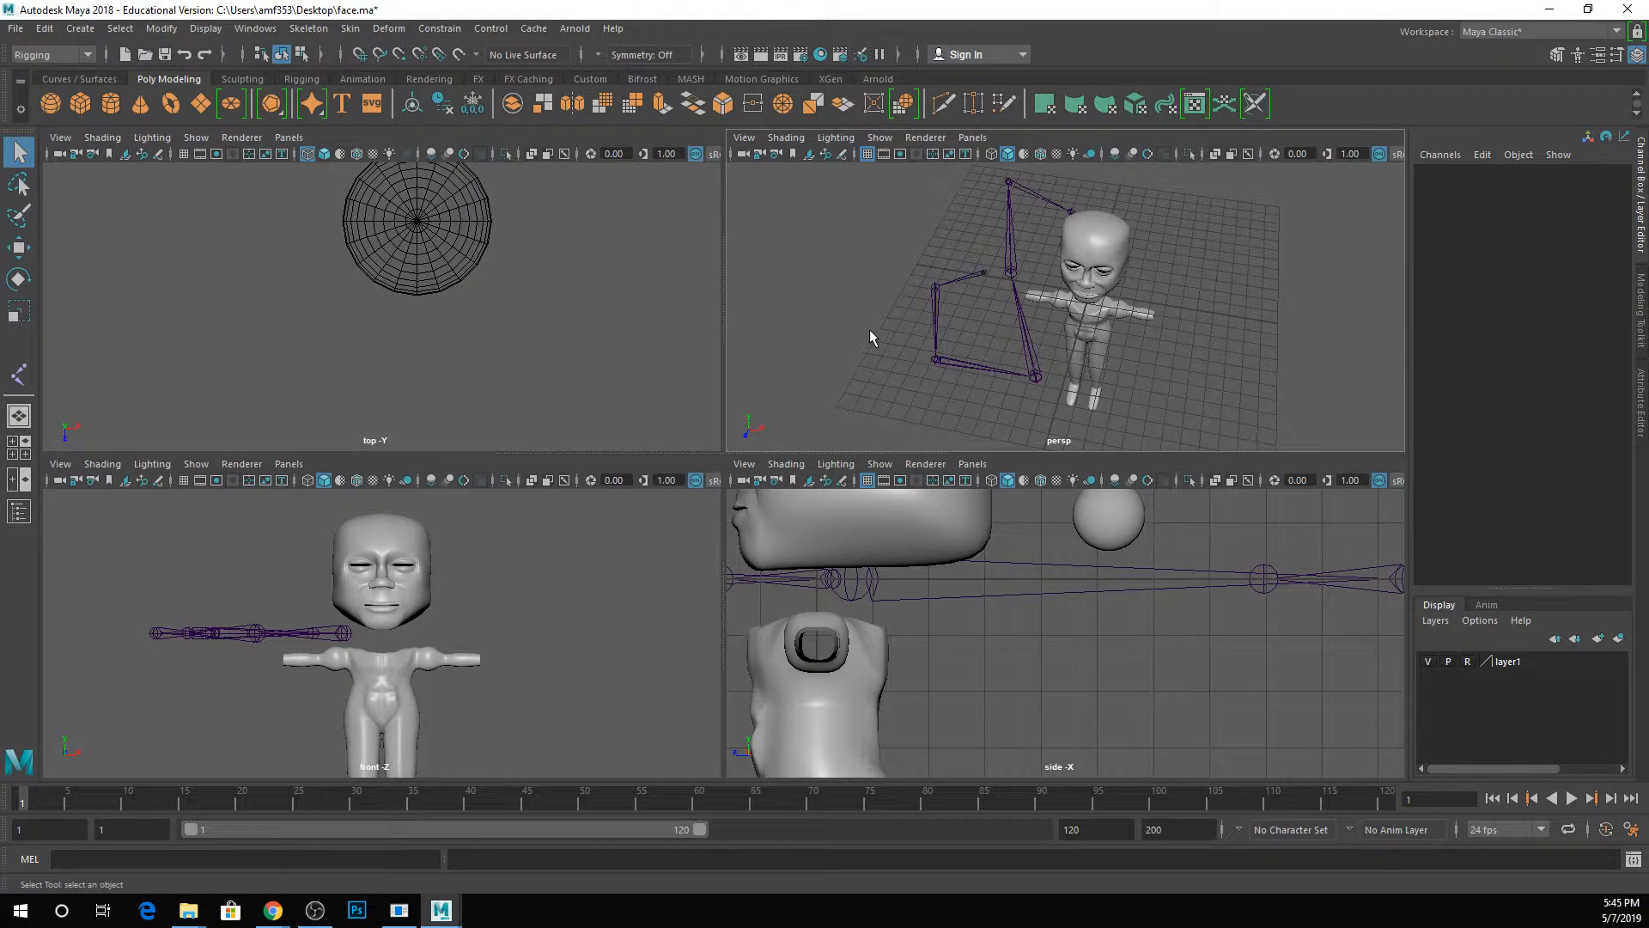
Select the third joint of the remaining chain and maximize the perspective view.
{"action": "scroll", "coordinate": [866, 340], "scroll_direction": "down", "scroll_amount": 5}
{"action": "left_click", "coordinate": [1000, 334]}
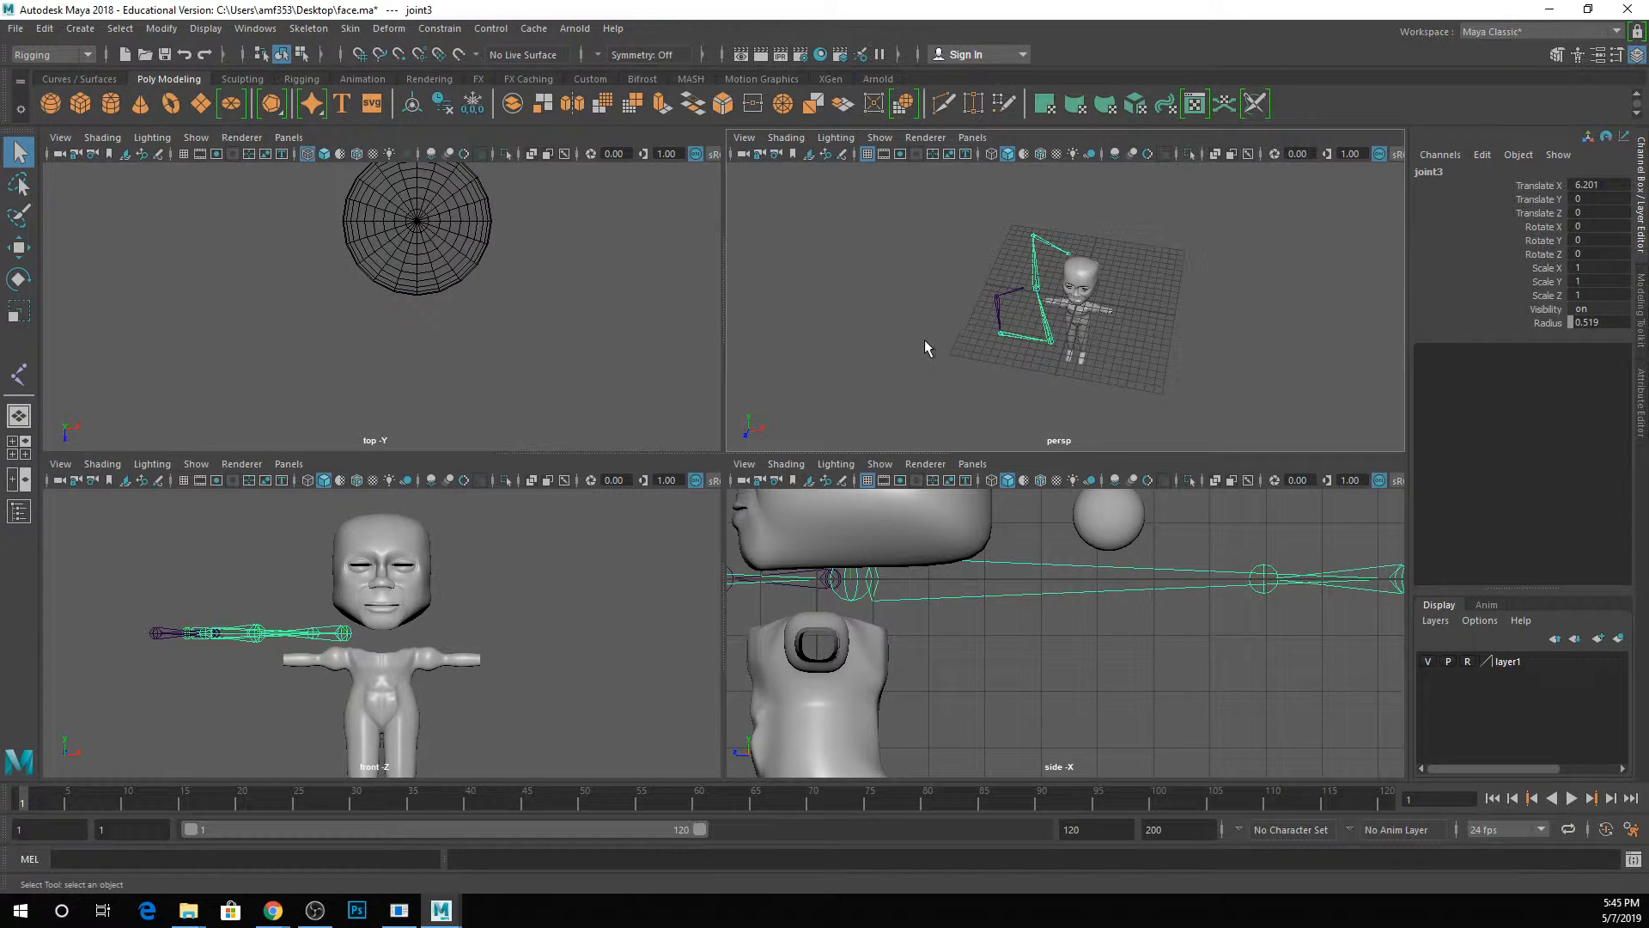
{"action": "key", "text": "space"}
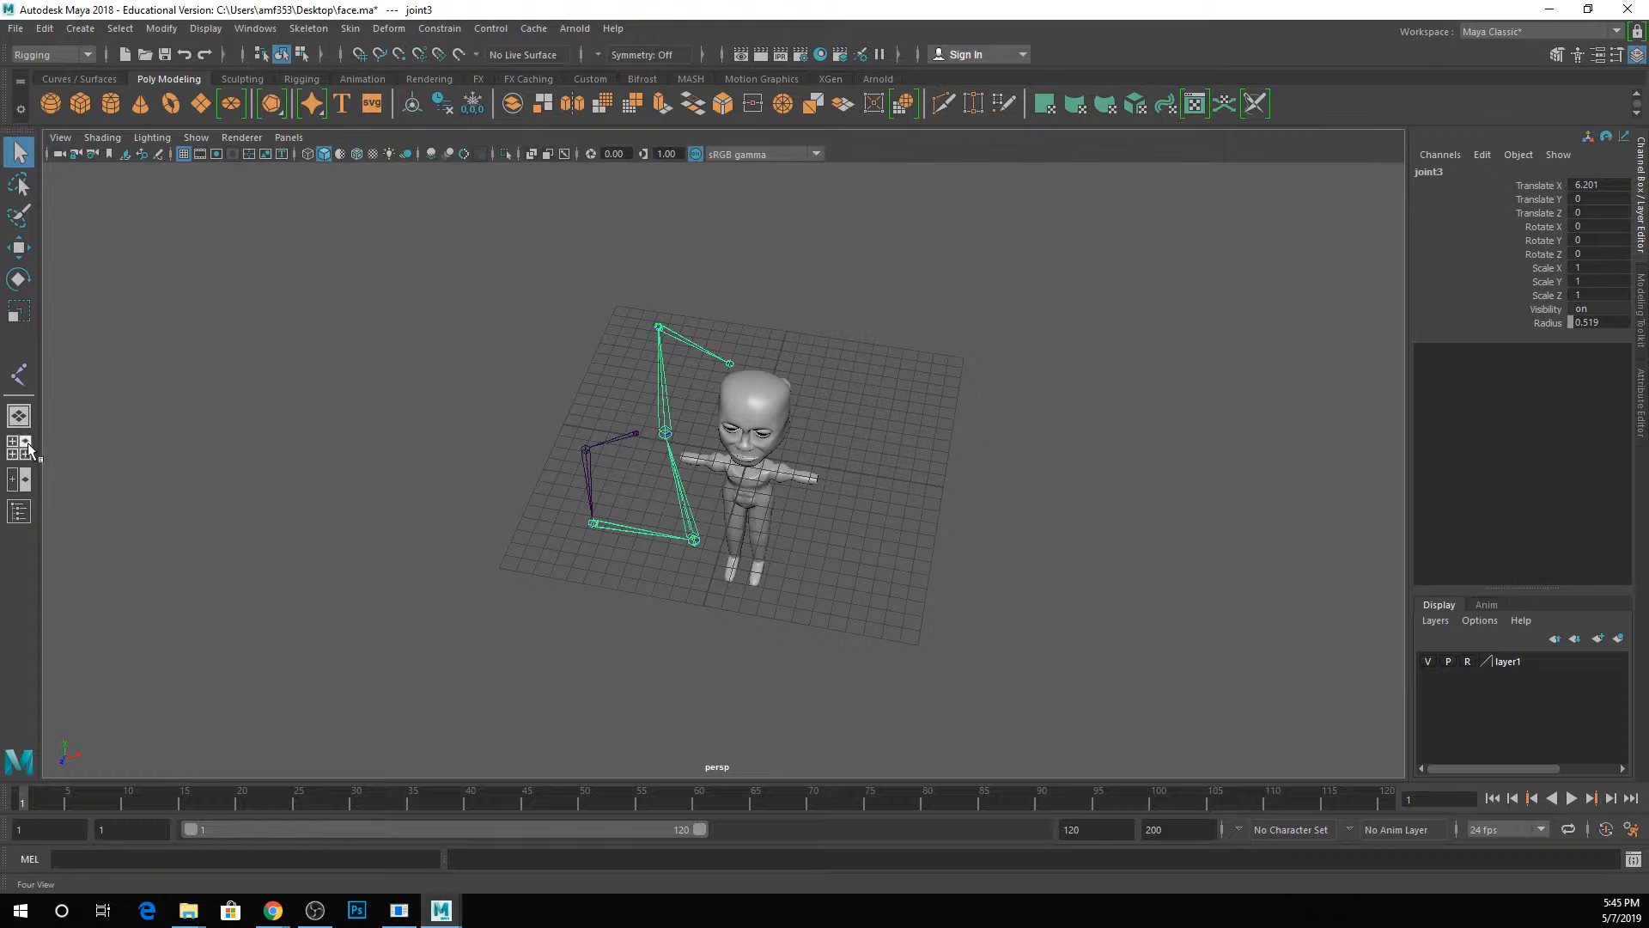
Open the Outliner and expand the joint1 hierarchy down to joint7.
{"action": "left_click", "coordinate": [255, 29]}
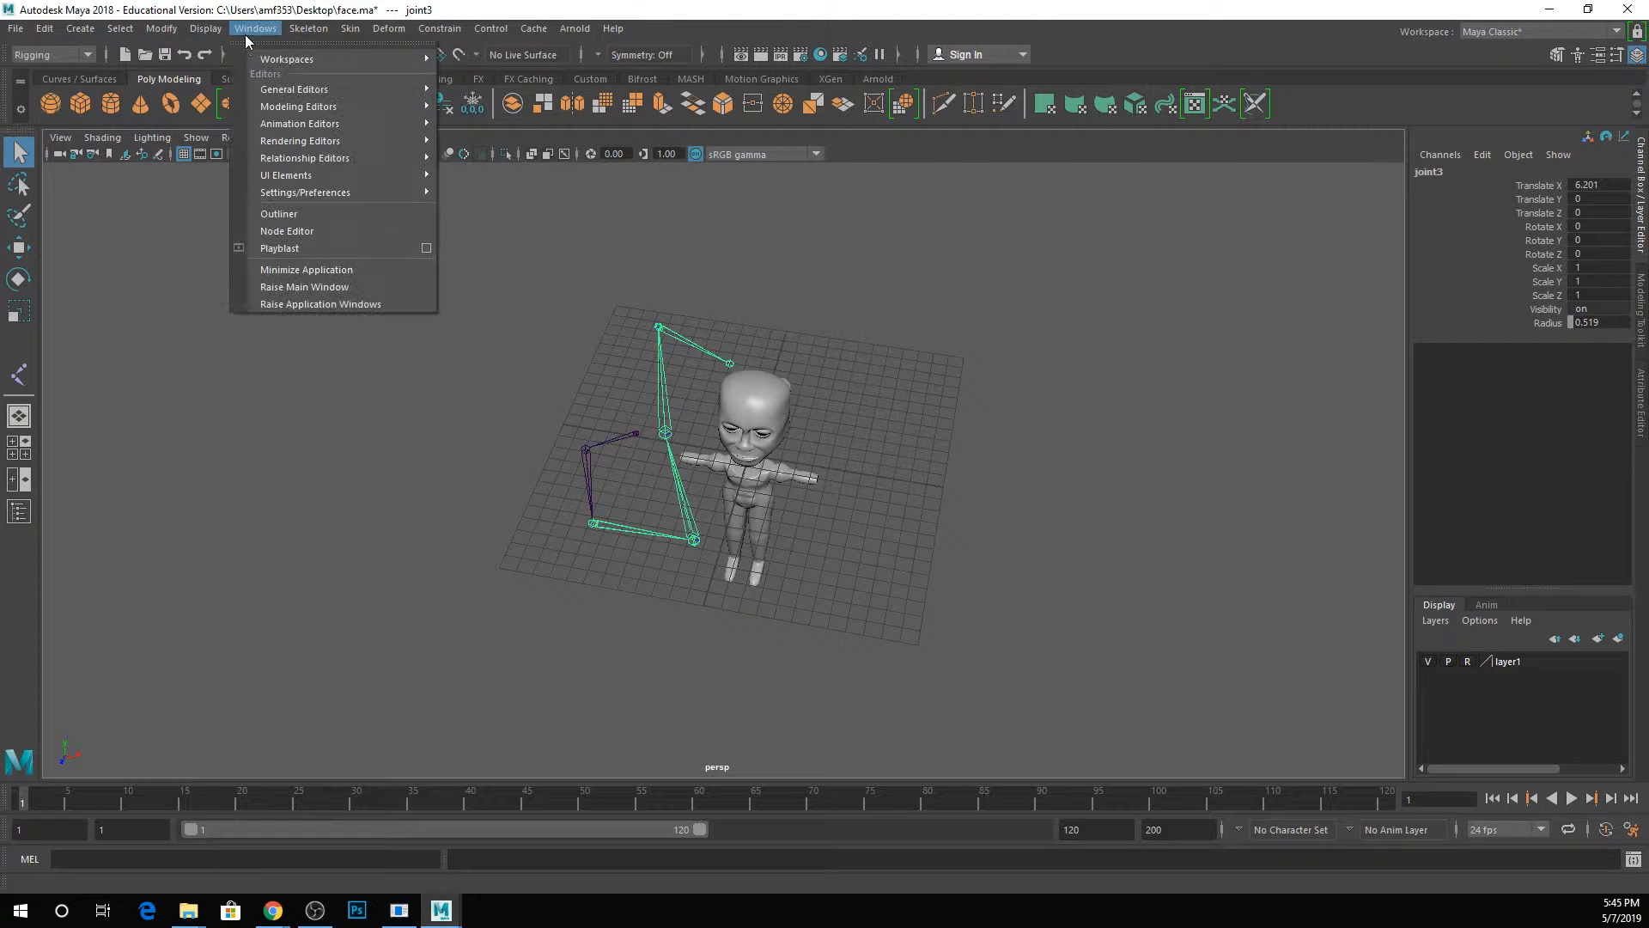
{"action": "left_click", "coordinate": [275, 215]}
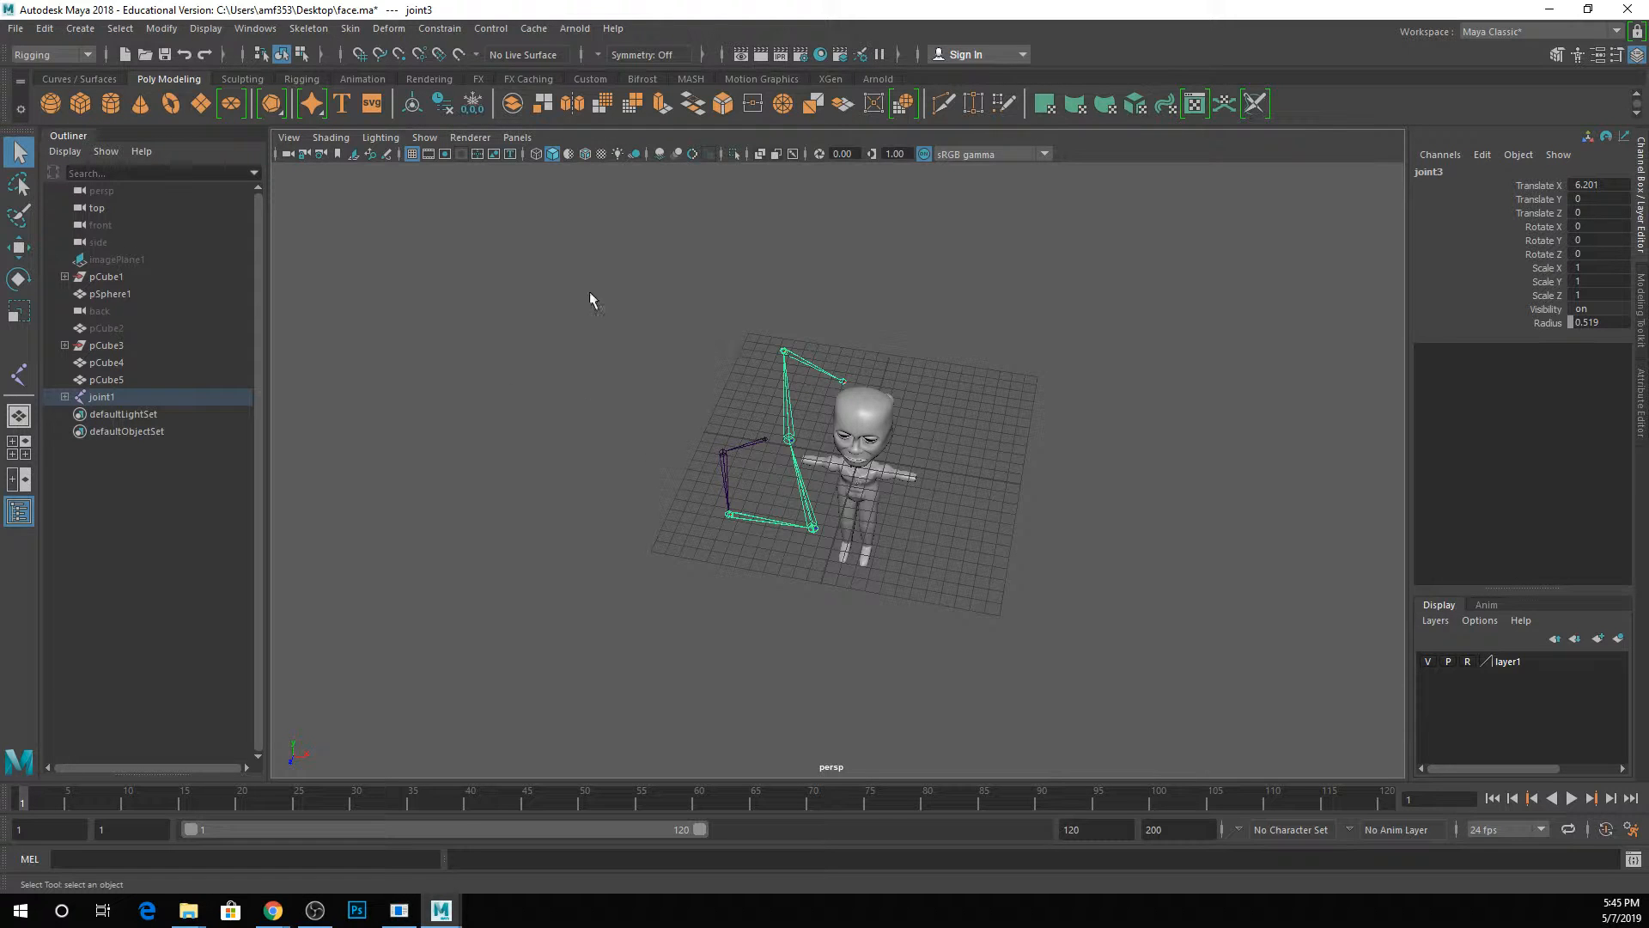
{"action": "left_click", "coordinate": [66, 398]}
{"action": "left_click", "coordinate": [76, 415]}
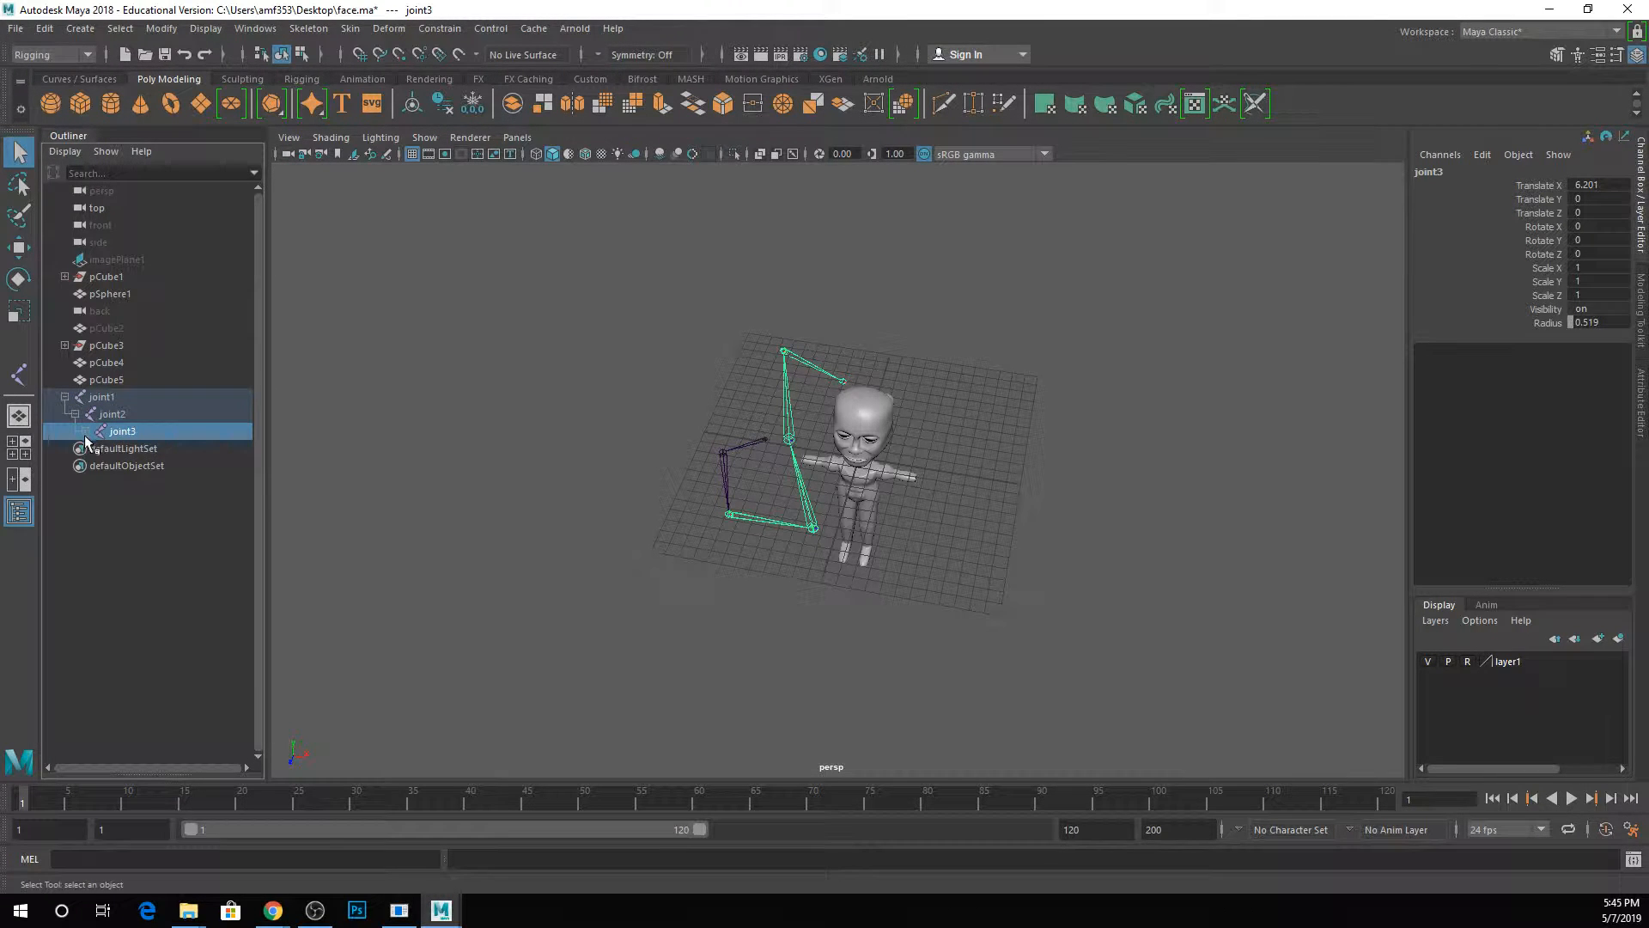
{"action": "left_click", "coordinate": [86, 432]}
{"action": "left_click", "coordinate": [95, 450]}
{"action": "left_click", "coordinate": [105, 466]}
{"action": "left_click", "coordinate": [117, 483]}
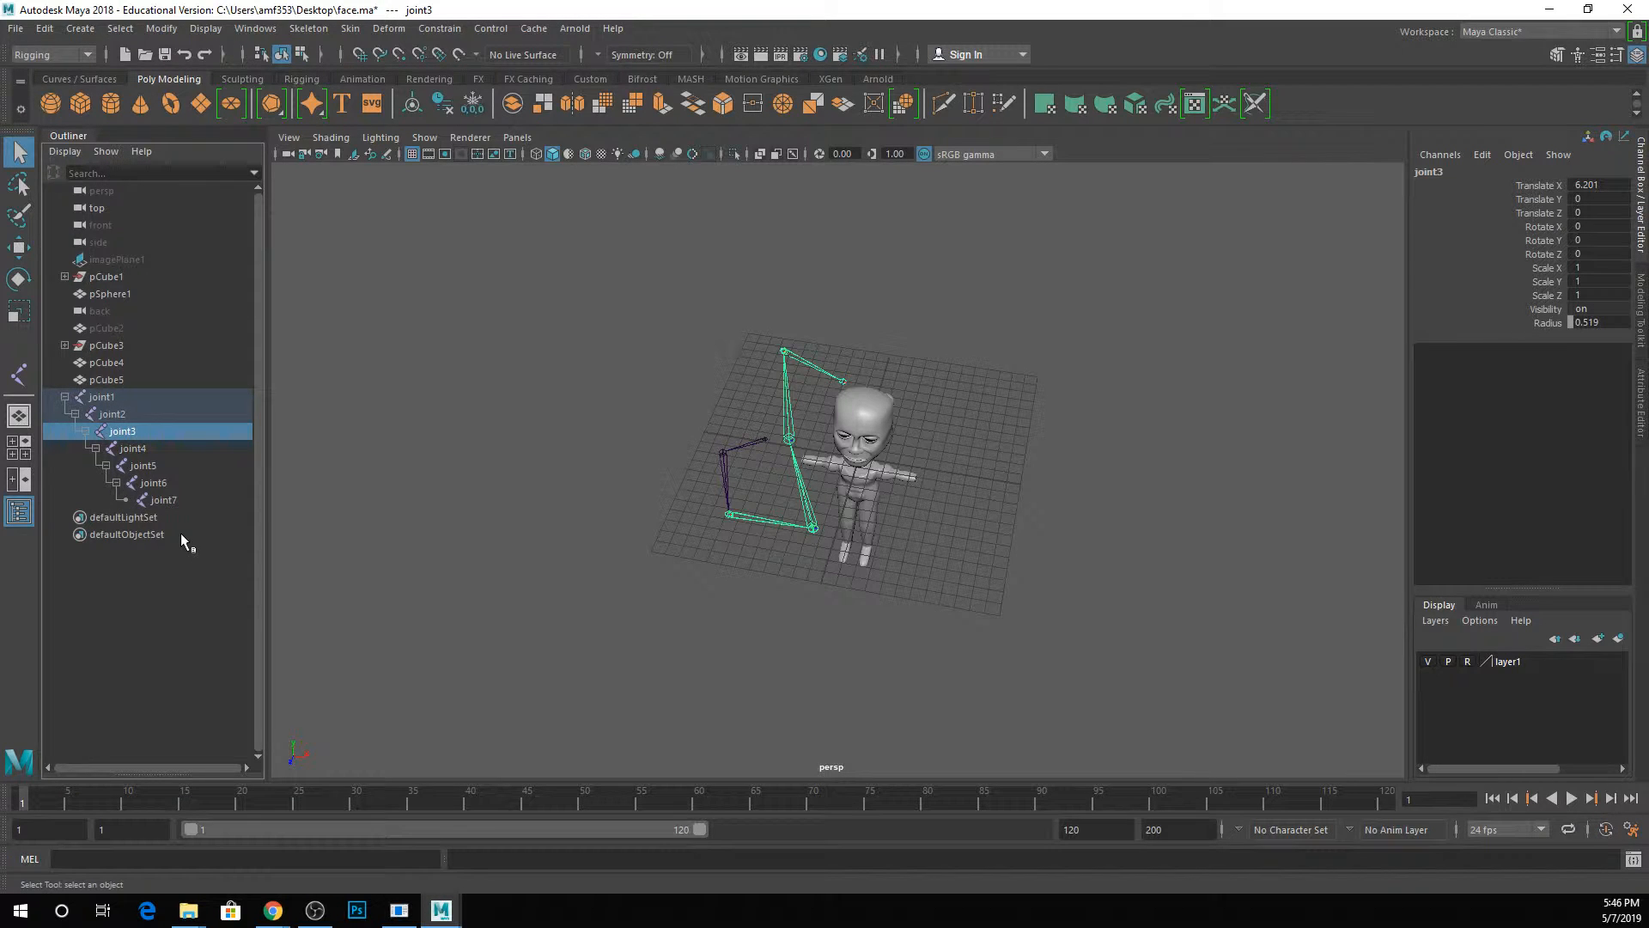
Try rotating joint1 to about 2.4 degrees in Z and 31.9 in X, and joint3 to about -18.7 in Y.
{"action": "left_click", "coordinate": [136, 448]}
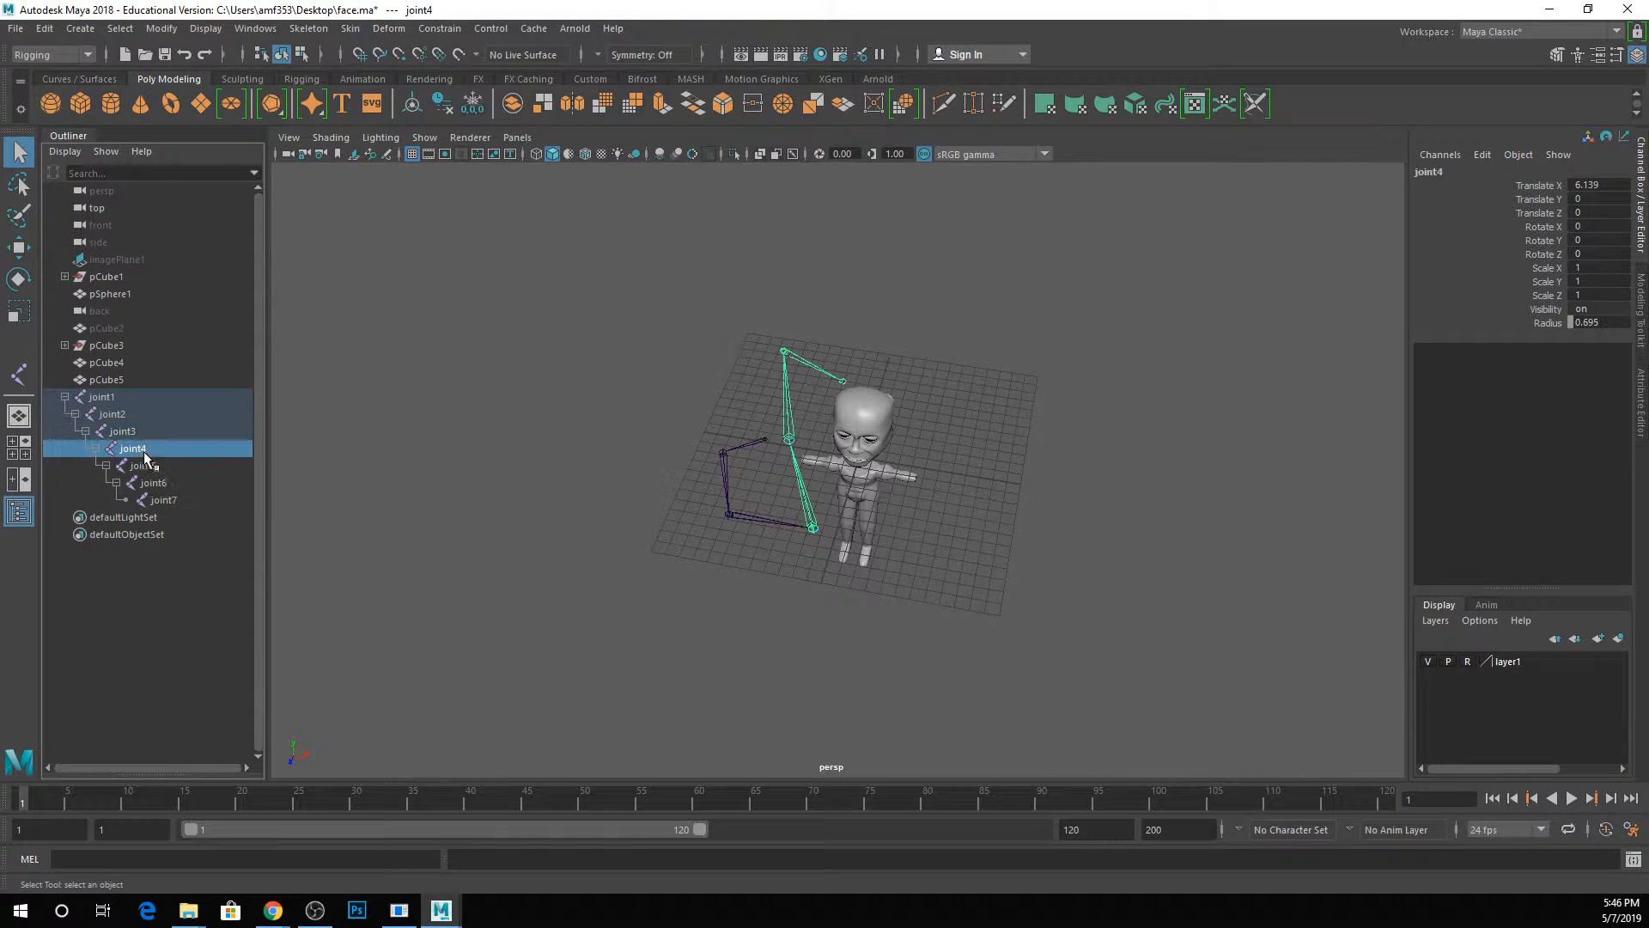
{"action": "left_click", "coordinate": [128, 394]}
{"action": "key", "text": "e"}
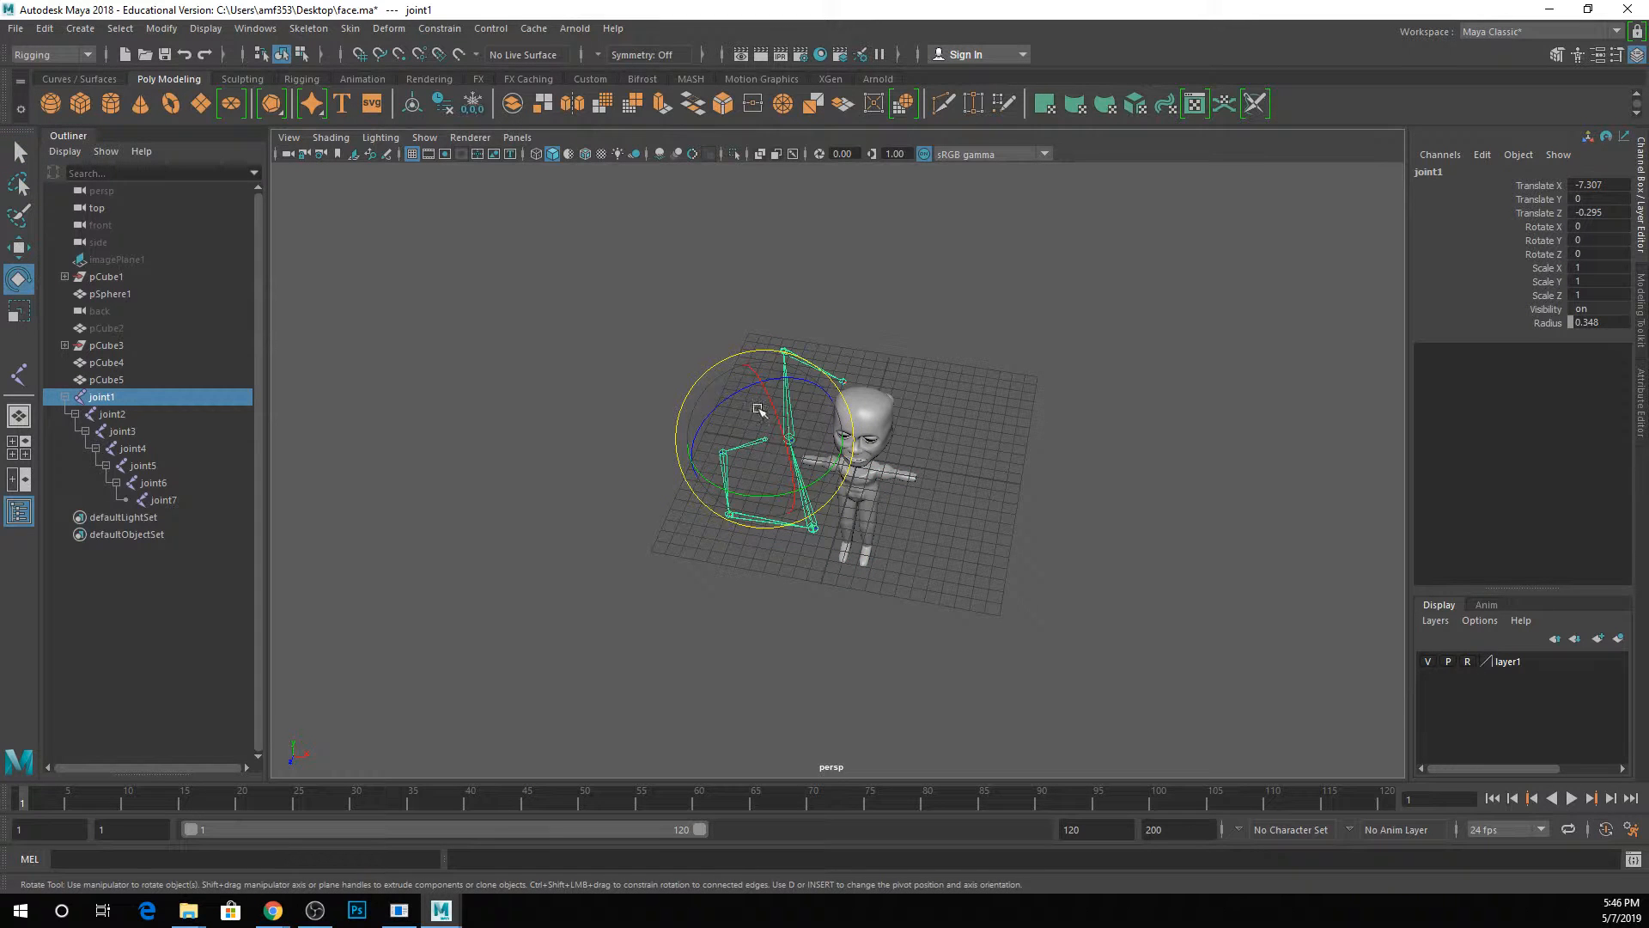
{"action": "left_click_drag", "start_coordinate": [721, 405], "coordinate": [714, 372]}
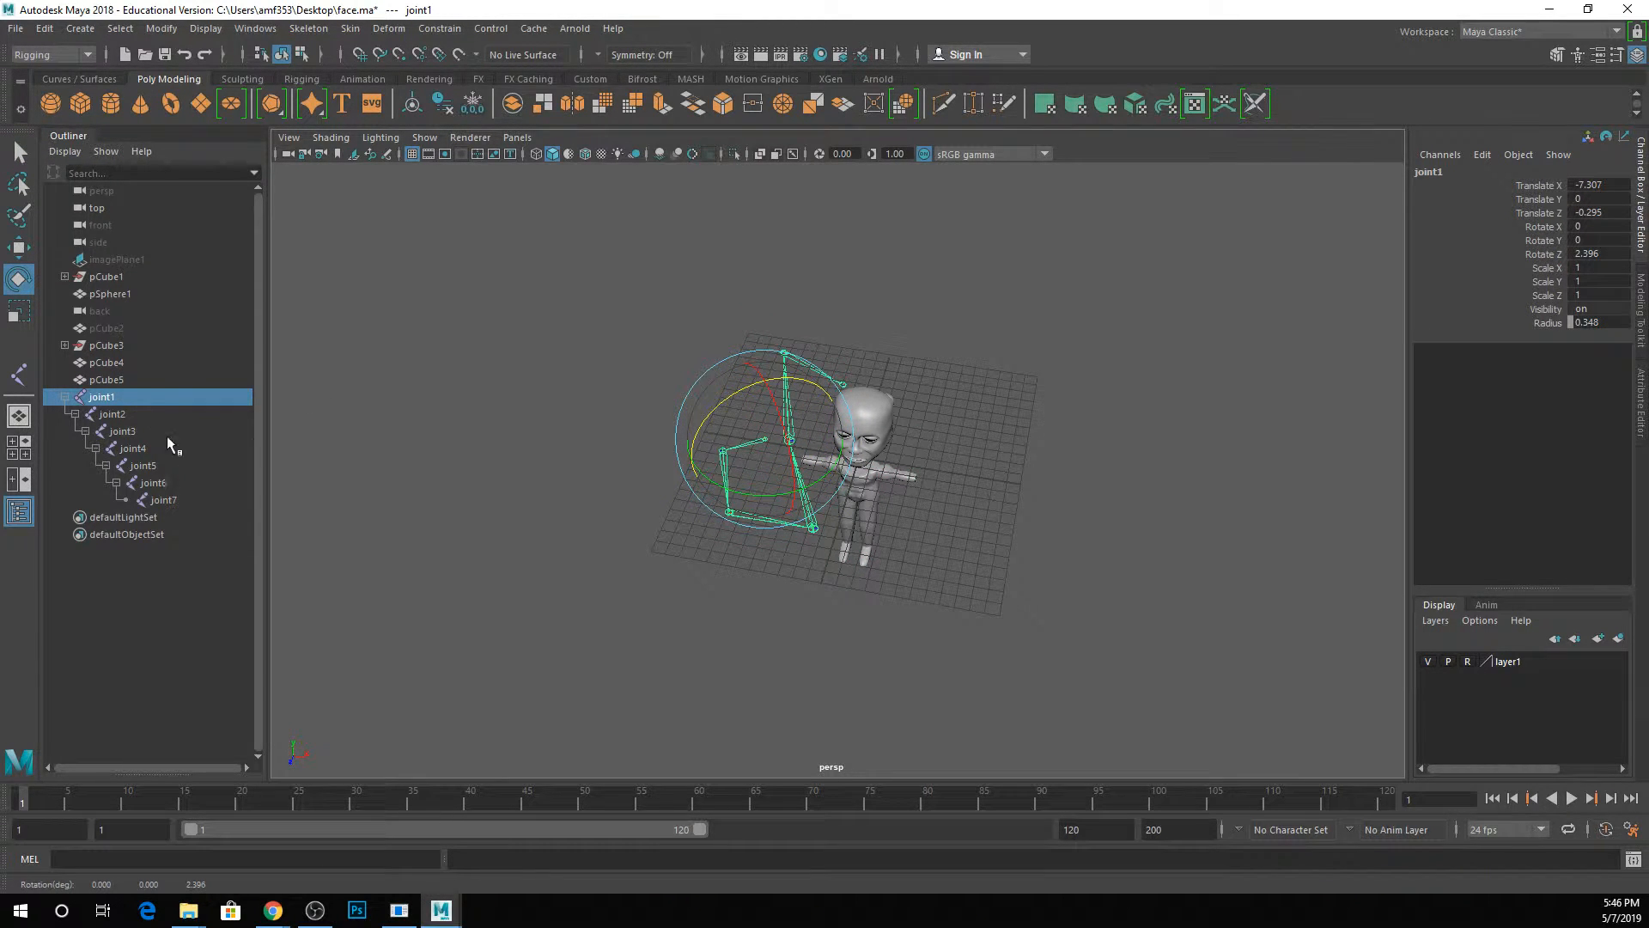
{"action": "mouse_move", "coordinate": [780, 494]}
{"action": "left_mouse_down"}
{"action": "mouse_move", "coordinate": [756, 479]}
{"action": "mouse_move", "coordinate": [767, 468]}
{"action": "mouse_move", "coordinate": [724, 503]}
{"action": "mouse_move", "coordinate": [752, 501]}
{"action": "left_mouse_up"}
{"action": "key", "text": "q"}
{"action": "left_click", "coordinate": [757, 471]}
{"action": "key", "text": "e"}
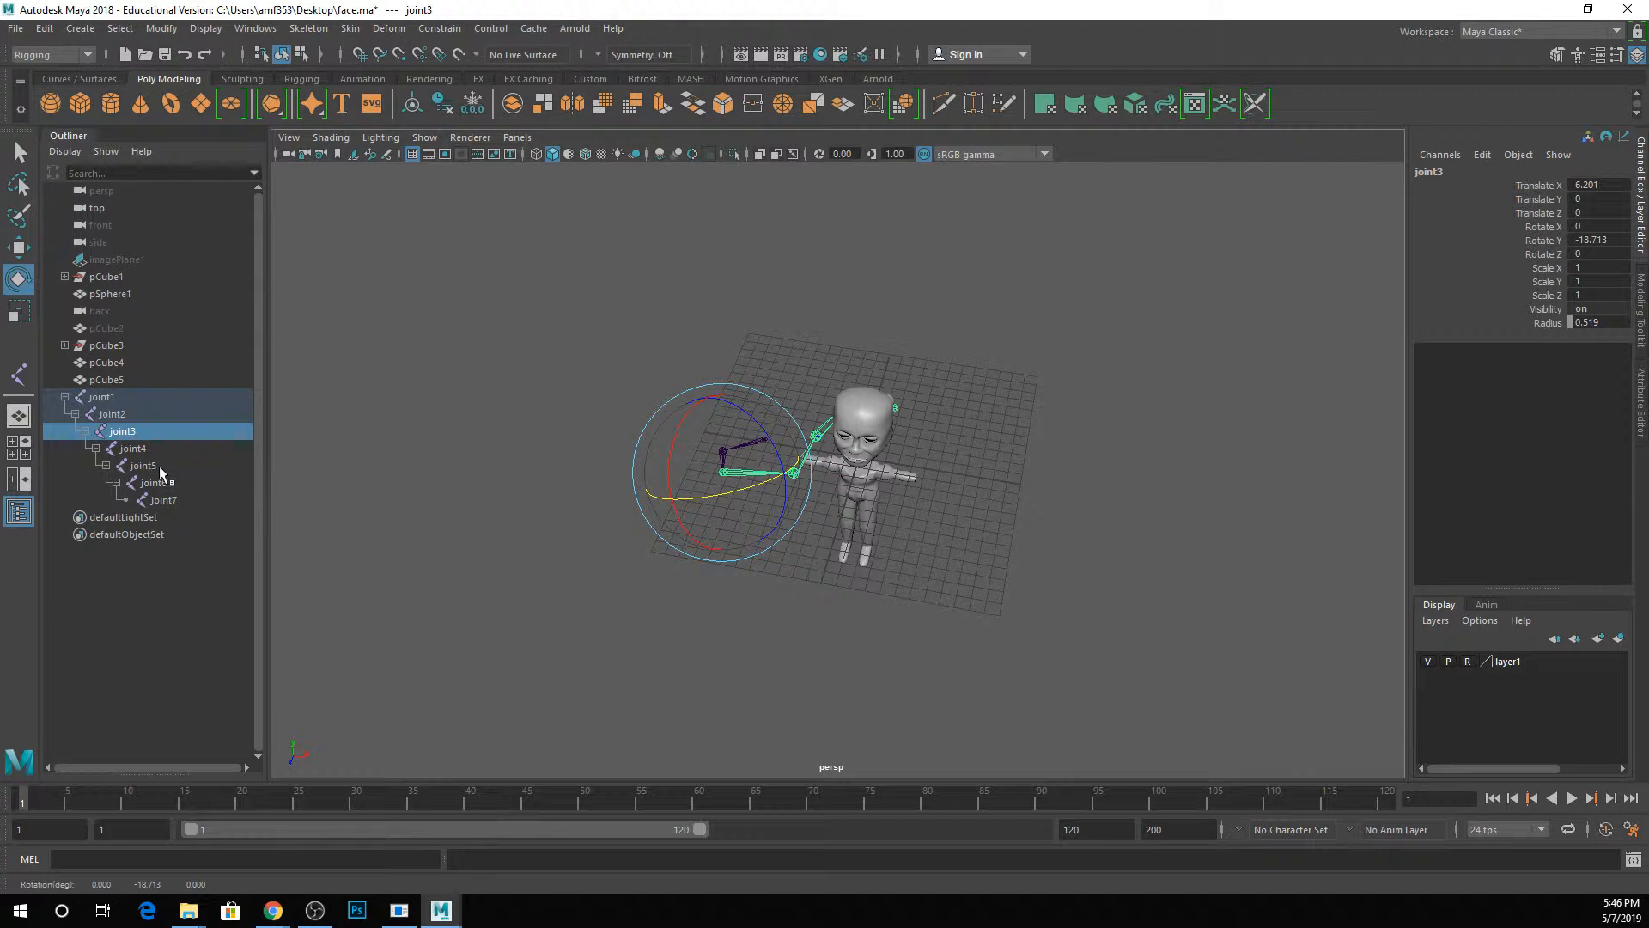
Undo the test rotations of joint3 and joint1 and return to the Select tool.
{"action": "key", "text": "ctrl+z"}
{"action": "key", "text": "ctrl+z"}
{"action": "key", "text": "ctrl+z"}
{"action": "key", "text": "ctrl+z"}
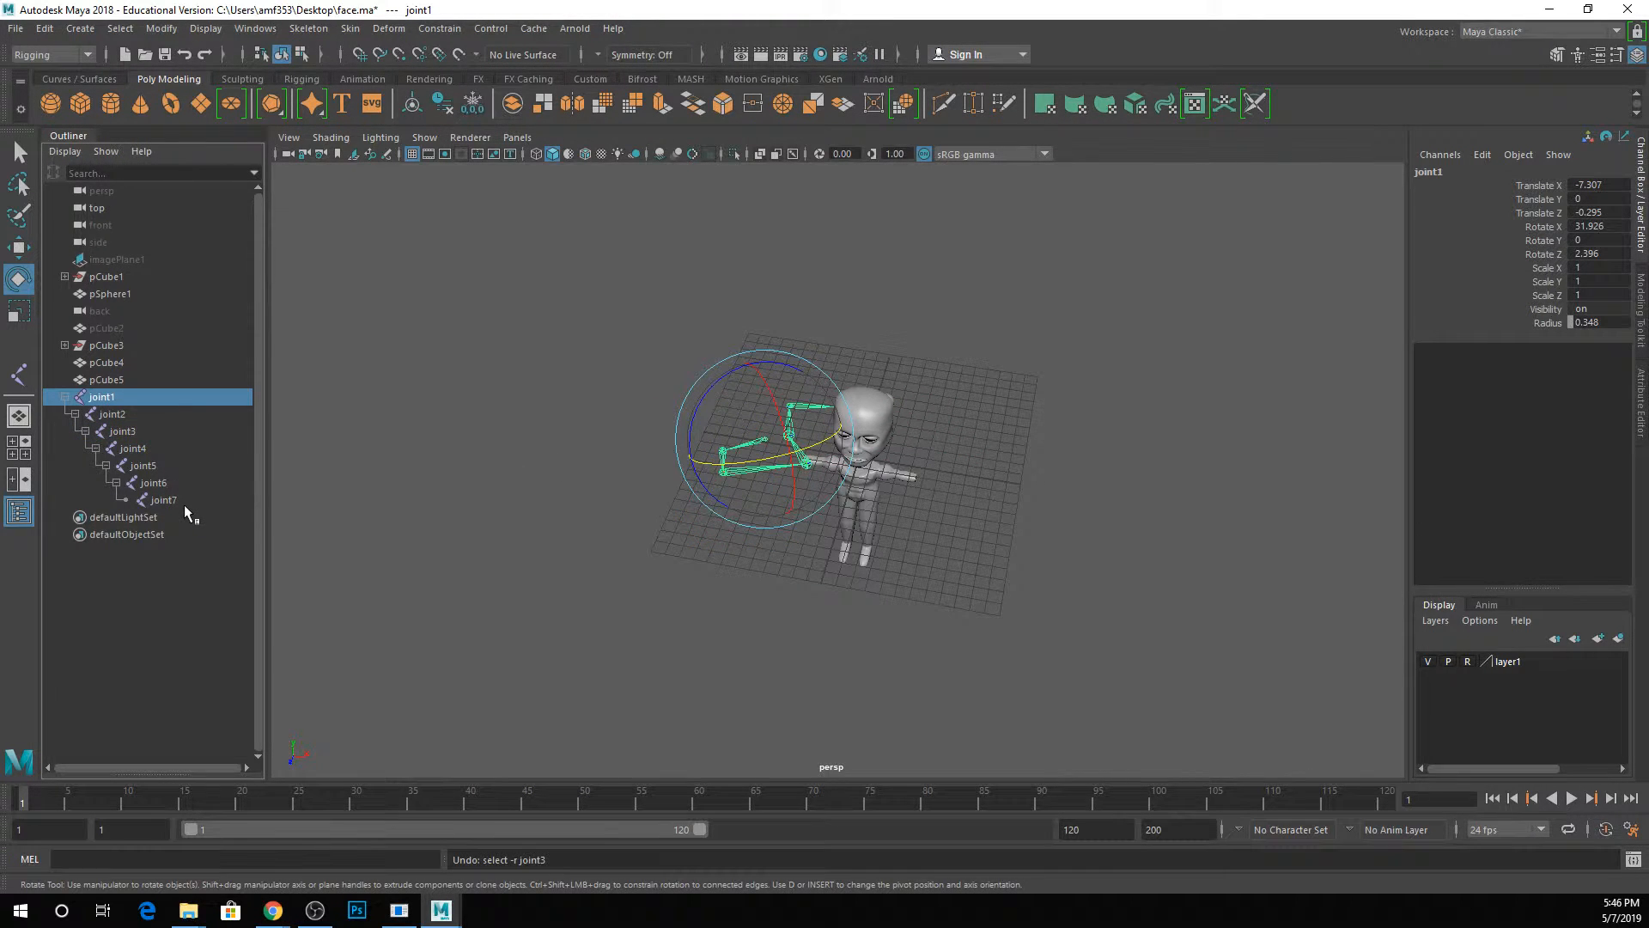
{"action": "key", "text": "q"}
Unparent joint4 from joint3 by moving it out to the top level of the Outliner.
{"action": "left_click", "coordinate": [144, 417]}
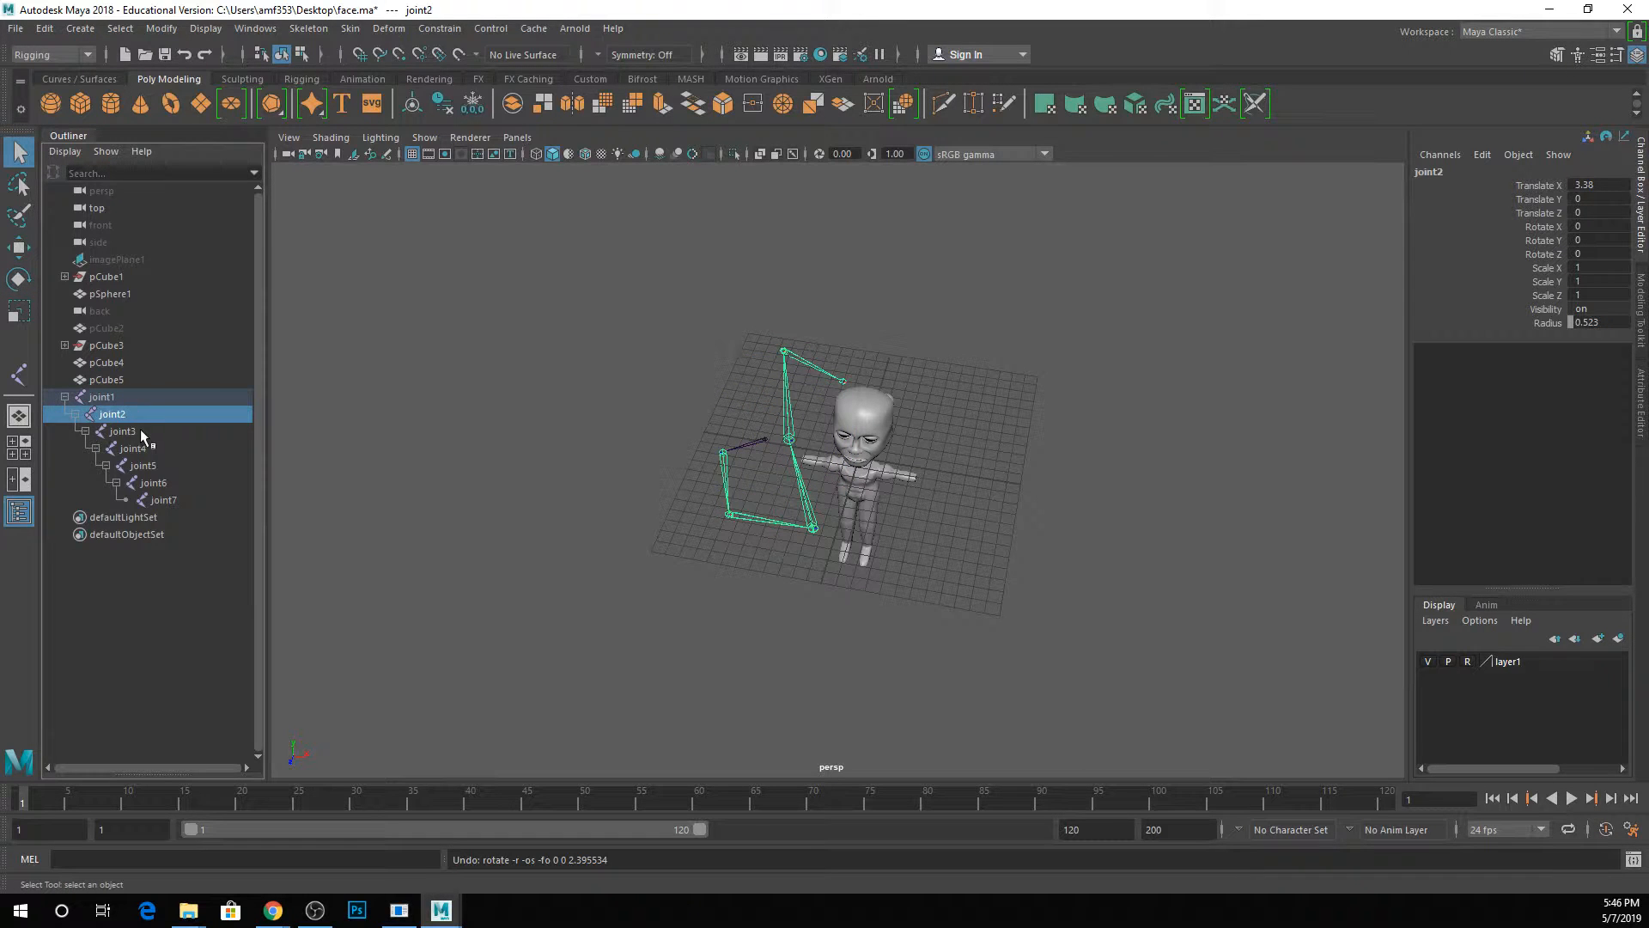
{"action": "left_click", "coordinate": [141, 431]}
{"action": "left_click", "coordinate": [157, 451]}
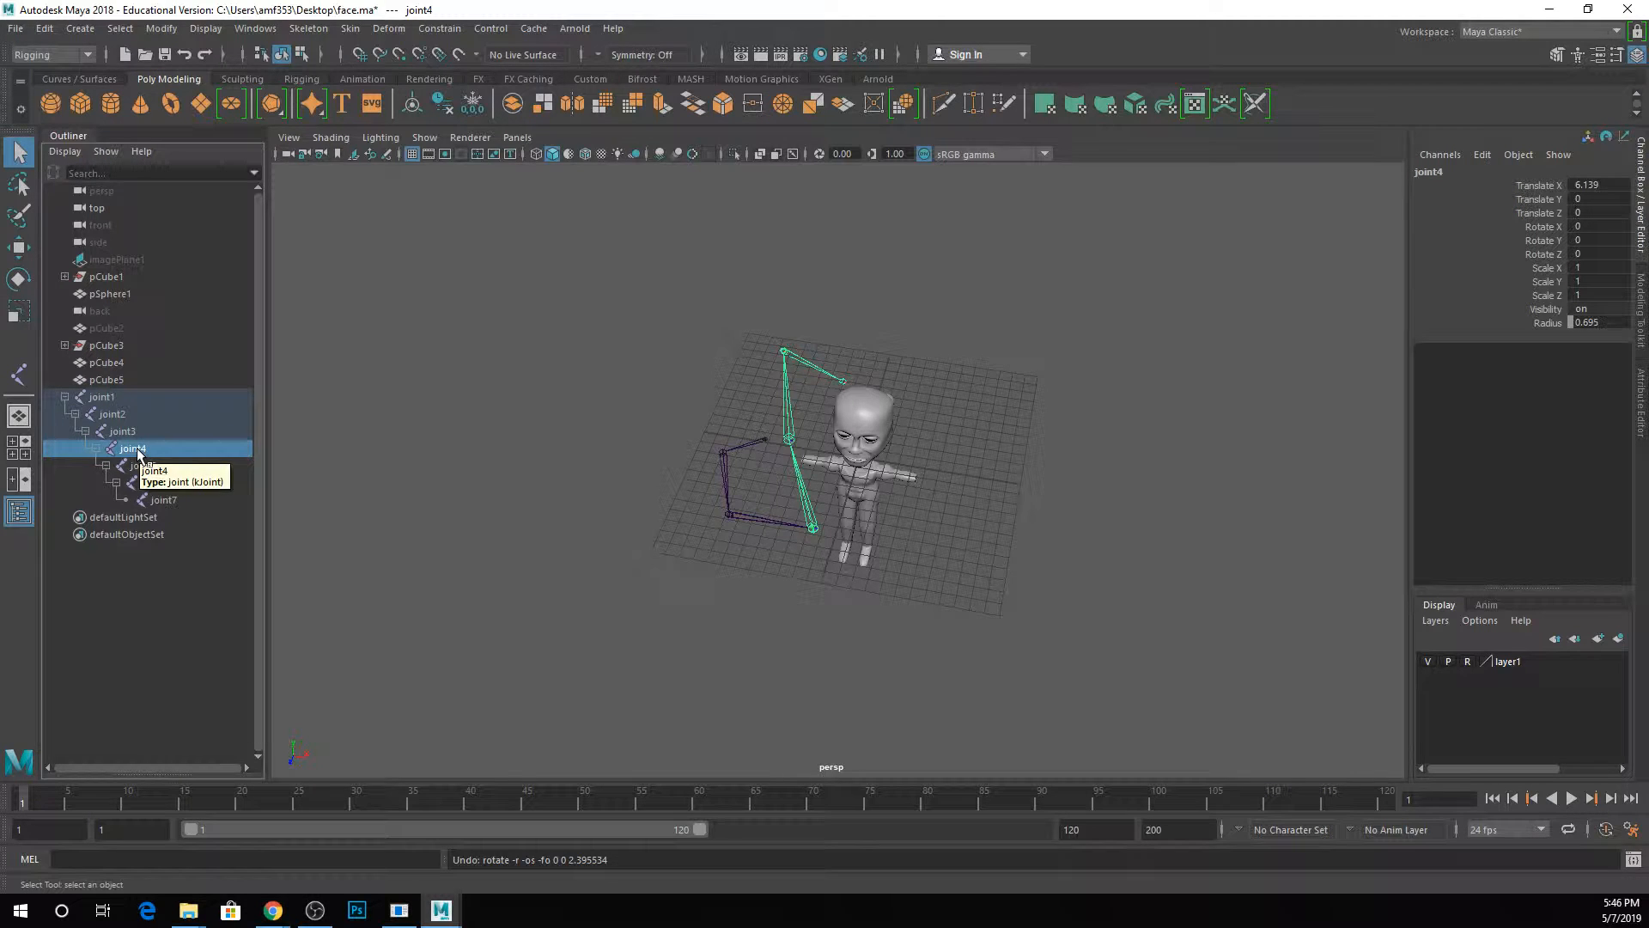
{"action": "left_click_drag", "start_coordinate": [139, 456], "coordinate": [138, 384]}
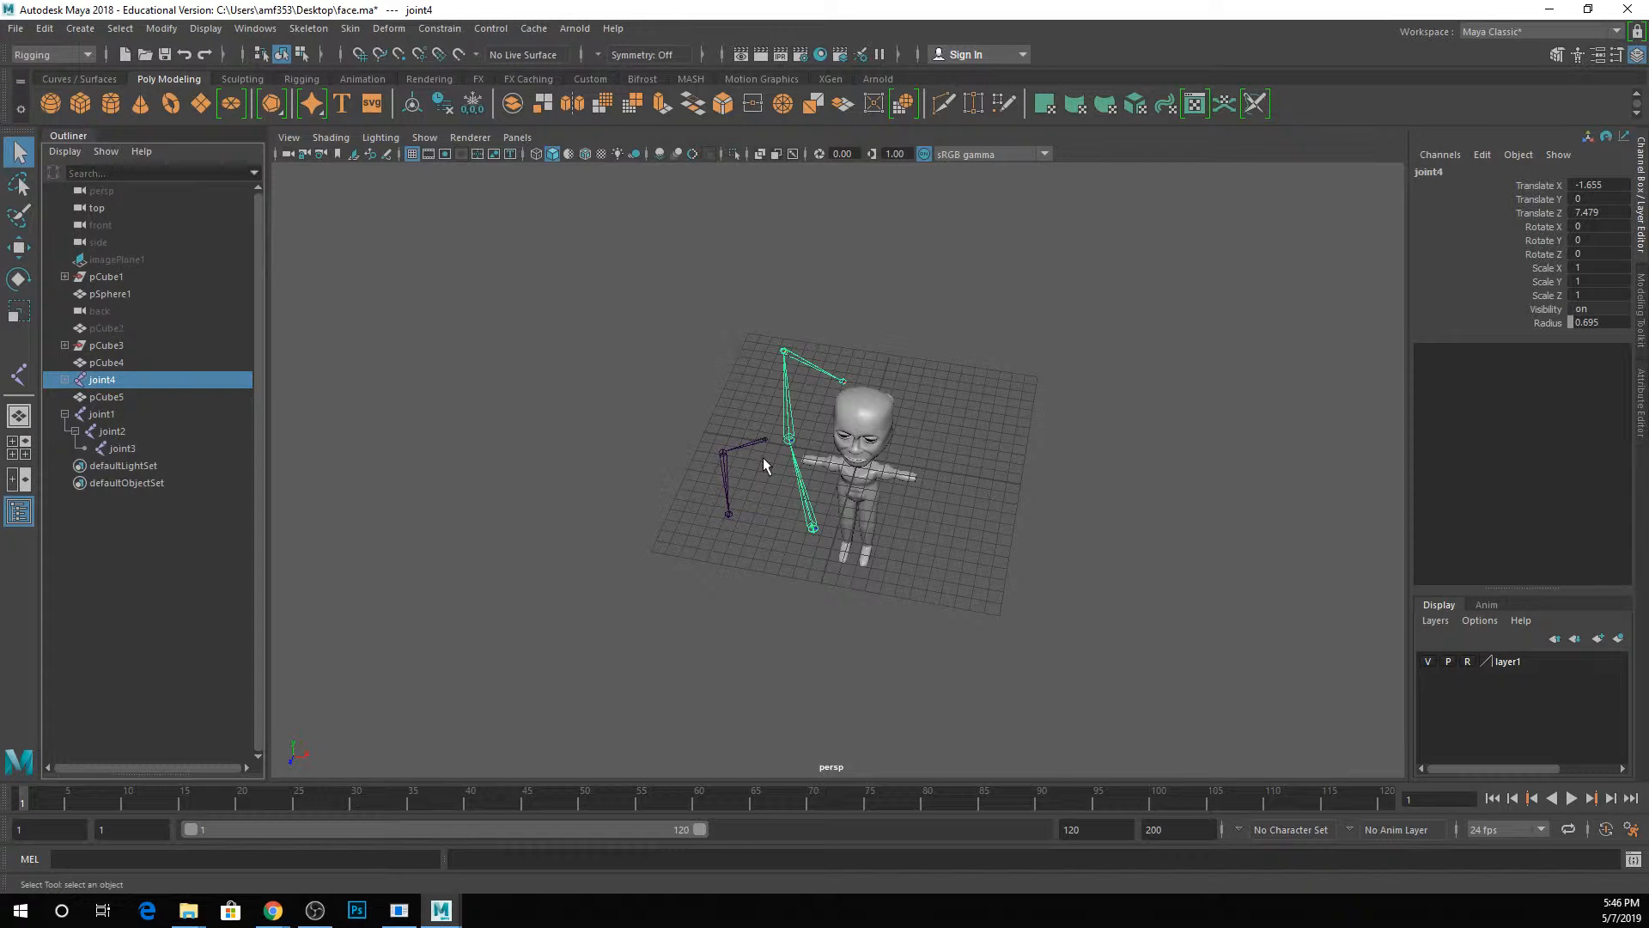
Try rotating the detached joint4 chain about 20 degrees in Z, and undo the rotation.
{"action": "scroll", "coordinate": [780, 507], "scroll_direction": "up", "scroll_amount": 5}
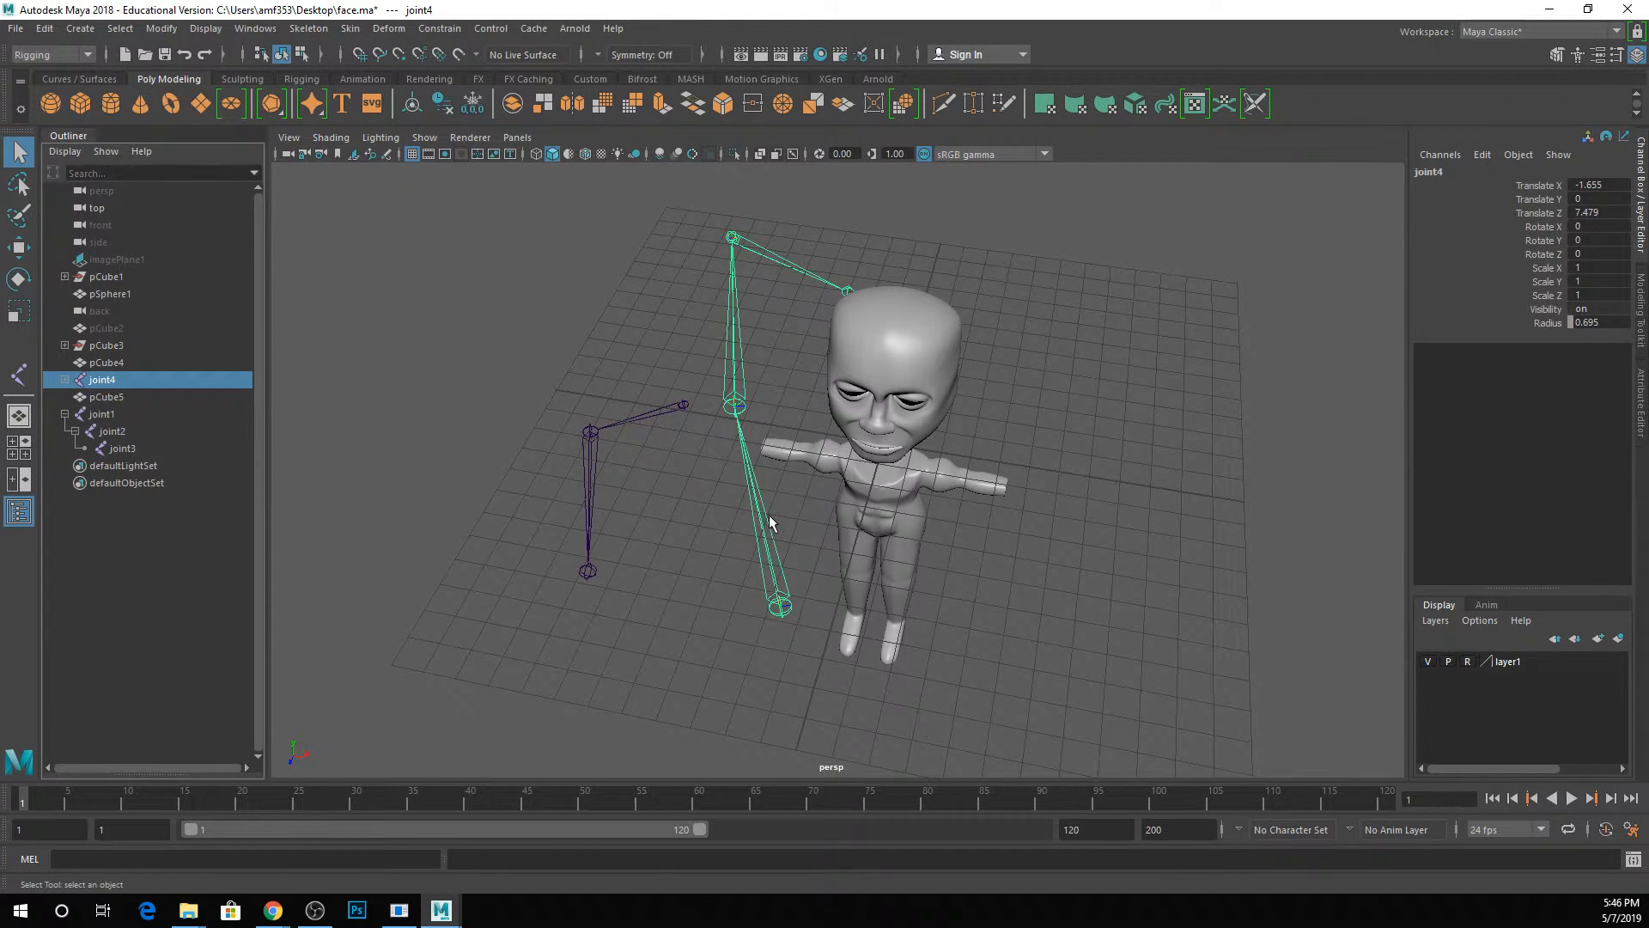
{"action": "middle_click_drag", "start_coordinate": [693, 435], "coordinate": [665, 439], "text": "alt"}
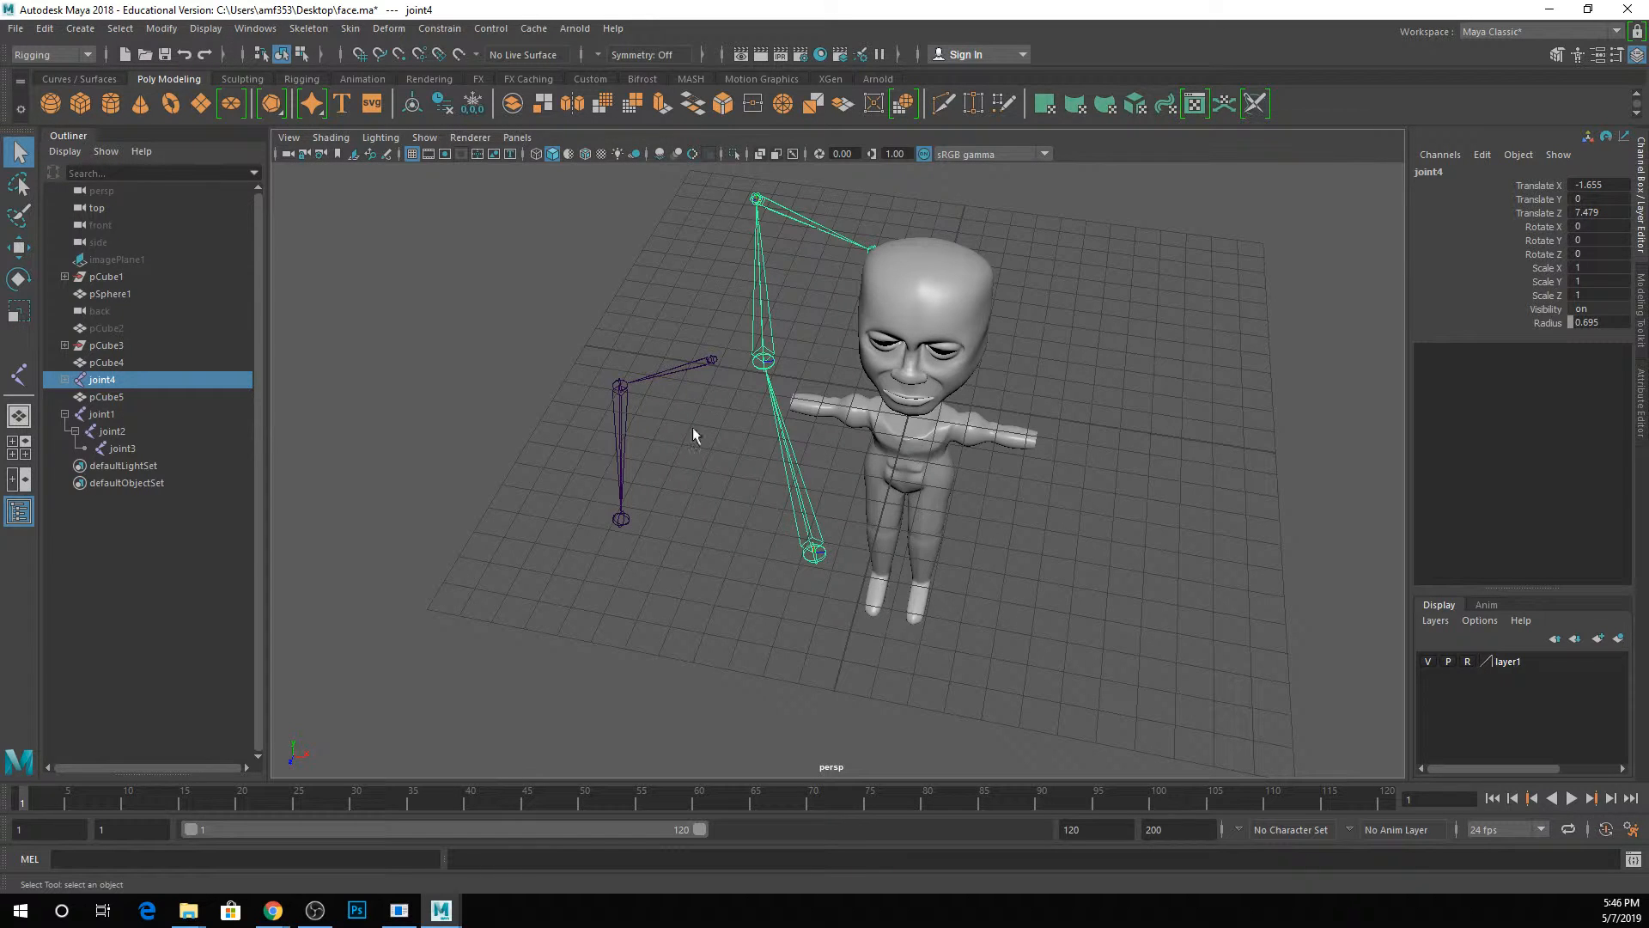
{"action": "left_click", "coordinate": [627, 518]}
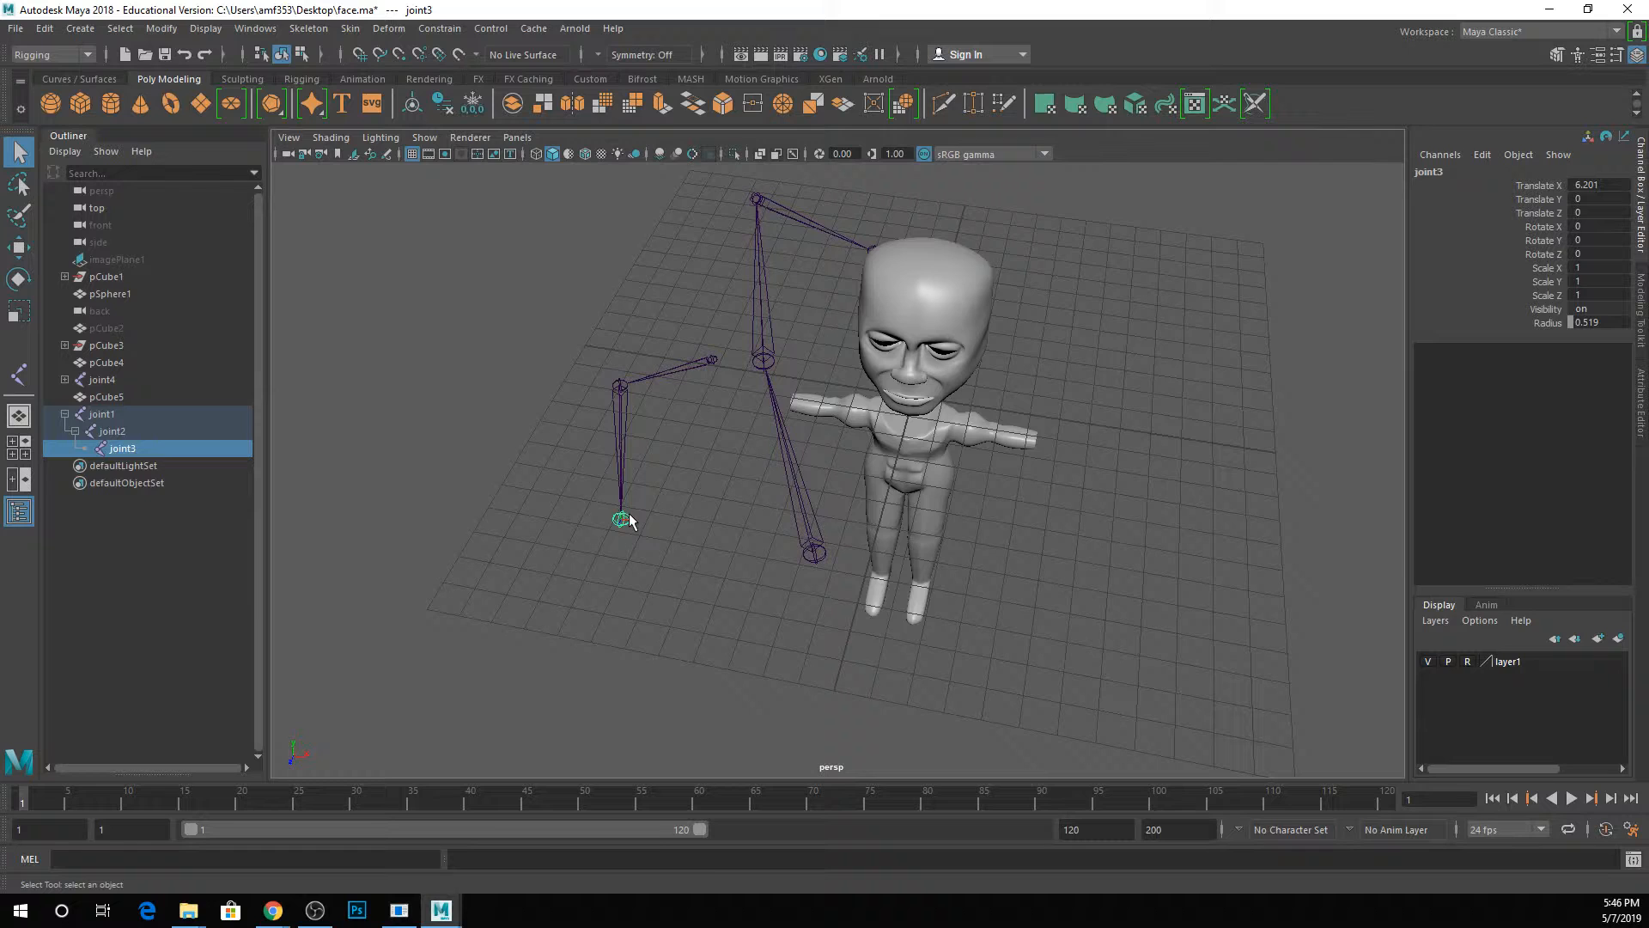
{"action": "left_click", "coordinate": [810, 556]}
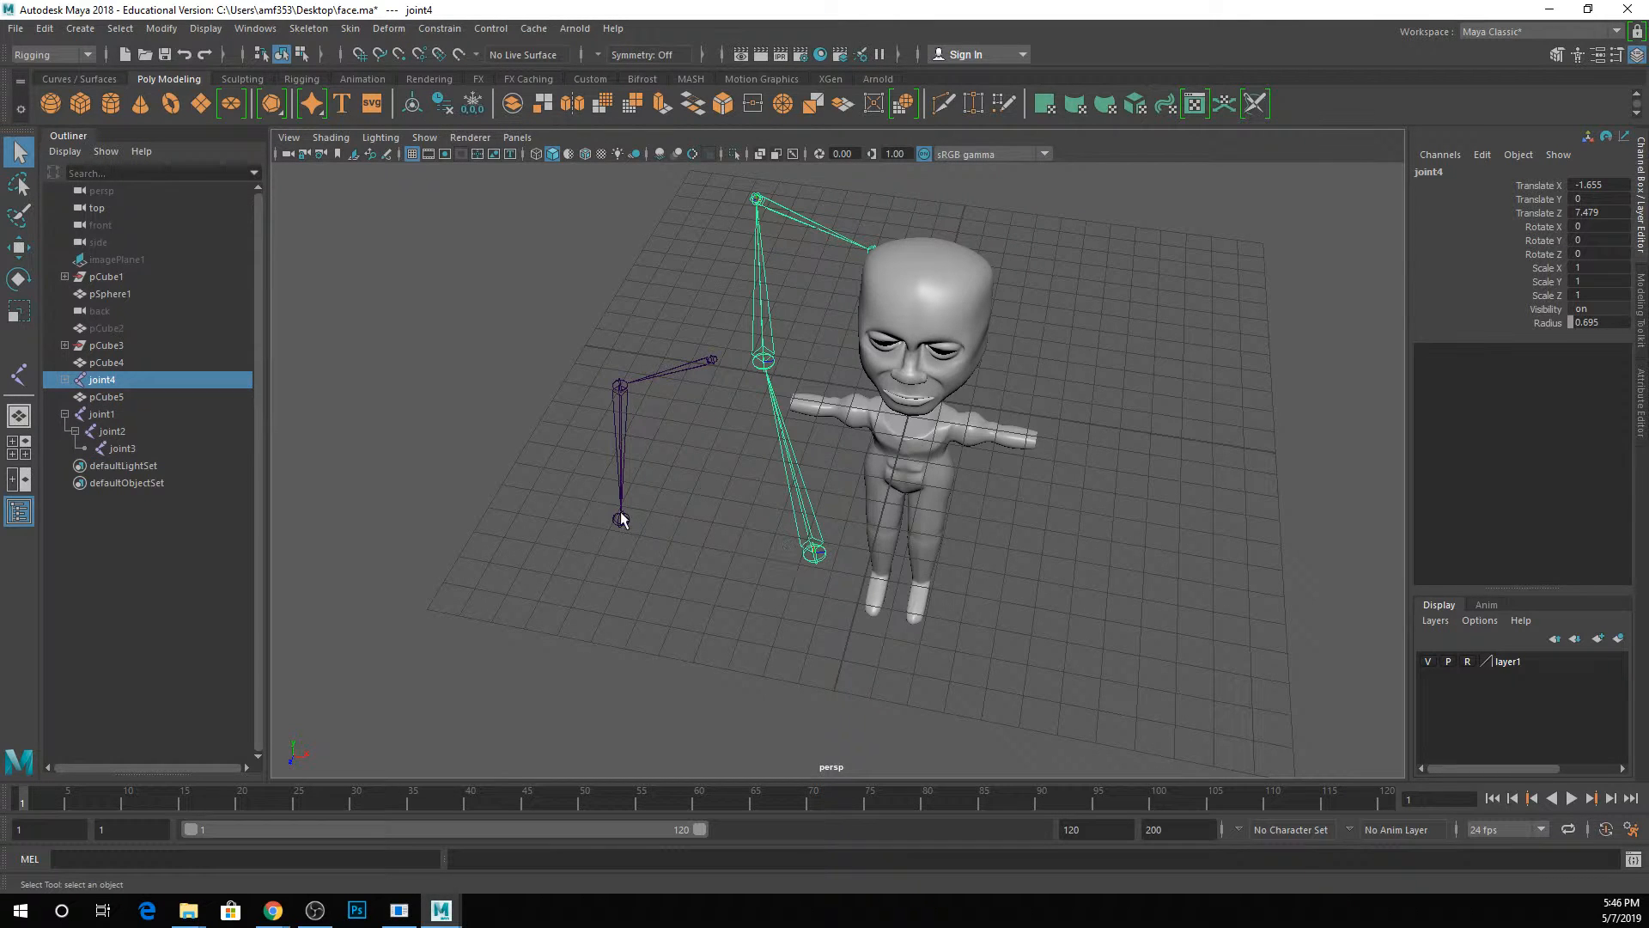
{"action": "left_click", "coordinate": [621, 519]}
{"action": "left_click", "coordinate": [808, 555]}
{"action": "key", "text": "e"}
{"action": "left_click_drag", "start_coordinate": [874, 587], "coordinate": [749, 260]}
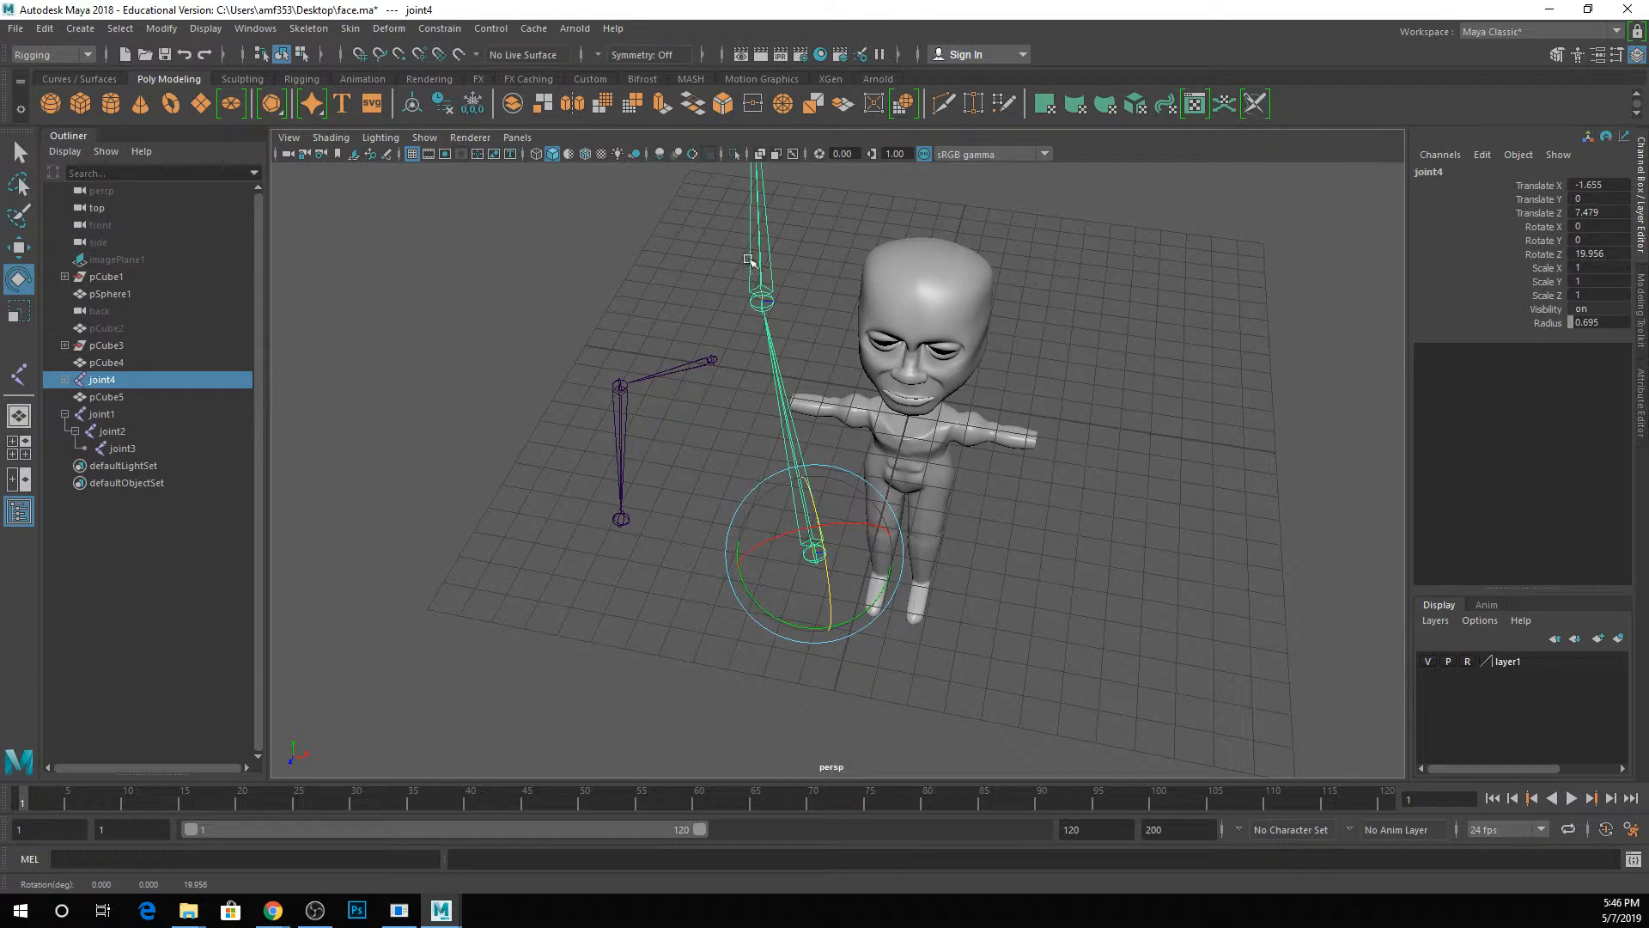
{"action": "key", "text": "ctrl+z"}
Try rotating the end joint joint3 about several axes, and undo the rotation.
{"action": "left_click", "coordinate": [623, 519]}
{"action": "left_click_drag", "start_coordinate": [591, 545], "coordinate": [685, 547]}
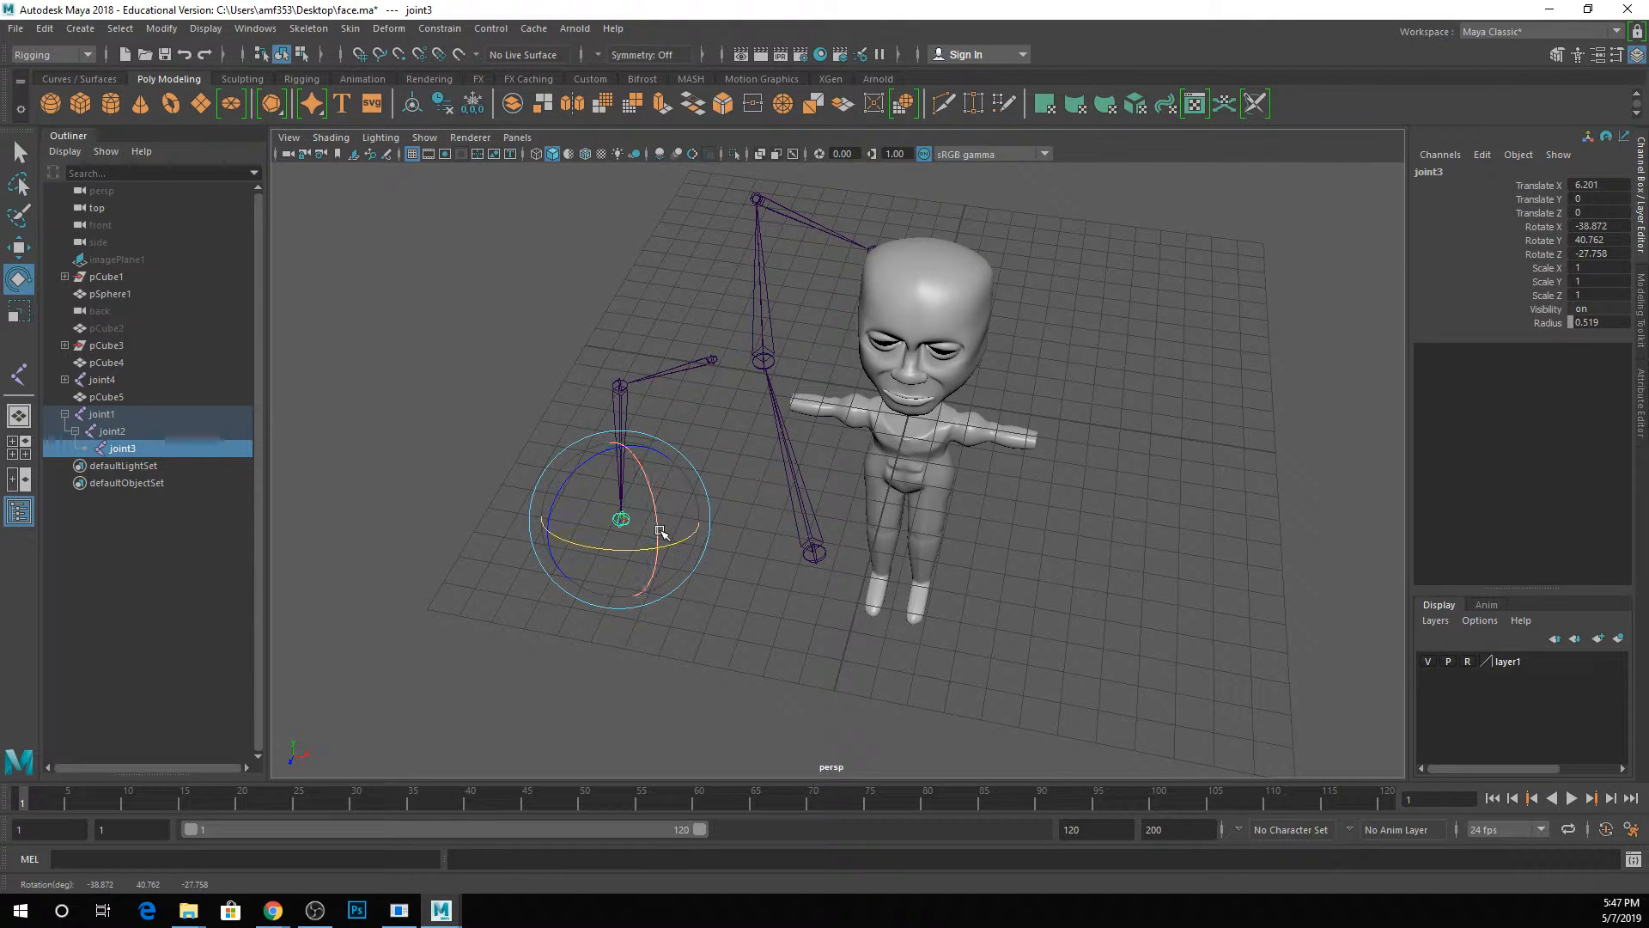
{"action": "key", "text": "ctrl+z"}
Parent joint4 back under joint3 in the Outliner and clear the selection.
{"action": "left_click", "coordinate": [101, 397]}
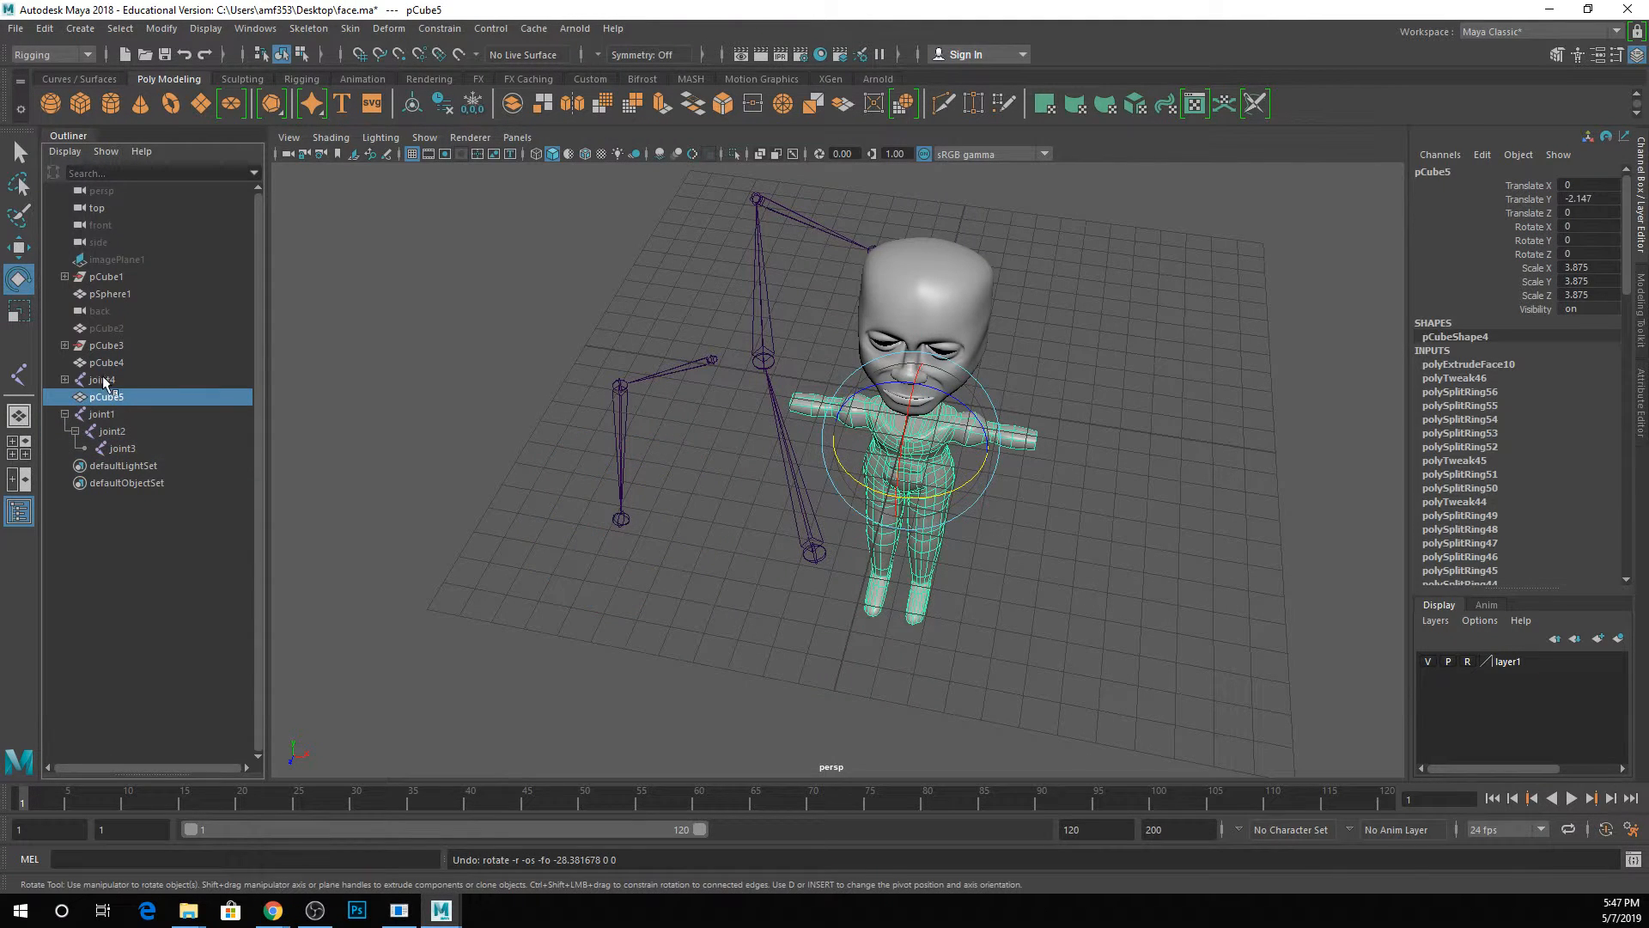
{"action": "left_click", "coordinate": [103, 381]}
{"action": "left_click_drag", "start_coordinate": [103, 381], "coordinate": [136, 446]}
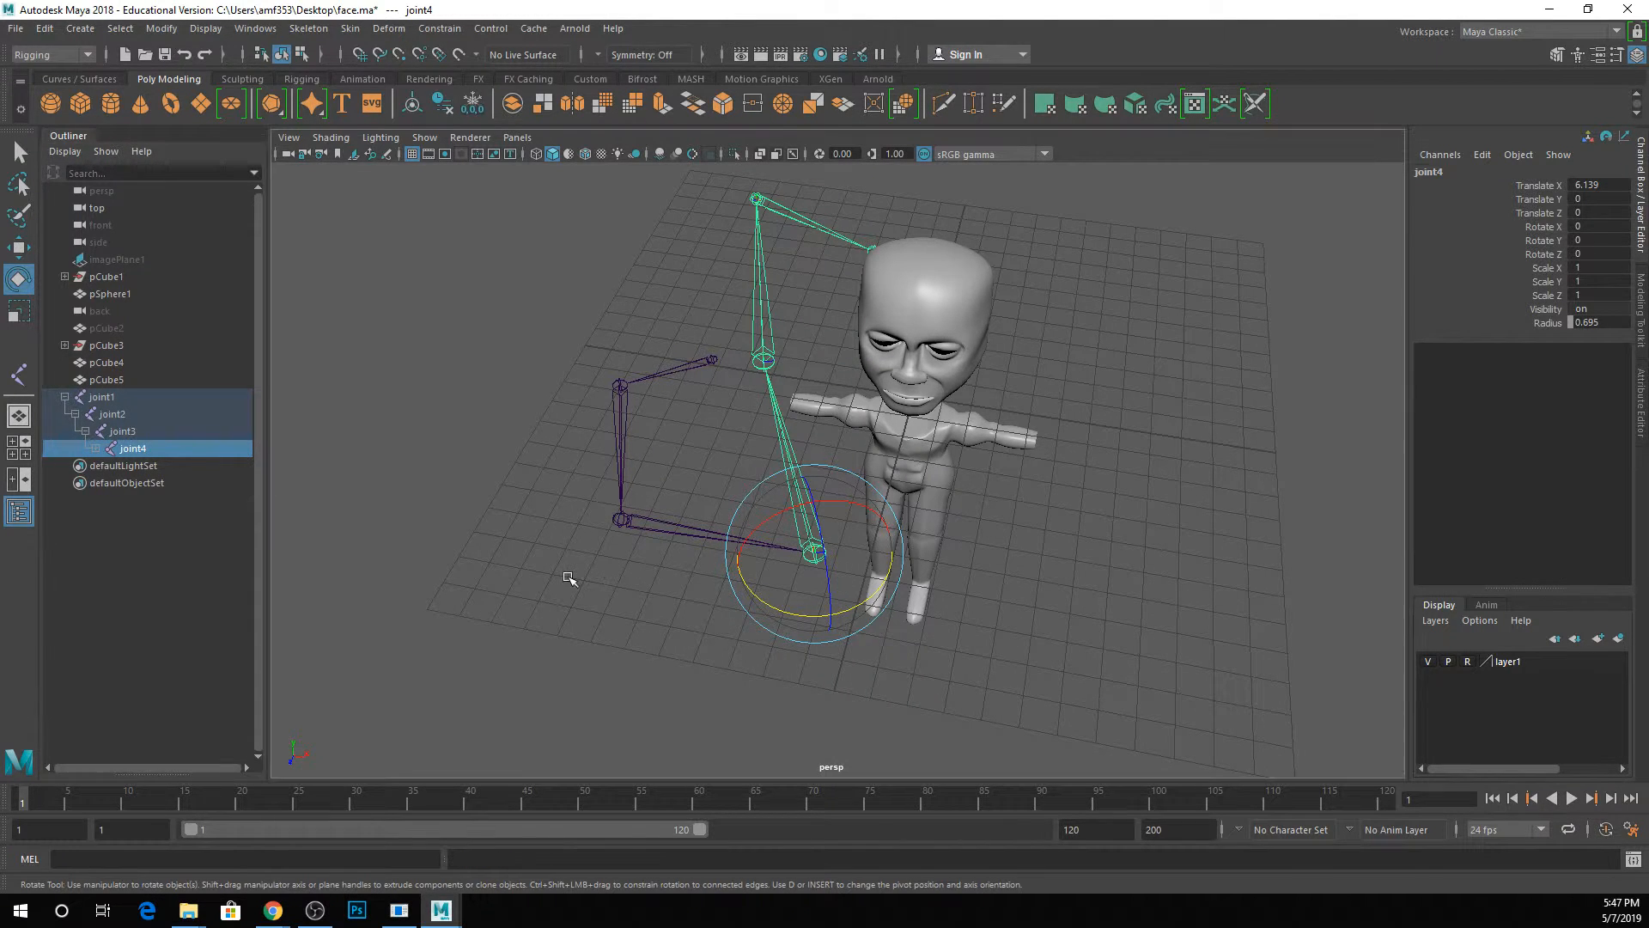
{"action": "left_click", "coordinate": [570, 575]}
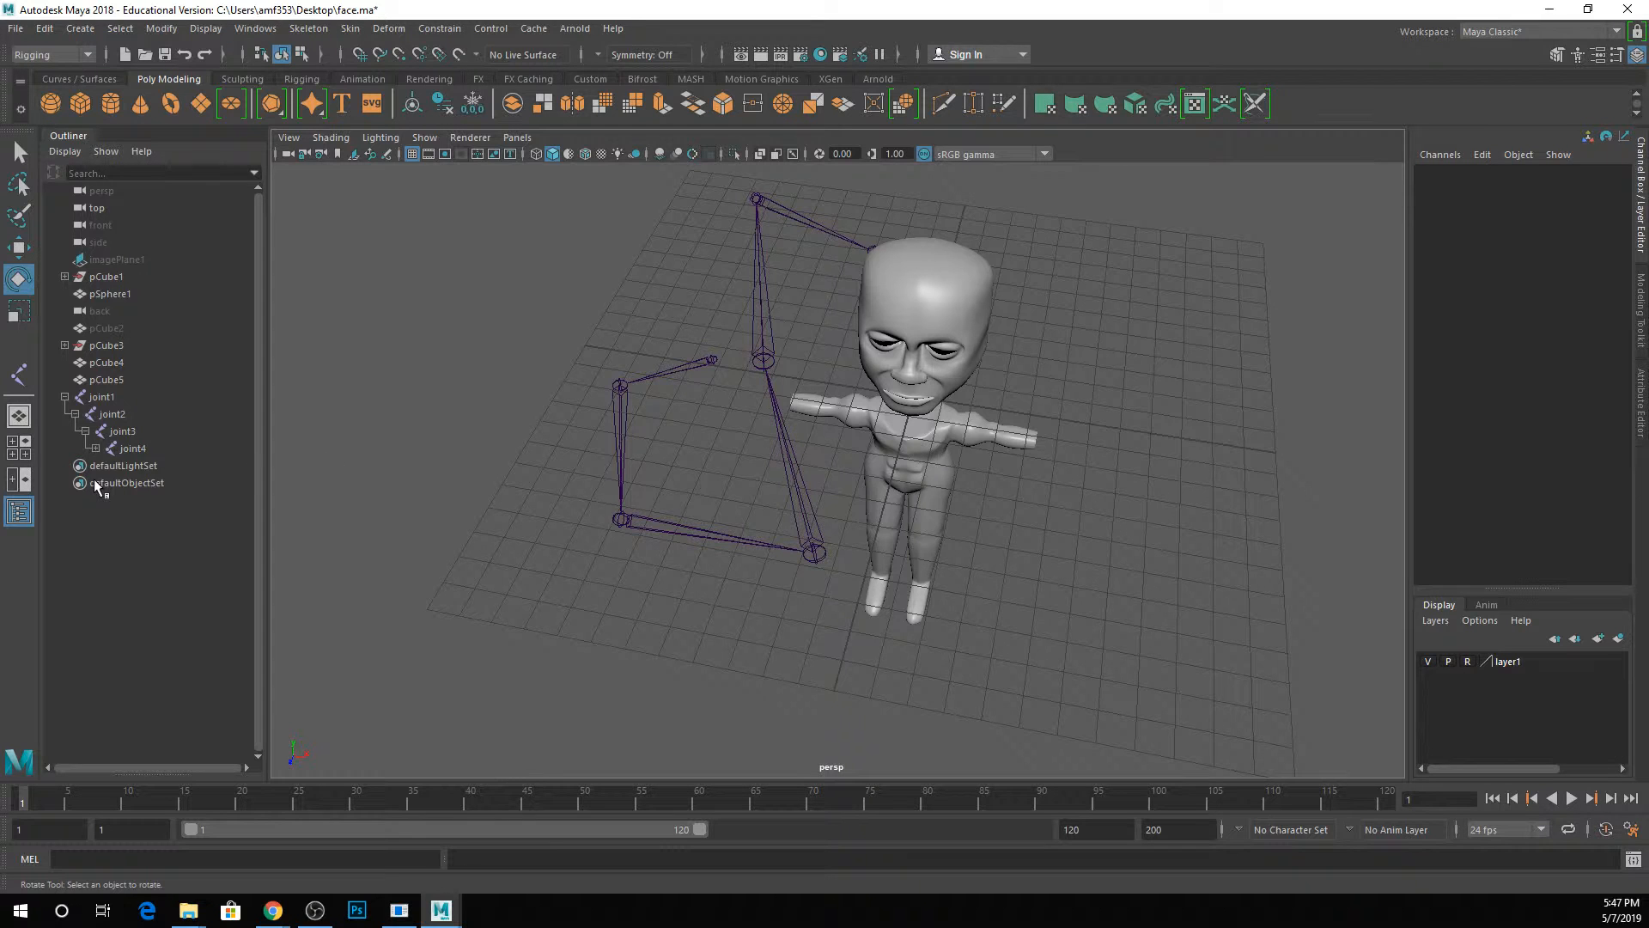
Reparent joint4 under joint2 in the Outliner to form a branch, and clear the selection.
{"action": "left_click", "coordinate": [129, 449]}
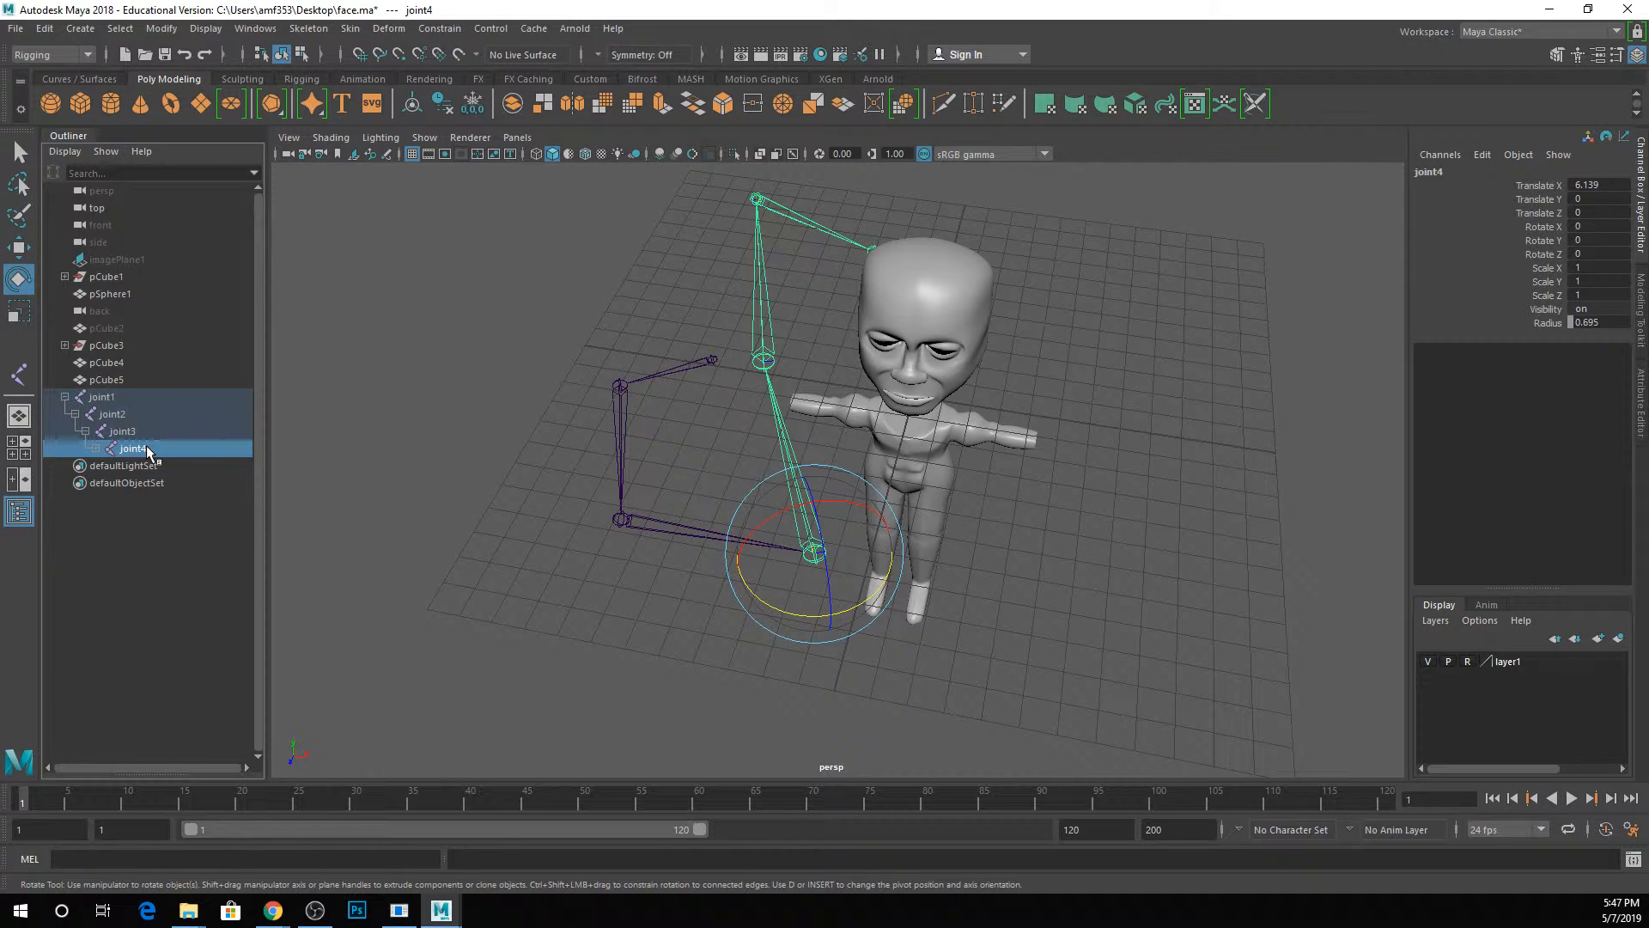
{"action": "left_click_drag", "start_coordinate": [146, 447], "coordinate": [135, 413]}
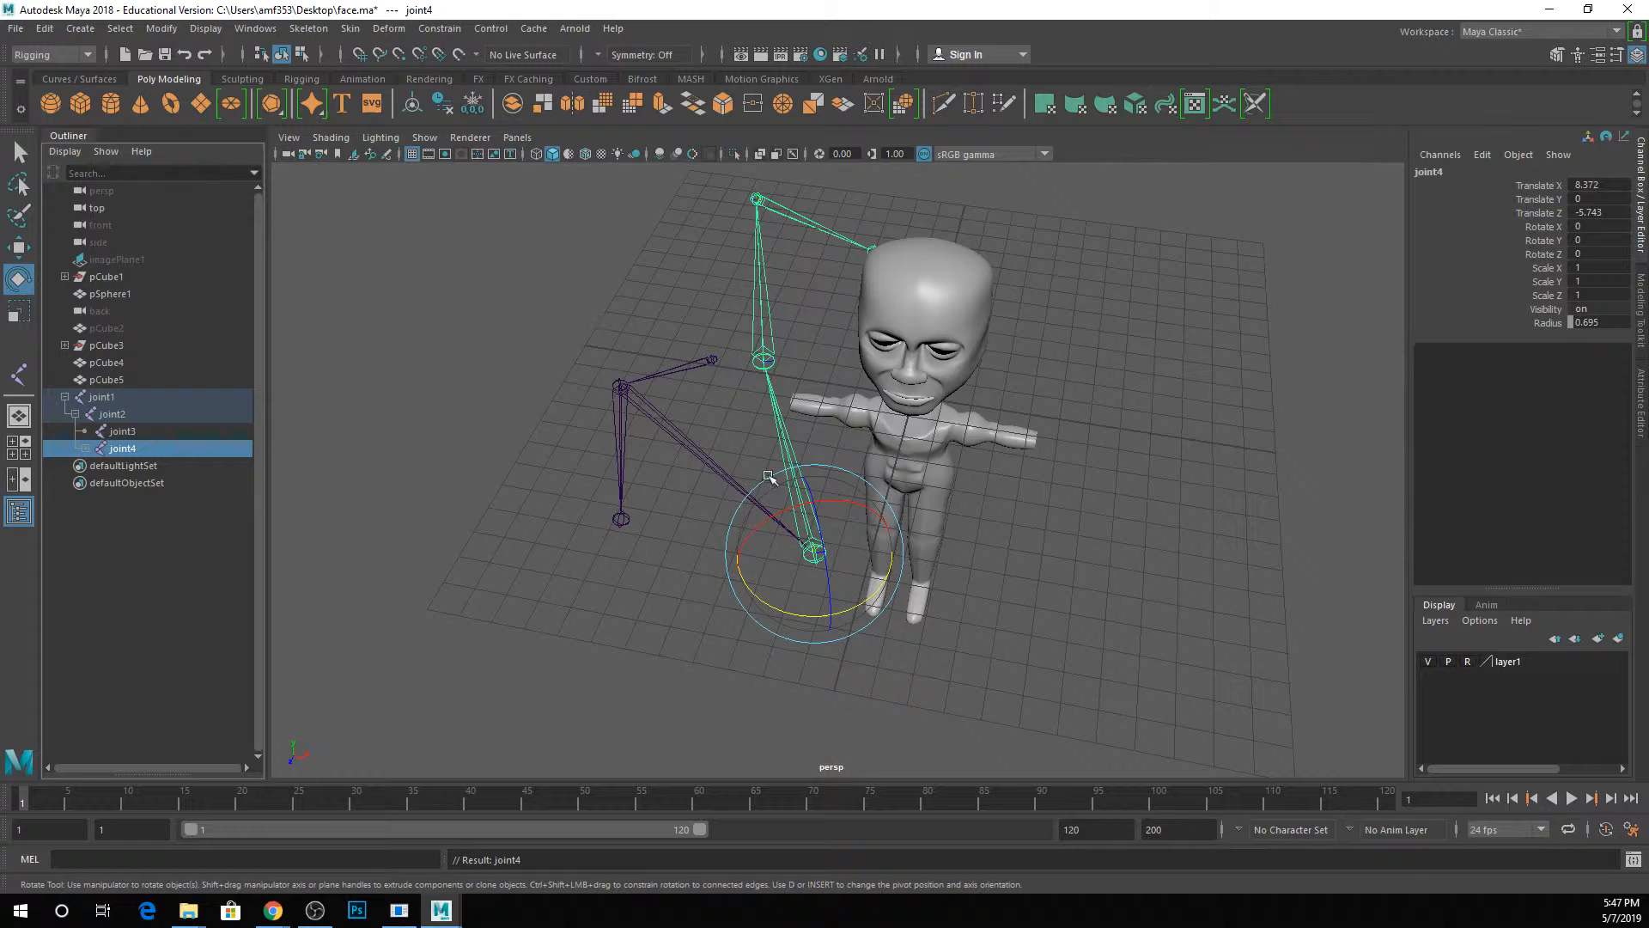
{"action": "left_click", "coordinate": [571, 294]}
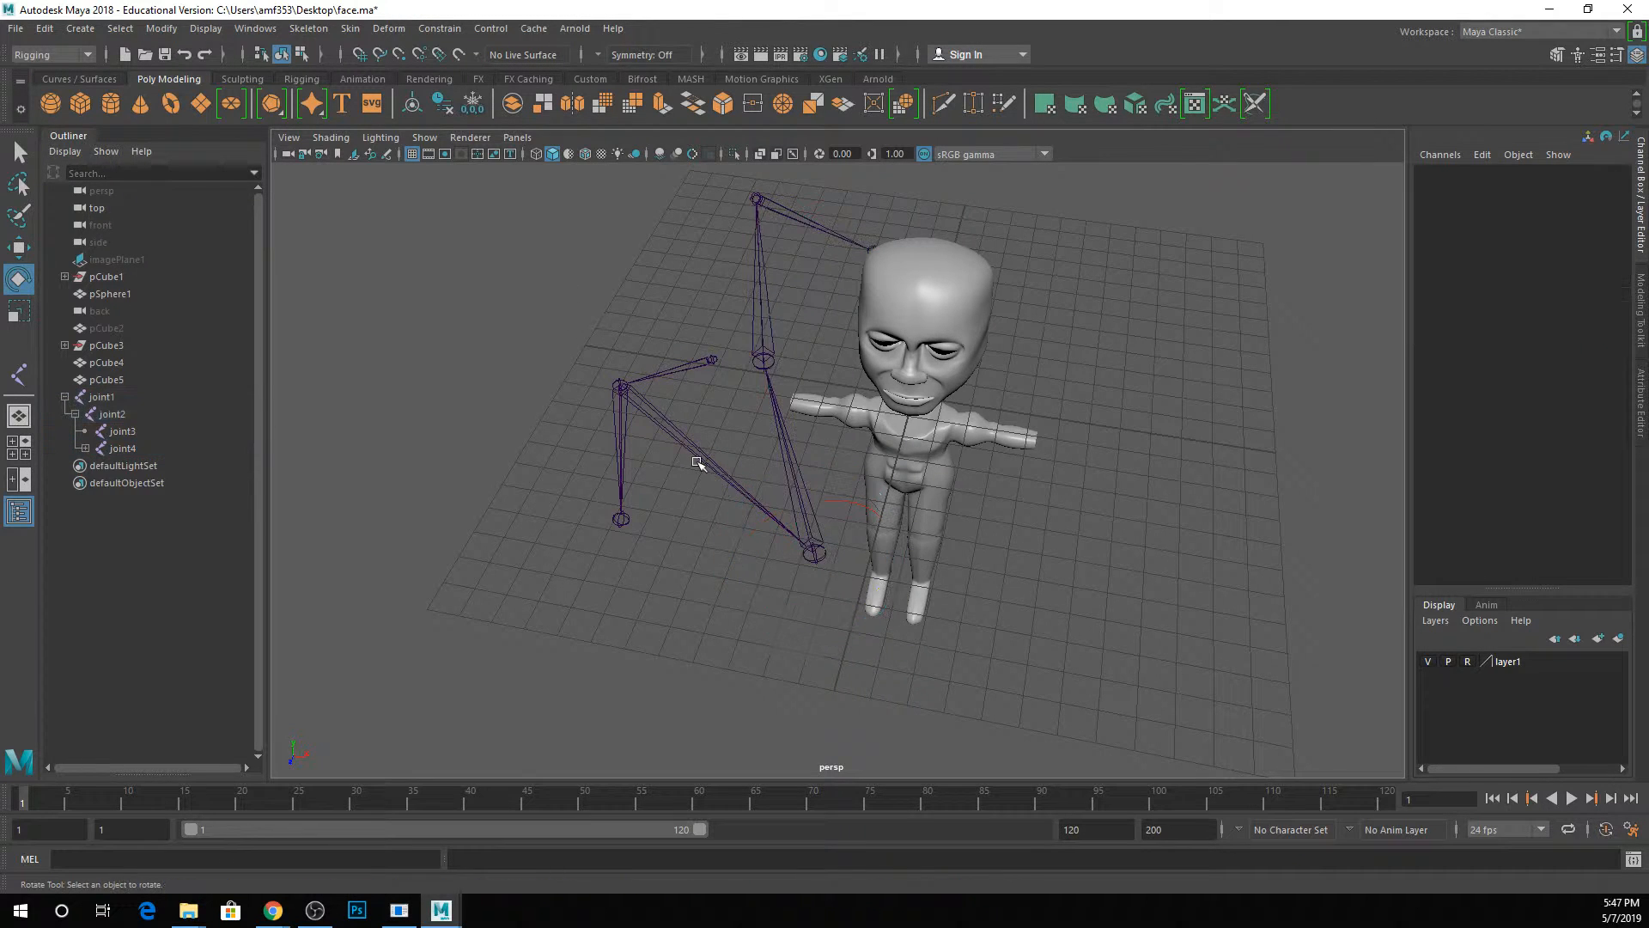
Test the branched hierarchy by rotating joint3, joint4, and joint2, with joint2 at about -2.9 degrees in Z.
{"action": "left_click", "coordinate": [621, 521]}
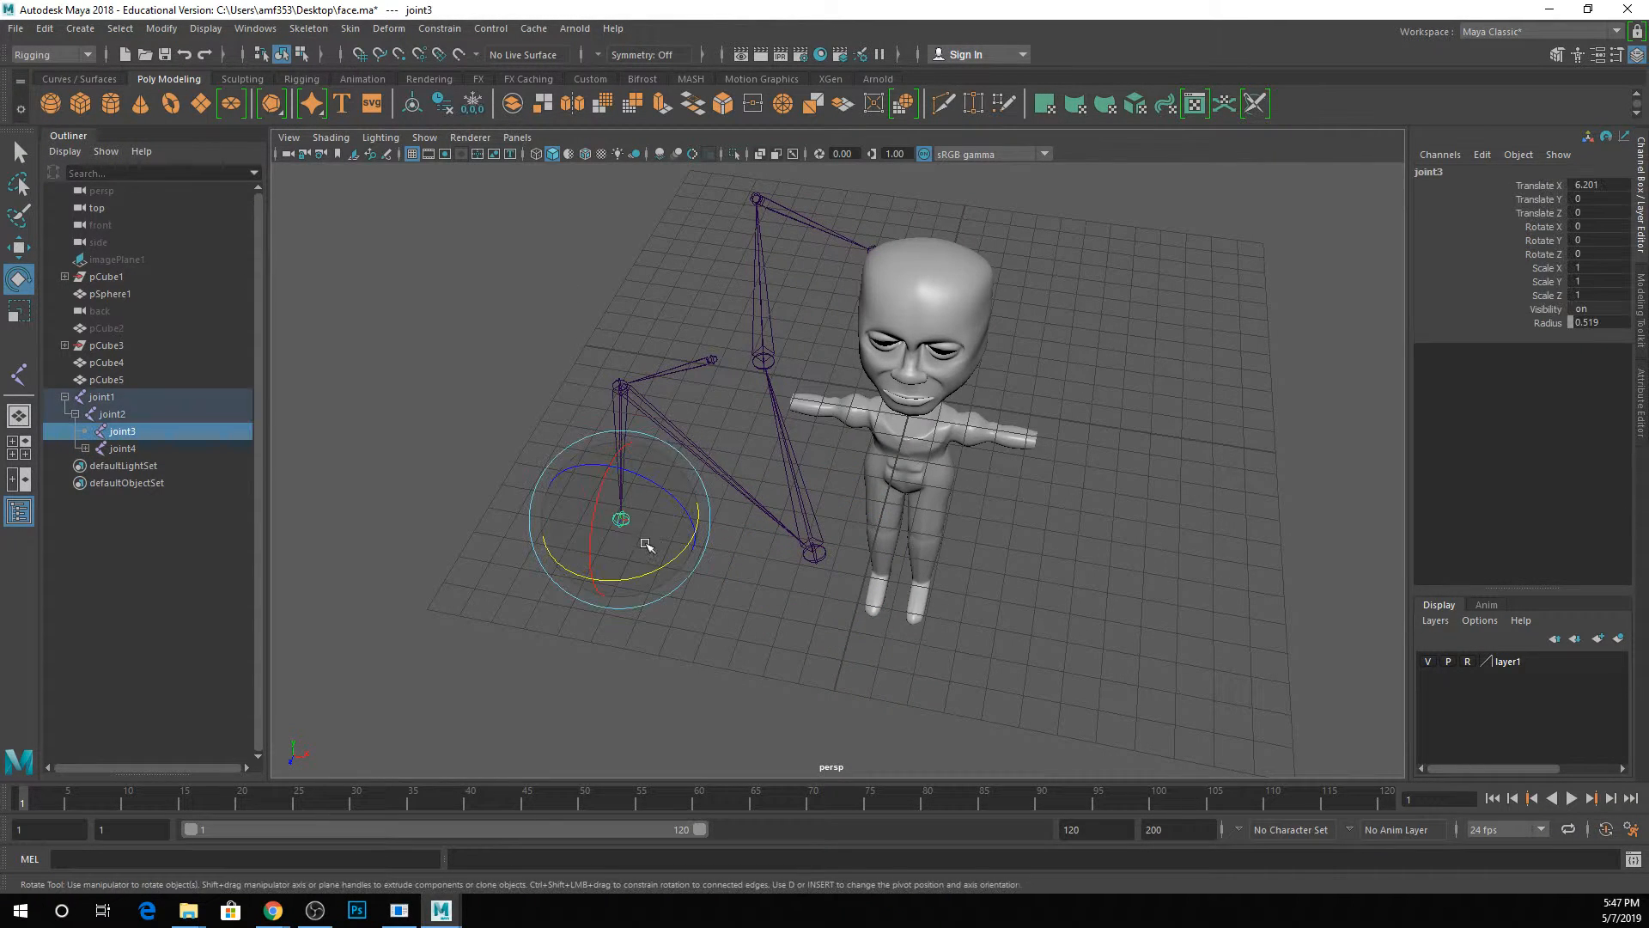
{"action": "left_click_drag", "start_coordinate": [641, 580], "coordinate": [689, 587]}
{"action": "left_click", "coordinate": [814, 554]}
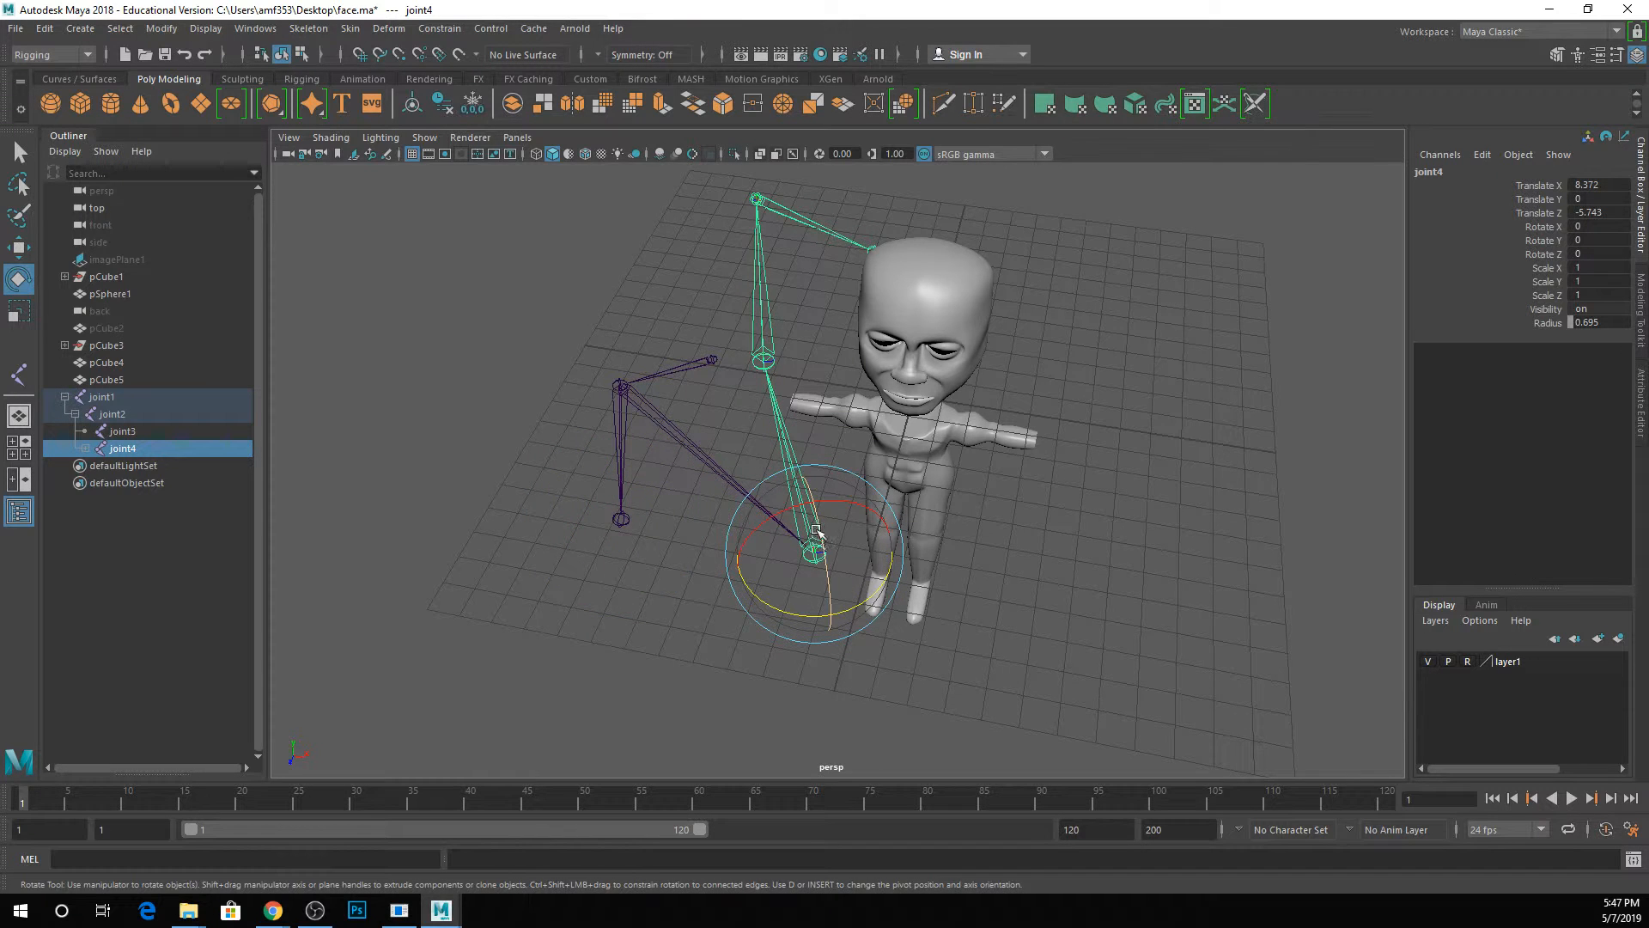
{"action": "left_click_drag", "start_coordinate": [819, 531], "coordinate": [816, 514]}
{"action": "left_click", "coordinate": [621, 388]}
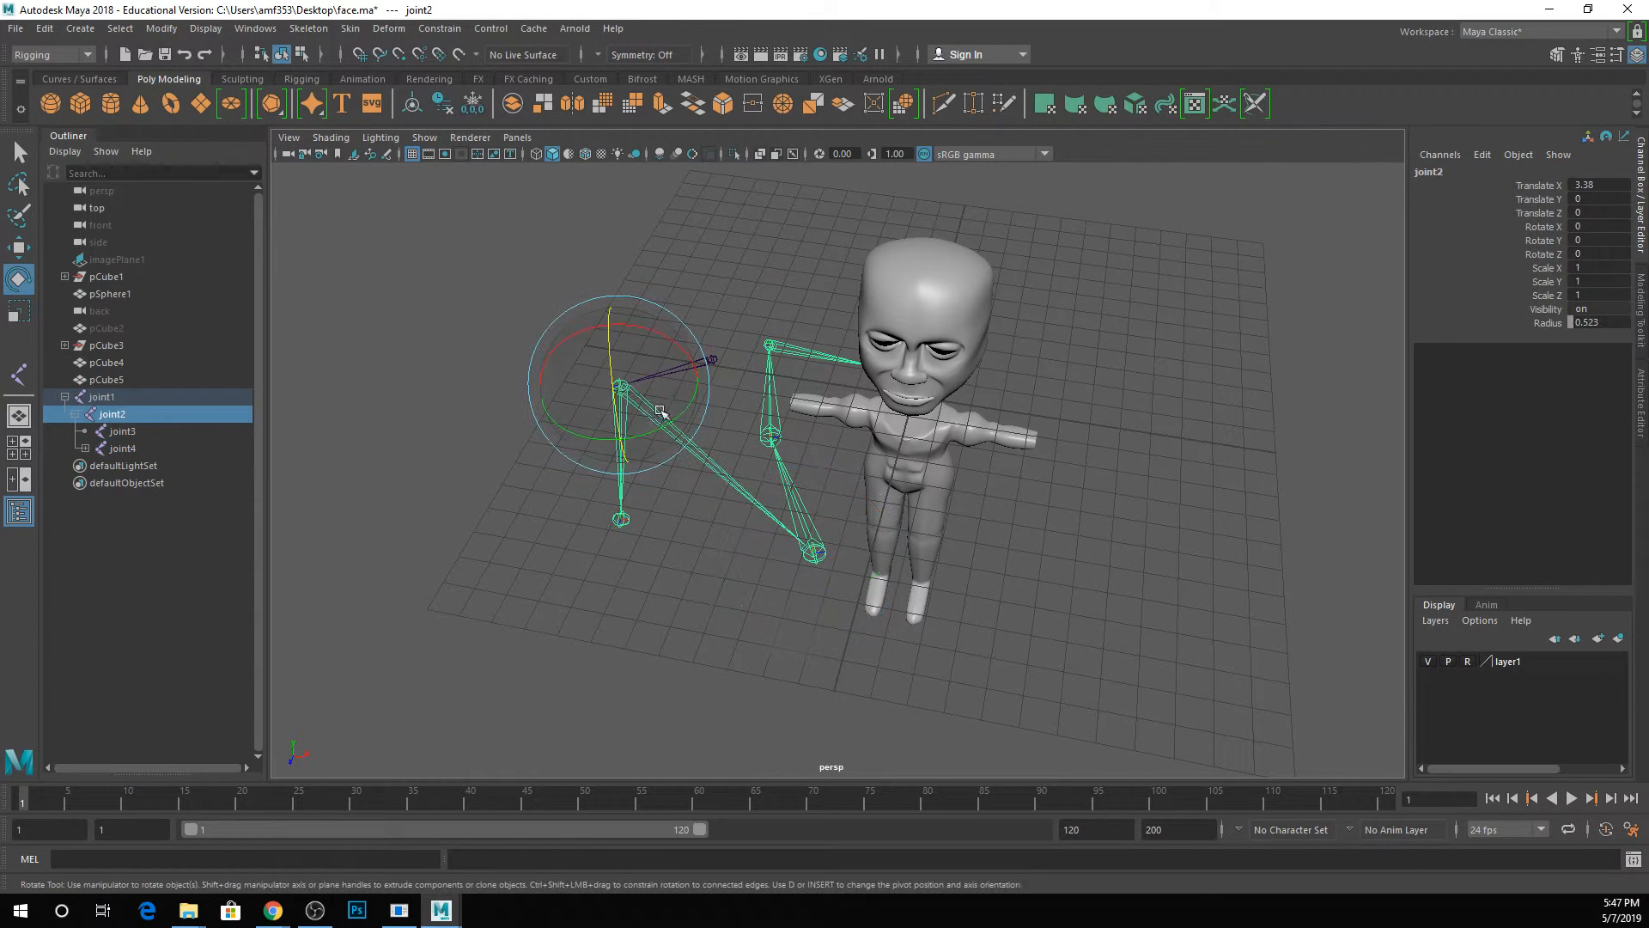
{"action": "mouse_move", "coordinate": [620, 418]}
{"action": "left_mouse_down"}
{"action": "mouse_move", "coordinate": [611, 349]}
{"action": "mouse_move", "coordinate": [623, 415]}
{"action": "left_mouse_up"}
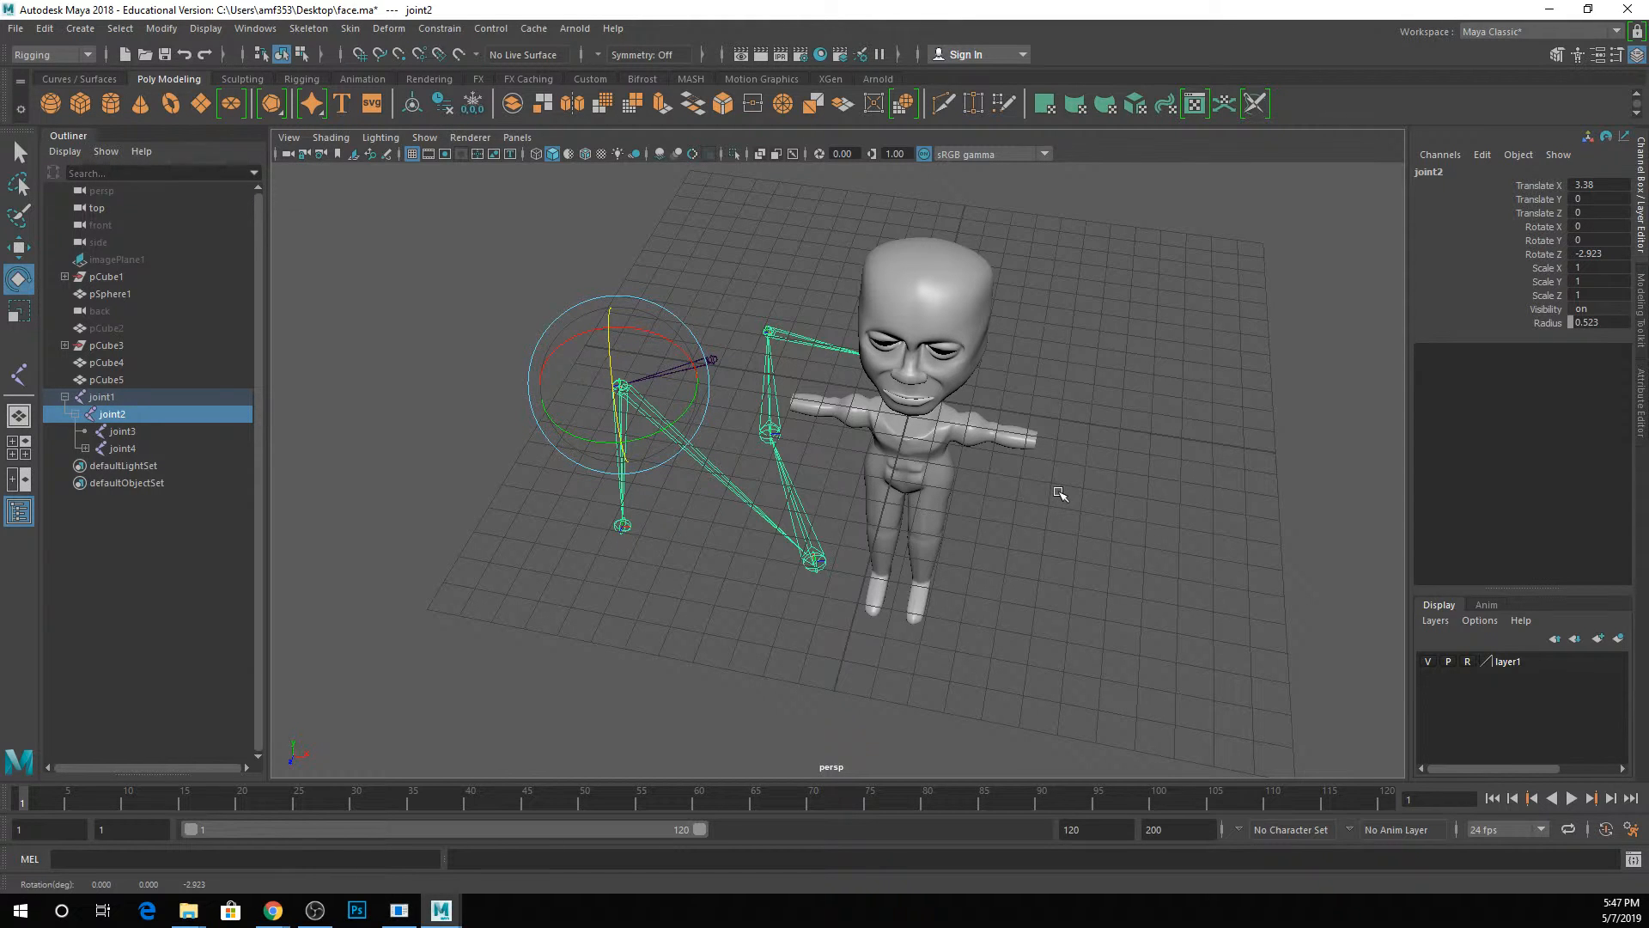
Delete joint2 with its child joints, and delete the remaining joint1.
{"action": "key", "text": "Delete"}
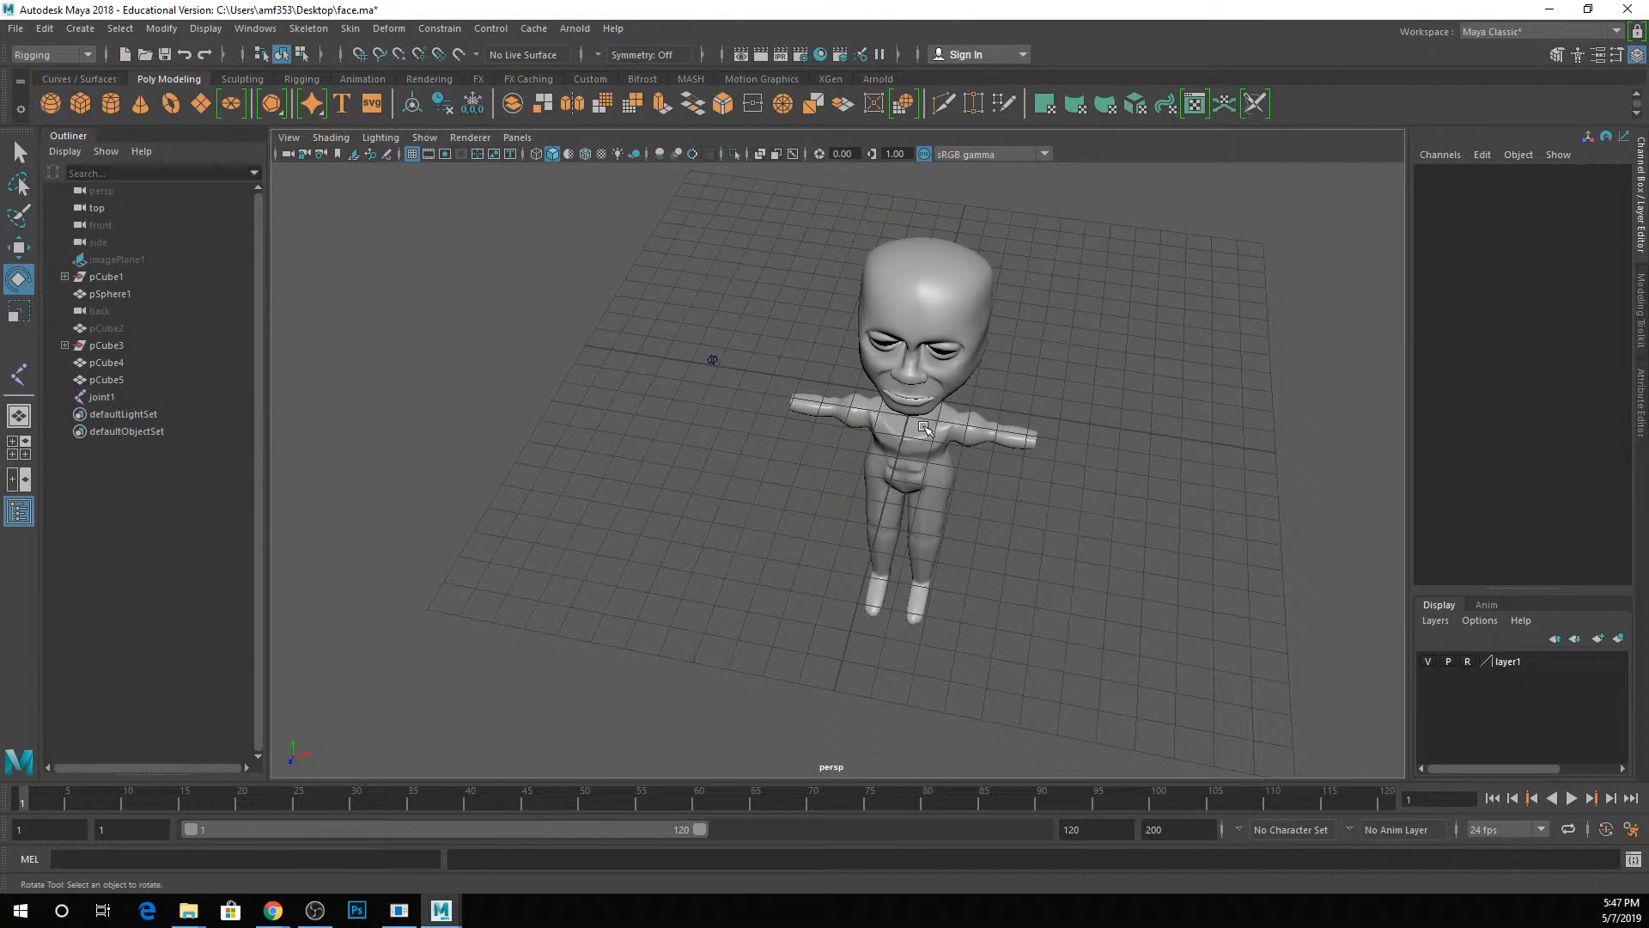
{"action": "left_click", "coordinate": [139, 397]}
{"action": "key", "text": "Delete"}
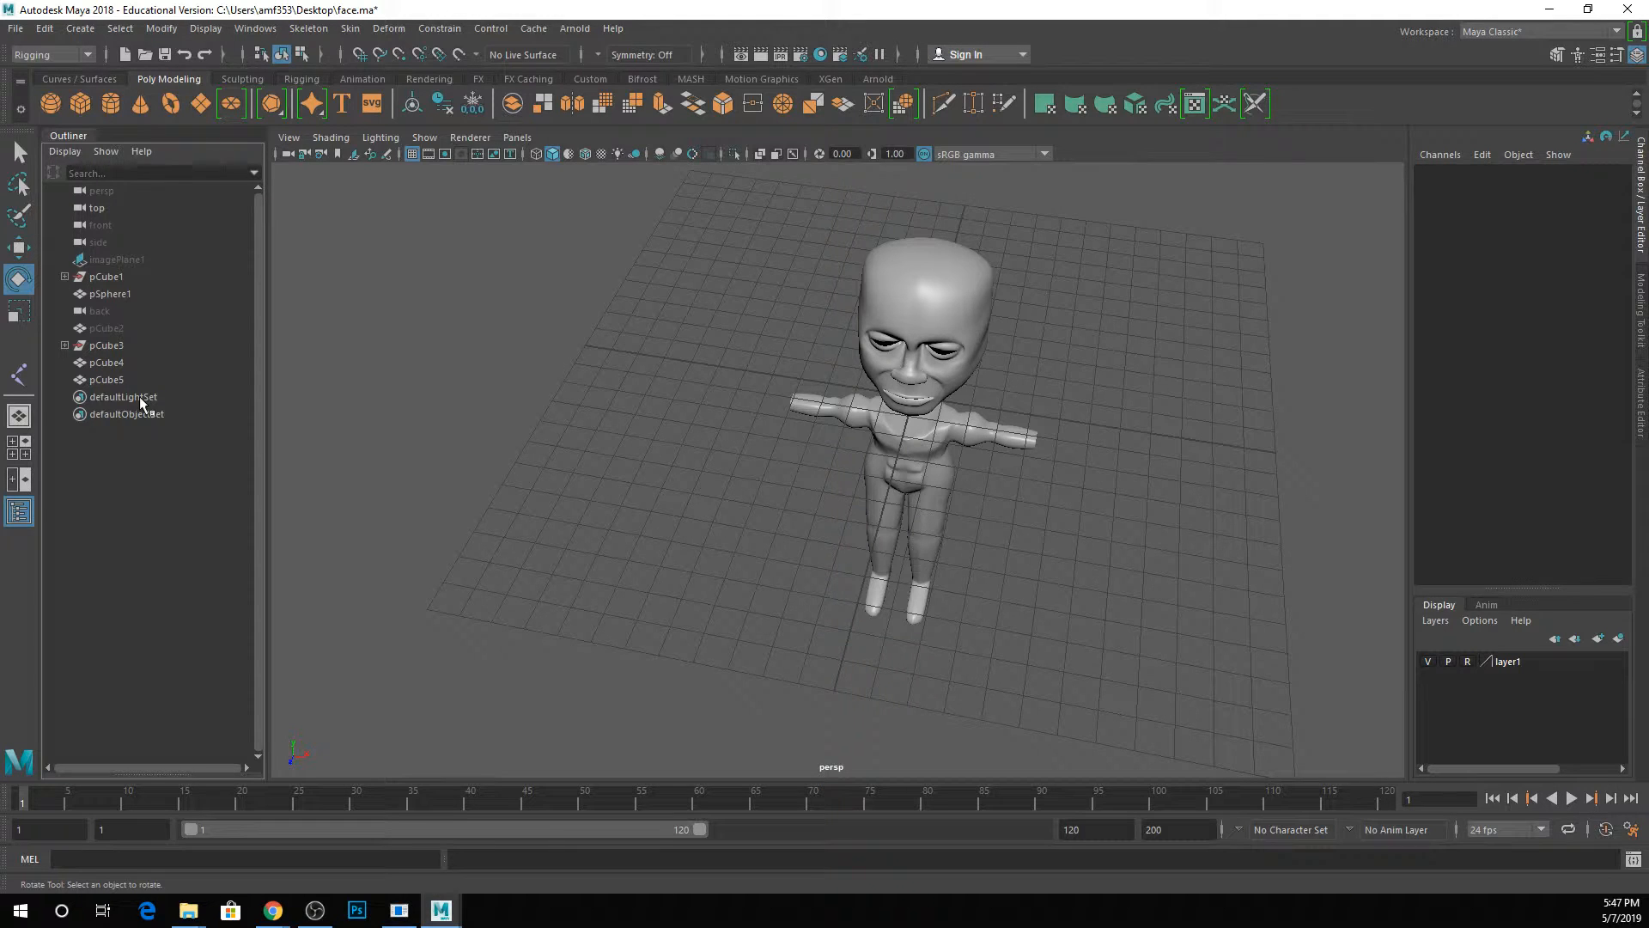
Maximize the side view and frame the character's body from torso to feet.
{"action": "key", "text": "space"}
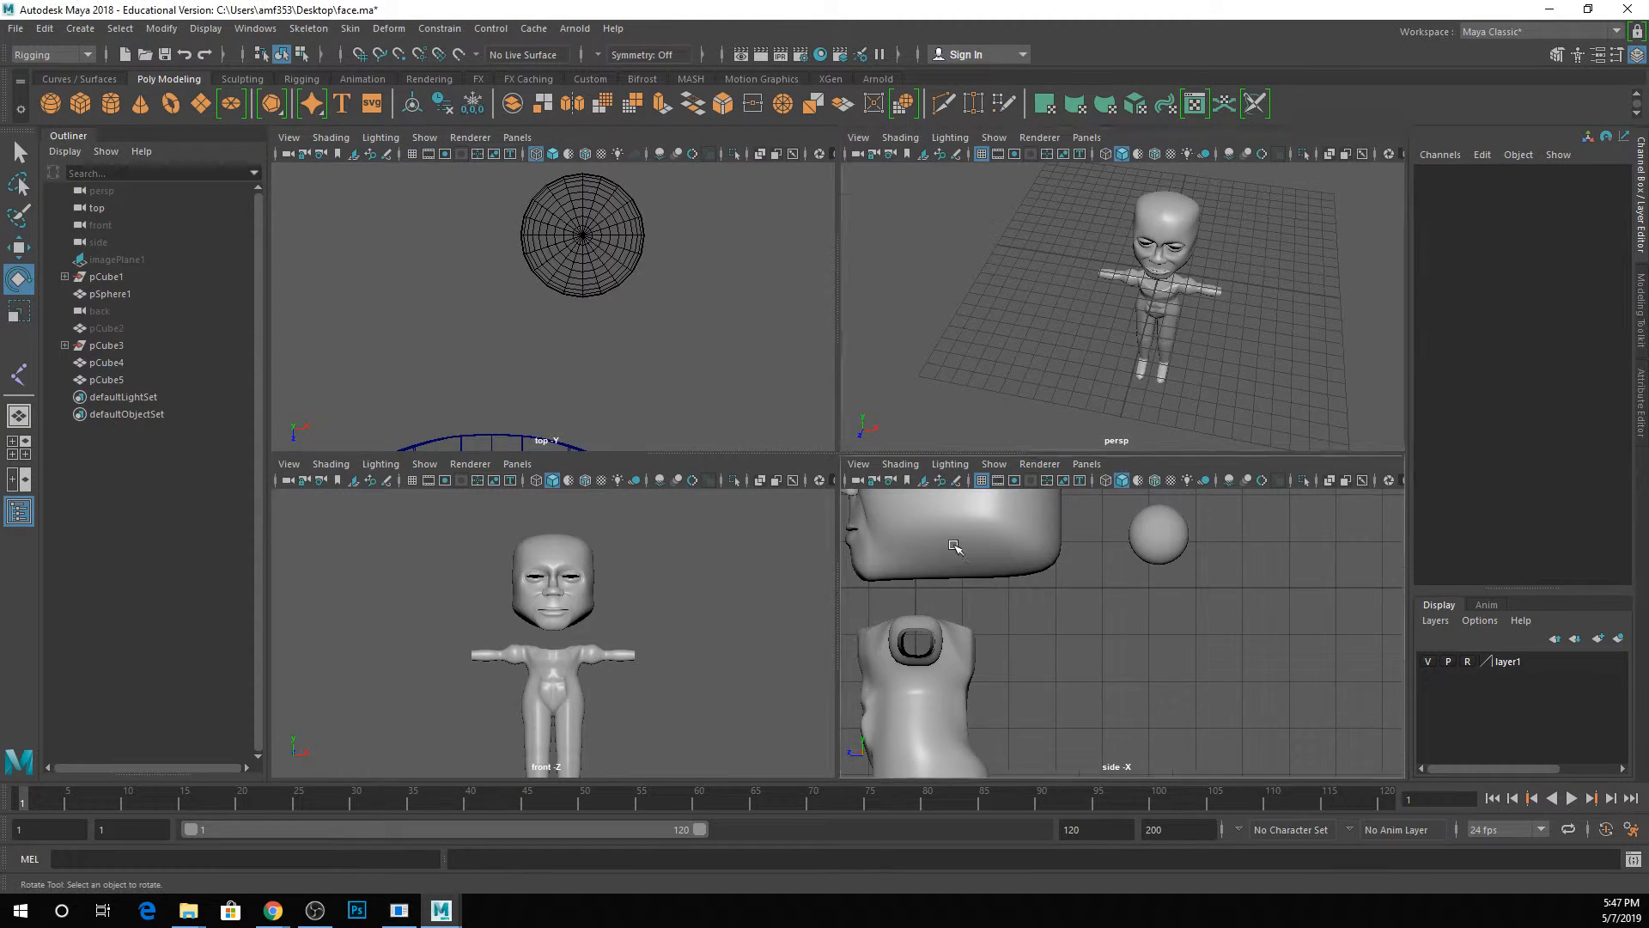
{"action": "key", "text": "space"}
{"action": "scroll", "coordinate": [852, 488], "scroll_direction": "down", "scroll_amount": 3}
{"action": "middle_click_drag", "start_coordinate": [854, 467], "coordinate": [976, 343], "text": "alt"}
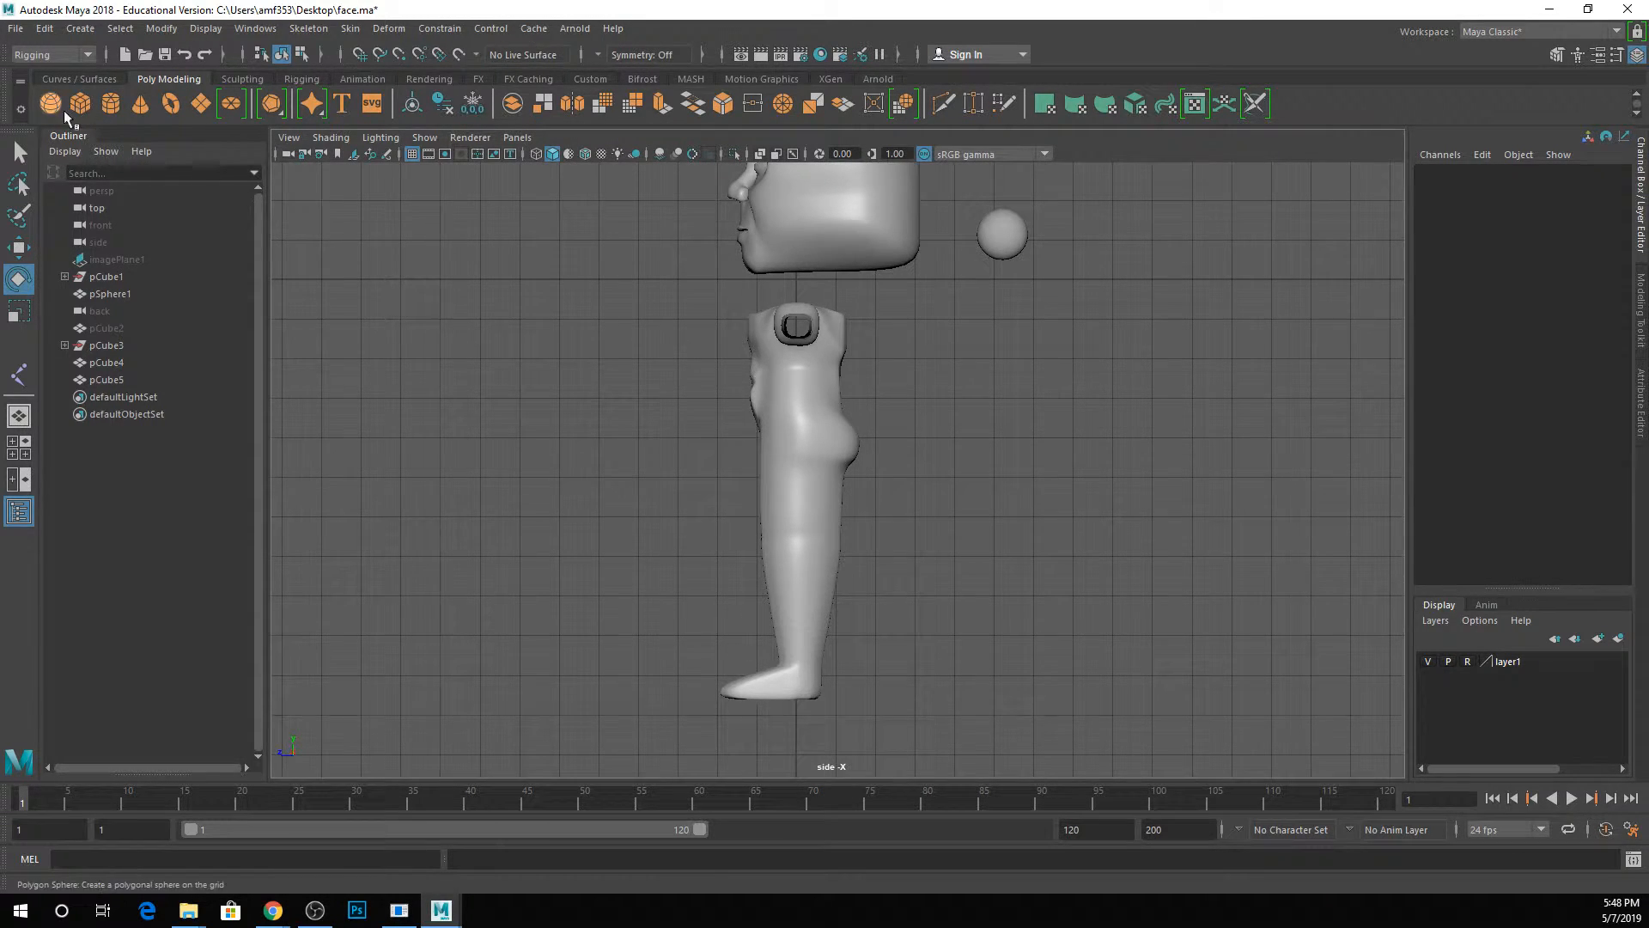
Switch the menu set to Modeling and back to Rigging.
{"action": "left_click", "coordinate": [70, 57]}
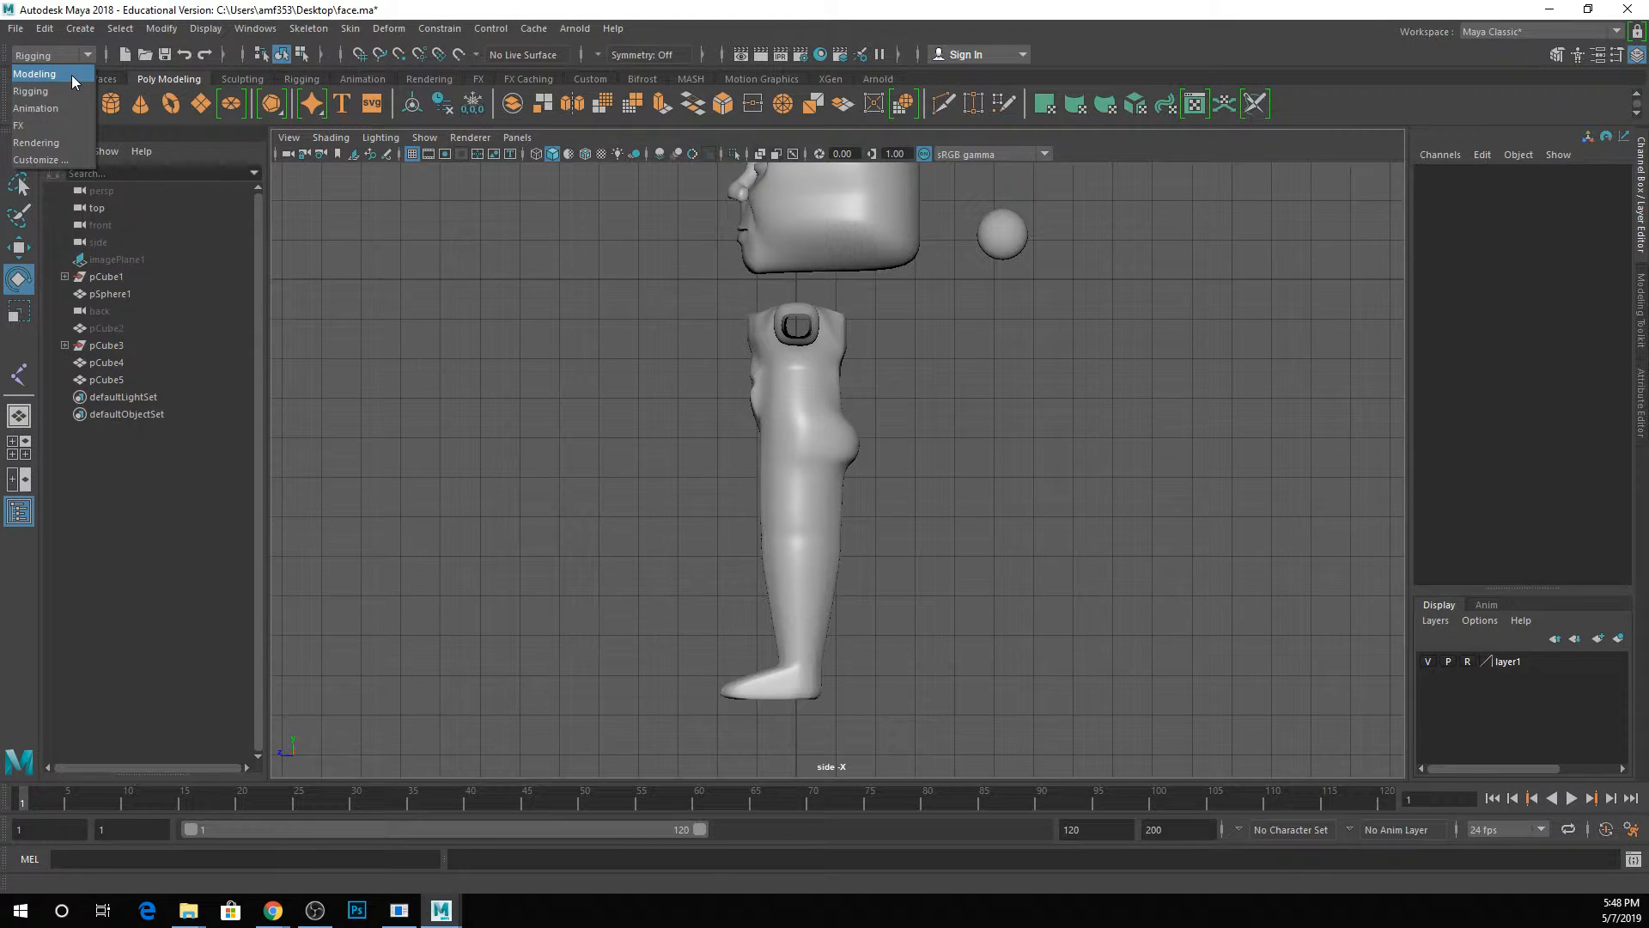
{"action": "left_click", "coordinate": [70, 75]}
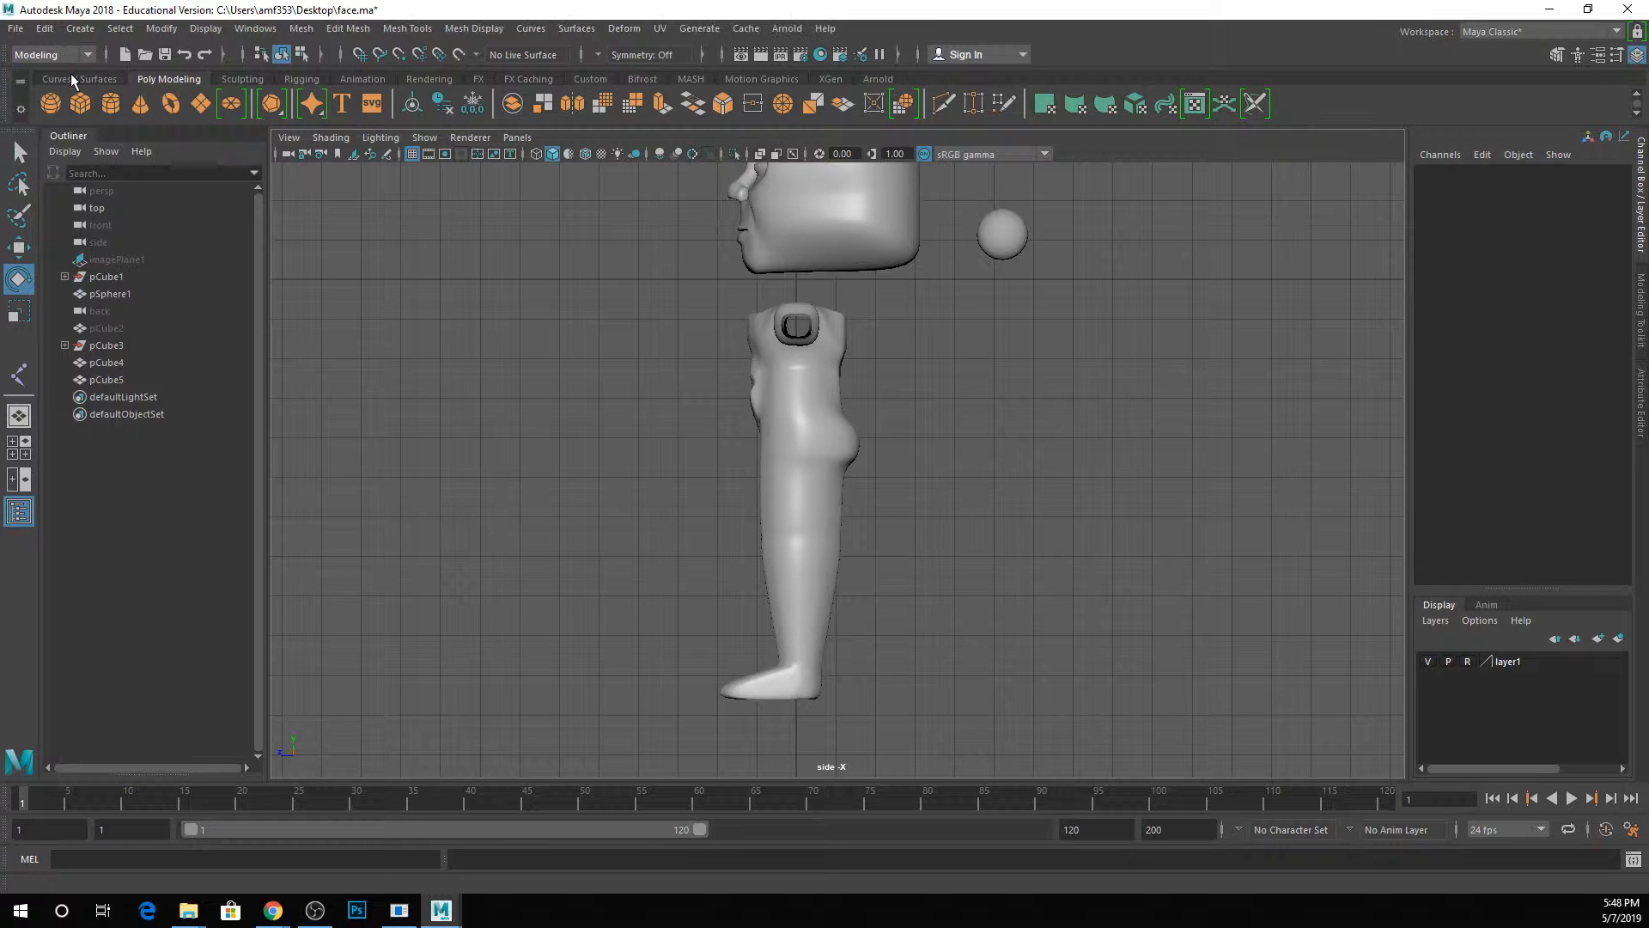
{"action": "left_click", "coordinate": [34, 51]}
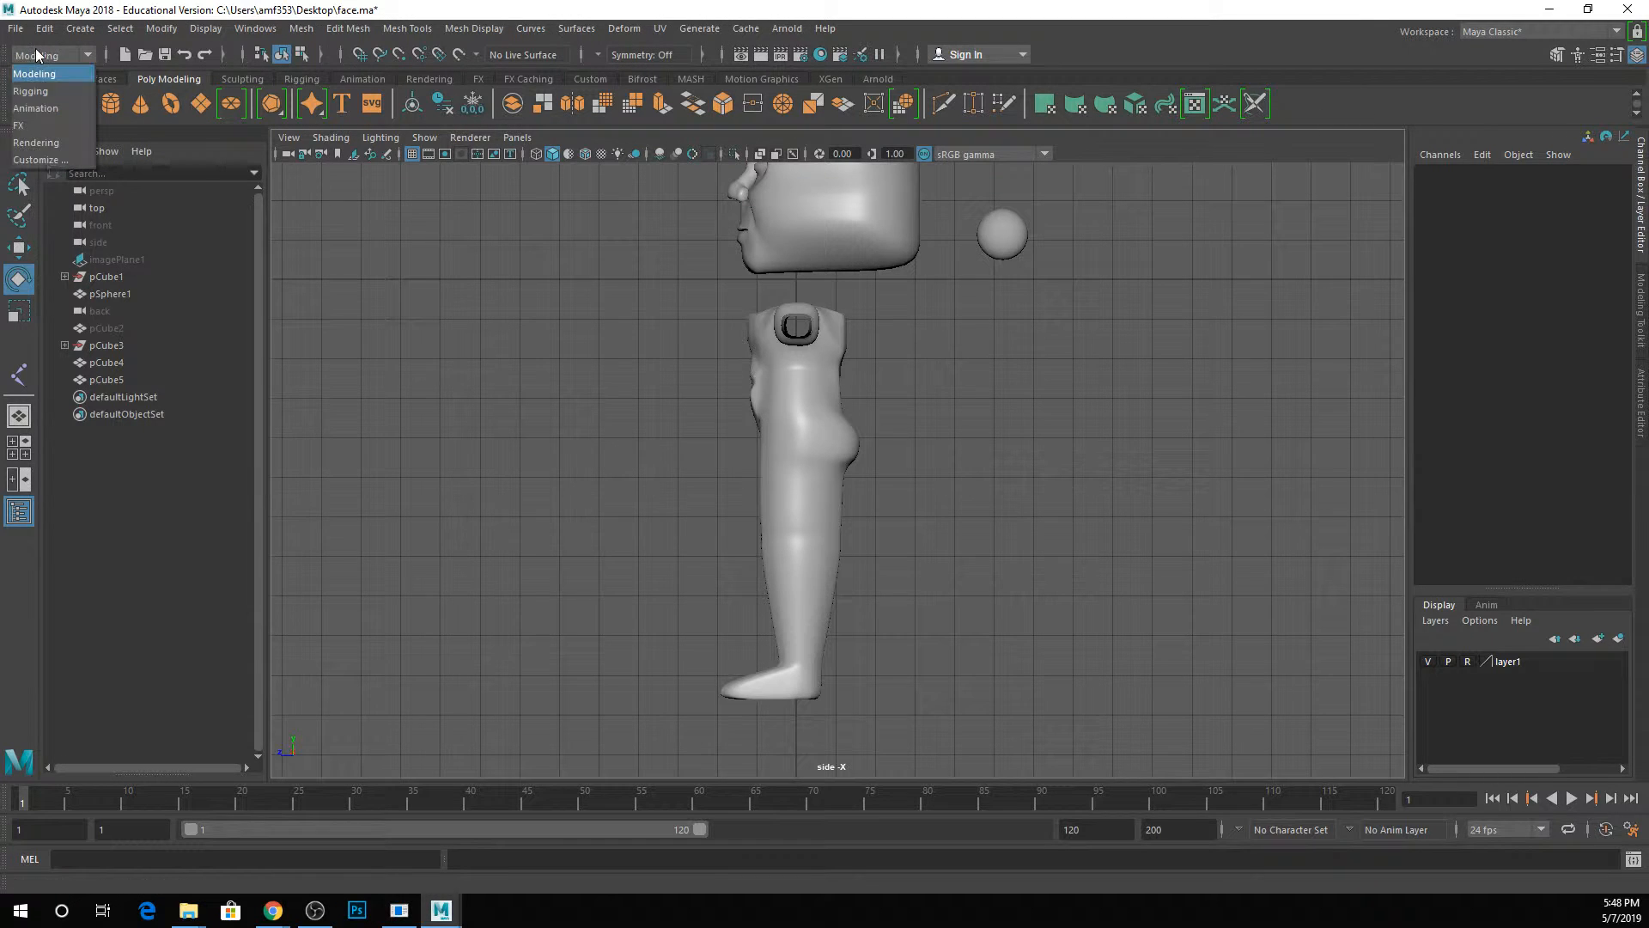
{"action": "left_click", "coordinate": [48, 93]}
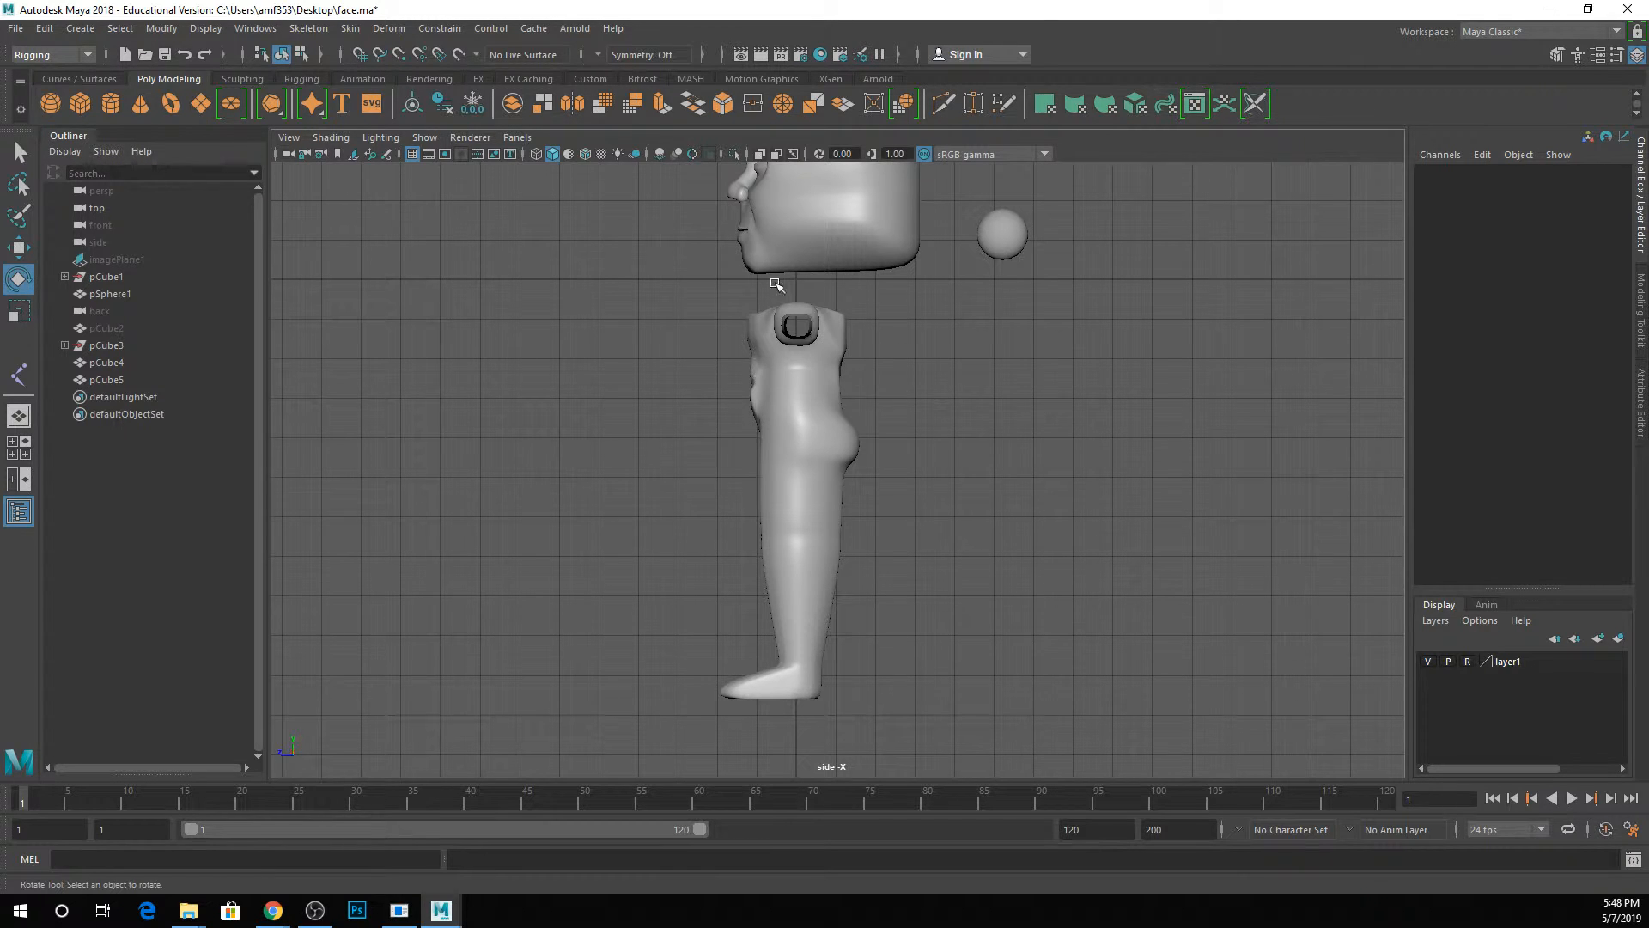
Display the character in wireframe and create a joint in the lower abdomen at about Y -3.46, Z 0.27.
{"action": "scroll", "coordinate": [845, 397], "scroll_direction": "up", "scroll_amount": 3}
{"action": "right_click", "coordinate": [844, 398]}
{"action": "key", "text": "4"}
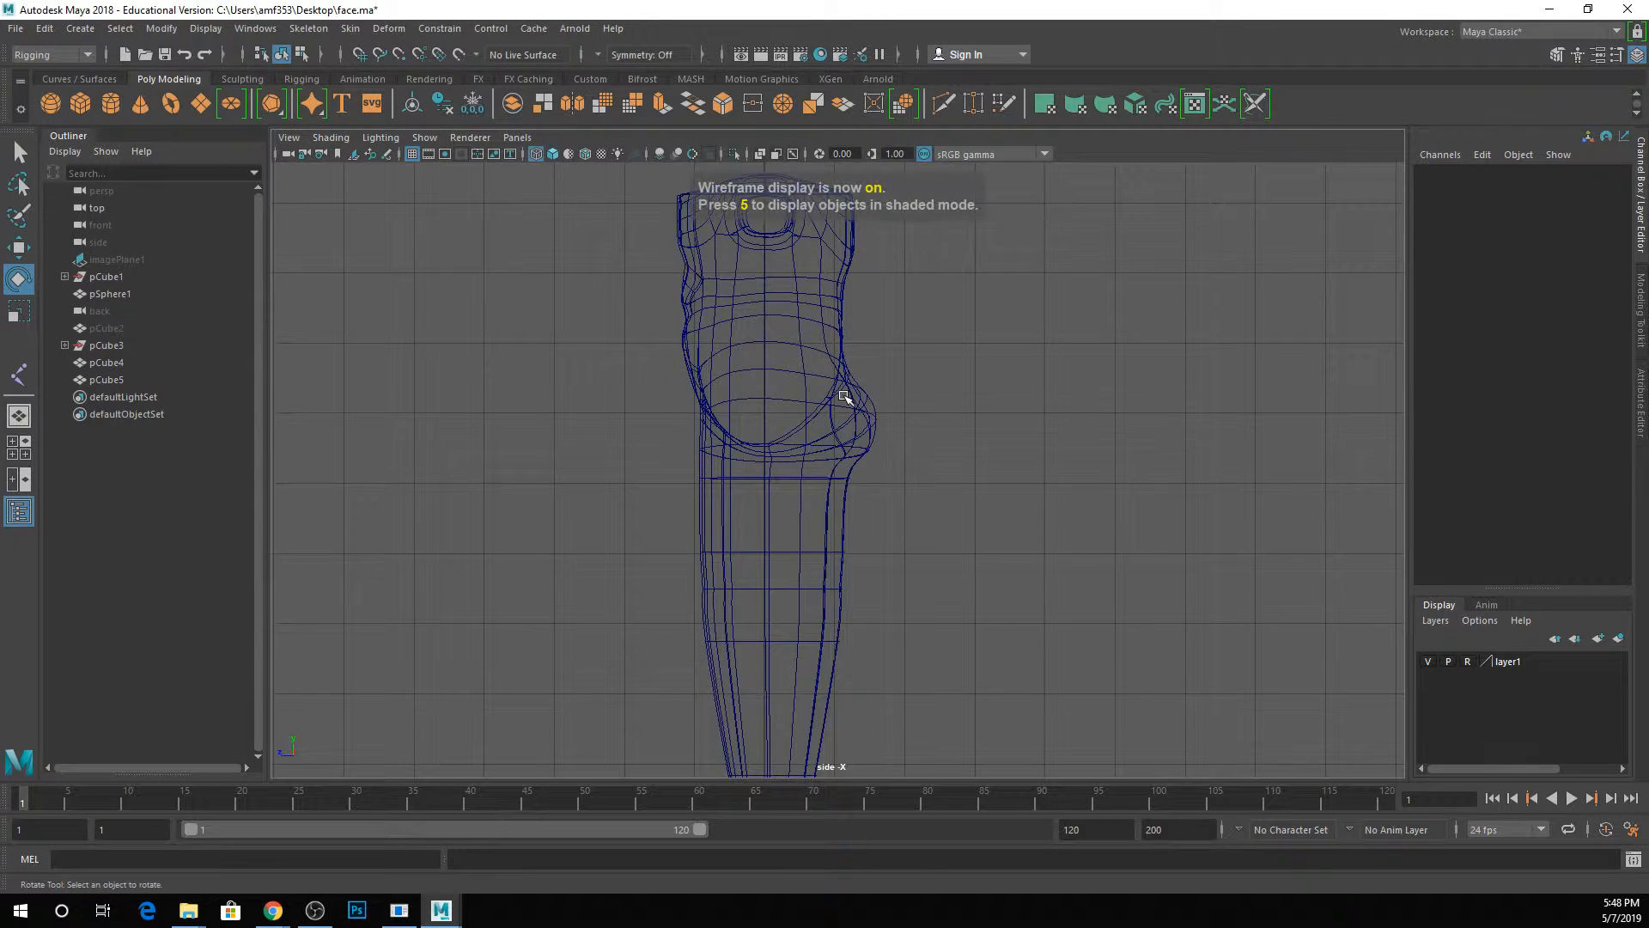
{"action": "left_click", "coordinate": [320, 29]}
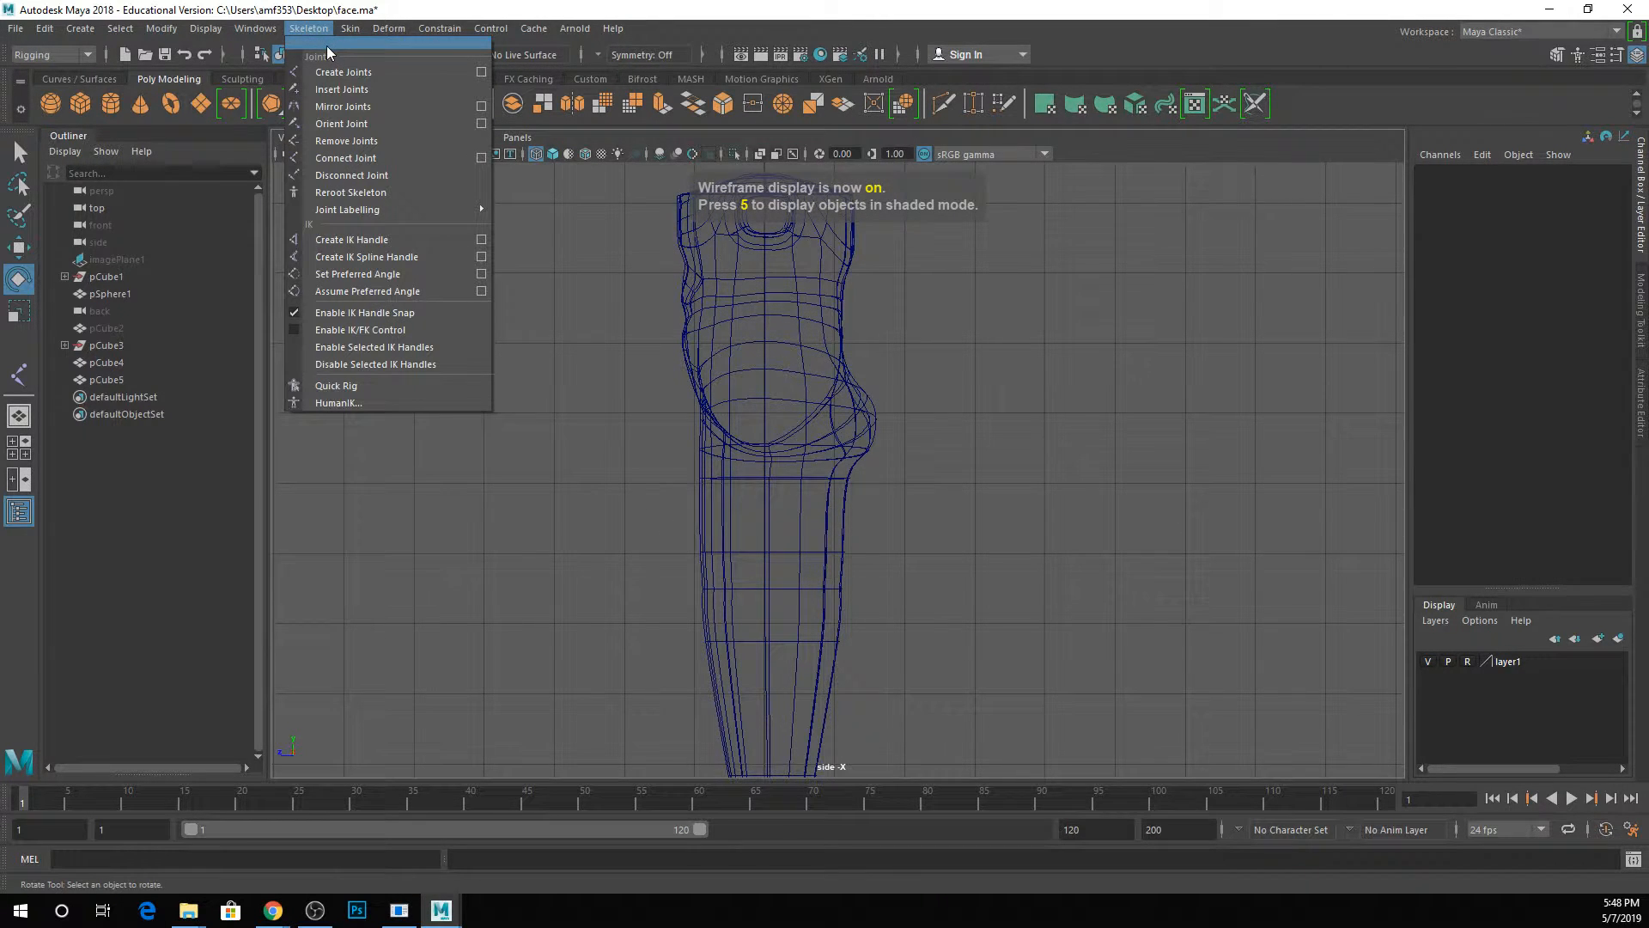
{"action": "left_click", "coordinate": [344, 72]}
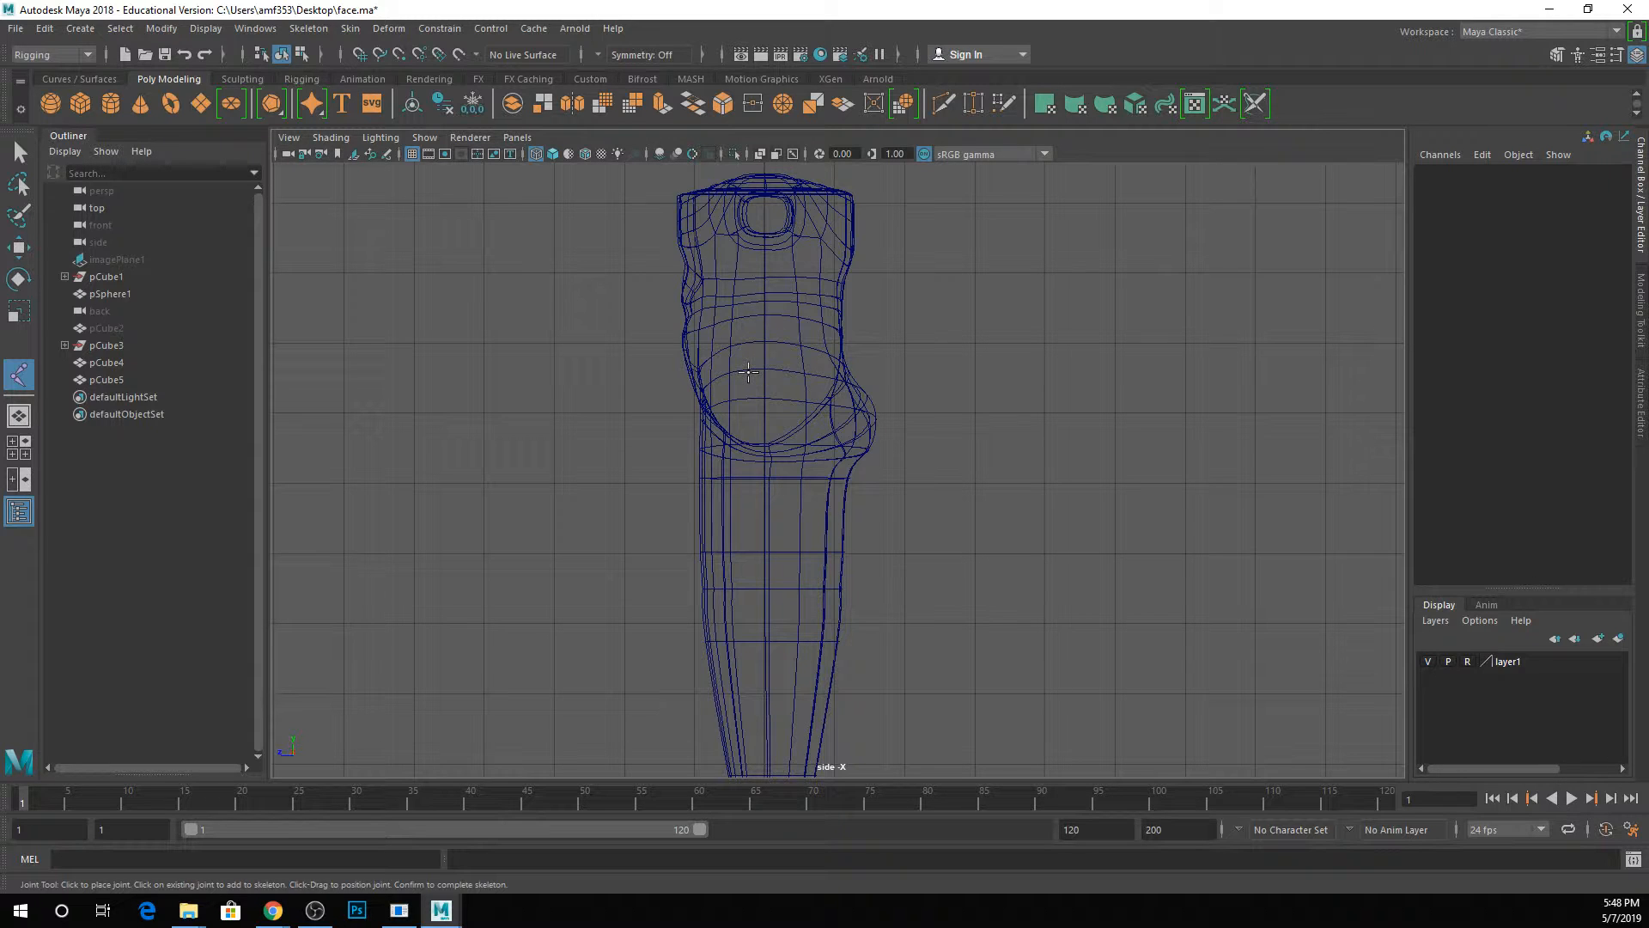
{"action": "left_click", "coordinate": [744, 374]}
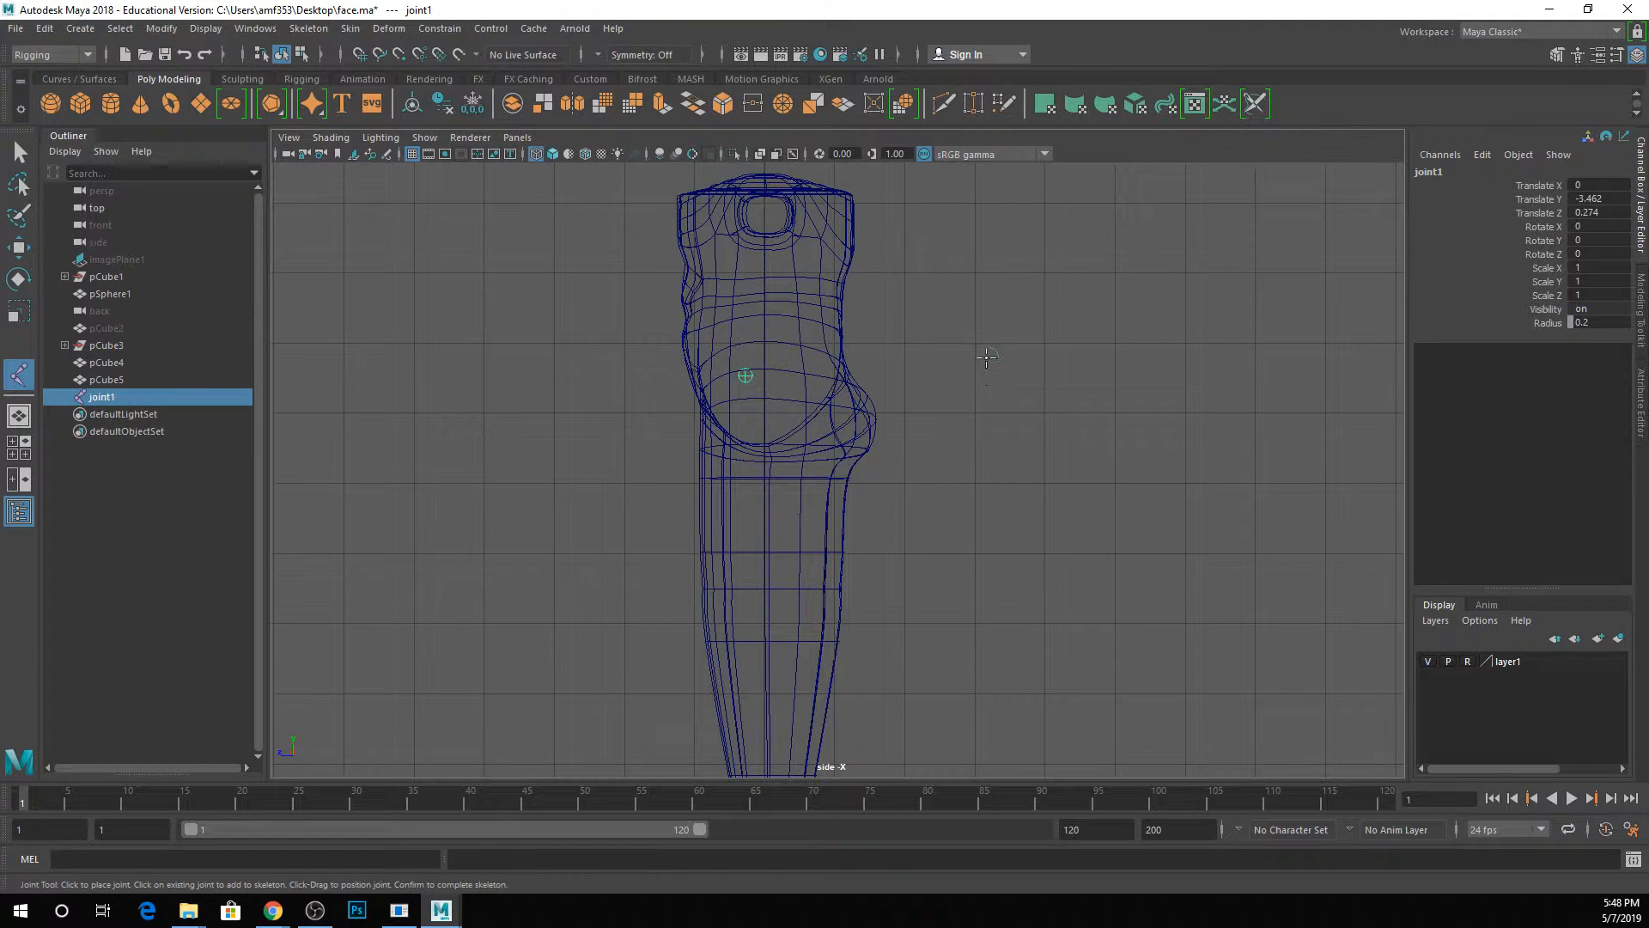
{"action": "left_click", "coordinate": [987, 359]}
{"action": "left_click", "coordinate": [932, 271]}
{"action": "left_click", "coordinate": [1181, 296]}
{"action": "left_click", "coordinate": [1140, 501]}
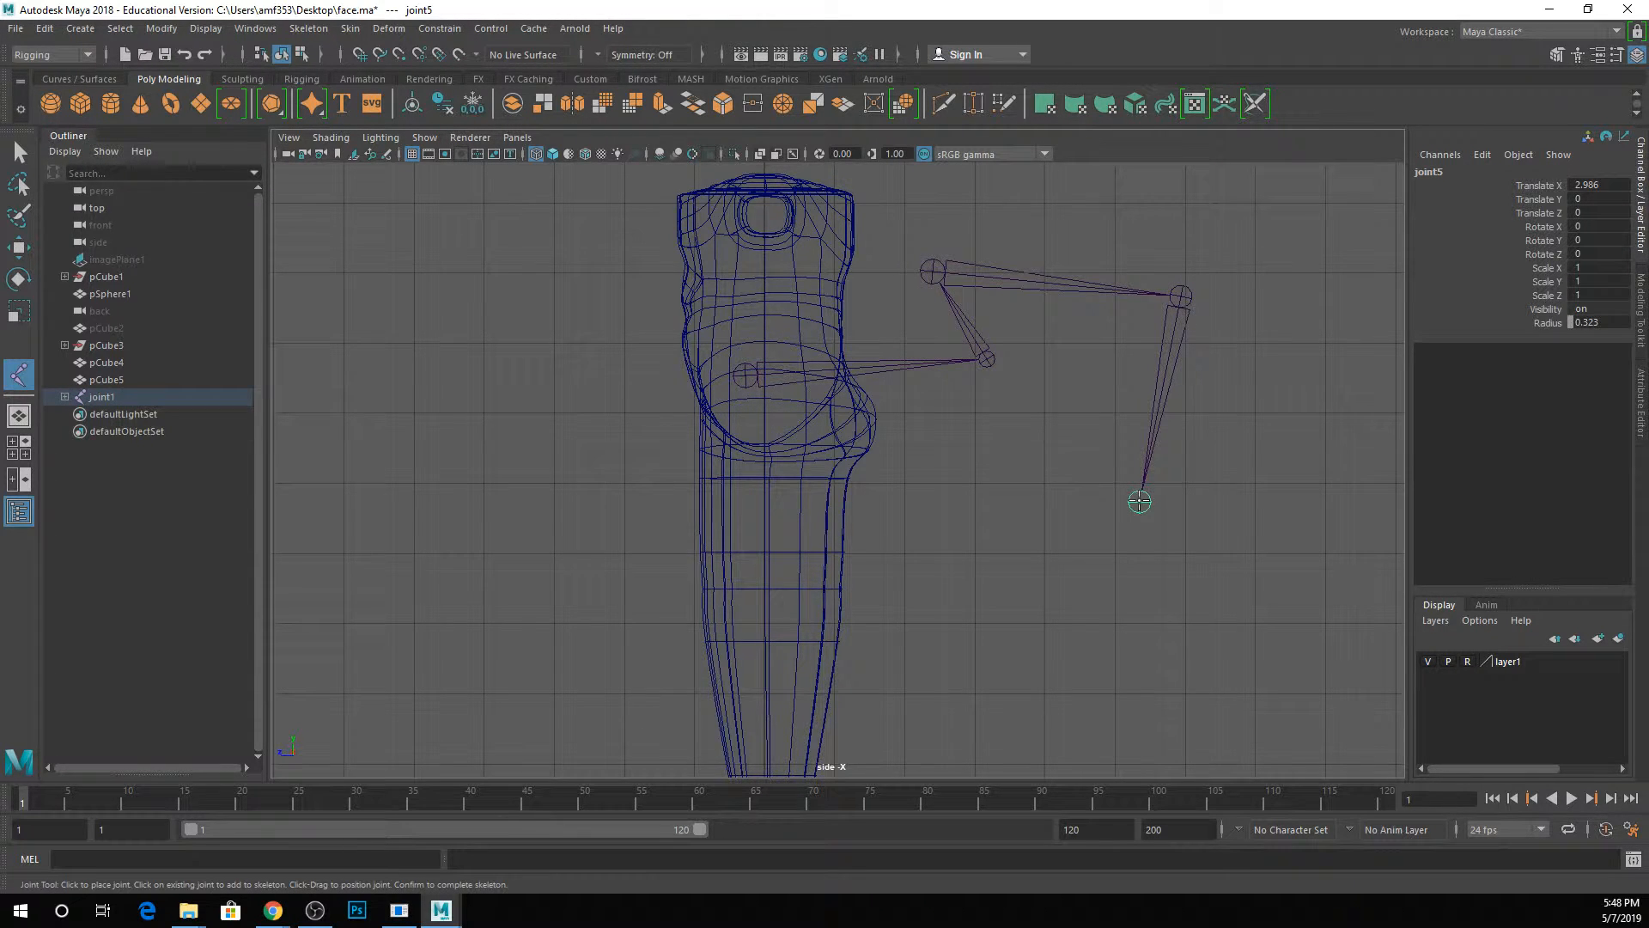
{"action": "key", "text": "ctrl+z"}
{"action": "key", "text": "ctrl+z"}
{"action": "key", "text": "ctrl+z"}
{"action": "key", "text": "ctrl+z"}
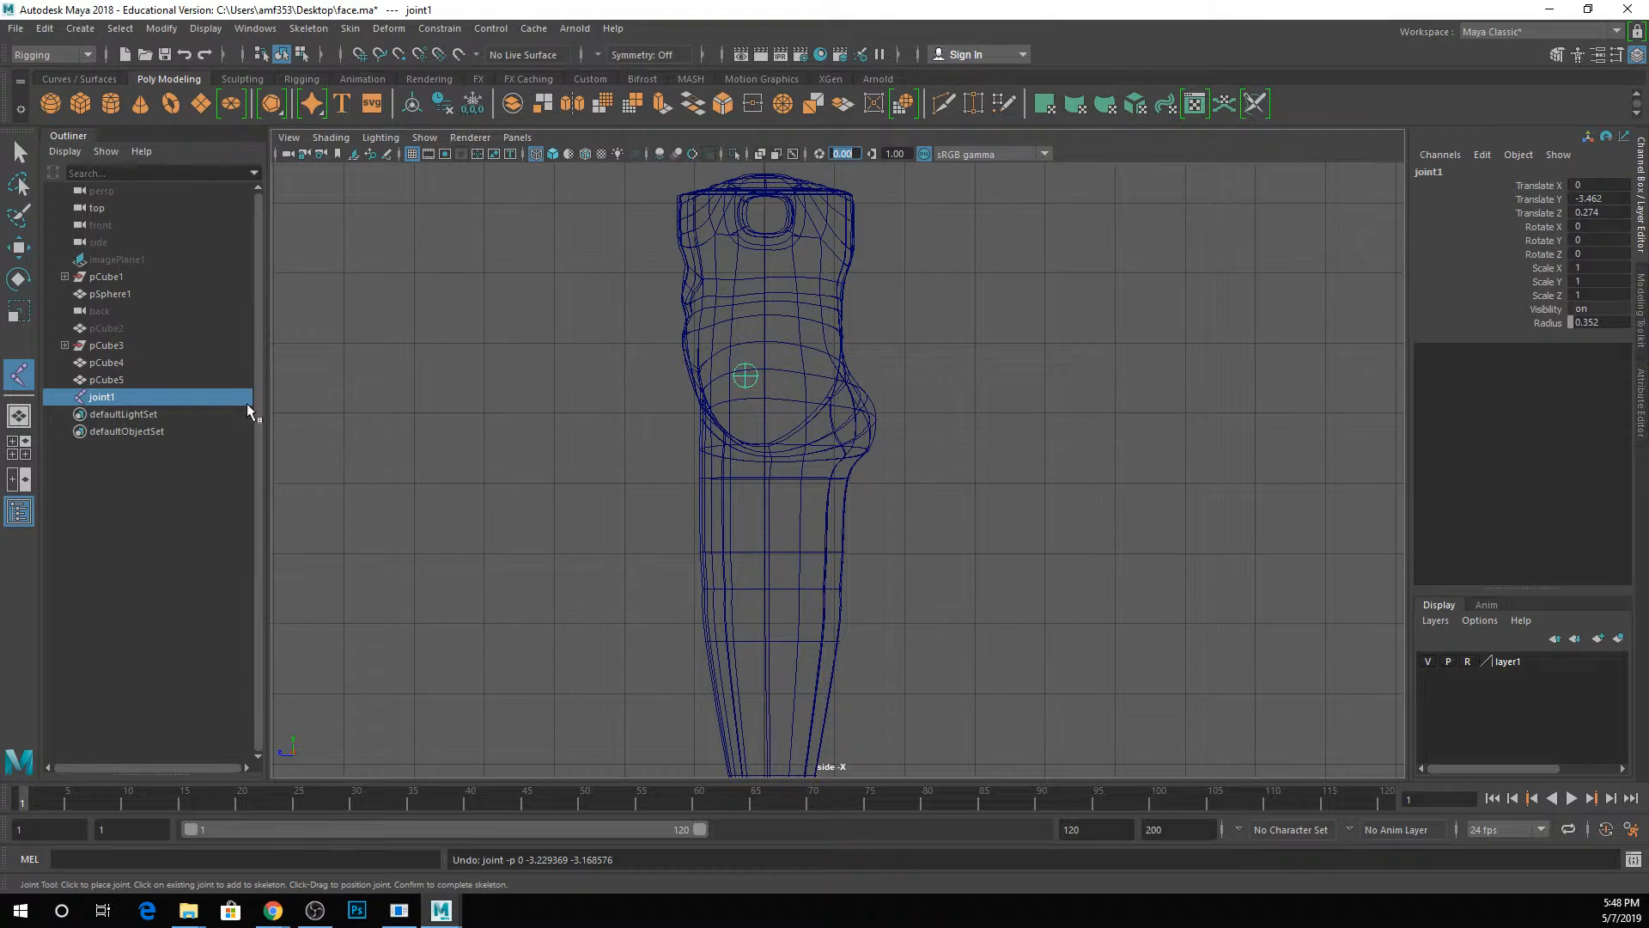
Rename the abdomen joint as Root.
{"action": "left_click", "coordinate": [194, 394]}
{"action": "double_click", "coordinate": [117, 399]}
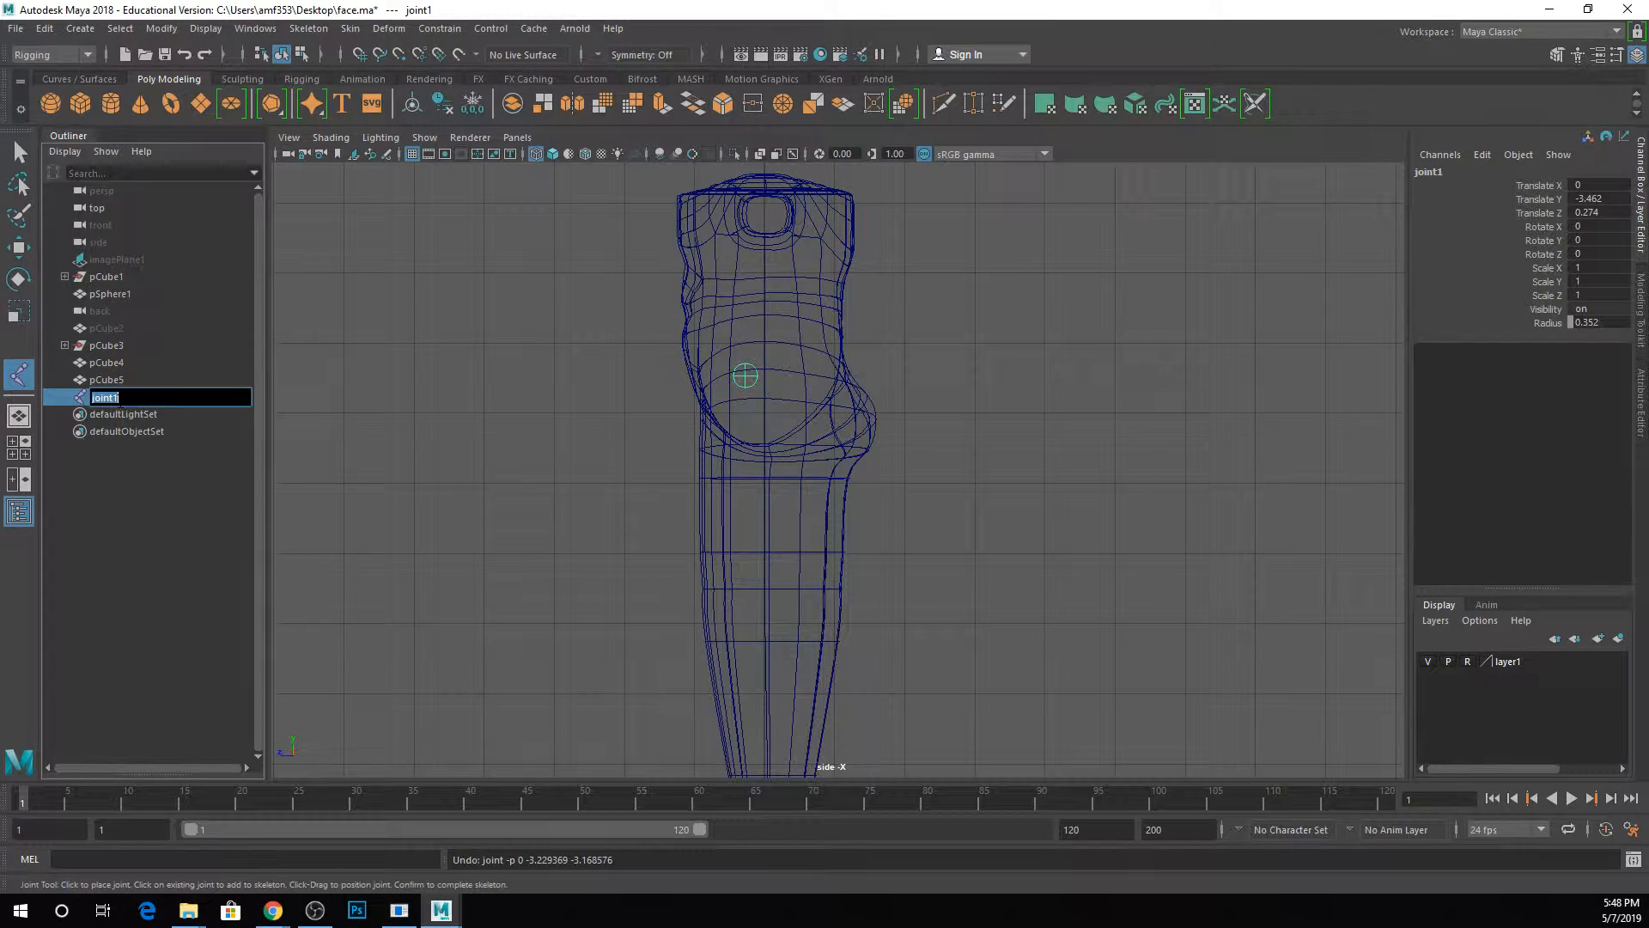
{"action": "type", "text": "Root"}
{"action": "key", "text": "Return"}
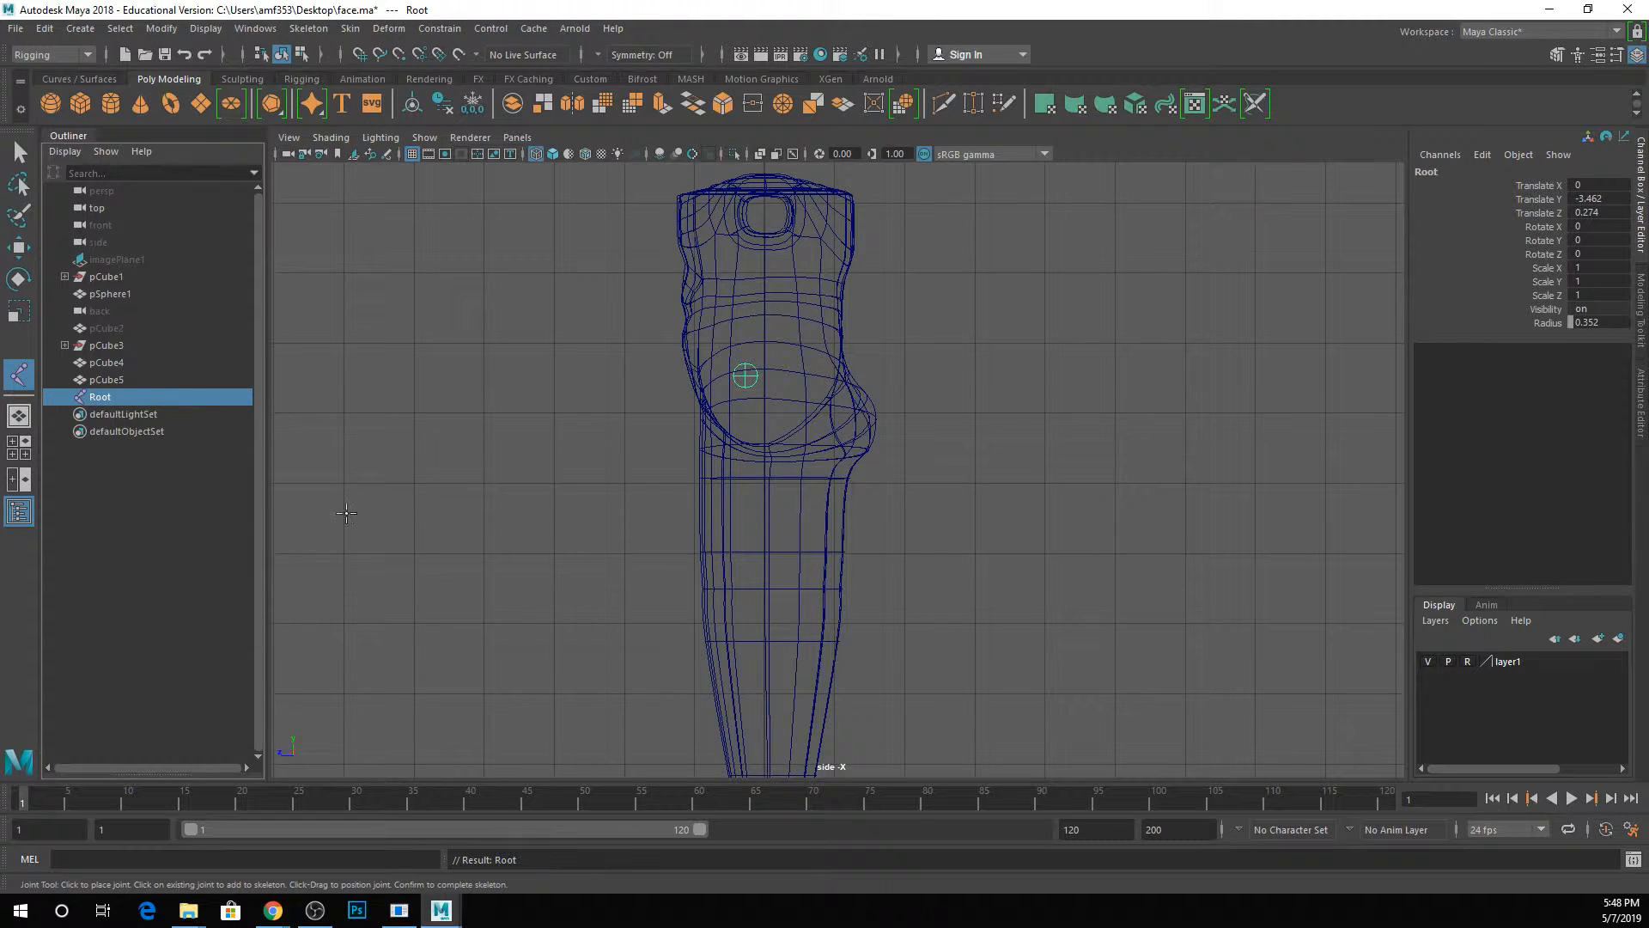
Duplicate the Root joint twice and rename the first copy as Spine.
{"action": "key", "text": "ctrl+d"}
{"action": "key", "text": "ctrl+d"}
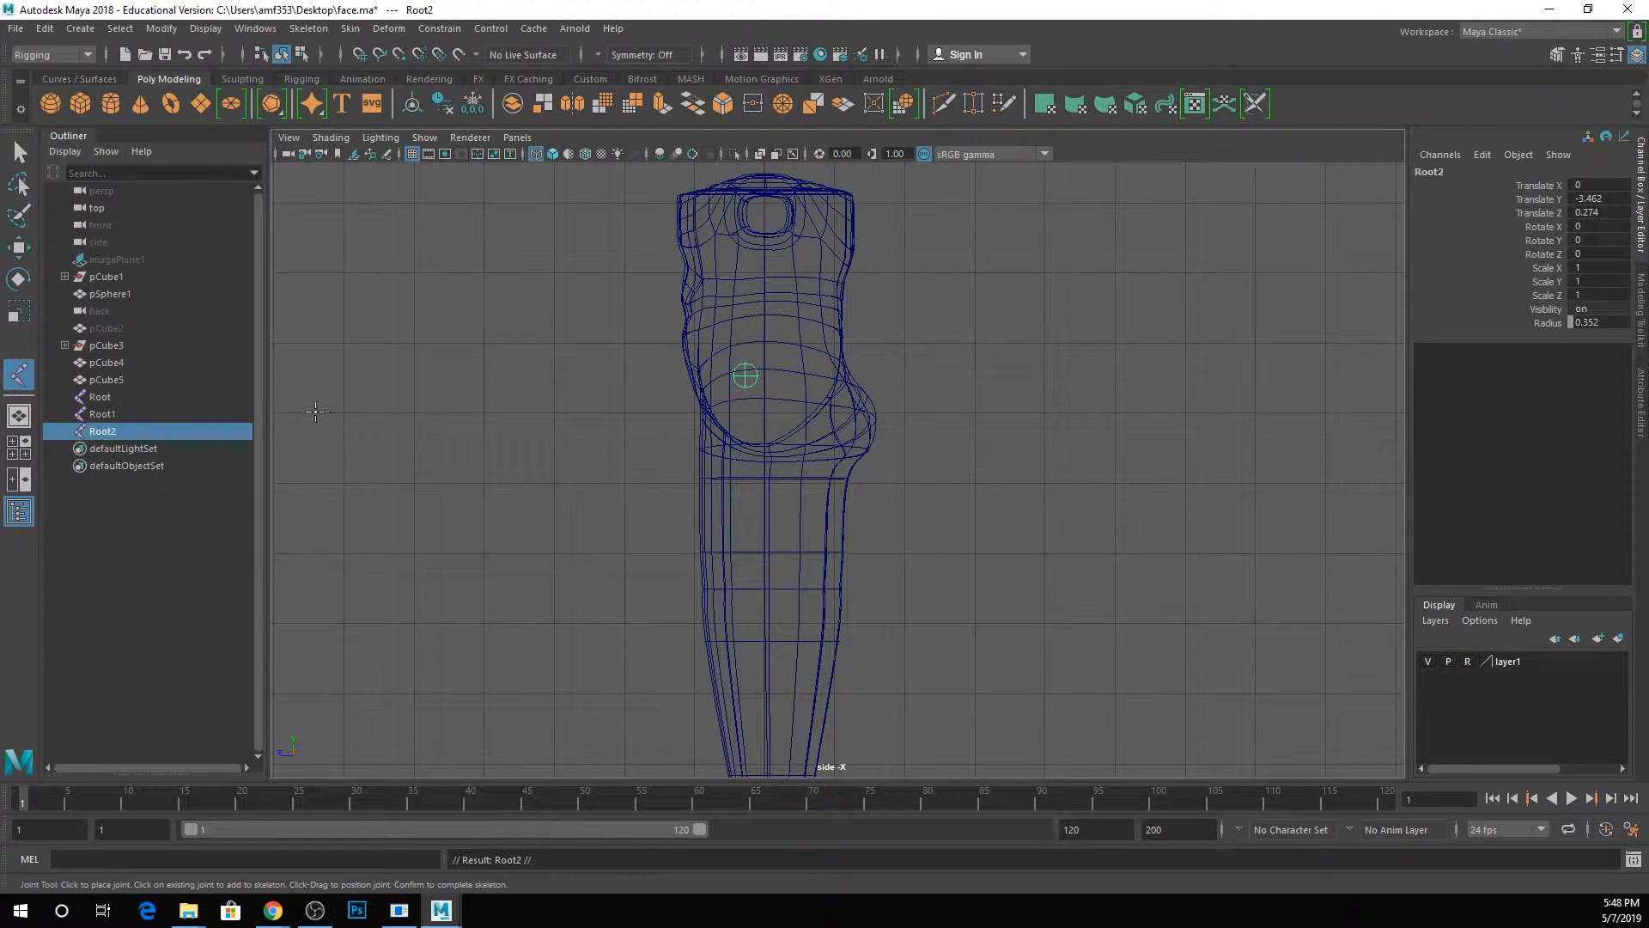
{"action": "left_click", "coordinate": [142, 410]}
{"action": "left_click", "coordinate": [128, 395]}
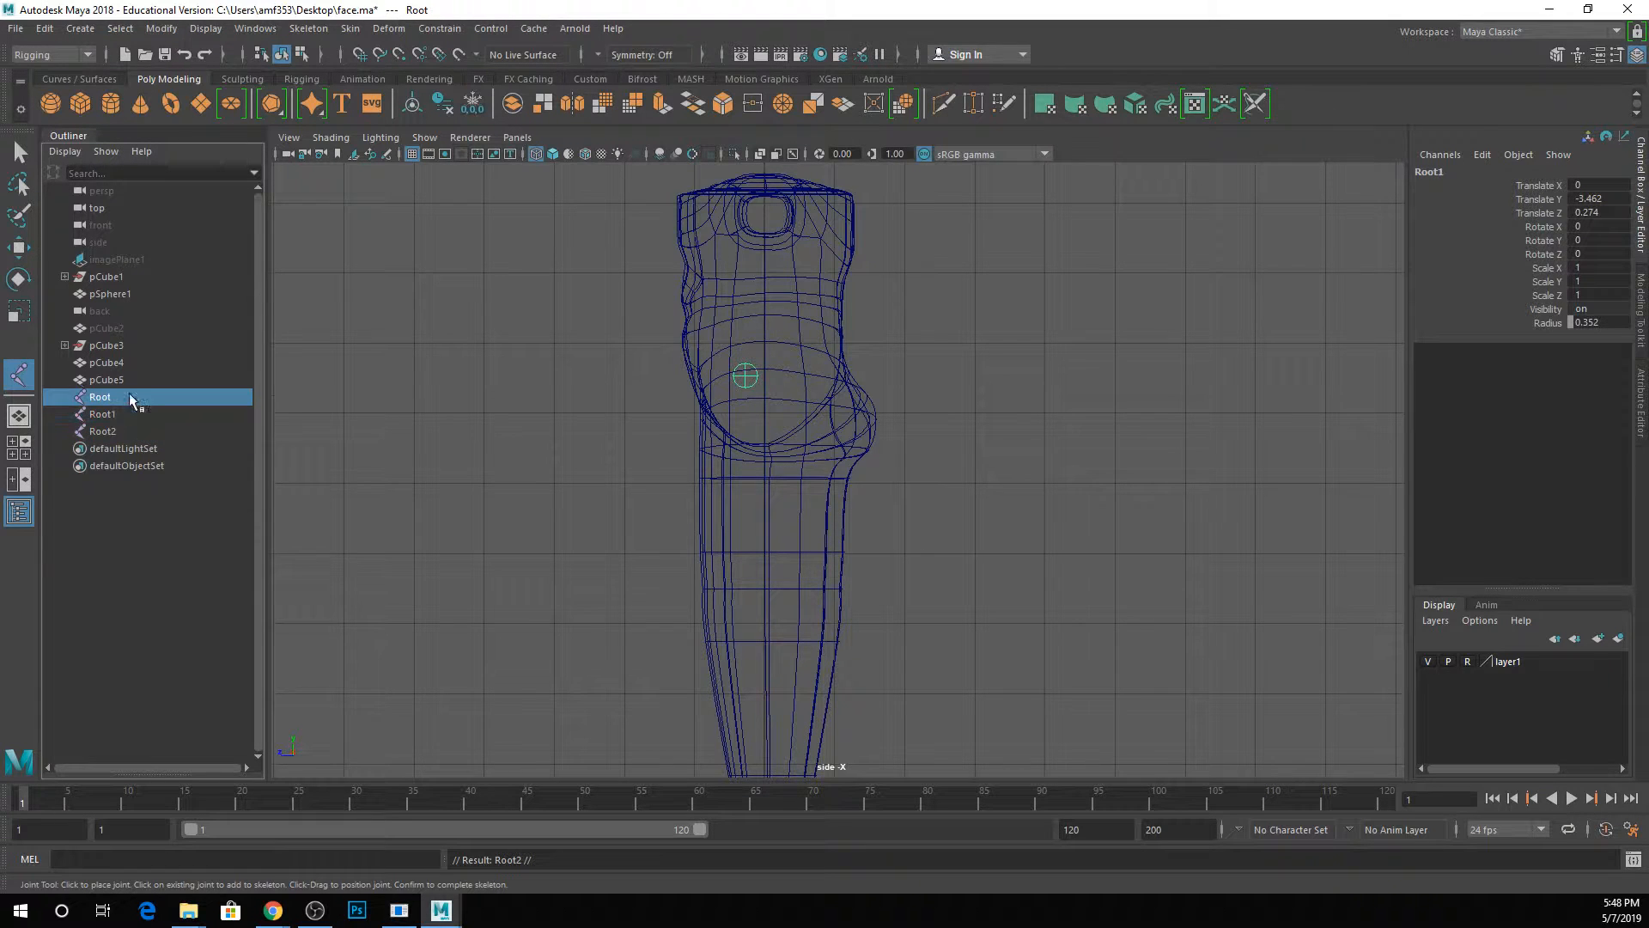
{"action": "left_click", "coordinate": [122, 415]}
{"action": "double_click", "coordinate": [120, 417]}
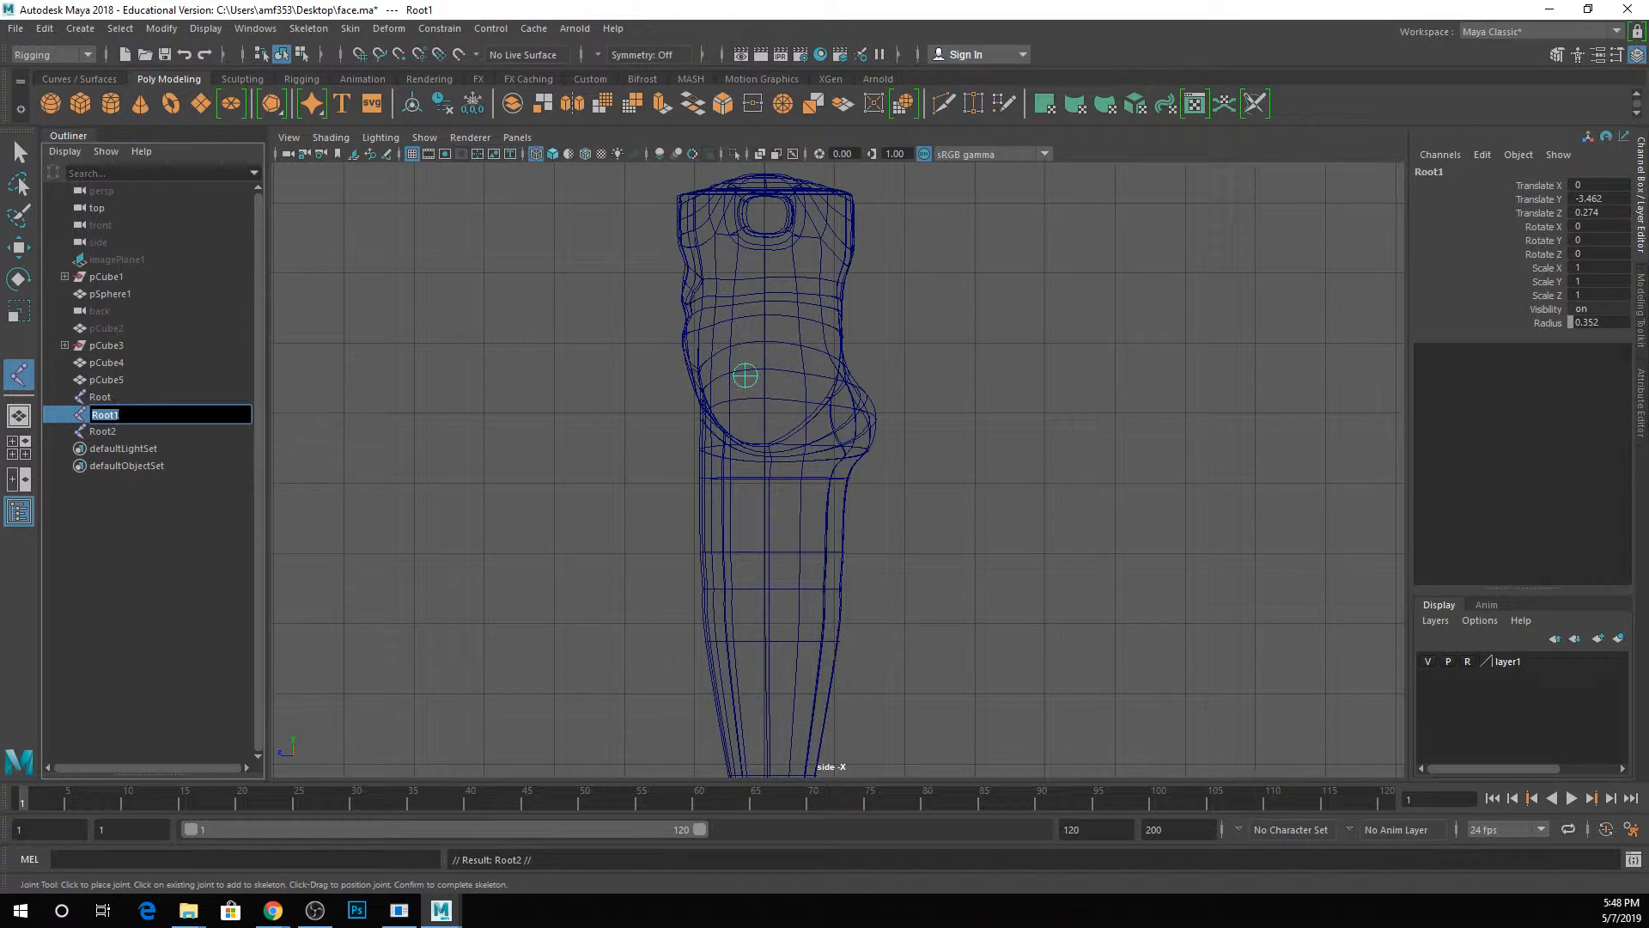
{"action": "type", "text": "Sprine"}
{"action": "key", "text": "Return"}
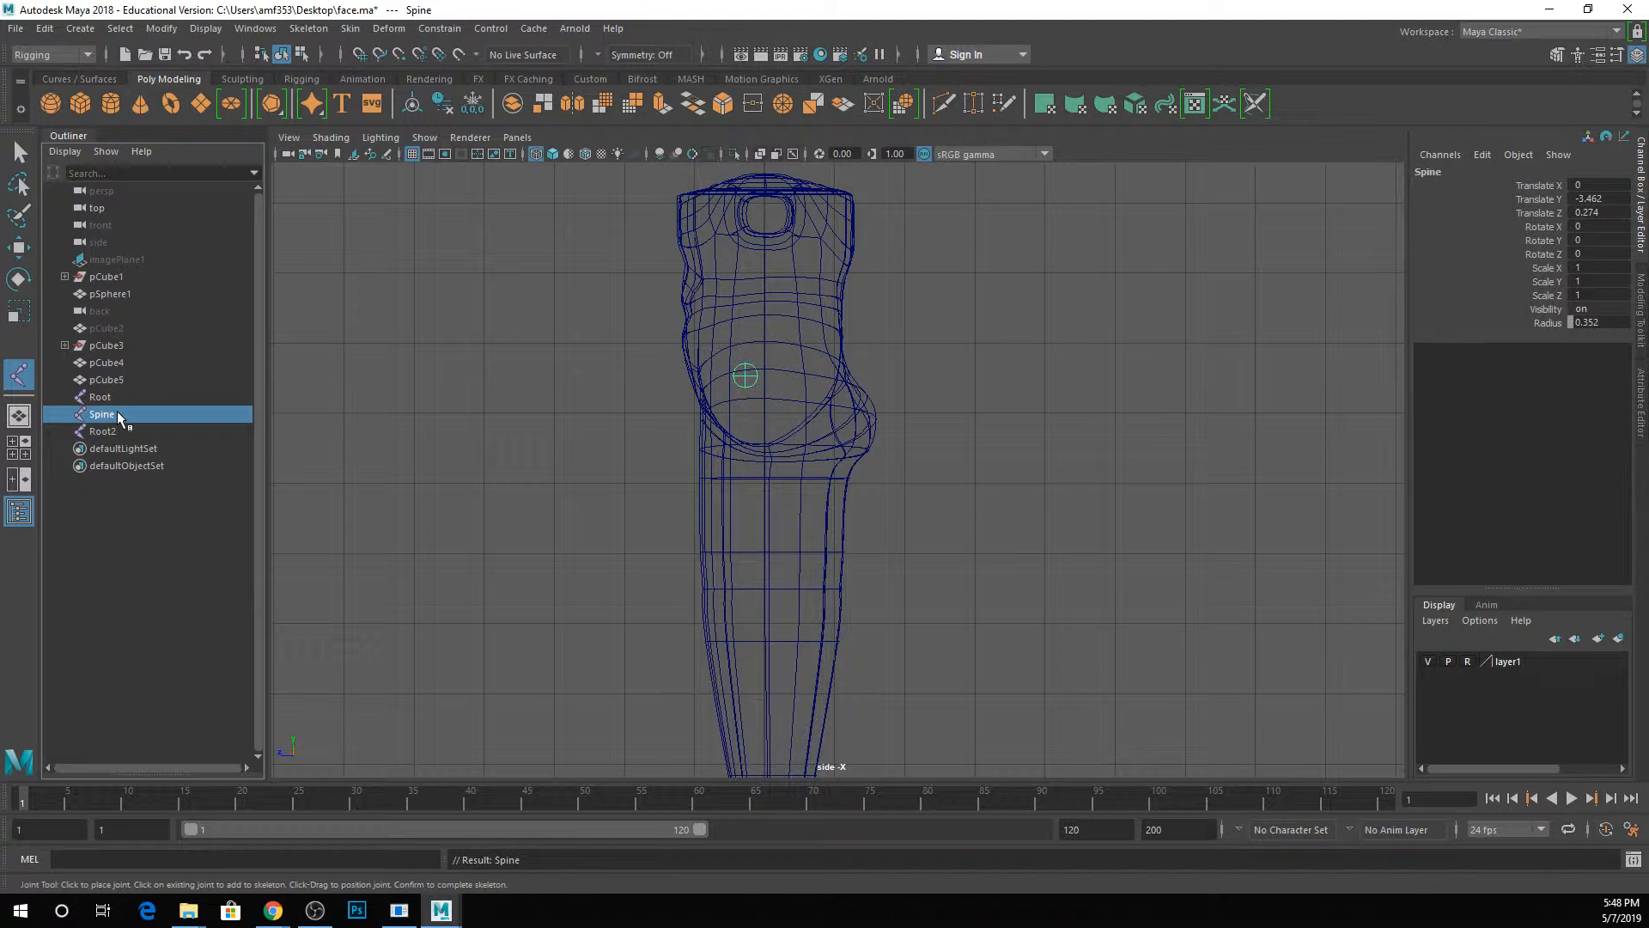
Rename the second Root copy as Pelvis and the Spine joint as Spine_1.
{"action": "double_click", "coordinate": [108, 431]}
{"action": "type", "text": "P"}
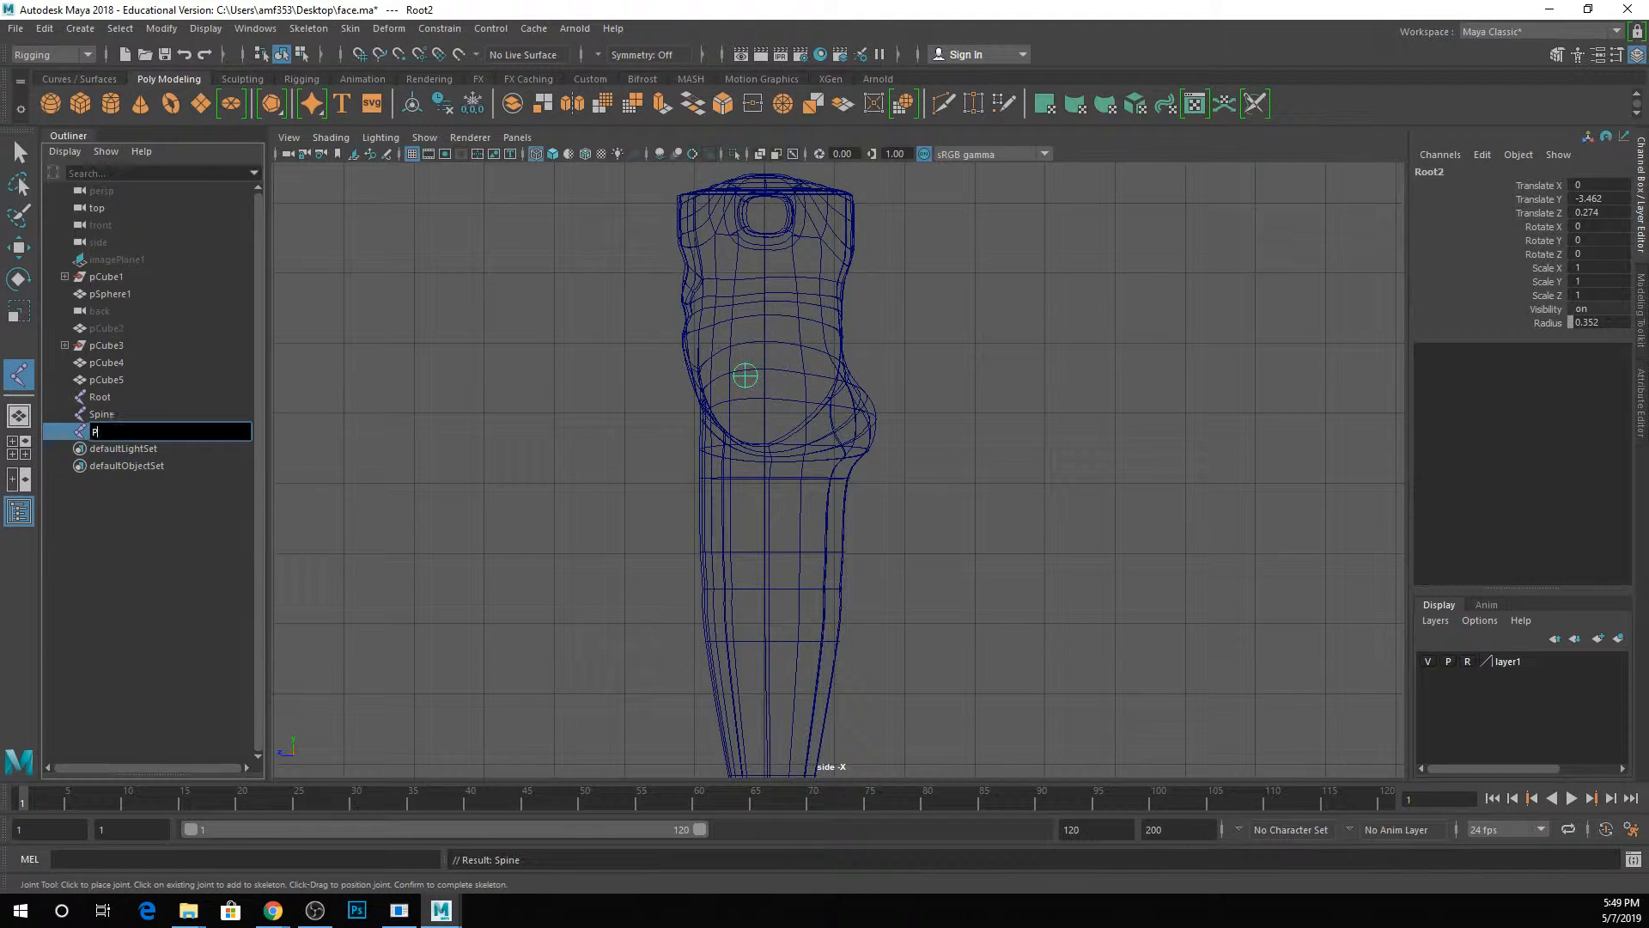
{"action": "type", "text": "elvis"}
{"action": "key", "text": "Return"}
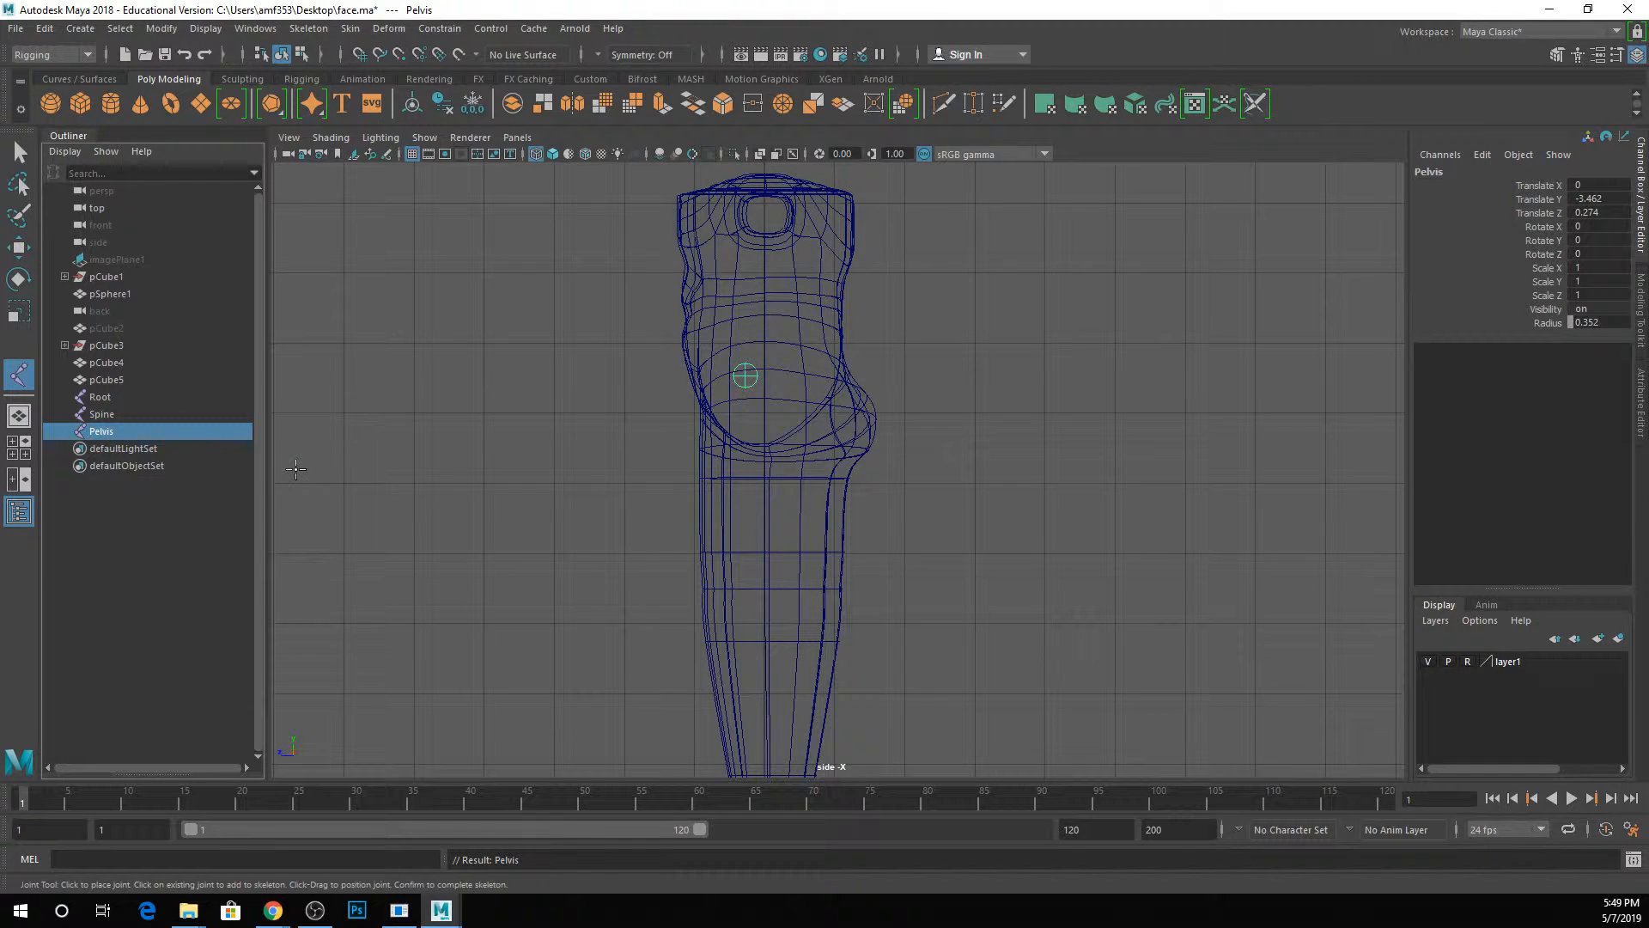
{"action": "double_click", "coordinate": [129, 415]}
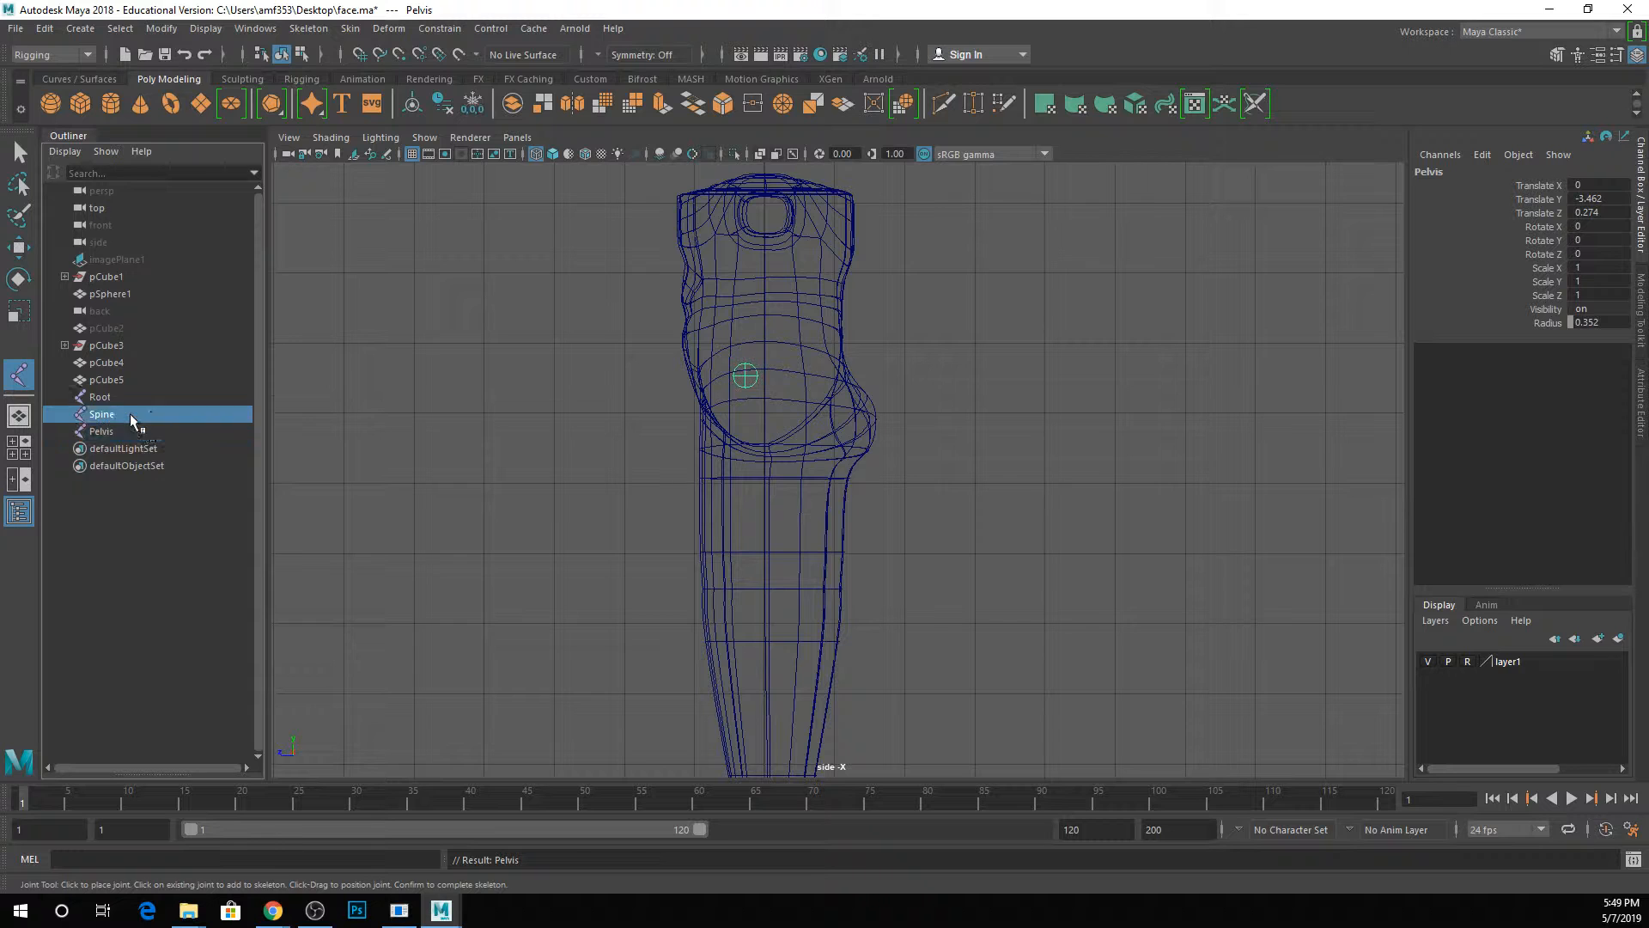
{"action": "type", "text": "_1"}
{"action": "key", "text": "Return"}
Parent Spine_1 and Pelvis under Root in the Outliner and expand the Root hierarchy.
{"action": "left_click", "coordinate": [101, 398]}
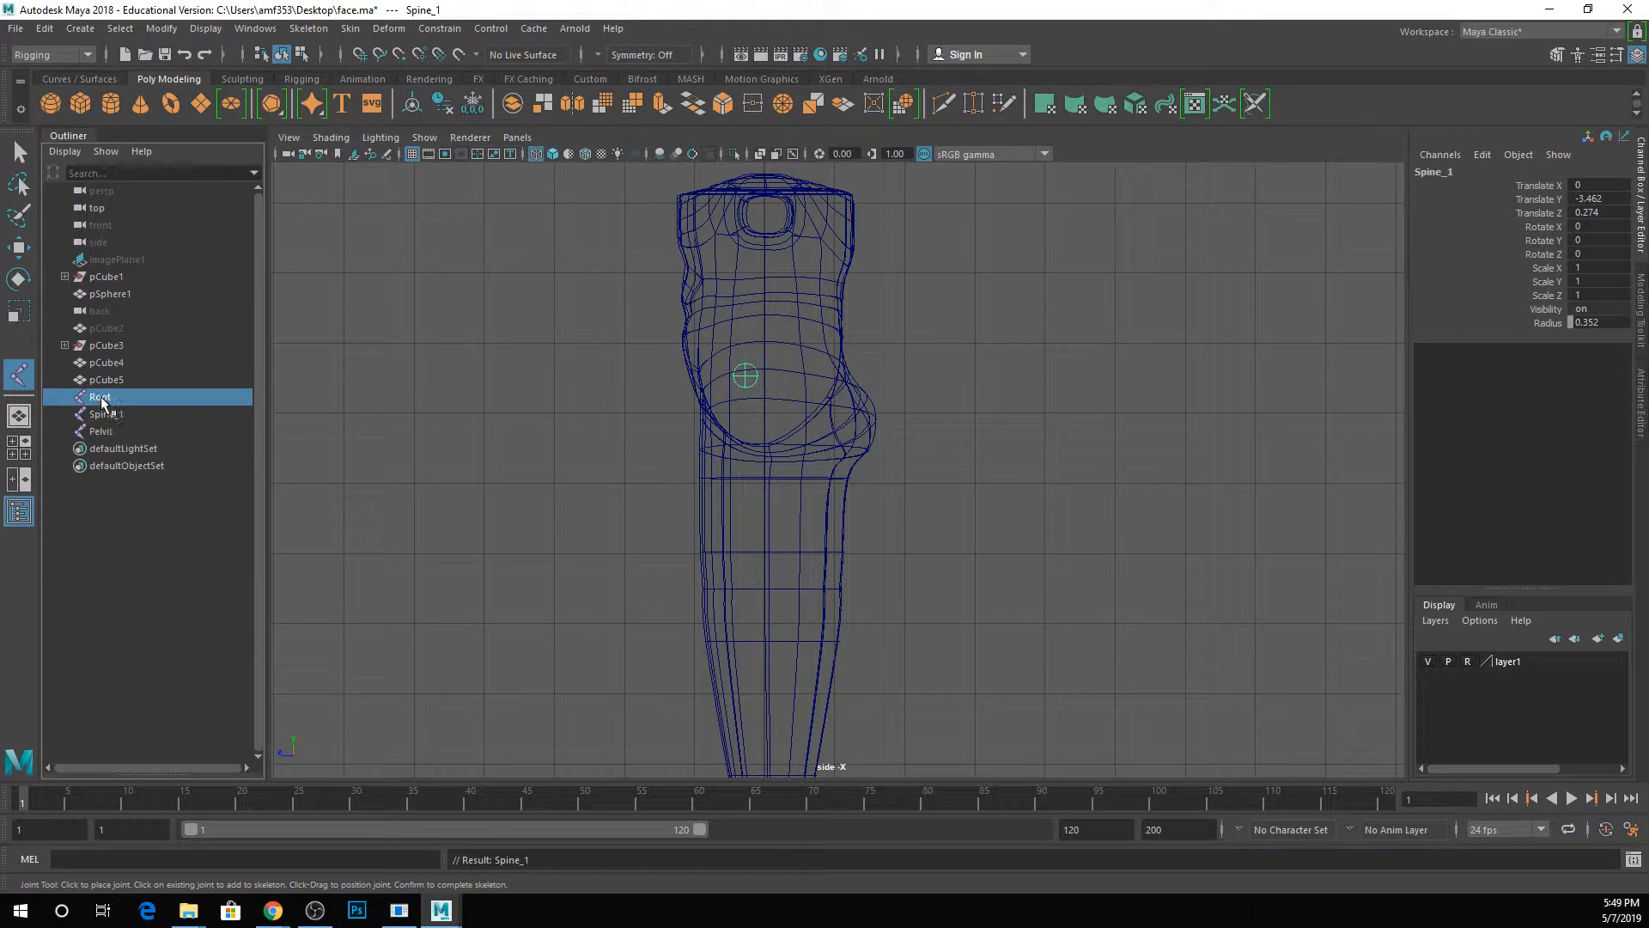
{"action": "left_click", "coordinate": [108, 416]}
{"action": "left_click", "coordinate": [109, 429]}
{"action": "left_click", "coordinate": [110, 414]}
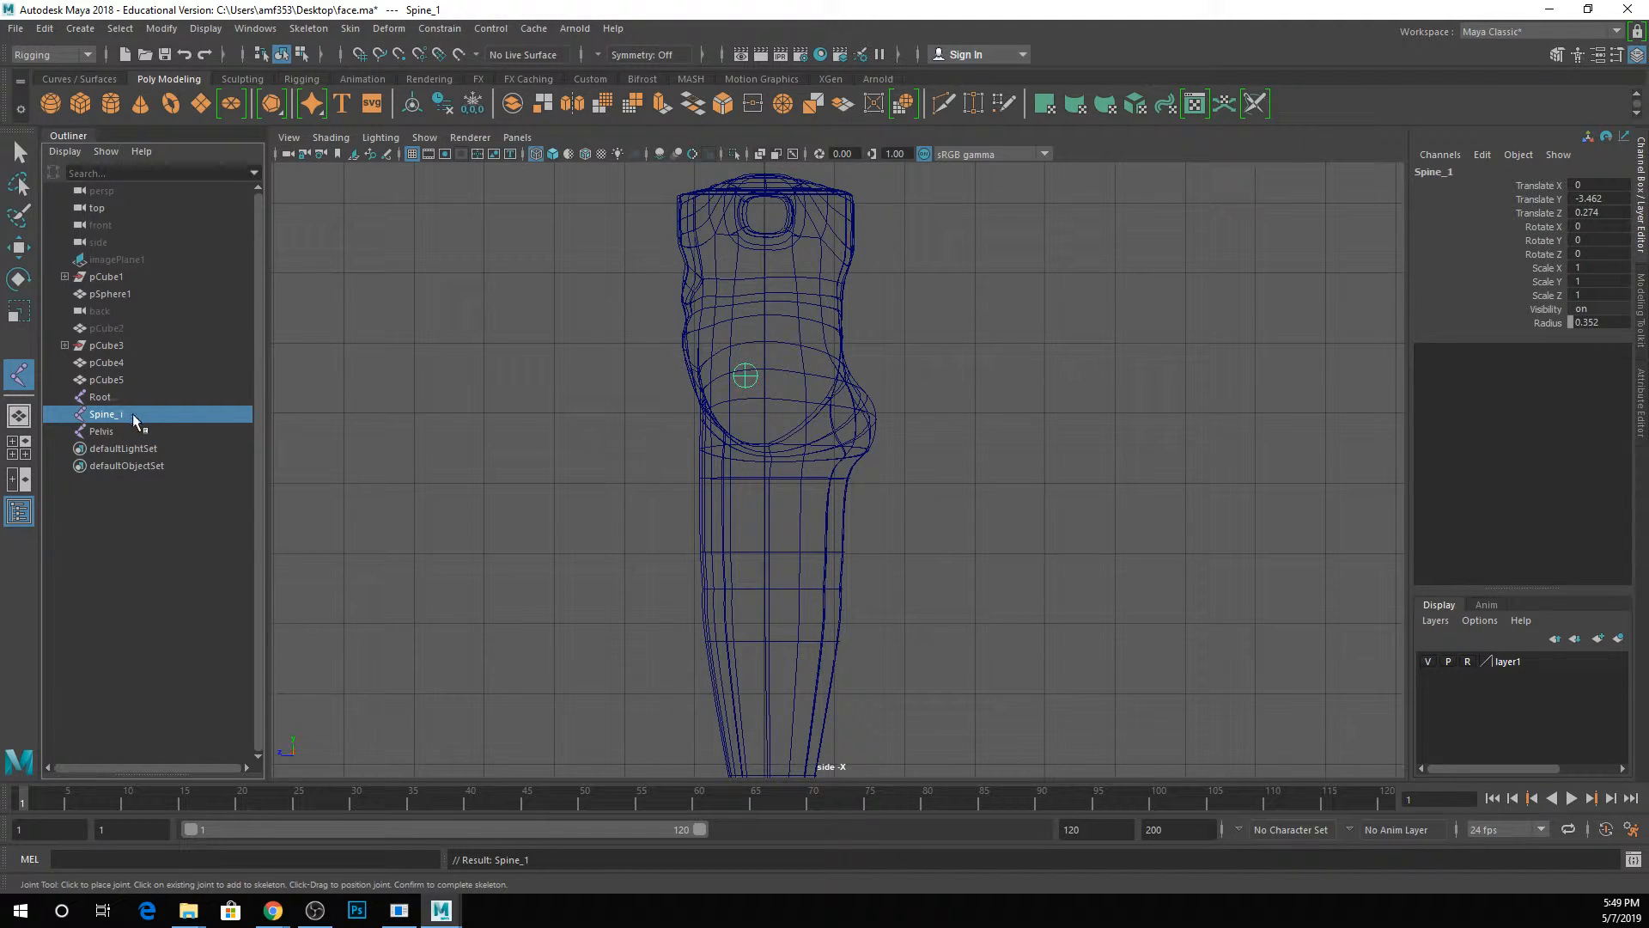
{"action": "left_click", "coordinate": [113, 430], "text": "shift"}
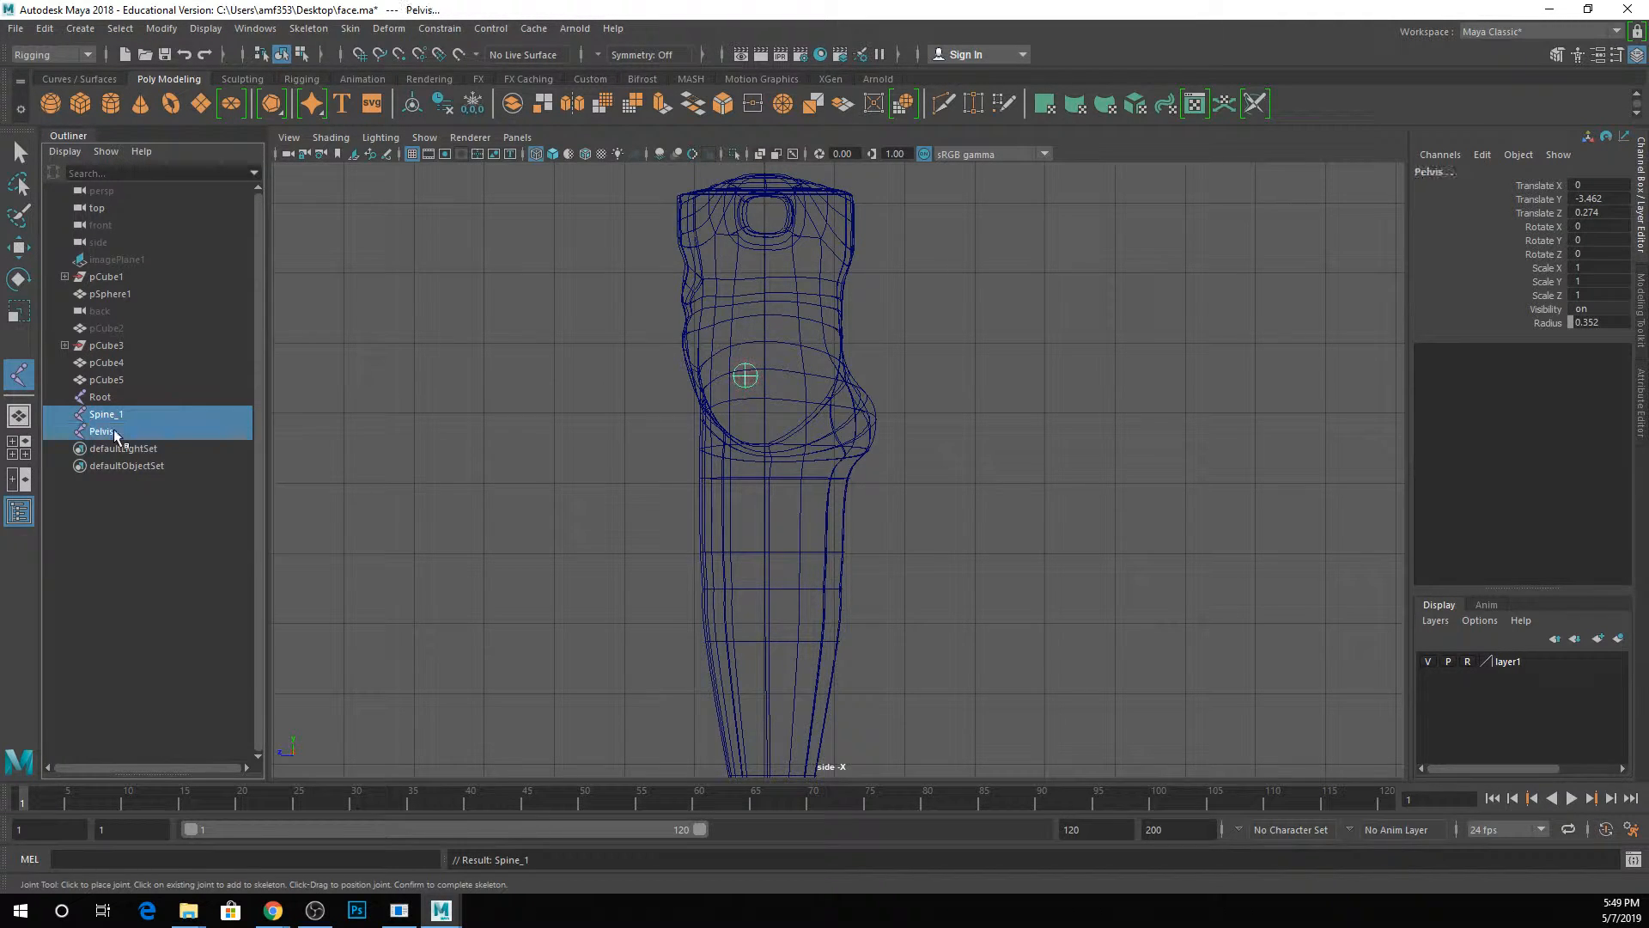
{"action": "middle_click_drag", "start_coordinate": [106, 418], "coordinate": [104, 398]}
{"action": "left_click", "coordinate": [64, 397]}
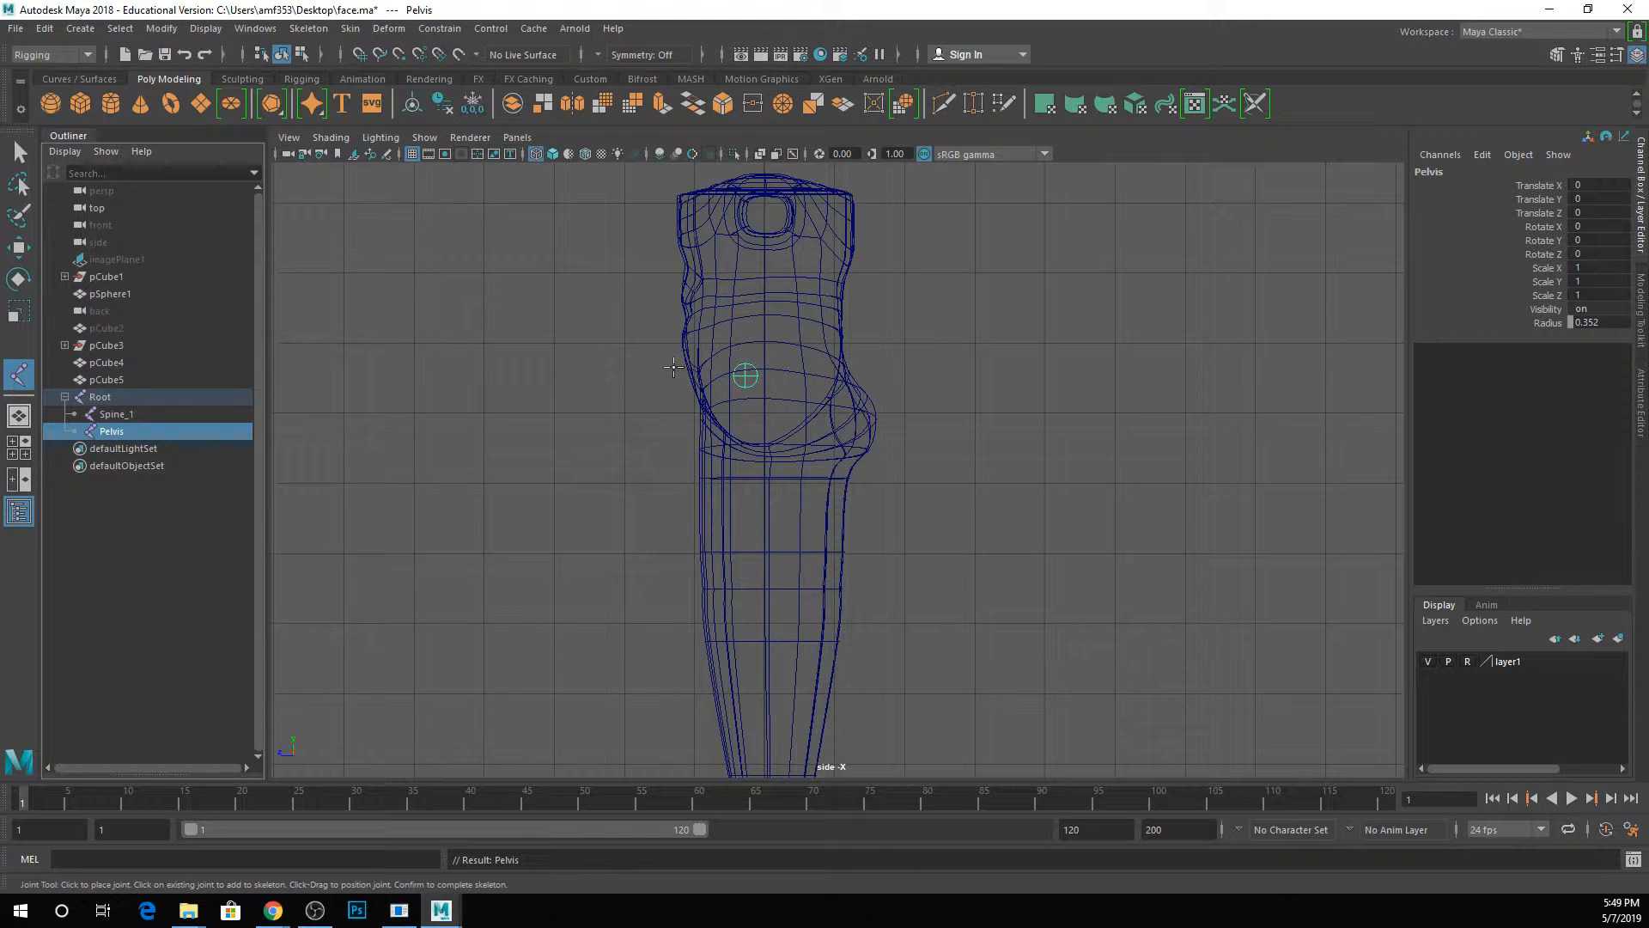
Undo the stray joint placed in front of the body, leave the Joint tool, and clear the selection.
{"action": "left_click", "coordinate": [619, 381]}
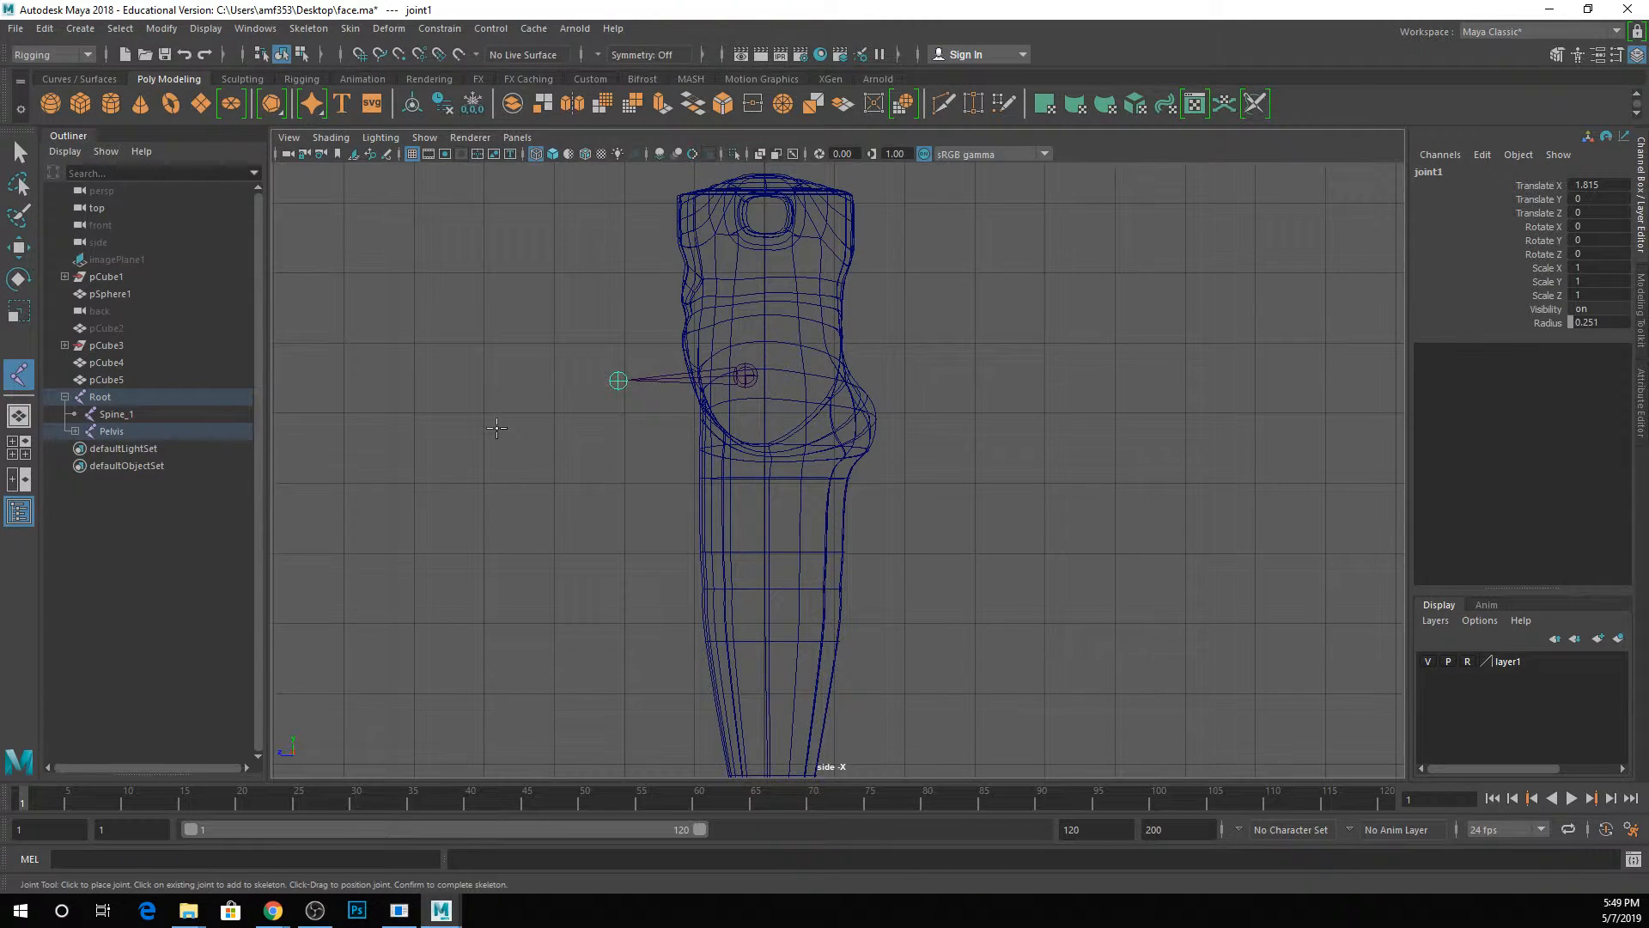
{"action": "key", "text": "ctrl+z"}
{"action": "key", "text": "q"}
{"action": "left_click", "coordinate": [587, 465]}
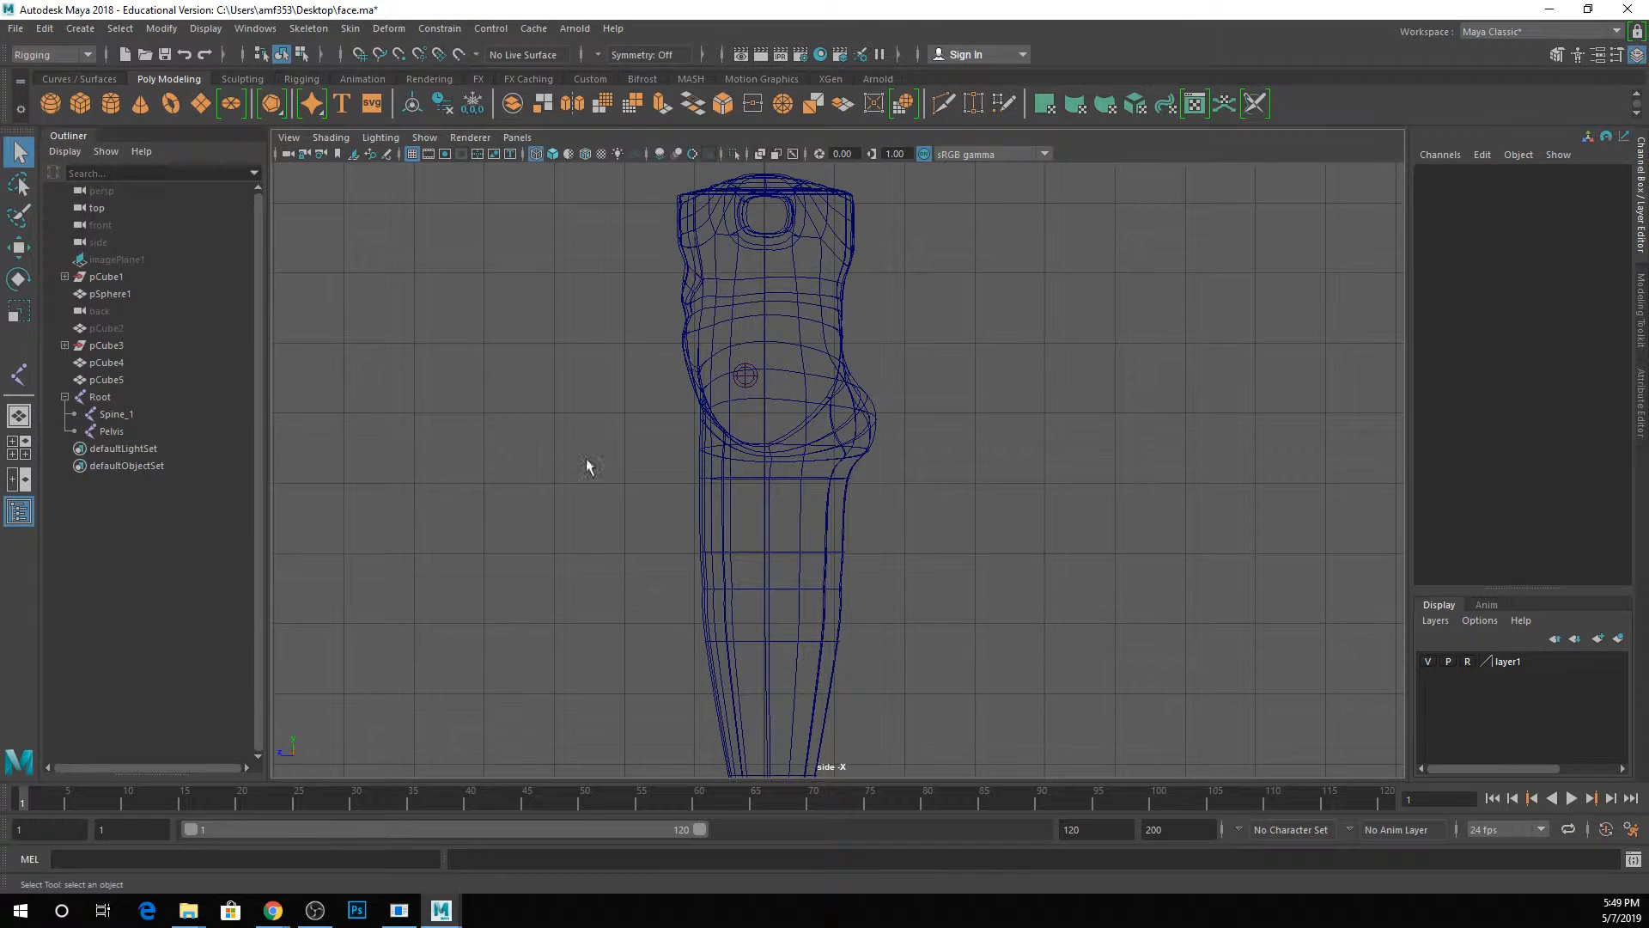
{"action": "key", "text": "ctrl+s"}
Start a separate leg chain with the Joint tool, placing a hip joint at about Y -3.83, Z -0.08.
{"action": "scroll", "coordinate": [699, 477], "scroll_direction": "down", "scroll_amount": 3}
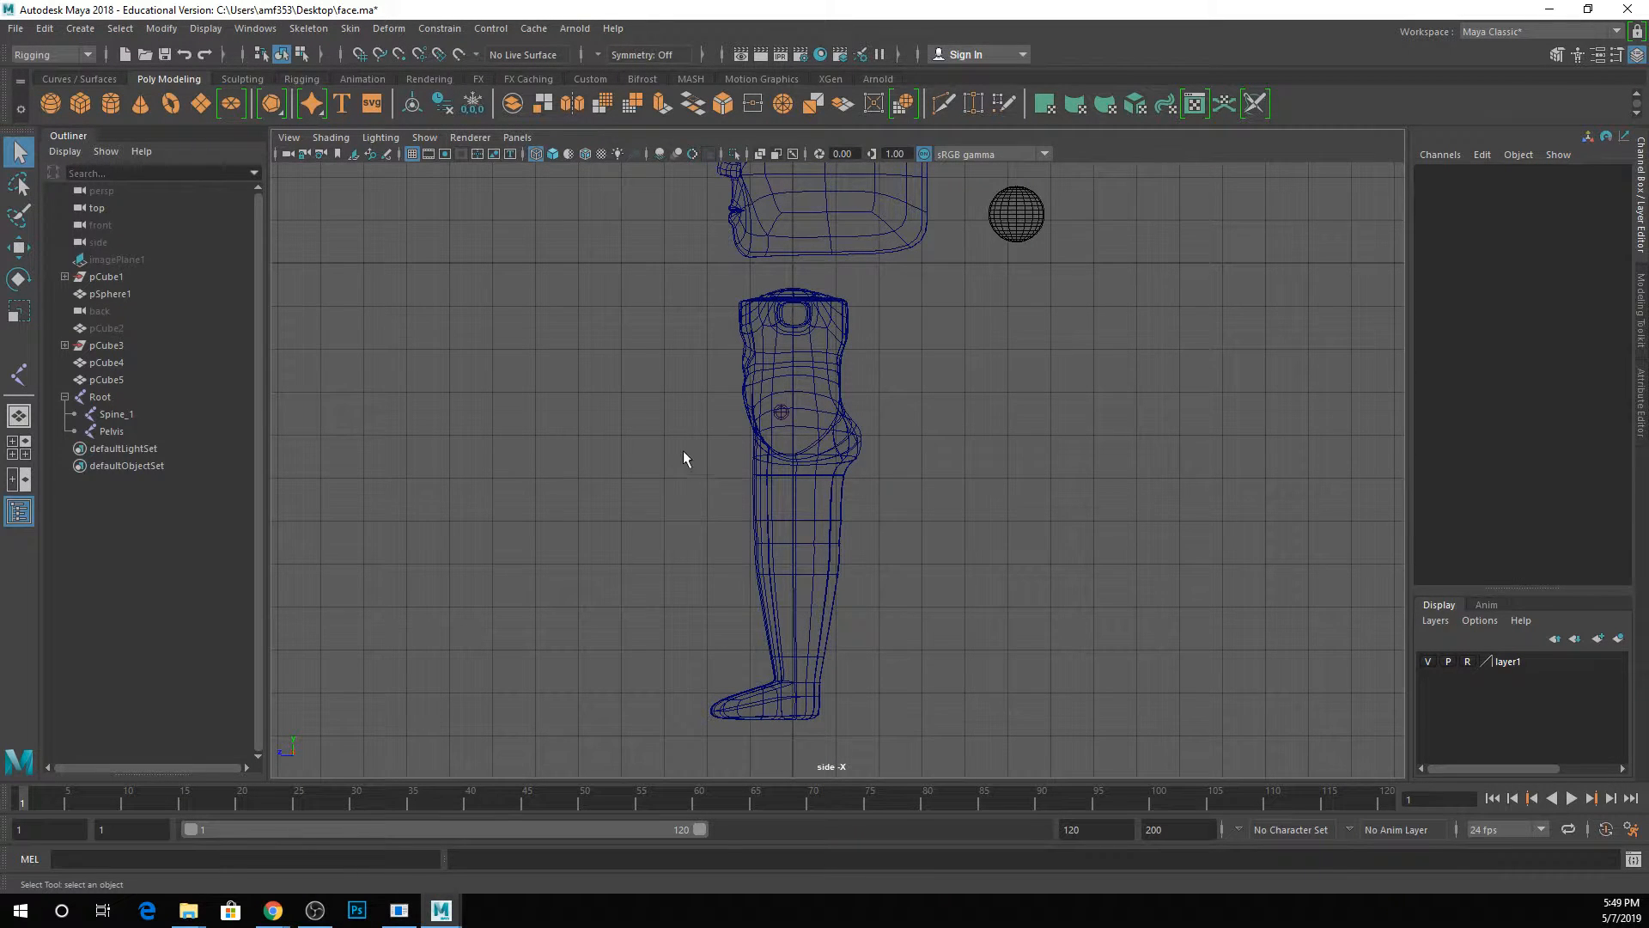
{"action": "left_click", "coordinate": [311, 28]}
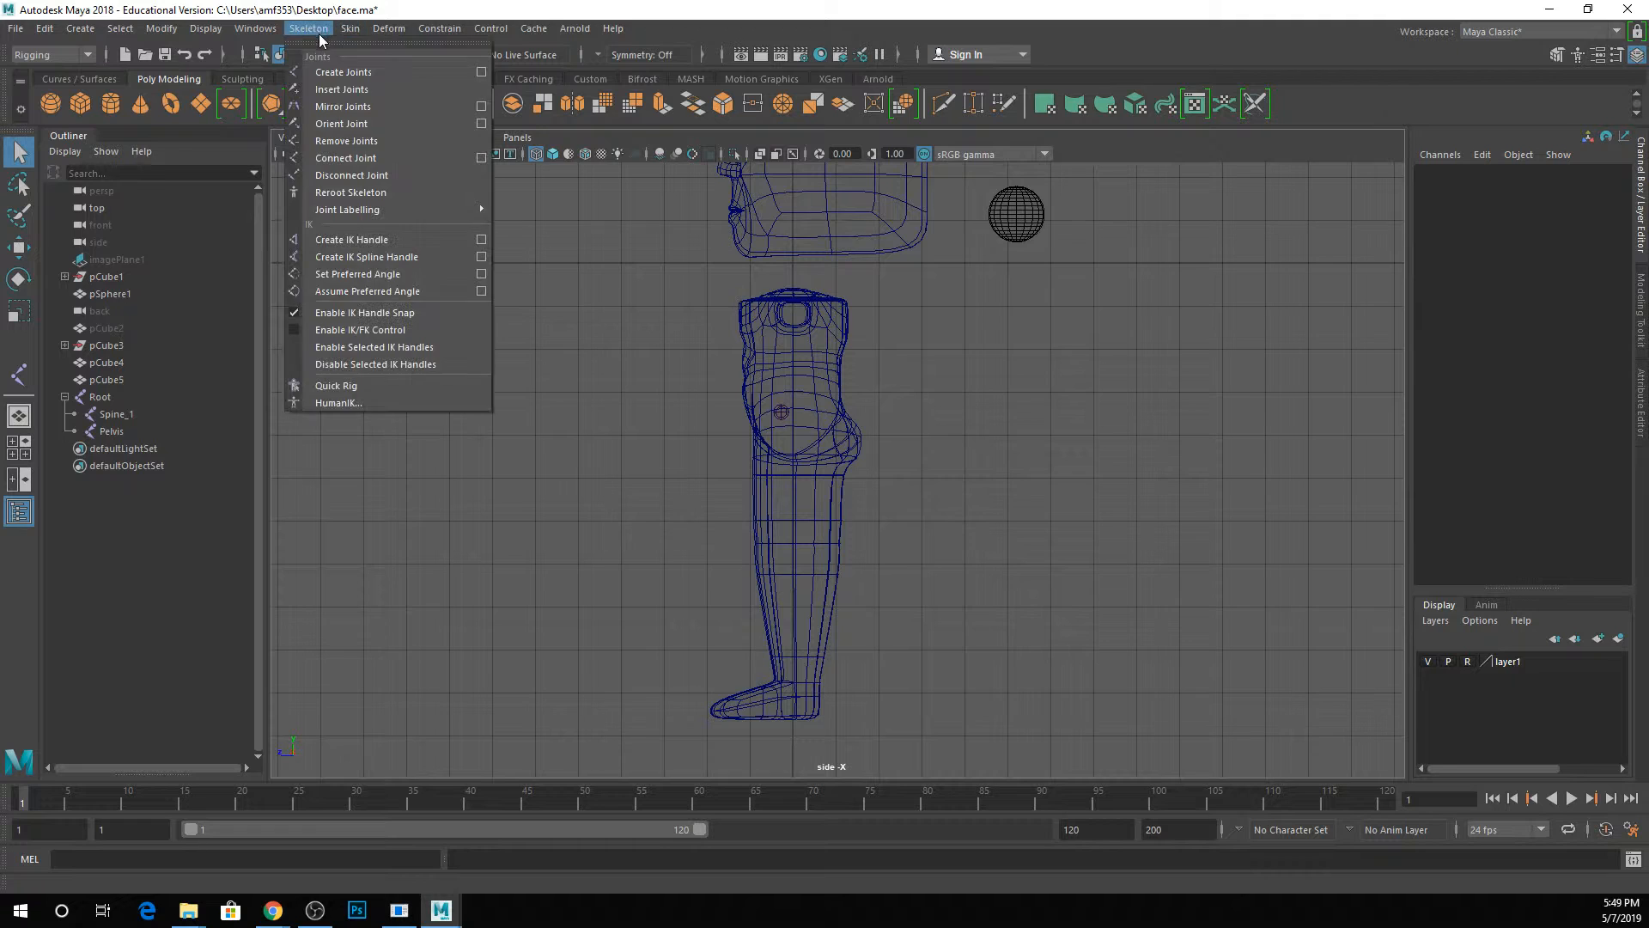
{"action": "left_click", "coordinate": [339, 64]}
{"action": "scroll", "coordinate": [754, 471], "scroll_direction": "up", "scroll_amount": 3}
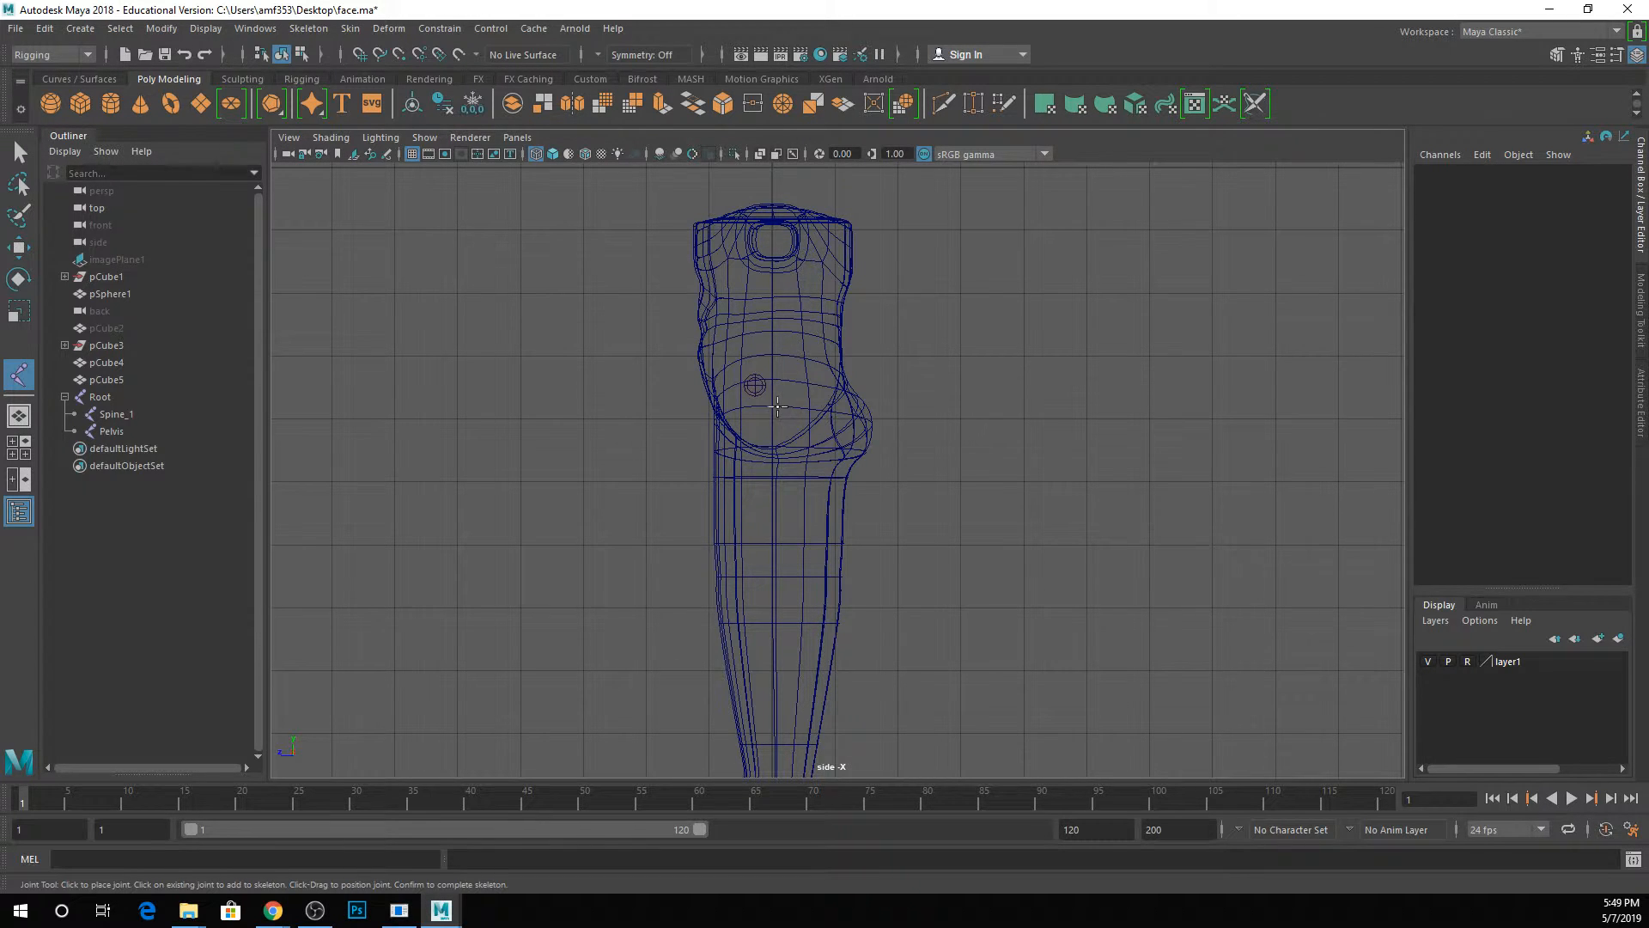
{"action": "left_click", "coordinate": [777, 407]}
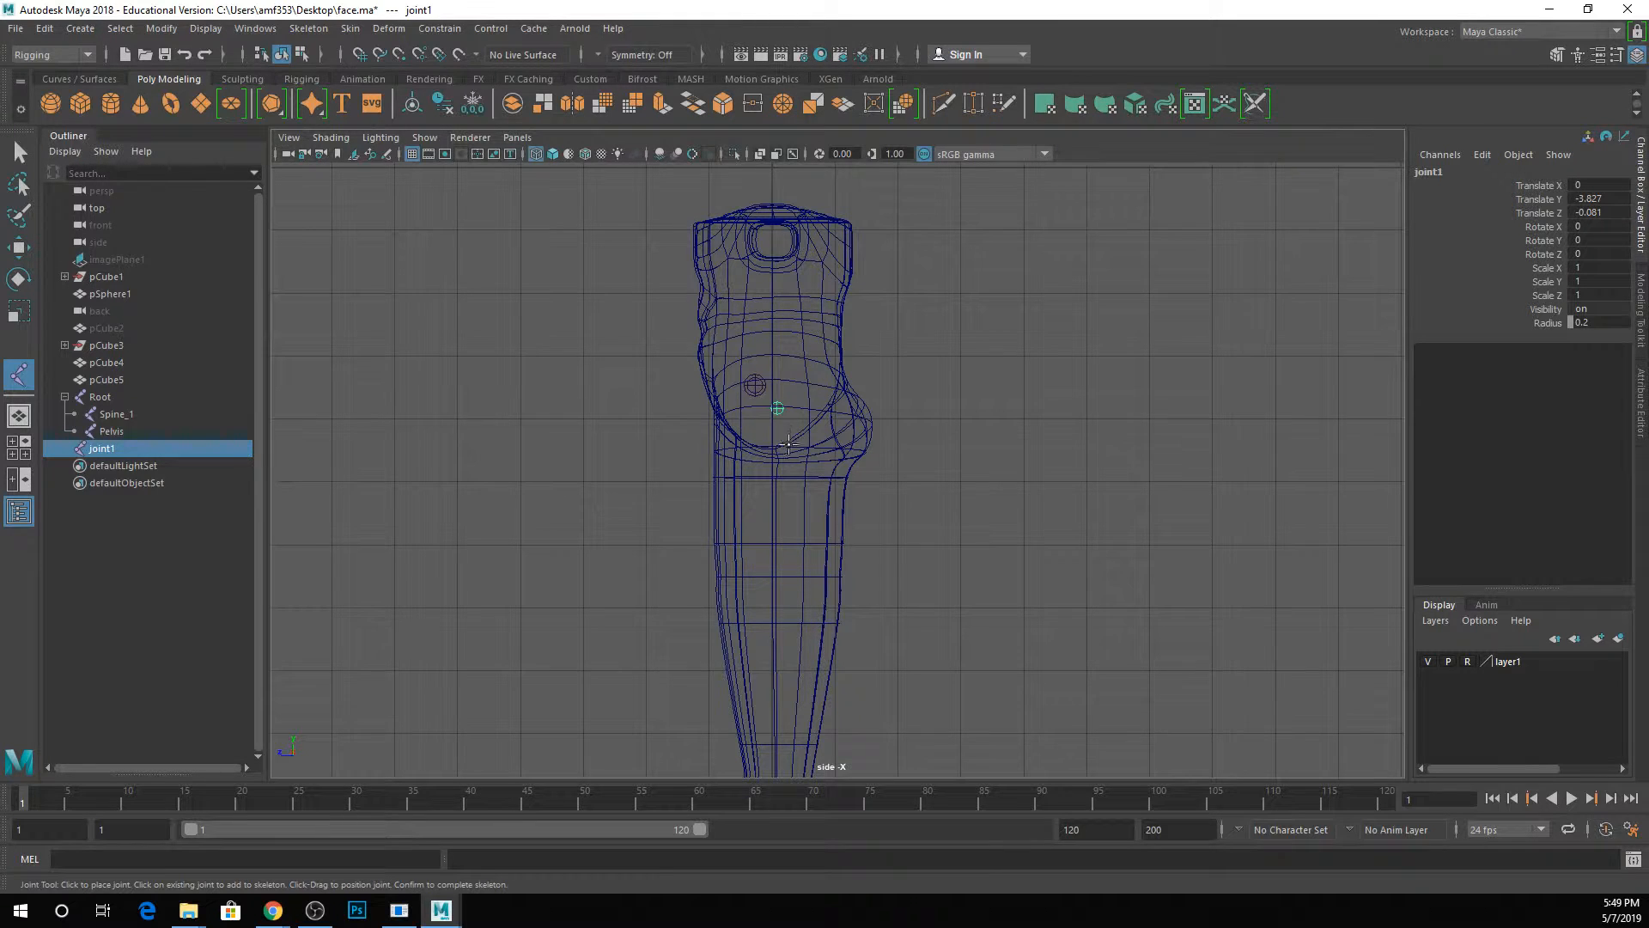
Add a knee joint near the front of the leg, about 2.73 units from the hip joint.
{"action": "scroll", "coordinate": [811, 247], "scroll_direction": "down", "scroll_amount": 3}
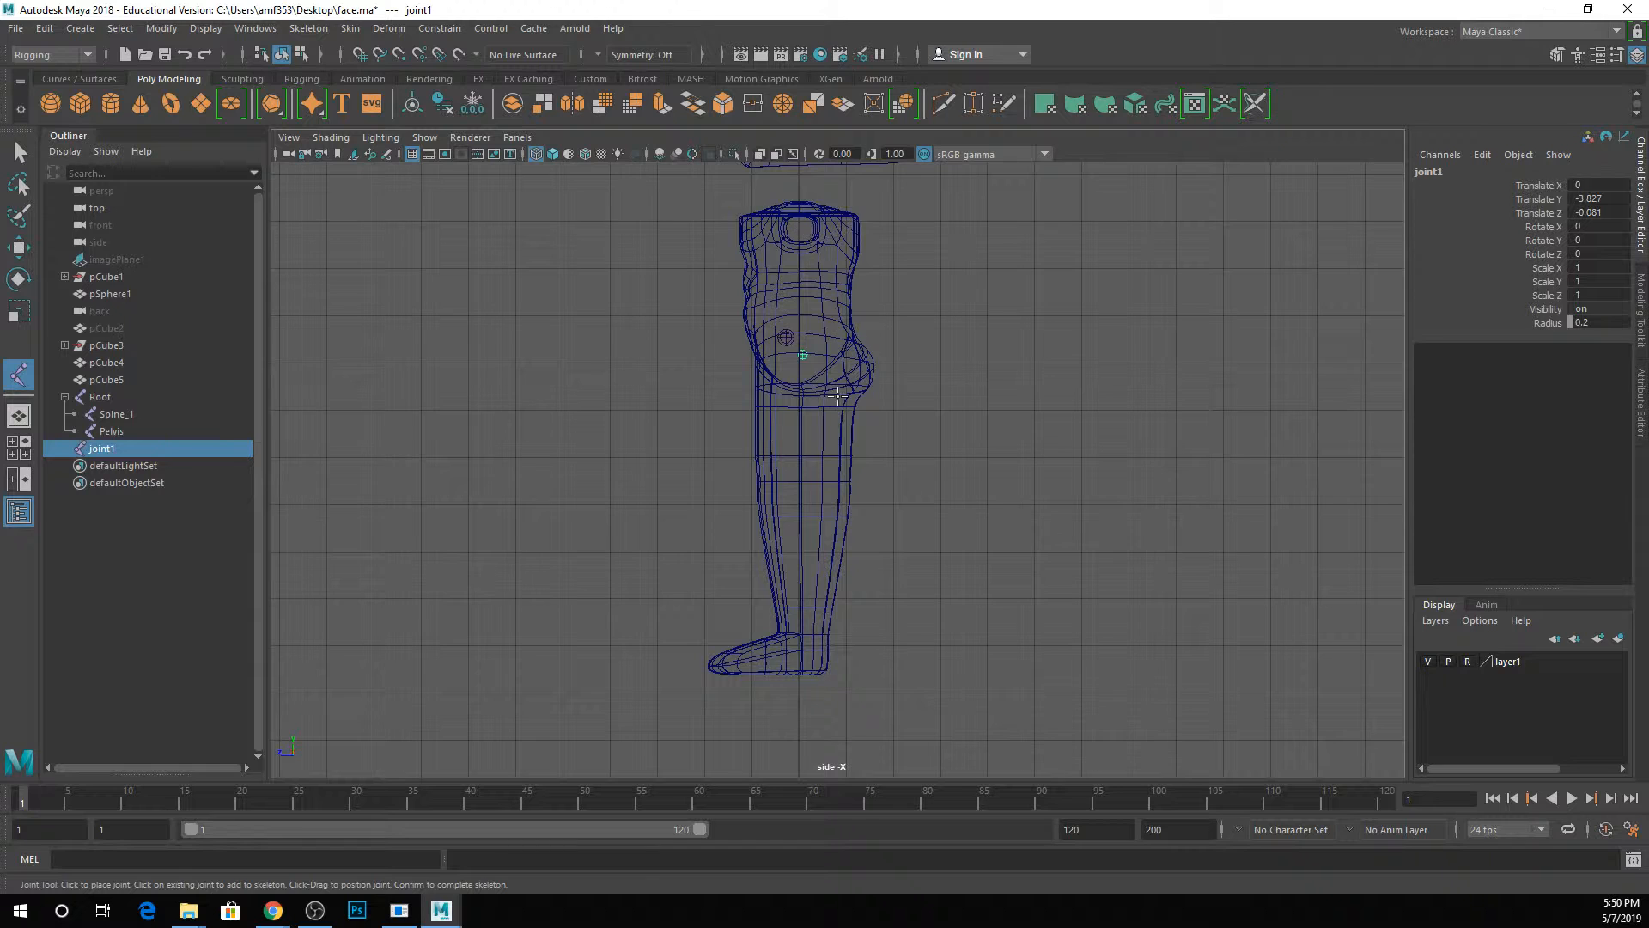
{"action": "scroll", "coordinate": [838, 455], "scroll_direction": "up", "scroll_amount": 2}
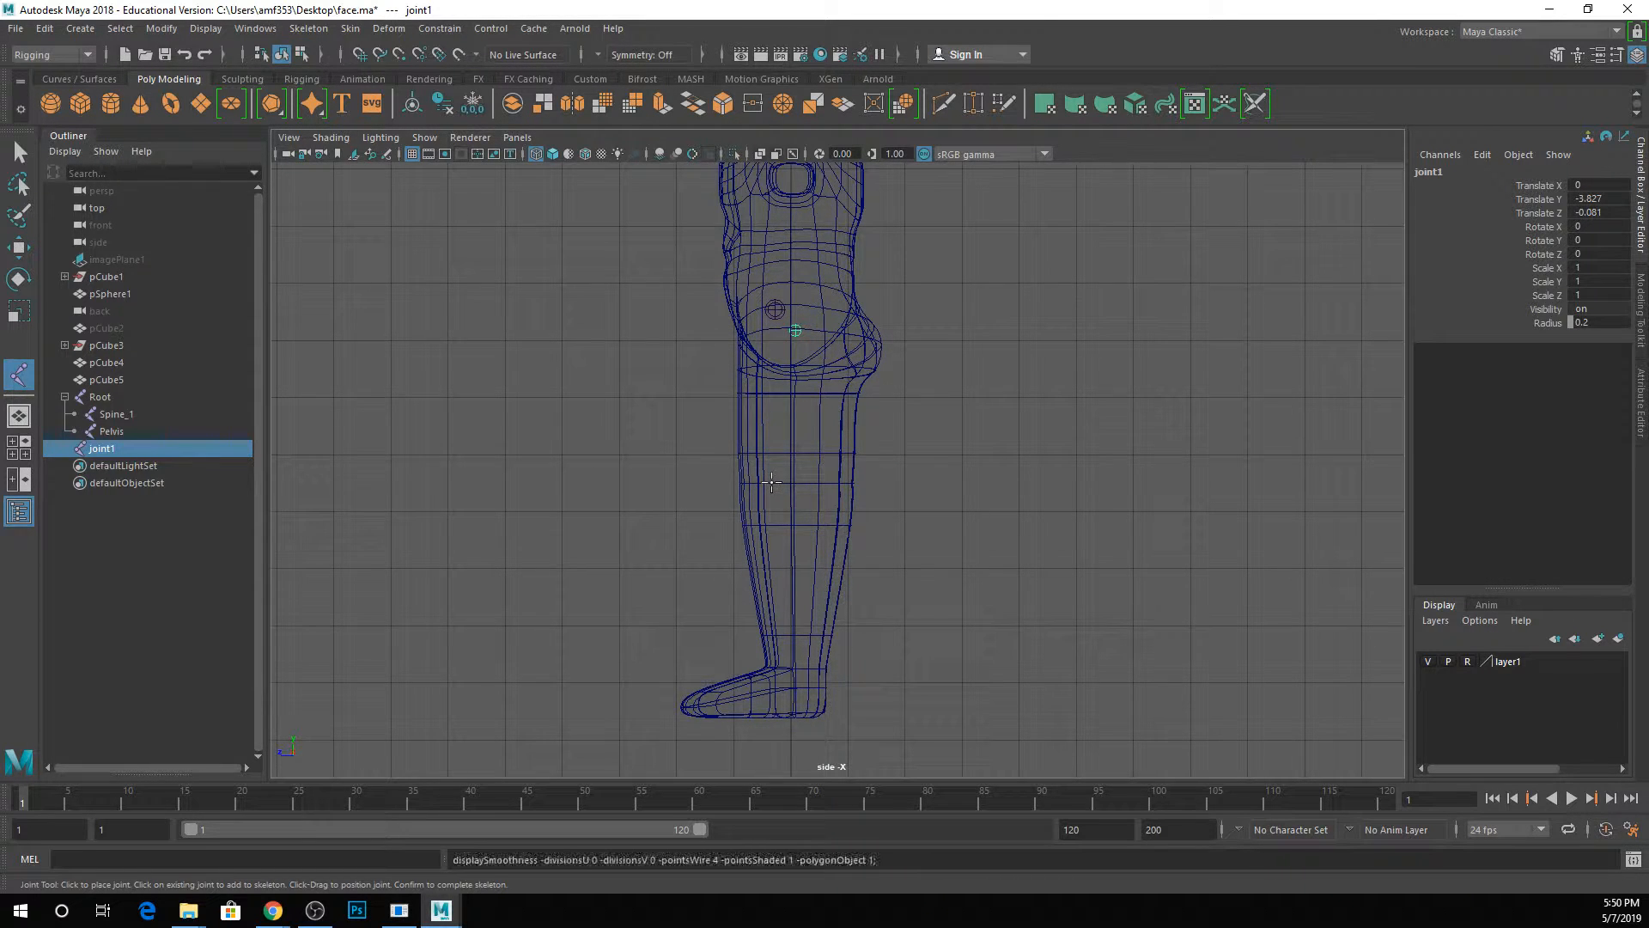
{"action": "scroll", "coordinate": [771, 483], "scroll_direction": "up", "scroll_amount": 2}
{"action": "key", "text": "4"}
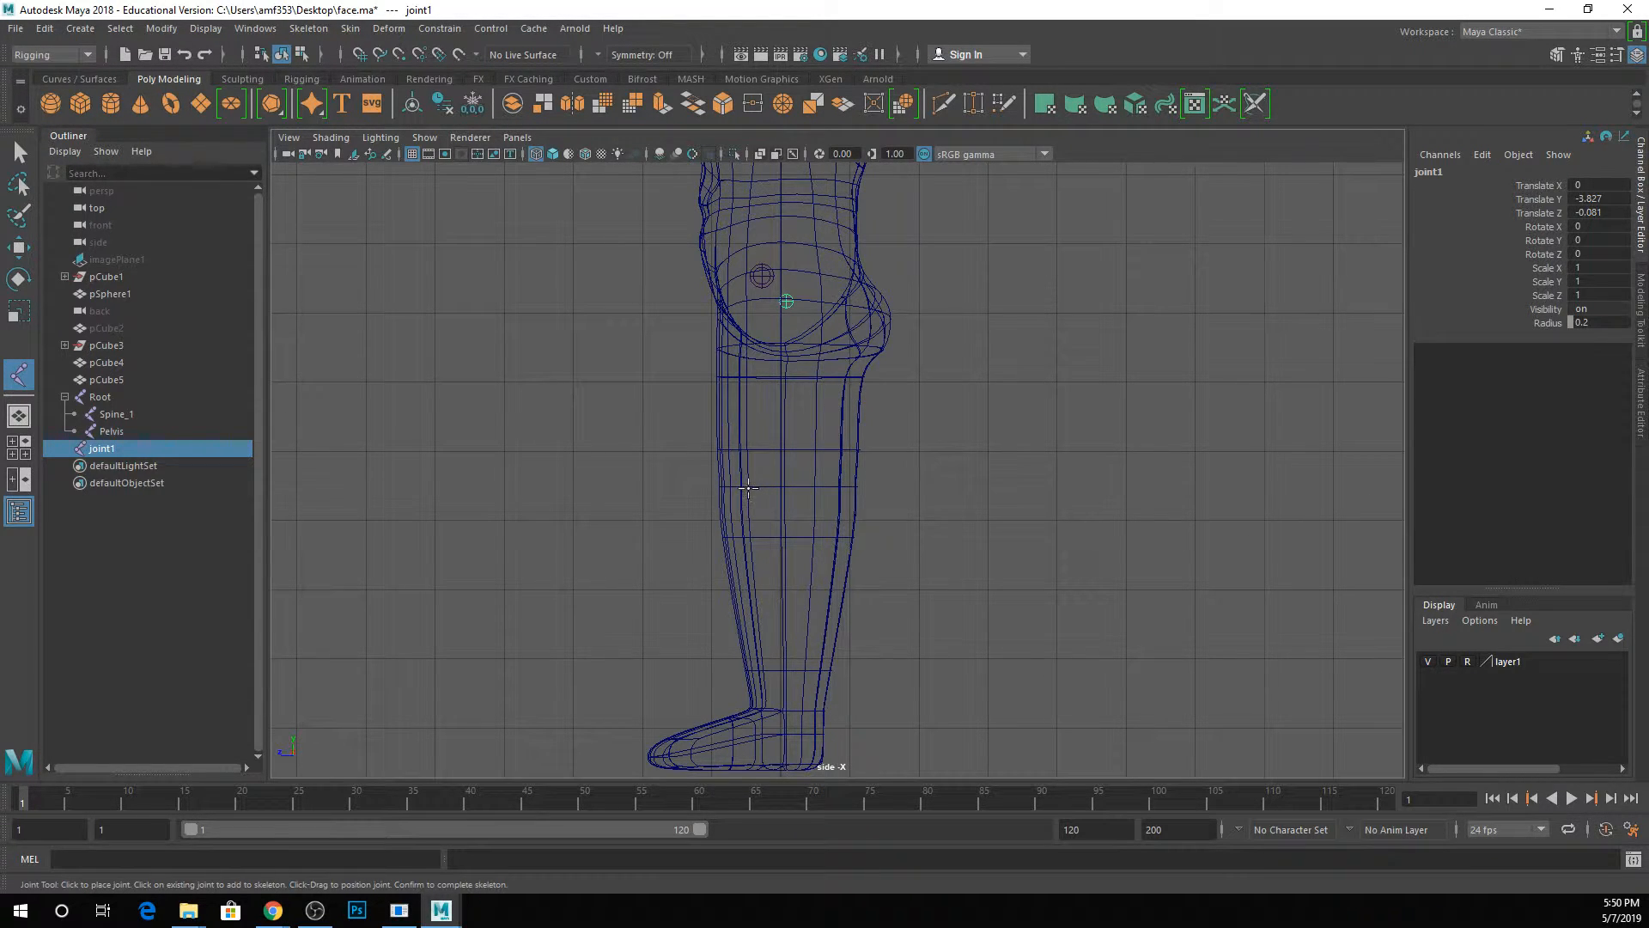
{"action": "left_click", "coordinate": [756, 487]}
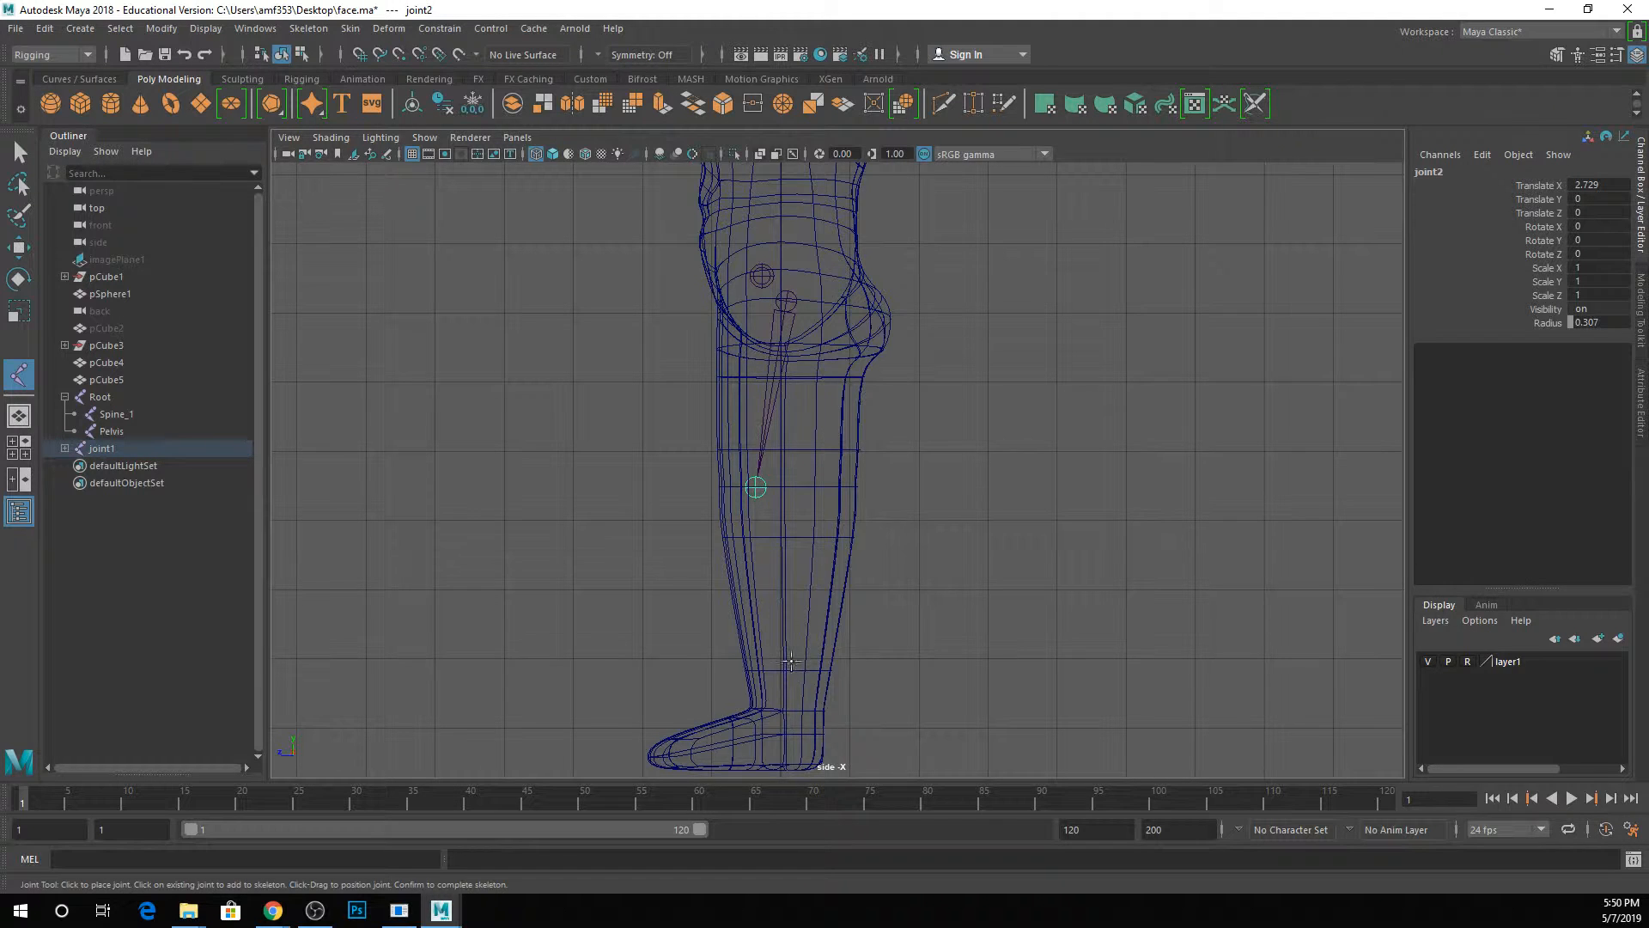
Add an ankle joint about 3.28 units from the knee and a joint in the forefoot, and finish the leg chain.
{"action": "middle_click_drag", "start_coordinate": [790, 662], "coordinate": [791, 541], "text": "alt"}
{"action": "left_click", "coordinate": [787, 603]}
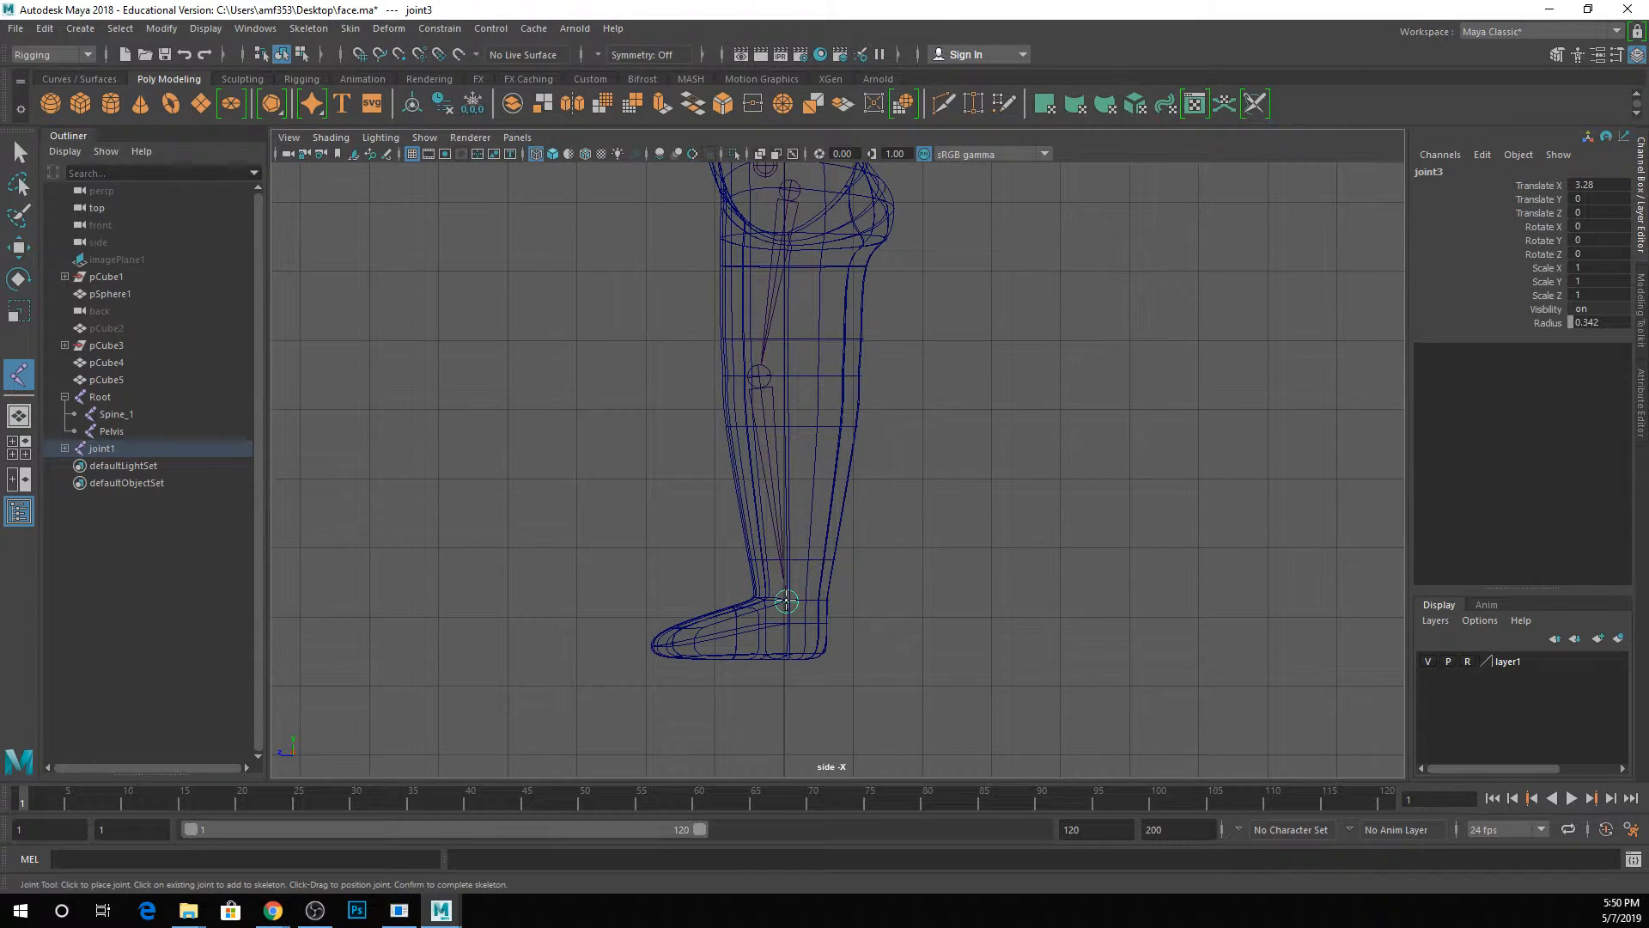
{"action": "left_click", "coordinate": [722, 636]}
{"action": "key", "text": "q"}
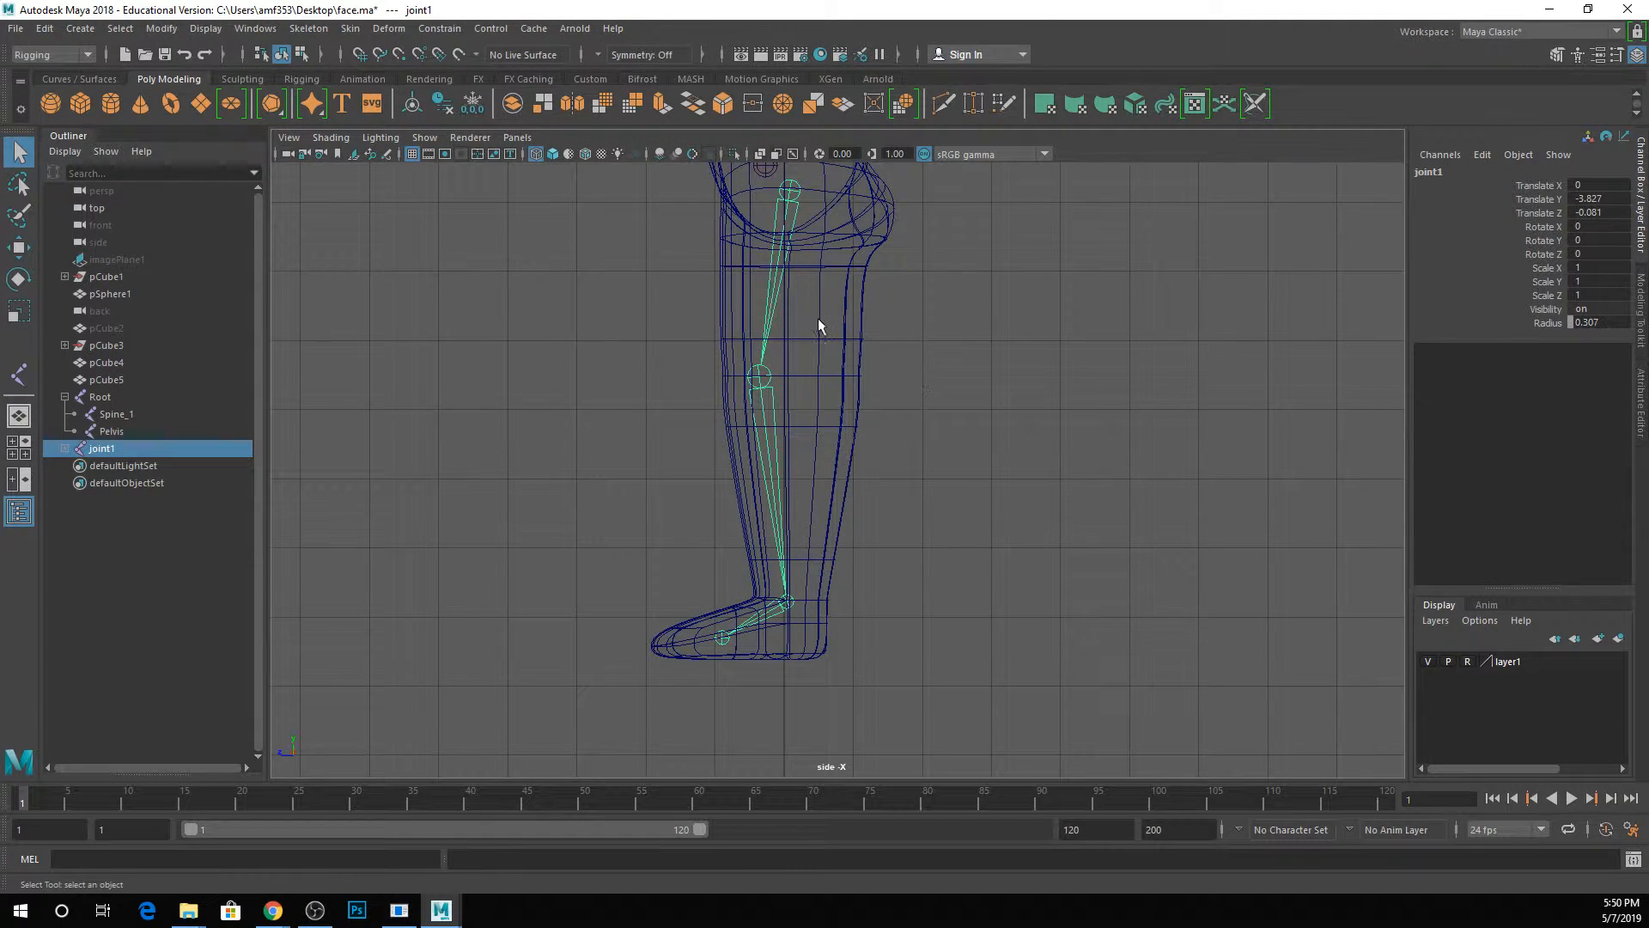
Move the leg joint chain sideways into the character's left leg, to about X 0.783, and display the scene in wireframe.
{"action": "middle_click_drag", "start_coordinate": [816, 311], "coordinate": [815, 409], "text": "alt"}
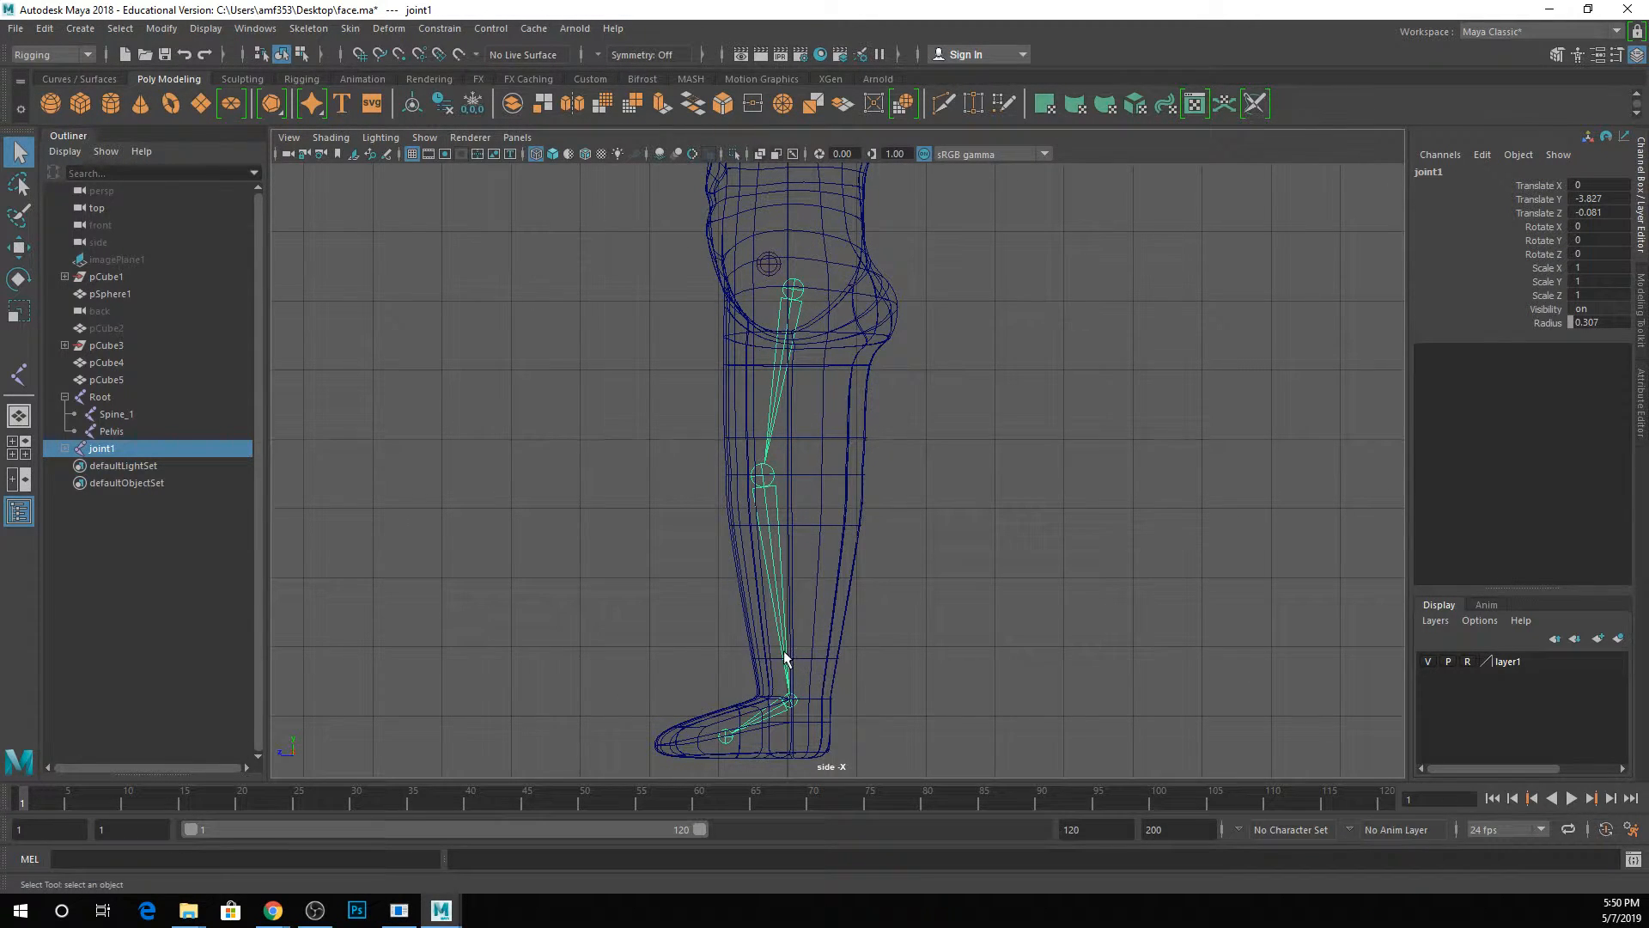
{"action": "key", "text": "space"}
{"action": "key", "text": "space"}
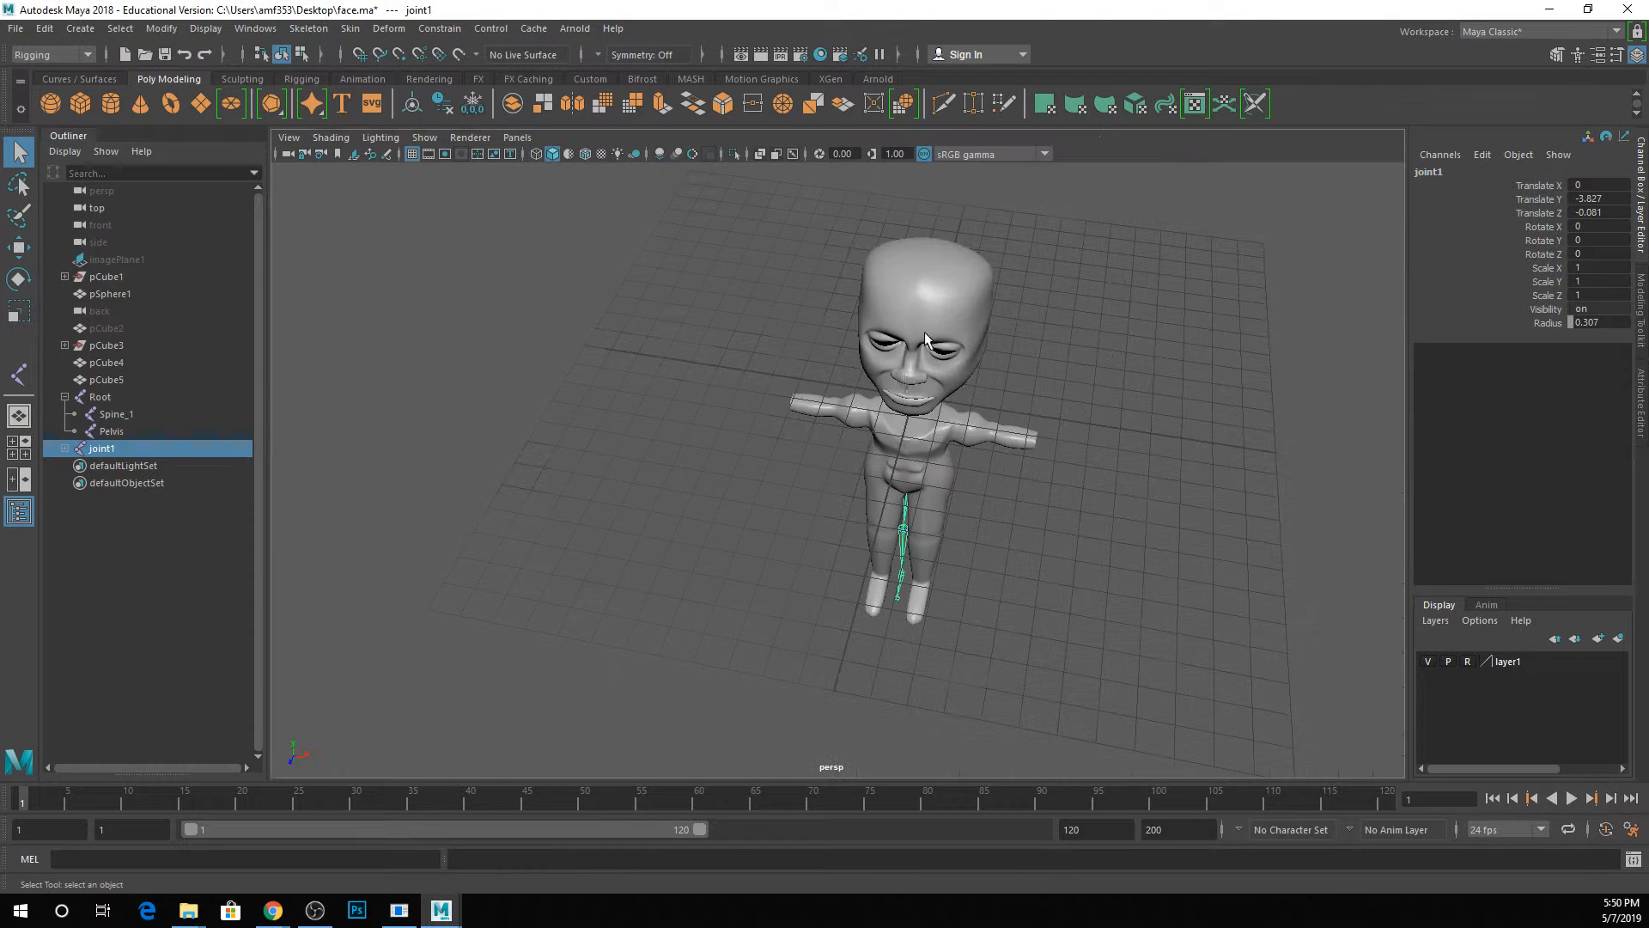
{"action": "left_click_drag", "start_coordinate": [858, 545], "coordinate": [873, 479], "text": "alt"}
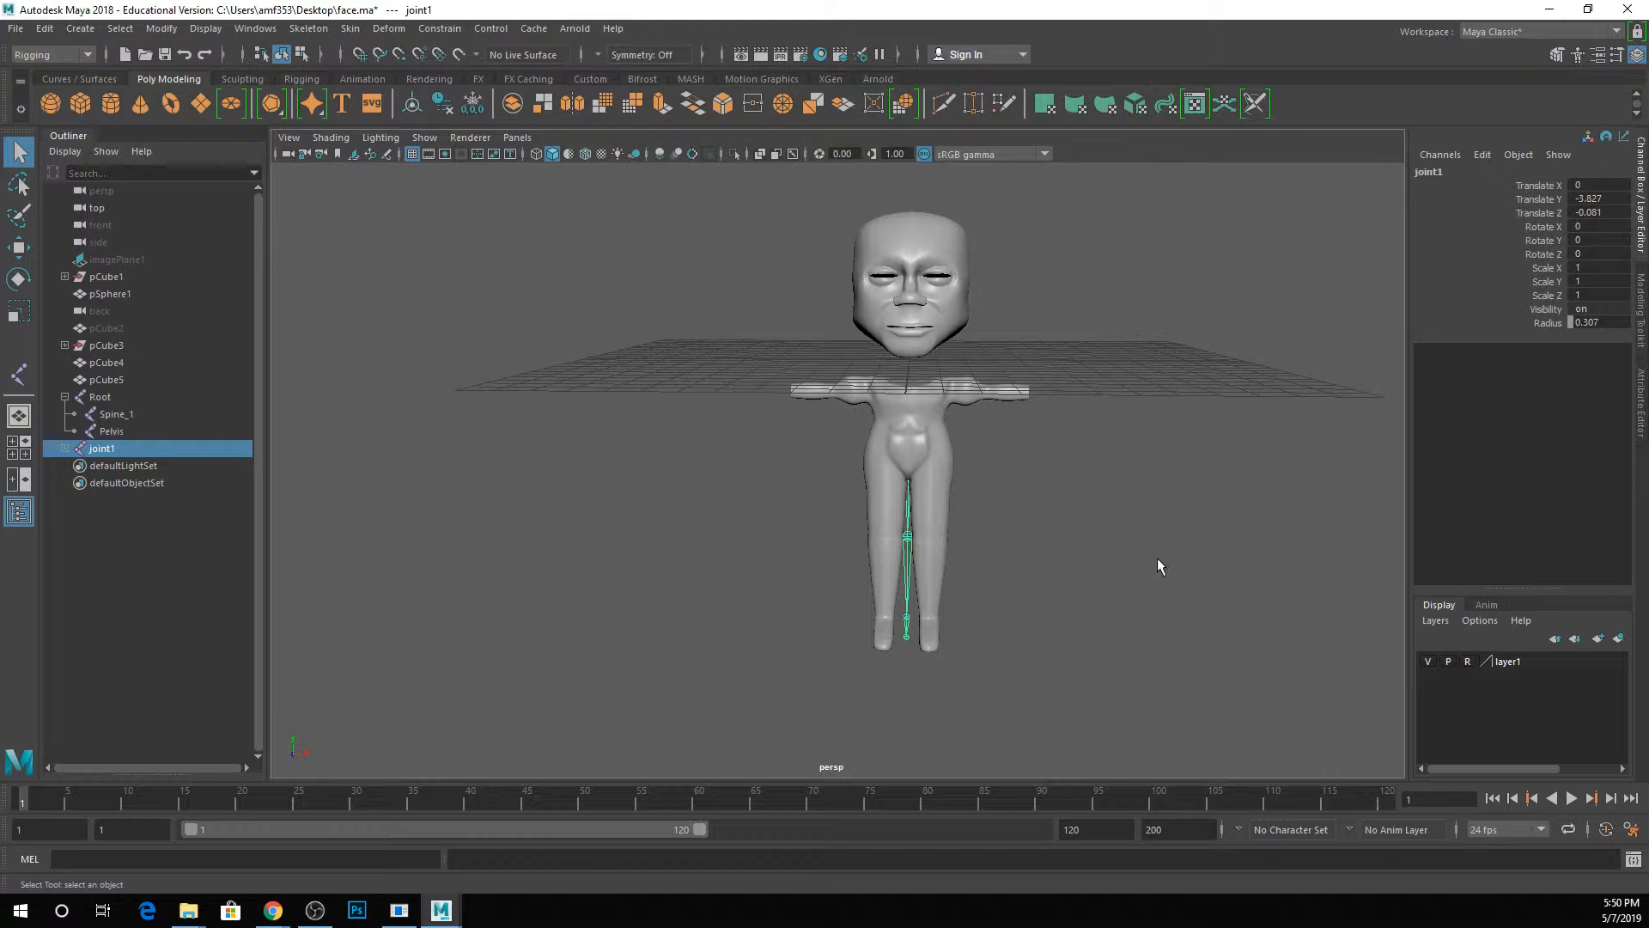
{"action": "scroll", "coordinate": [1158, 550], "scroll_direction": "up", "scroll_amount": 5}
{"action": "middle_click_drag", "start_coordinate": [1157, 548], "coordinate": [968, 448], "text": "alt"}
{"action": "left_click_drag", "start_coordinate": [883, 475], "coordinate": [887, 490], "text": "alt"}
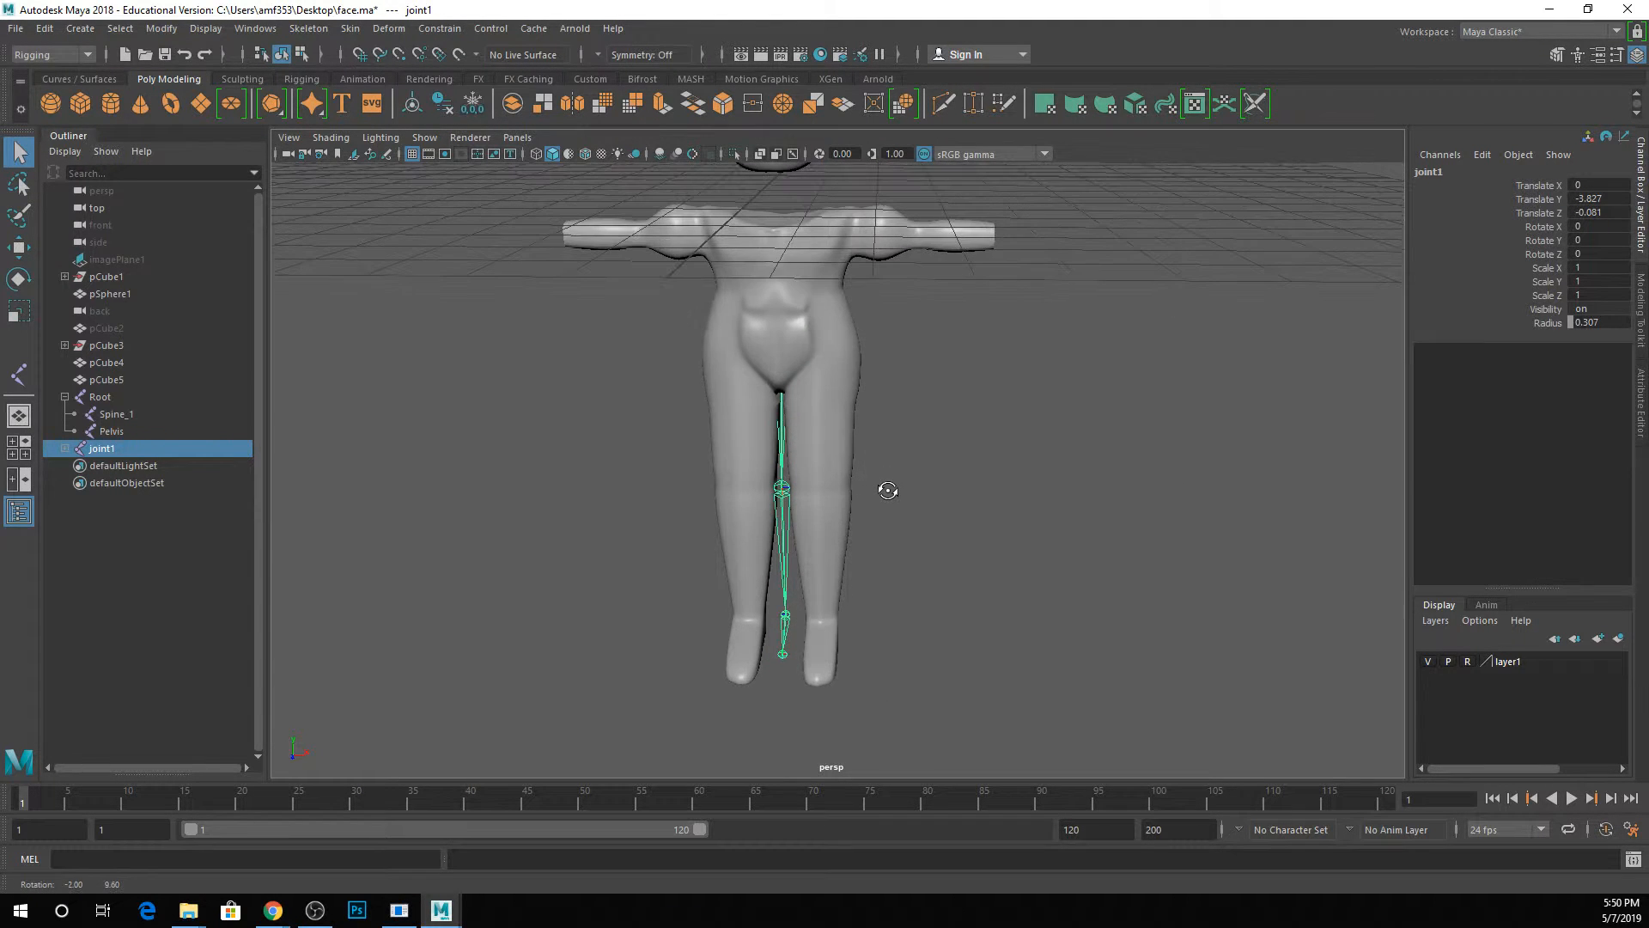
{"action": "key", "text": "space"}
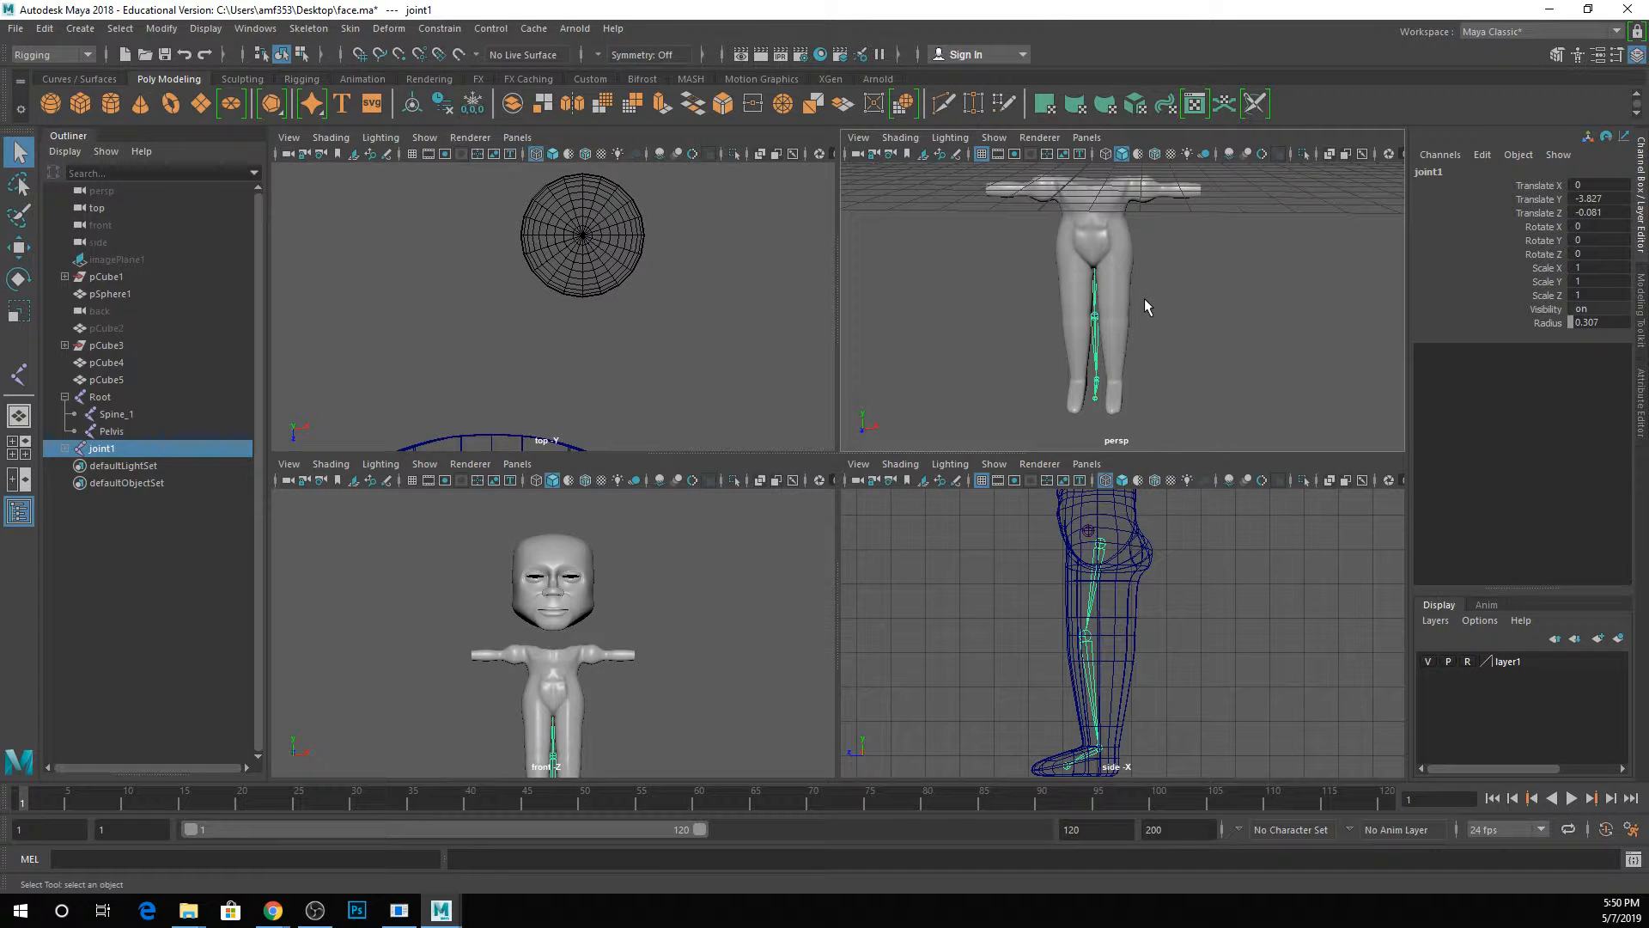
{"action": "key", "text": "space"}
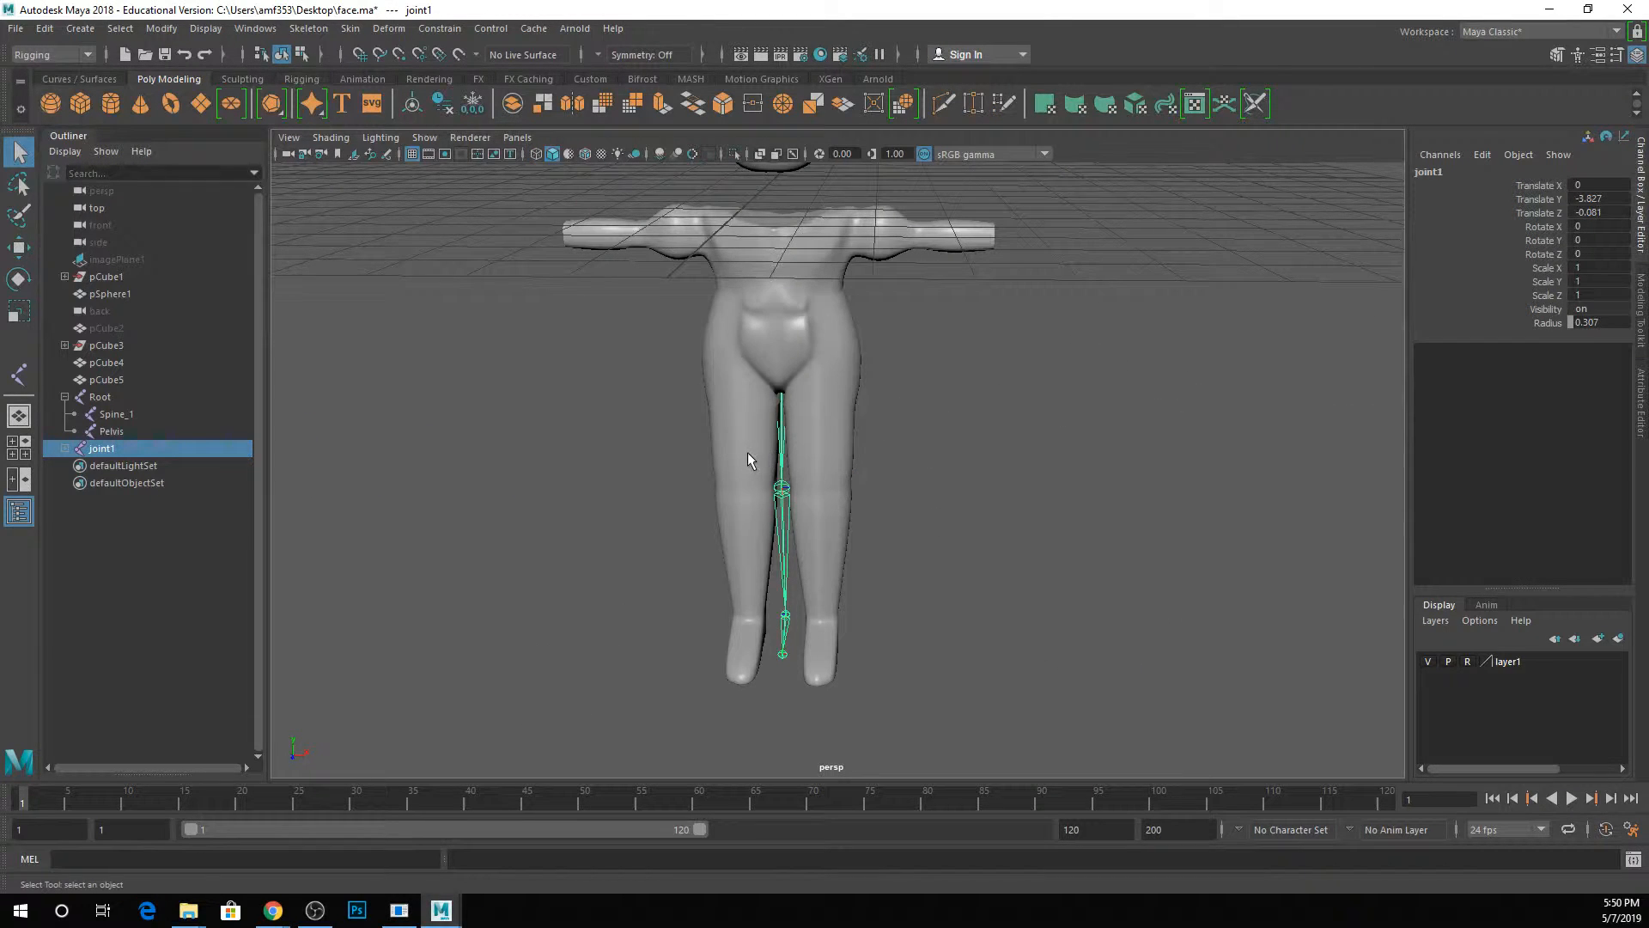
{"action": "key", "text": "w"}
{"action": "left_click_drag", "start_coordinate": [815, 359], "coordinate": [879, 359]}
{"action": "key", "text": "4"}
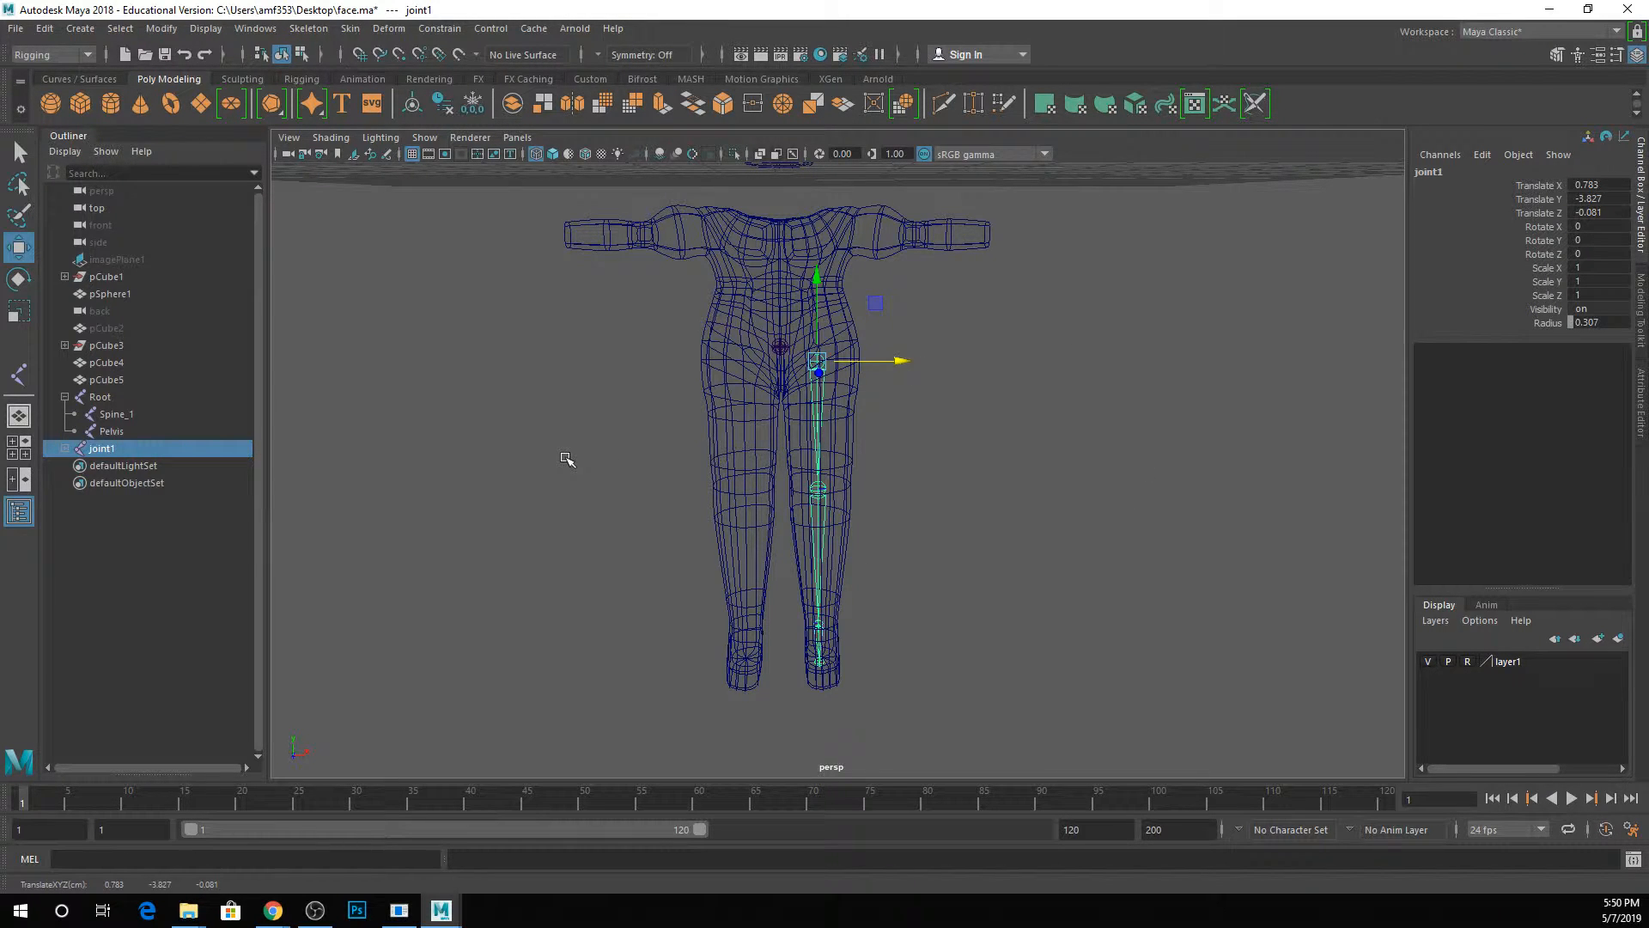
Draw a loose chain of four joints on the grid beside the character with the Joint tool and finish it.
{"action": "left_click", "coordinate": [327, 34]}
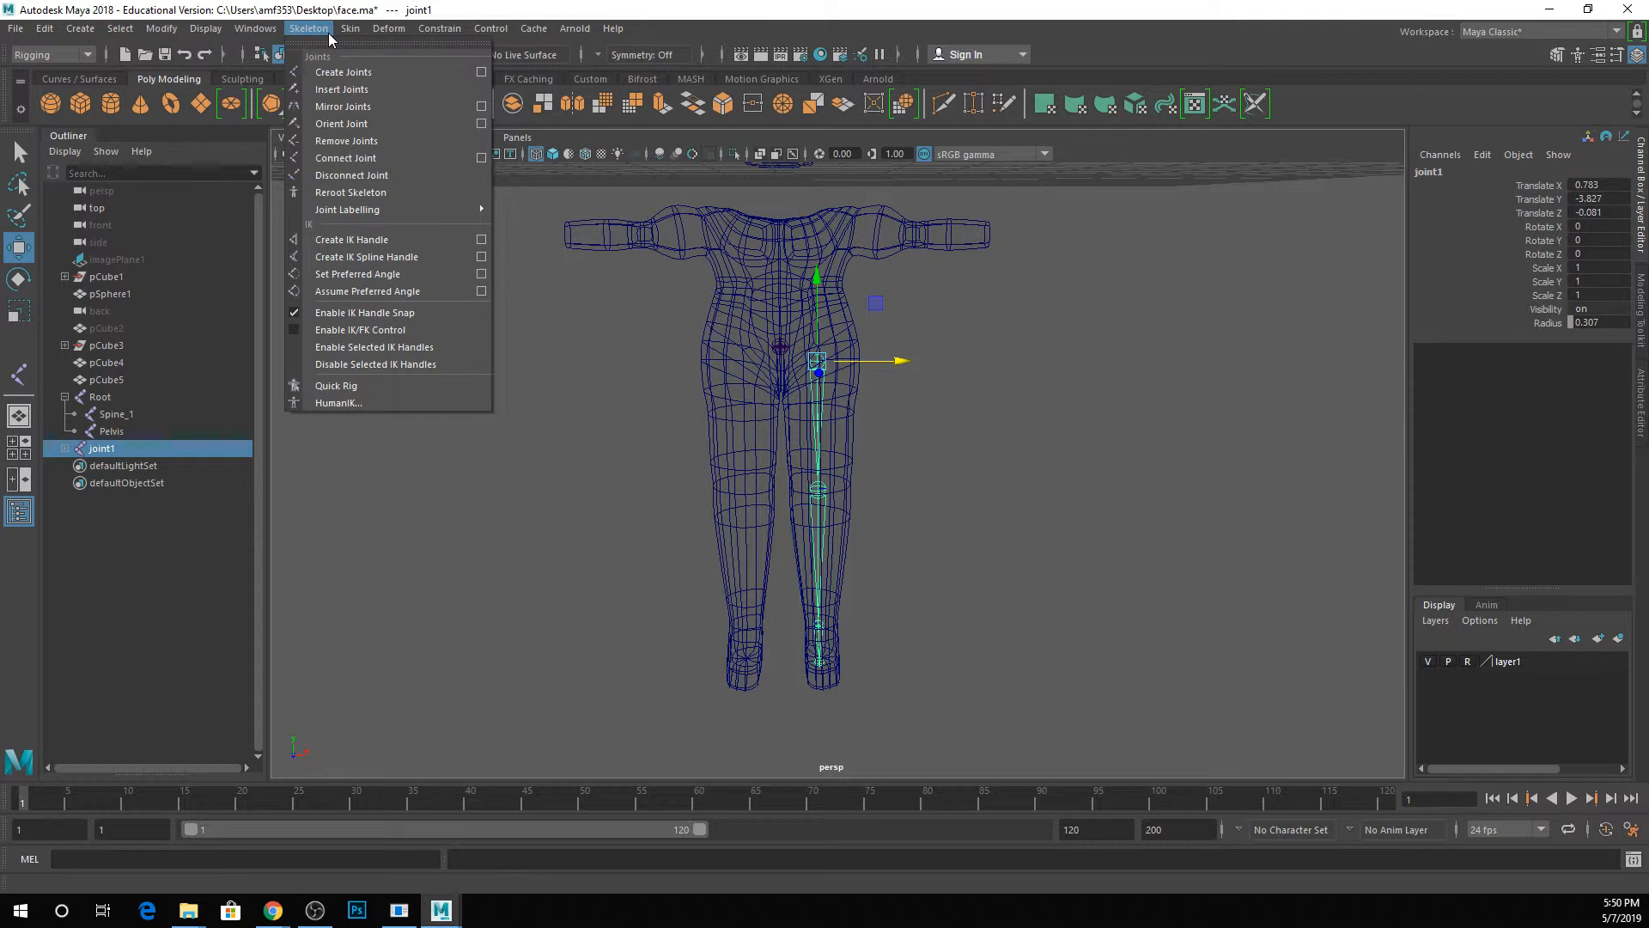
{"action": "mouse_move", "coordinate": [343, 34]}
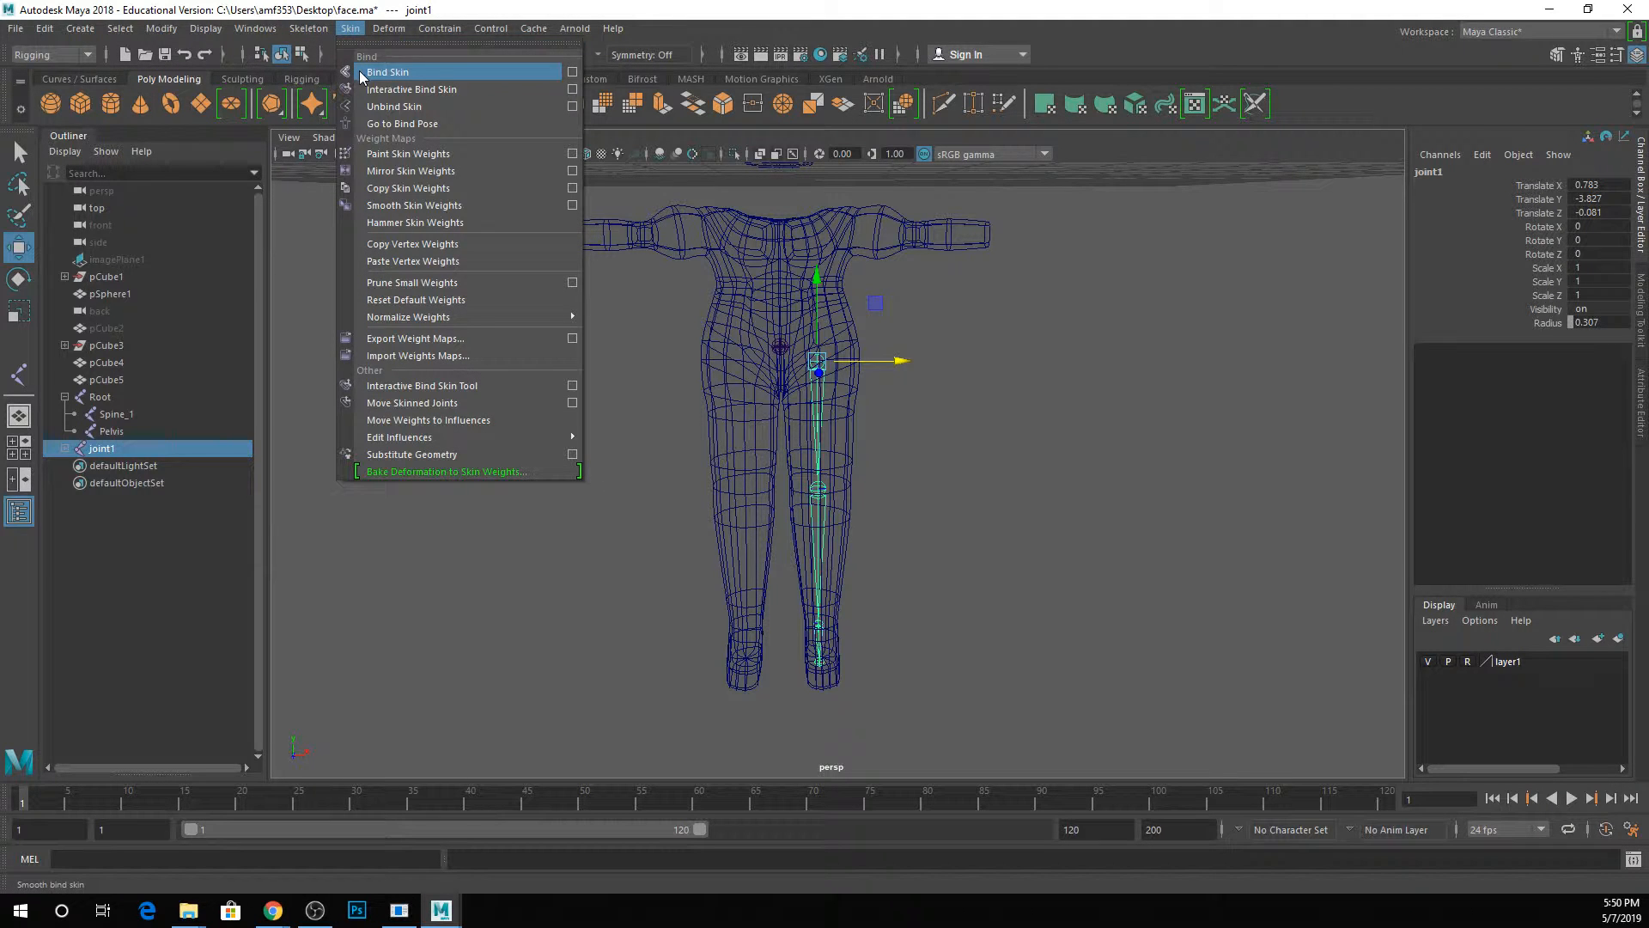
{"action": "left_click", "coordinate": [324, 73]}
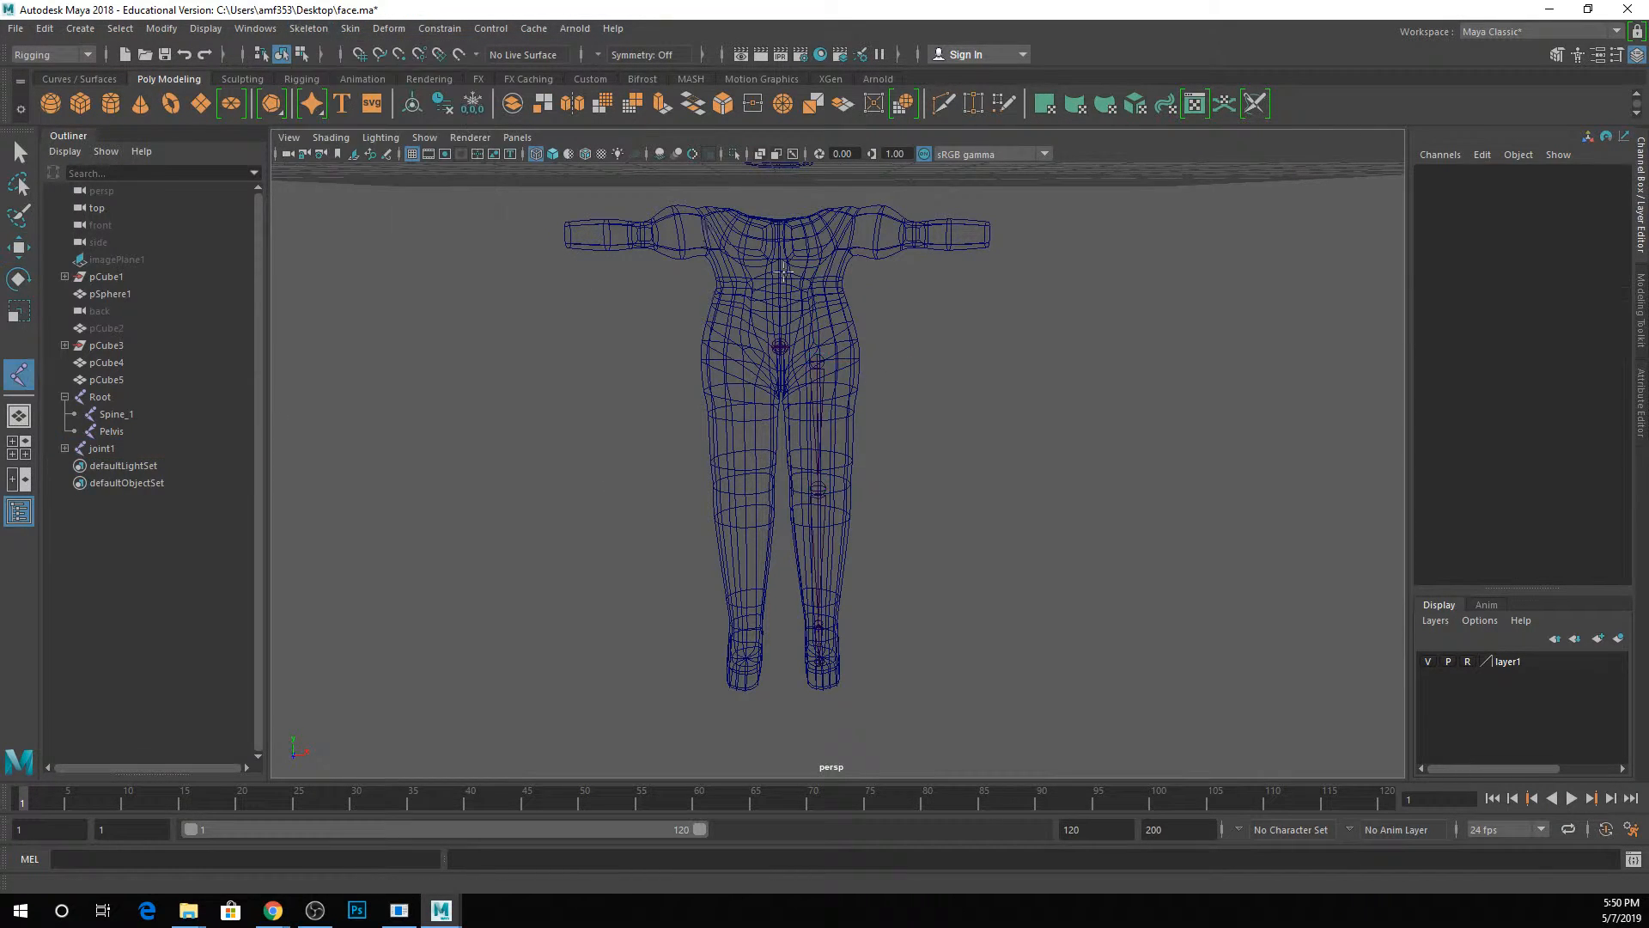
{"action": "left_click_drag", "start_coordinate": [898, 236], "coordinate": [880, 340], "text": "alt"}
{"action": "left_click", "coordinate": [1075, 409]}
{"action": "left_click", "coordinate": [1264, 309]}
{"action": "left_click", "coordinate": [1184, 202]}
{"action": "left_click", "coordinate": [1091, 305]}
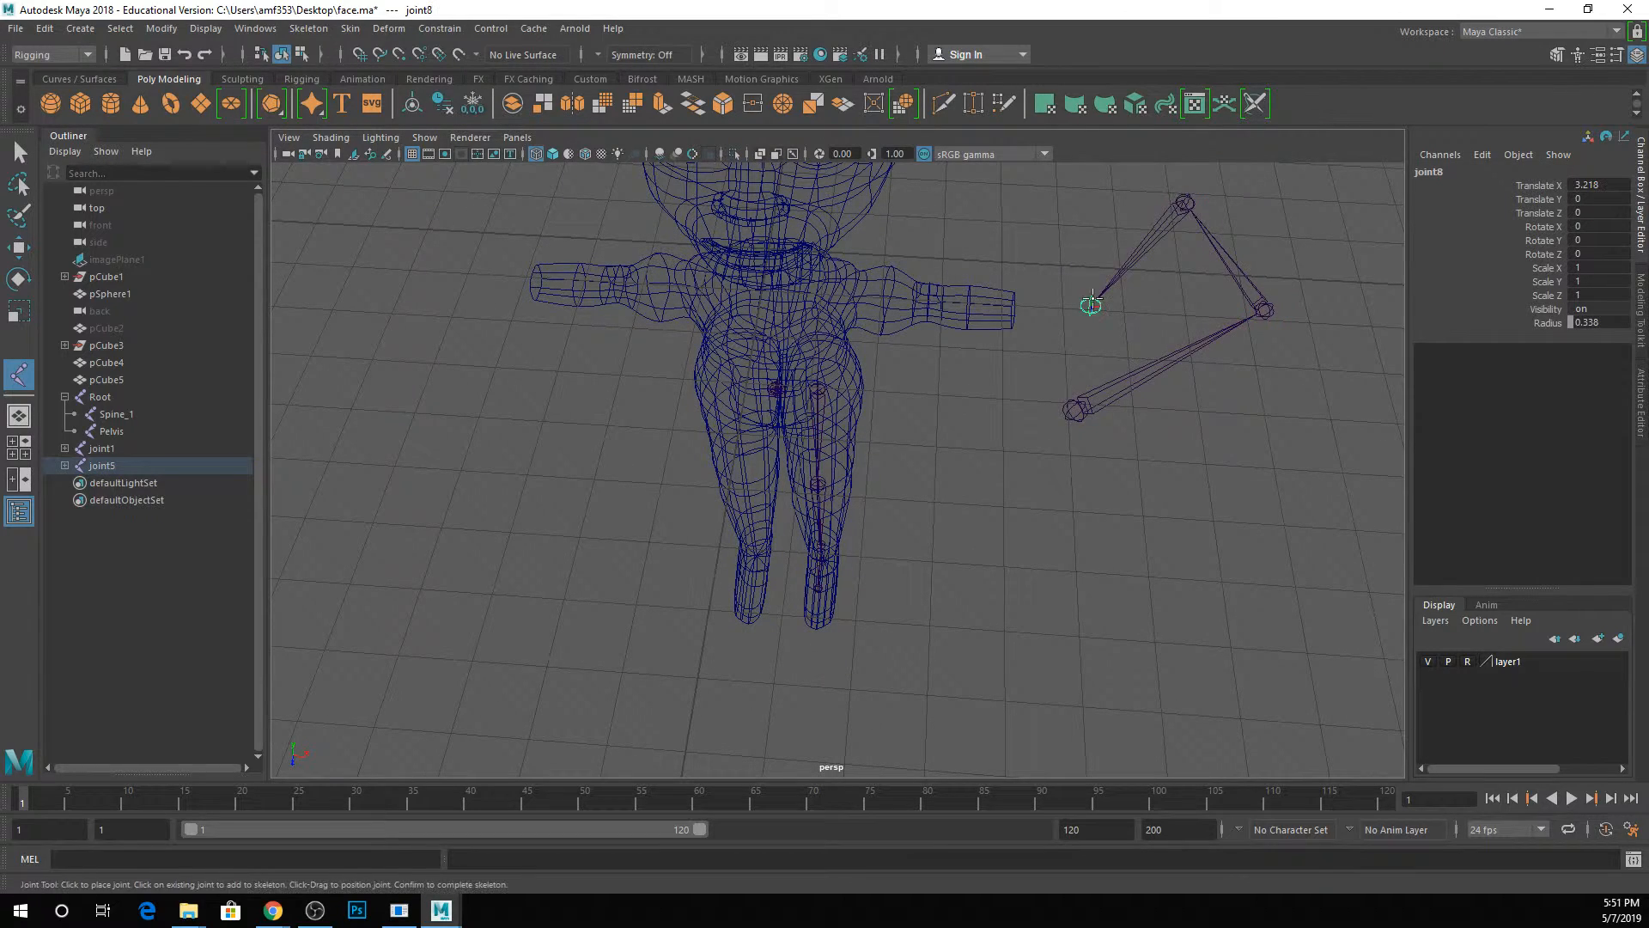
{"action": "key", "text": "Return"}
{"action": "key", "text": "w"}
{"action": "left_click_drag", "start_coordinate": [1096, 302], "coordinate": [945, 442], "text": "alt"}
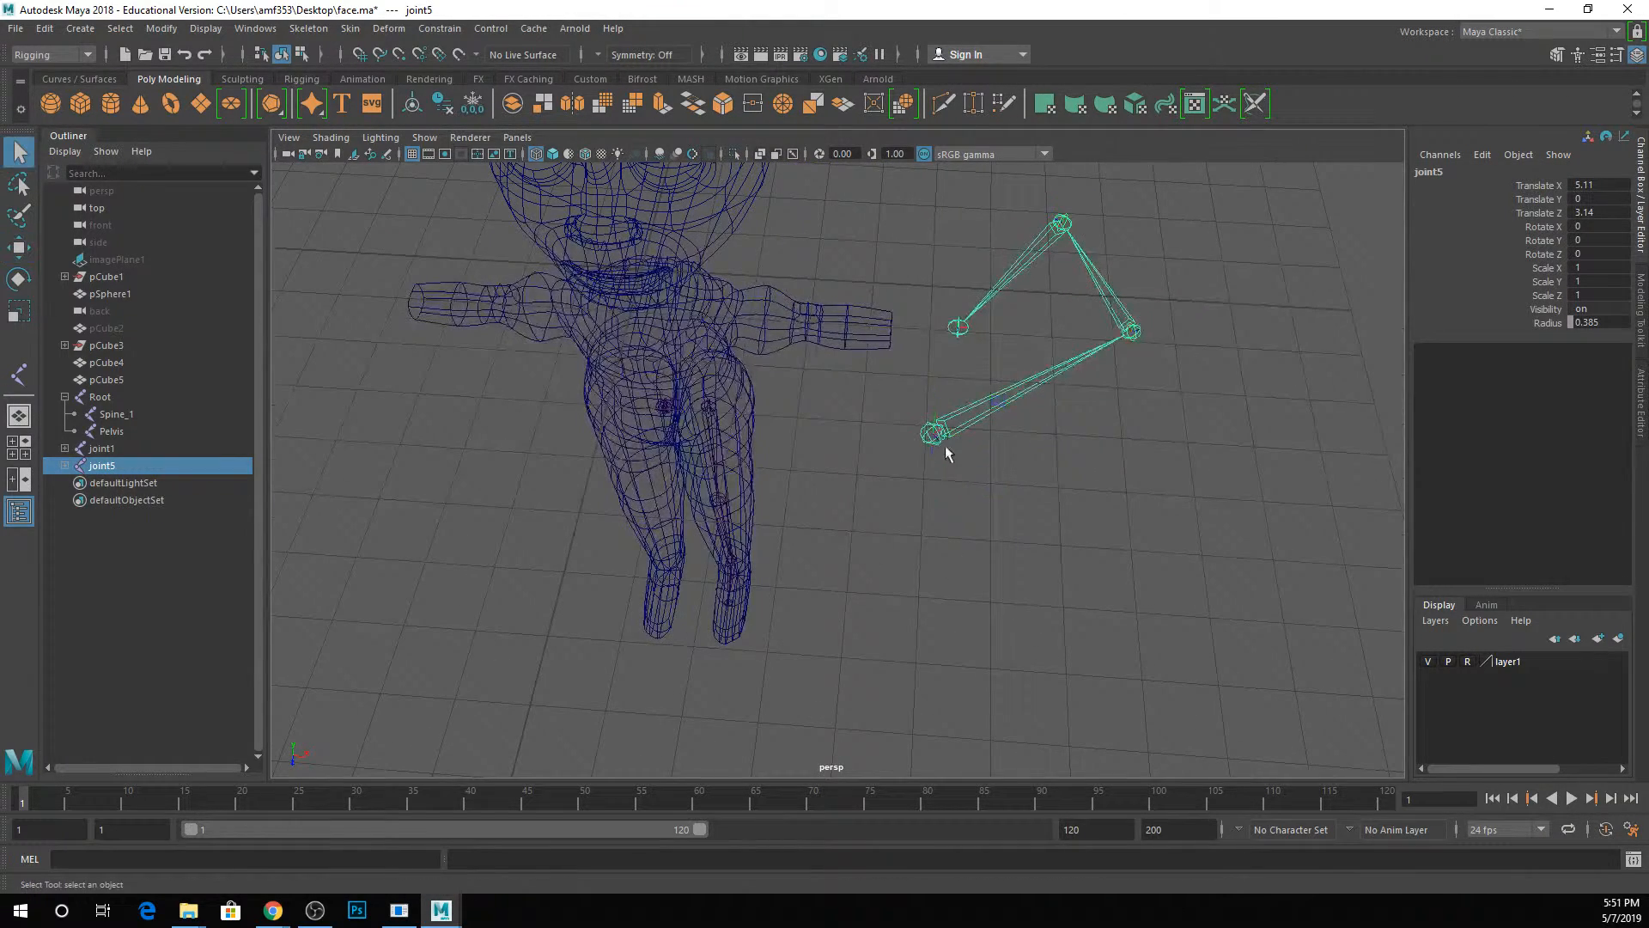
Try moving the second joint of the loose chain away from its parent, and undo the move.
{"action": "key", "text": "q"}
{"action": "left_click", "coordinate": [1125, 333]}
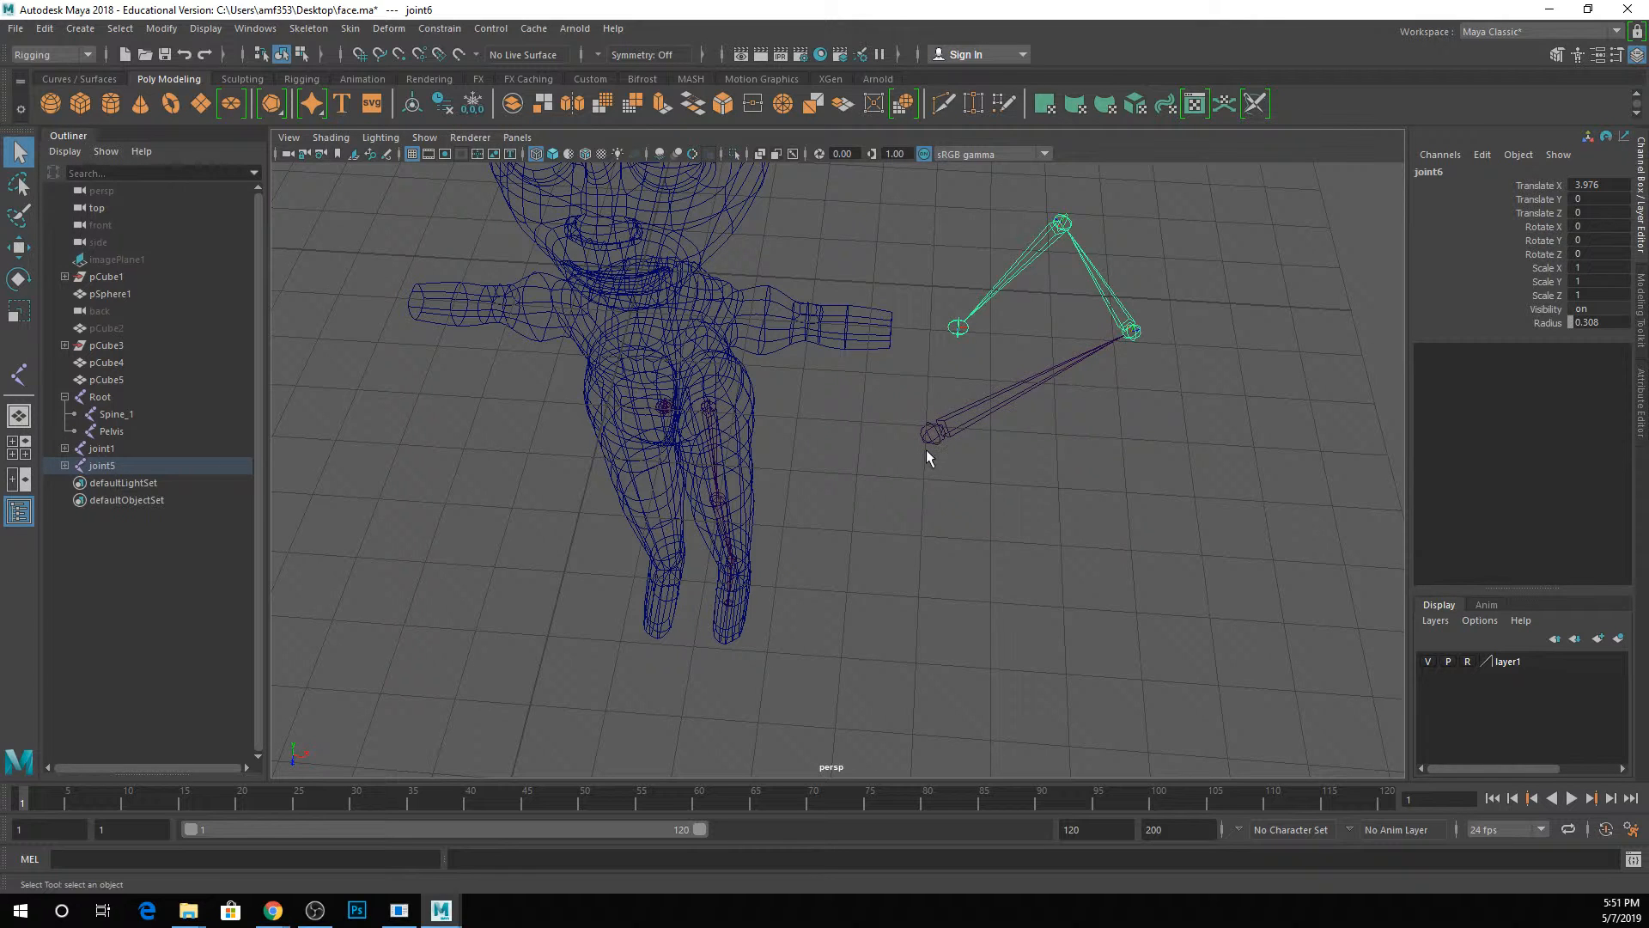
{"action": "key", "text": "w"}
{"action": "left_click_drag", "start_coordinate": [1130, 333], "coordinate": [1439, 342]}
{"action": "key", "text": "ctrl+z"}
{"action": "key", "text": "ctrl+z"}
{"action": "key", "text": "ctrl+z"}
{"action": "key", "text": "ctrl+z"}
{"action": "key", "text": "ctrl+z"}
{"action": "key", "text": "ctrl+z"}
{"action": "key", "text": "ctrl+z"}
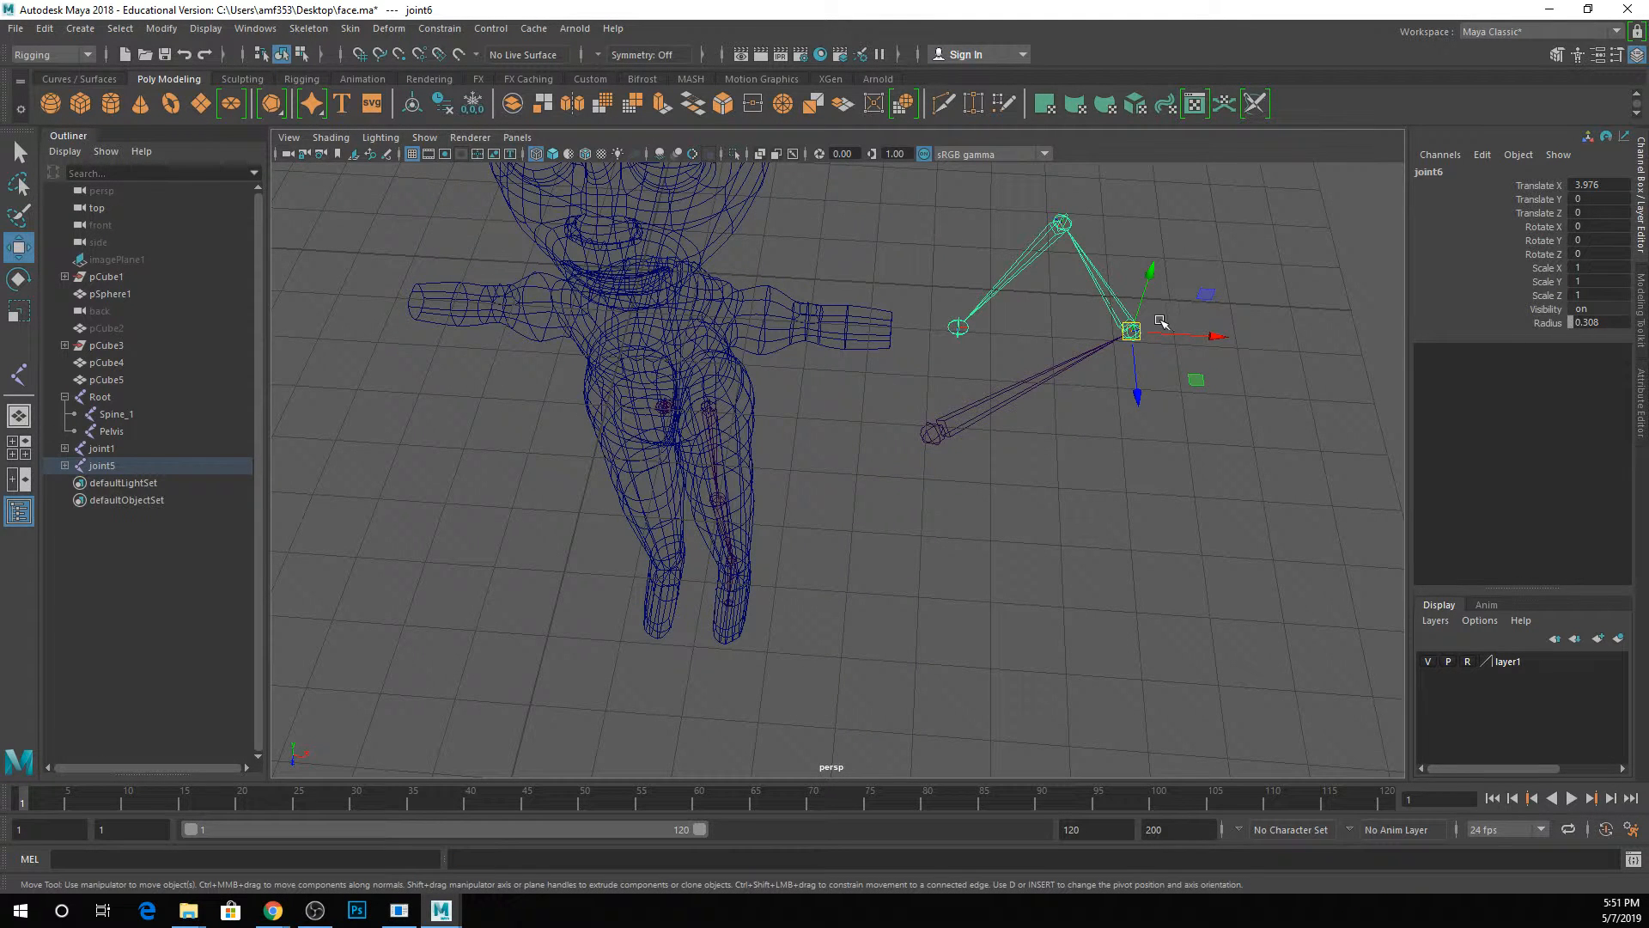
Try rotating the second joint of the loose chain by about 36 degrees around Z, and undo the rotation.
{"action": "key", "text": "e"}
{"action": "left_click_drag", "start_coordinate": [1145, 314], "coordinate": [1151, 375]}
{"action": "key", "text": "ctrl+z"}
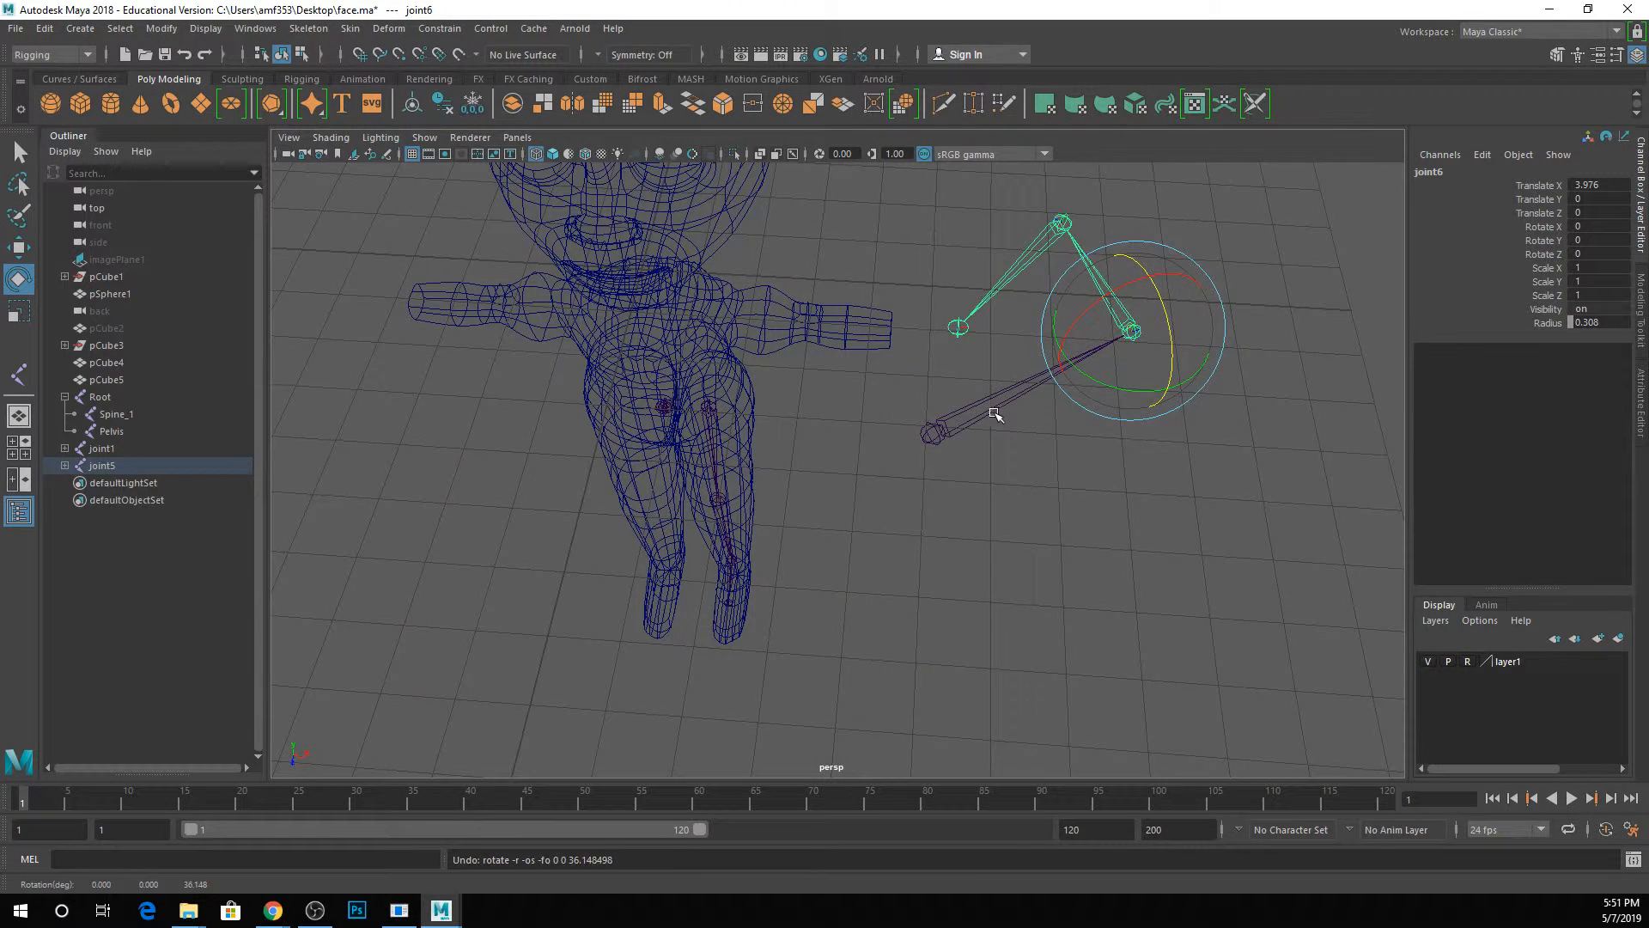
Try rotating the whole loose chain from its first joint, and delete the chain.
{"action": "left_click", "coordinate": [994, 414]}
{"action": "left_click_drag", "start_coordinate": [945, 415], "coordinate": [887, 414]}
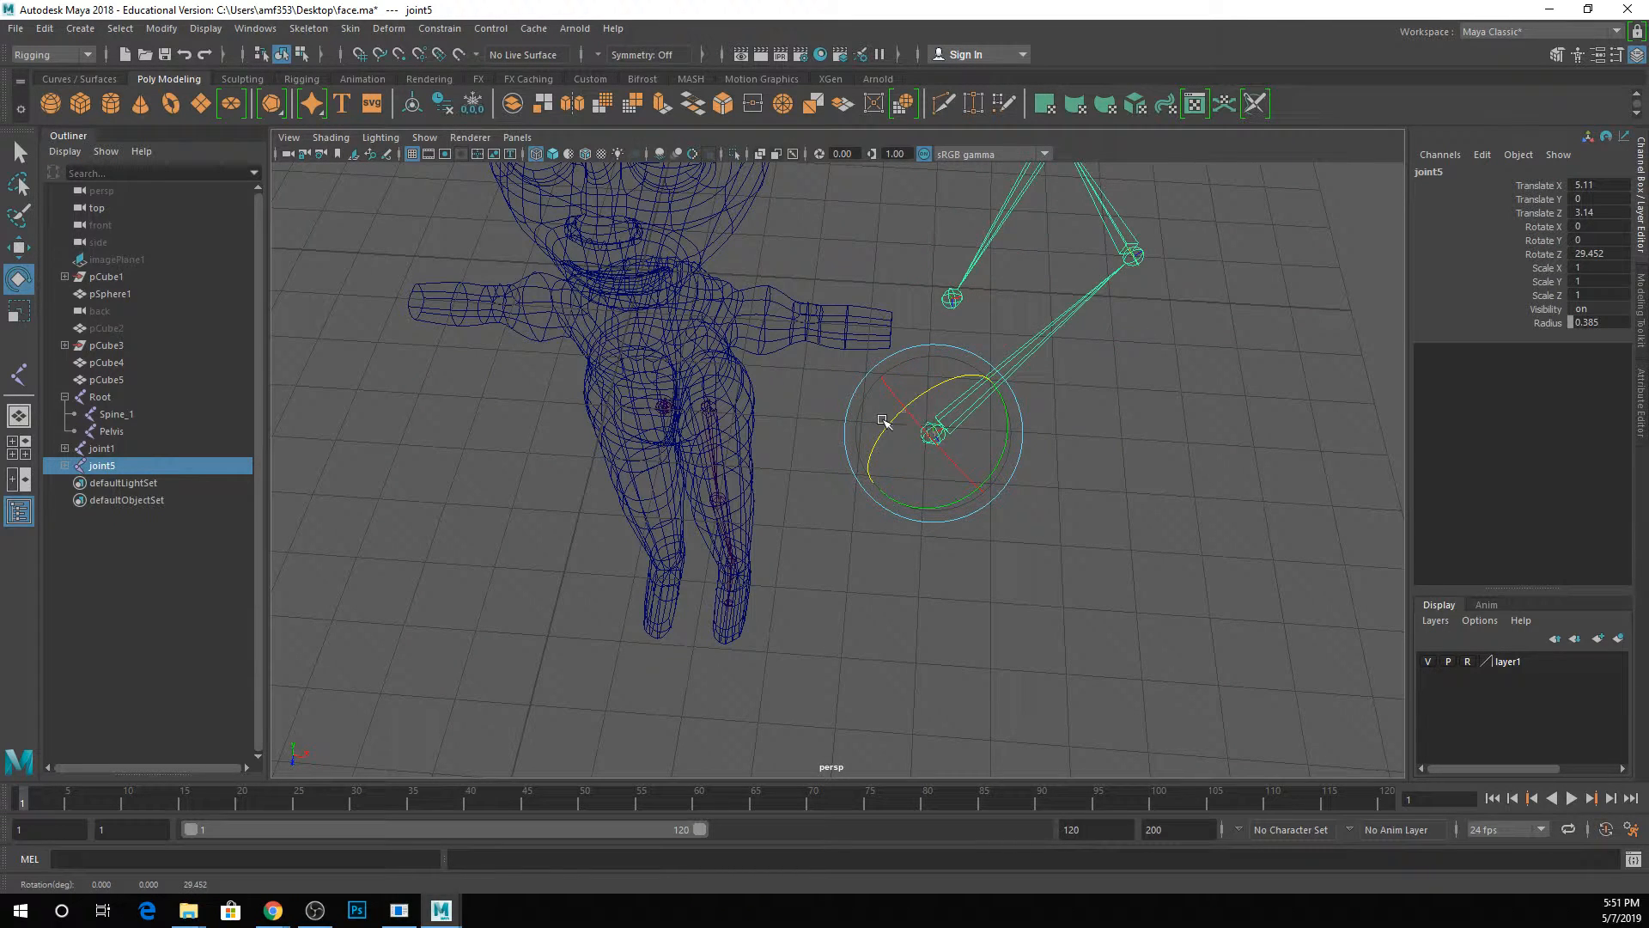
{"action": "left_click_drag", "start_coordinate": [989, 394], "coordinate": [987, 434]}
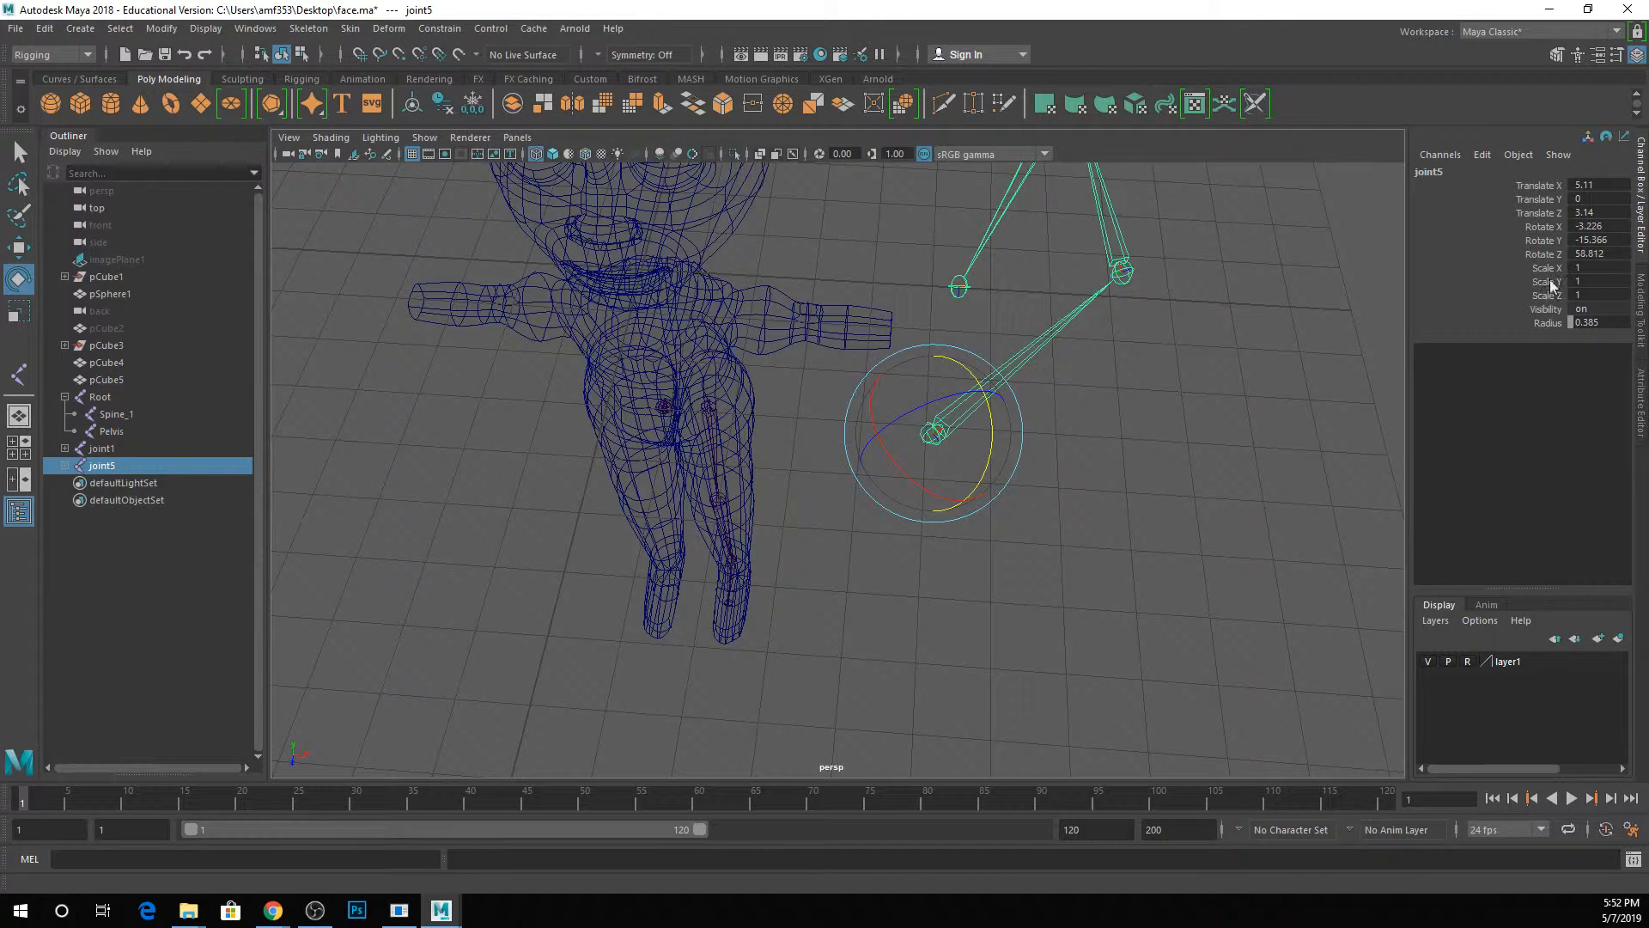
{"action": "key", "text": "Delete"}
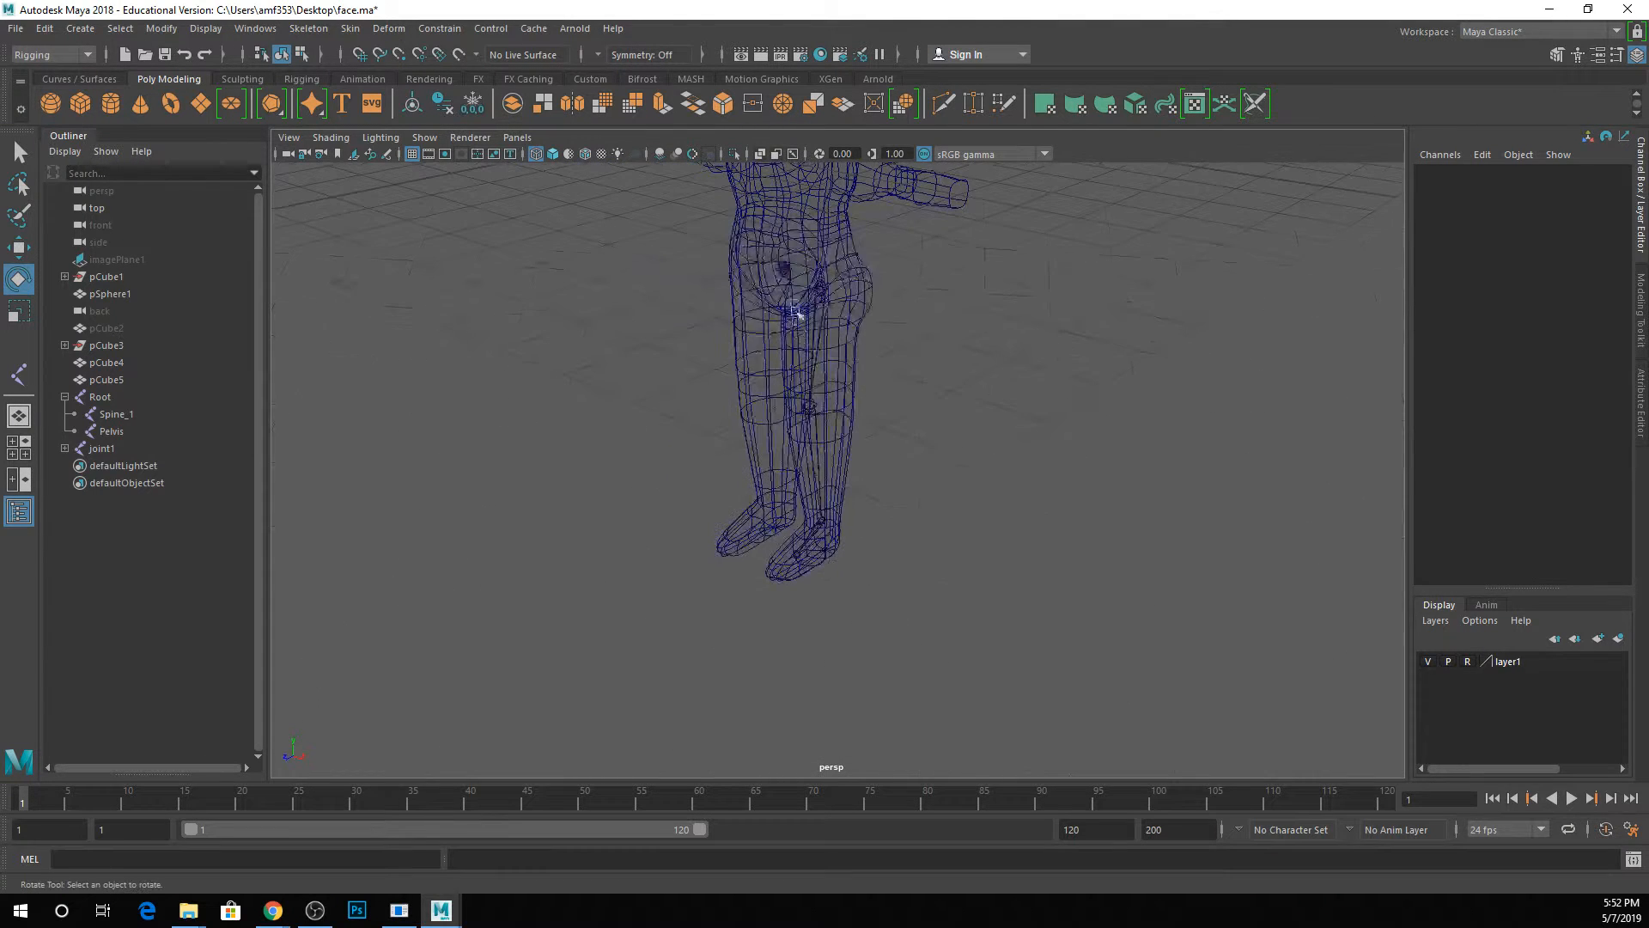
Rename the leg chain's hip joint as L_Hip and its knee joint as L_Knee.
{"action": "left_click", "coordinate": [805, 391]}
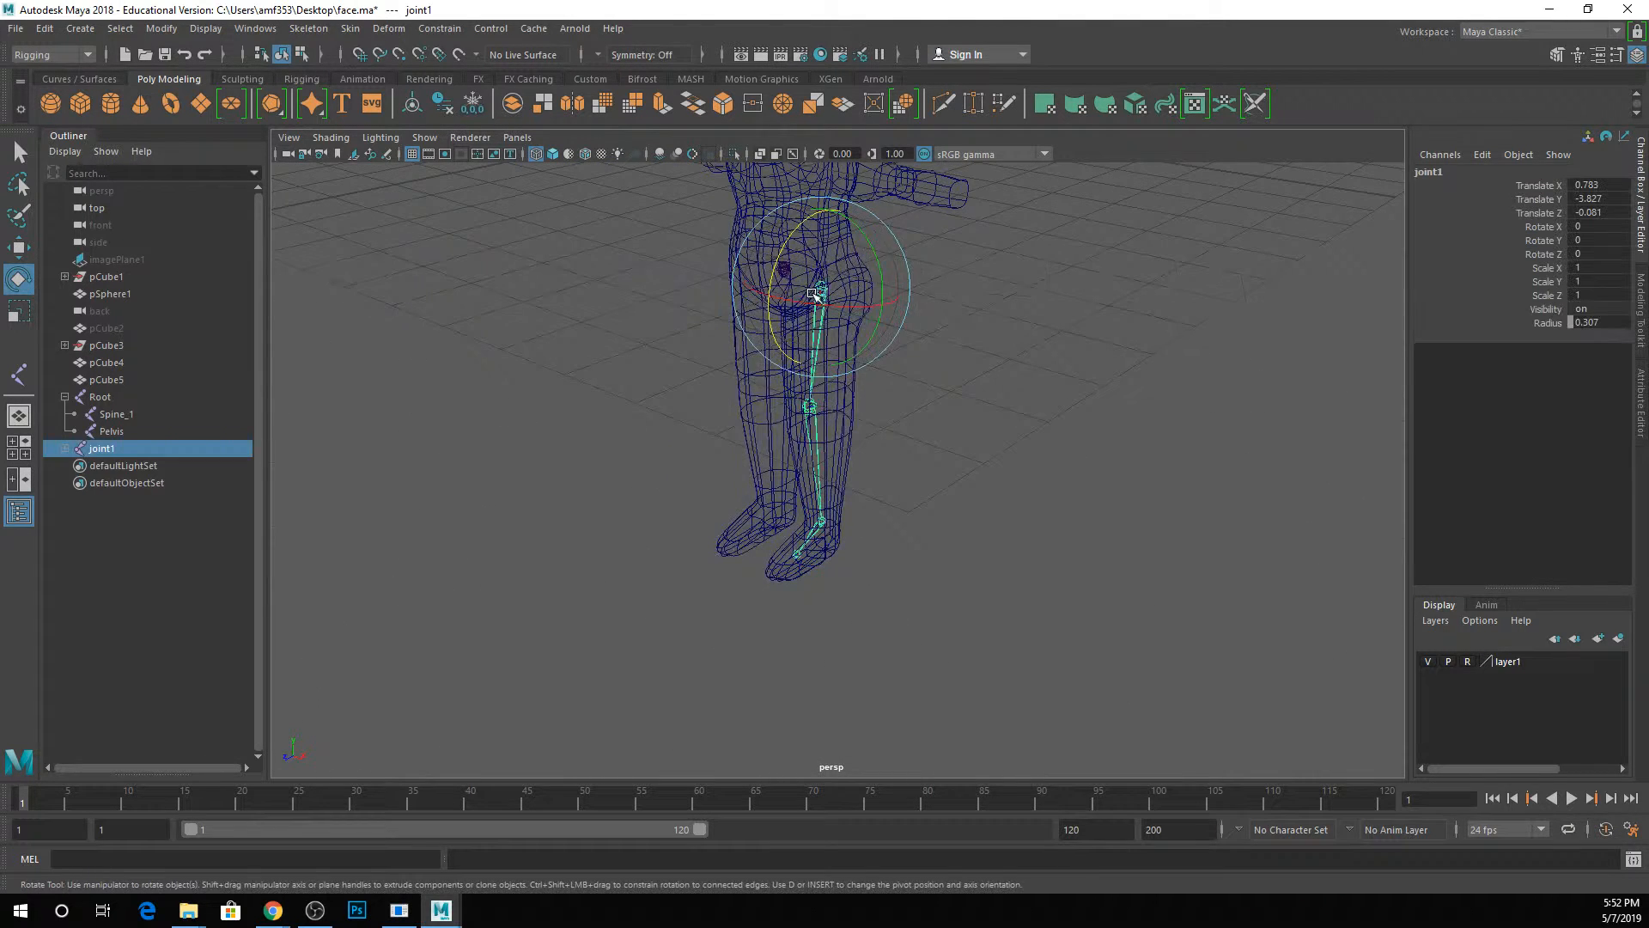
{"action": "left_click", "coordinate": [64, 448]}
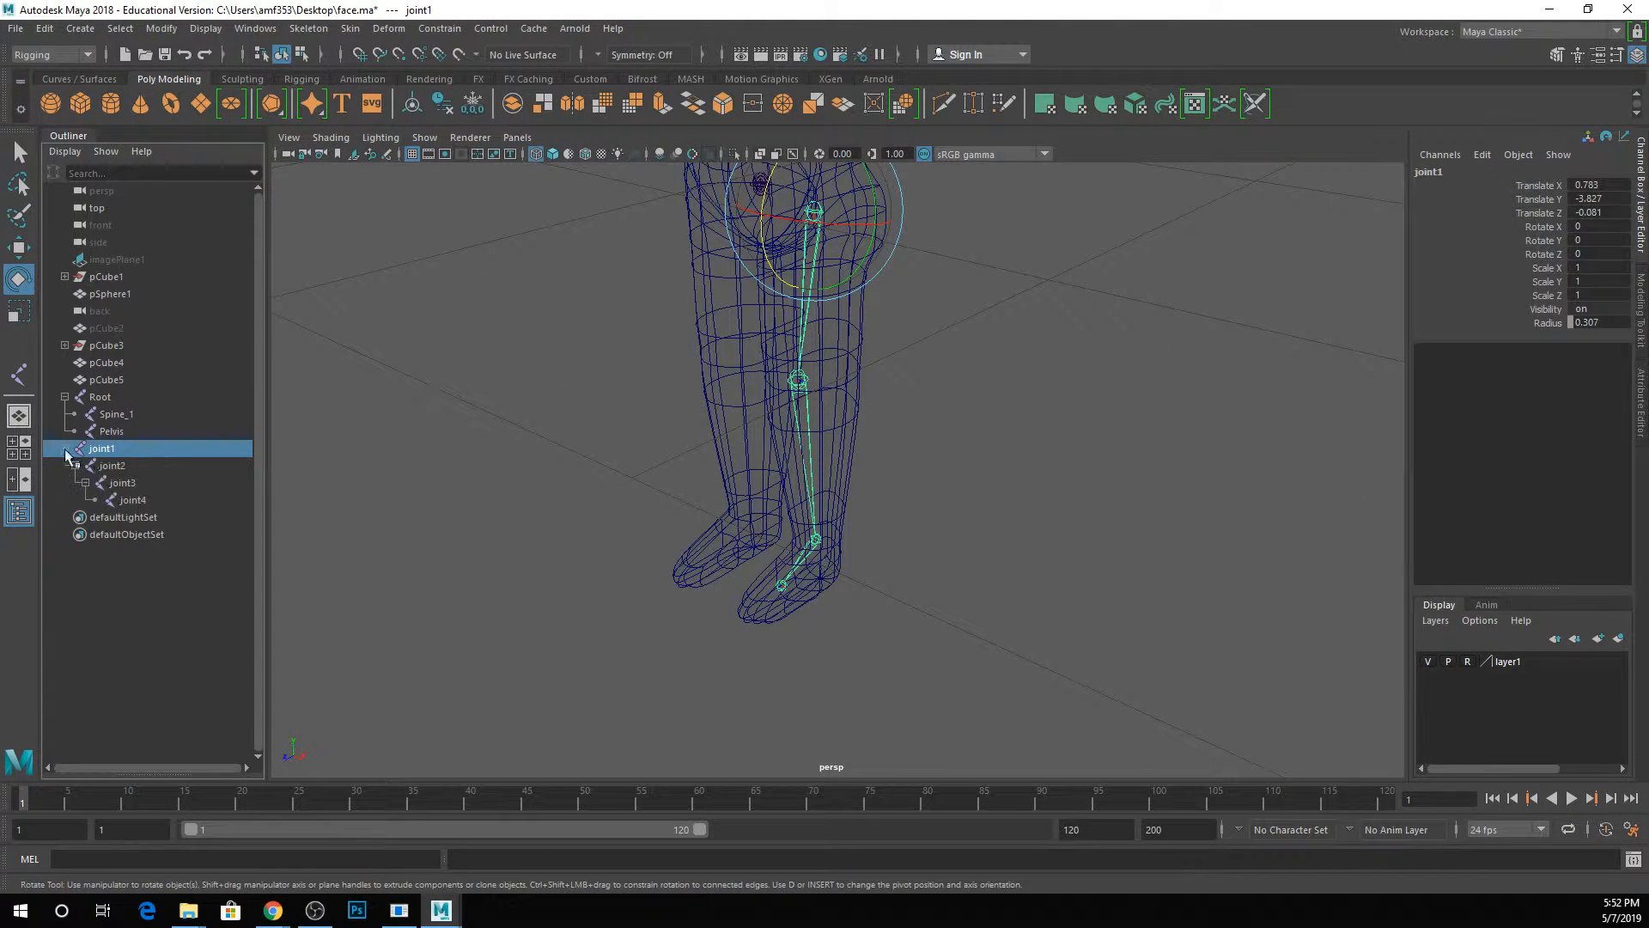
{"action": "double_click", "coordinate": [103, 453]}
{"action": "type", "text": "L"}
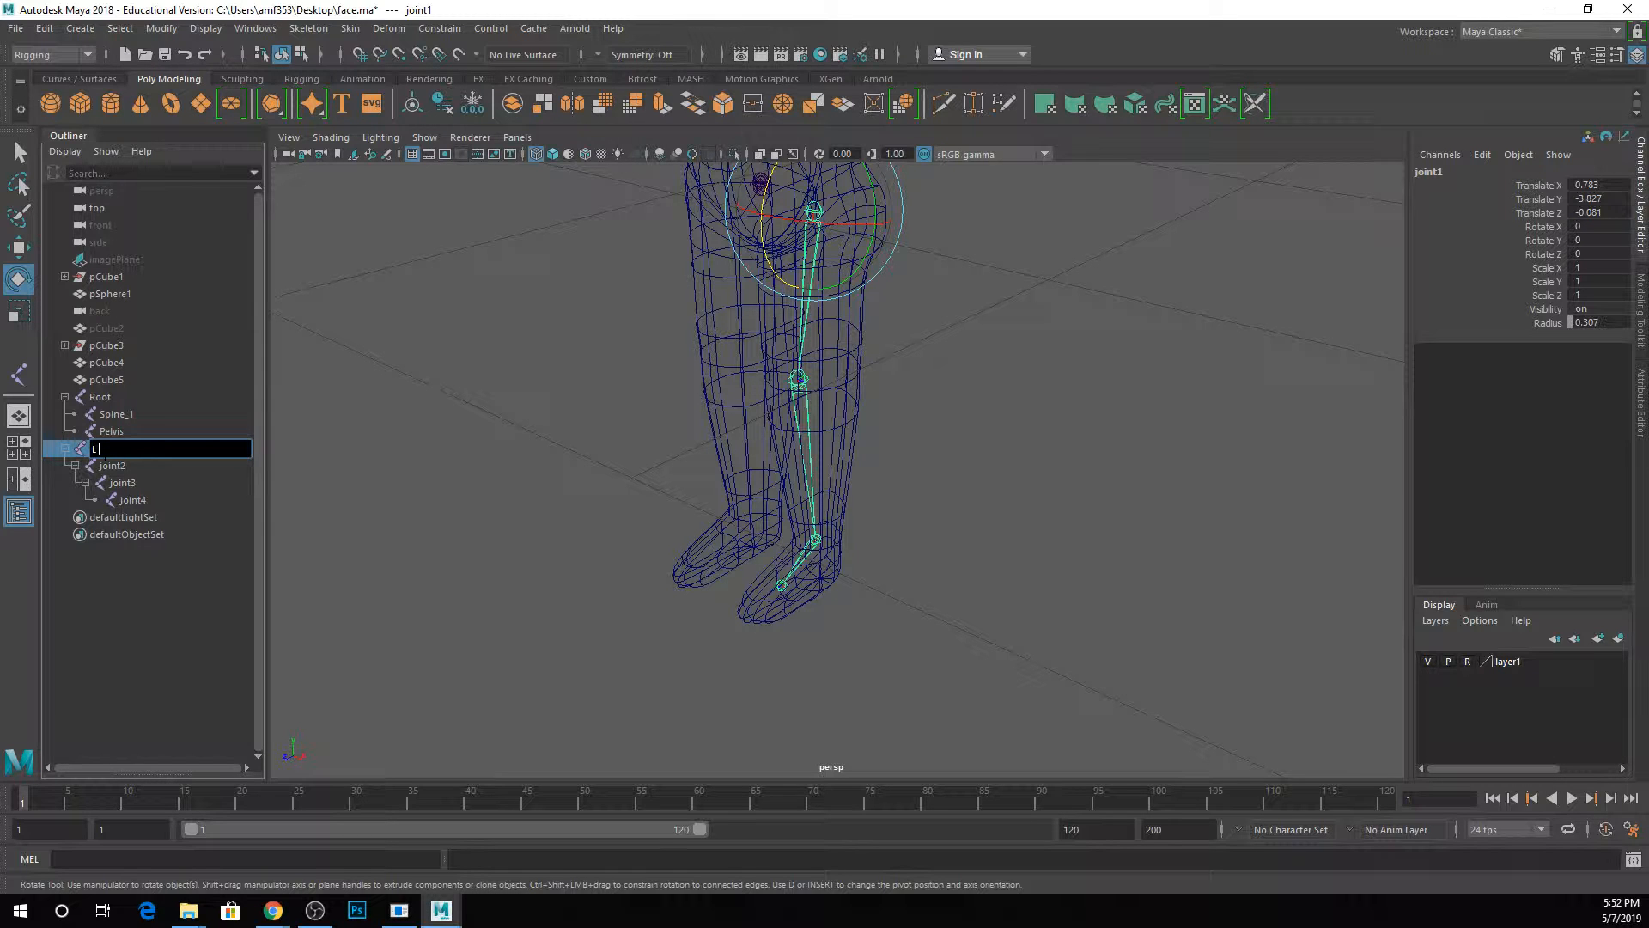
{"action": "type", "text": "_Hip"}
{"action": "key", "text": "Return"}
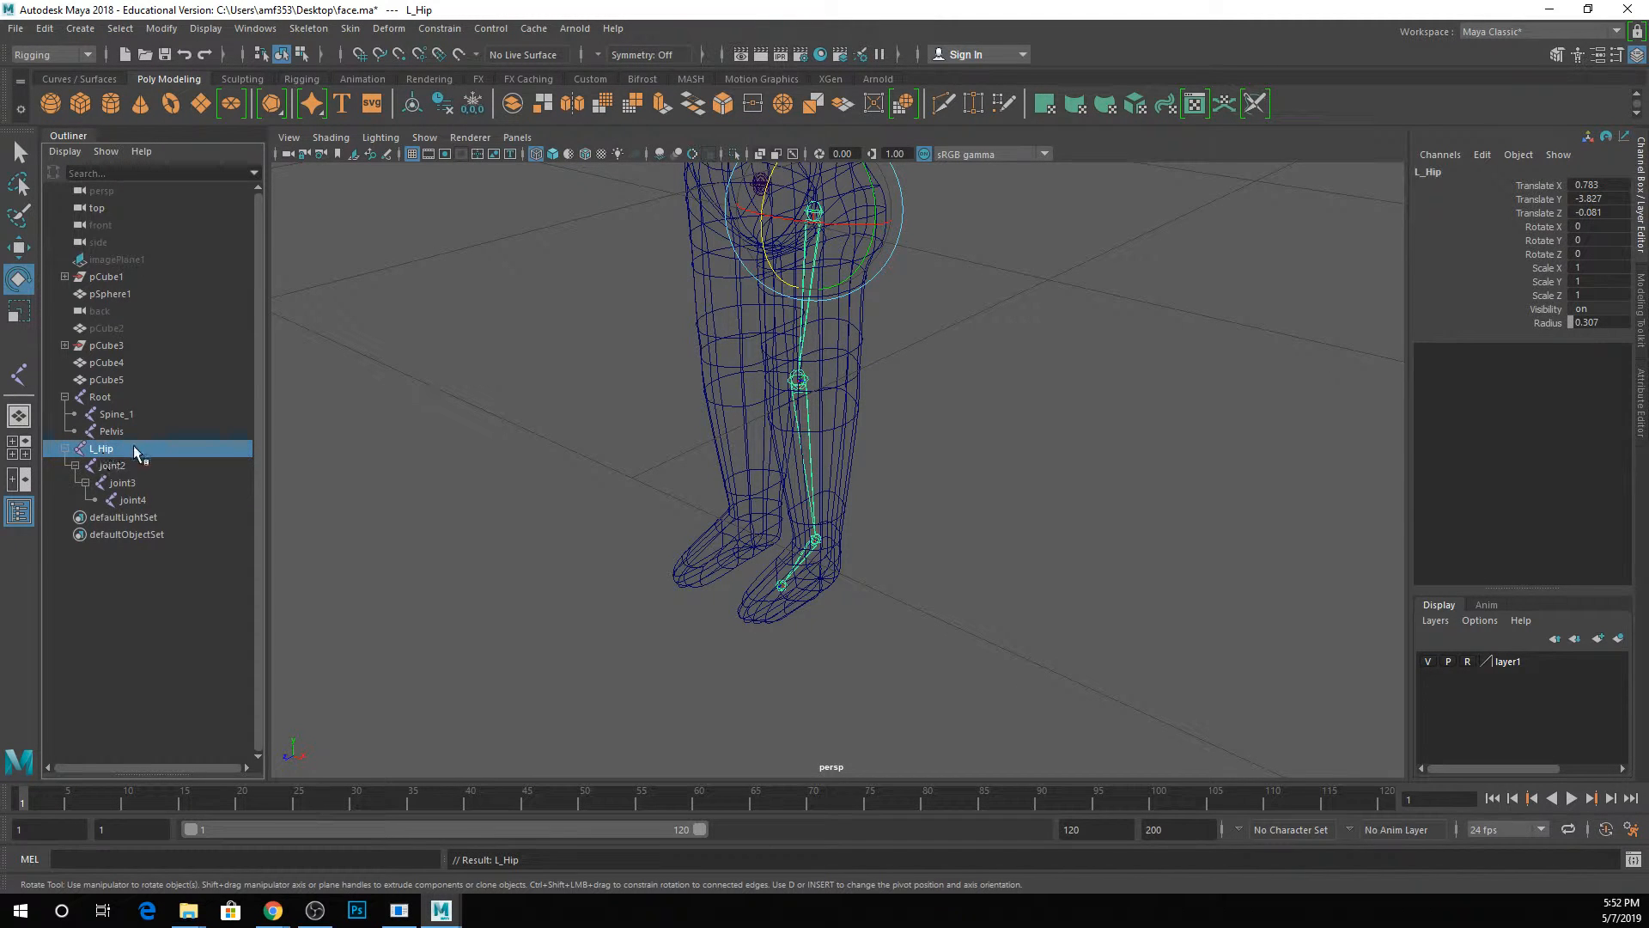
{"action": "double_click", "coordinate": [112, 466]}
{"action": "type", "text": "L_Knee"}
{"action": "key", "text": "Return"}
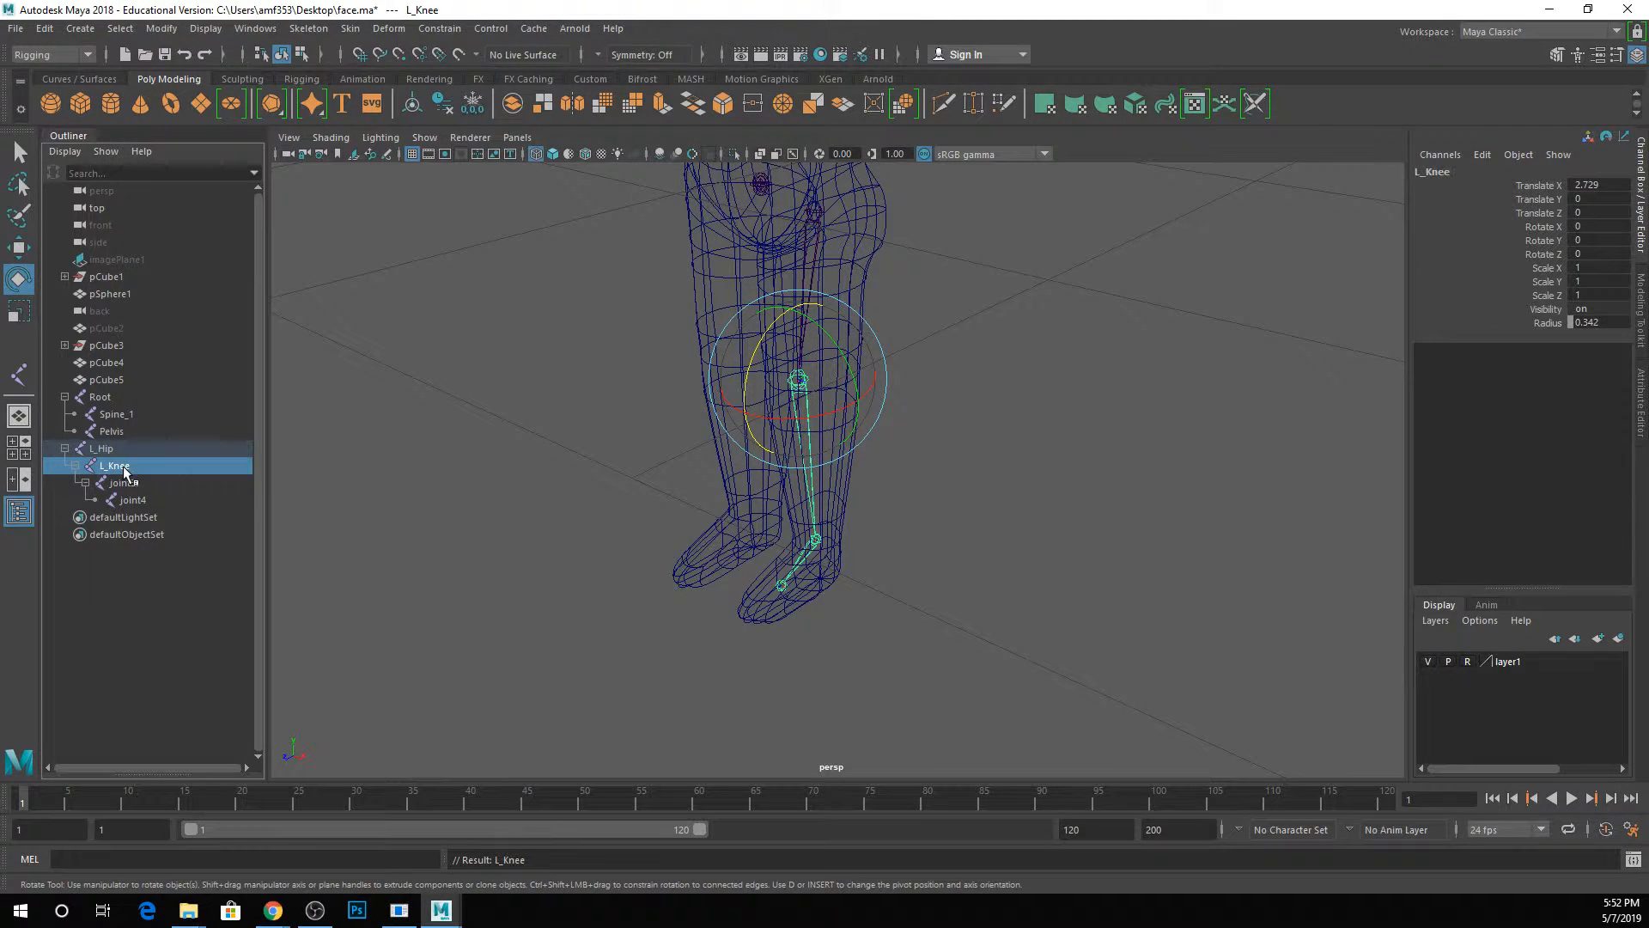
Rename the leg chain's ankle joint as L_Ankle and give the forefoot joint the name L_Ankle as well.
{"action": "double_click", "coordinate": [119, 484]}
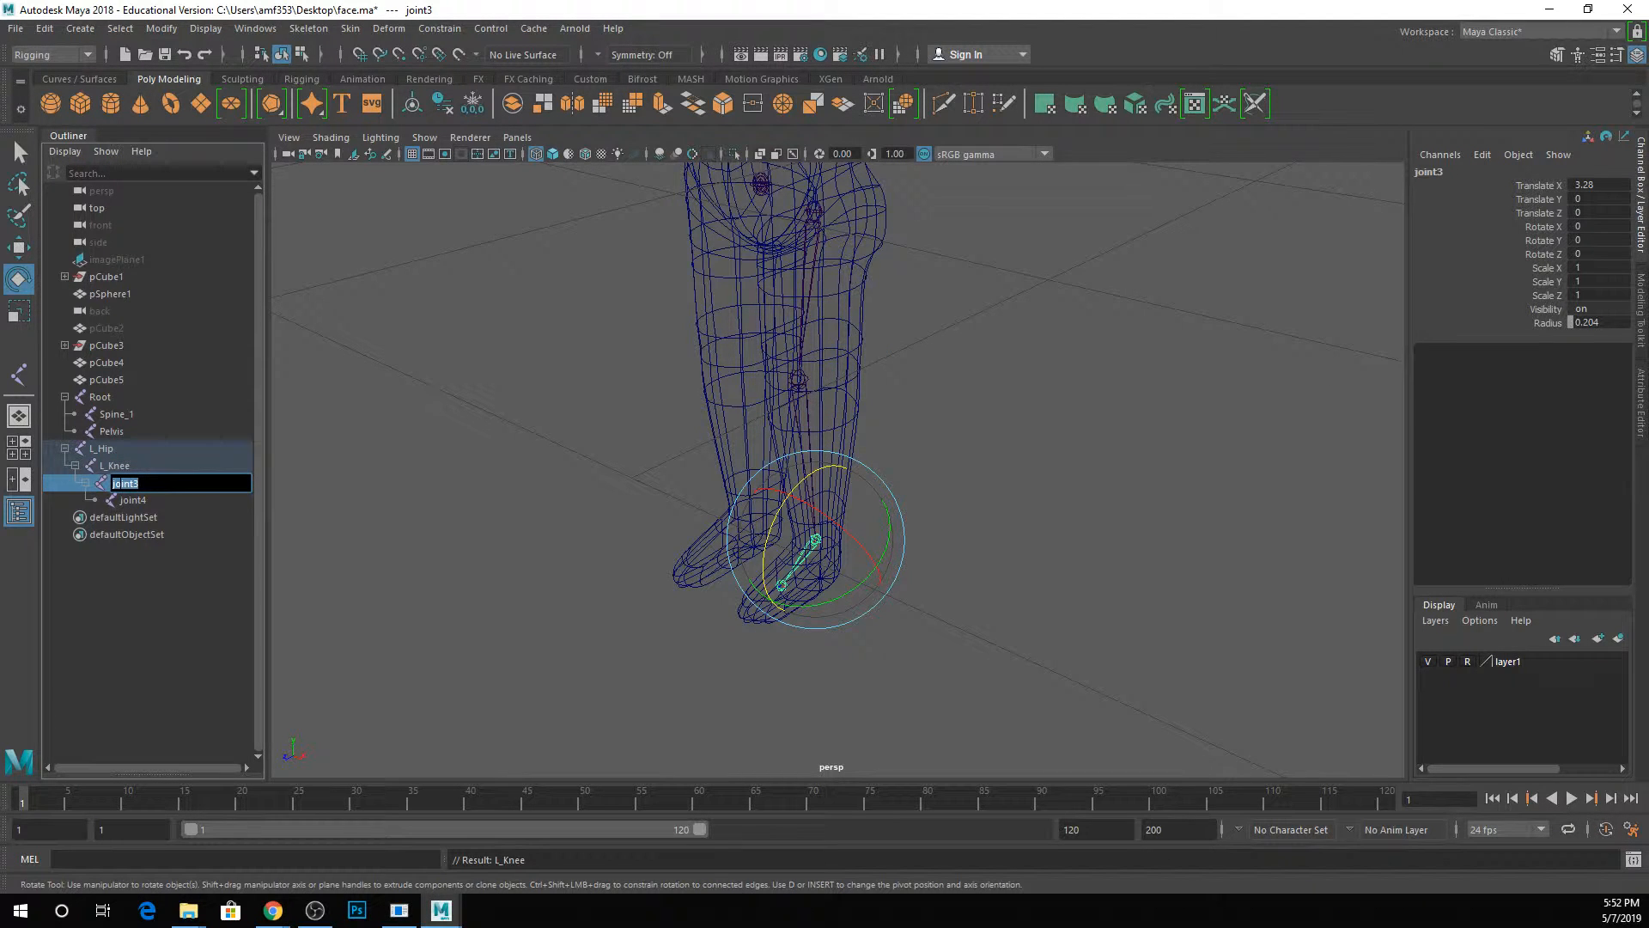
{"action": "type", "text": "L_Ankle"}
{"action": "key", "text": "Return"}
{"action": "double_click", "coordinate": [137, 501]}
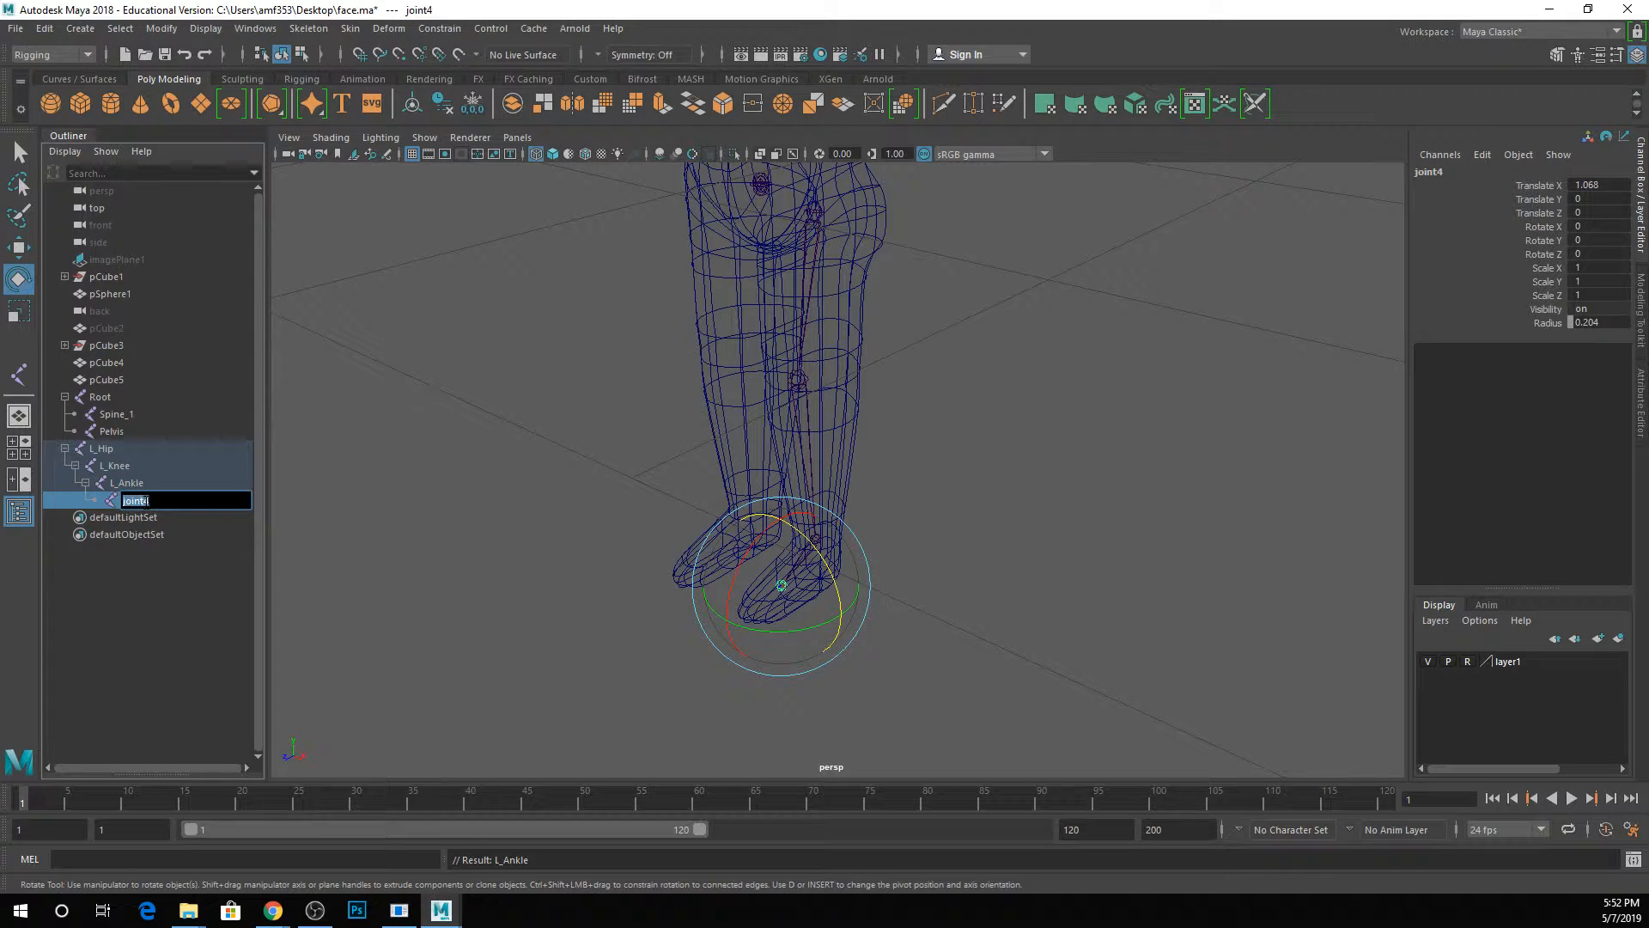
{"action": "type", "text": "L_Ankle"}
{"action": "key", "text": "Return"}
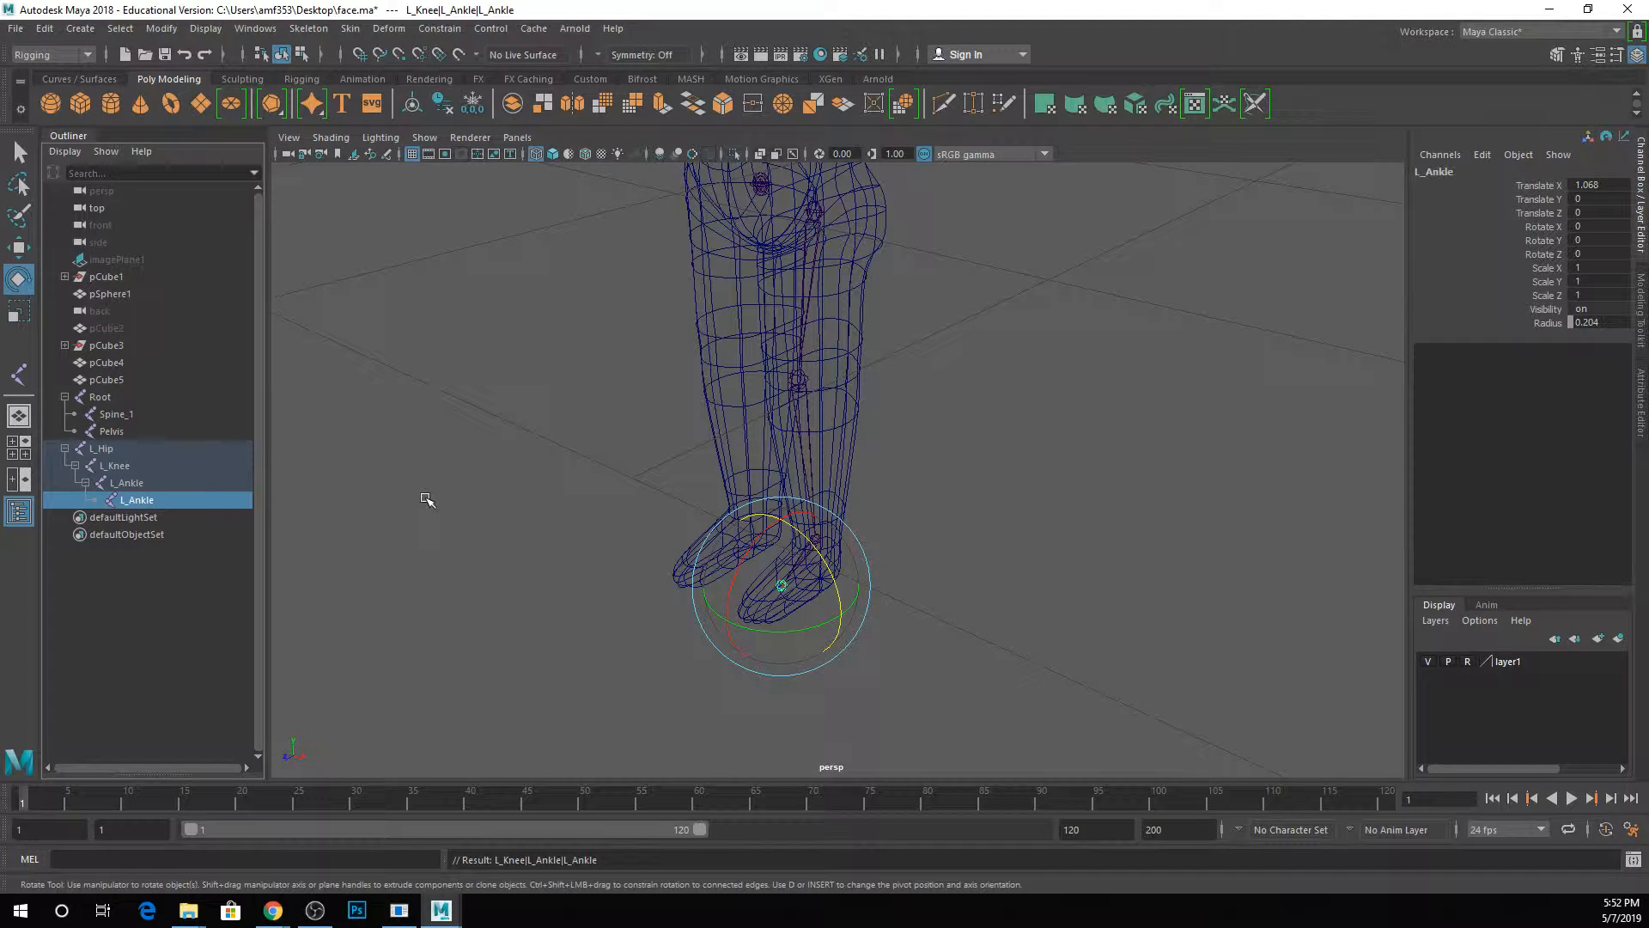
Examine the whole character from the front and back in shaded display.
{"action": "middle_click_drag", "start_coordinate": [623, 365], "coordinate": [589, 626], "text": "alt"}
{"action": "scroll", "coordinate": [590, 626], "scroll_direction": "down", "scroll_amount": 3}
{"action": "left_click_drag", "start_coordinate": [589, 627], "coordinate": [673, 474], "text": "alt"}
{"action": "key", "text": "5"}
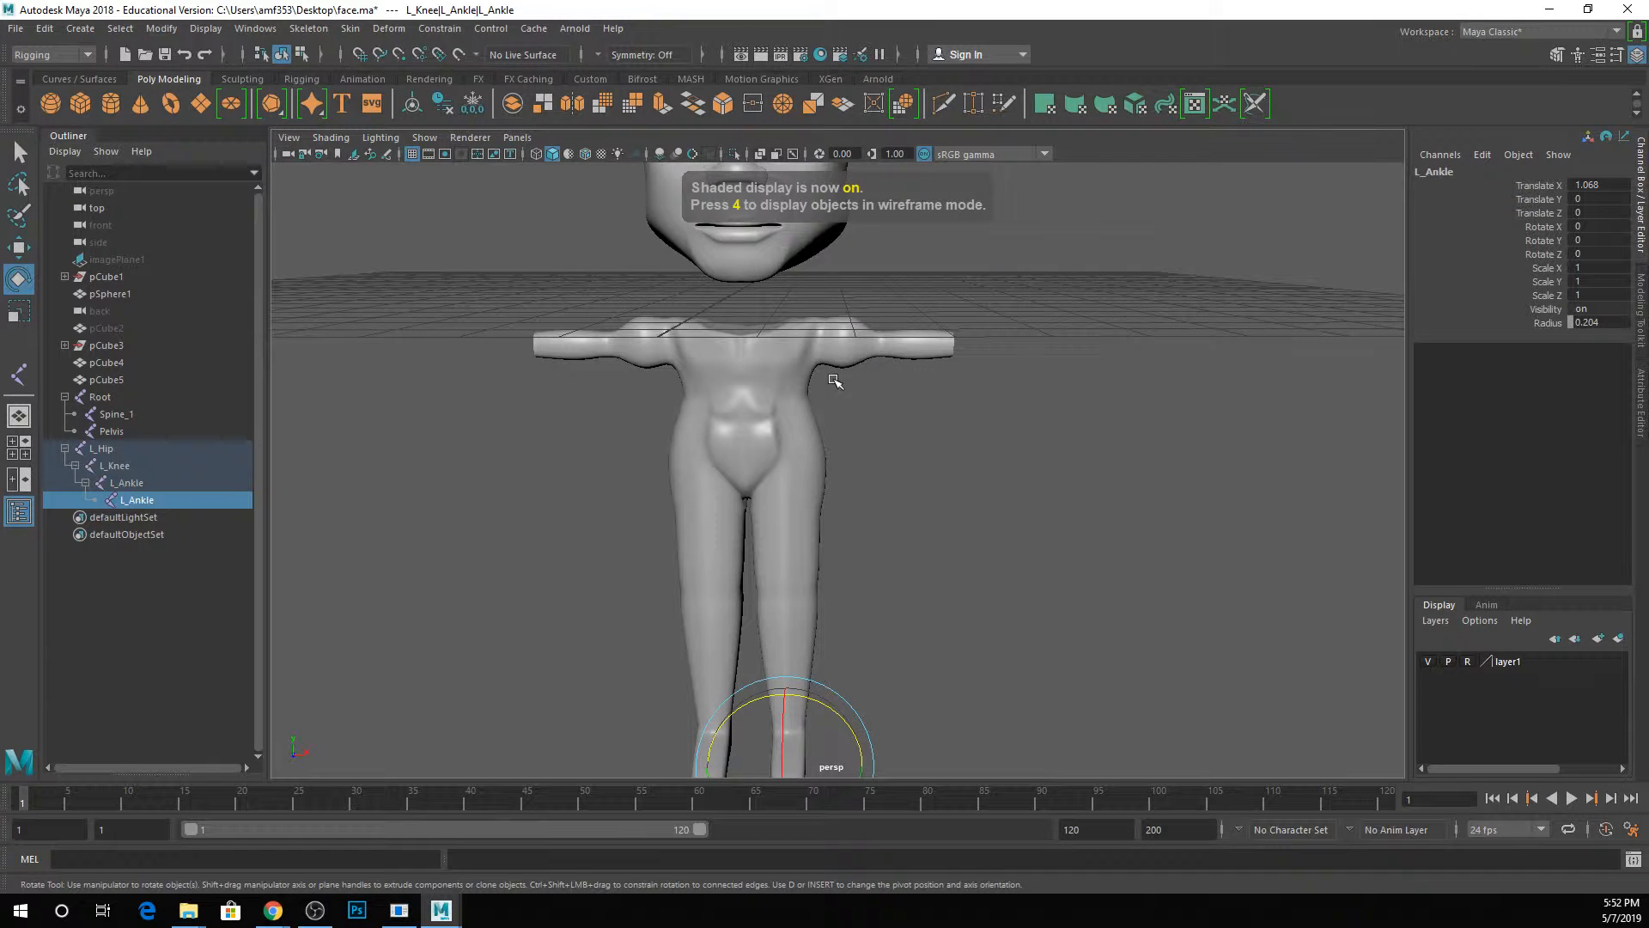
{"action": "left_click_drag", "start_coordinate": [835, 380], "coordinate": [876, 422], "text": "alt"}
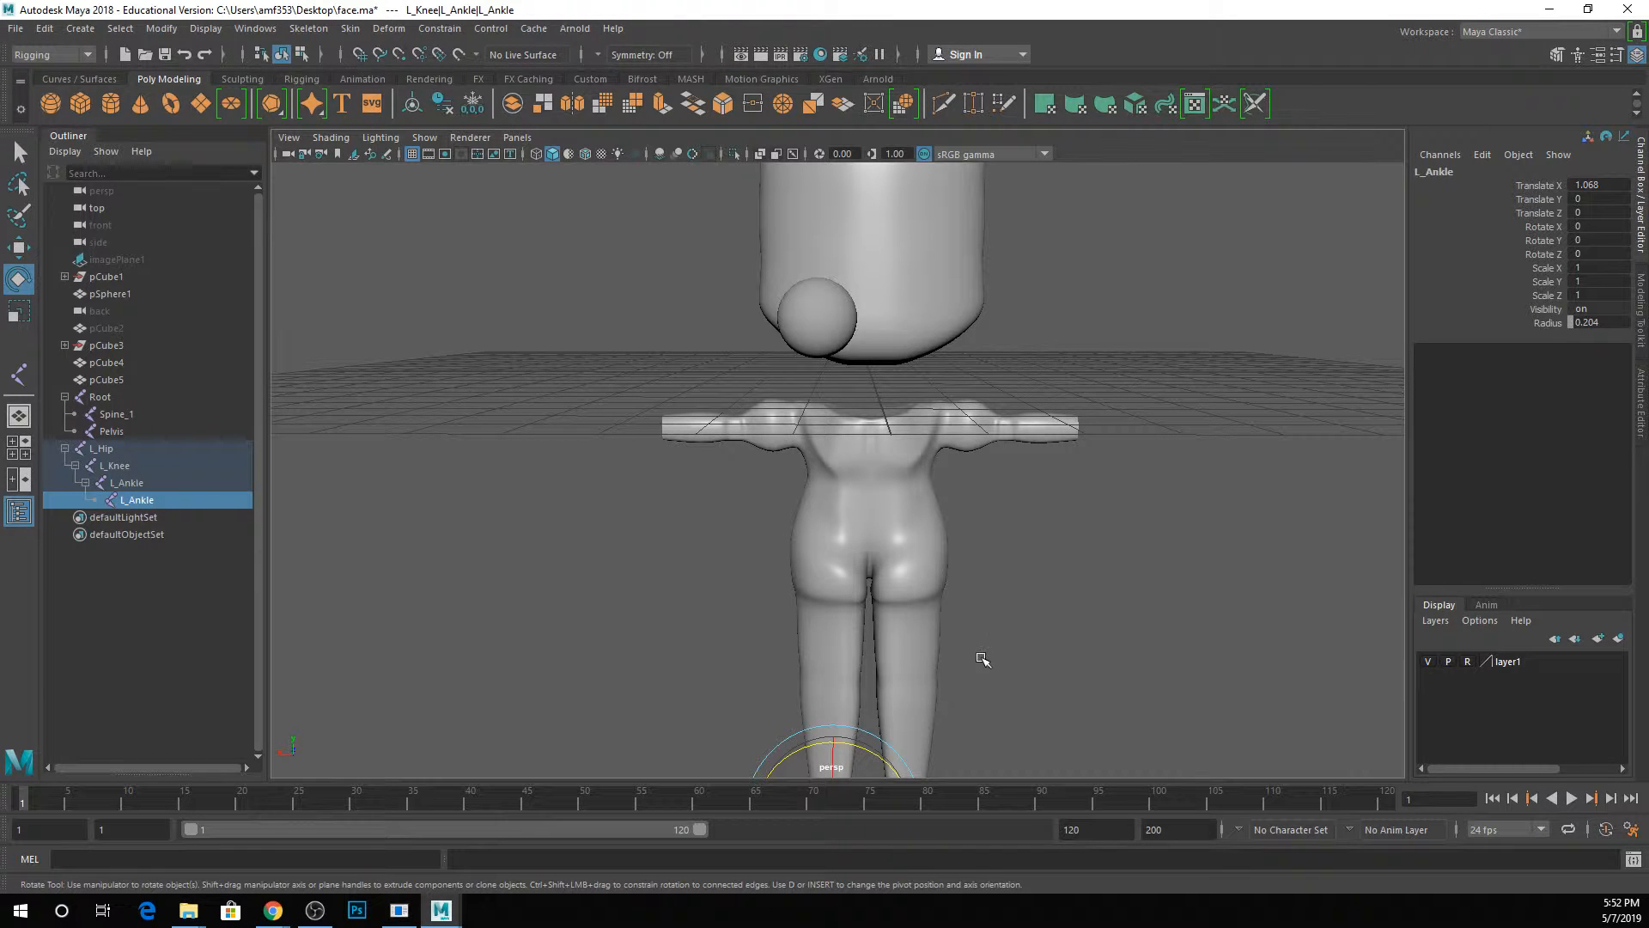
{"action": "left_click_drag", "start_coordinate": [994, 464], "coordinate": [451, 363], "text": "alt"}
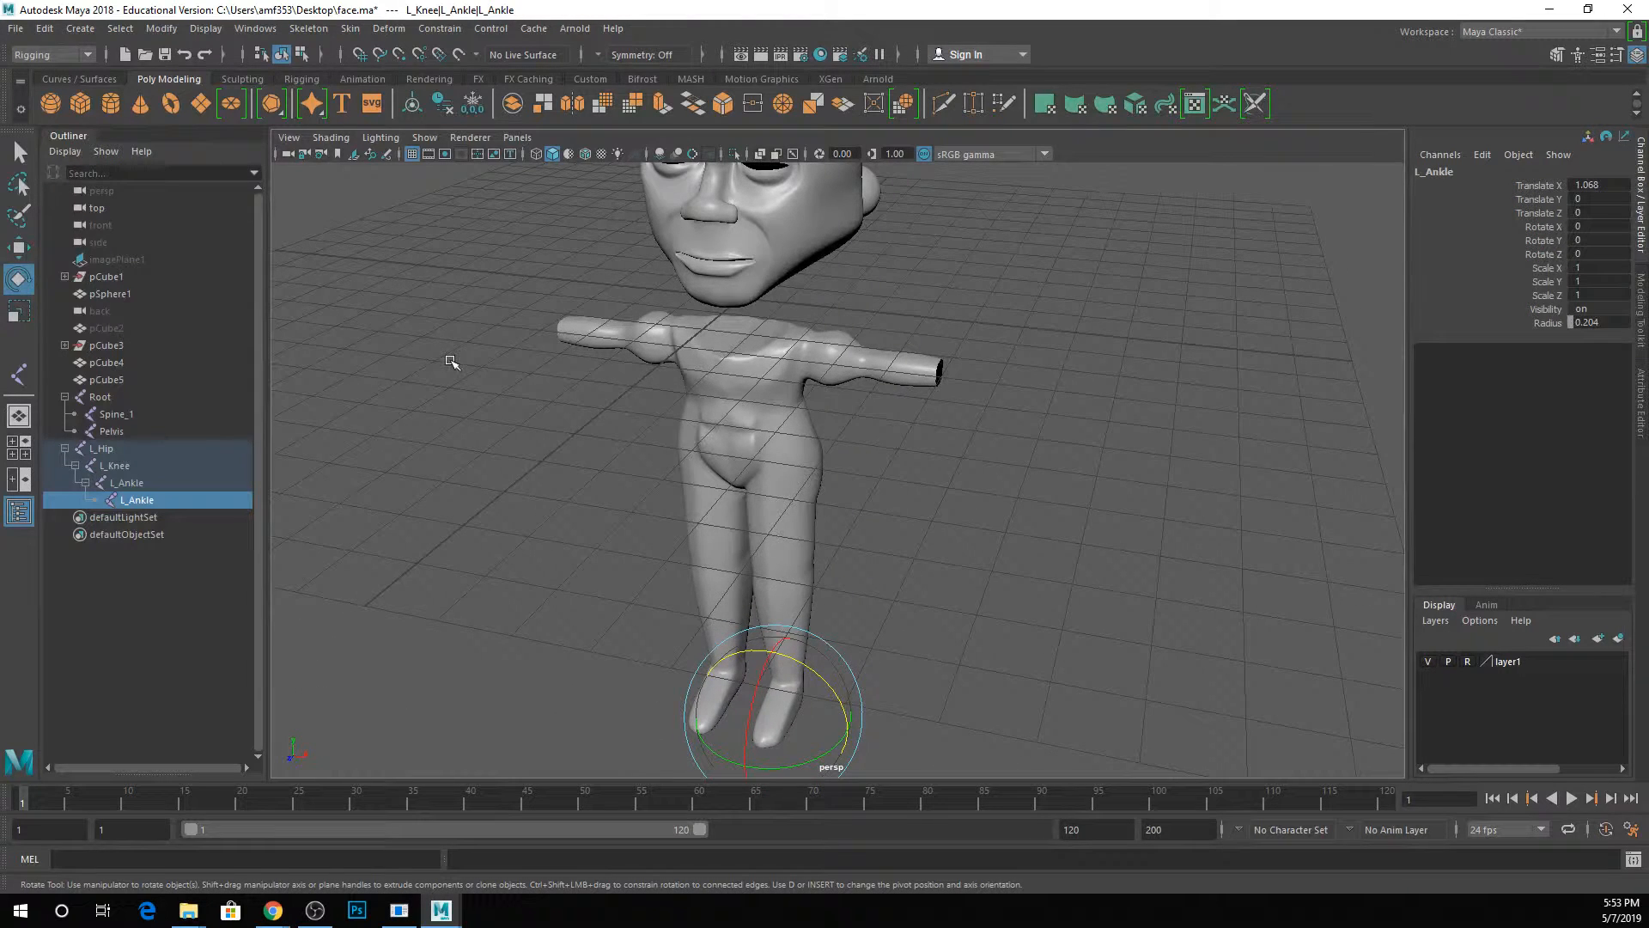
{"action": "key", "text": "5"}
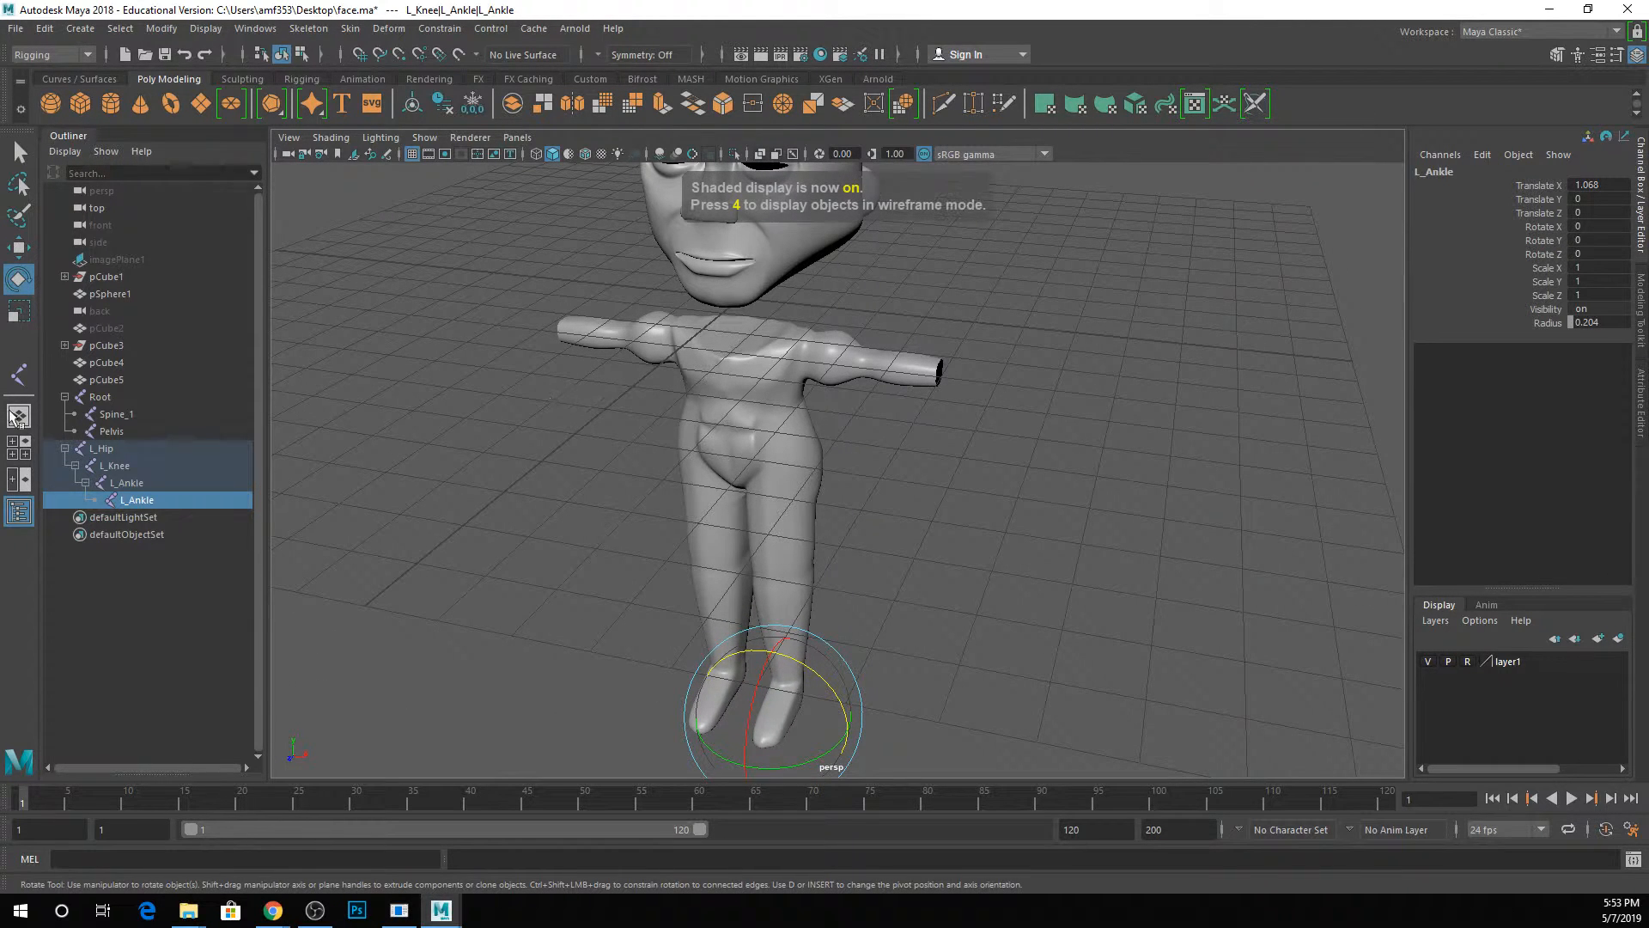
Parent the L_Hip joint chain under the Pelvis joint, working in wireframe display.
{"action": "left_click", "coordinate": [104, 448]}
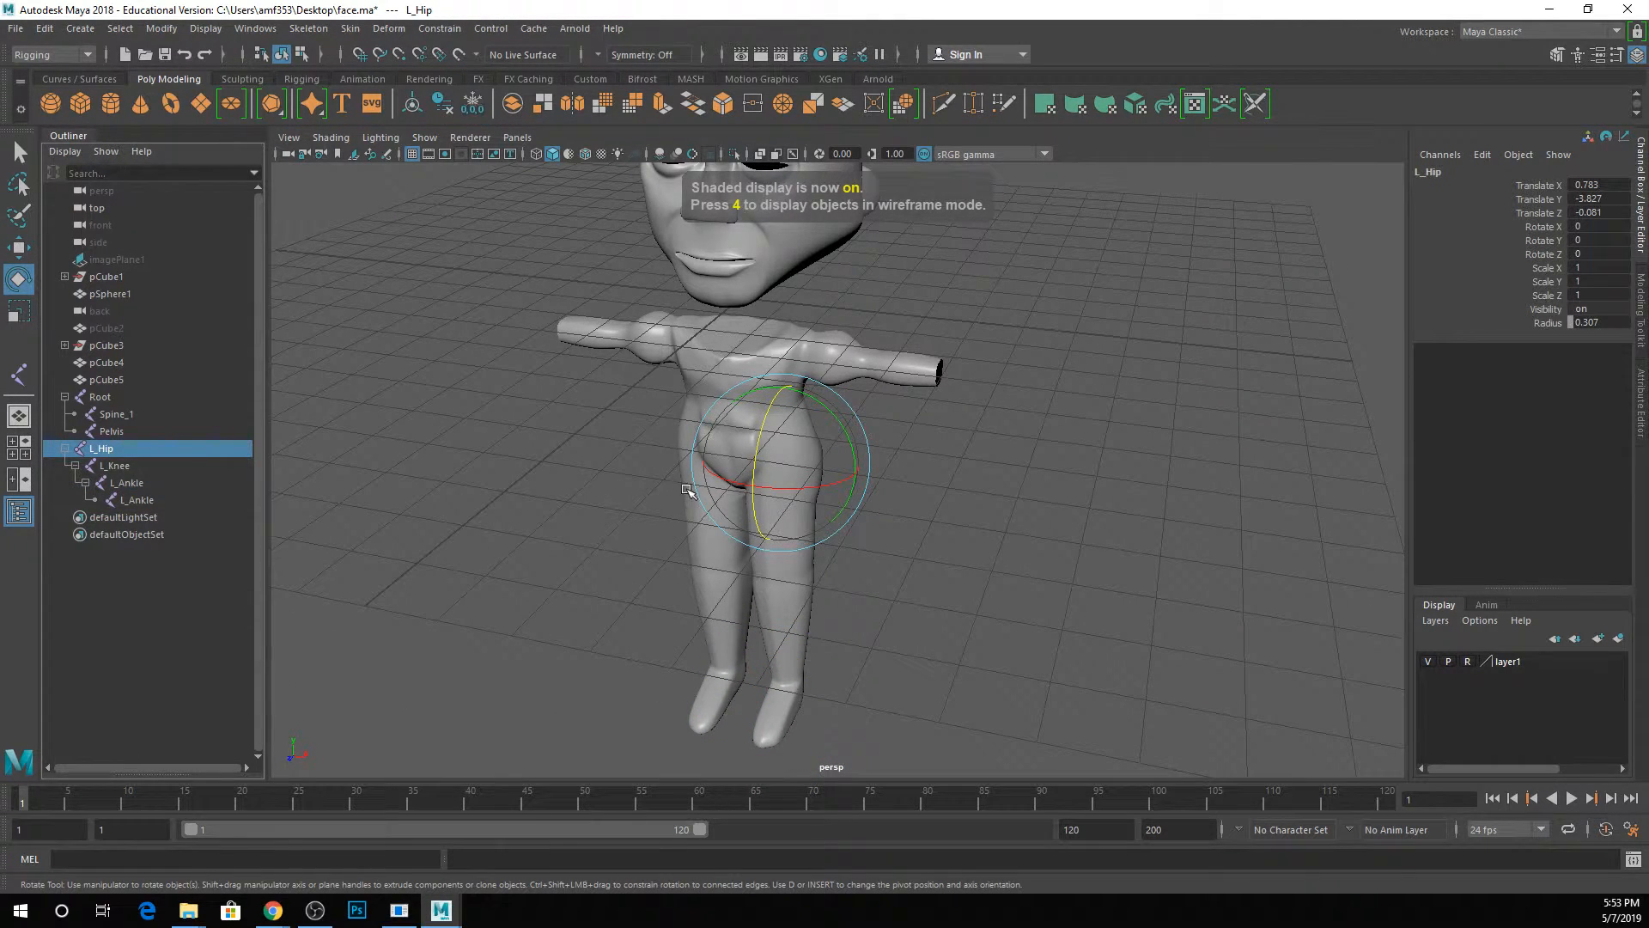
{"action": "key", "text": "4"}
{"action": "scroll", "coordinate": [692, 494], "scroll_direction": "up", "scroll_amount": 3}
{"action": "left_click_drag", "start_coordinate": [698, 496], "coordinate": [685, 530], "text": "alt"}
{"action": "middle_click_drag", "start_coordinate": [686, 530], "coordinate": [800, 413], "text": "alt"}
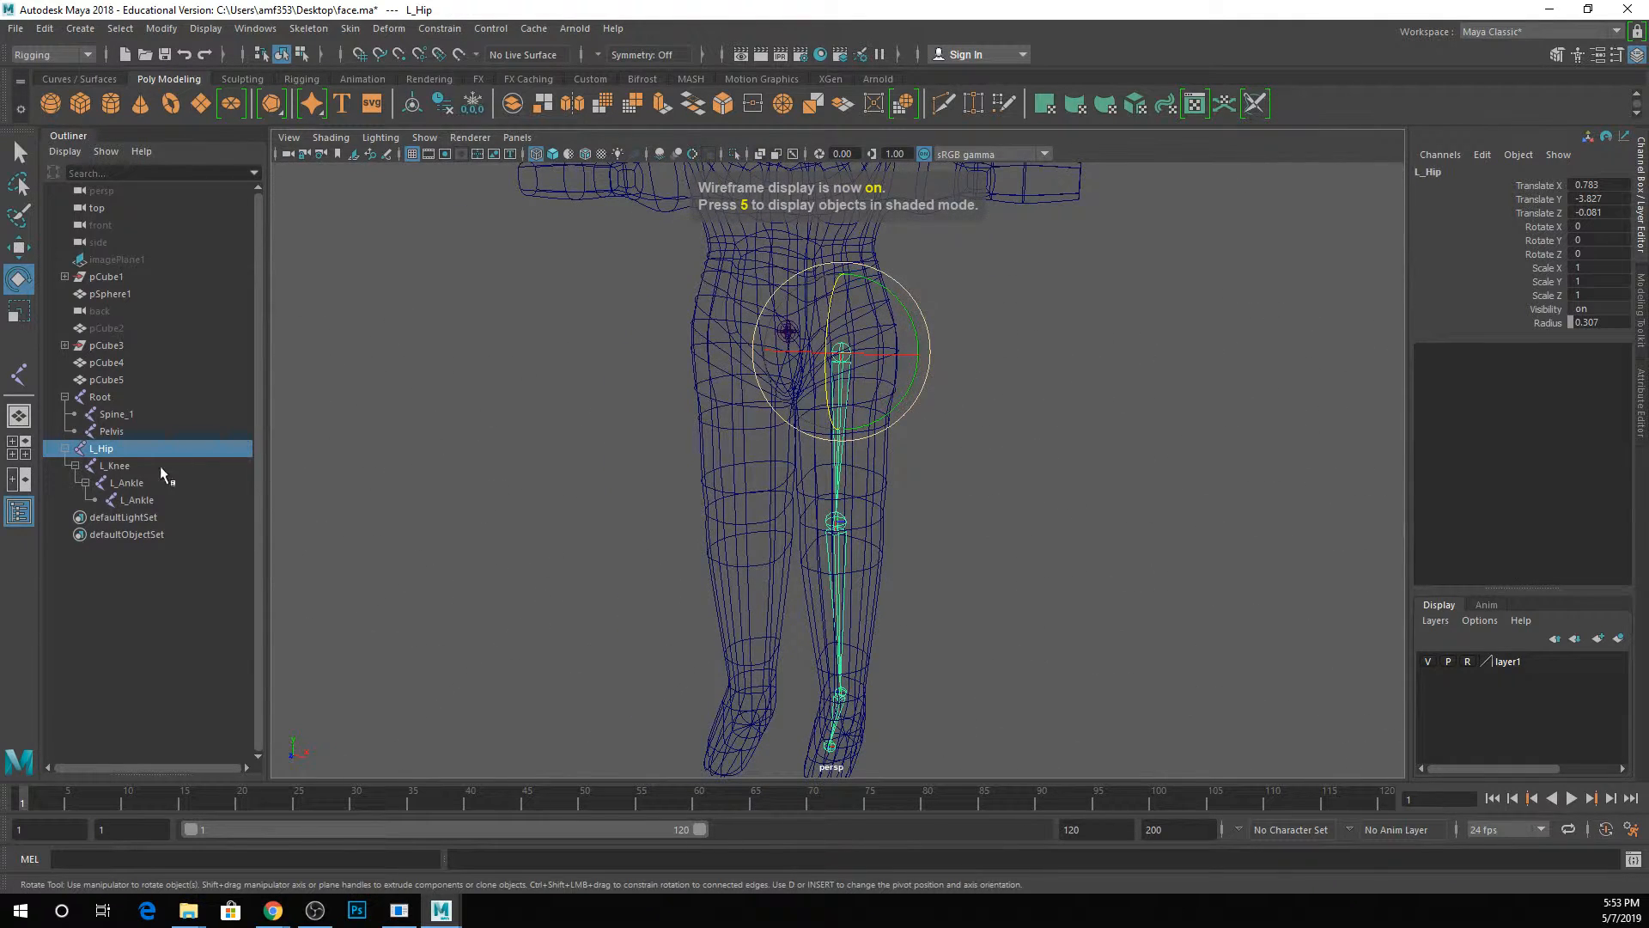
{"action": "left_click_drag", "start_coordinate": [105, 450], "coordinate": [124, 436]}
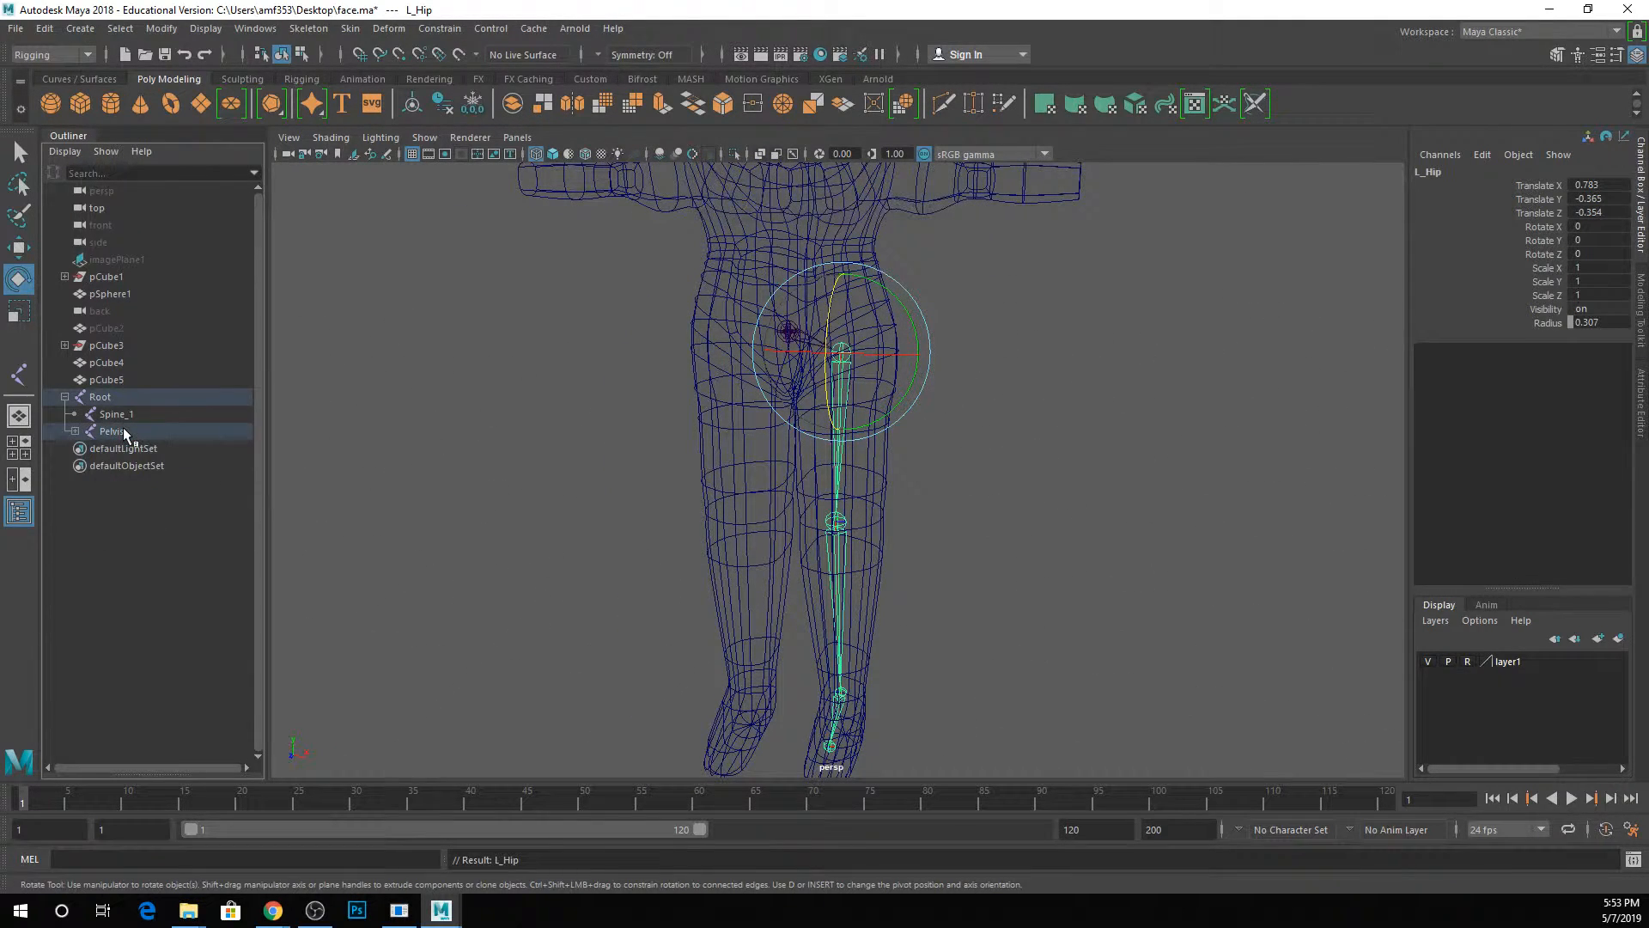
{"action": "key", "text": "q"}
{"action": "scroll", "coordinate": [838, 345], "scroll_direction": "up", "scroll_amount": 5}
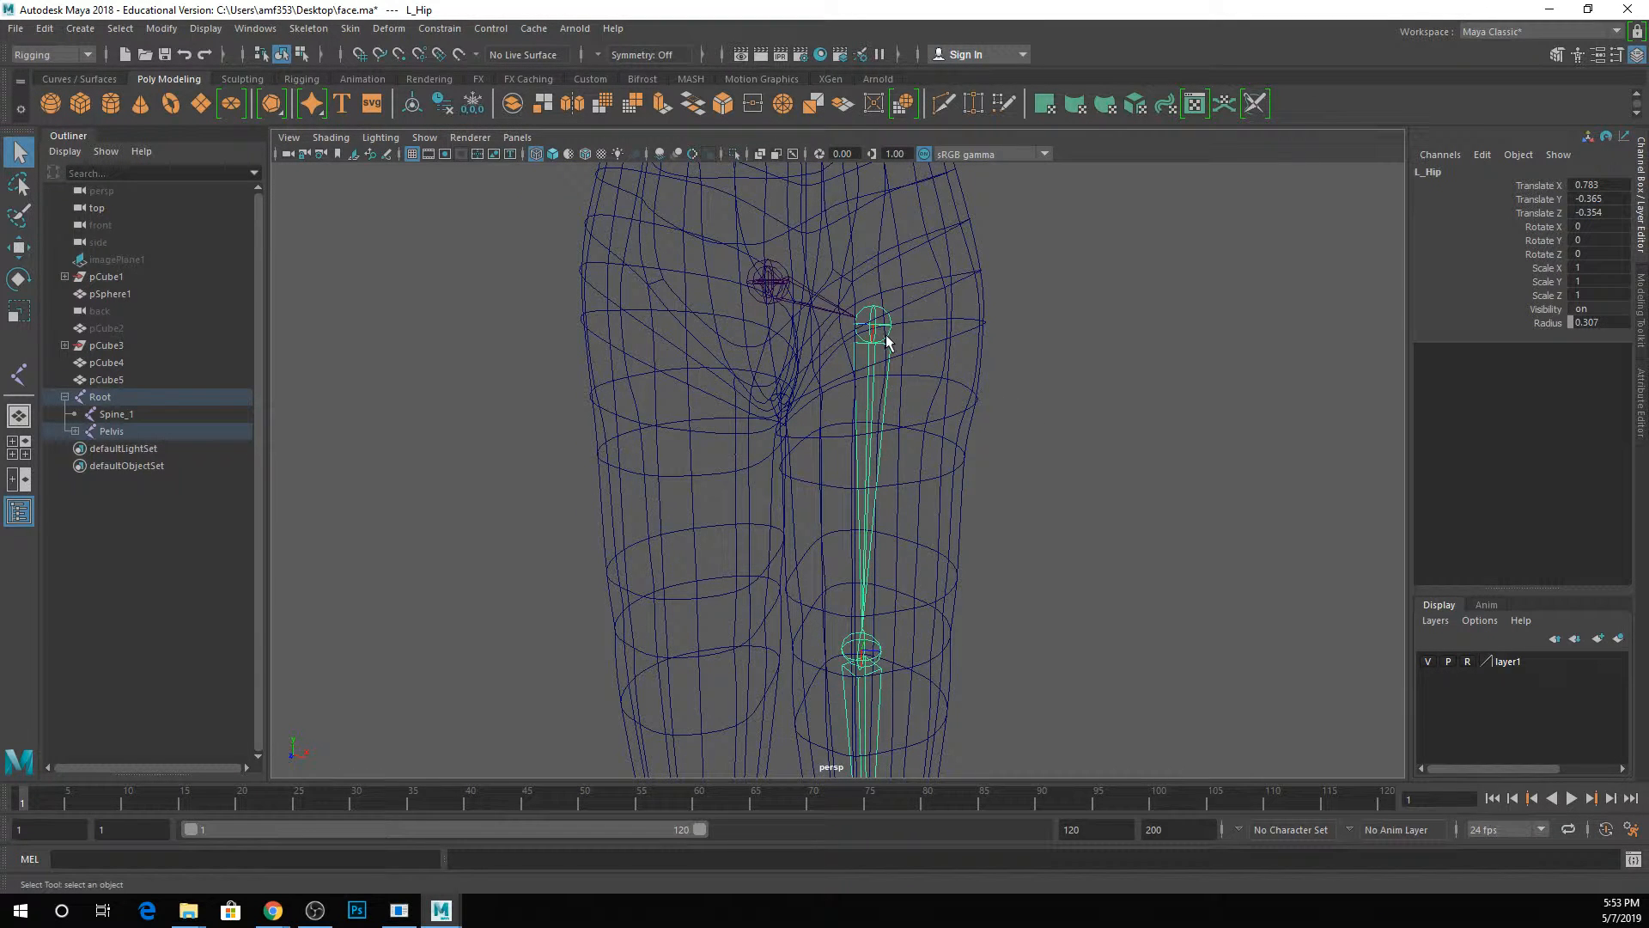
Select the body mesh and switch the viewport to shaded display.
{"action": "left_click", "coordinate": [951, 327]}
{"action": "left_click", "coordinate": [952, 327]}
{"action": "key", "text": "5"}
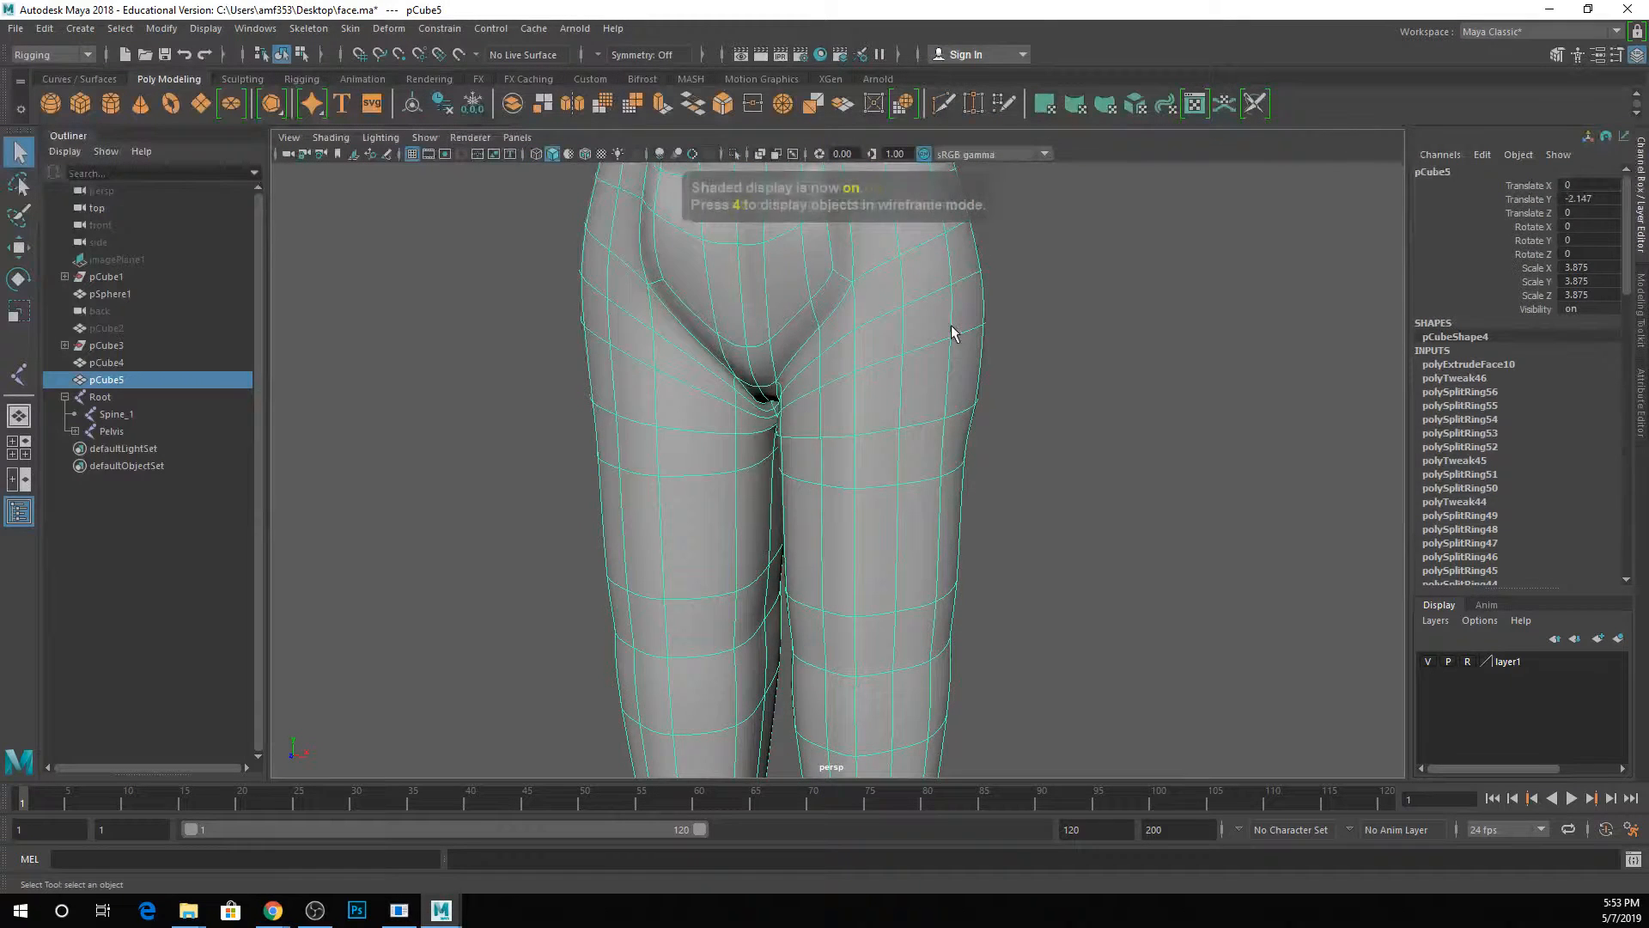
Assign the body mesh to a new display layer, name the layer Skin, and set it to reference display.
{"action": "left_click", "coordinate": [946, 358]}
{"action": "scroll", "coordinate": [863, 395], "scroll_direction": "down", "scroll_amount": 4}
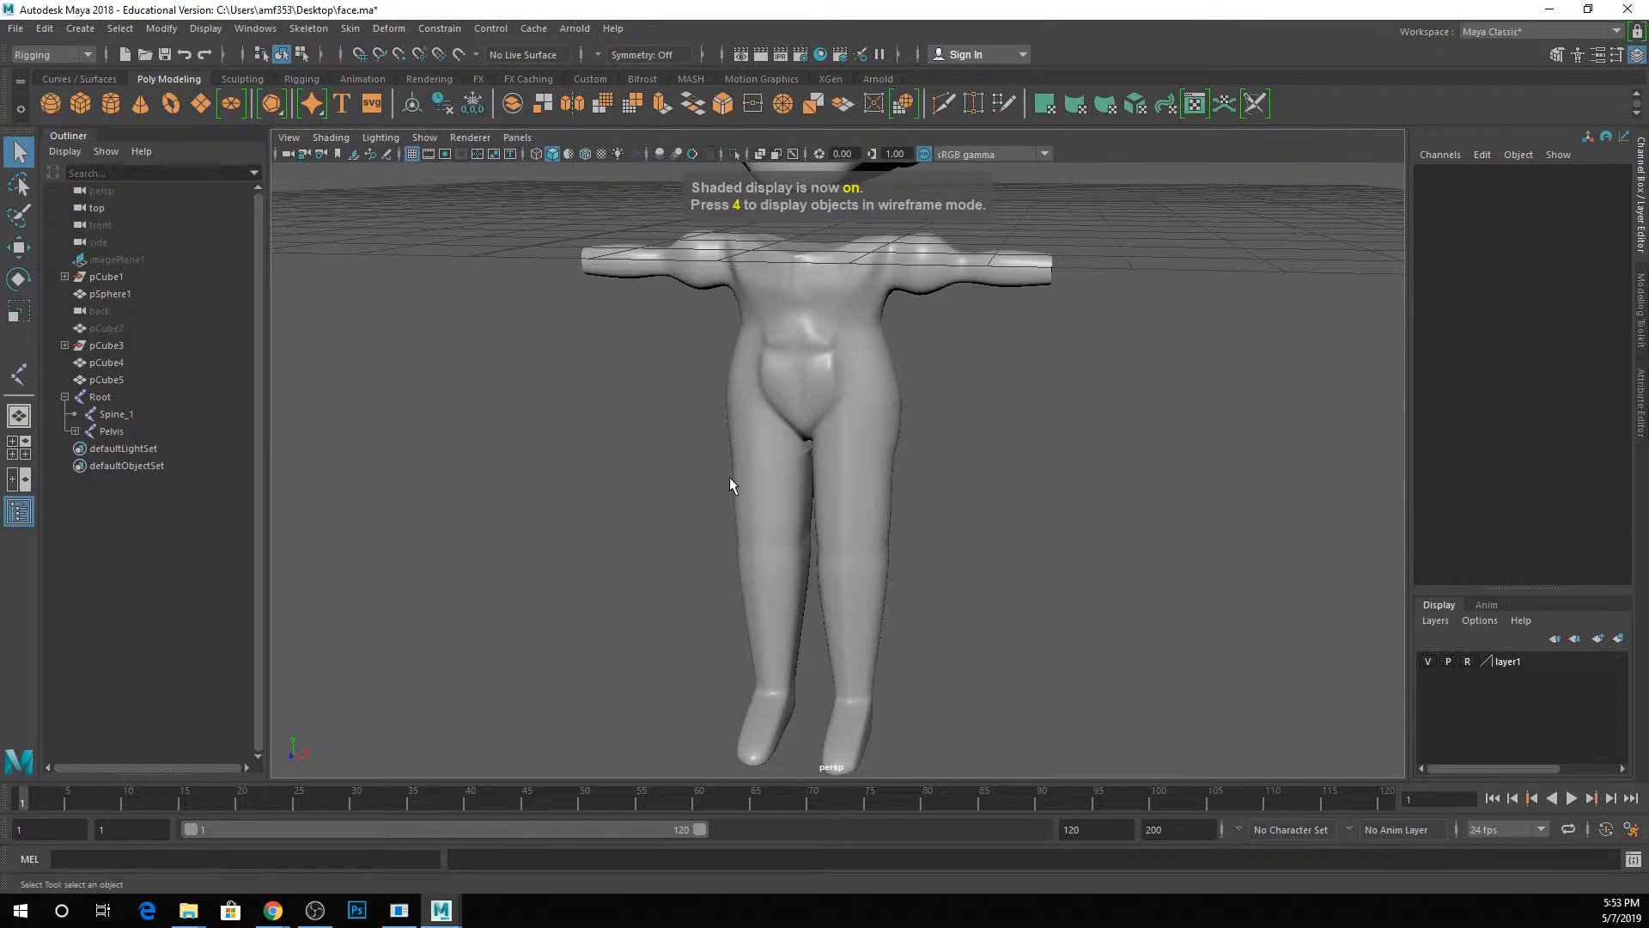
{"action": "middle_click_drag", "start_coordinate": [883, 461], "coordinate": [852, 434], "text": "alt"}
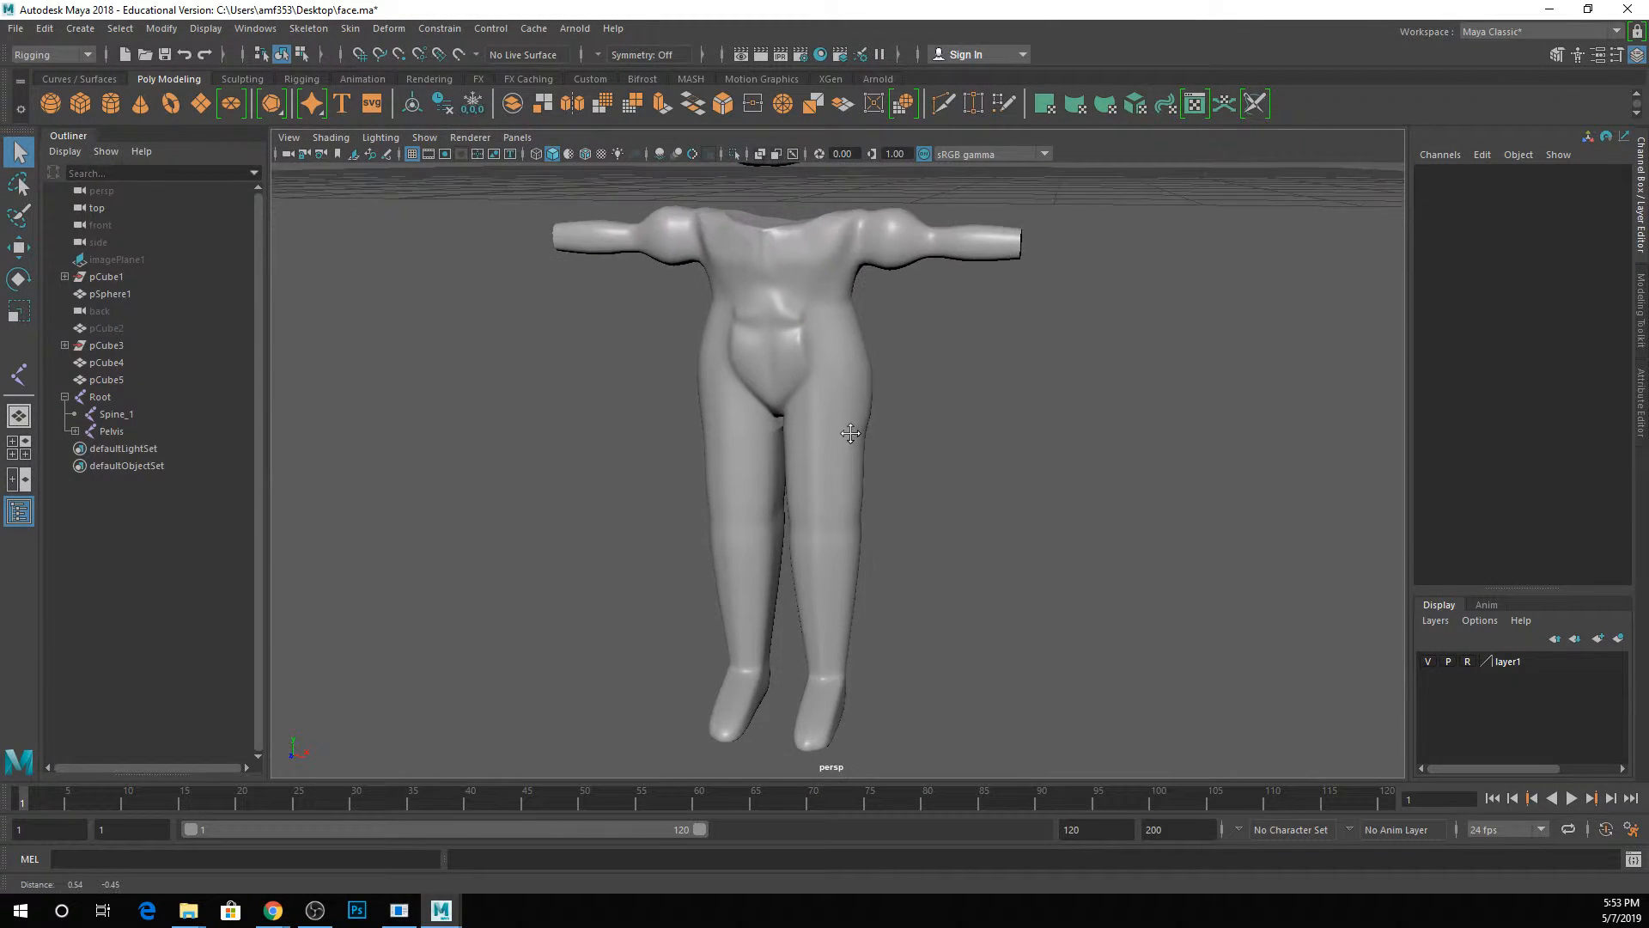
{"action": "left_click", "coordinate": [837, 375]}
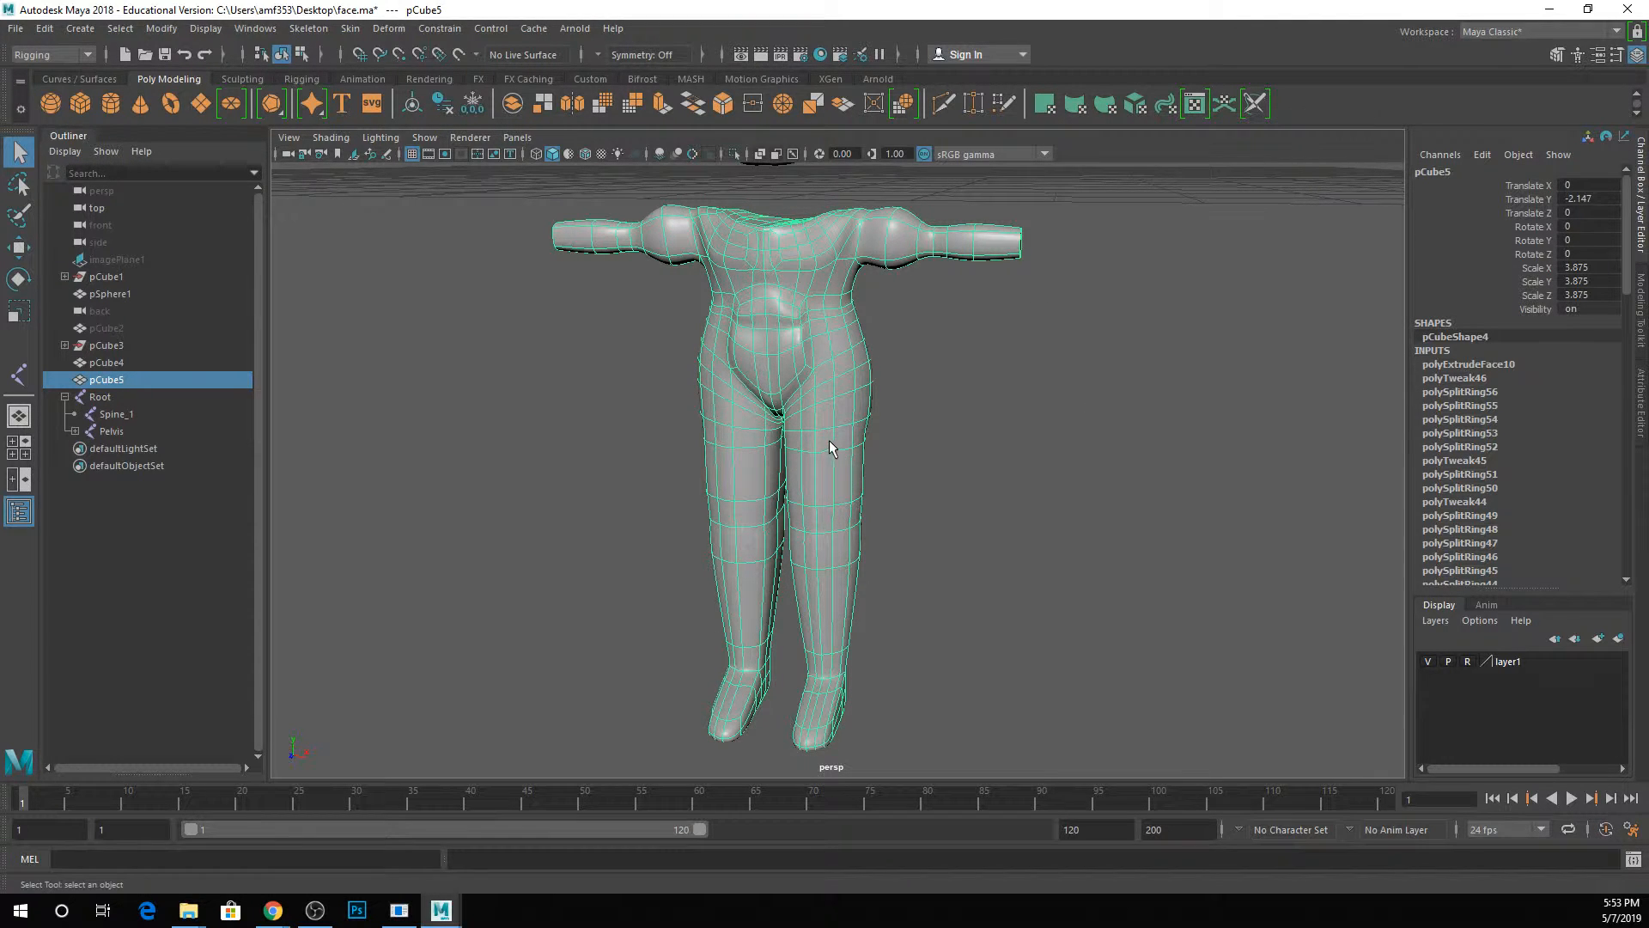
{"action": "left_click", "coordinate": [1620, 639]}
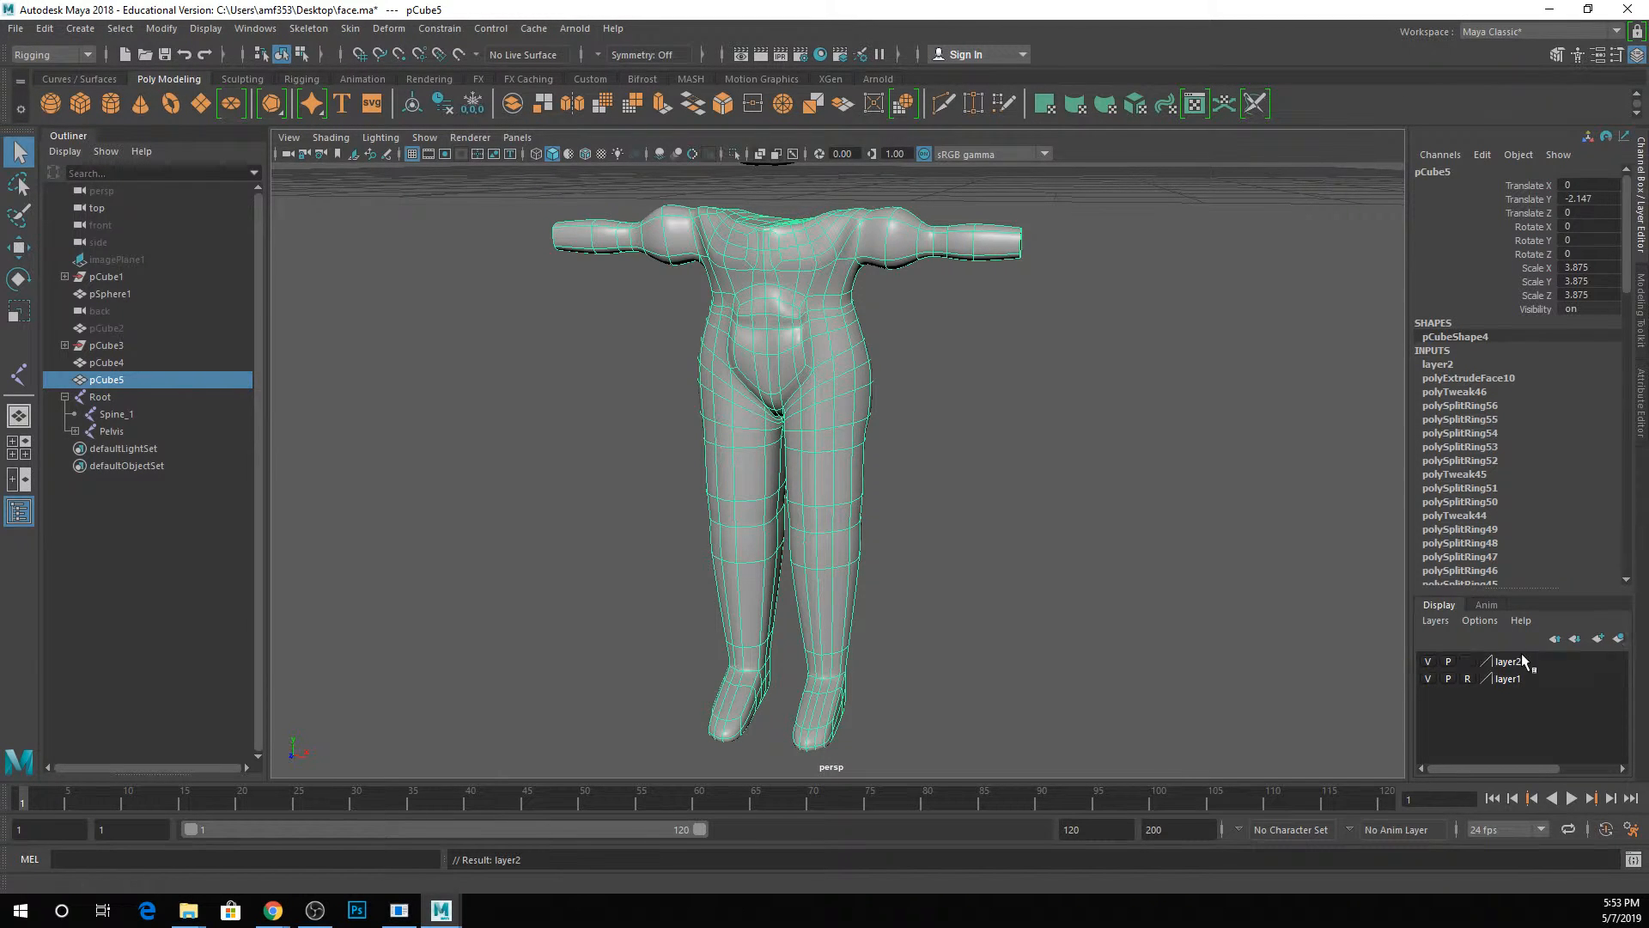
{"action": "left_click", "coordinate": [1497, 664]}
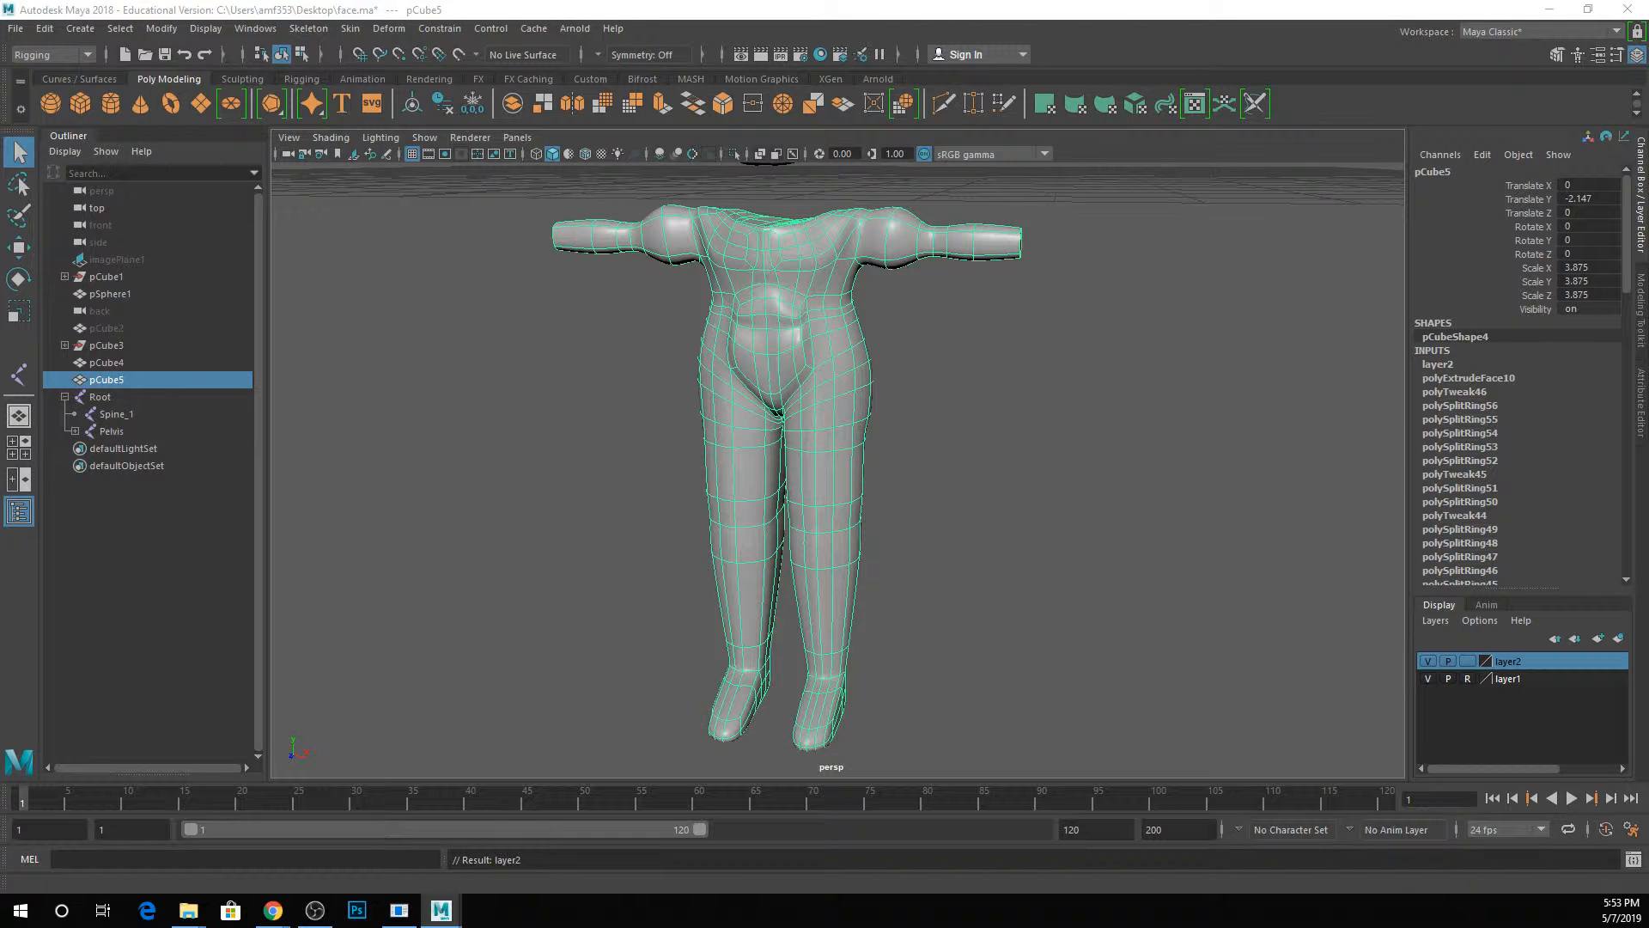
{"action": "left_click", "coordinate": [867, 484]}
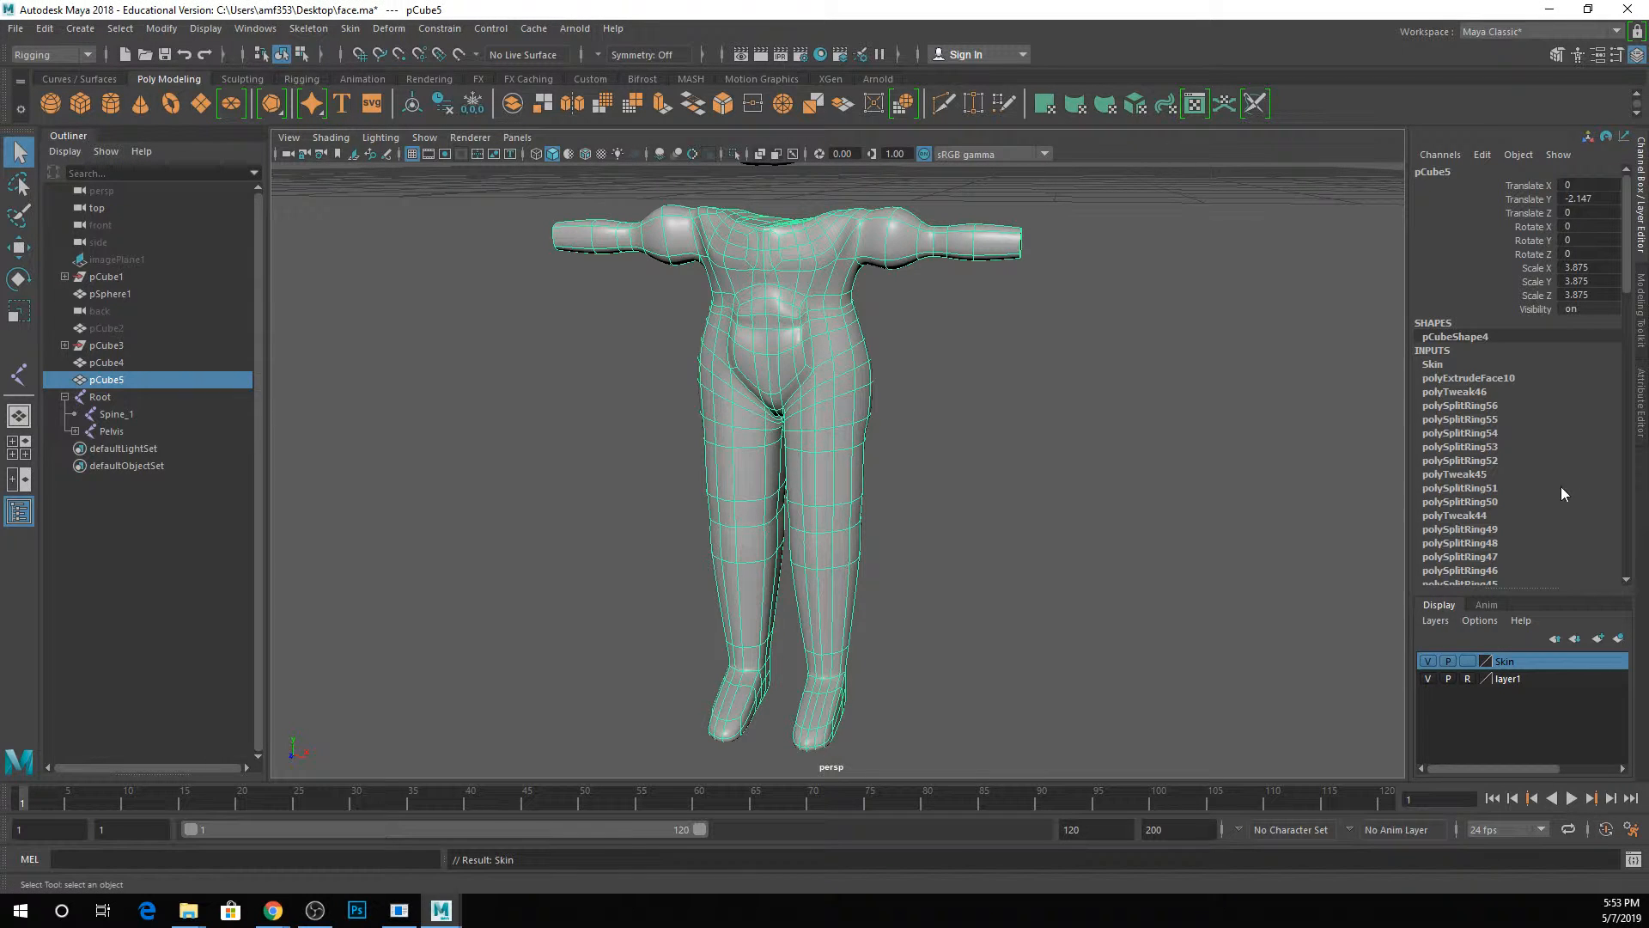
{"action": "left_click", "coordinate": [1468, 662]}
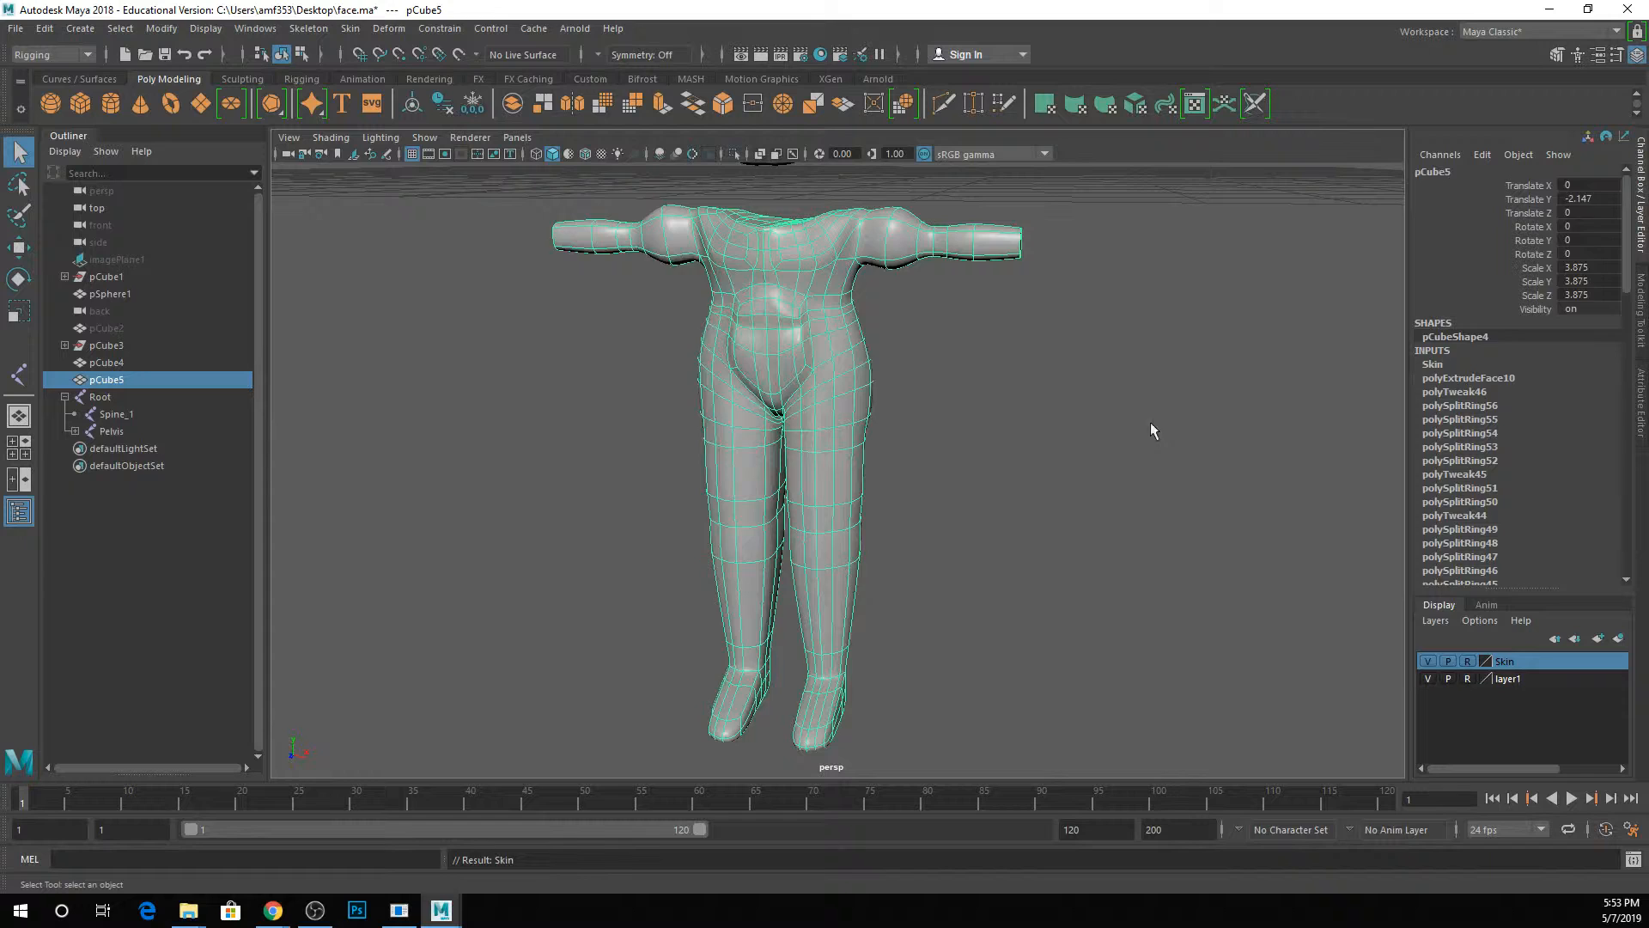
Check in wireframe display that the left leg joints can be selected while the body mesh cannot, and return to shaded display.
{"action": "left_click", "coordinate": [811, 409]}
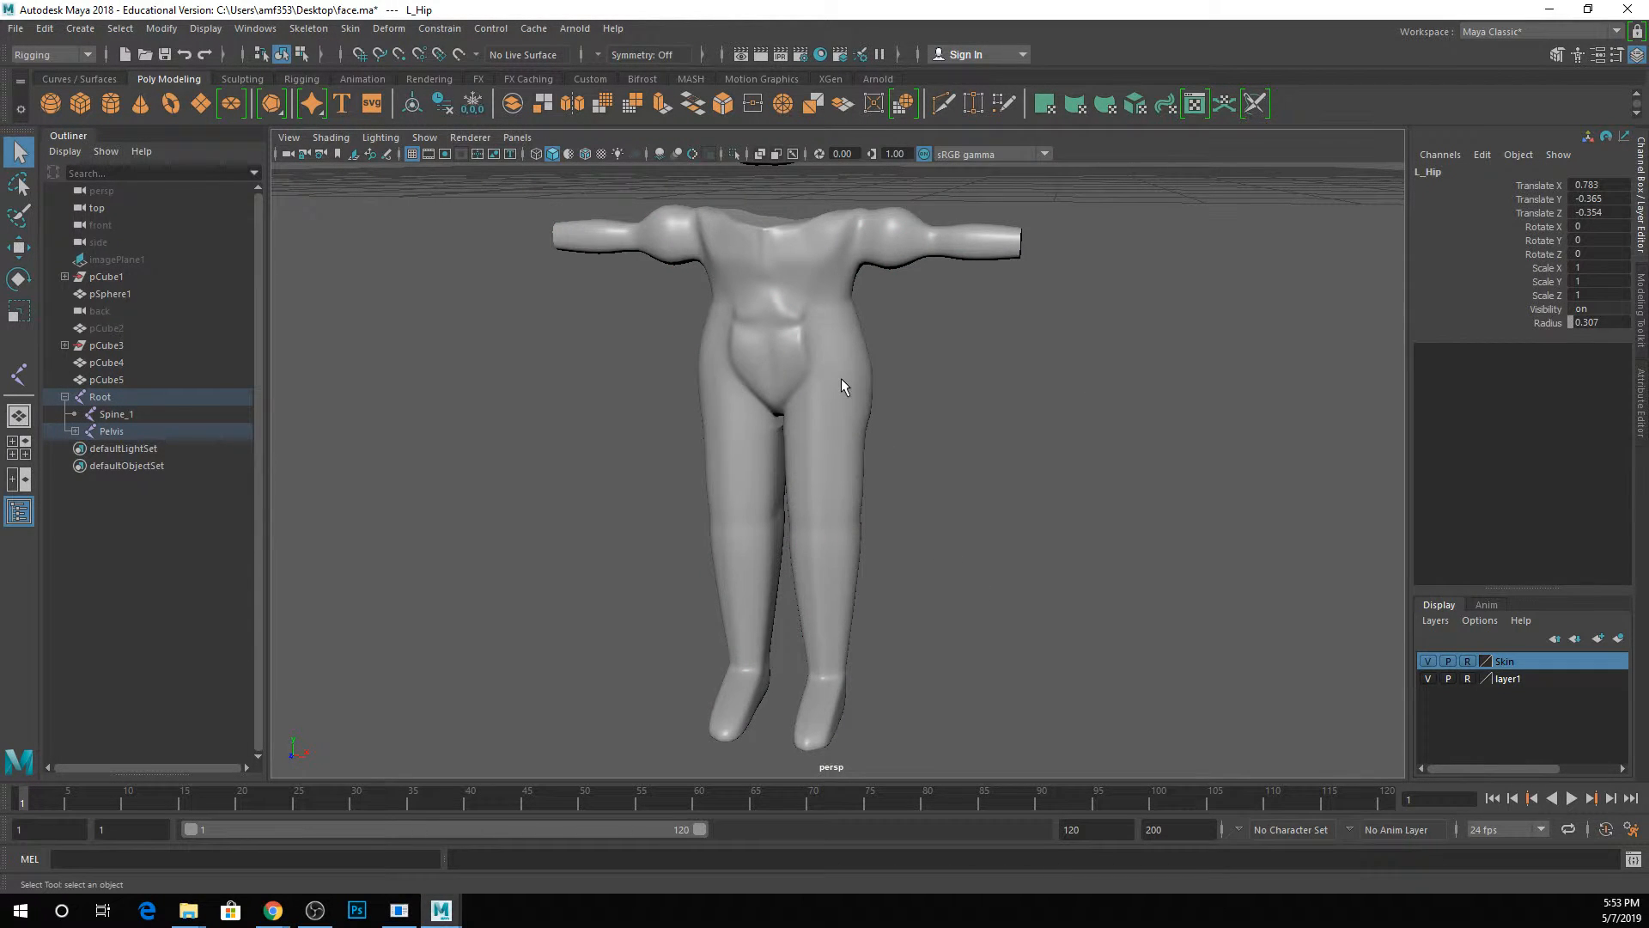
{"action": "key", "text": "4"}
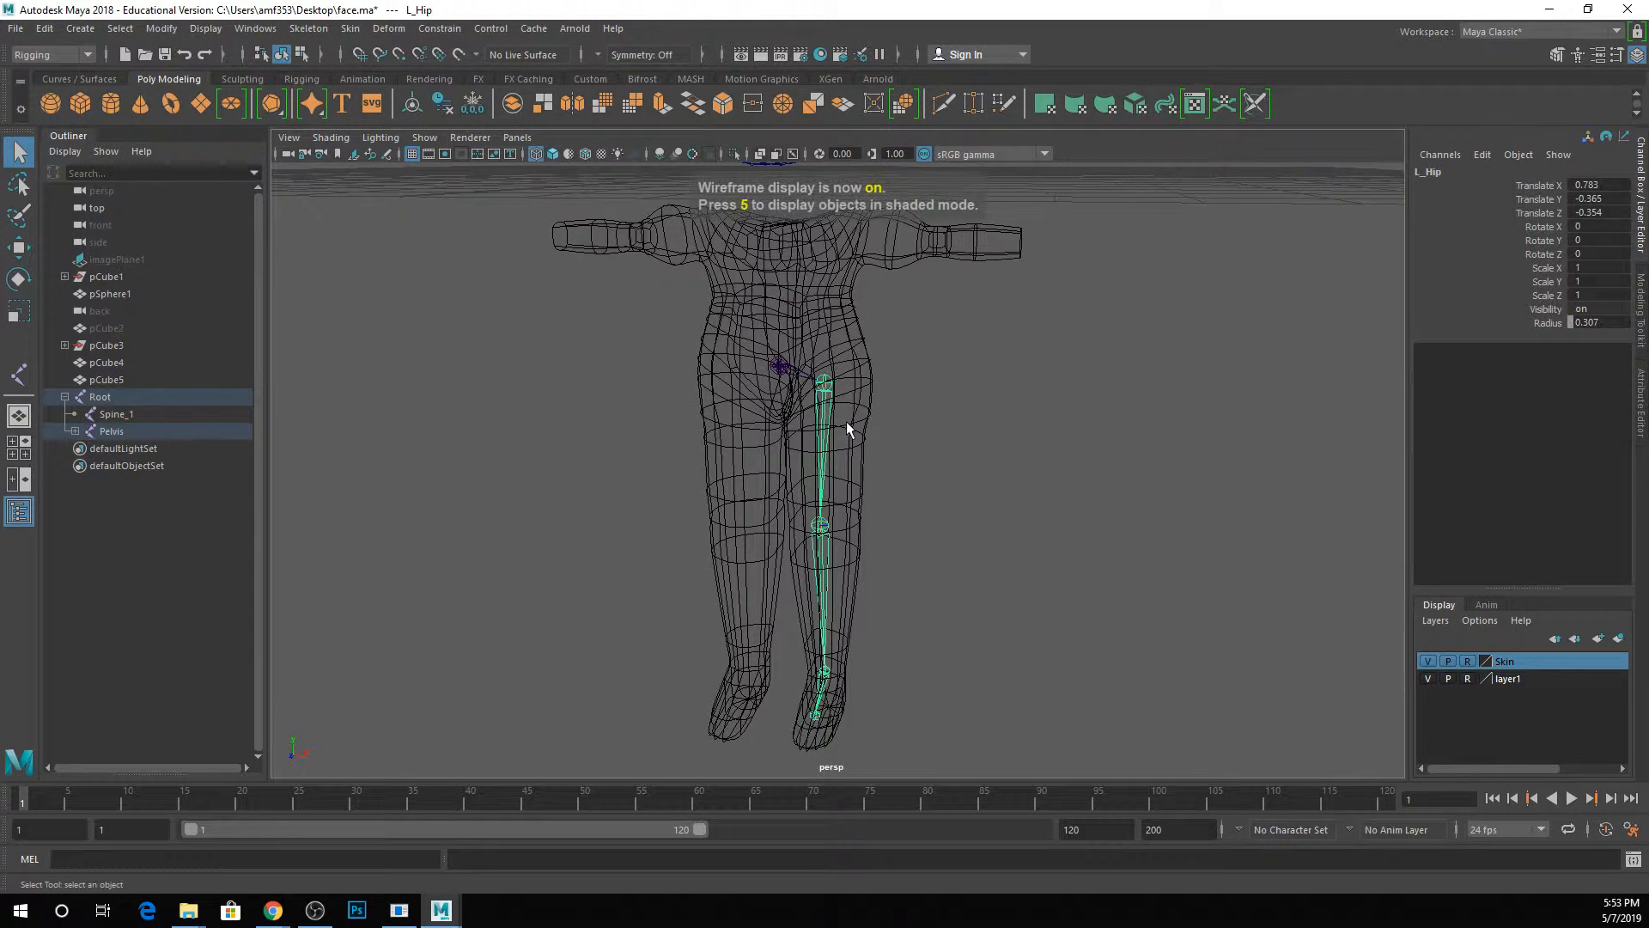
{"action": "left_click", "coordinate": [740, 418]}
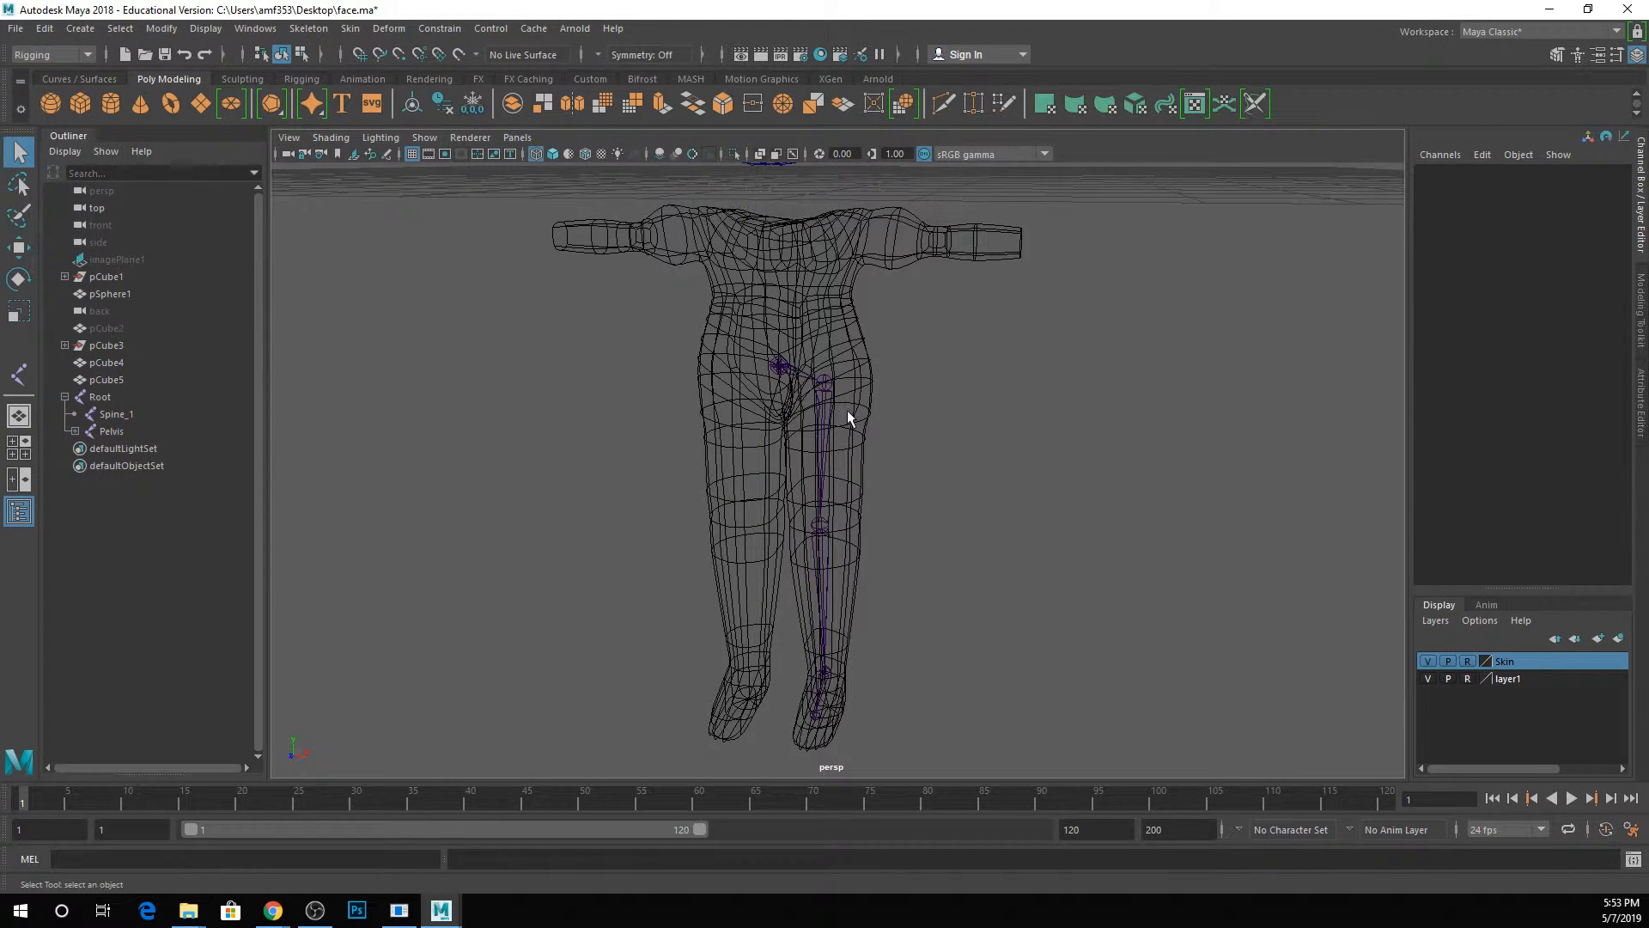
{"action": "left_click", "coordinate": [828, 400]}
{"action": "left_click", "coordinate": [909, 417]}
{"action": "key", "text": "5"}
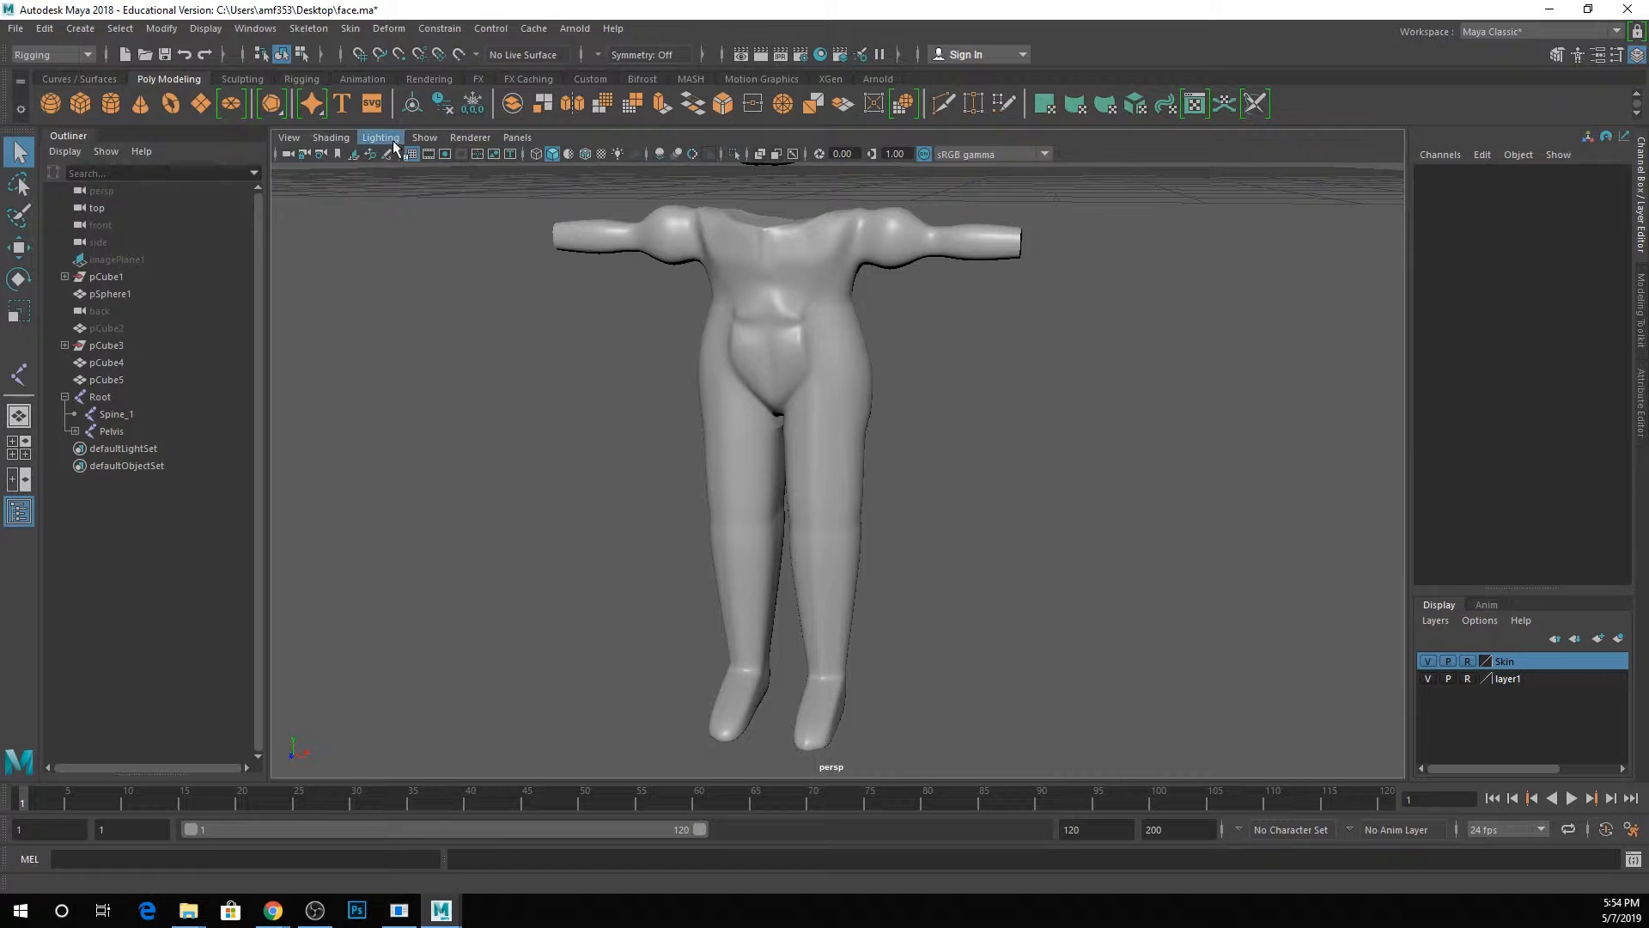
Turn on X-Ray Joints for the viewport and inspect the leg joints through the shaded body.
{"action": "left_click", "coordinate": [341, 140]}
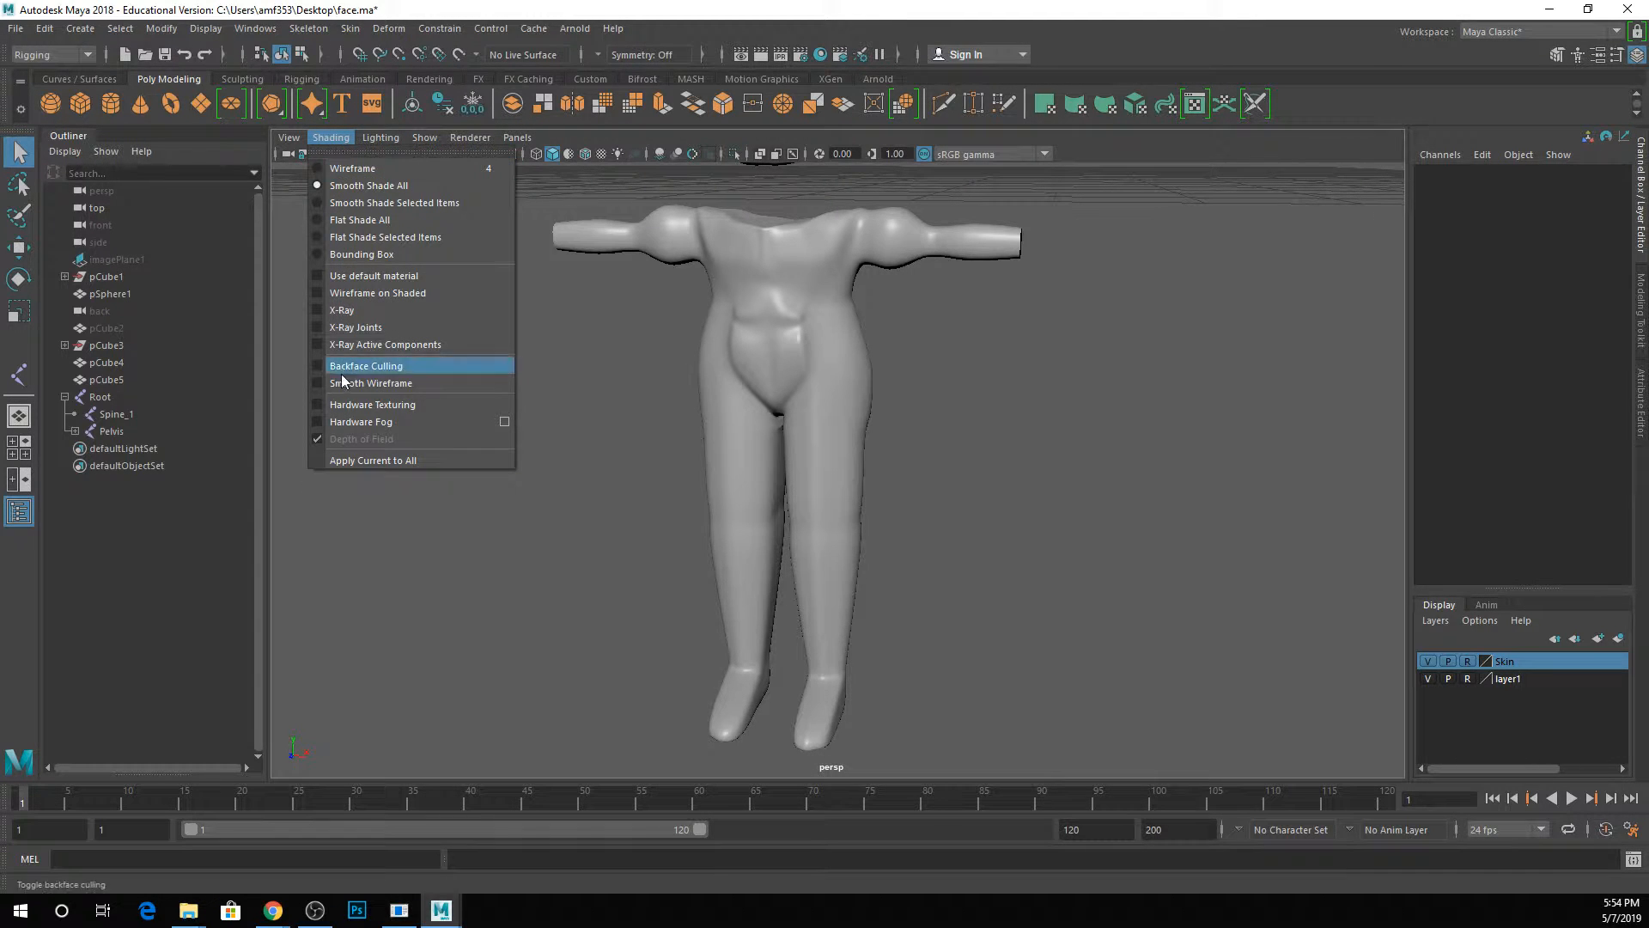
{"action": "left_click", "coordinate": [339, 327]}
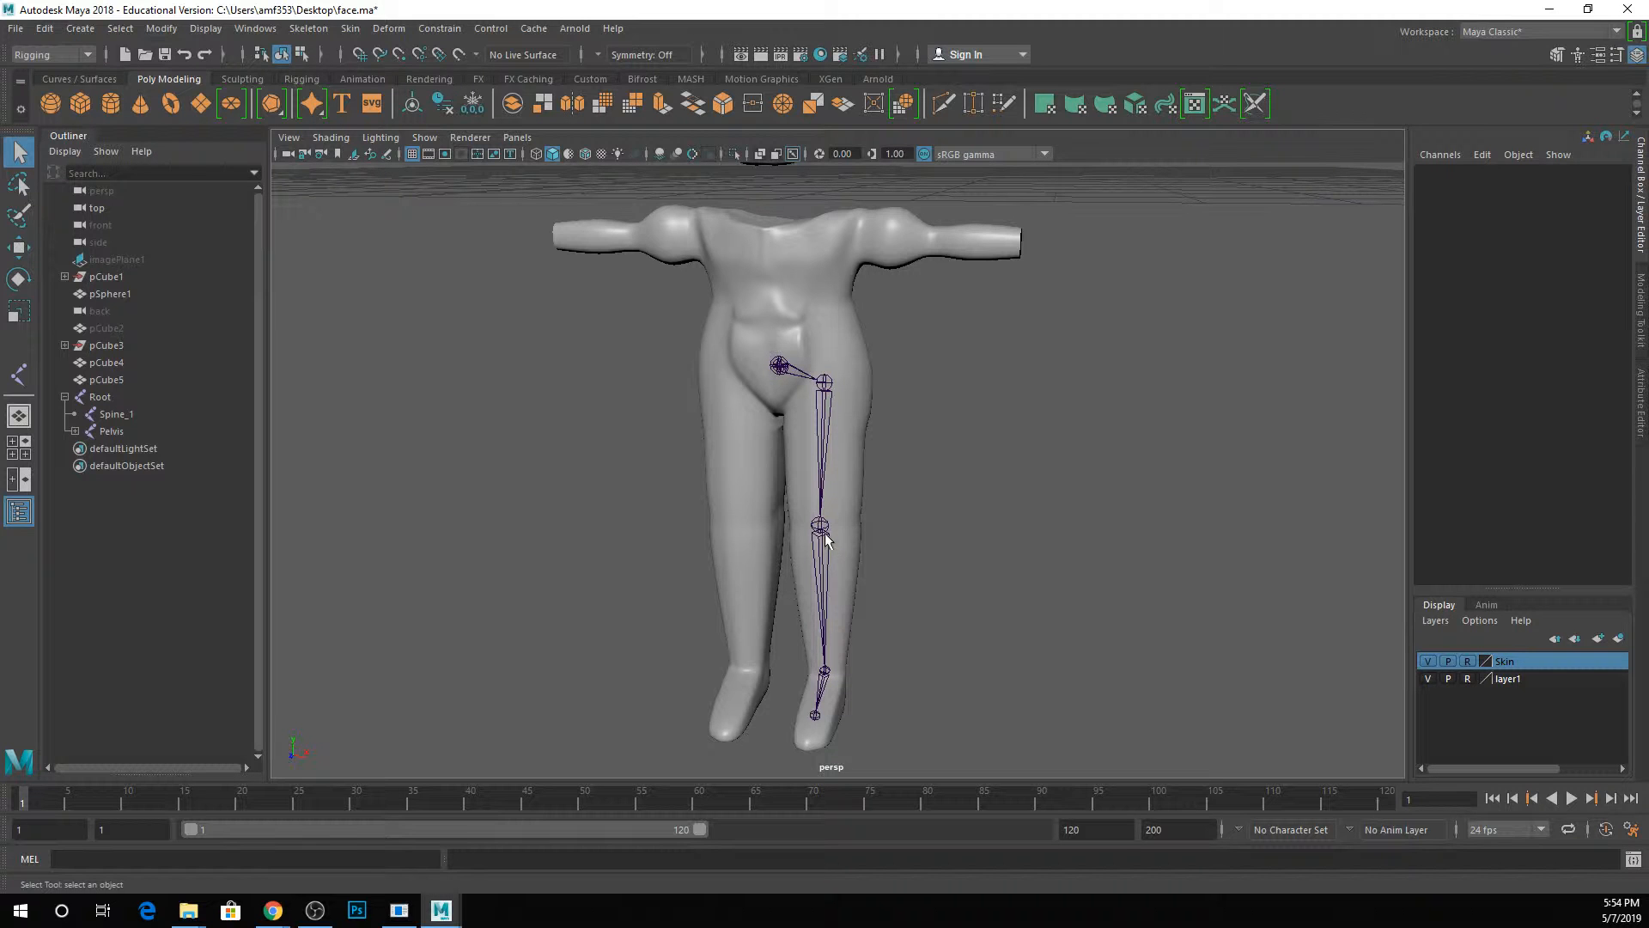
{"action": "mouse_move", "coordinate": [821, 528]}
{"action": "left_mouse_down", "text": "alt"}
{"action": "mouse_move", "coordinate": [994, 515]}
{"action": "mouse_move", "coordinate": [816, 504]}
{"action": "left_mouse_up", "text": "alt"}
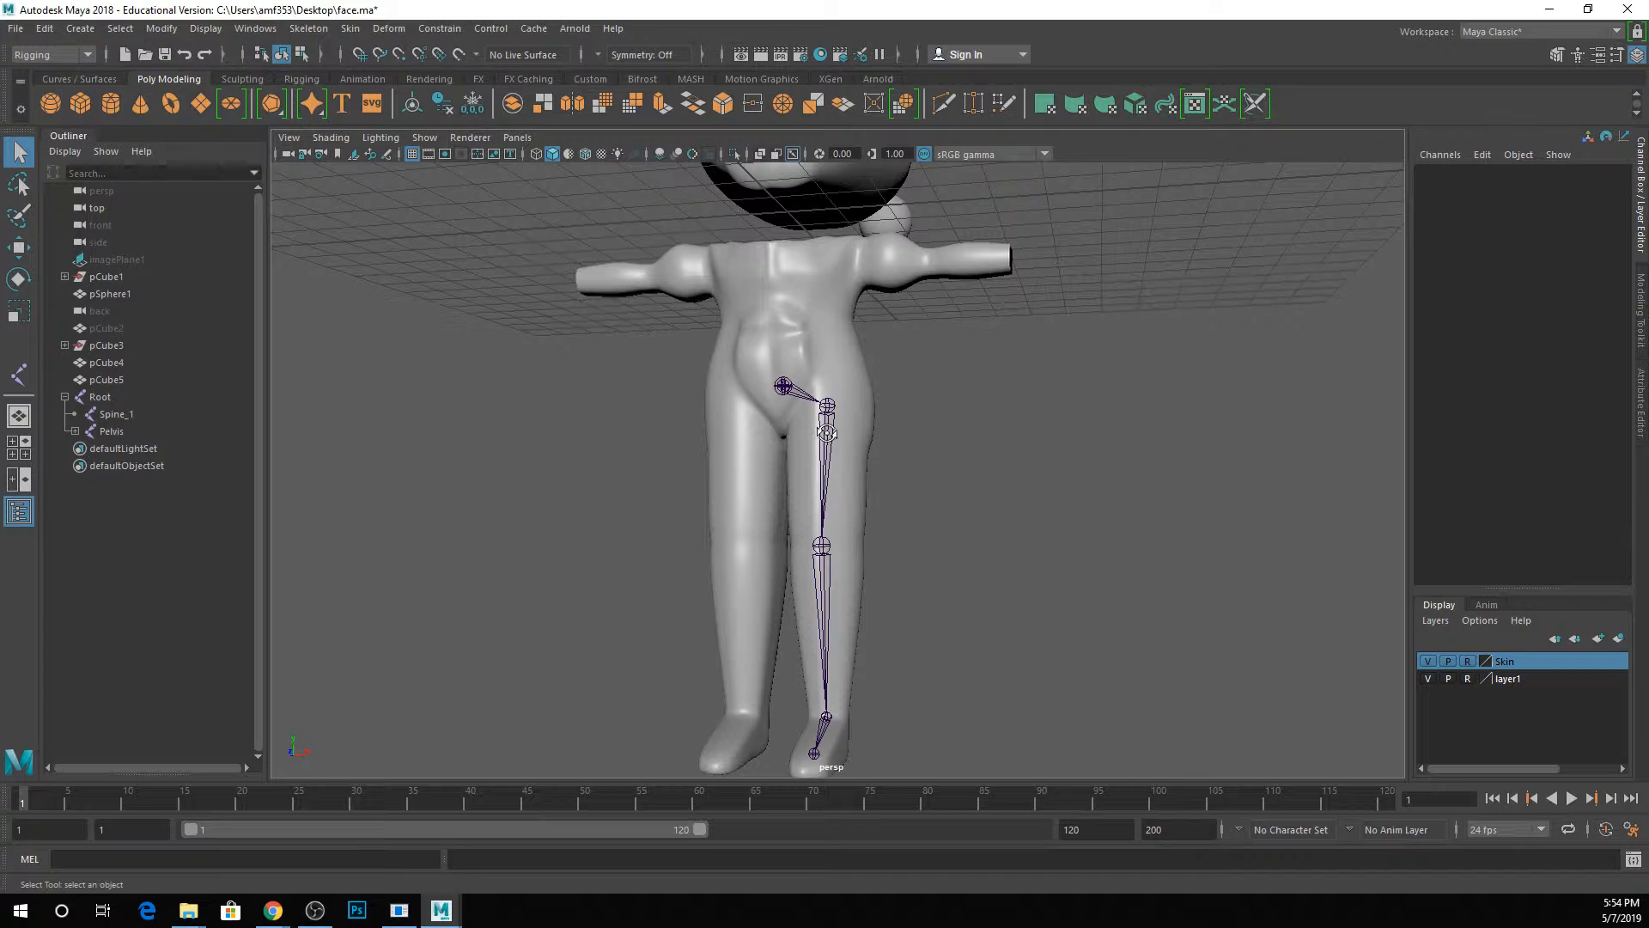
{"action": "left_click_drag", "start_coordinate": [827, 436], "coordinate": [850, 448], "text": "alt"}
Open the Mirror Joints options for the L_Hip joint and move the dialog clear of the character.
{"action": "left_click", "coordinate": [825, 393]}
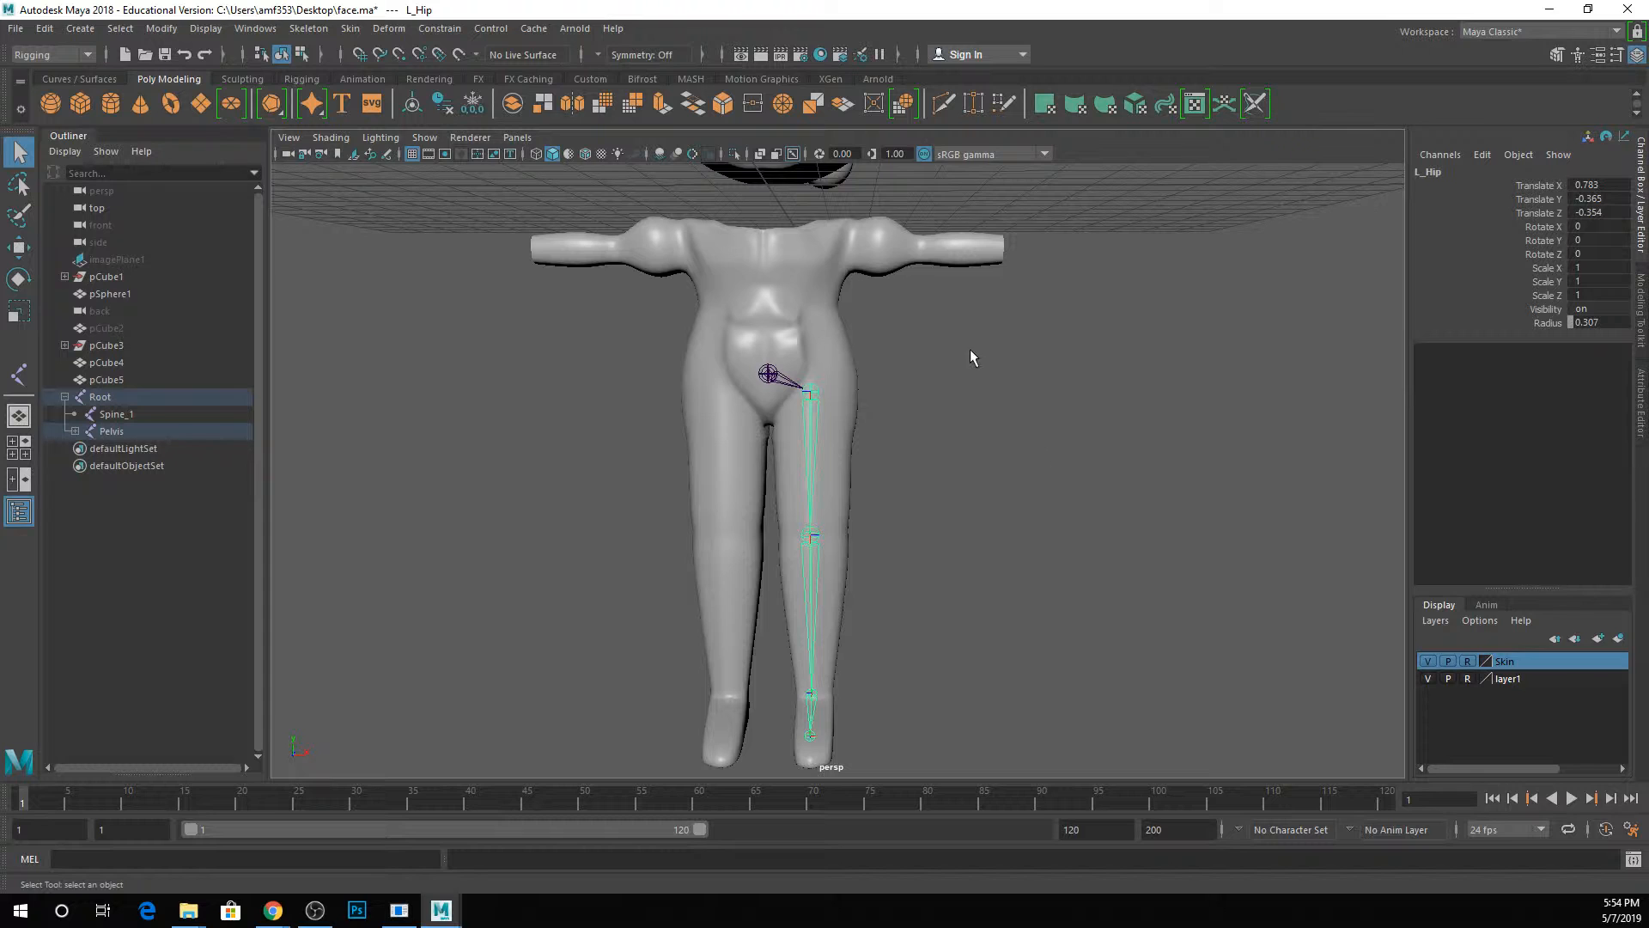
{"action": "key", "text": "ctrl+d"}
{"action": "key", "text": "ctrl+z"}
{"action": "left_click", "coordinate": [309, 29]}
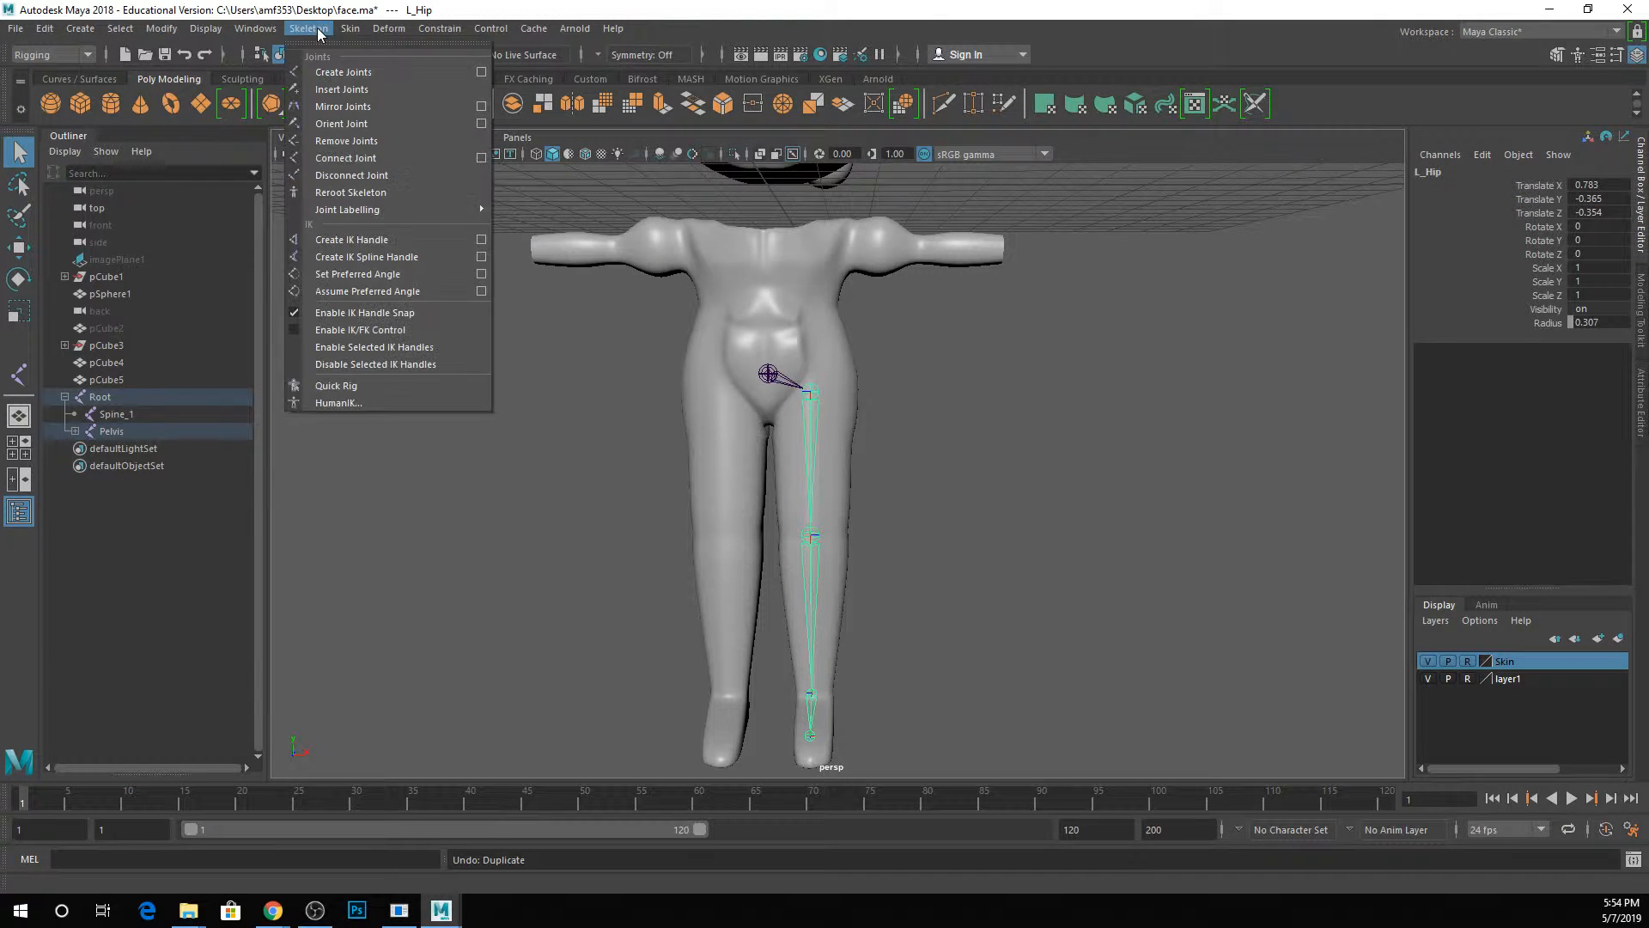
{"action": "left_click", "coordinate": [483, 106]}
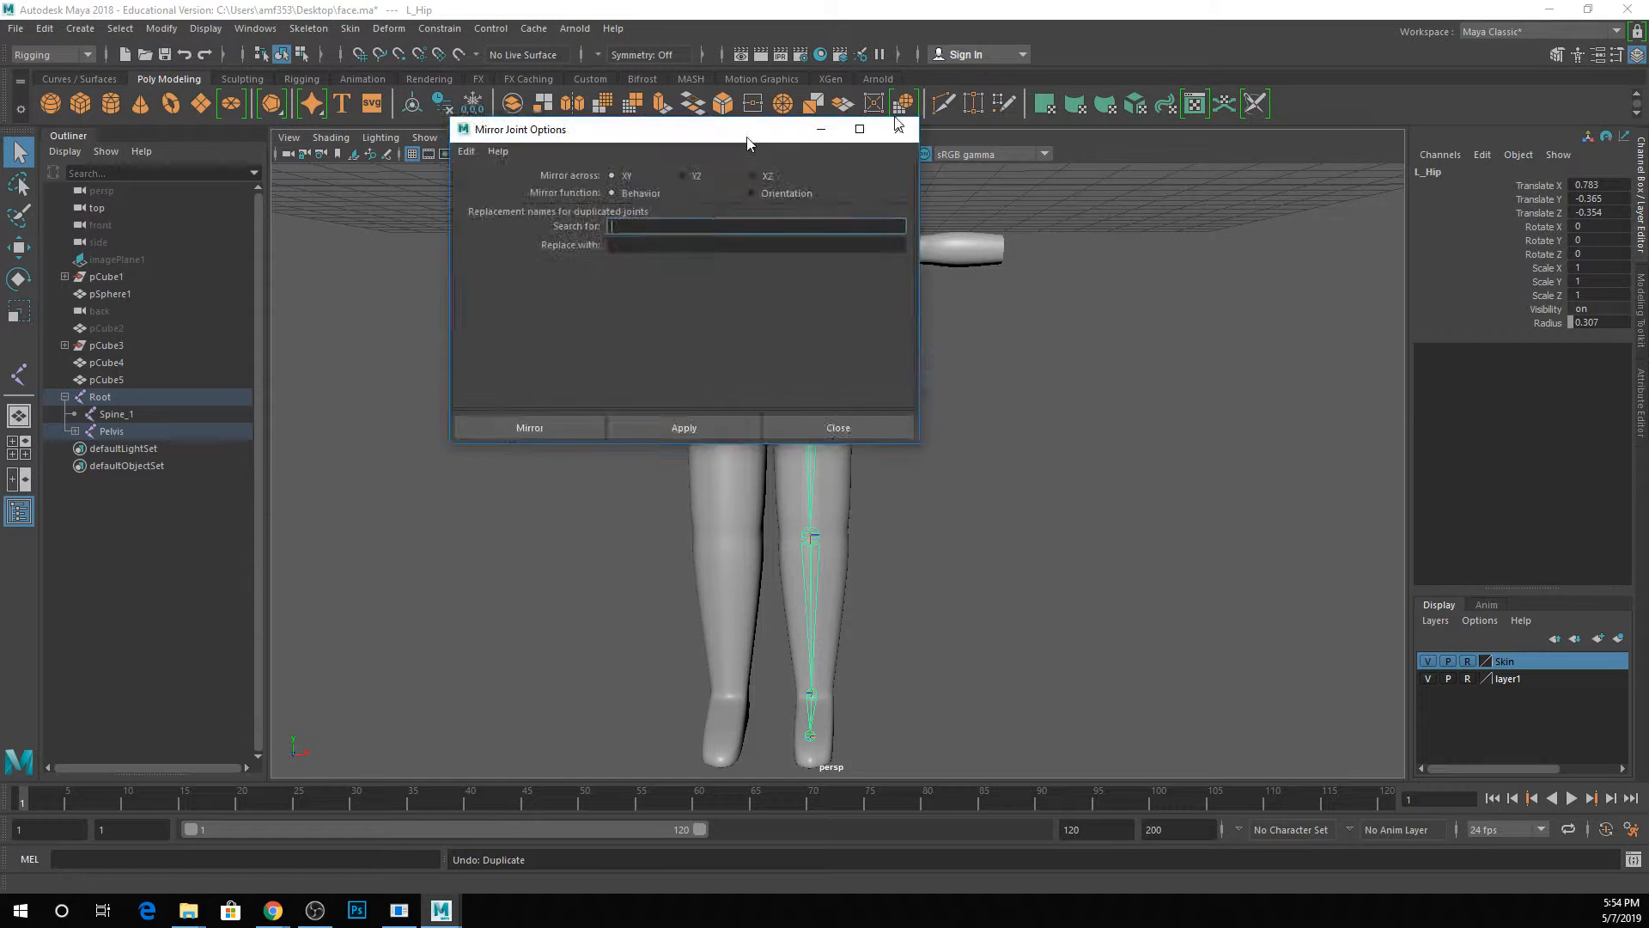
{"action": "left_click_drag", "start_coordinate": [747, 142], "coordinate": [1254, 210]}
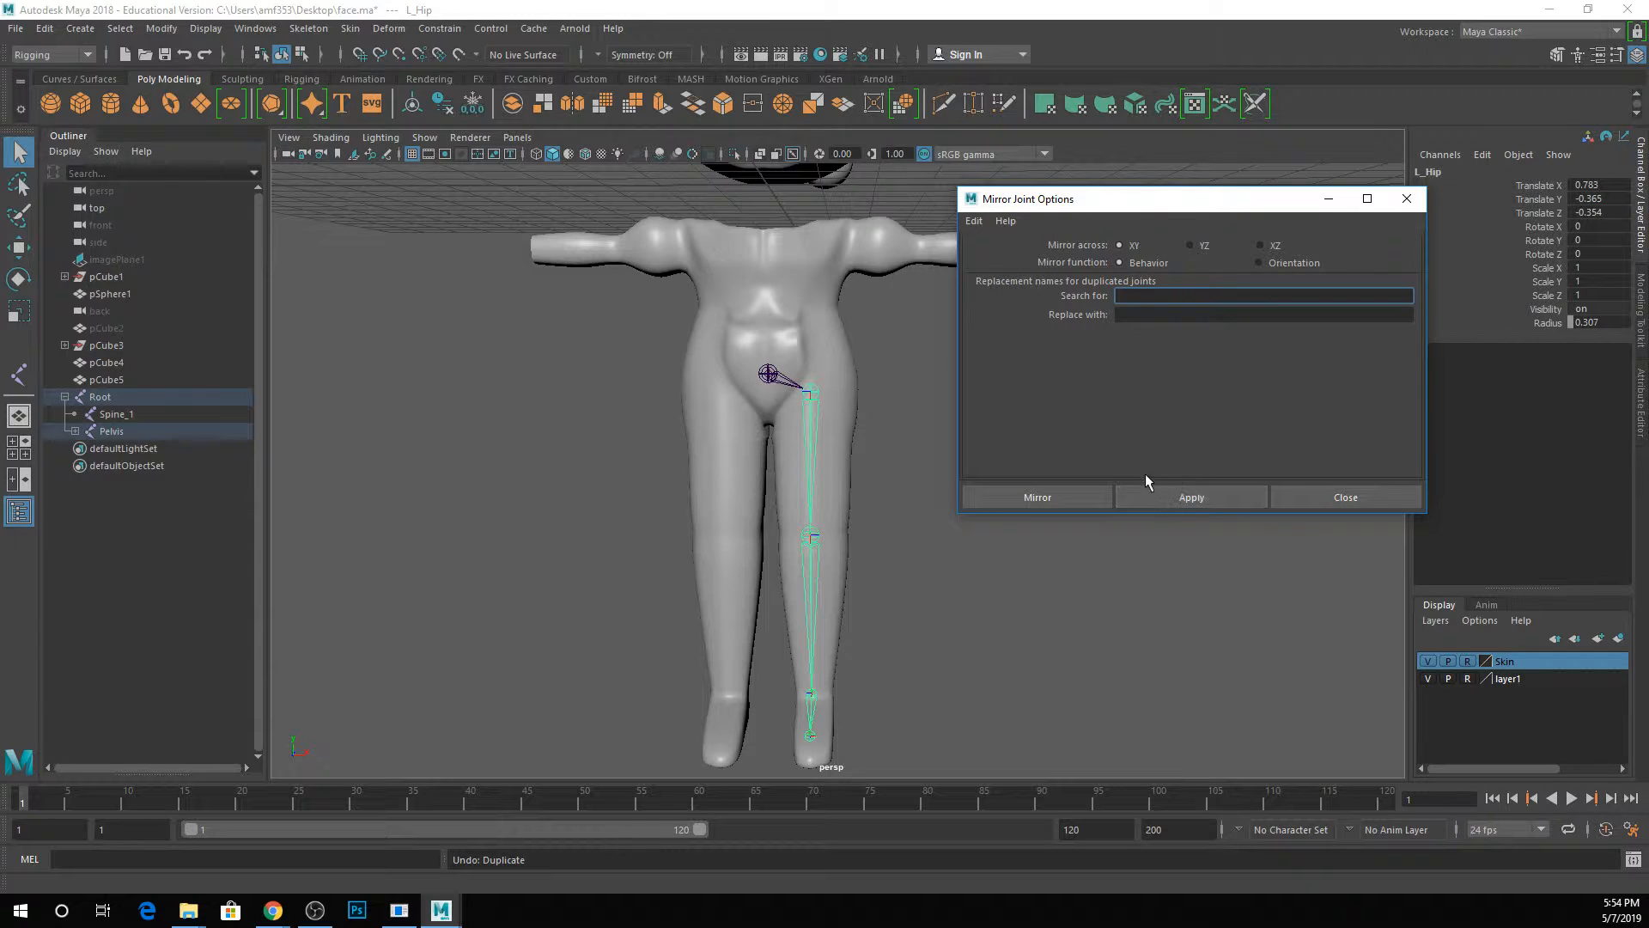
Try to mirror the L_Hip joint chain across the XY plane, and undo it.
{"action": "left_click", "coordinate": [1200, 502]}
{"action": "left_click_drag", "start_coordinate": [898, 445], "coordinate": [666, 526], "text": "alt"}
{"action": "key", "text": "ctrl+z"}
Set the mirror plane to YZ, try it on the L_Hip joint chain, and undo the mirrored copy.
{"action": "left_click", "coordinate": [1190, 246]}
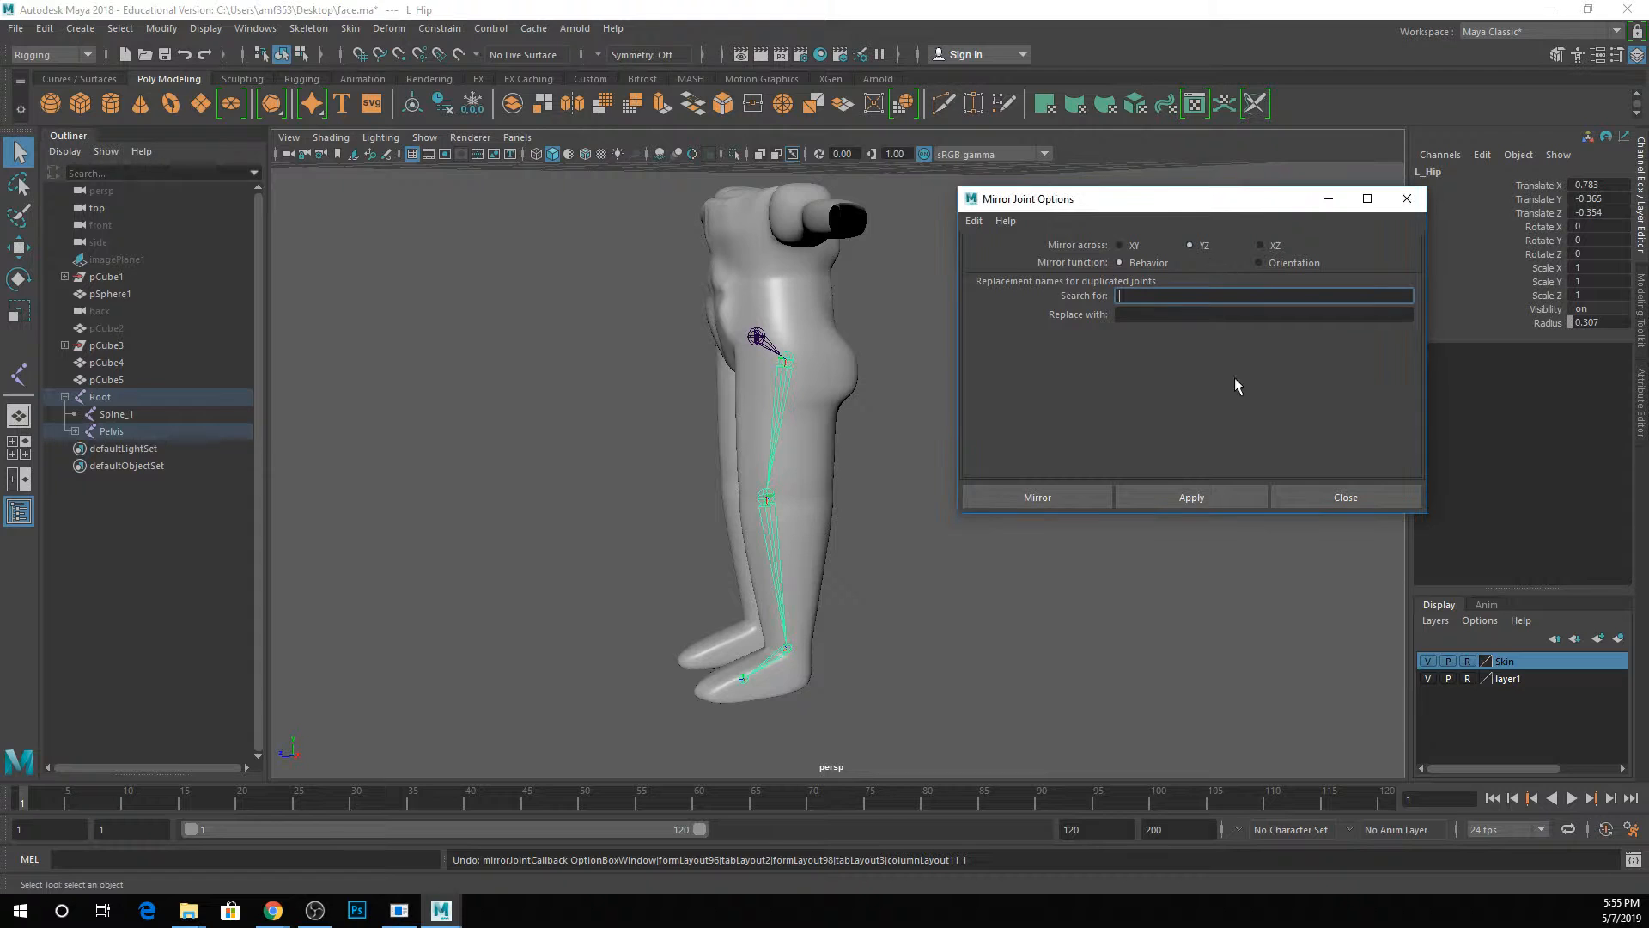
{"action": "left_click", "coordinate": [1203, 496]}
{"action": "left_click_drag", "start_coordinate": [788, 514], "coordinate": [927, 483], "text": "alt"}
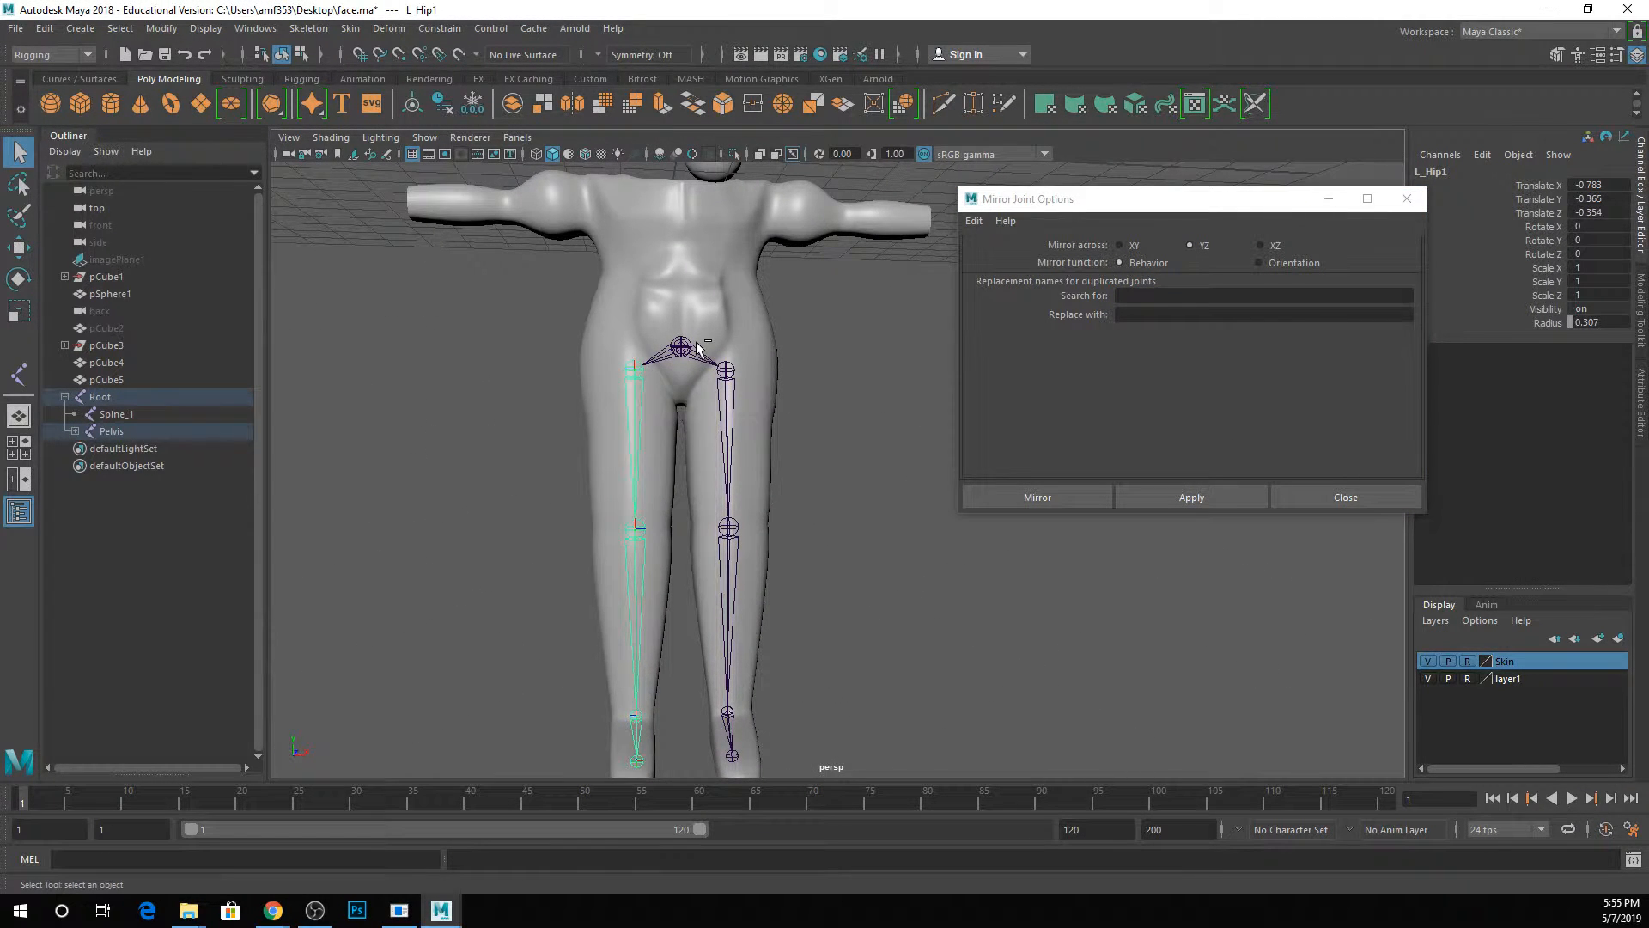
{"action": "key", "text": "ctrl+z"}
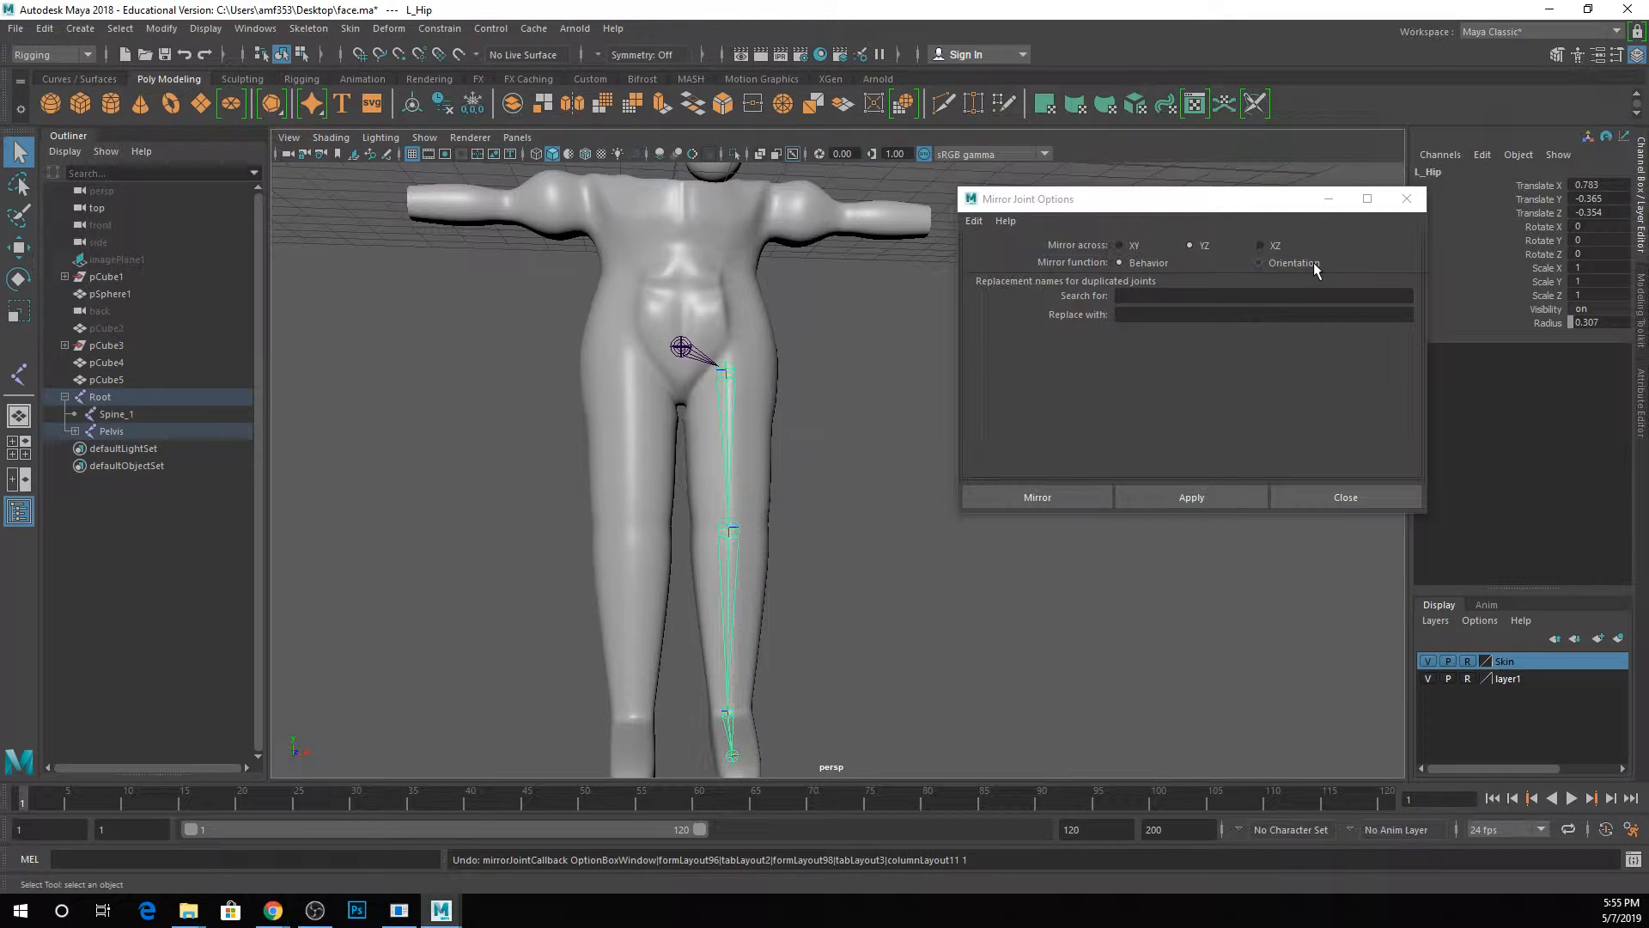
Expand the Pelvis hierarchy and set L_ as the text to search for in the duplicated joint names.
{"action": "left_click", "coordinate": [76, 431]}
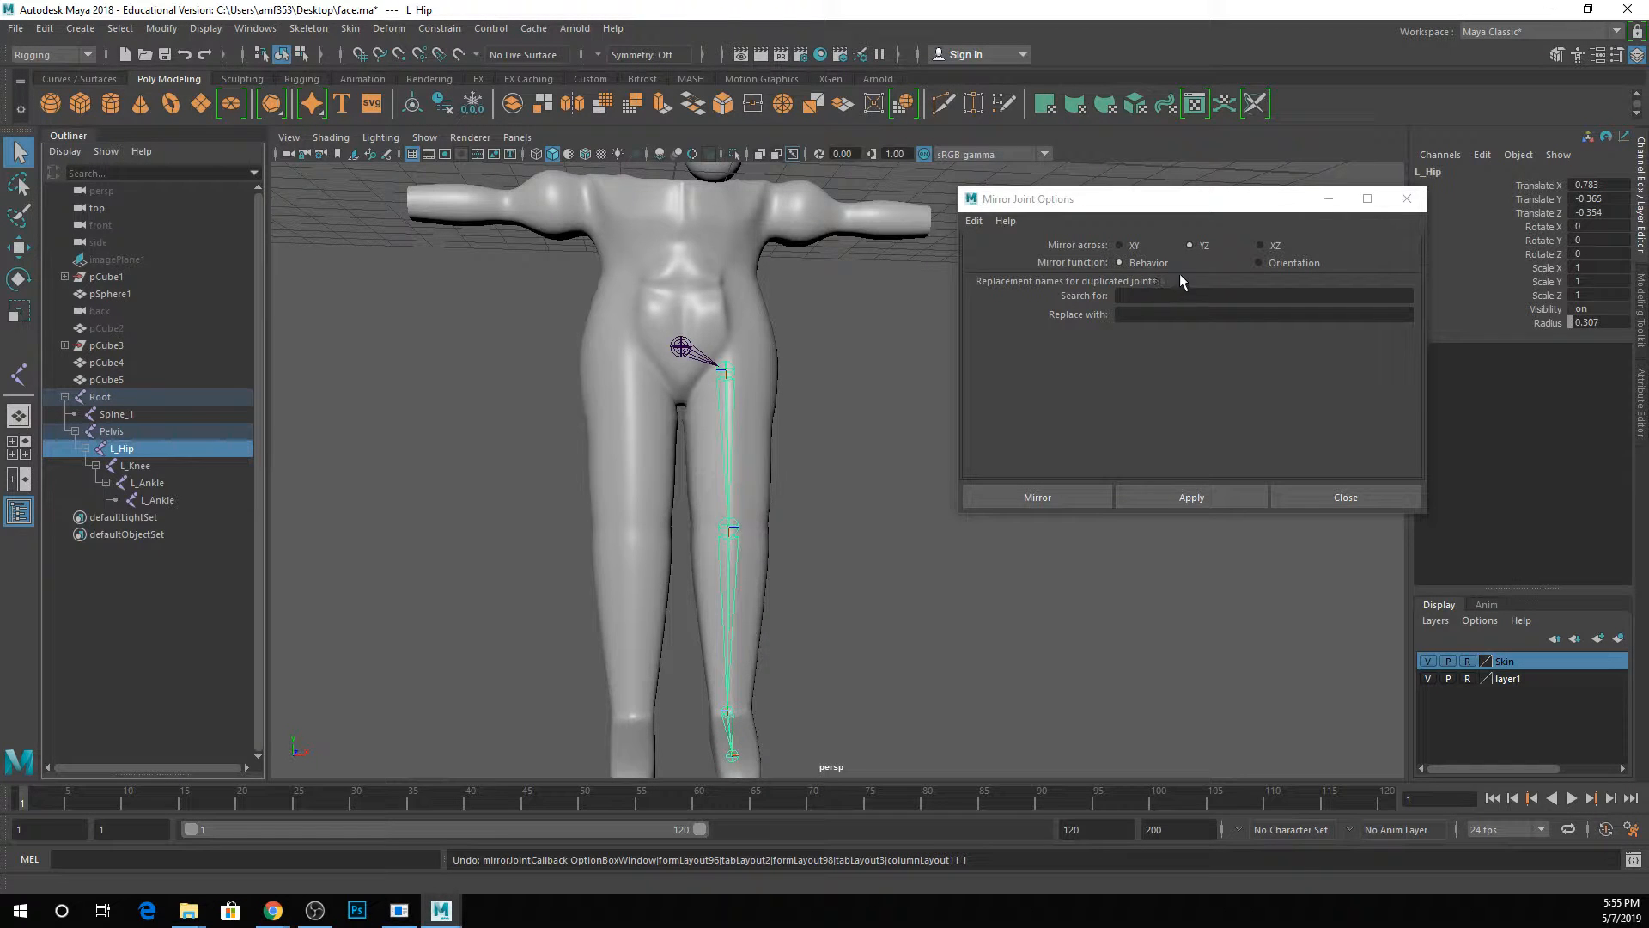
{"action": "left_click", "coordinate": [1132, 297]}
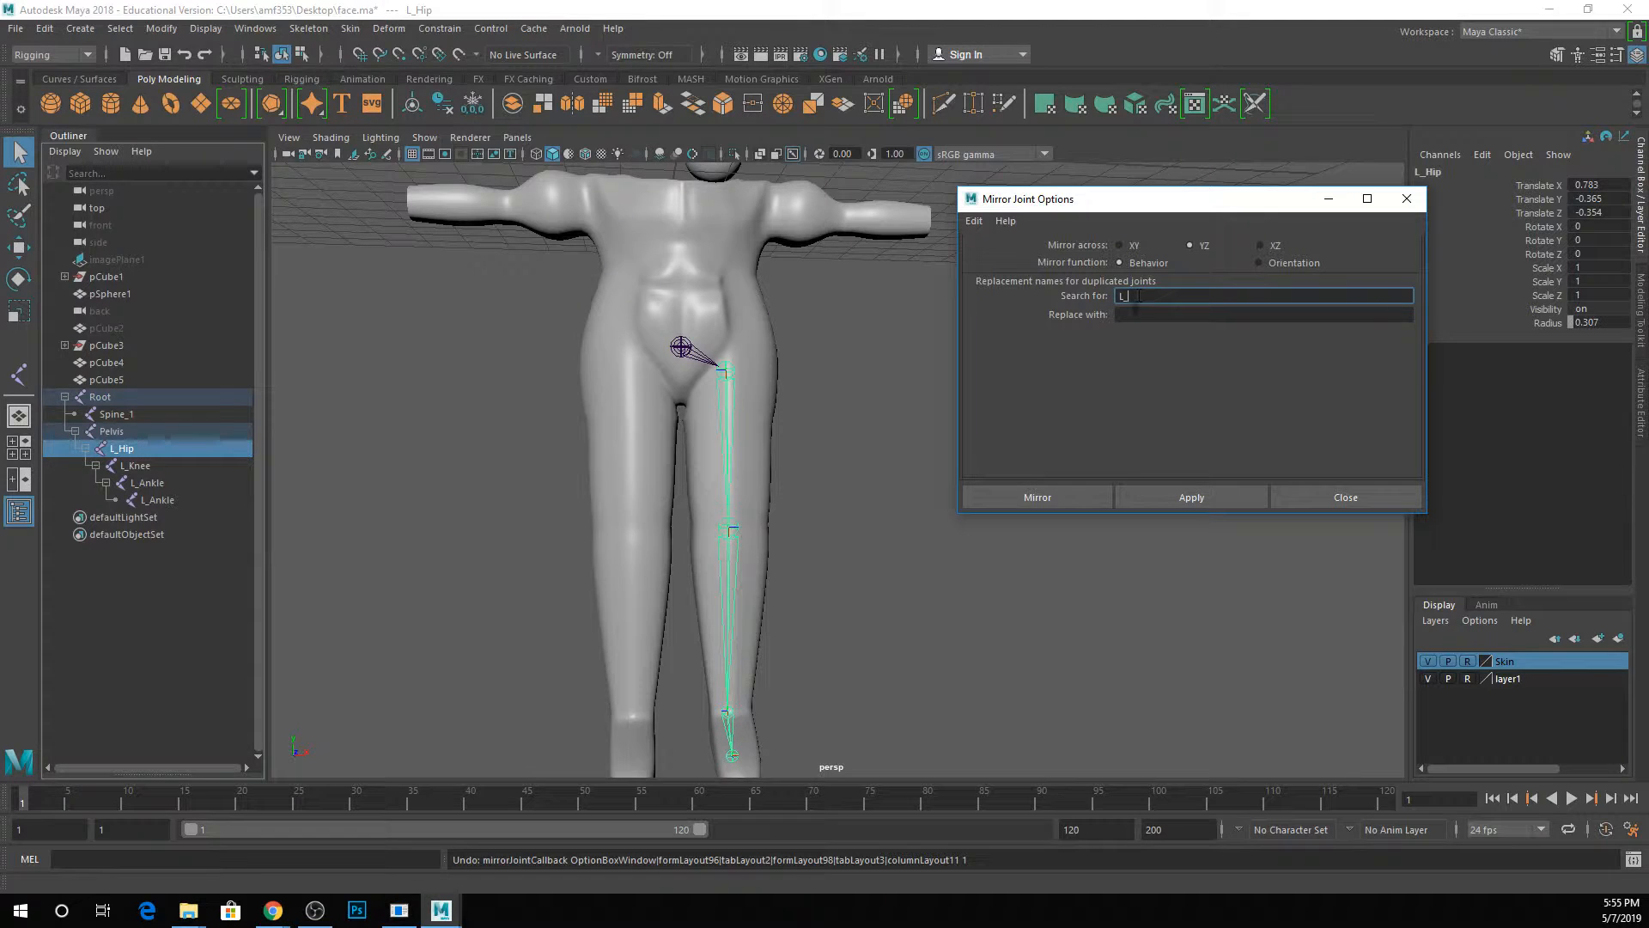
{"action": "key", "text": "Tab"}
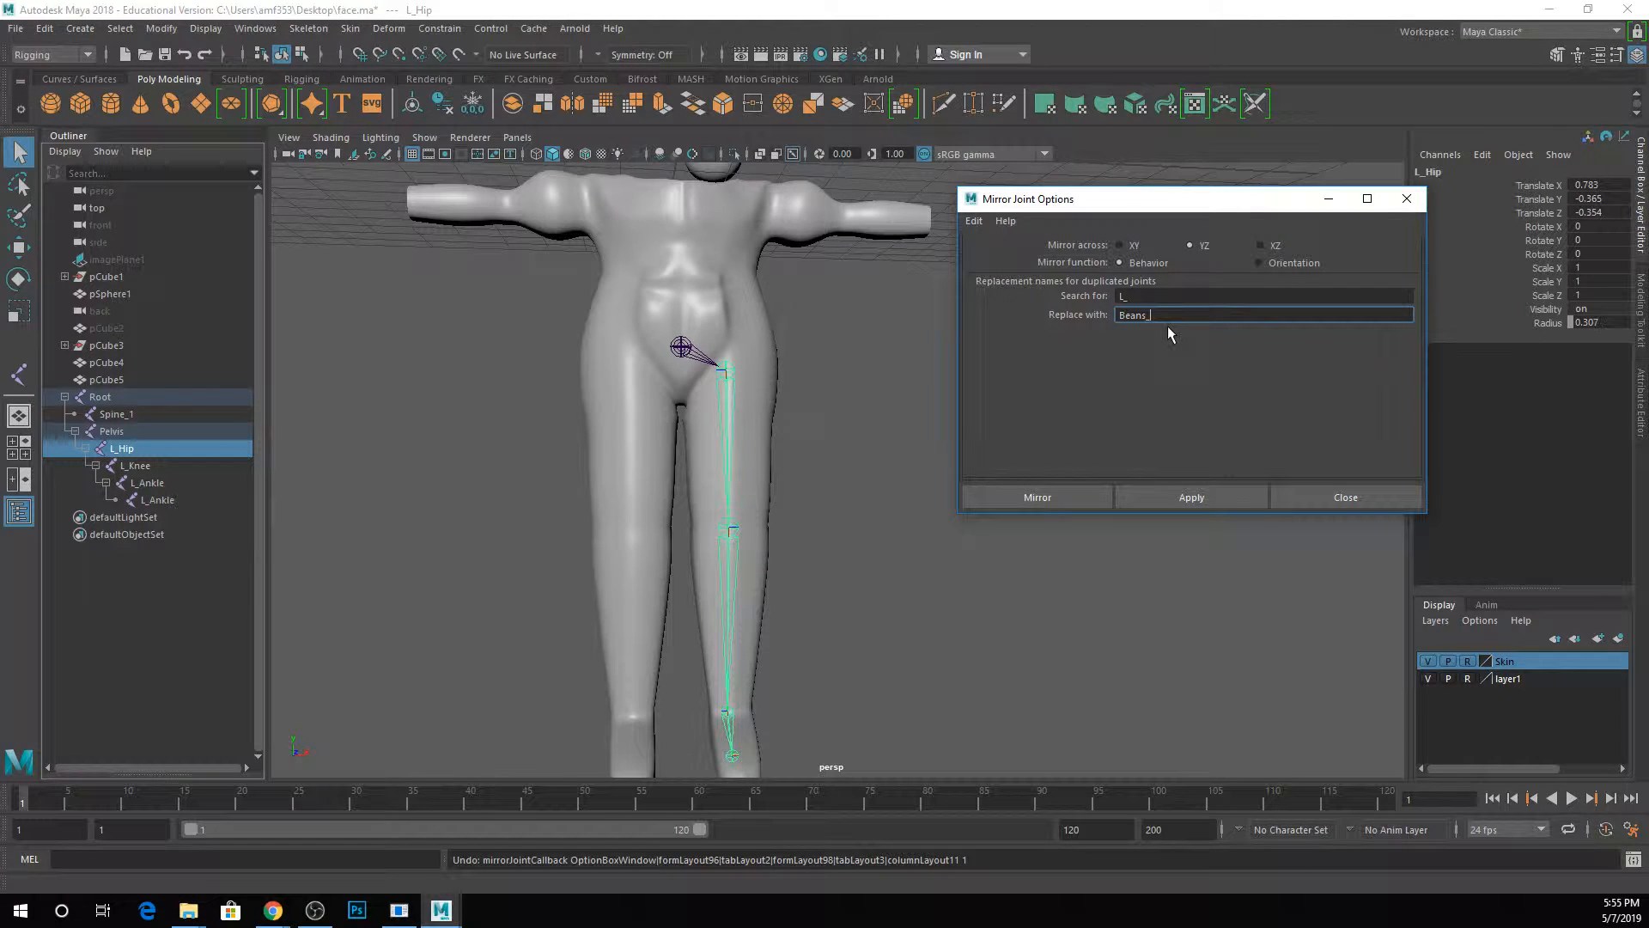
Try mirroring the L_Hip chain with Beans_ as the replacement prefix, review the joint names, and delete the mirrored chain.
{"action": "type", "text": "_"}
{"action": "left_click", "coordinate": [1172, 493]}
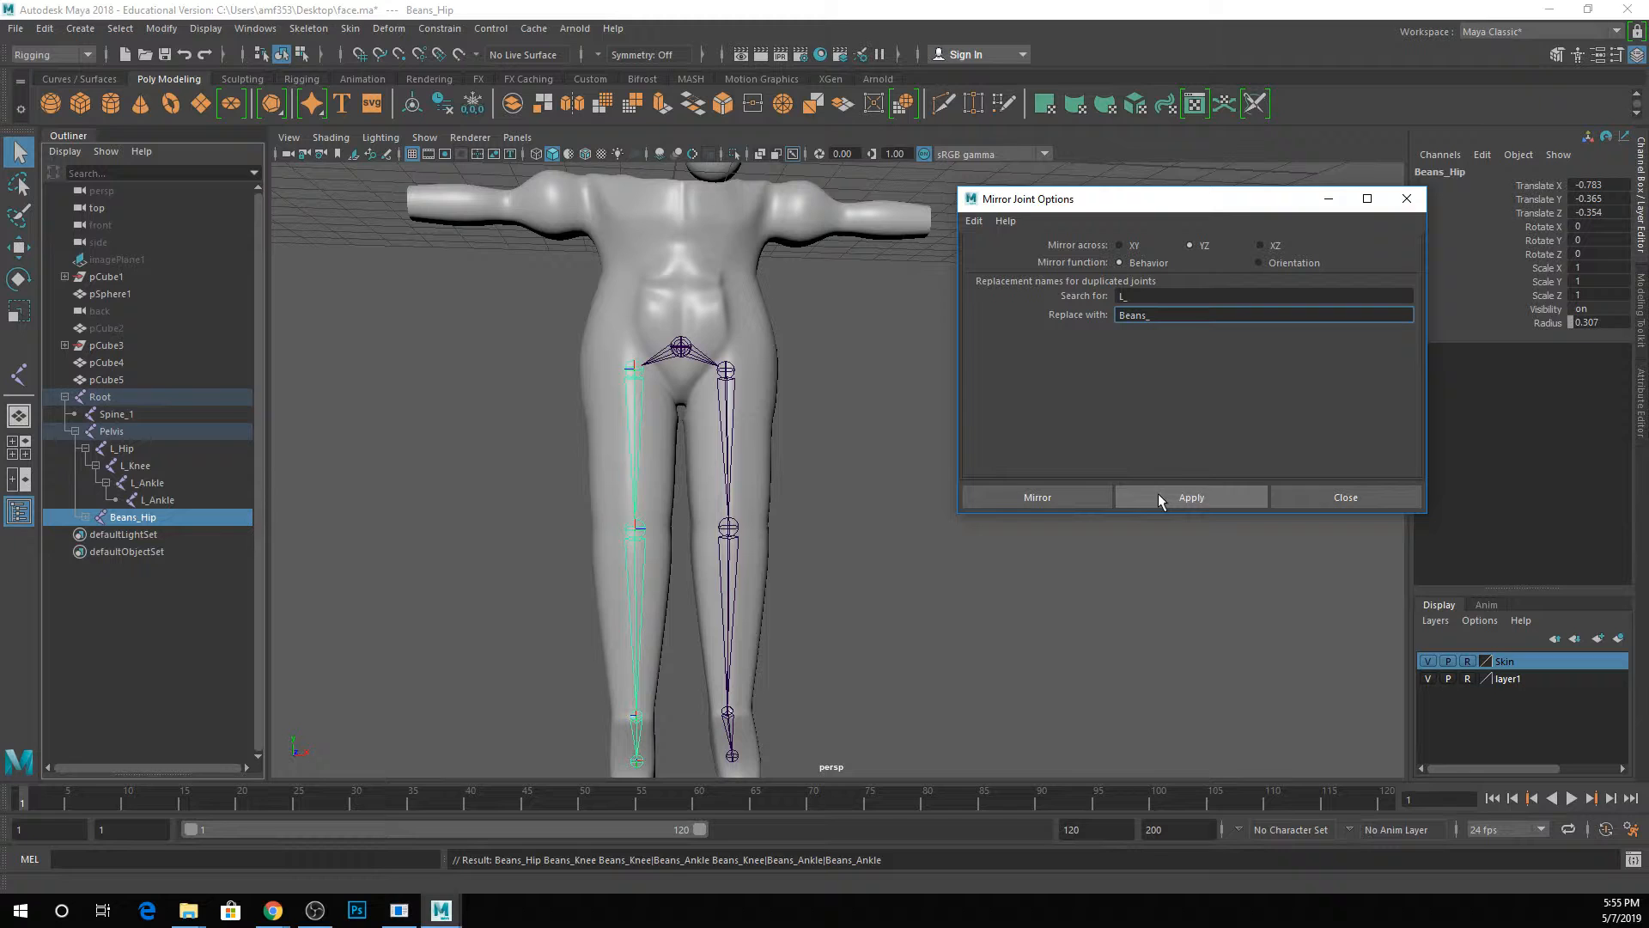
{"action": "left_click", "coordinate": [85, 517]}
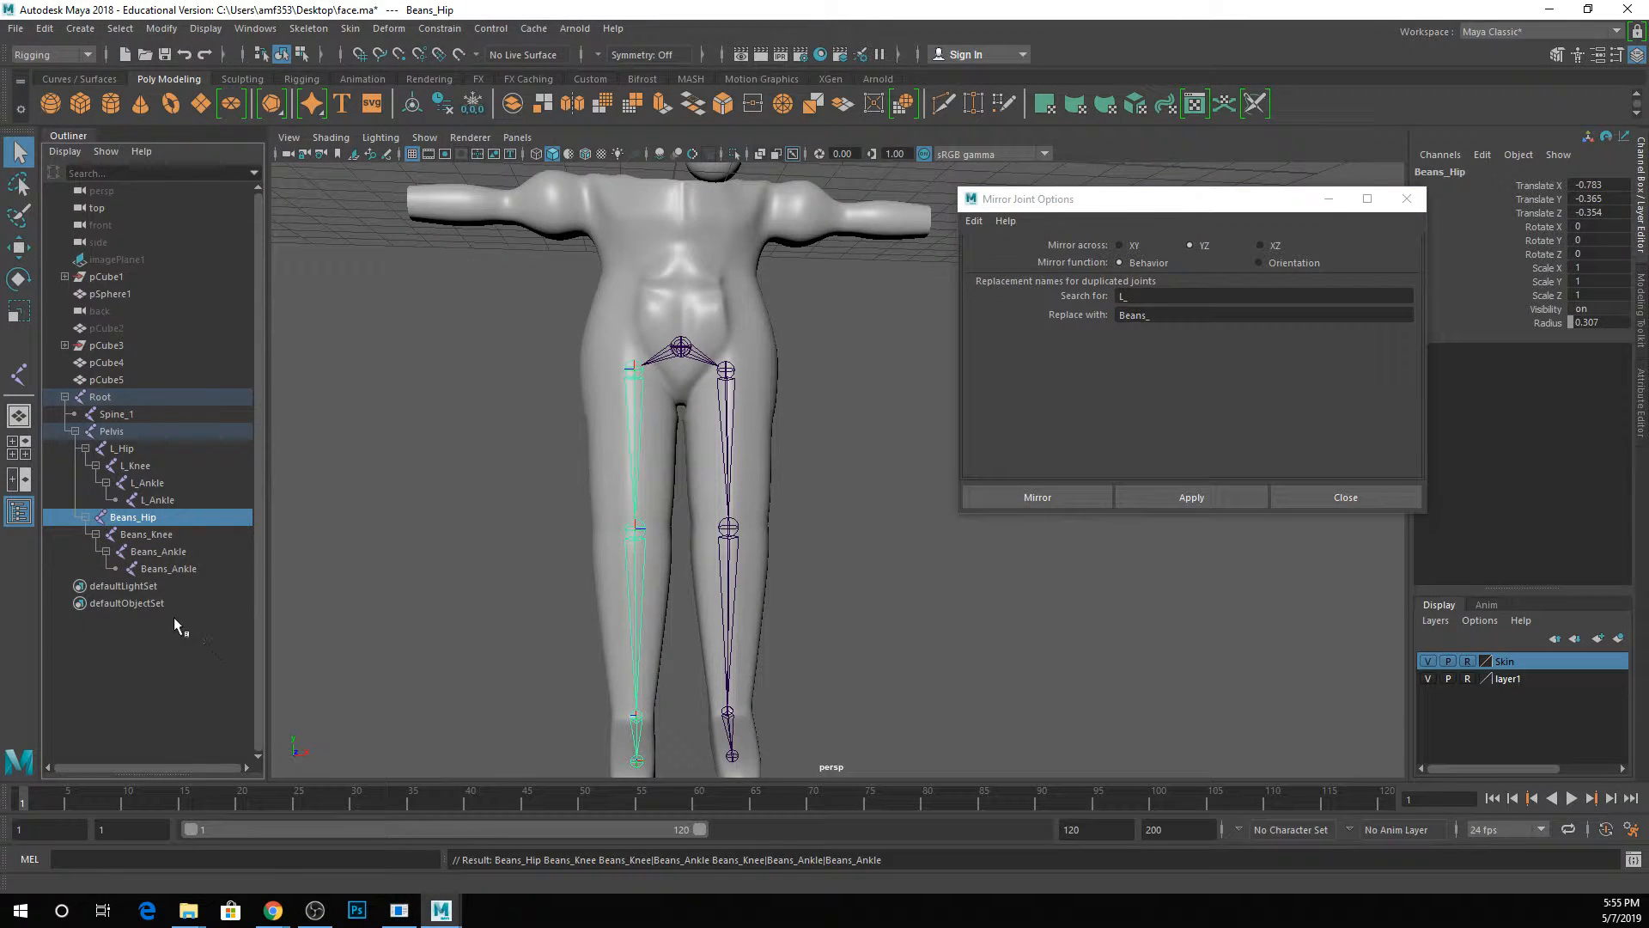
{"action": "key", "text": "Delete"}
Mirror the L_Hip joint chain across the YZ plane, replacing the L_ prefix with R_ in the new joints' names.
{"action": "left_click_drag", "start_coordinate": [1160, 316], "coordinate": [755, 342]}
{"action": "type", "text": "R_"}
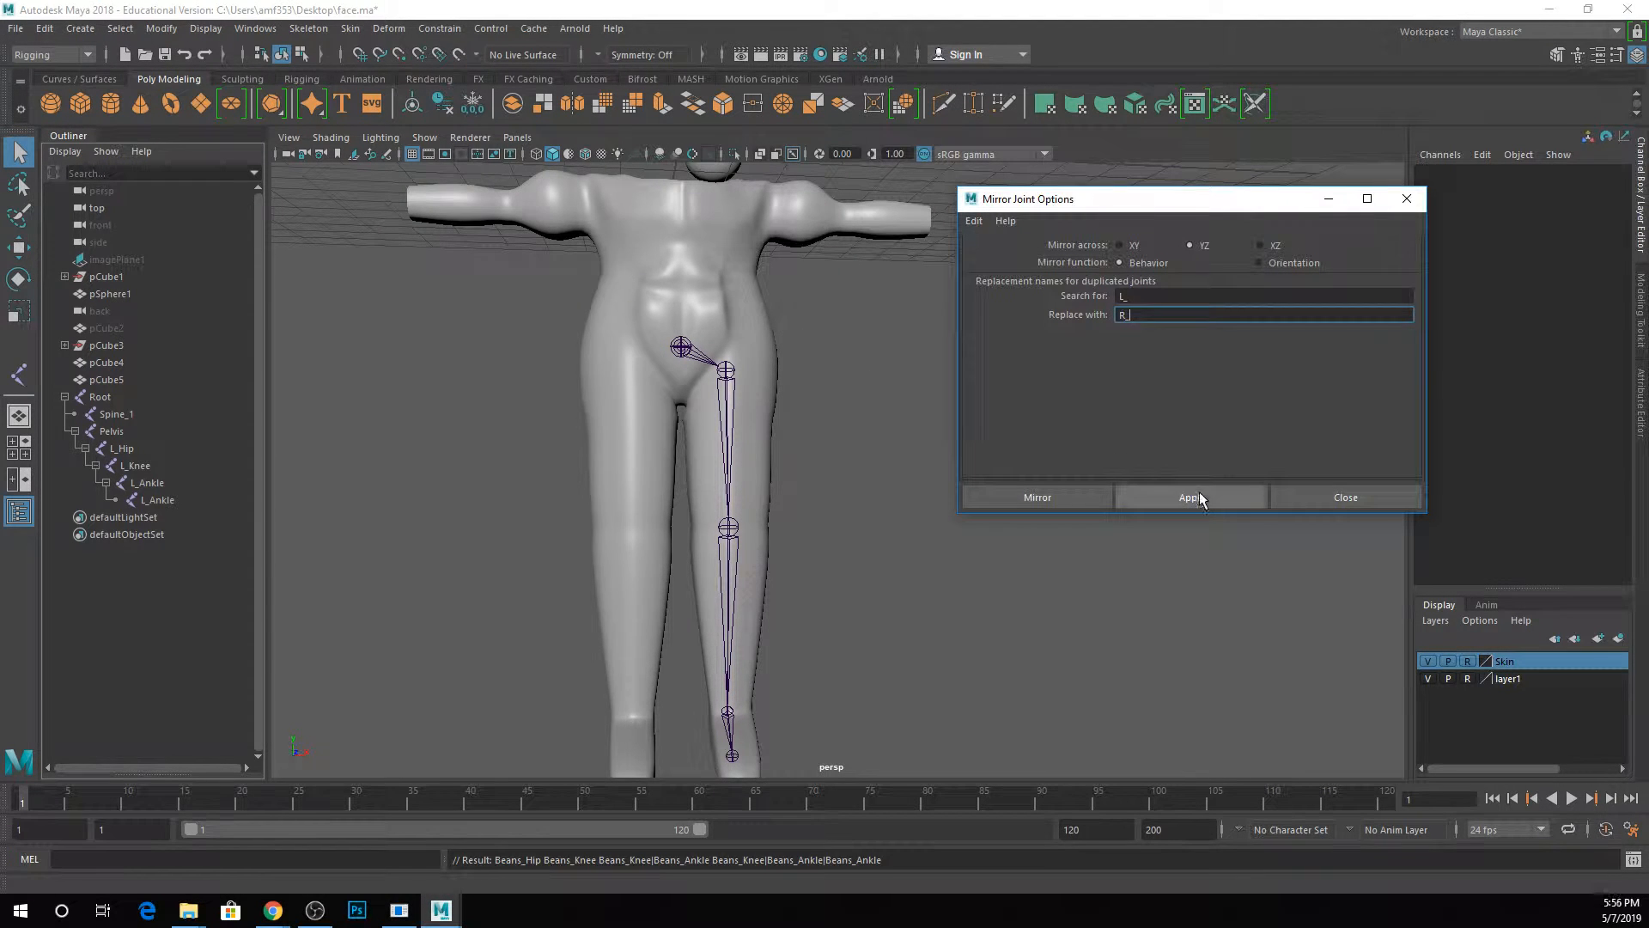
{"action": "left_click", "coordinate": [1191, 497]}
{"action": "left_click", "coordinate": [726, 369]}
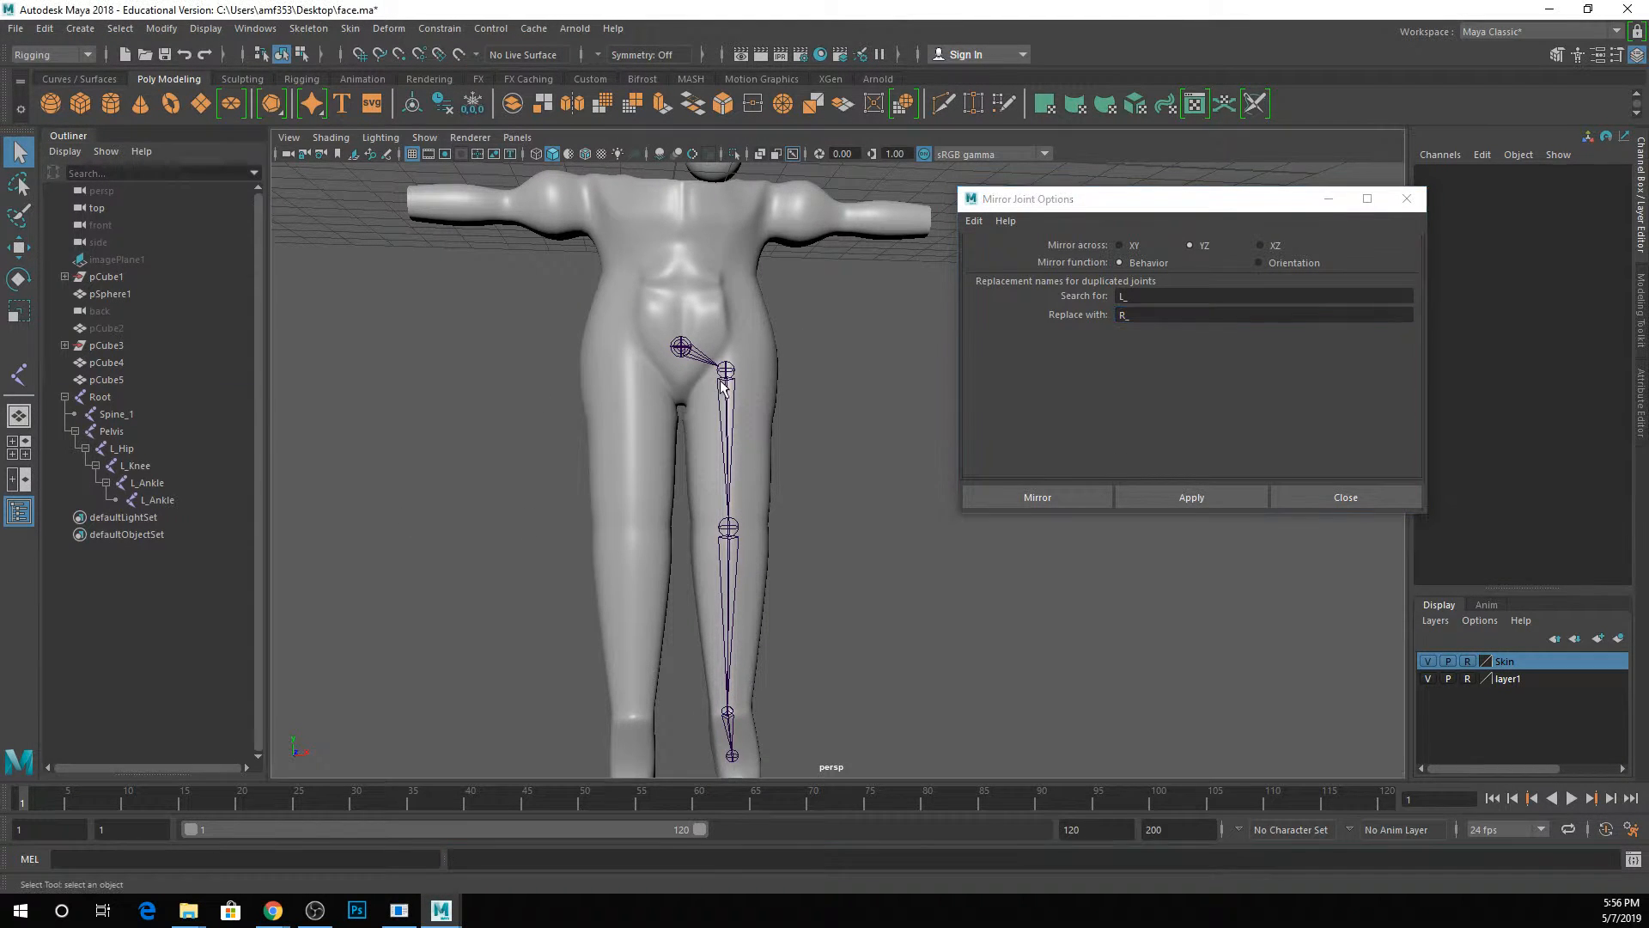
{"action": "left_click", "coordinate": [1158, 498]}
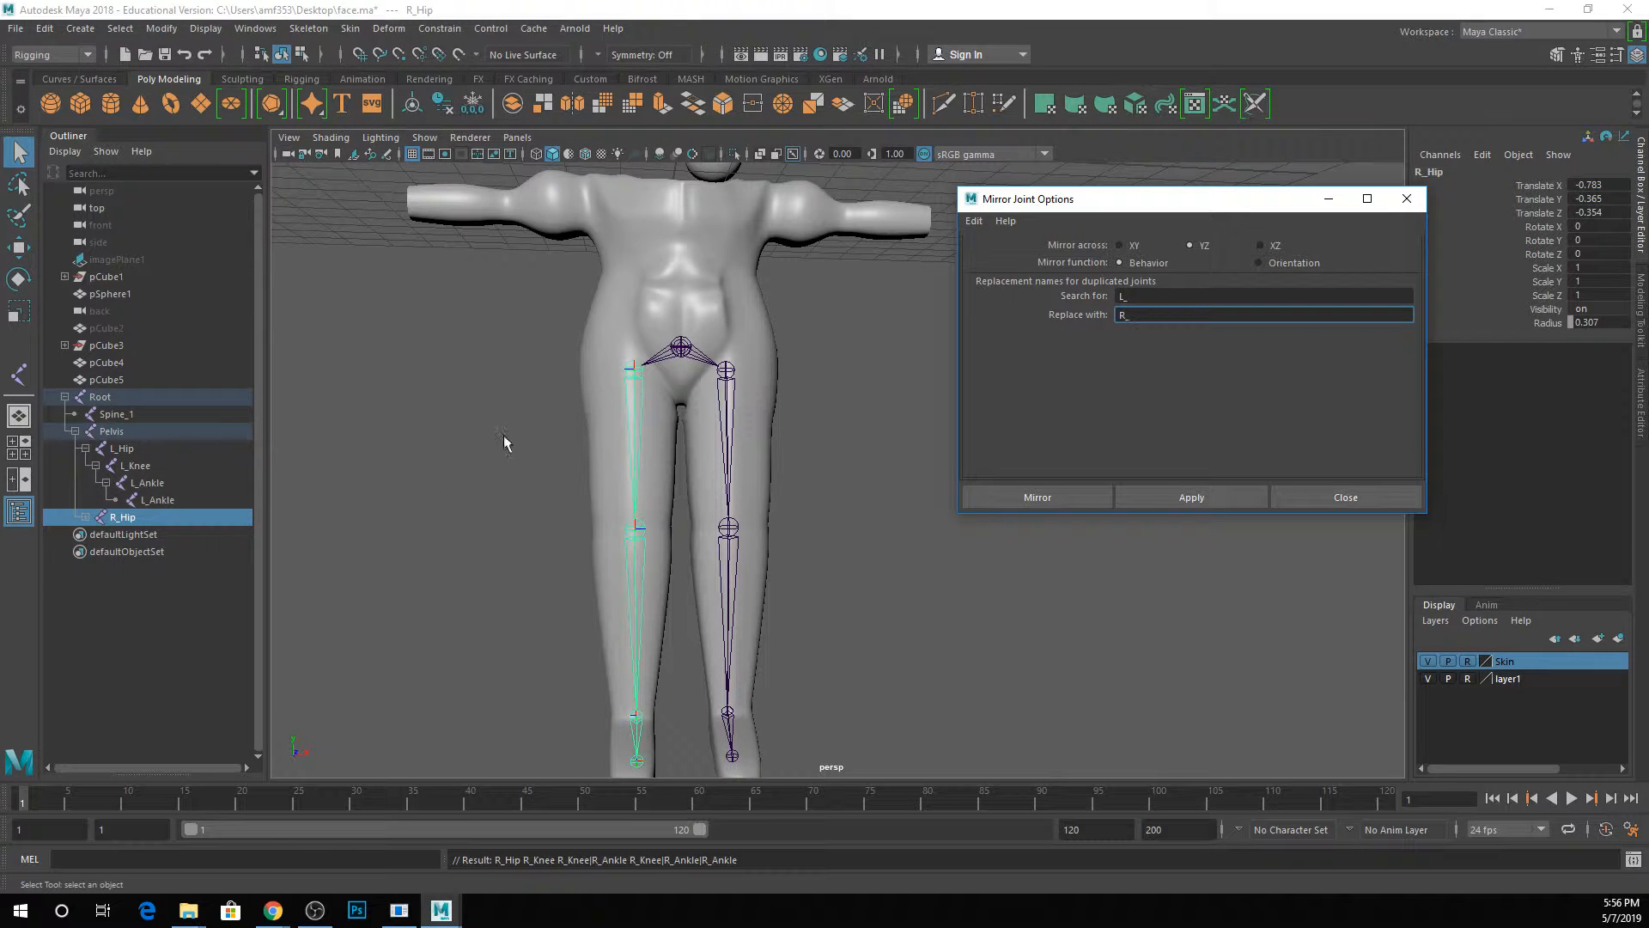
{"action": "left_click", "coordinate": [85, 518], "text": "shift"}
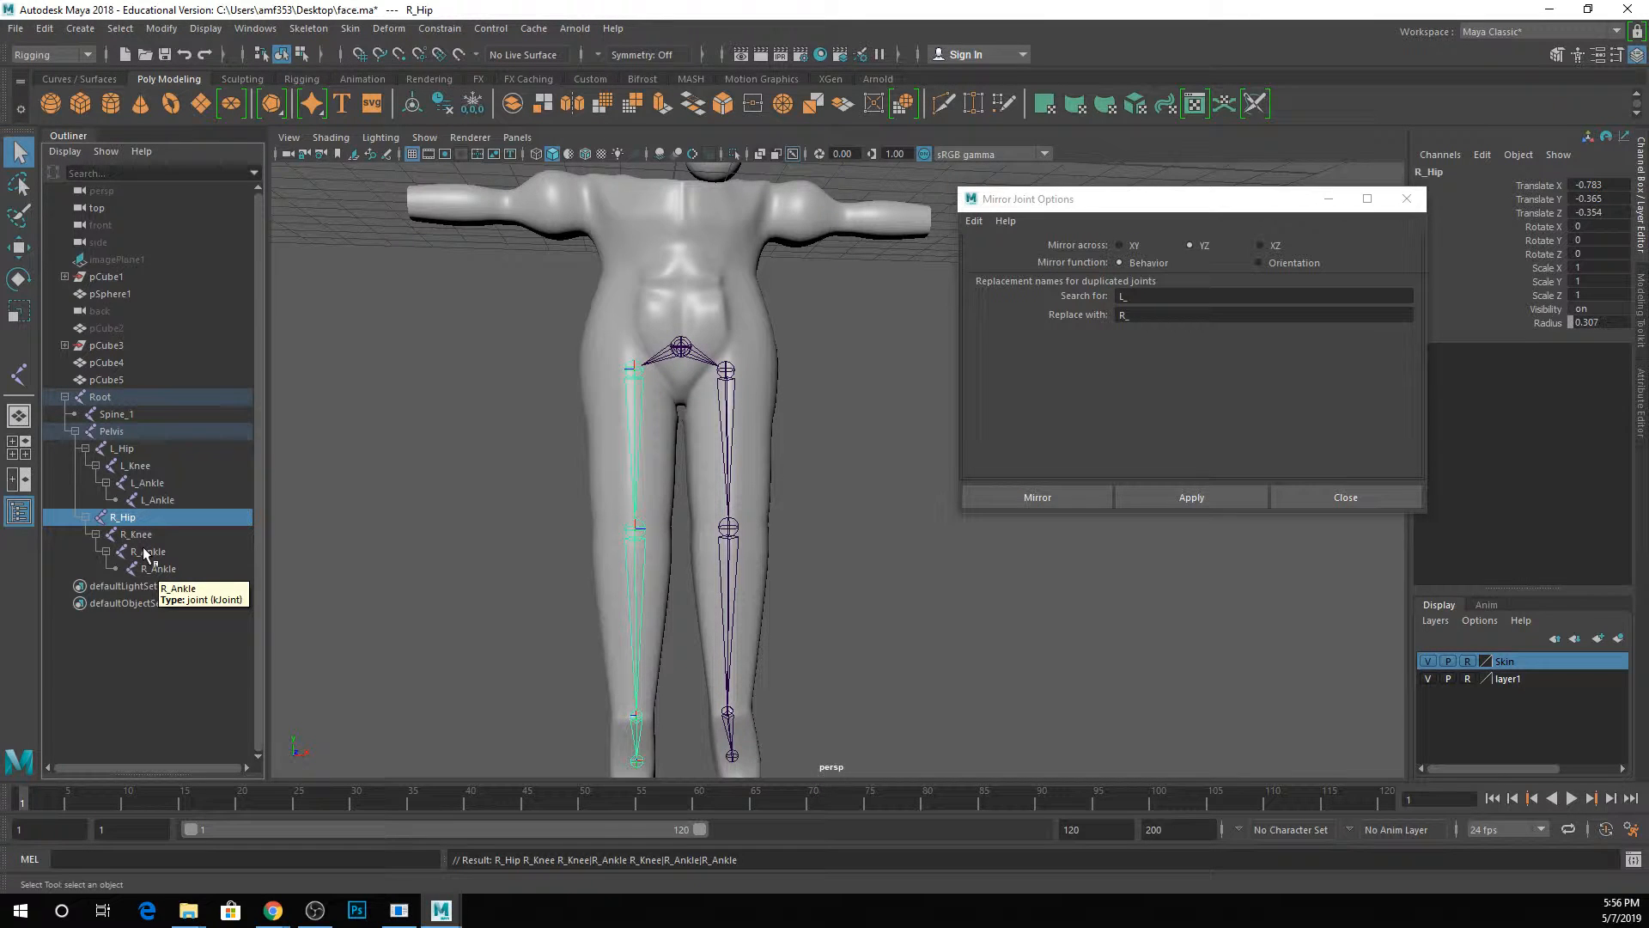
{"action": "left_click", "coordinate": [1406, 198]}
{"action": "left_click", "coordinate": [847, 391]}
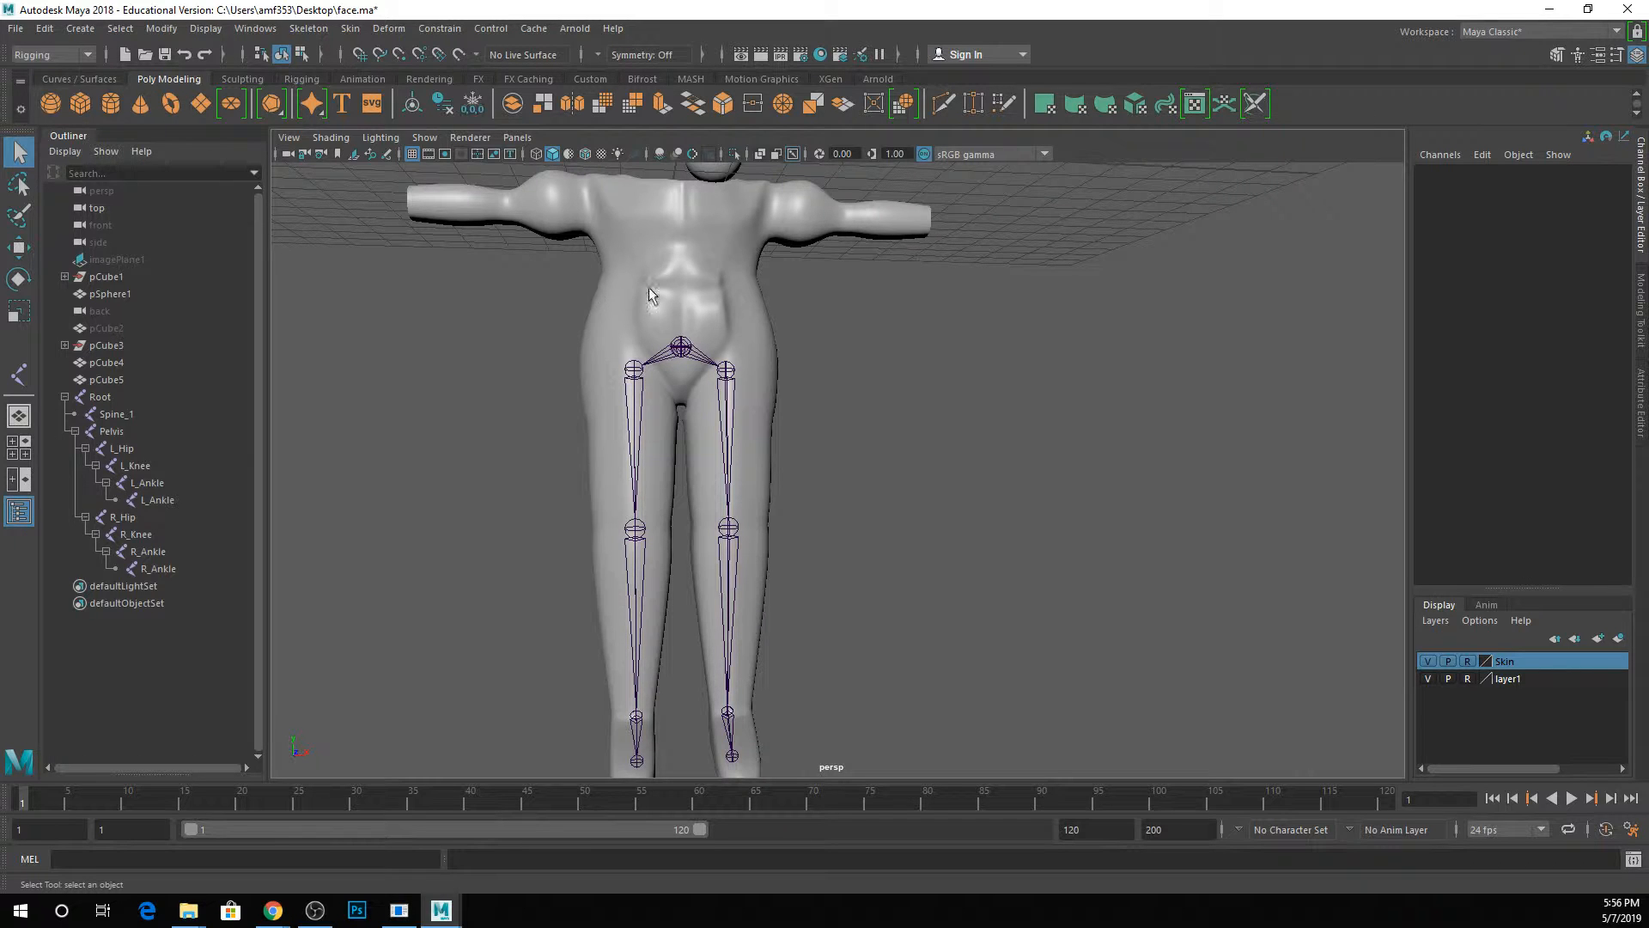
Save the scene and place three joints up the lower torso, starting just above the Root joint, in the side view.
{"action": "key", "text": "ctrl+s"}
{"action": "key", "text": "space"}
{"action": "key", "text": "space"}
{"action": "middle_click_drag", "start_coordinate": [906, 266], "coordinate": [931, 405], "text": "alt"}
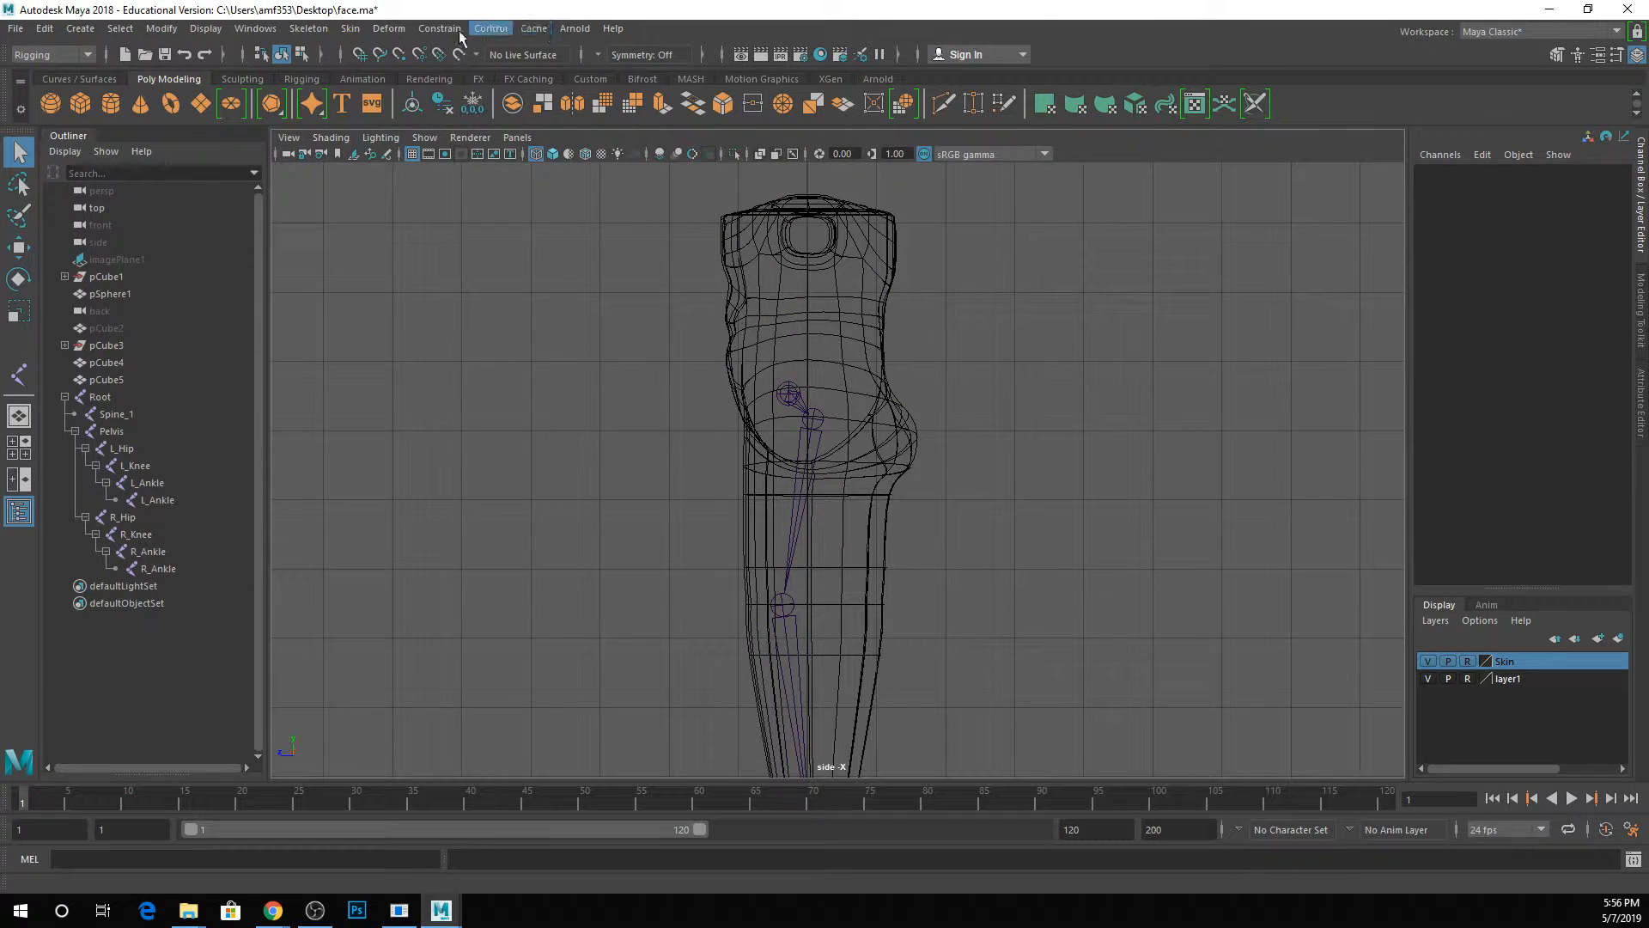
{"action": "left_click", "coordinate": [309, 29]}
{"action": "left_click", "coordinate": [331, 74]}
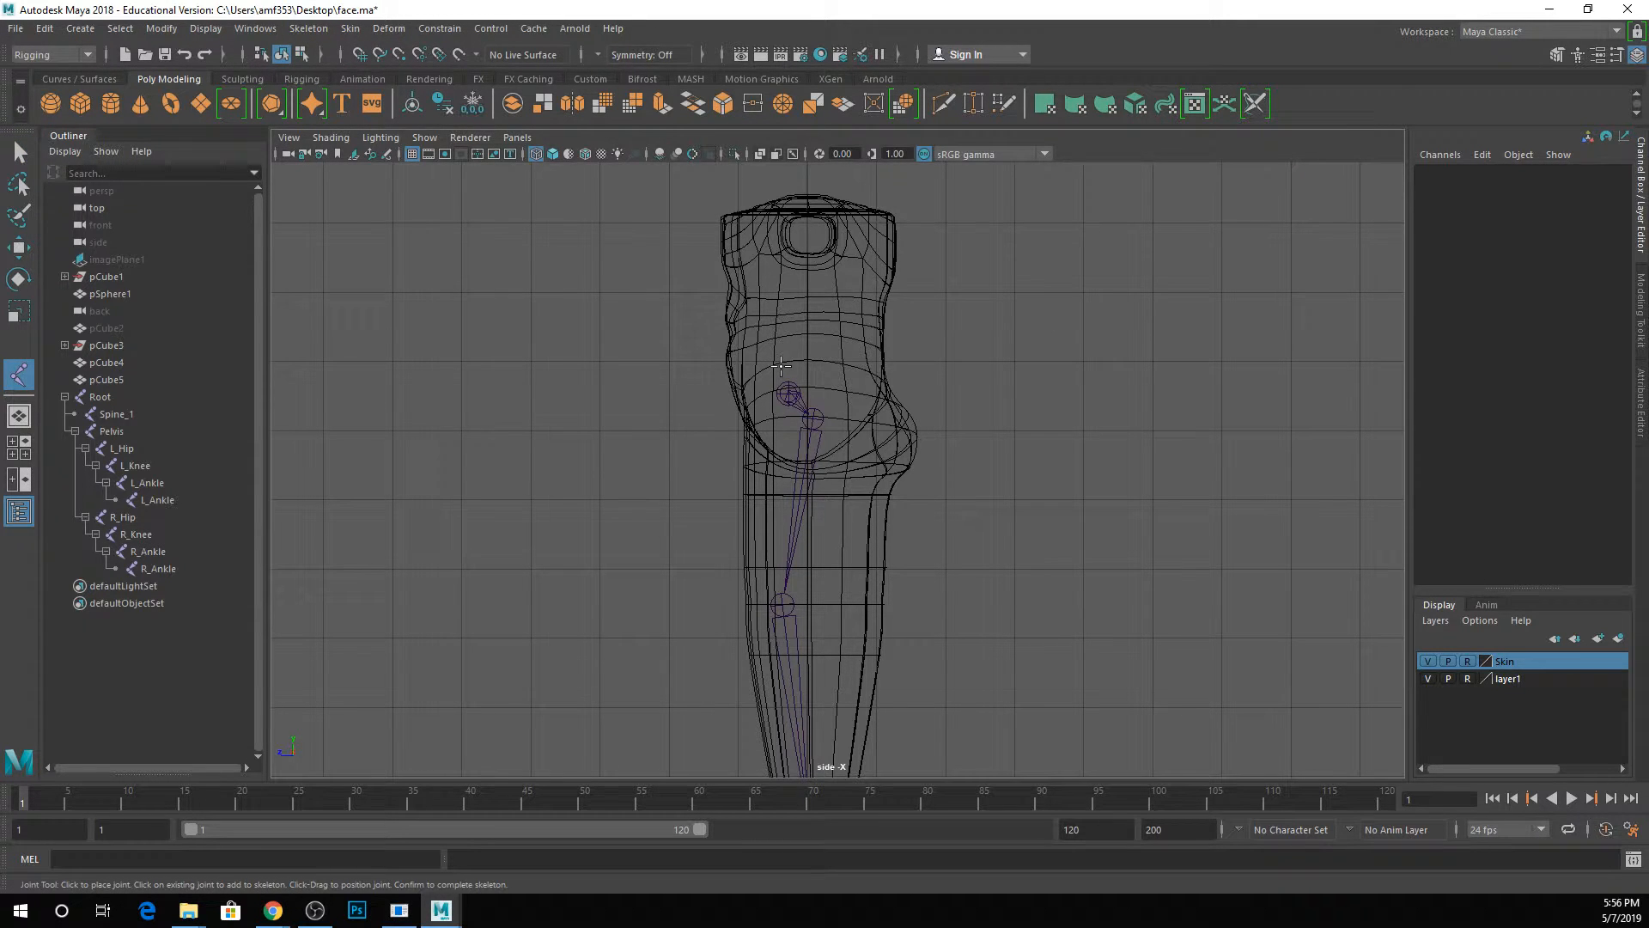
{"action": "left_click", "coordinate": [780, 364]}
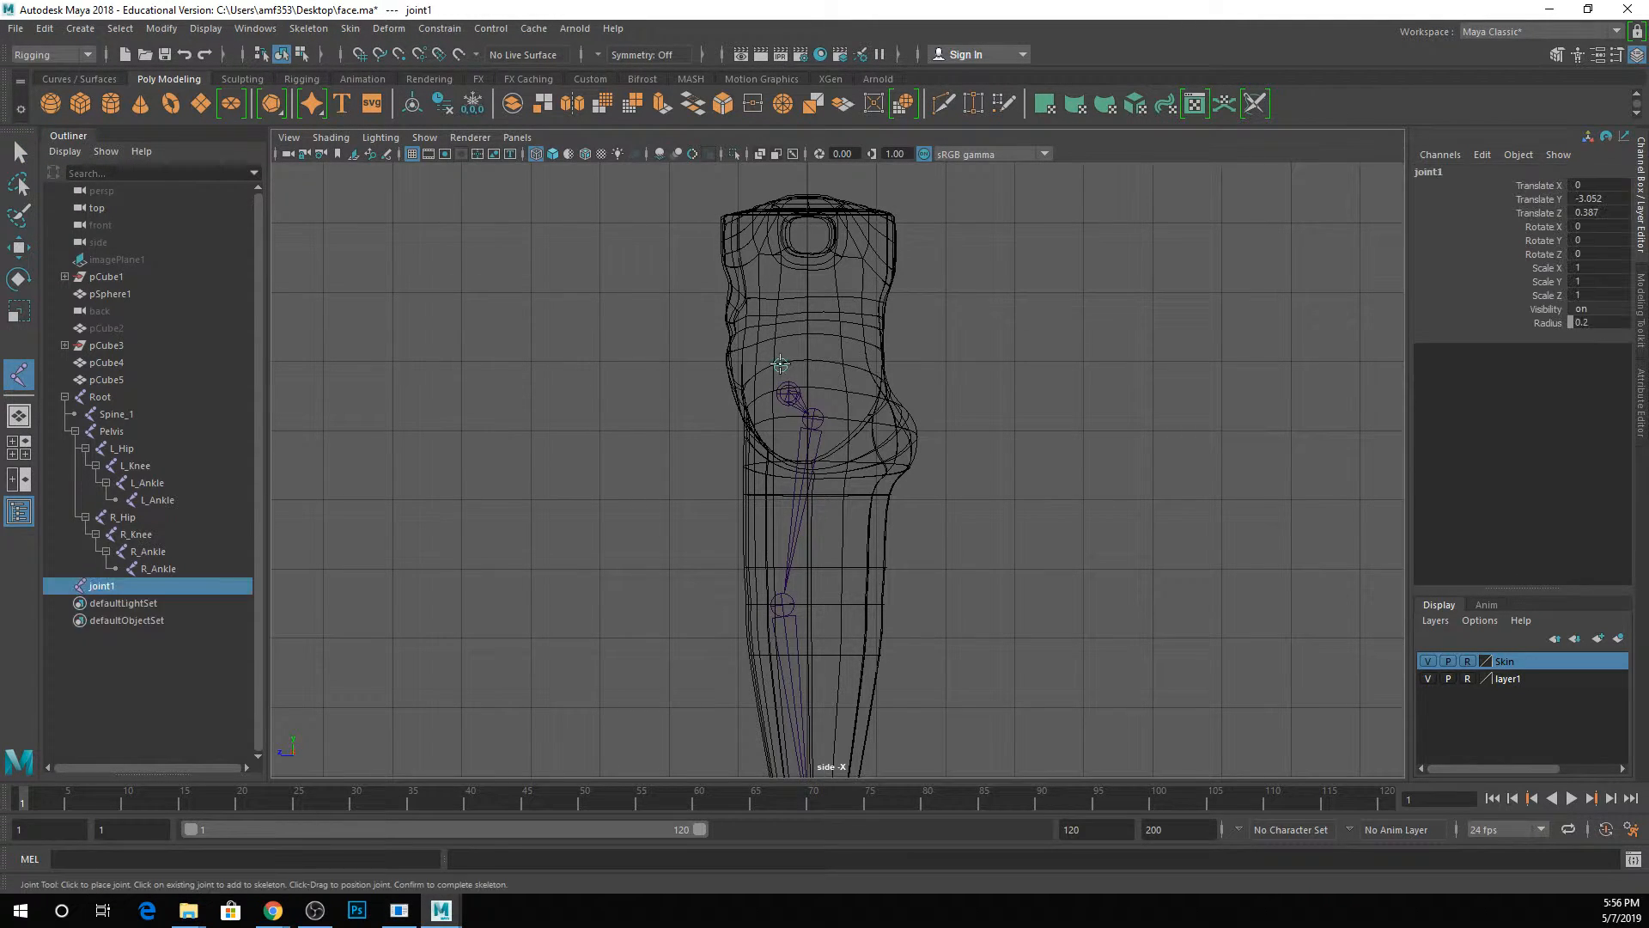
{"action": "left_click", "coordinate": [780, 340]}
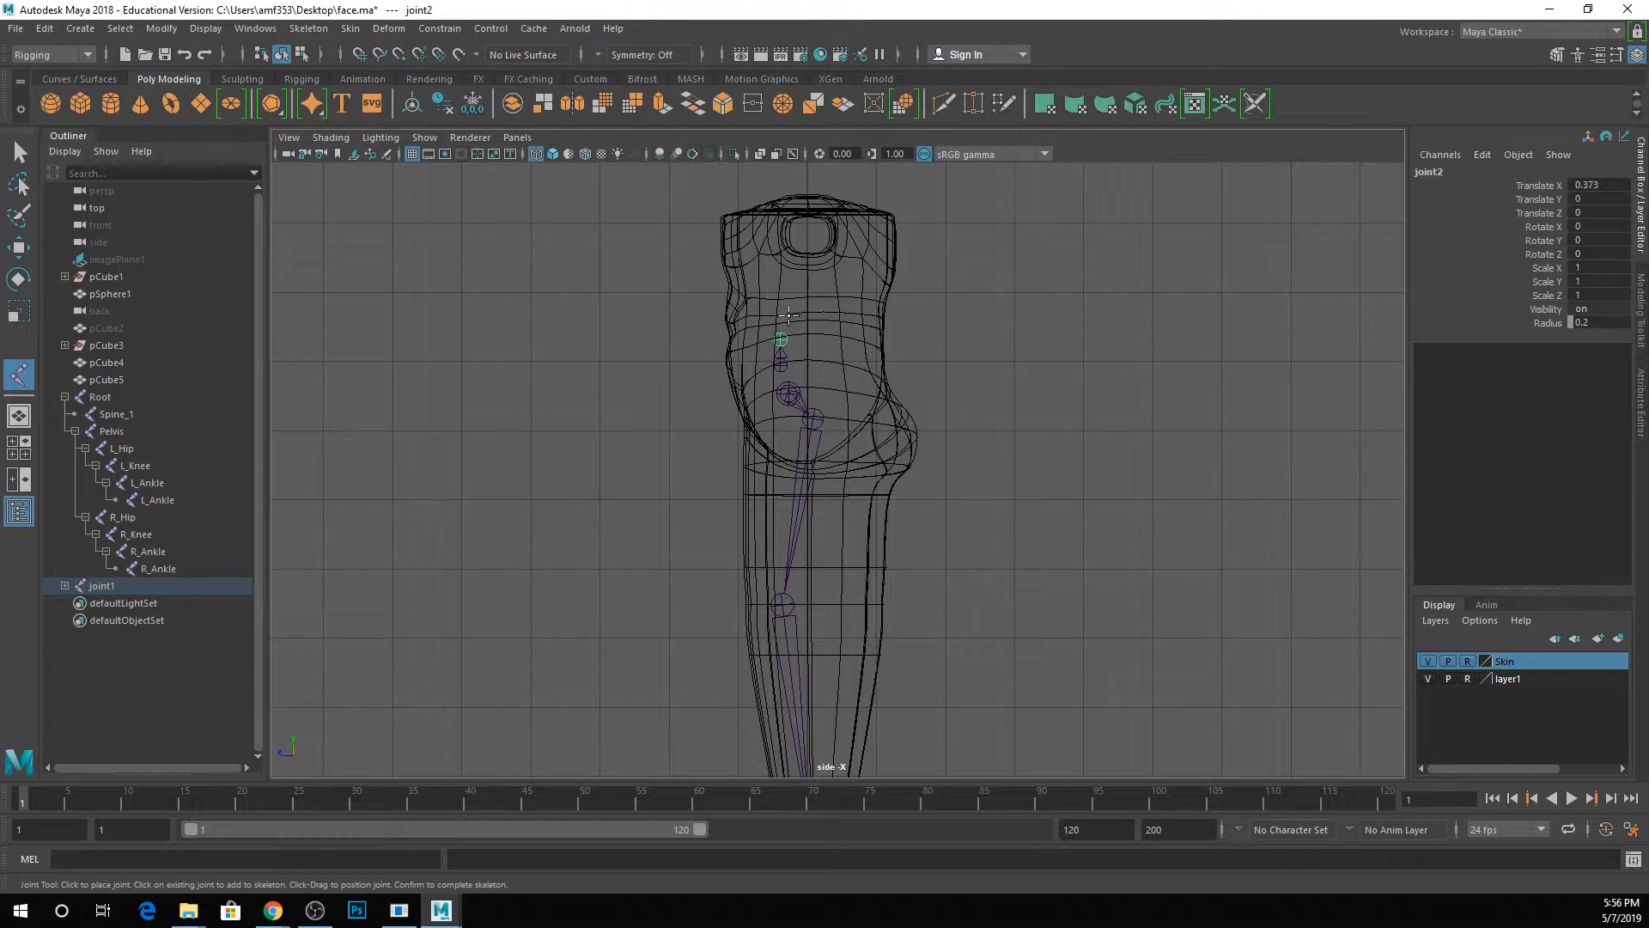
{"action": "left_click", "coordinate": [786, 321]}
Extend the torso joint chain with a joint at the top of the torso and two more up through the neck to the head.
{"action": "left_click", "coordinate": [798, 210]}
{"action": "middle_click_drag", "start_coordinate": [802, 174], "coordinate": [806, 275], "text": "alt"}
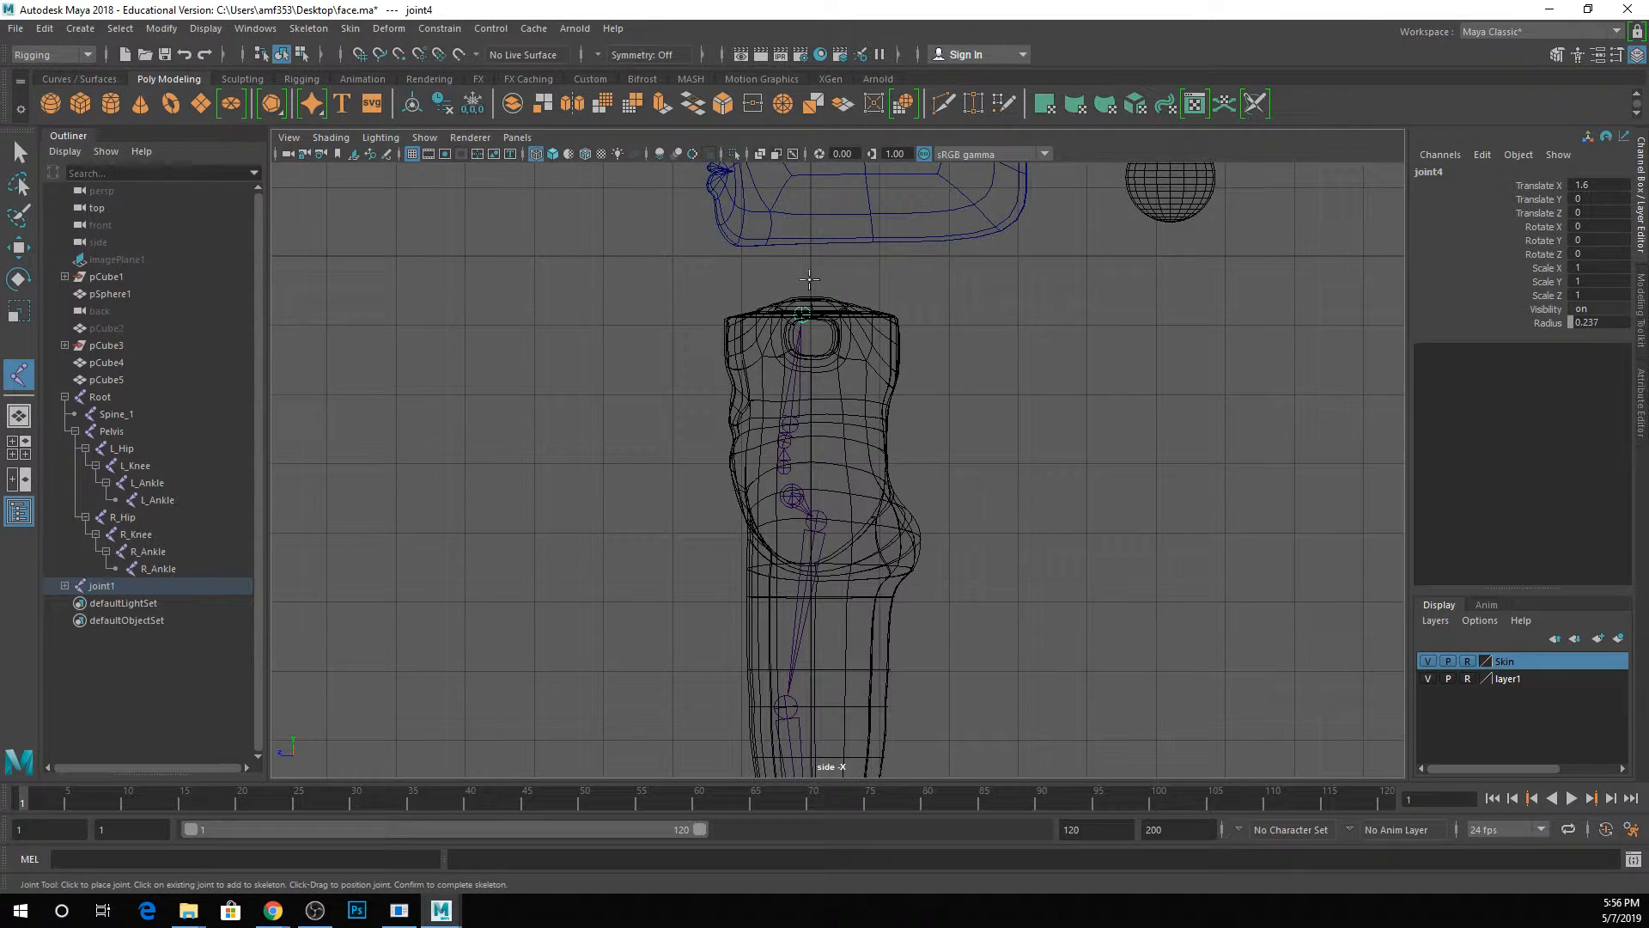
{"action": "left_click", "coordinate": [805, 275]}
{"action": "left_click", "coordinate": [803, 240]}
{"action": "key", "text": "q"}
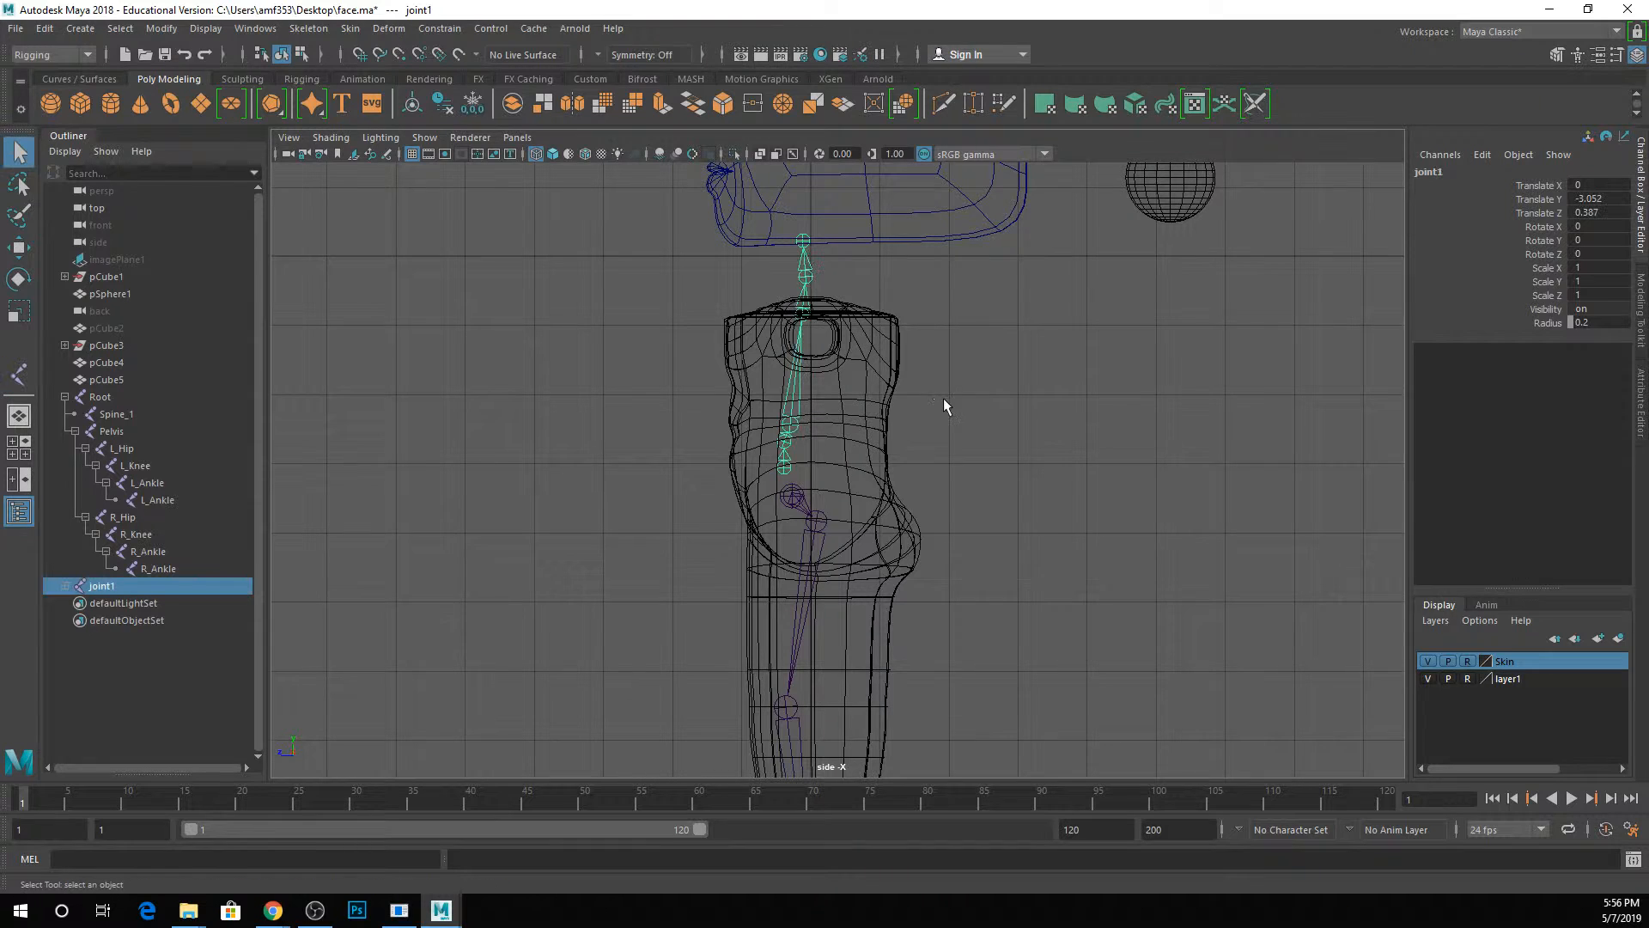
Expand the new torso joint chain and rename its first joint as spine_2.
{"action": "left_click", "coordinate": [64, 584]}
{"action": "double_click", "coordinate": [100, 585]}
{"action": "right_click", "coordinate": [96, 588]}
{"action": "key", "text": "s"}
{"action": "key", "text": "p"}
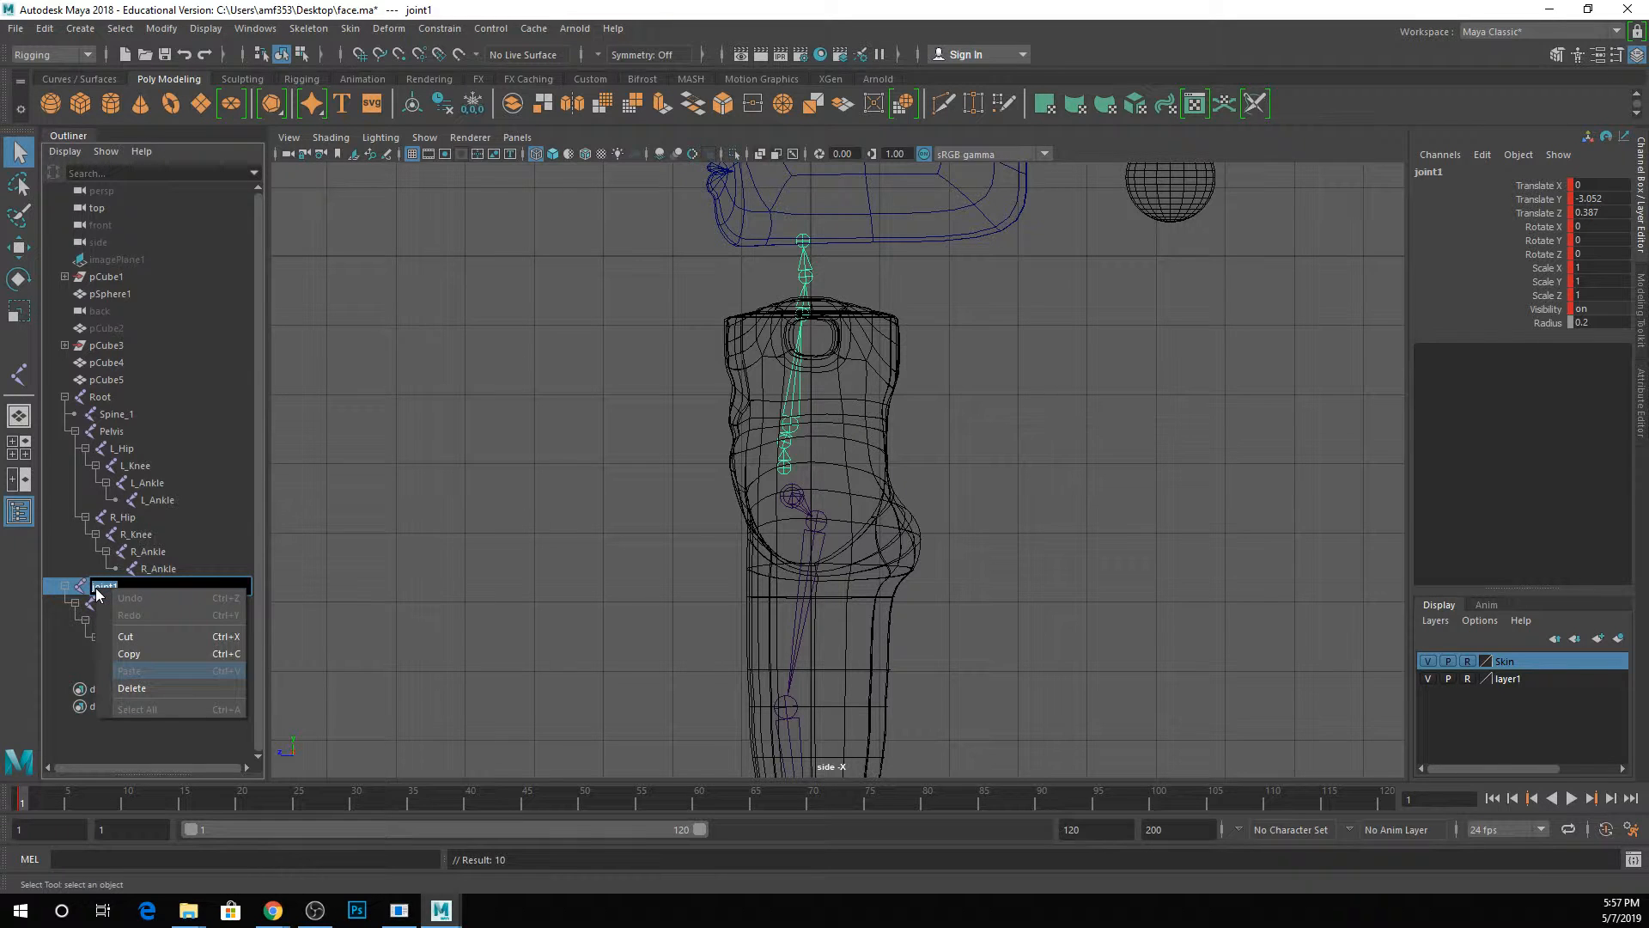
{"action": "key", "text": "i"}
{"action": "key", "text": "e"}
{"action": "key", "text": "space"}
{"action": "key", "text": "2"}
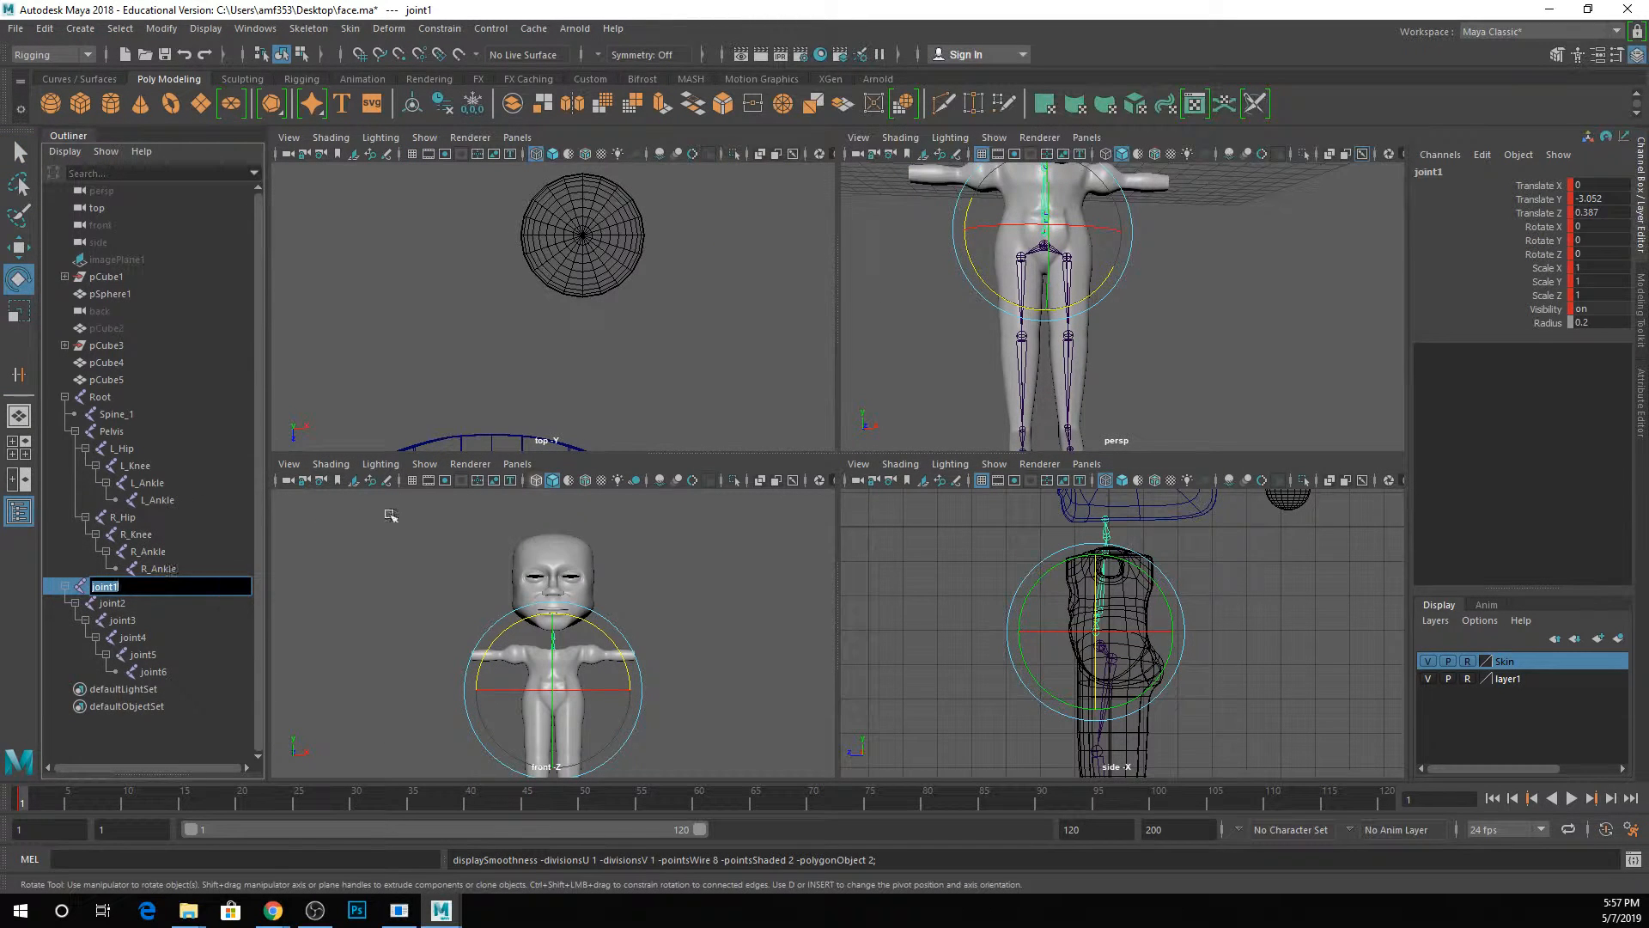
{"action": "type", "text": "spine_2"}
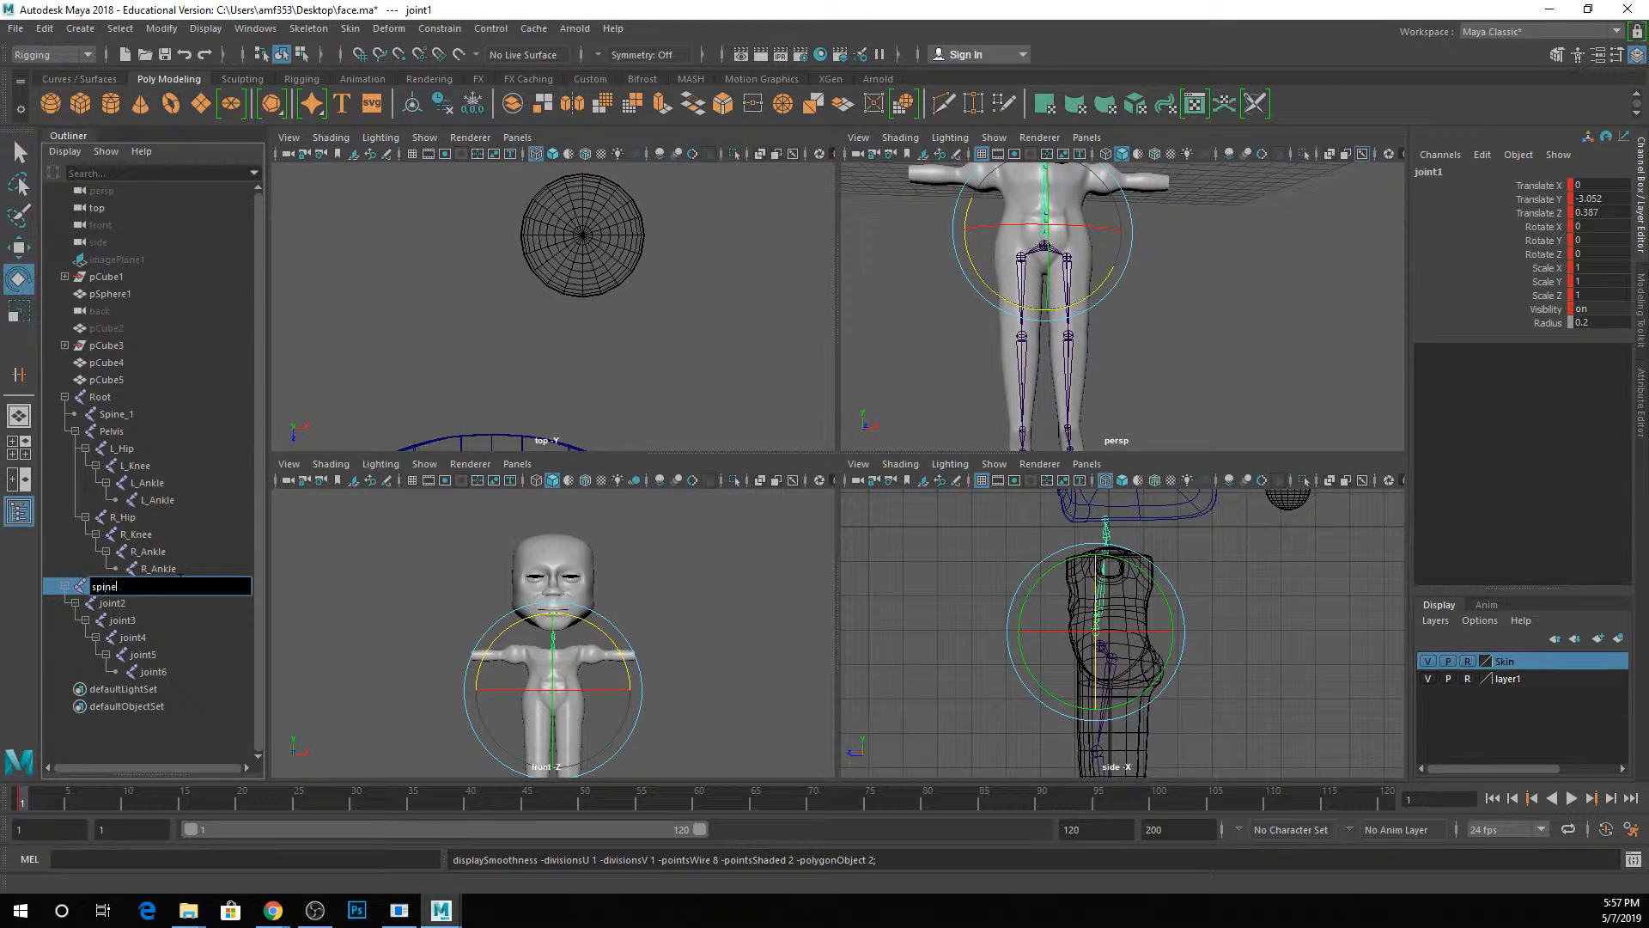
{"action": "key", "text": "Return"}
Rename the second joint of the torso chain as spine_3 and the third as chest.
{"action": "double_click", "coordinate": [139, 603]}
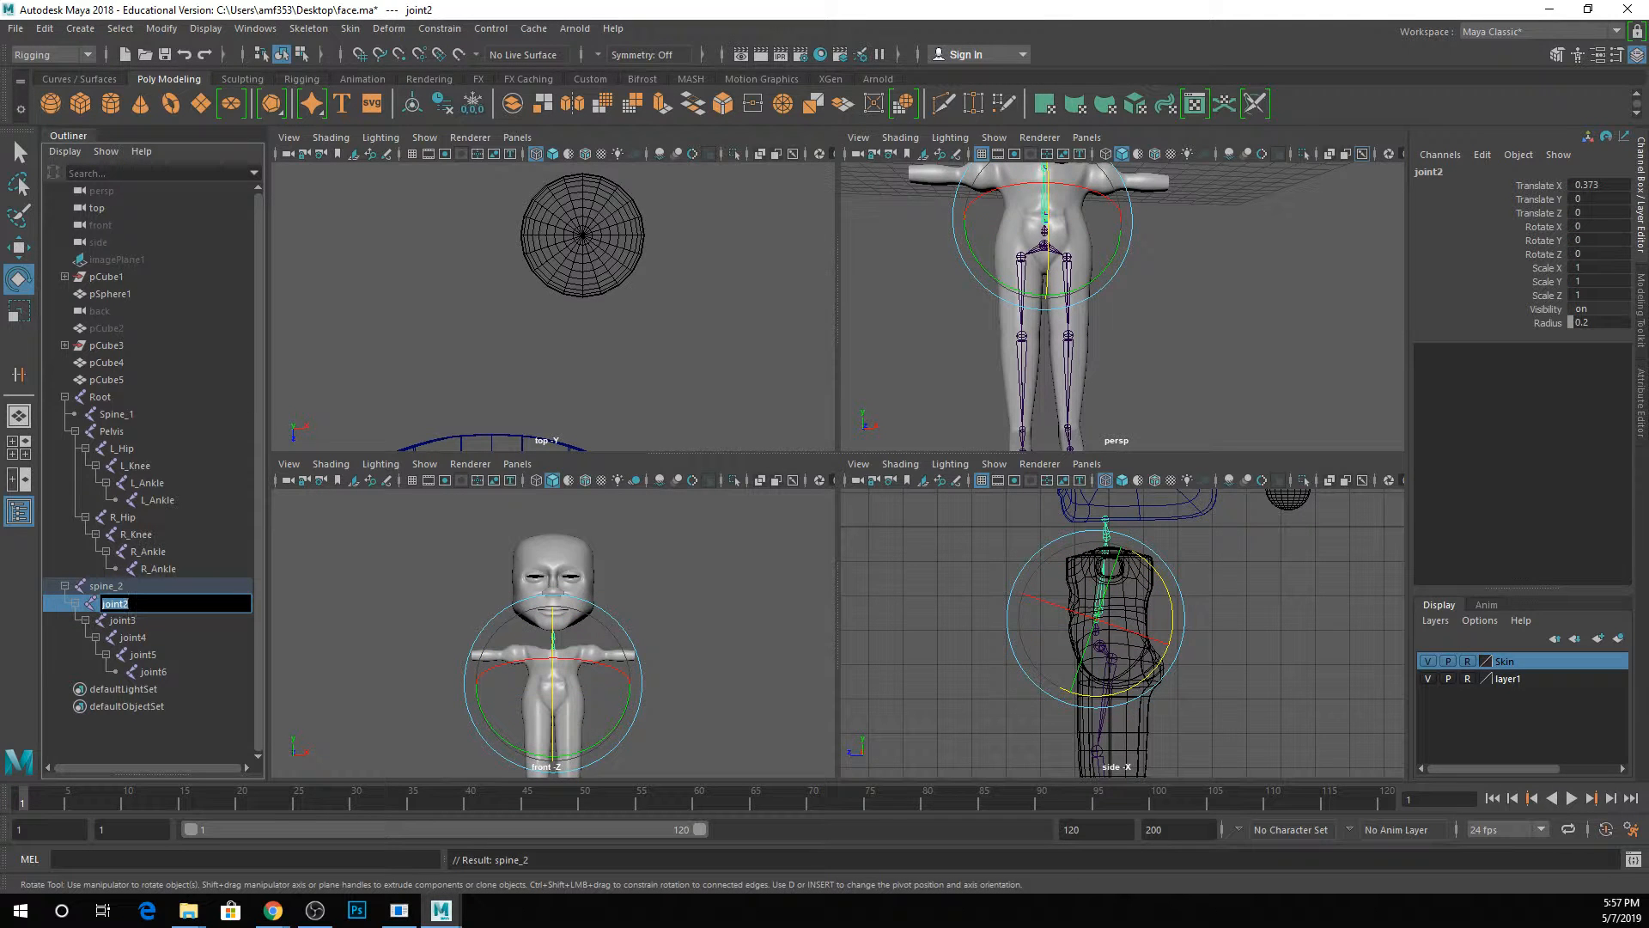
{"action": "type", "text": "spine_3"}
{"action": "key", "text": "Return"}
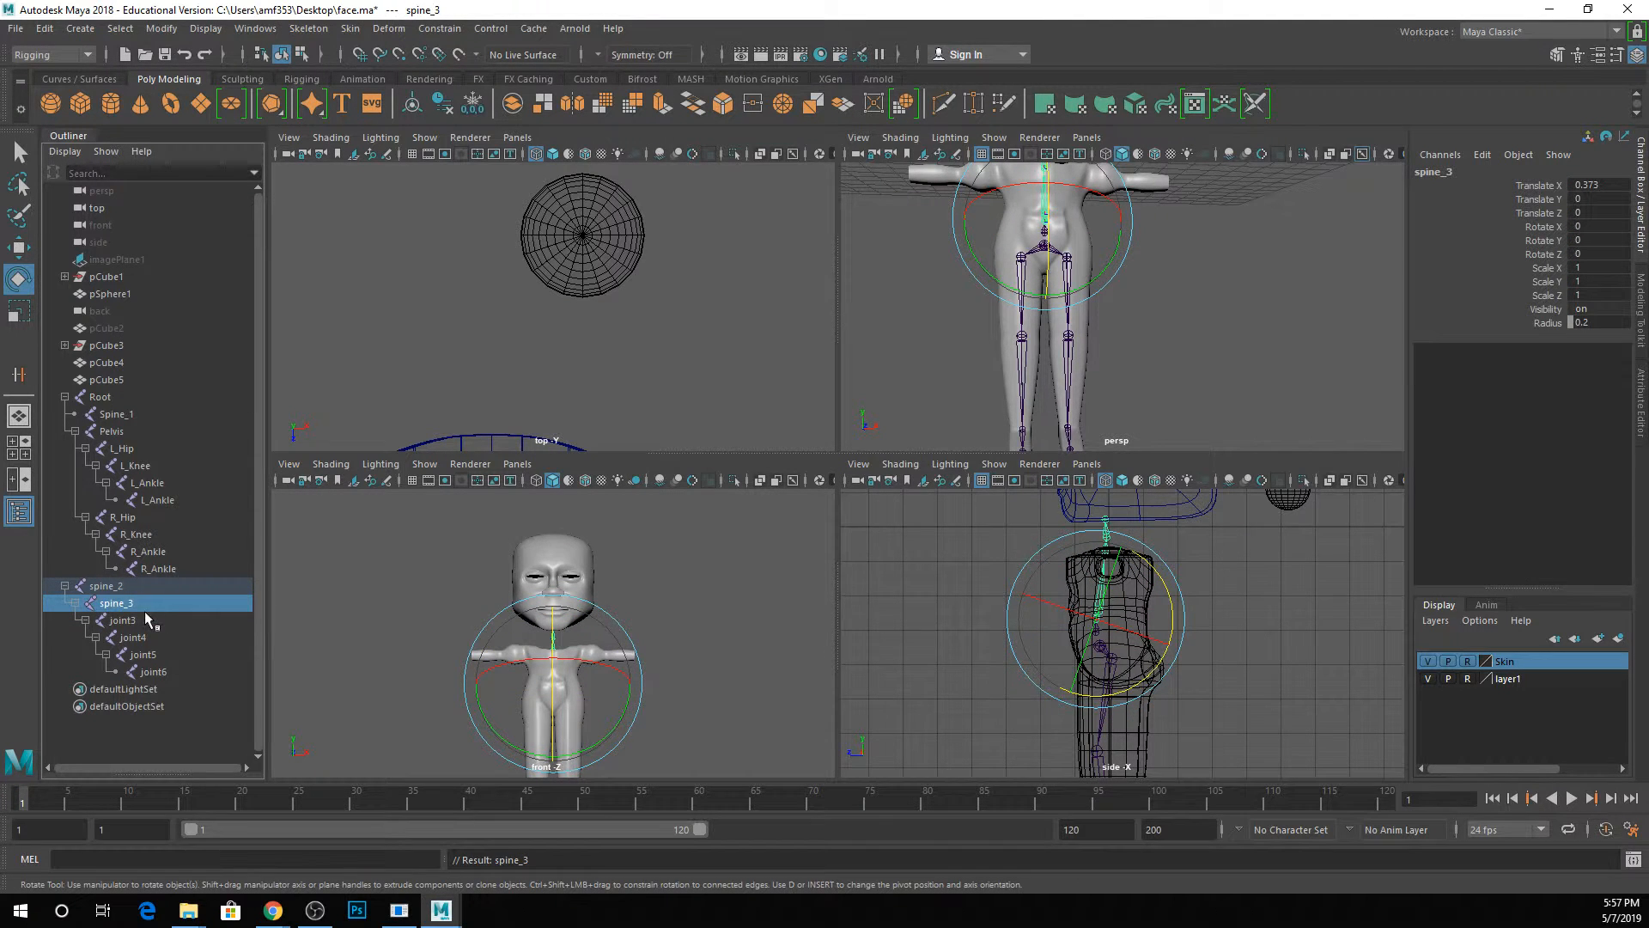
{"action": "double_click", "coordinate": [141, 620]}
{"action": "type", "text": "chest"}
{"action": "key", "text": "Return"}
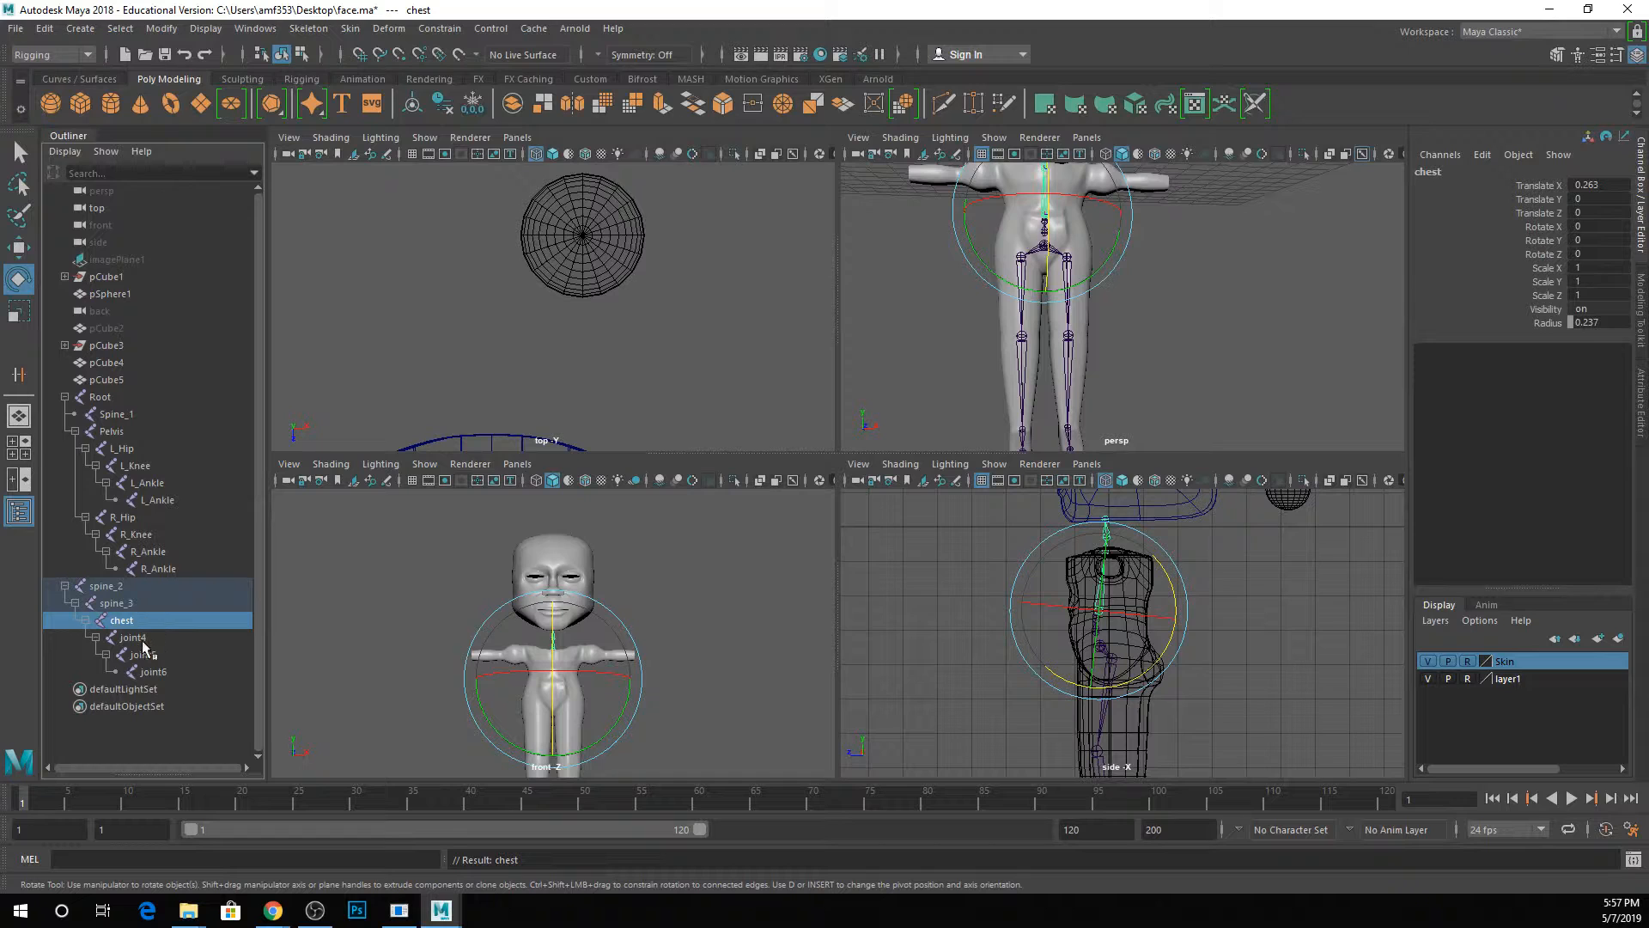
Rename the remaining three joints above the chest as neck1, neck2 and head.
{"action": "double_click", "coordinate": [141, 637]}
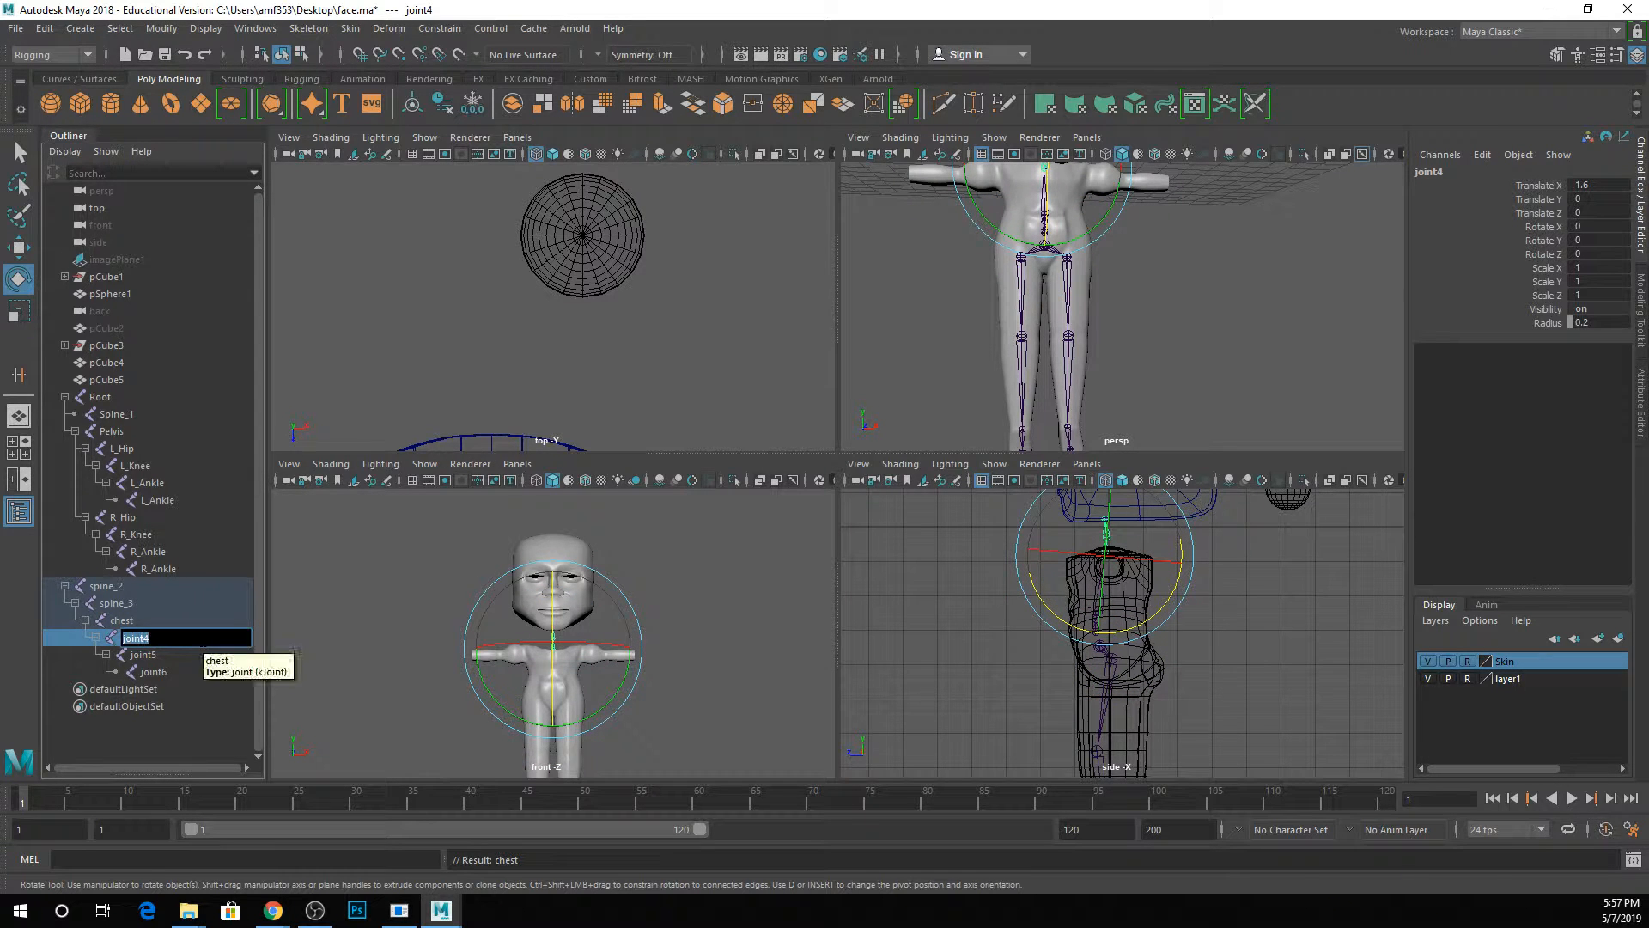
{"action": "type", "text": "neck1"}
{"action": "key", "text": "Return"}
{"action": "double_click", "coordinate": [146, 655]}
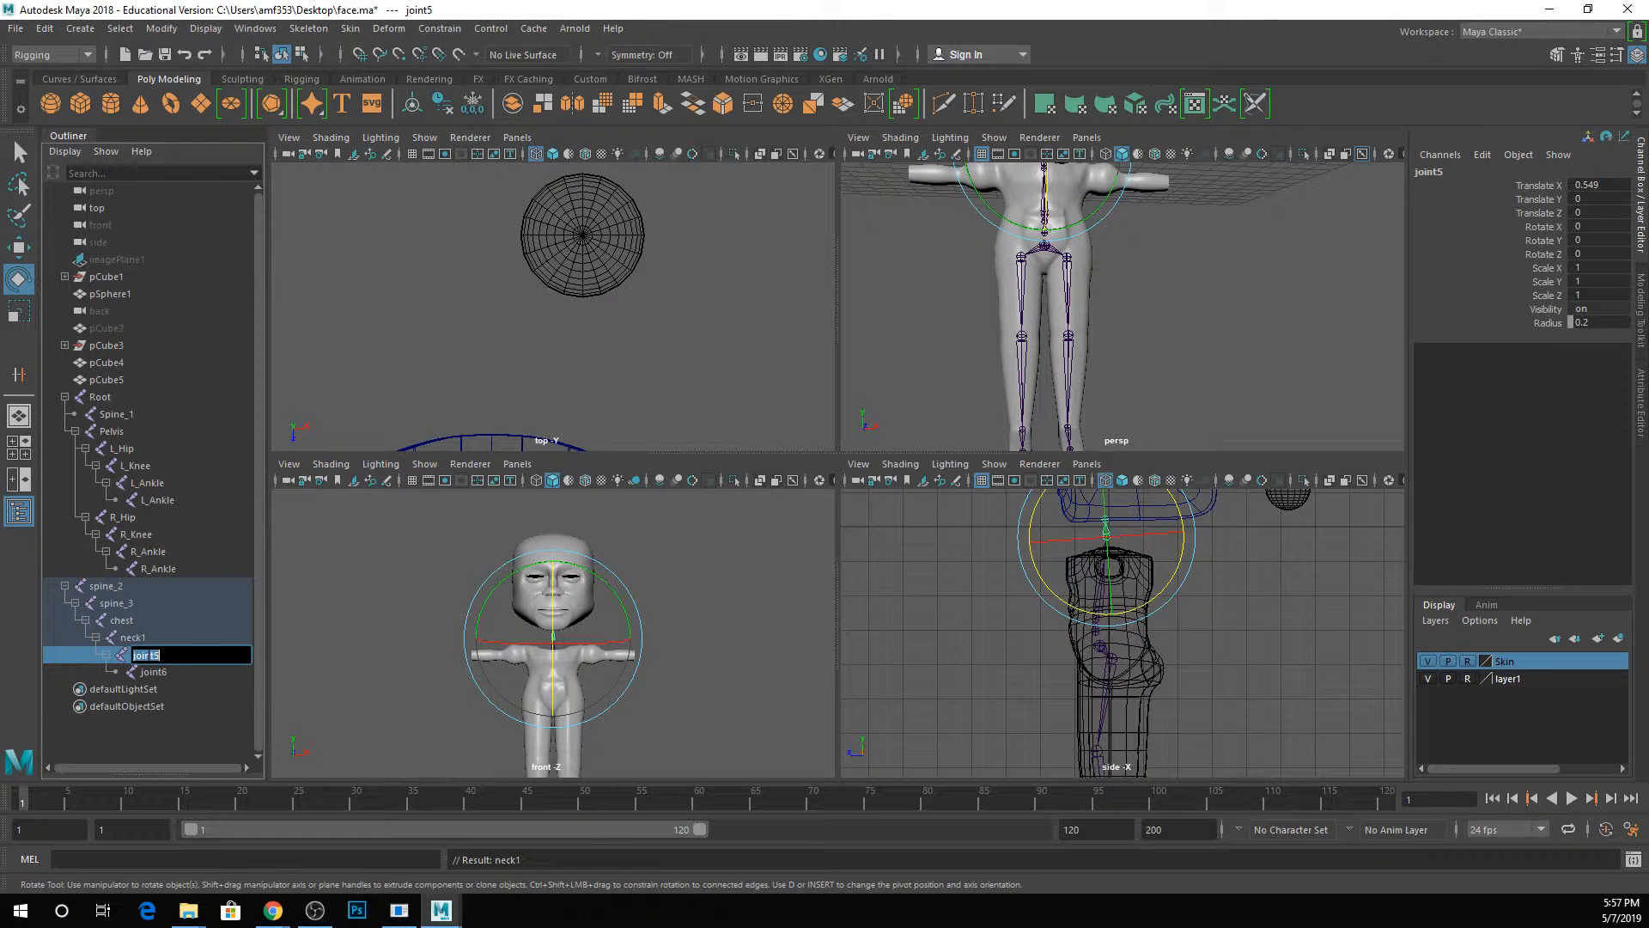
{"action": "type", "text": "neck"}
{"action": "key", "text": "Return"}
{"action": "double_click", "coordinate": [147, 672]}
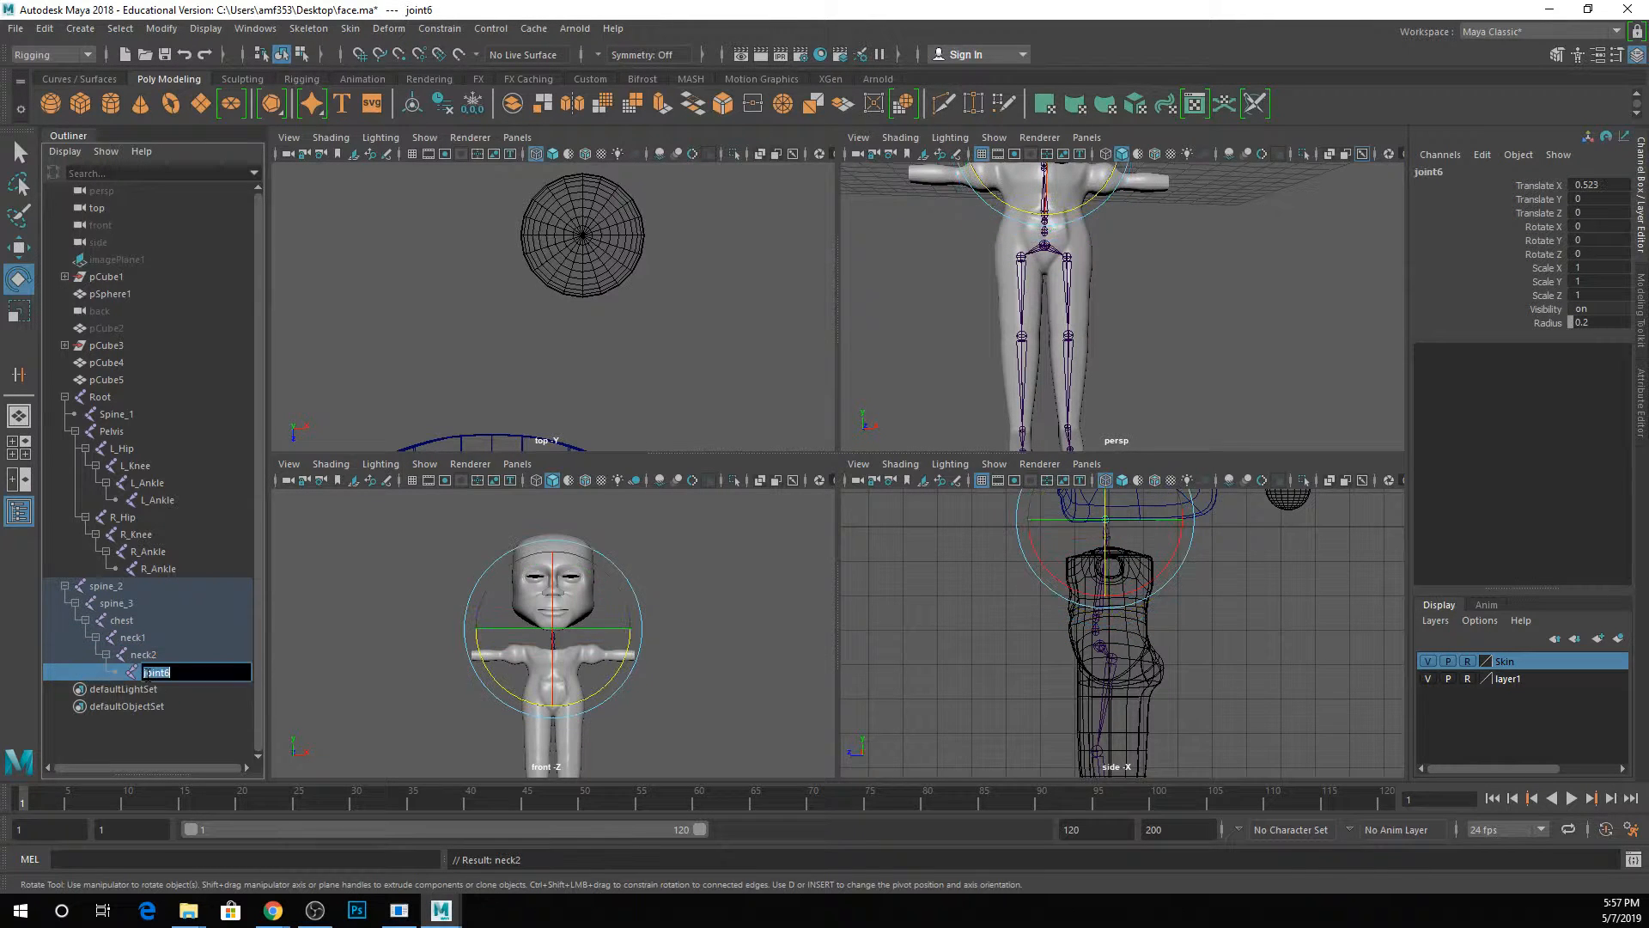
{"action": "type", "text": "head"}
{"action": "key", "text": "Return"}
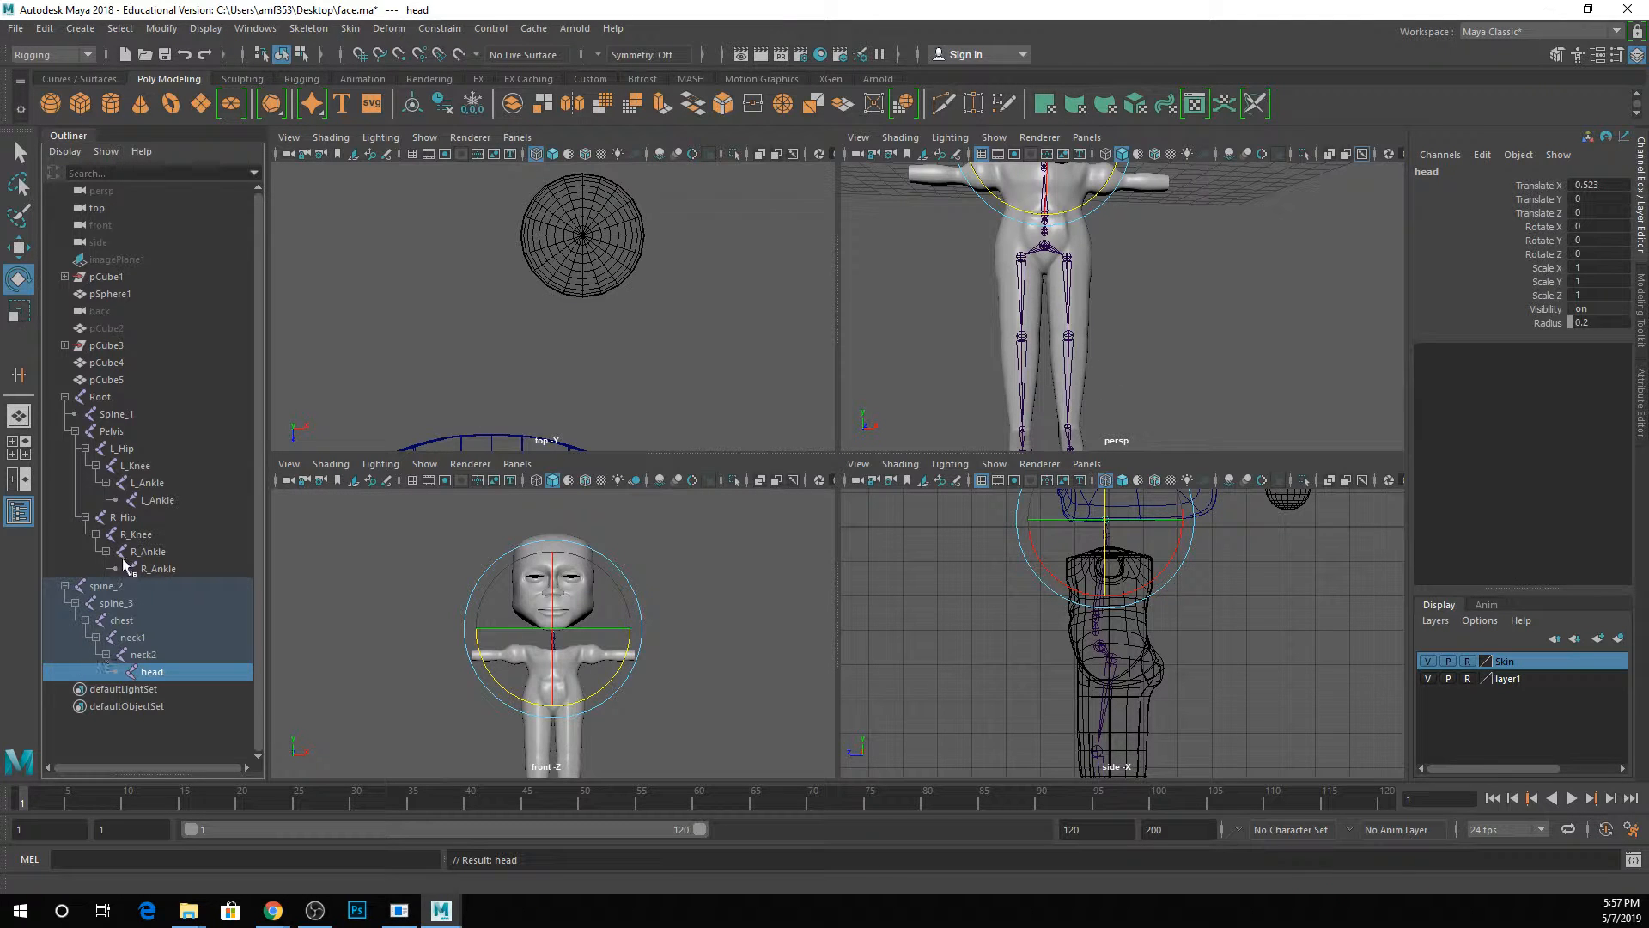
Parent the spine_2 joint chain under Spine_1 to connect the upper body to the Root hierarchy.
{"action": "left_click", "coordinate": [103, 588]}
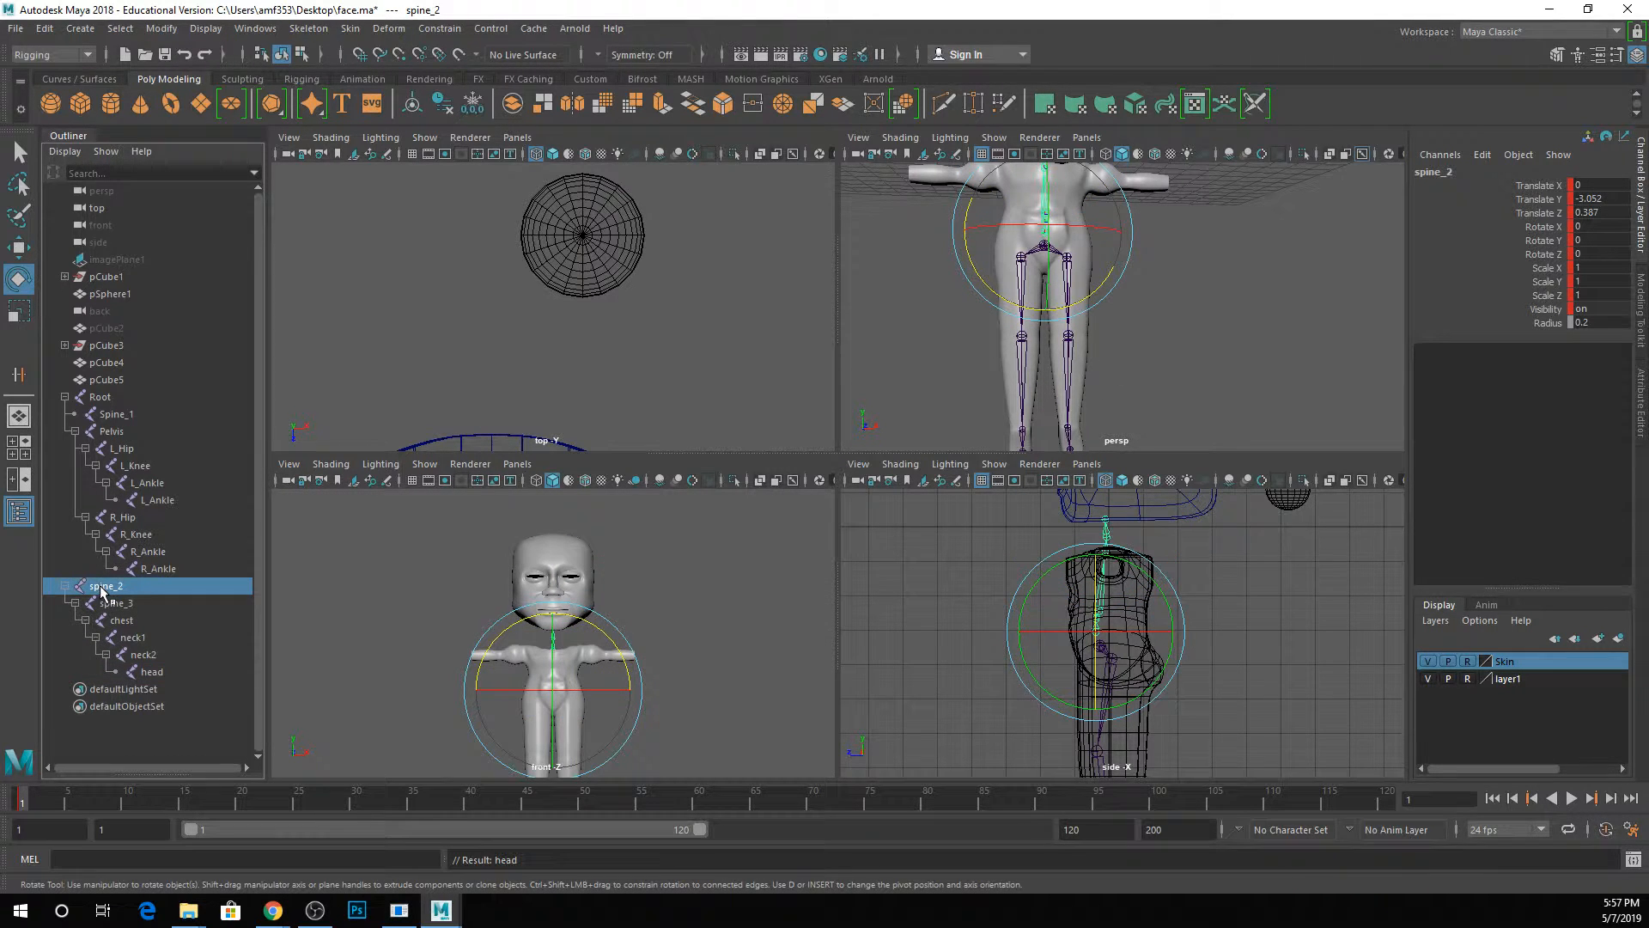
{"action": "left_click_drag", "start_coordinate": [103, 588], "coordinate": [137, 416]}
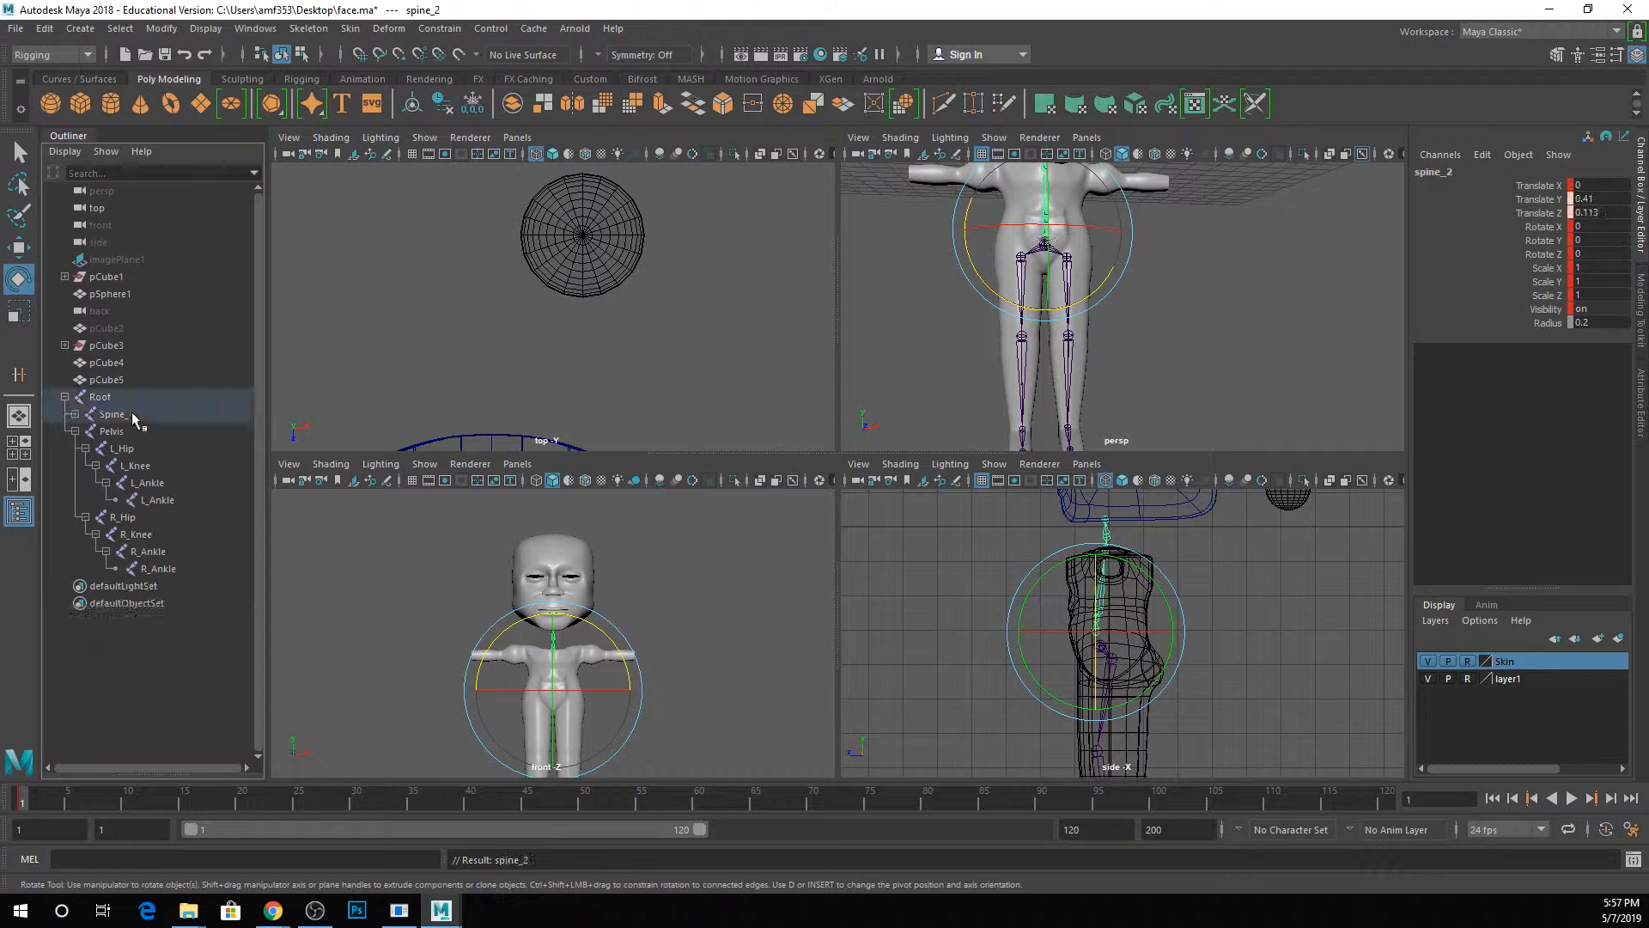
{"action": "key", "text": "space"}
{"action": "left_click", "coordinate": [842, 445]}
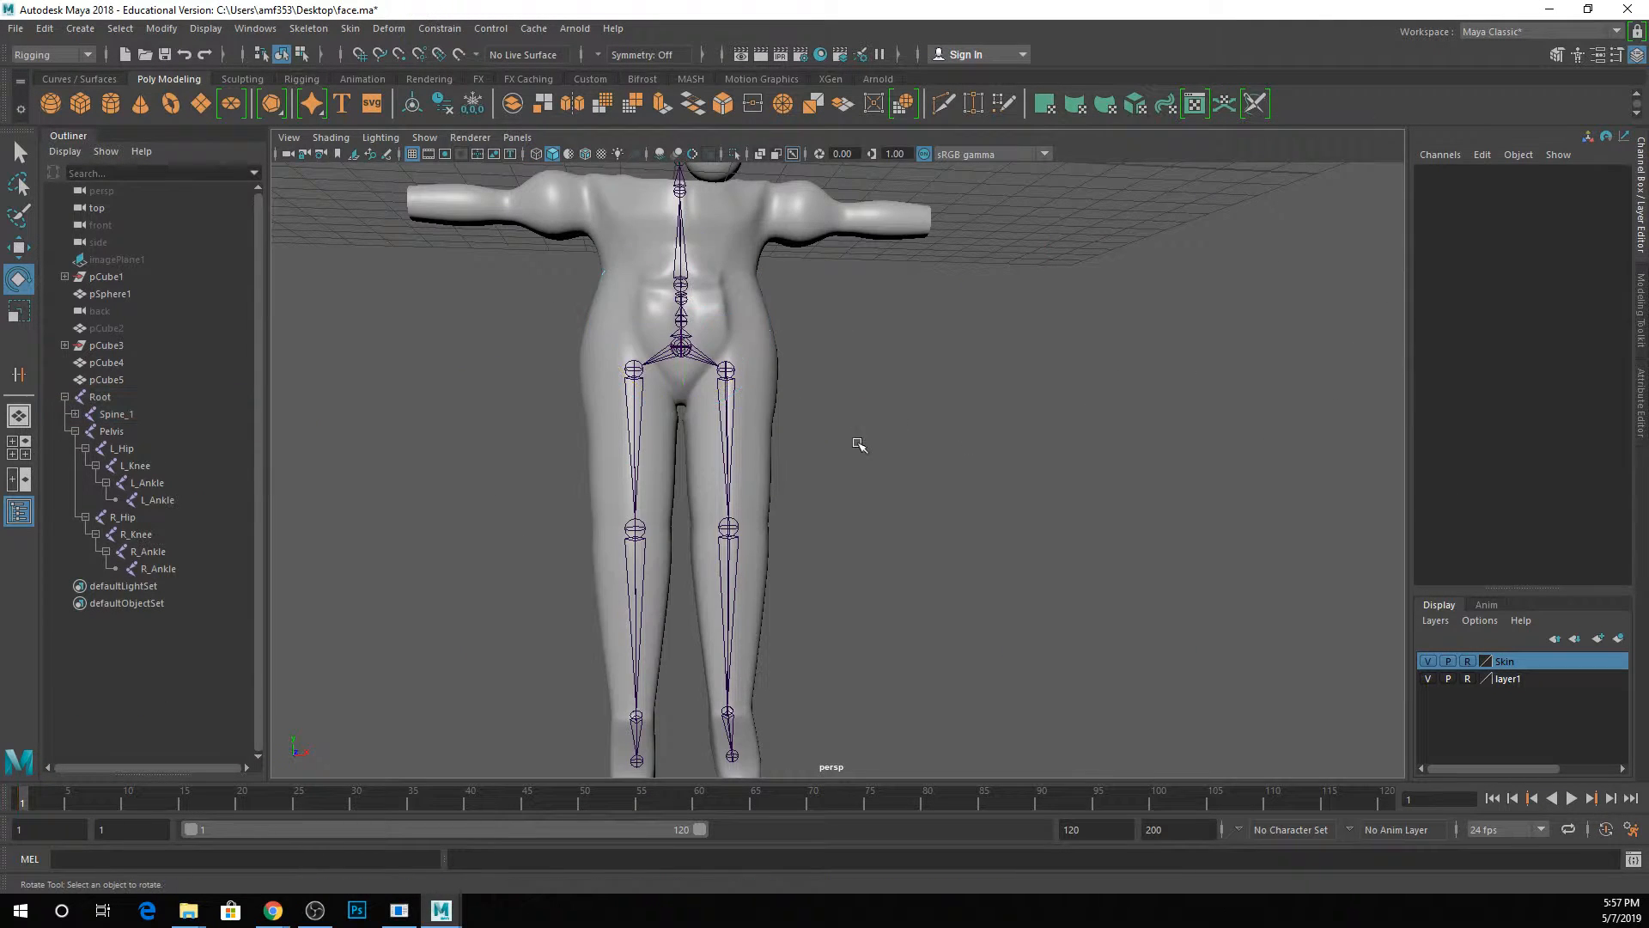
{"action": "mouse_move", "coordinate": [858, 442]}
{"action": "left_mouse_down", "text": "alt"}
{"action": "mouse_move", "coordinate": [945, 443]}
{"action": "mouse_move", "coordinate": [802, 430]}
{"action": "mouse_move", "coordinate": [845, 447]}
{"action": "left_mouse_up", "text": "alt"}
{"action": "middle_click_drag", "start_coordinate": [846, 447], "coordinate": [933, 469], "text": "alt"}
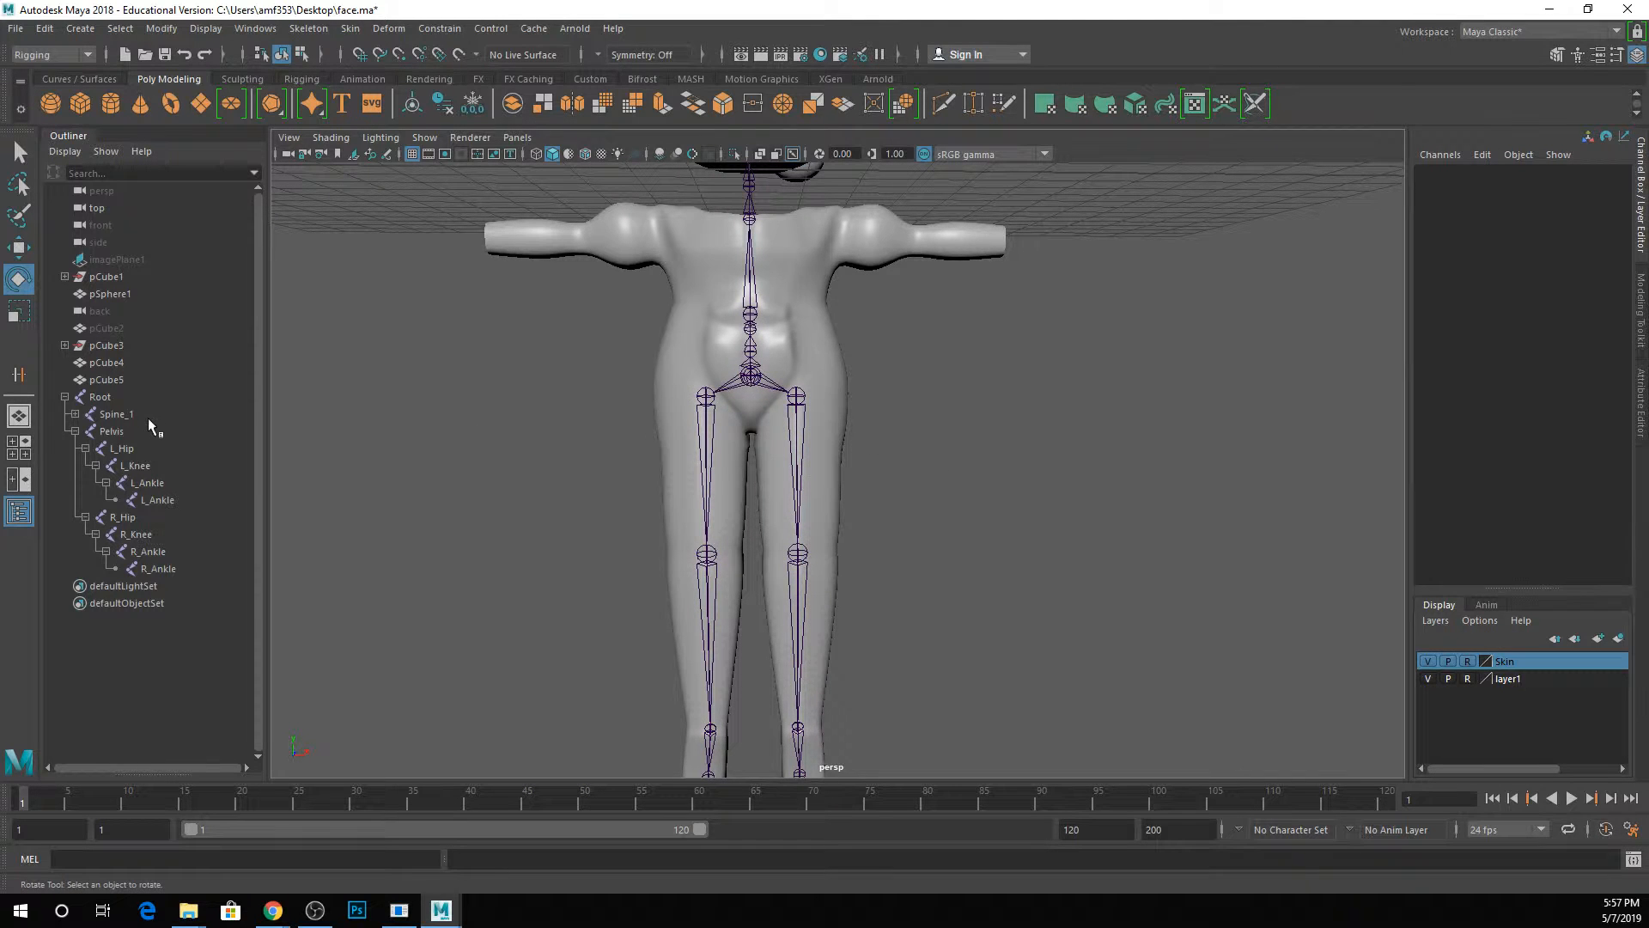
Test the Root joint's control of the skeleton by moving it about 1.17 units down, and undo the move.
{"action": "left_click", "coordinate": [112, 392]}
{"action": "key", "text": "w"}
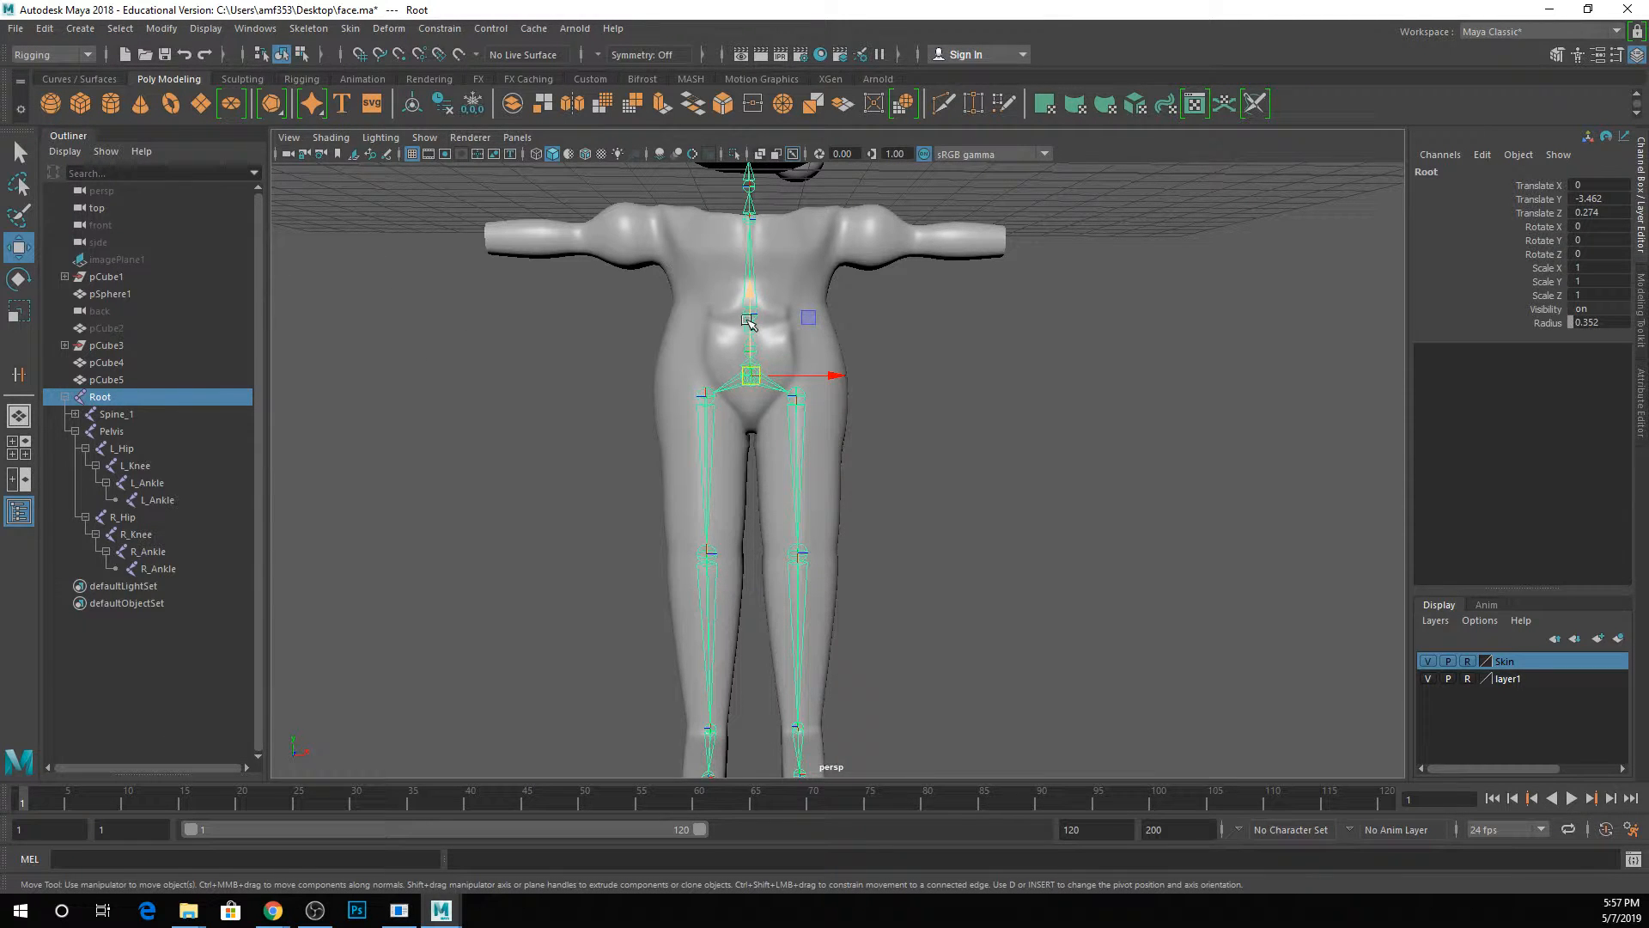
{"action": "left_click_drag", "start_coordinate": [751, 297], "coordinate": [748, 367]}
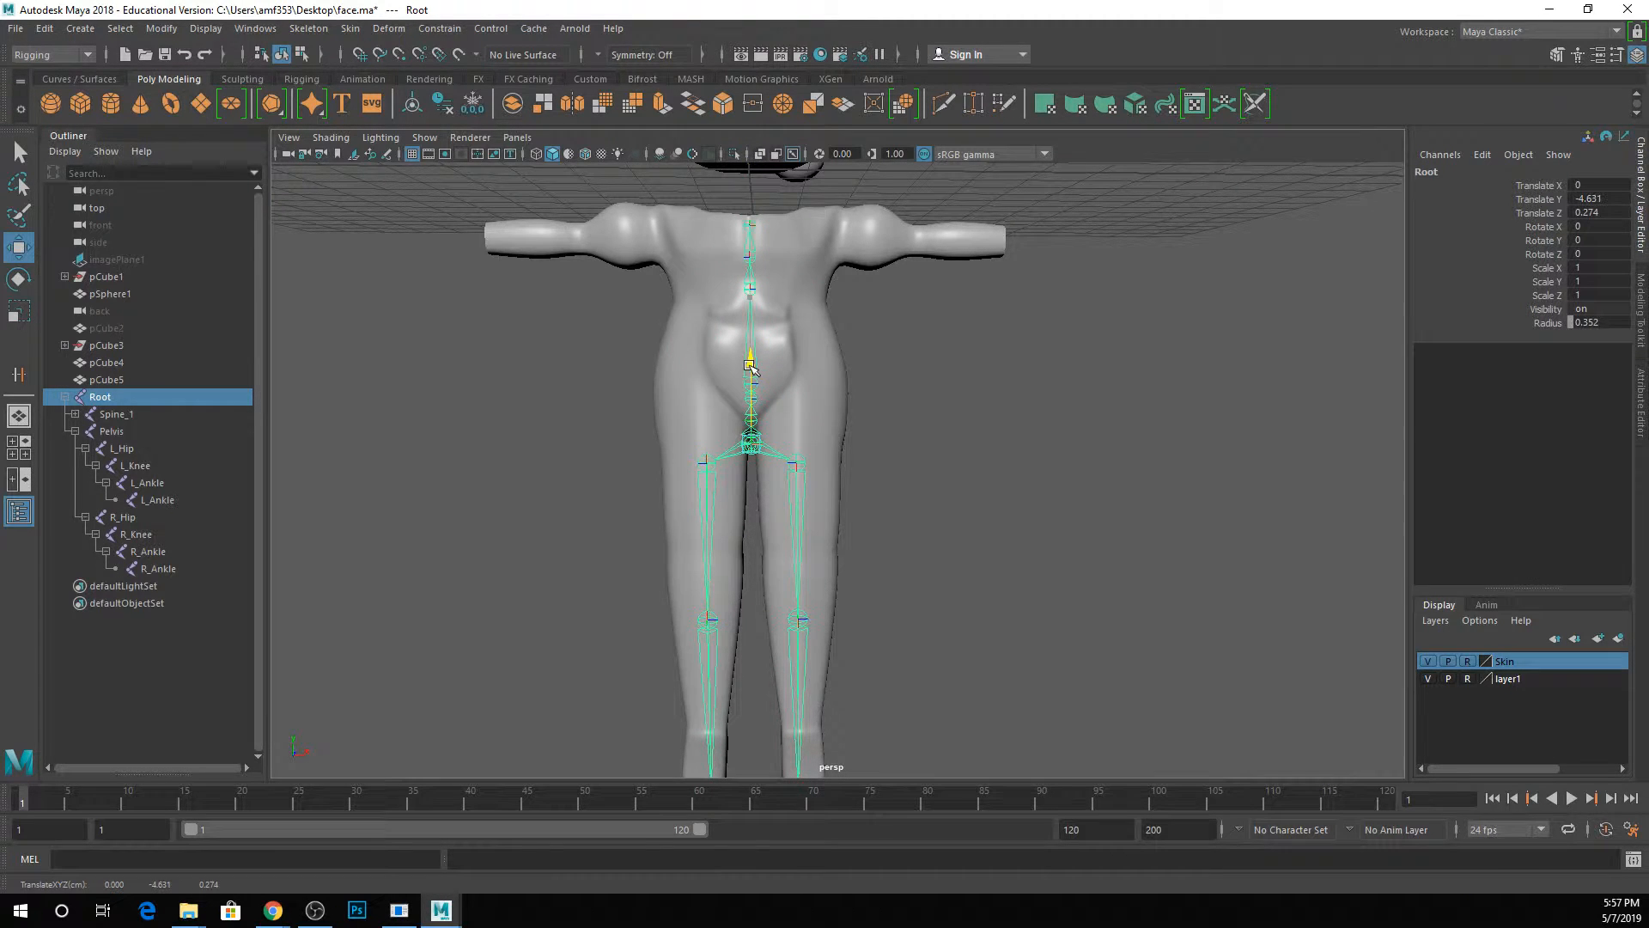
{"action": "key", "text": "ctrl+z"}
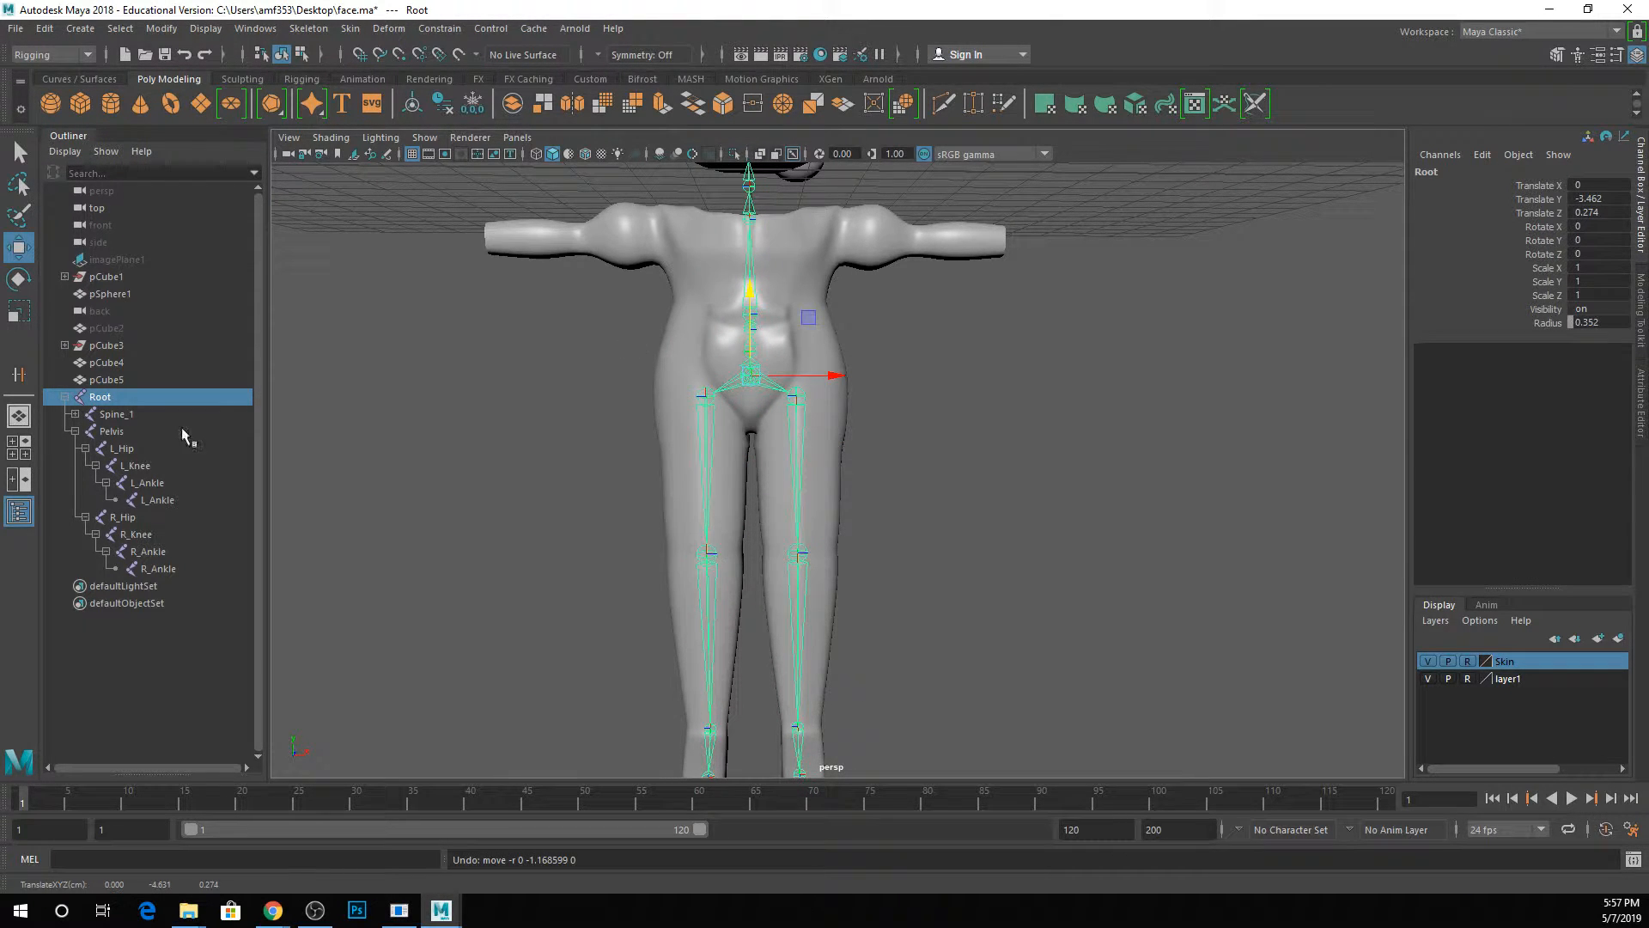
Test the Spine_1 joint by rotating the upper body about its Z axis, and undo the rotation.
{"action": "left_click", "coordinate": [158, 414]}
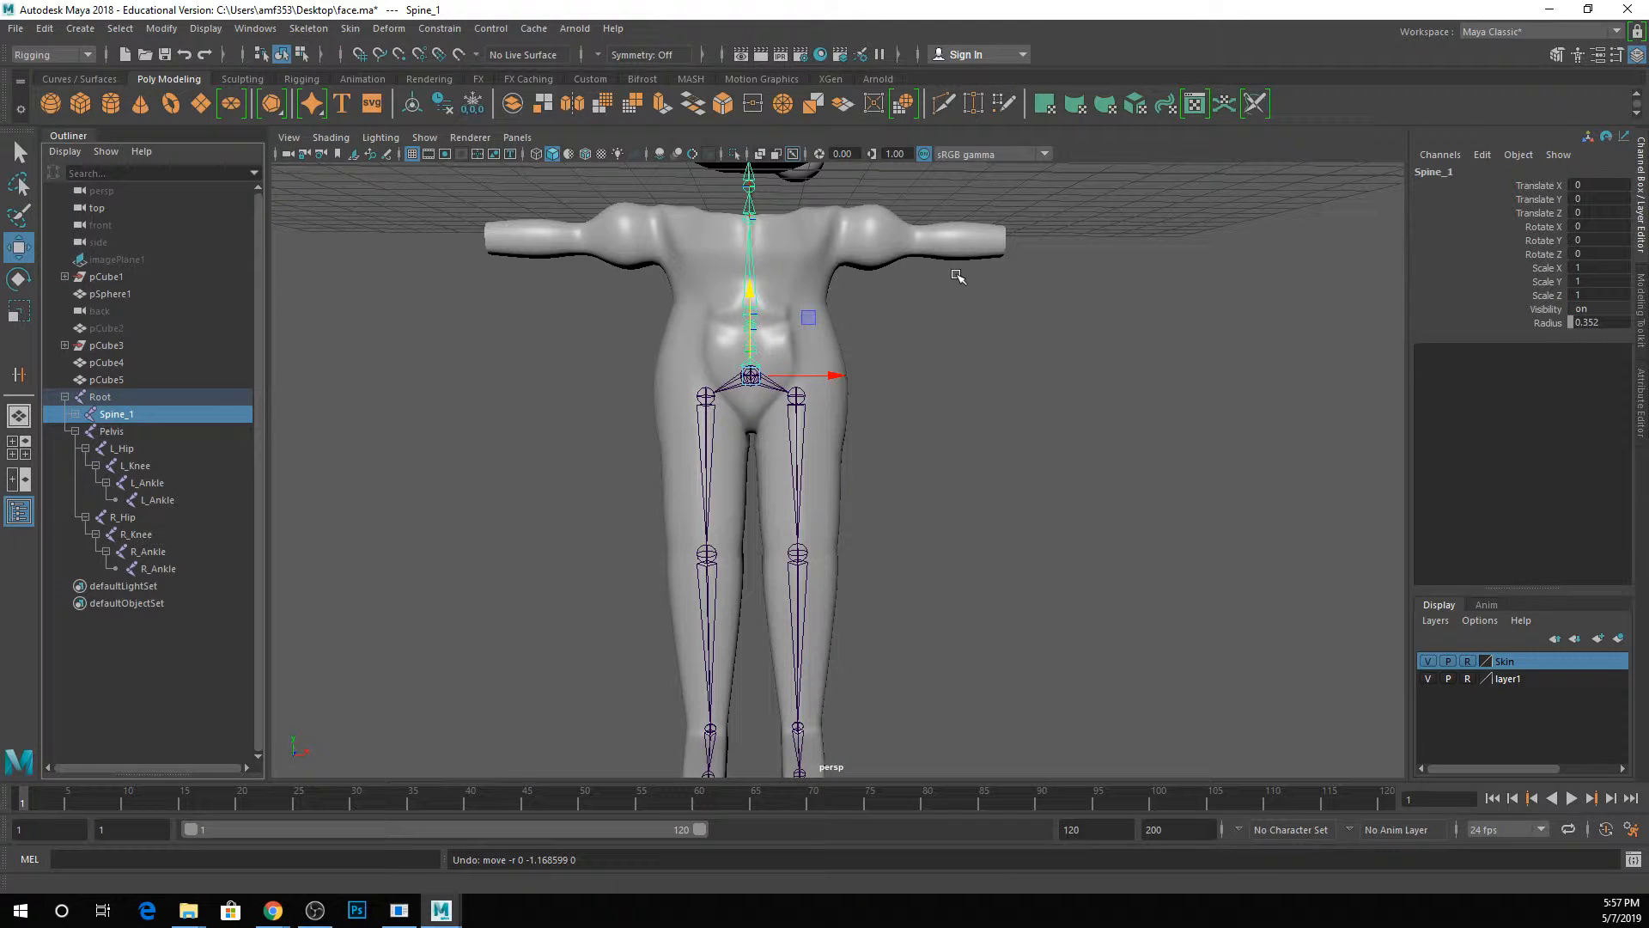
{"action": "key", "text": "e"}
{"action": "left_click_drag", "start_coordinate": [799, 311], "coordinate": [748, 335]}
{"action": "key", "text": "ctrl+z"}
{"action": "key", "text": "ctrl+z"}
{"action": "key", "text": "ctrl+z"}
{"action": "key", "text": "ctrl+z"}
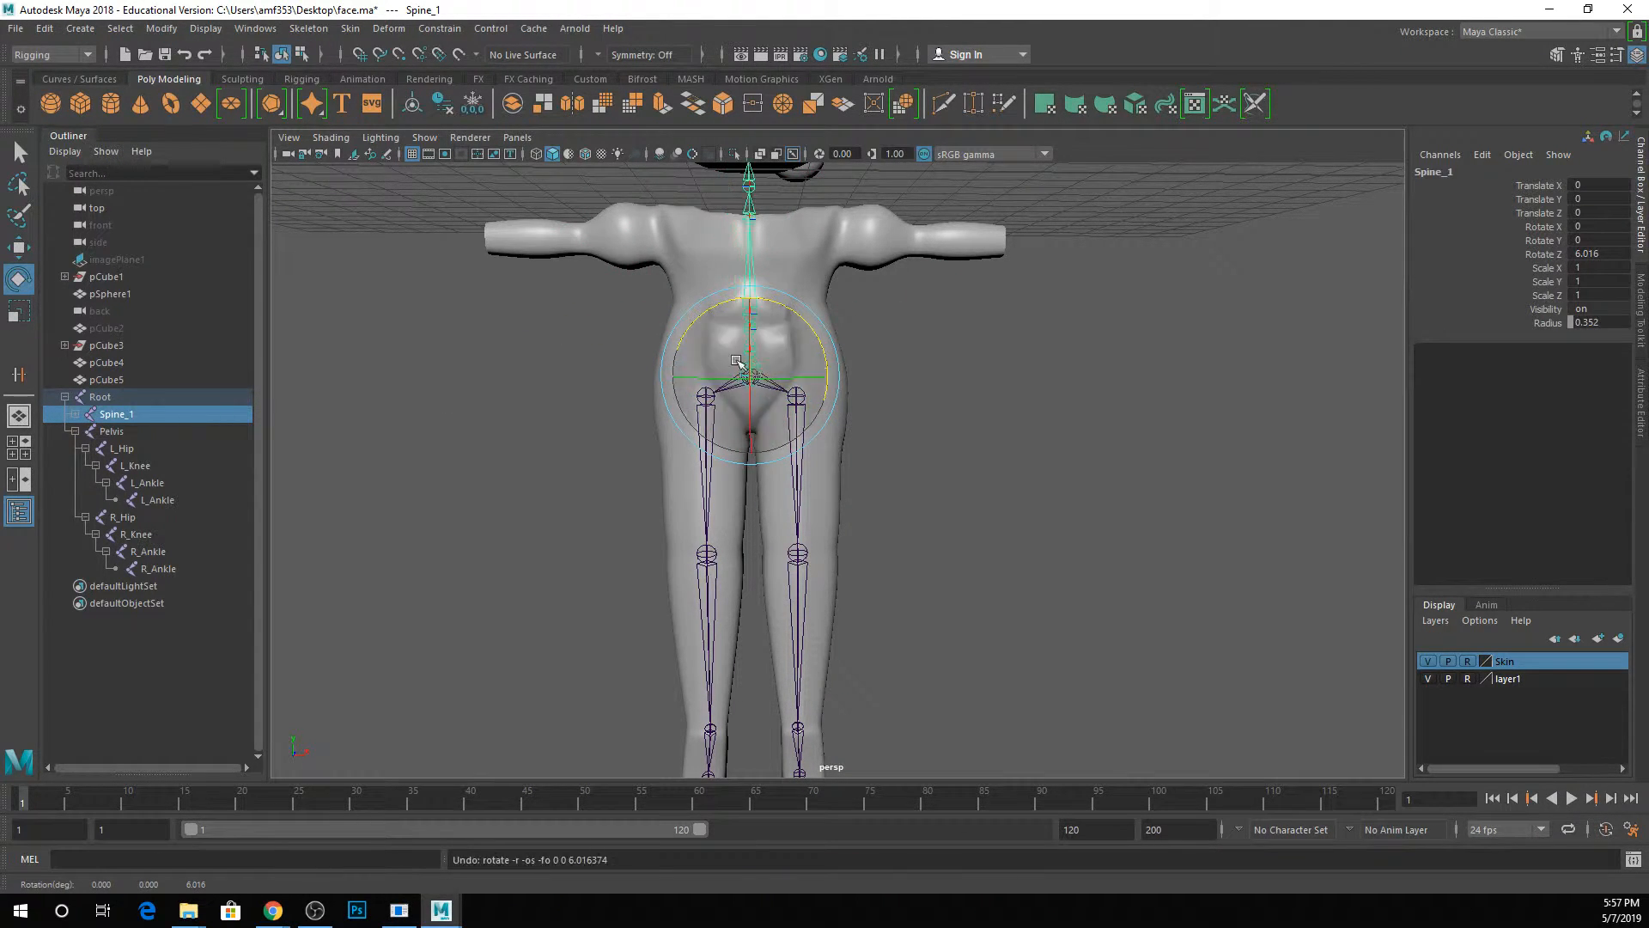
Test the Pelvis joint by rotating it about 61° around Z, undo the rotation and clear the selection.
{"action": "left_click", "coordinate": [133, 431]}
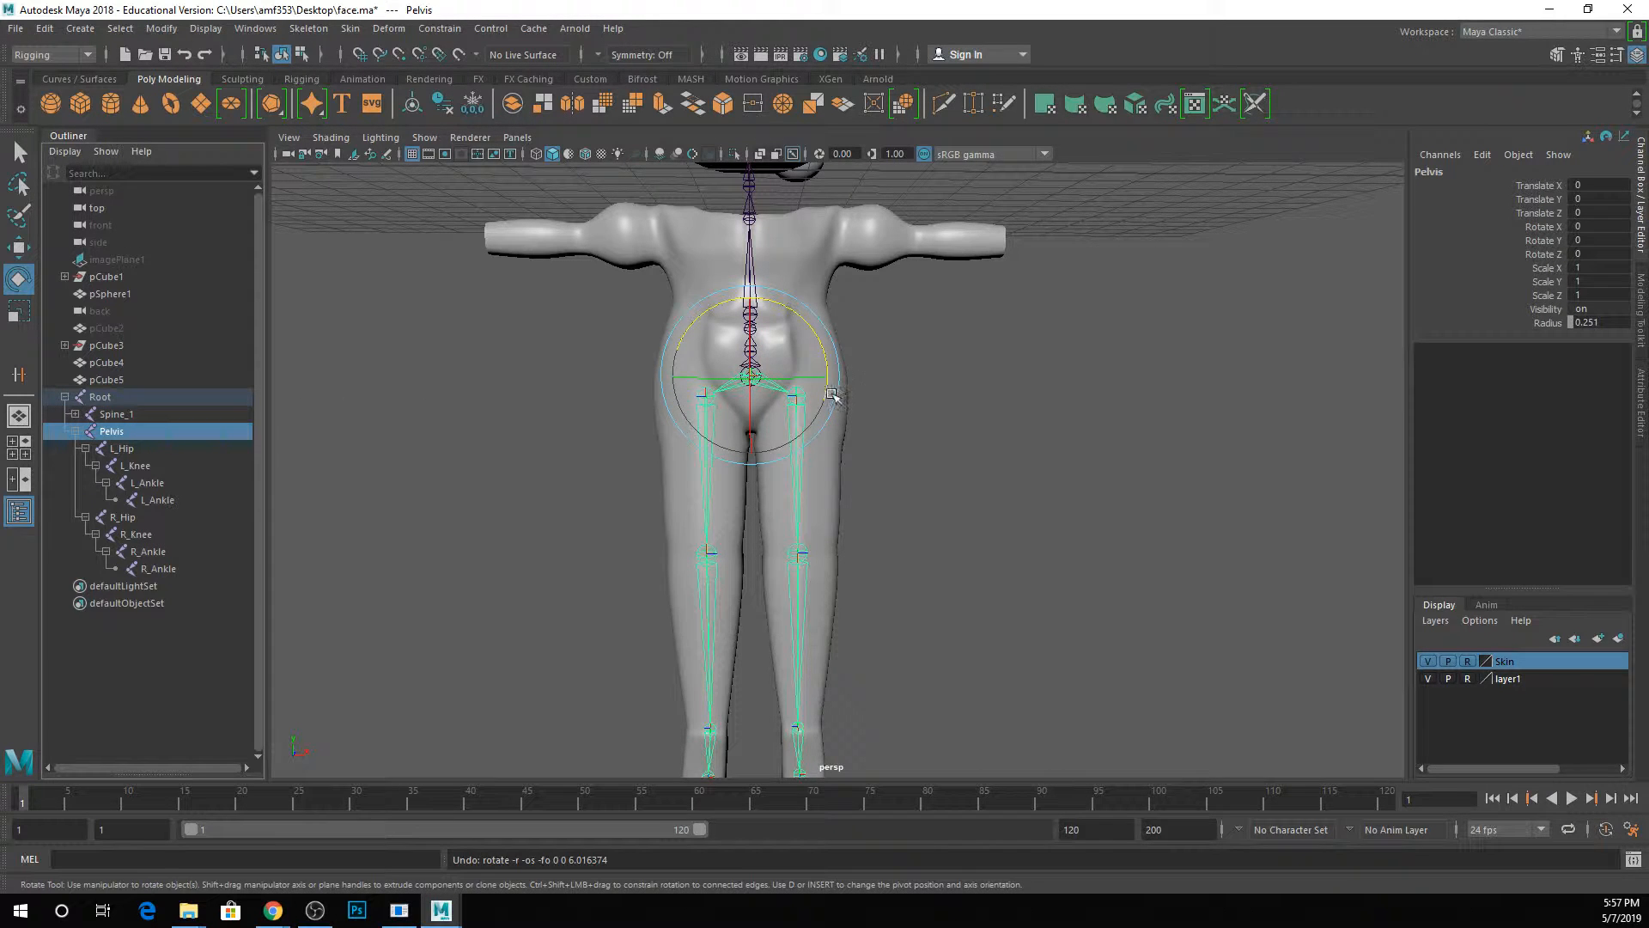
{"action": "left_click_drag", "start_coordinate": [835, 393], "coordinate": [765, 343]}
{"action": "key", "text": "ctrl+z"}
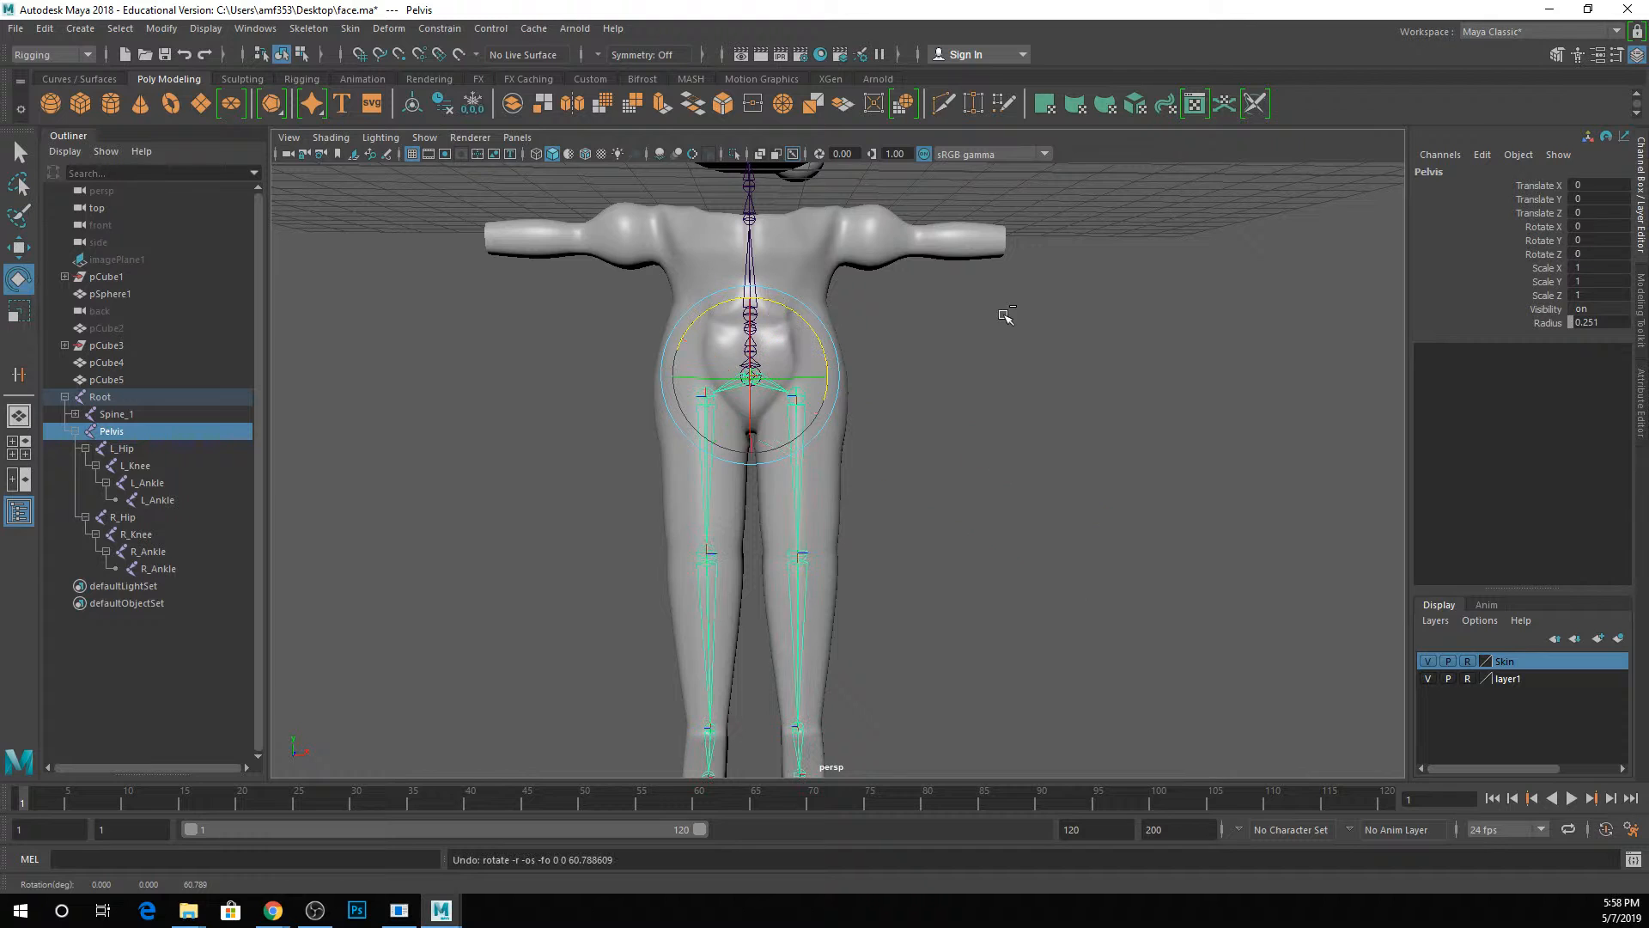
{"action": "key", "text": "q"}
{"action": "left_click", "coordinate": [960, 371]}
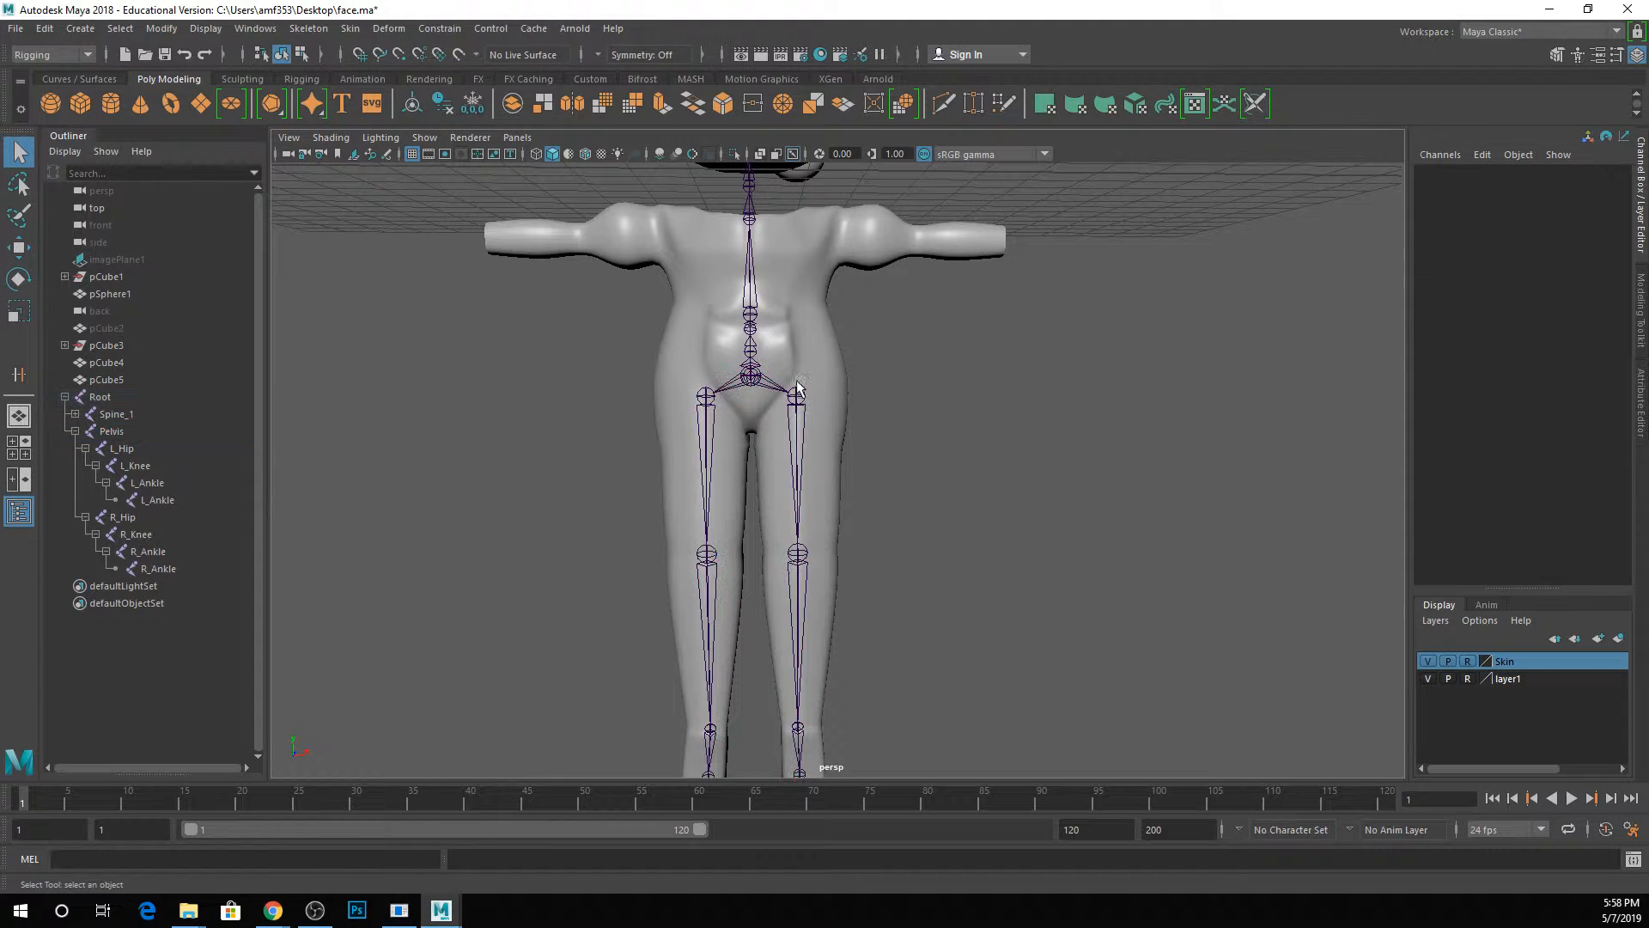
Select the Pelvis joint on the model, try rotating it about 9° around Z, and undo the rotation.
{"action": "left_click", "coordinate": [127, 449]}
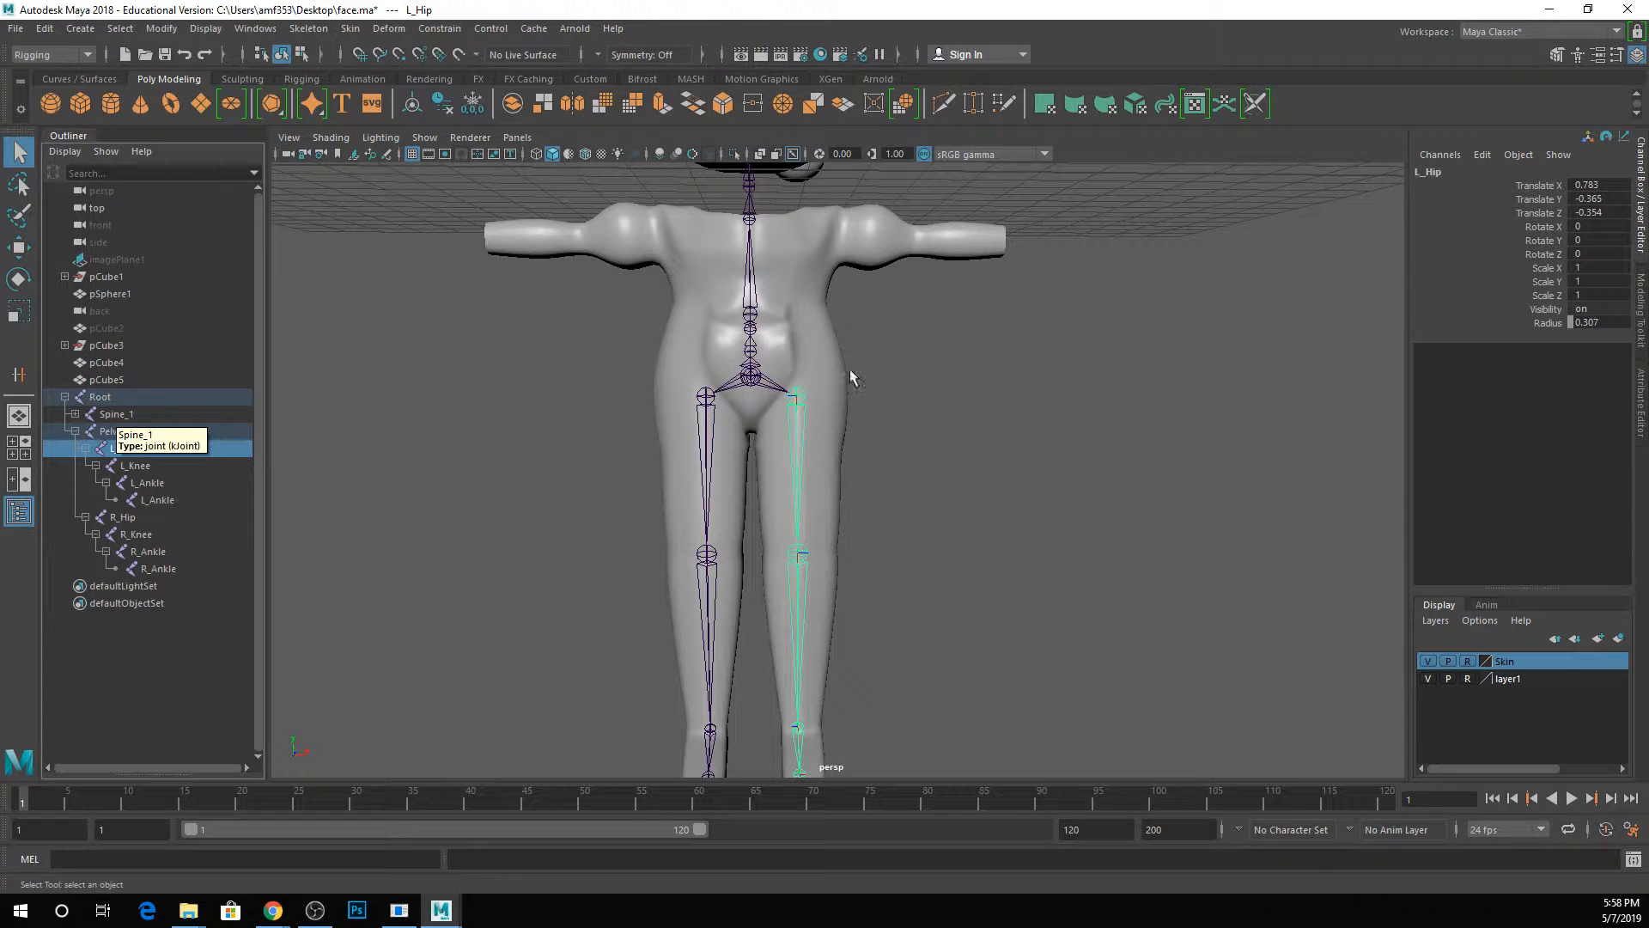
{"action": "left_click", "coordinate": [763, 390]}
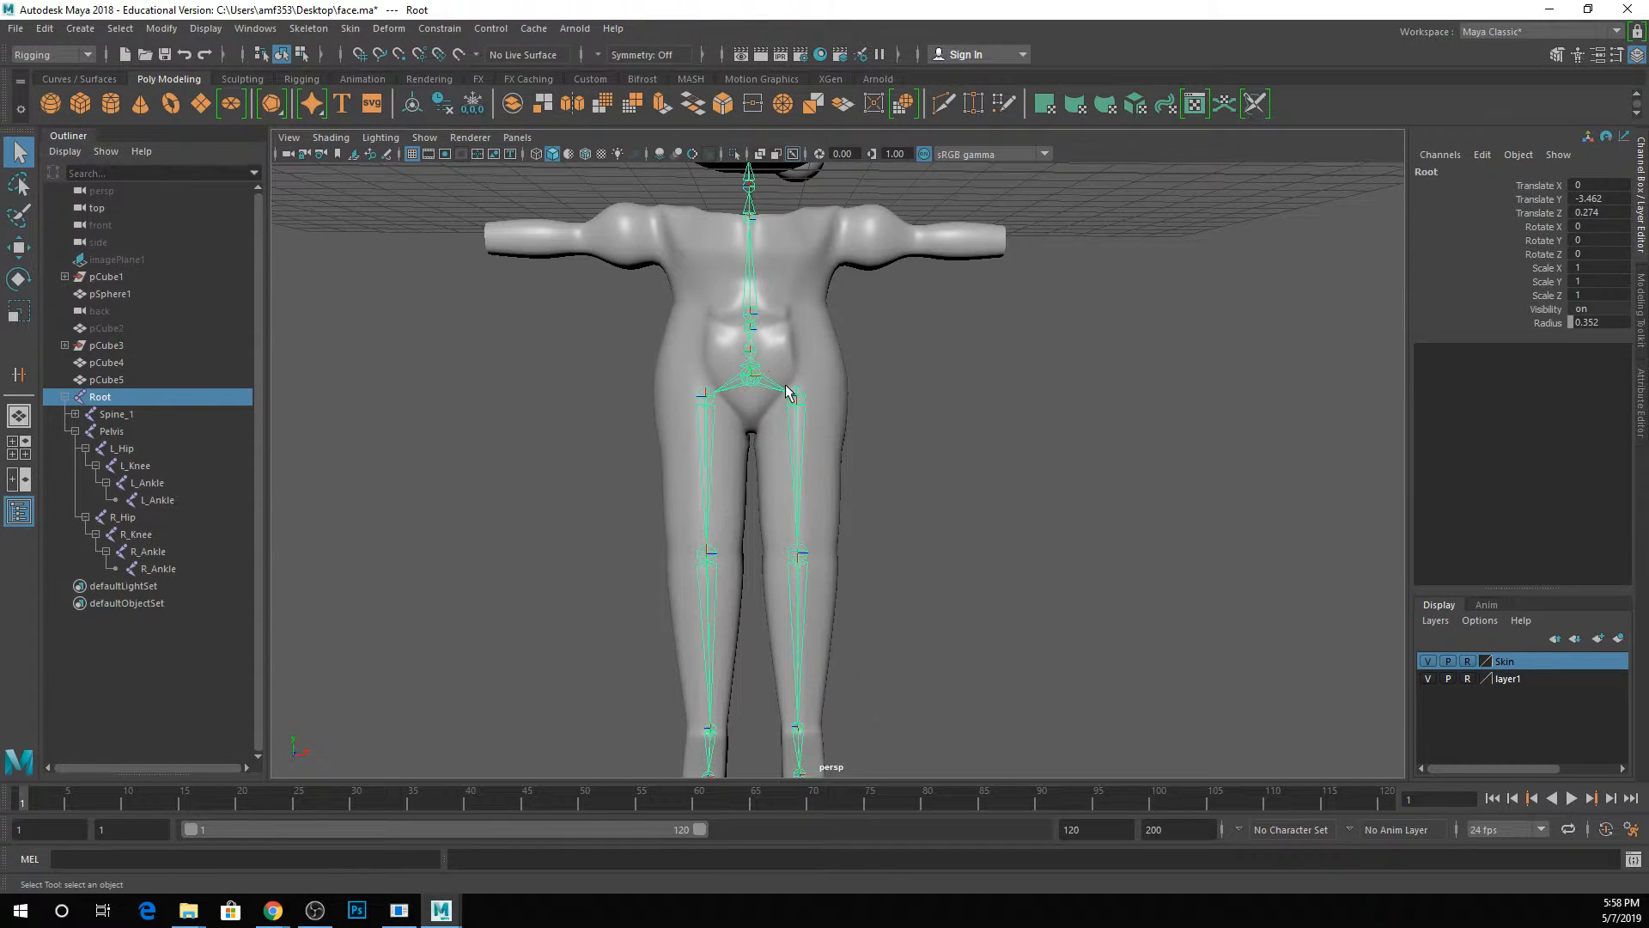
{"action": "left_click", "coordinate": [775, 380]}
{"action": "key", "text": "e"}
{"action": "left_click_drag", "start_coordinate": [812, 324], "coordinate": [803, 325]}
{"action": "key", "text": "ctrl+z"}
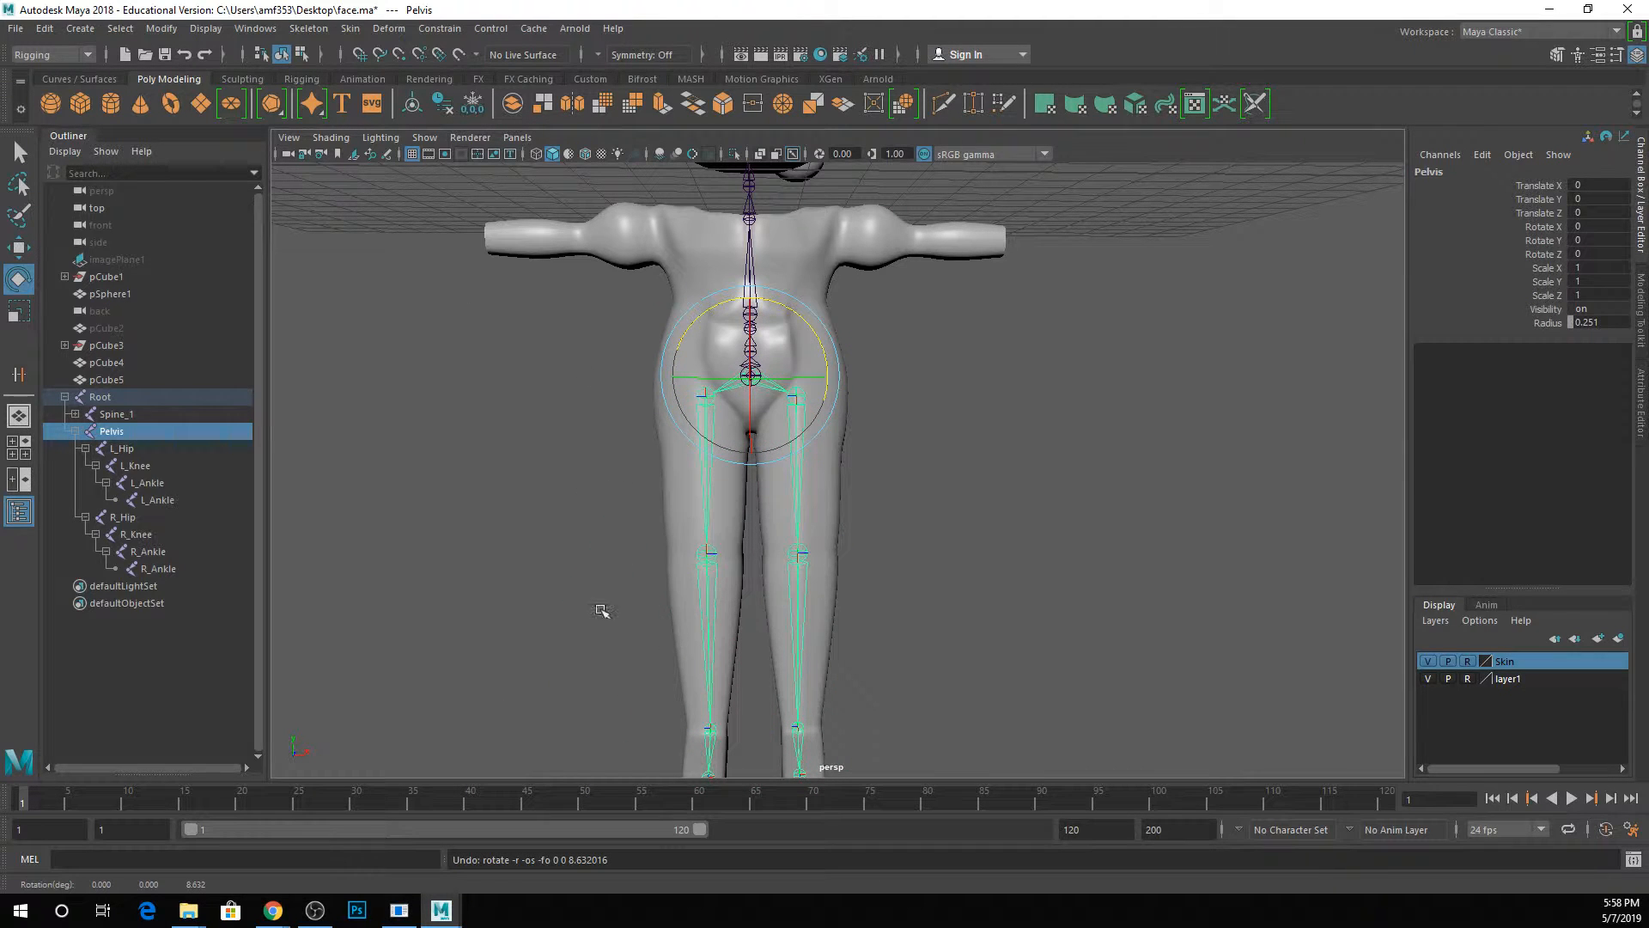
Save the scene and clear the joint selection.
{"action": "key", "text": "ctrl+s"}
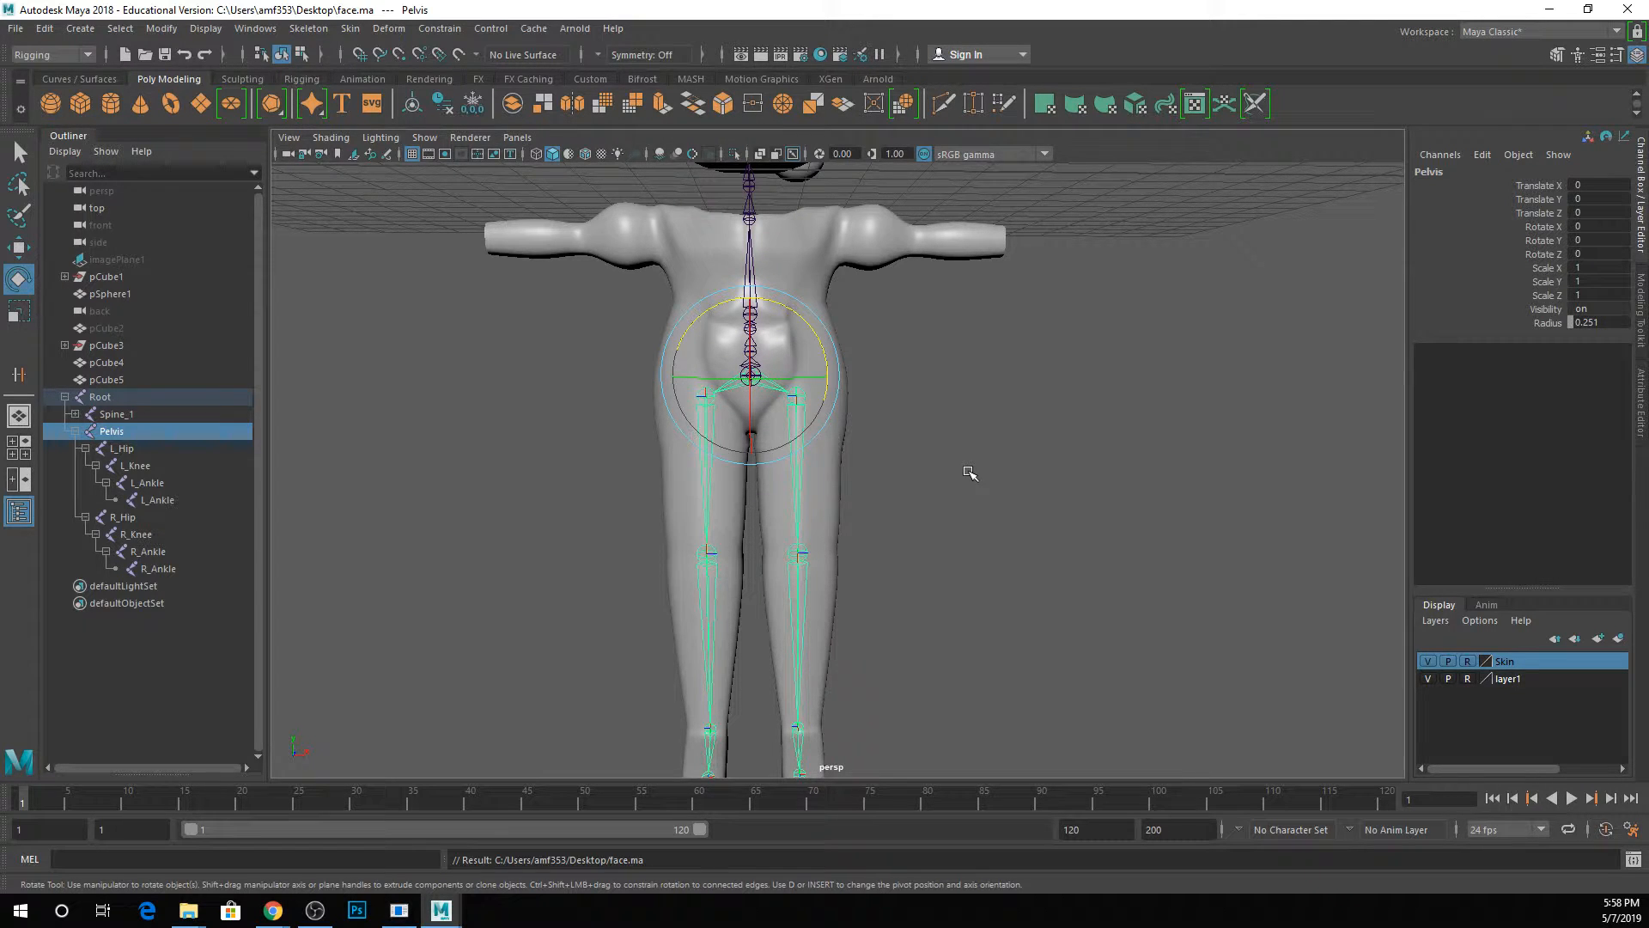
{"action": "left_click", "coordinate": [943, 440]}
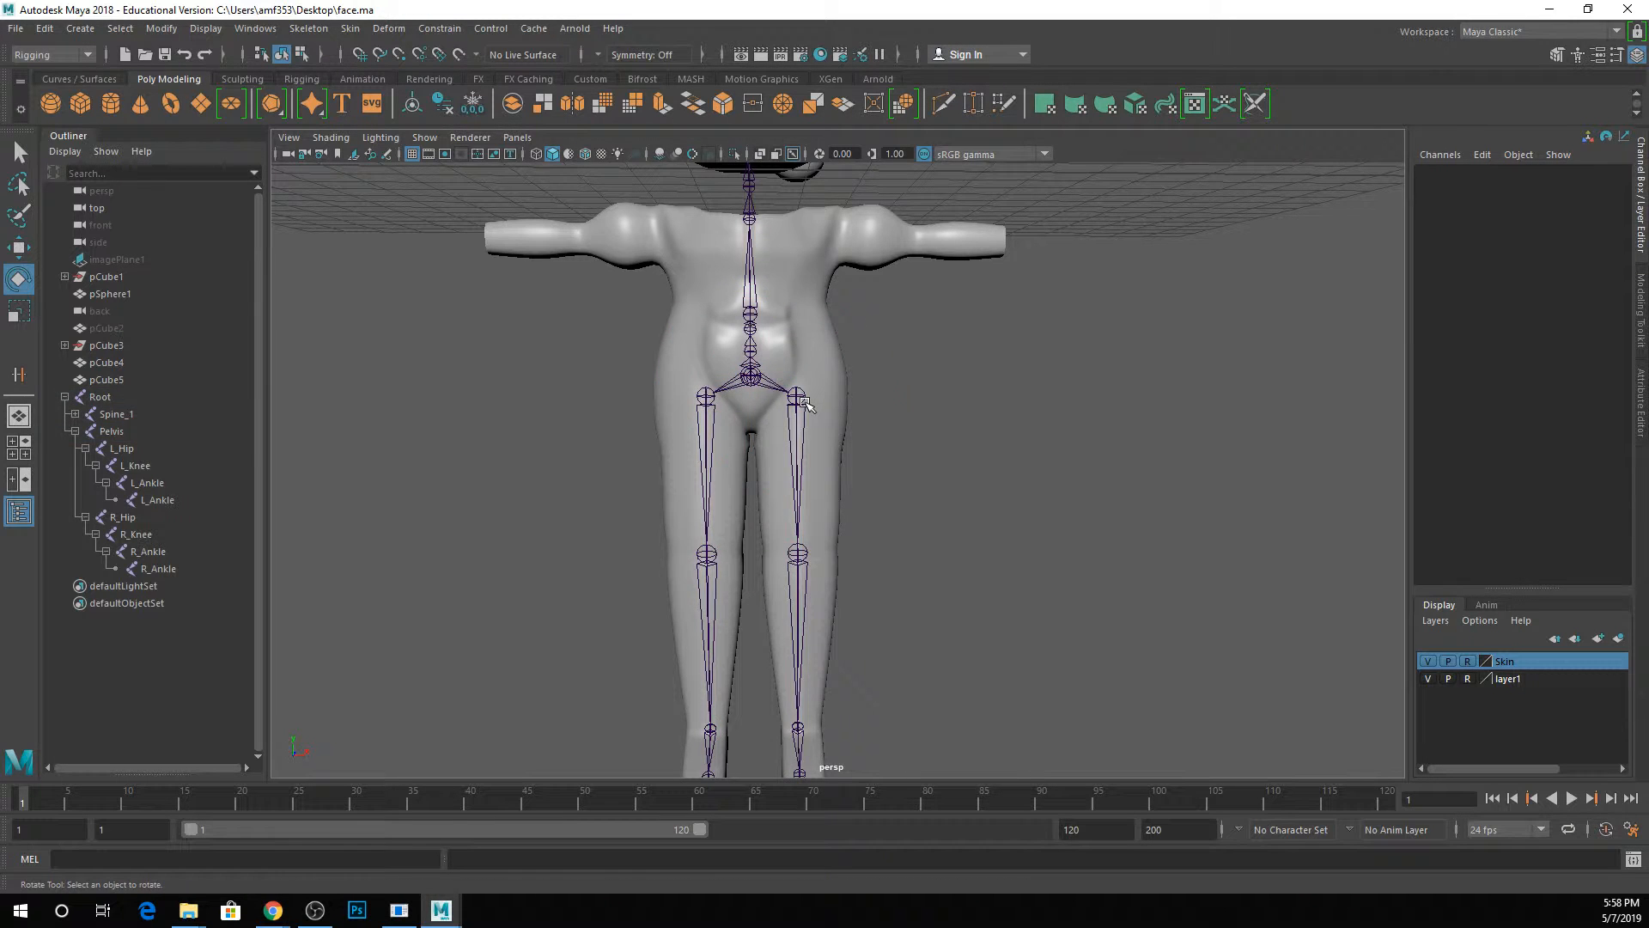
Test the L_Hip joint by rotating the leg chain, undo the rotation and clear the selection.
{"action": "left_click", "coordinate": [803, 403]}
{"action": "middle_click_drag", "start_coordinate": [864, 507], "coordinate": [945, 440], "text": "alt"}
{"action": "left_click_drag", "start_coordinate": [945, 439], "coordinate": [876, 511], "text": "alt"}
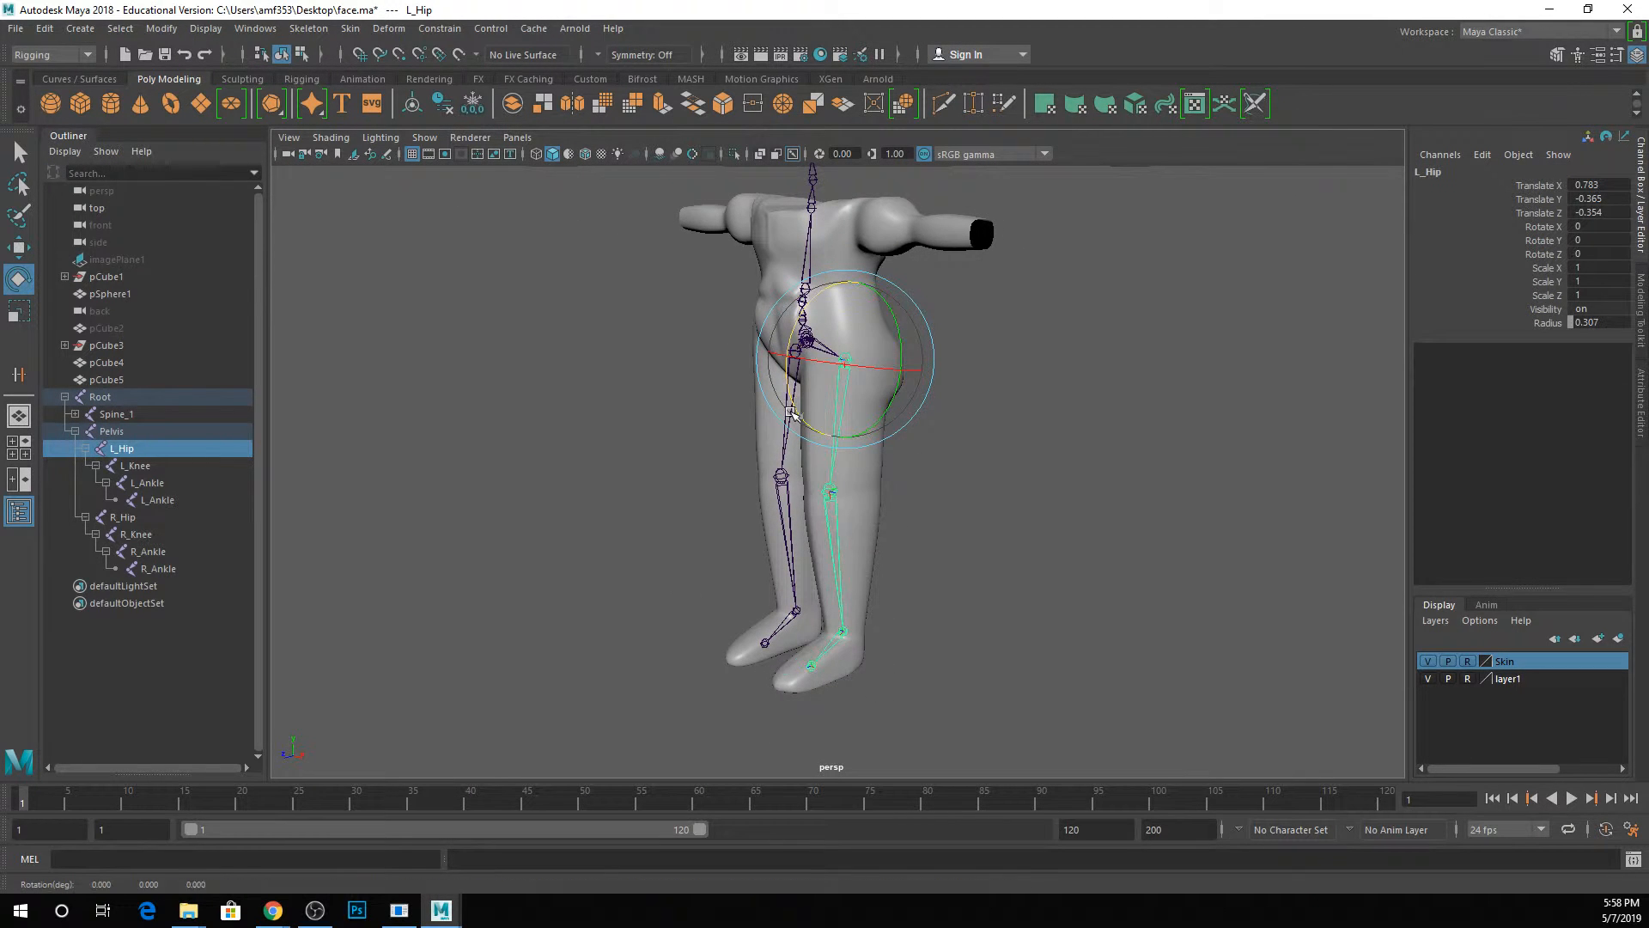
{"action": "left_click_drag", "start_coordinate": [800, 416], "coordinate": [878, 365]}
{"action": "key", "text": "ctrl+z"}
{"action": "key", "text": "q"}
{"action": "left_click", "coordinate": [936, 422]}
{"action": "left_click_drag", "start_coordinate": [935, 422], "coordinate": [980, 427], "text": "alt"}
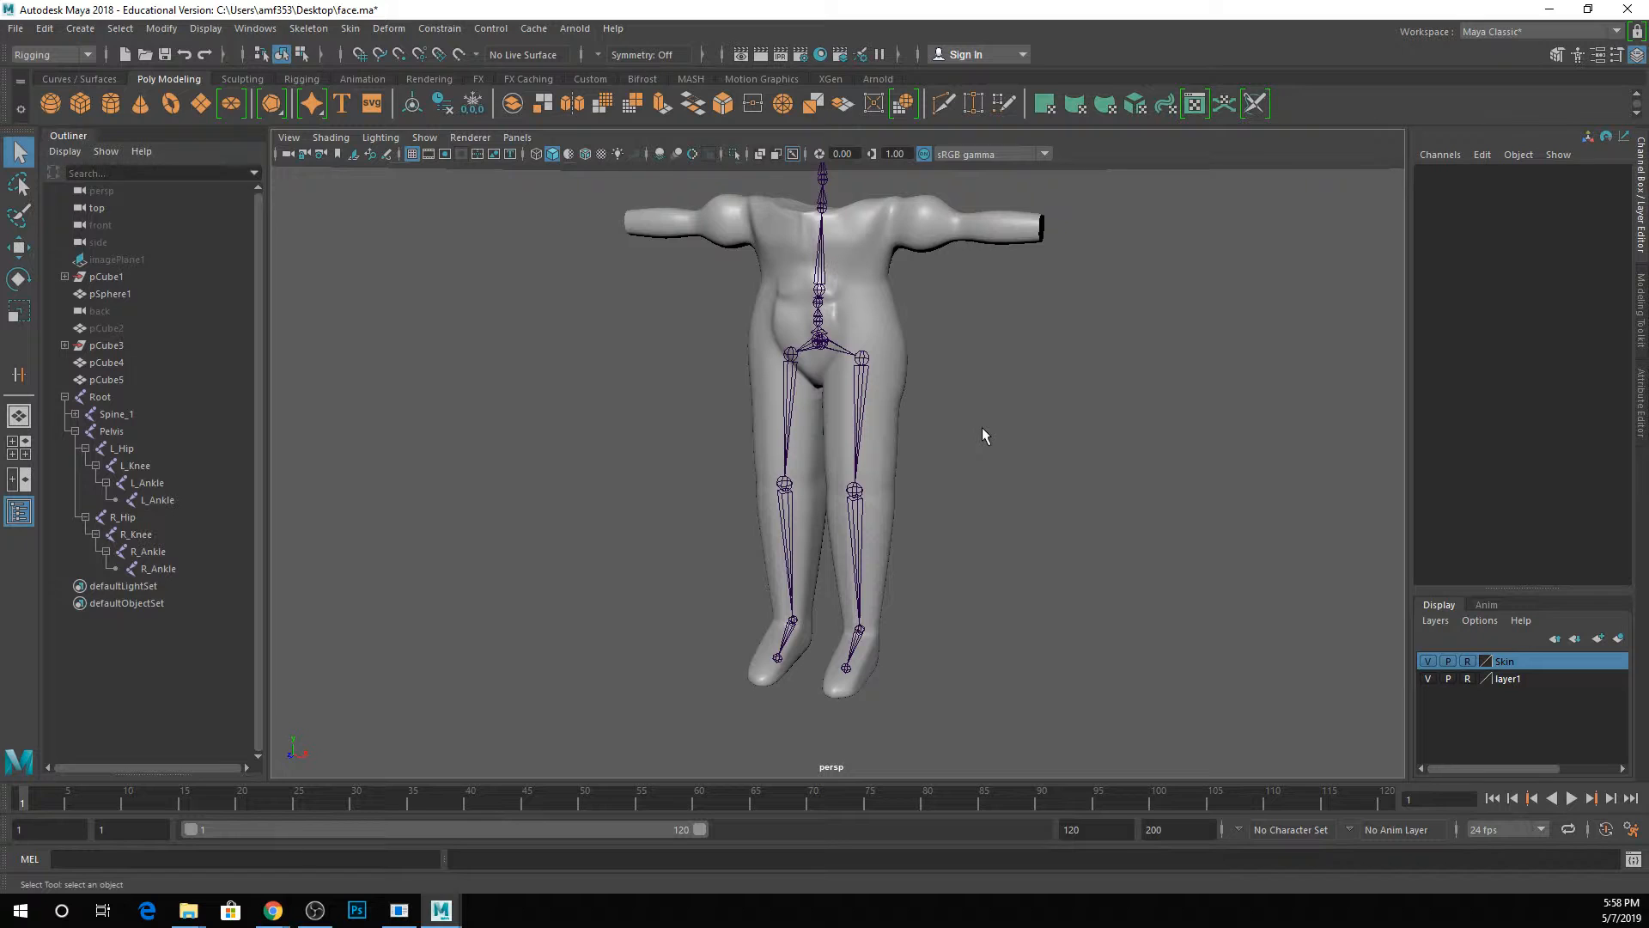
Save the scene, turn off reference mode on the Skin layer, and select the body mesh.
{"action": "key", "text": "ctrl+s"}
{"action": "left_click", "coordinate": [1468, 661]}
{"action": "left_click", "coordinate": [904, 347]}
{"action": "key", "text": "ctrl+s"}
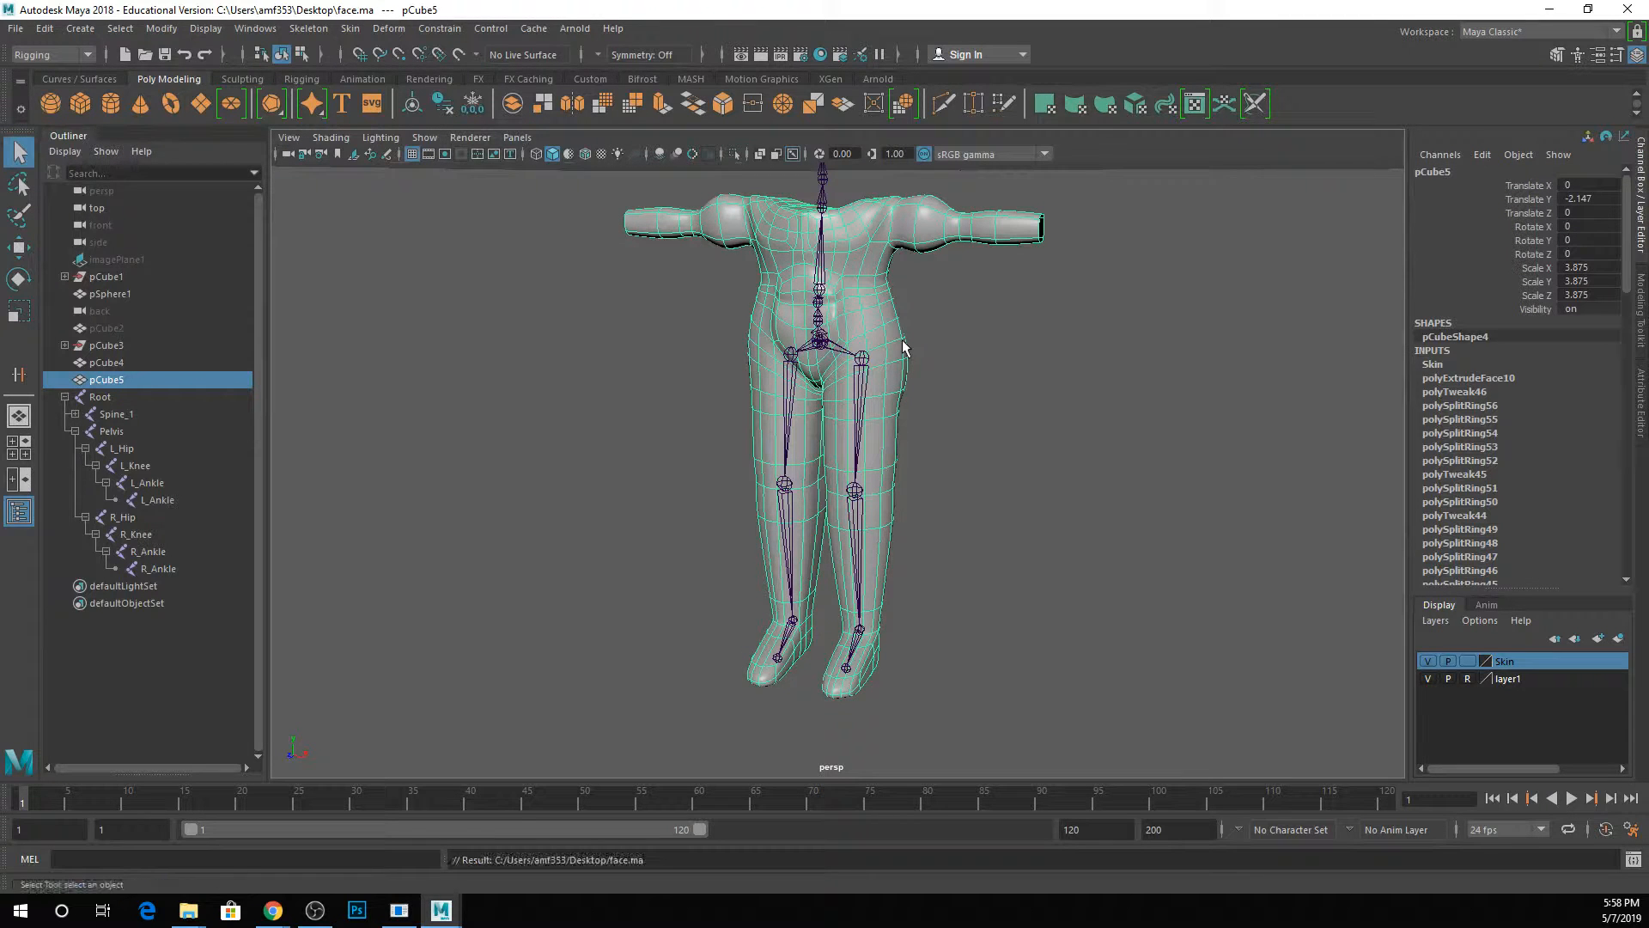
Examine the leg mesh's vertices around the hip and knee joints, return to object mode and clear the selection.
{"action": "scroll", "coordinate": [890, 389], "scroll_direction": "up", "scroll_amount": 8}
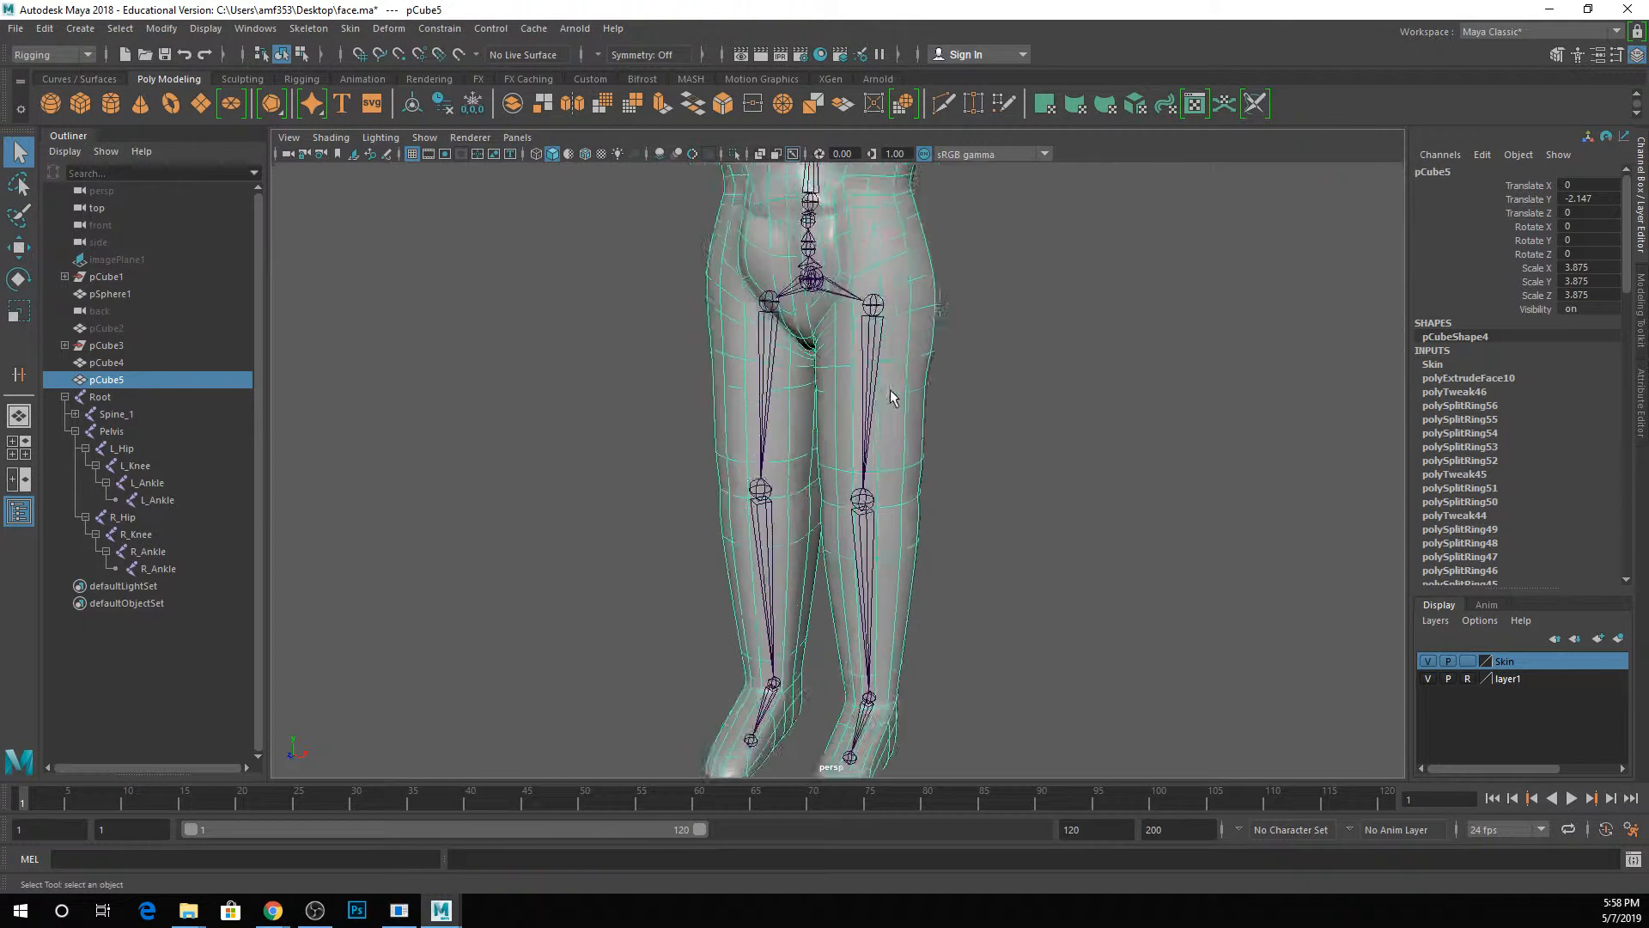
{"action": "right_click_drag", "start_coordinate": [908, 370], "coordinate": [832, 366]}
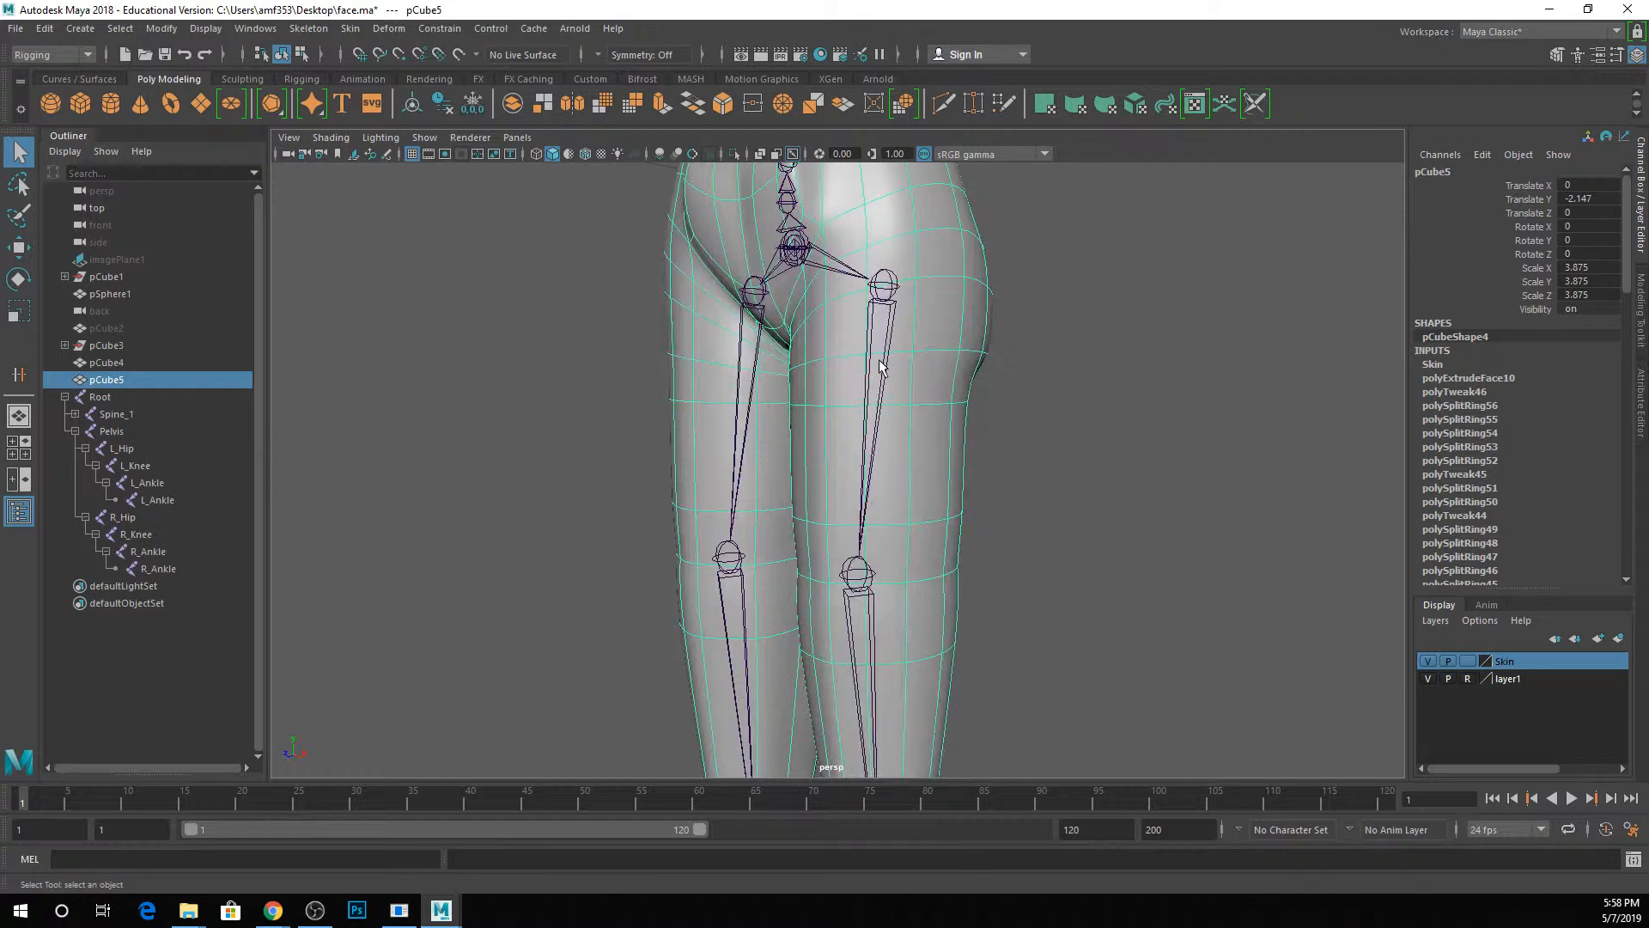
{"action": "left_click", "coordinate": [821, 362]}
{"action": "left_click_drag", "start_coordinate": [822, 363], "coordinate": [841, 410], "text": "alt"}
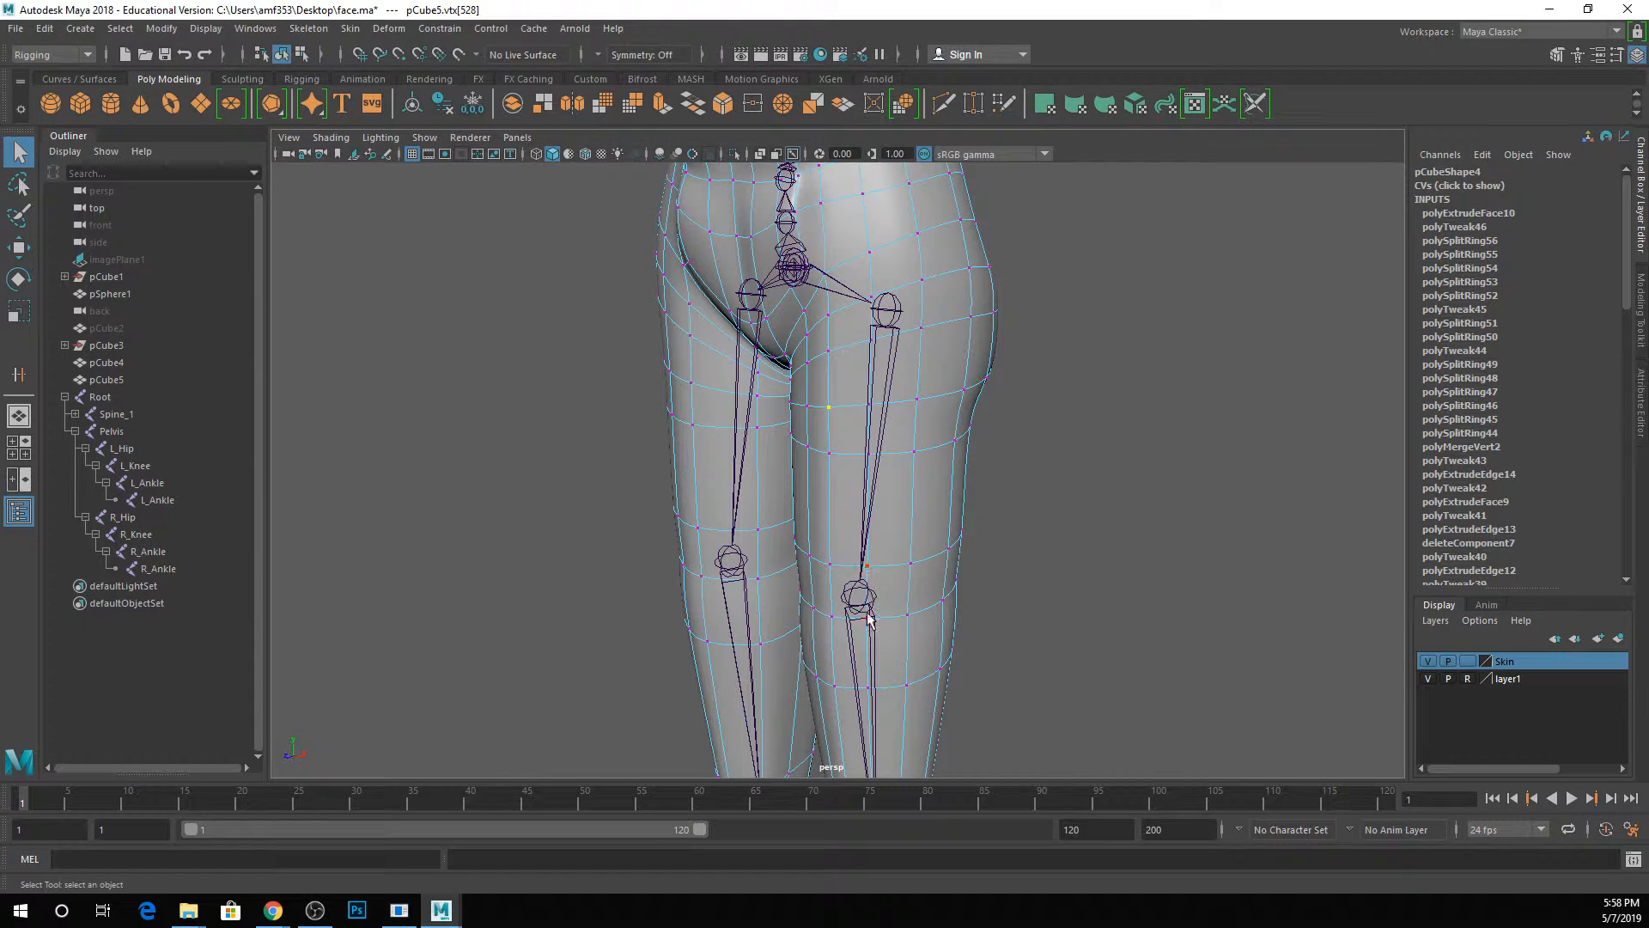
{"action": "middle_click_drag", "start_coordinate": [890, 525], "coordinate": [894, 365], "text": "alt"}
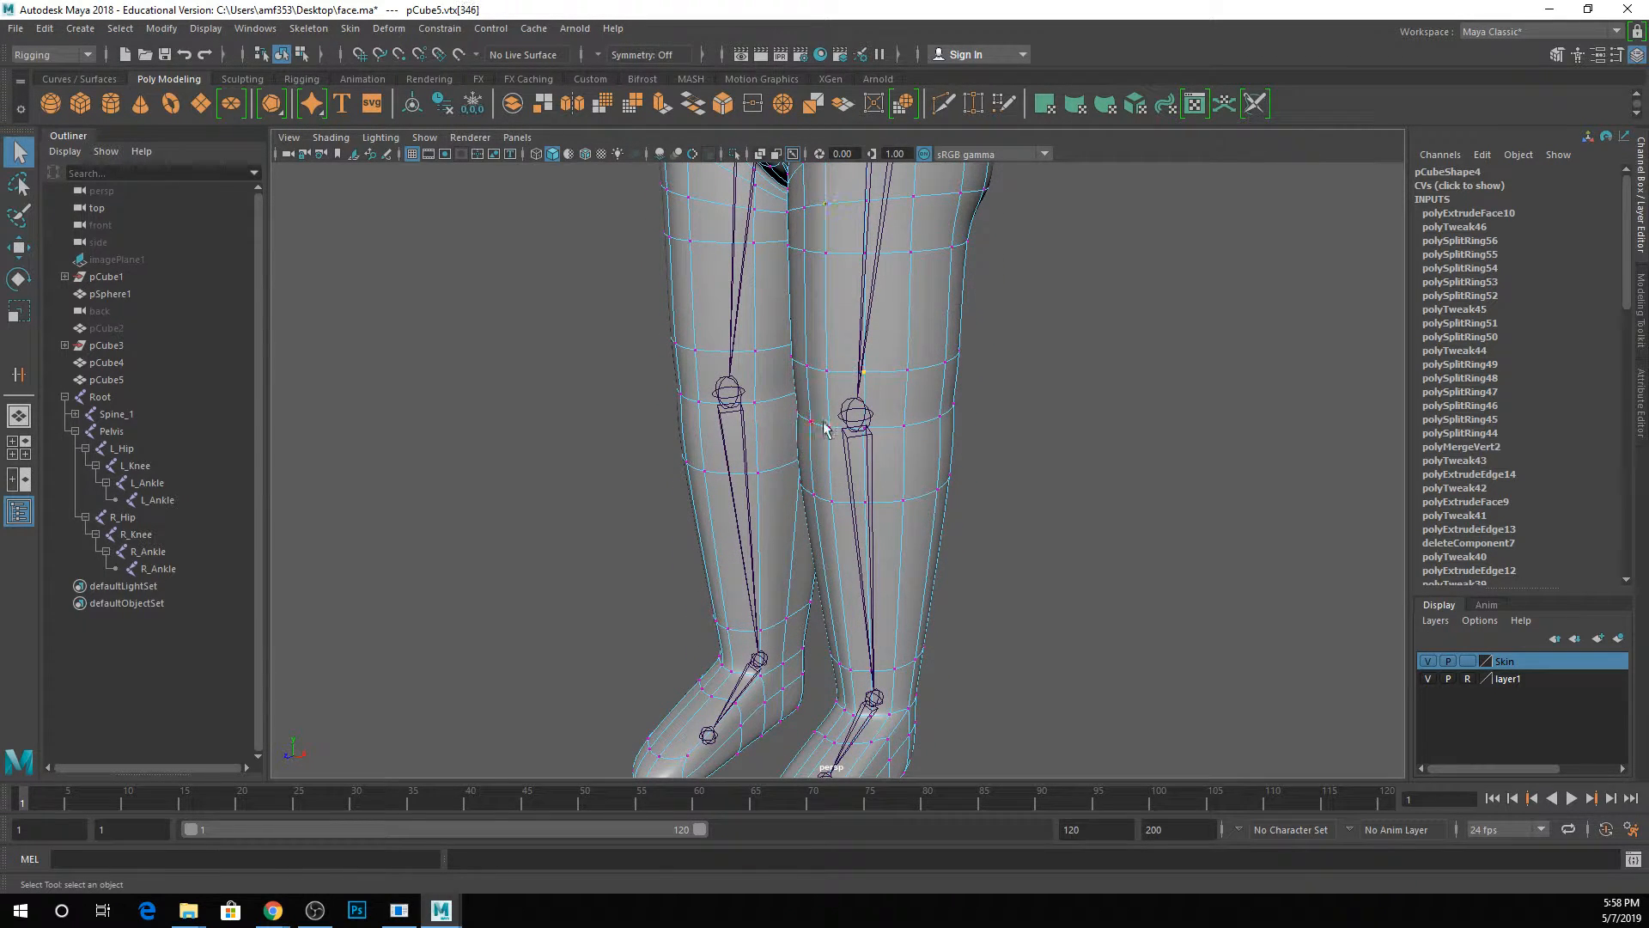
{"action": "left_click", "coordinate": [856, 388]}
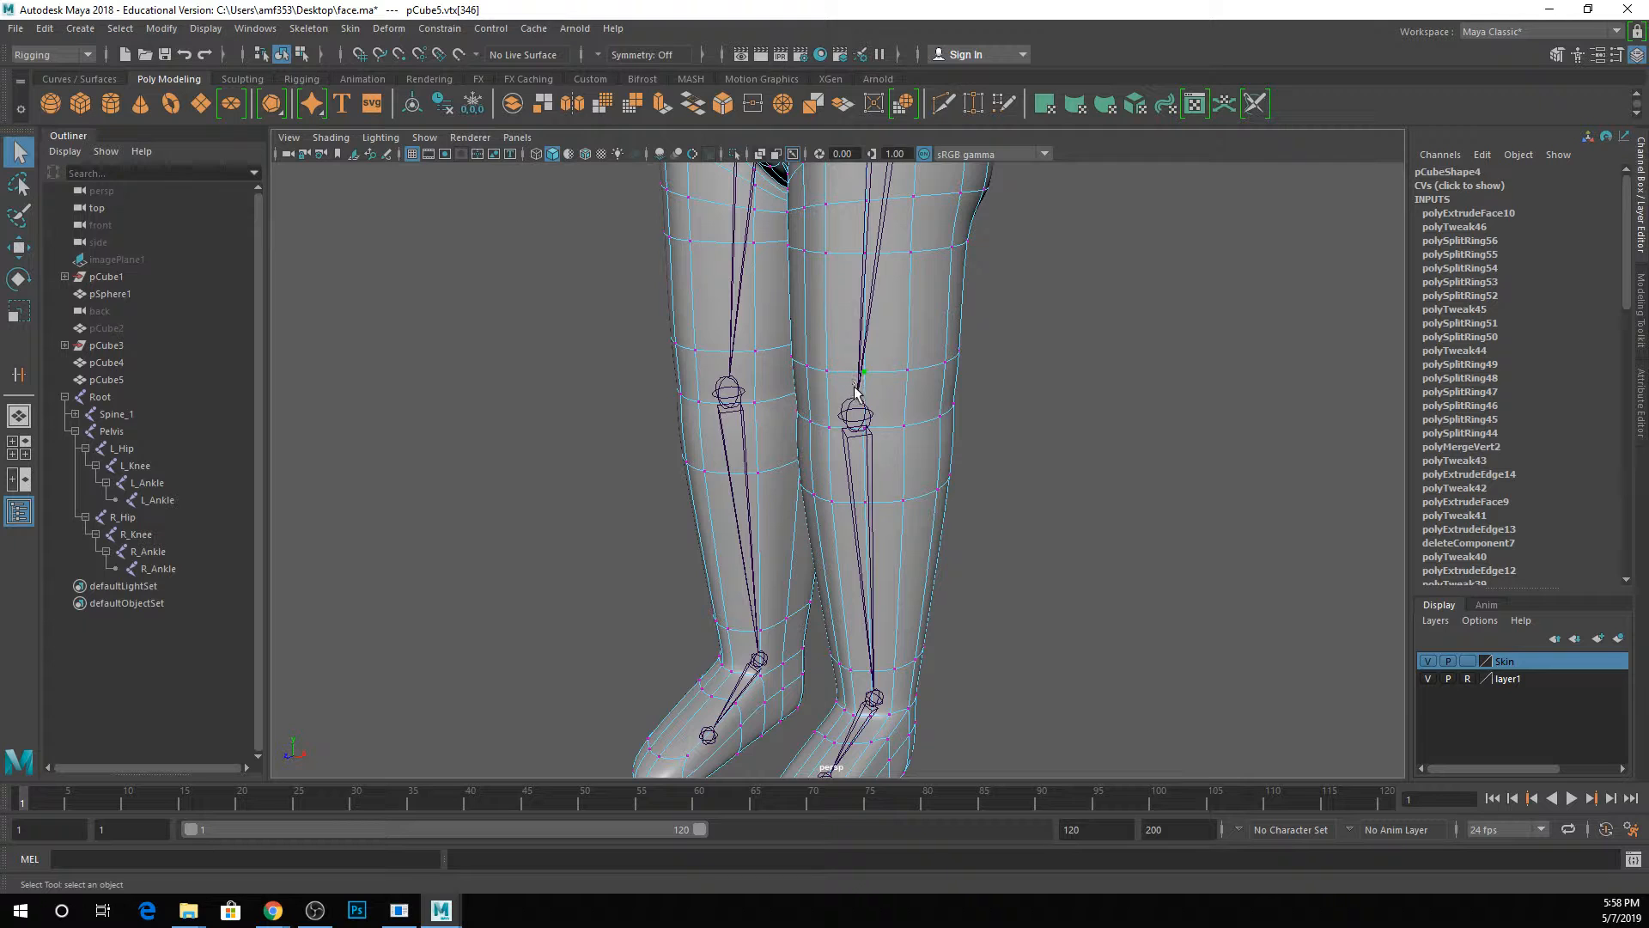
{"action": "left_click", "coordinate": [860, 507]}
{"action": "middle_click_drag", "start_coordinate": [874, 322], "coordinate": [876, 350], "text": "alt"}
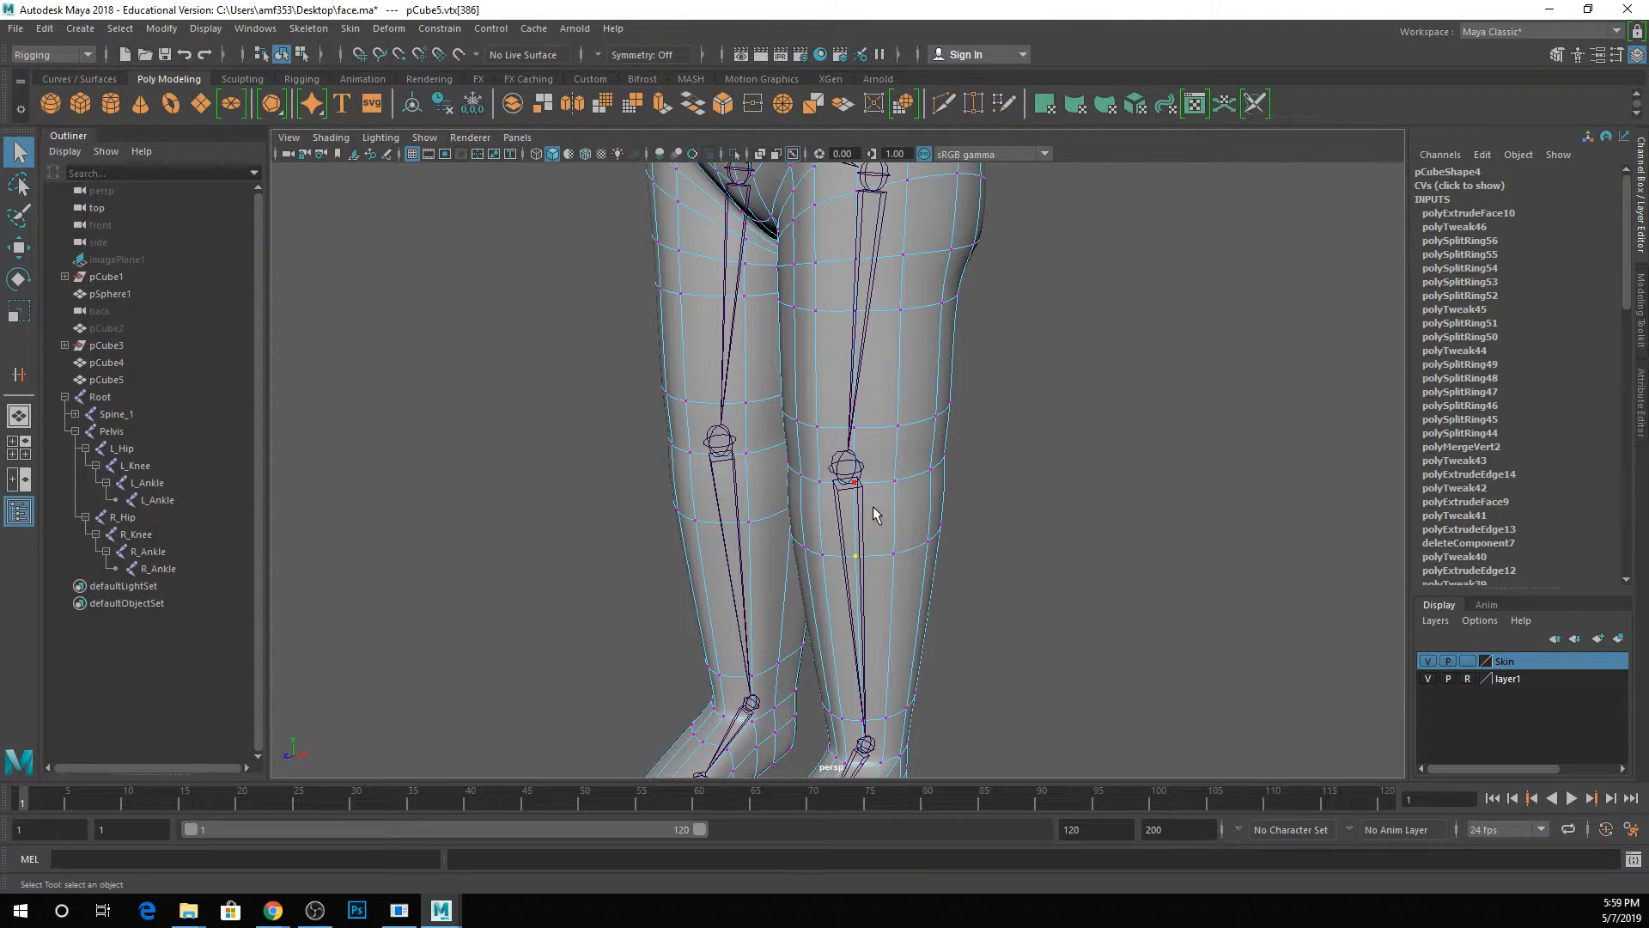
{"action": "scroll", "coordinate": [878, 325], "scroll_direction": "down", "scroll_amount": 3}
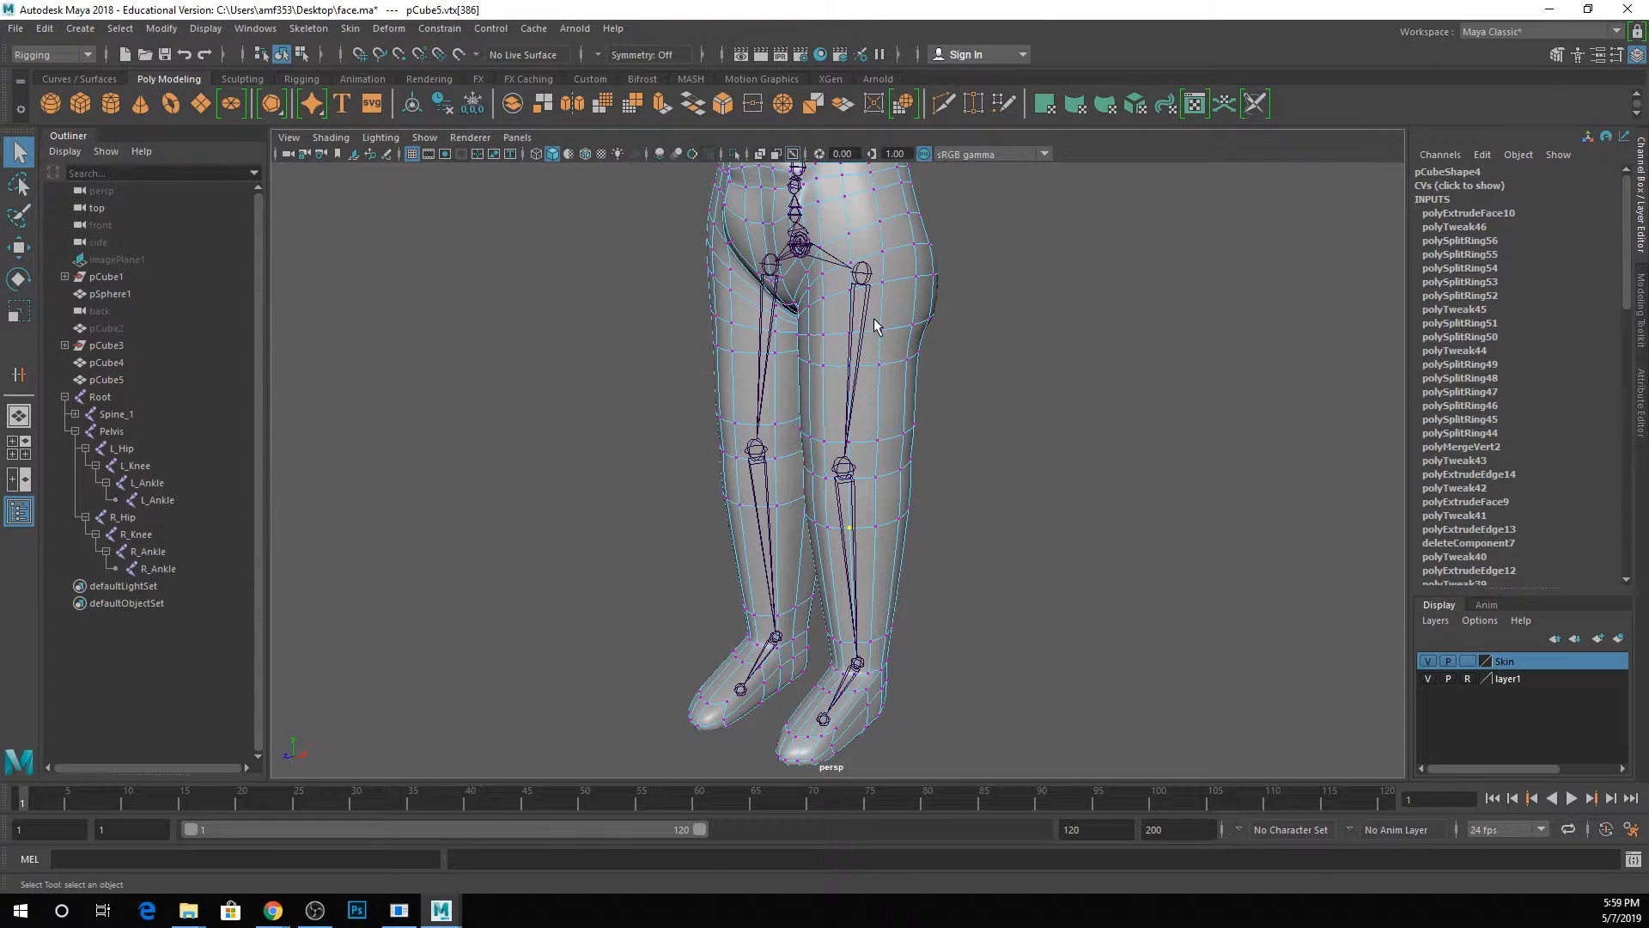
{"action": "right_click", "coordinate": [883, 285]}
{"action": "left_click", "coordinate": [971, 268]}
{"action": "left_click", "coordinate": [970, 276]}
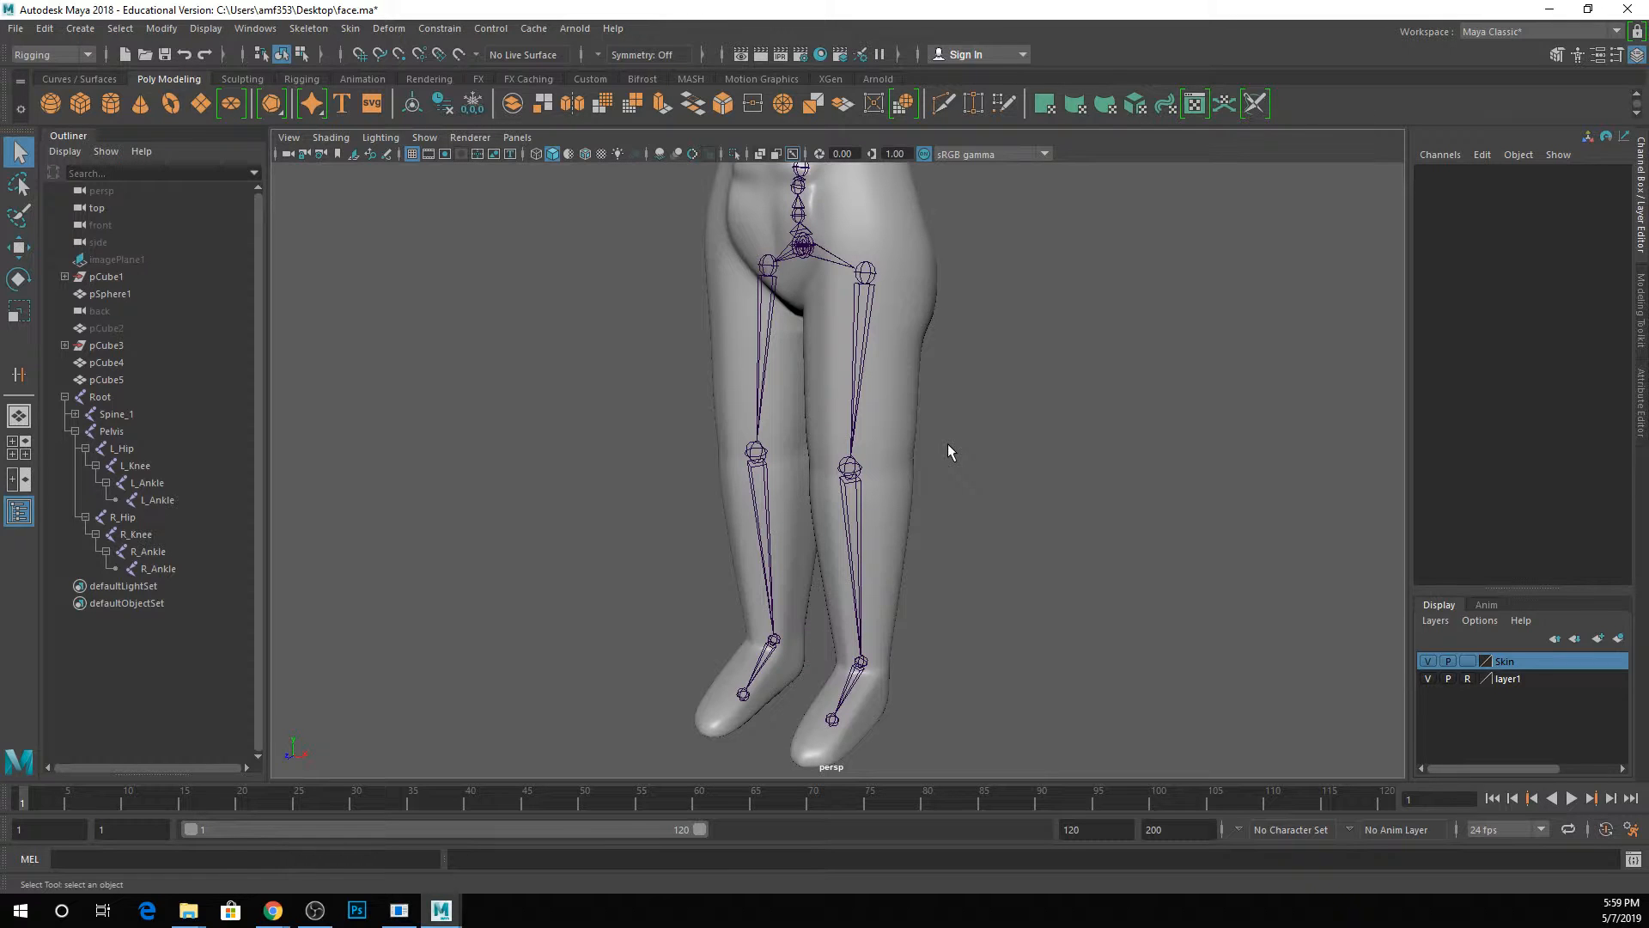
Select the body mesh together with the Root joint, open the Bind Skin options and check the Bind to choices.
{"action": "left_click", "coordinate": [896, 290]}
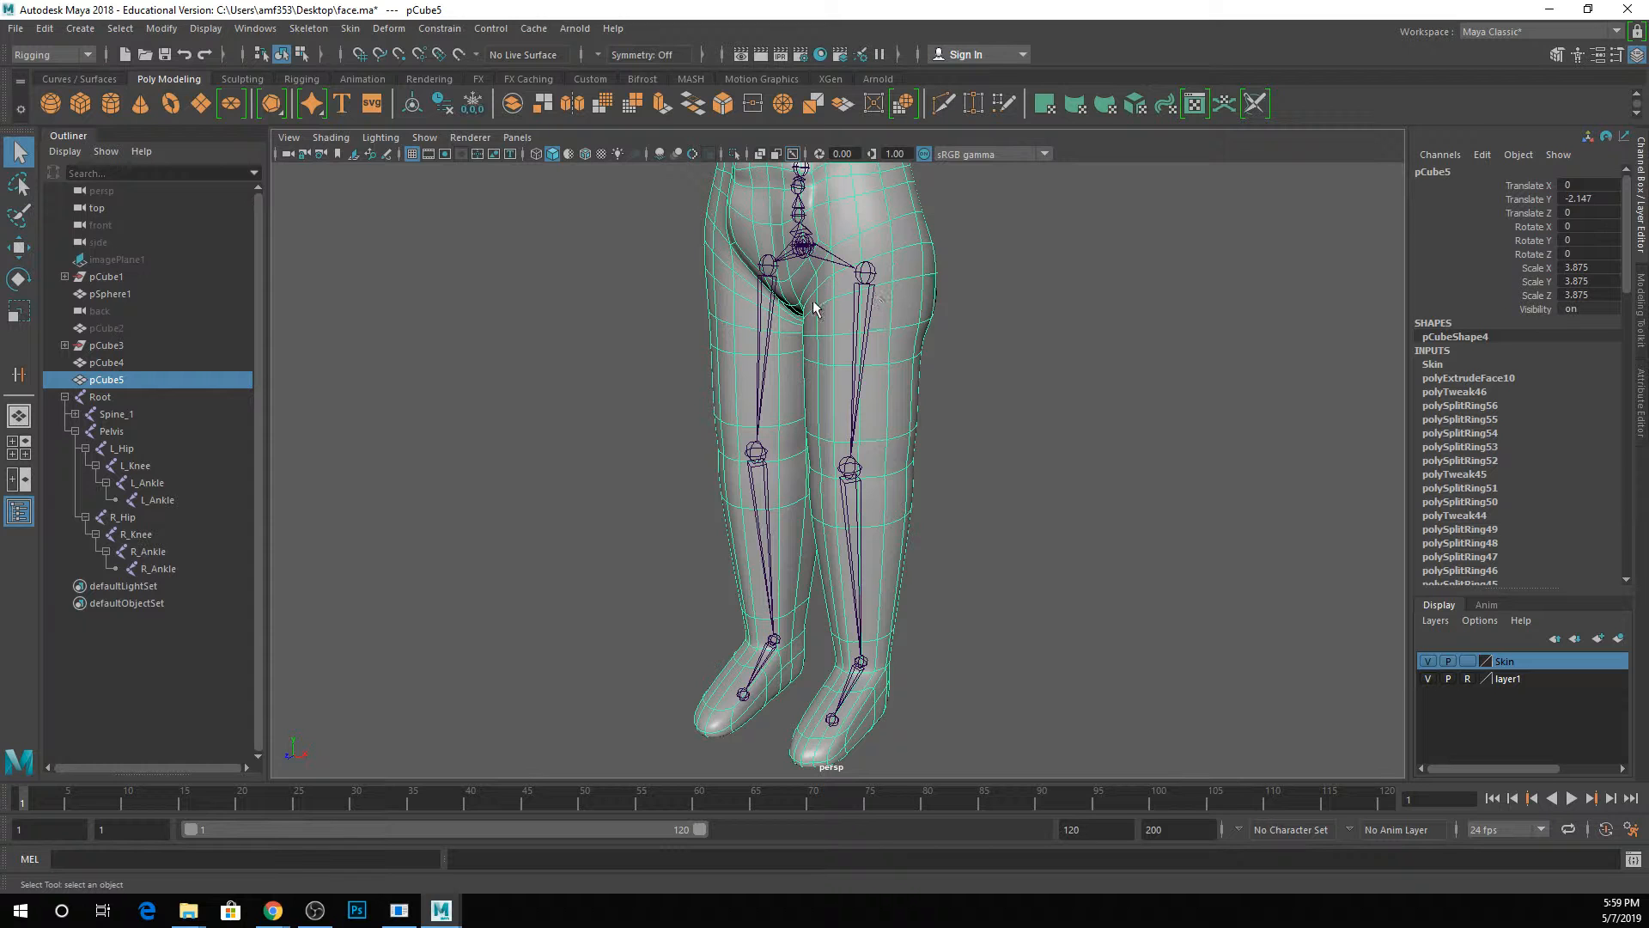
{"action": "scroll", "coordinate": [910, 273], "scroll_direction": "up", "scroll_amount": 1}
{"action": "middle_click_drag", "start_coordinate": [913, 273], "coordinate": [970, 435], "text": "alt"}
{"action": "scroll", "coordinate": [902, 346], "scroll_direction": "down", "scroll_amount": 2}
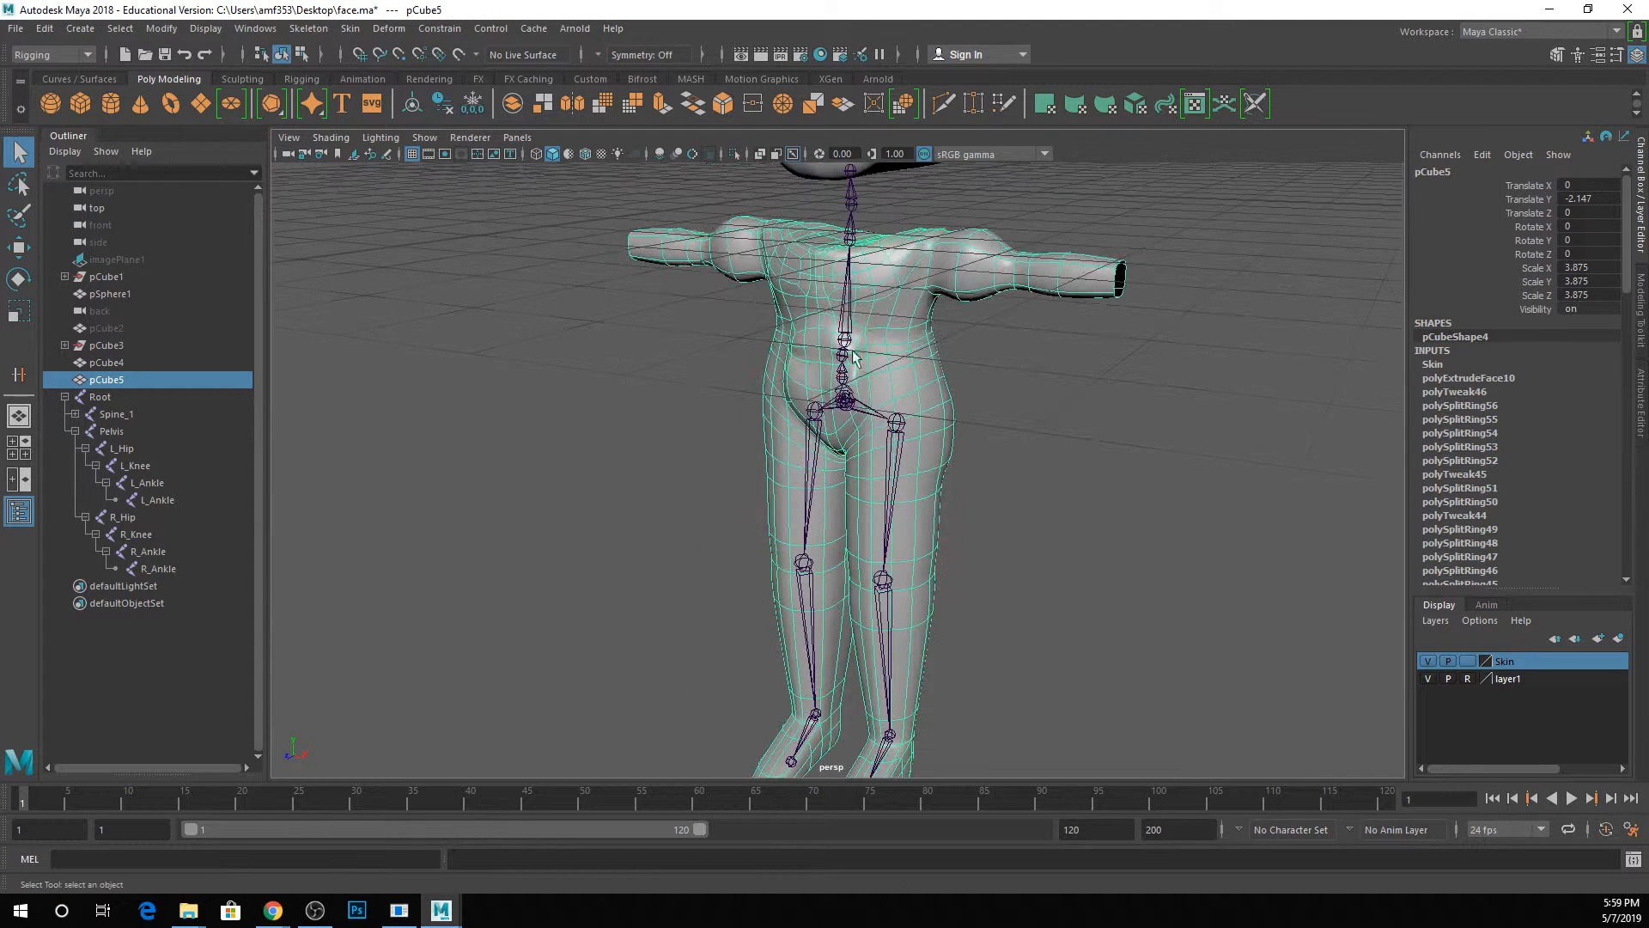
{"action": "left_click", "coordinate": [103, 397], "text": "ctrl"}
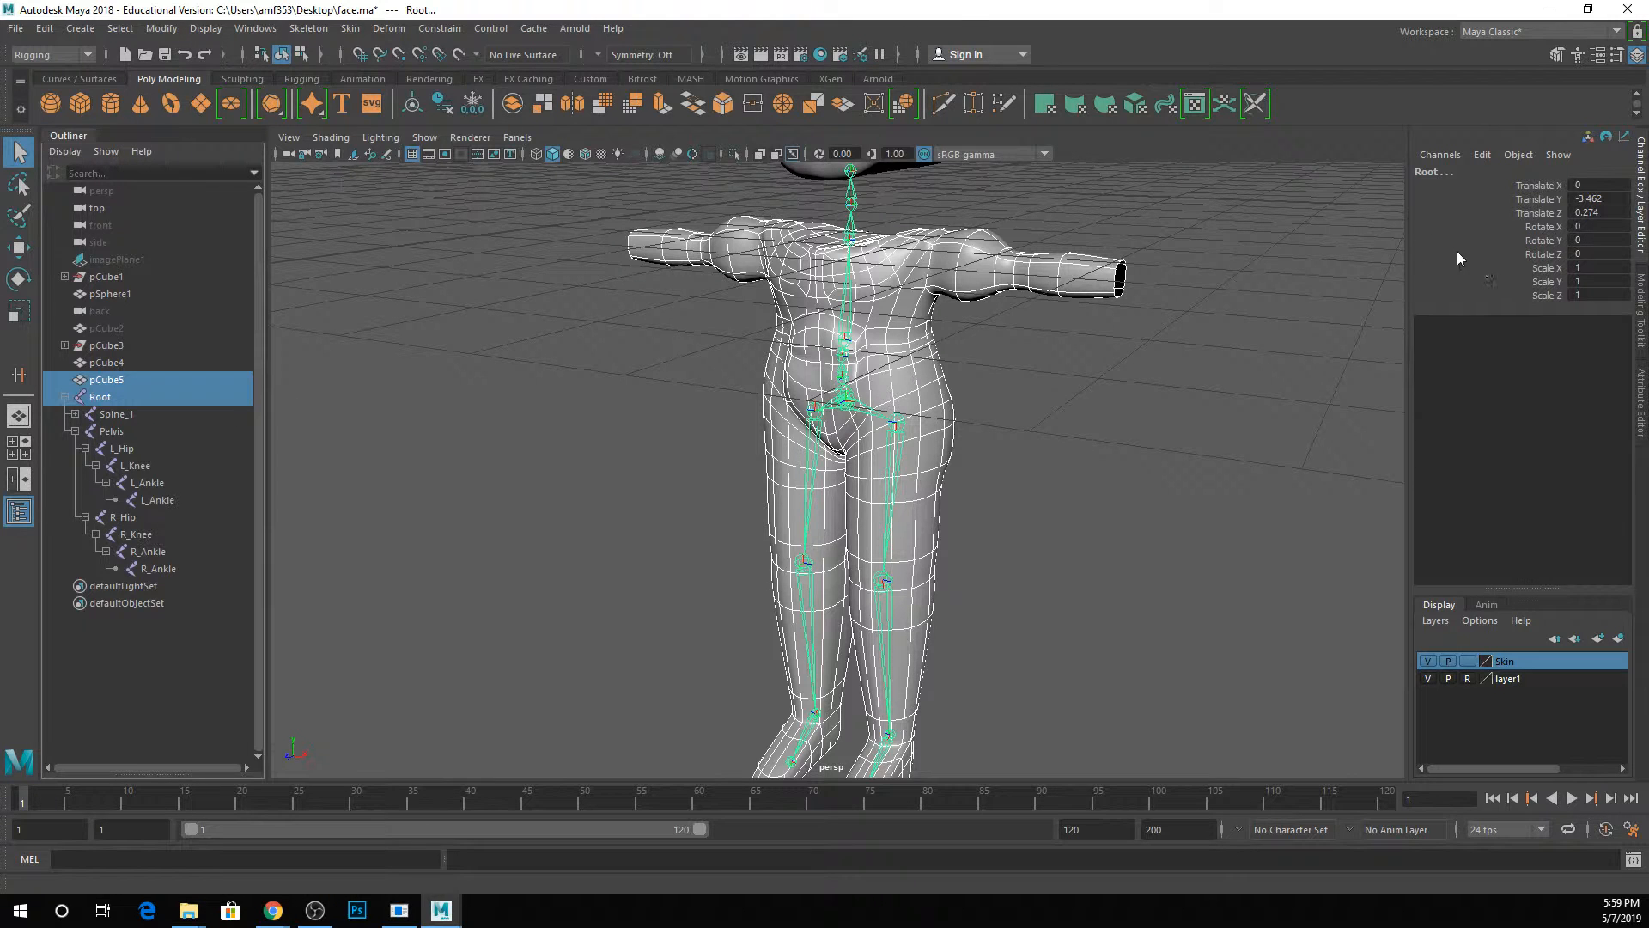
{"action": "left_click", "coordinate": [352, 29]}
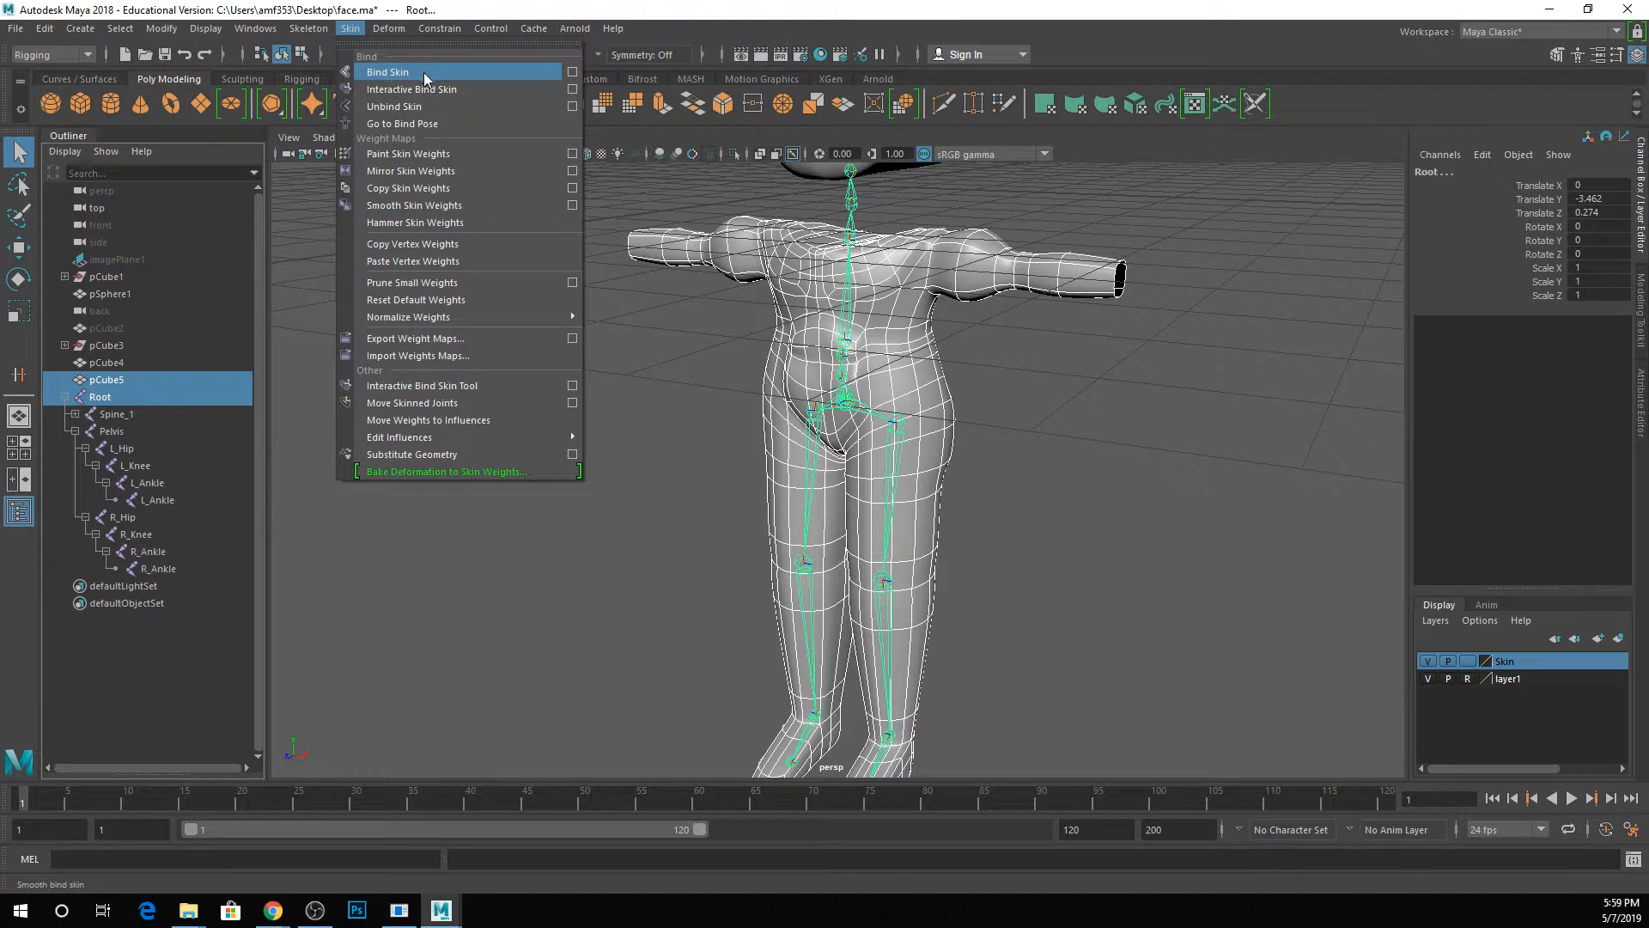
{"action": "left_click", "coordinate": [573, 73]}
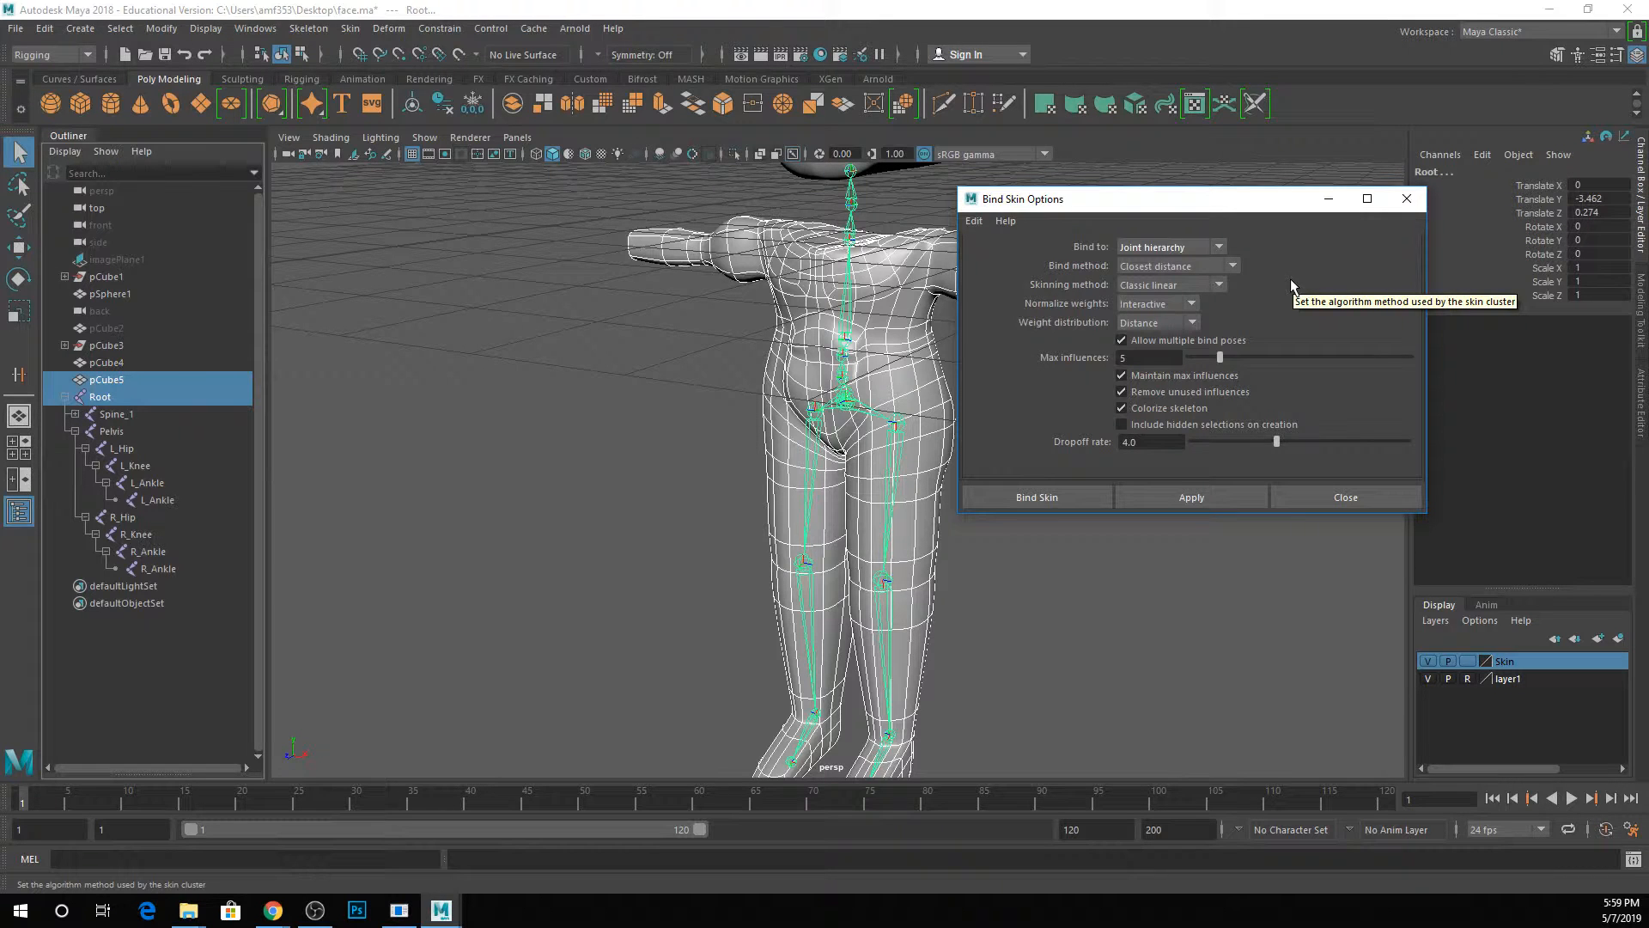
{"action": "left_click", "coordinate": [1184, 247]}
{"action": "left_click", "coordinate": [1090, 363]}
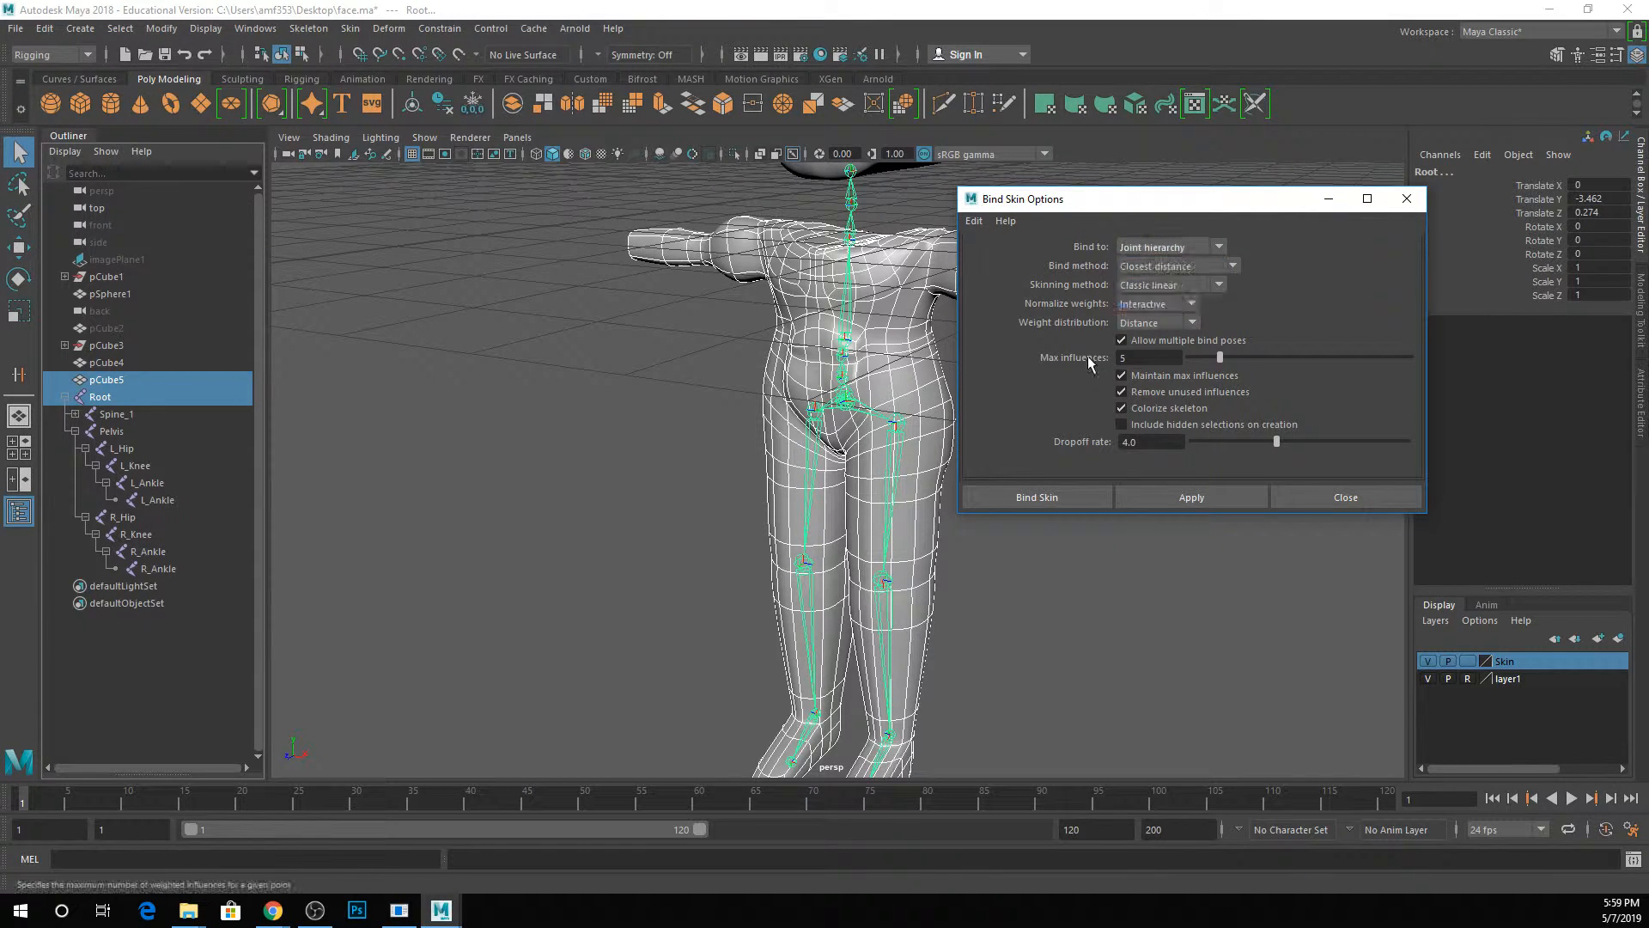
{"action": "left_click", "coordinate": [1158, 244]}
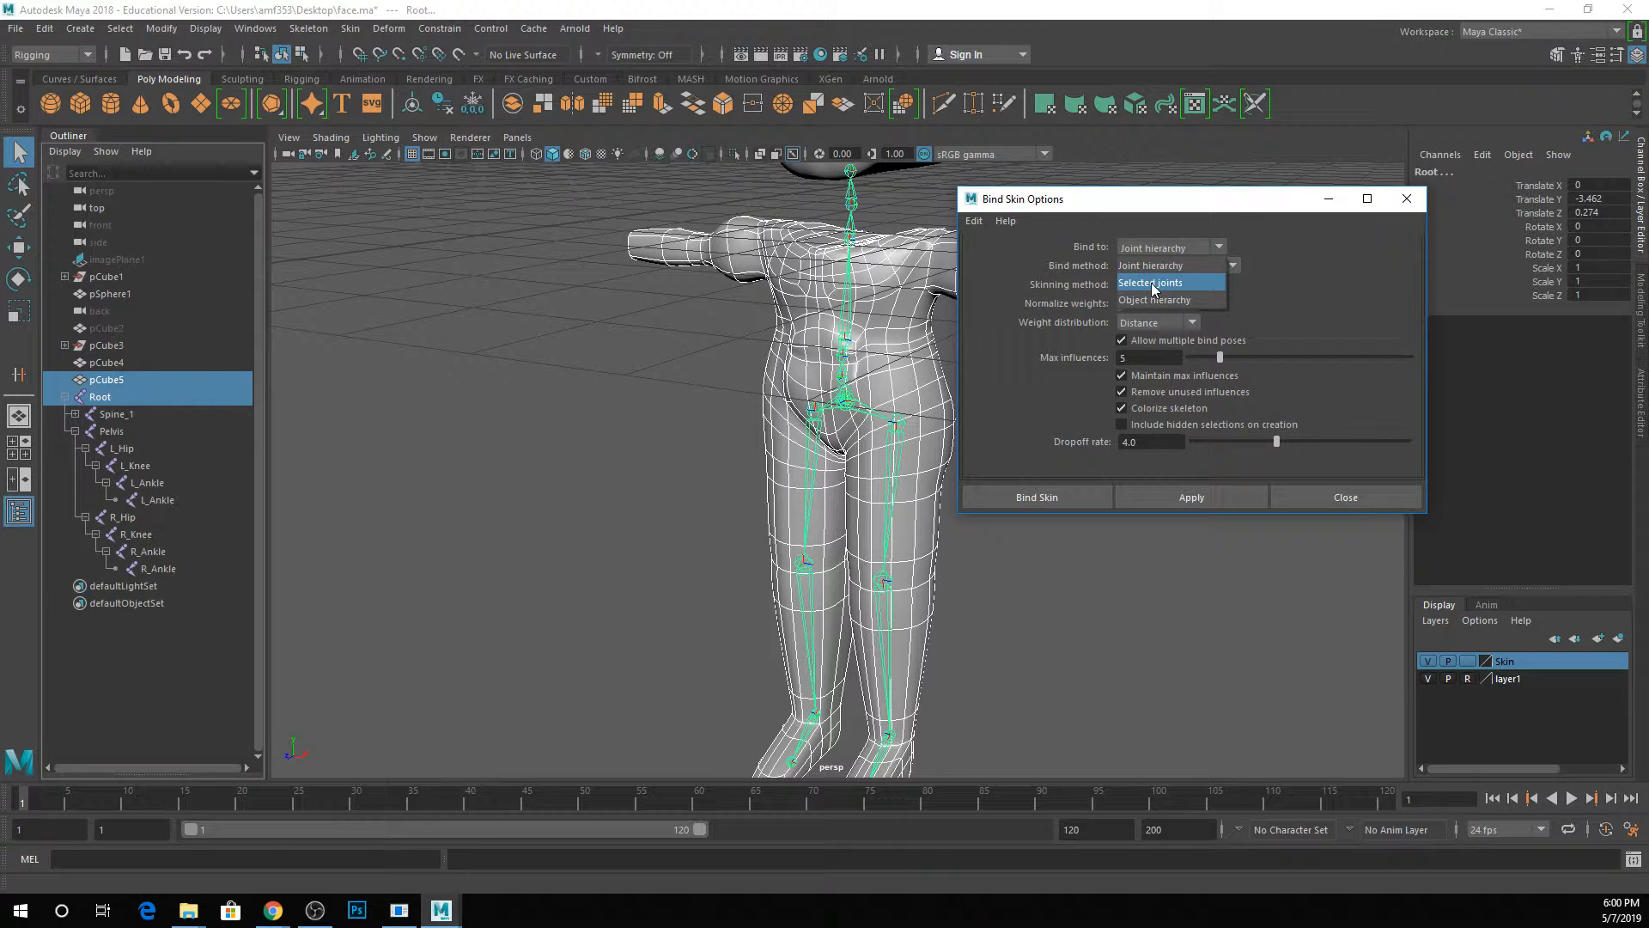
Try binding the body mesh to the Pelvis joint only, using Selected joints as the Bind to option.
{"action": "left_click", "coordinate": [892, 317]}
{"action": "left_click", "coordinate": [136, 430], "text": "ctrl"}
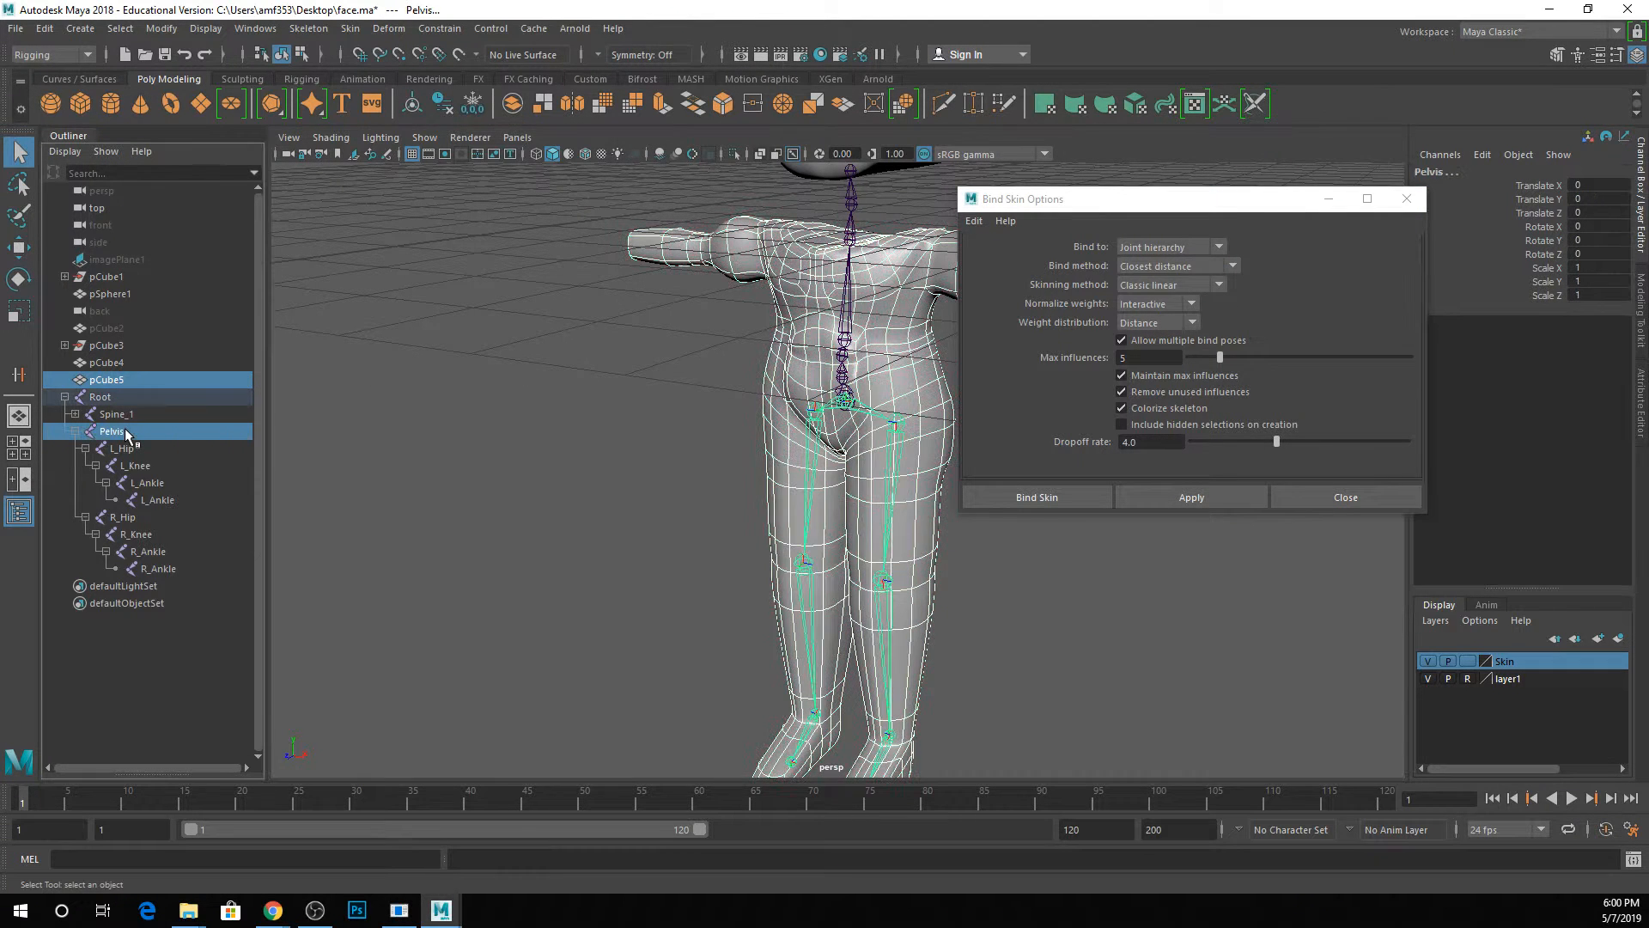
{"action": "left_click", "coordinate": [1182, 244]}
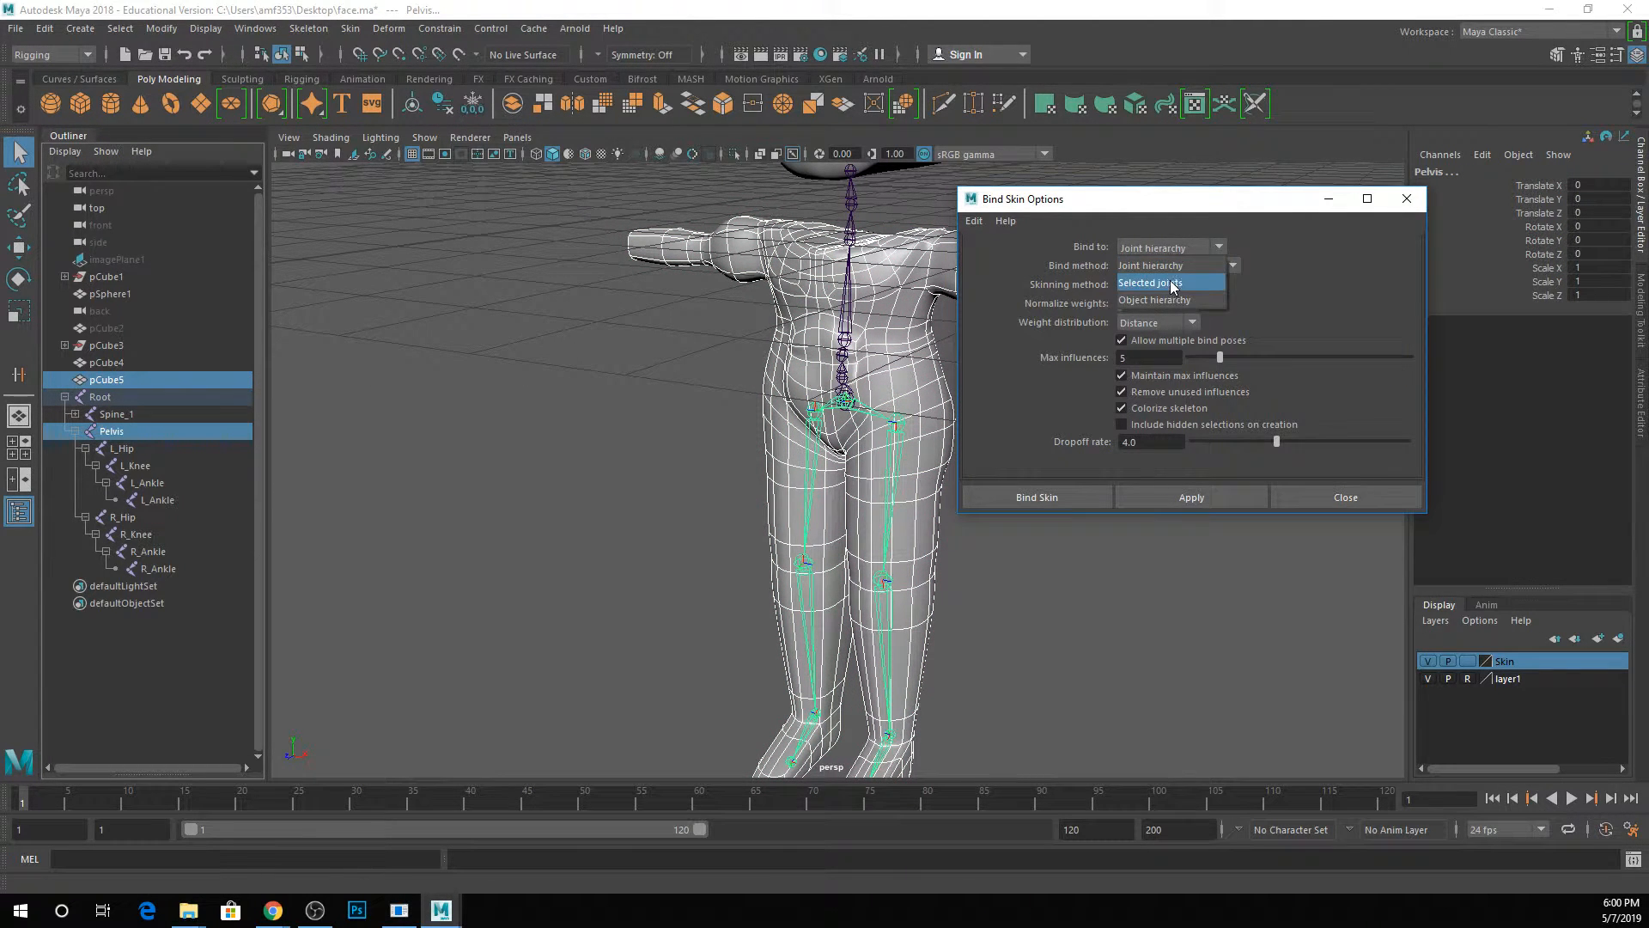
{"action": "left_click", "coordinate": [1170, 283]}
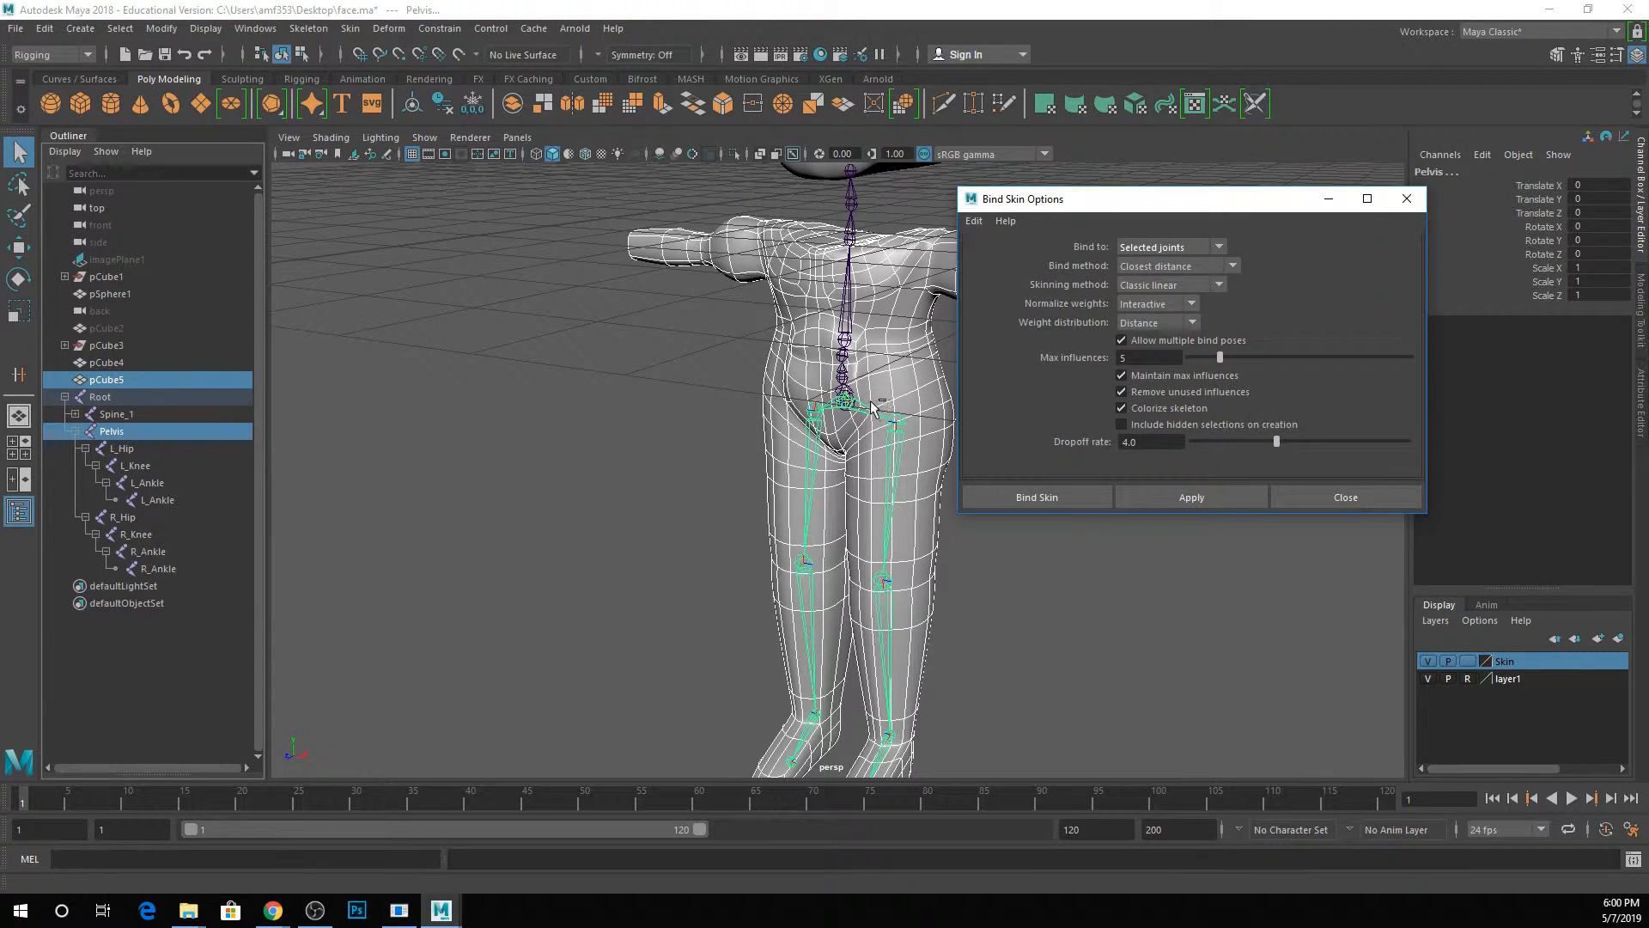
{"action": "left_click", "coordinate": [1192, 497]}
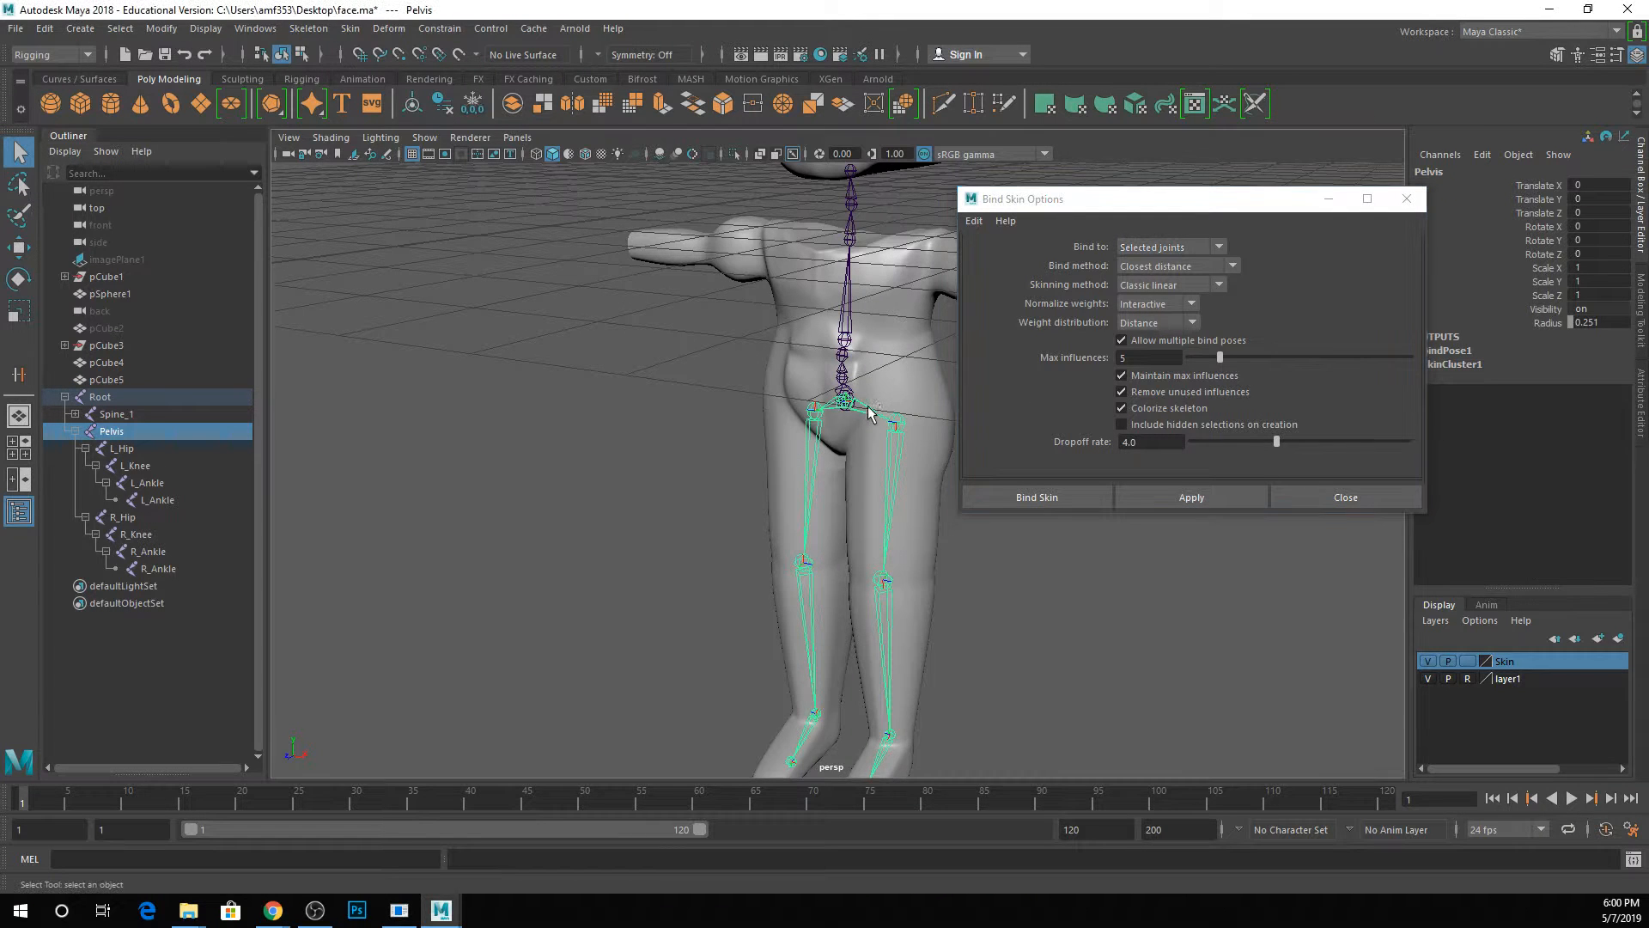
Test the Pelvis-only bind by rotating the joint, and undo both the rotation and the bind.
{"action": "key", "text": "r"}
{"action": "key", "text": "w"}
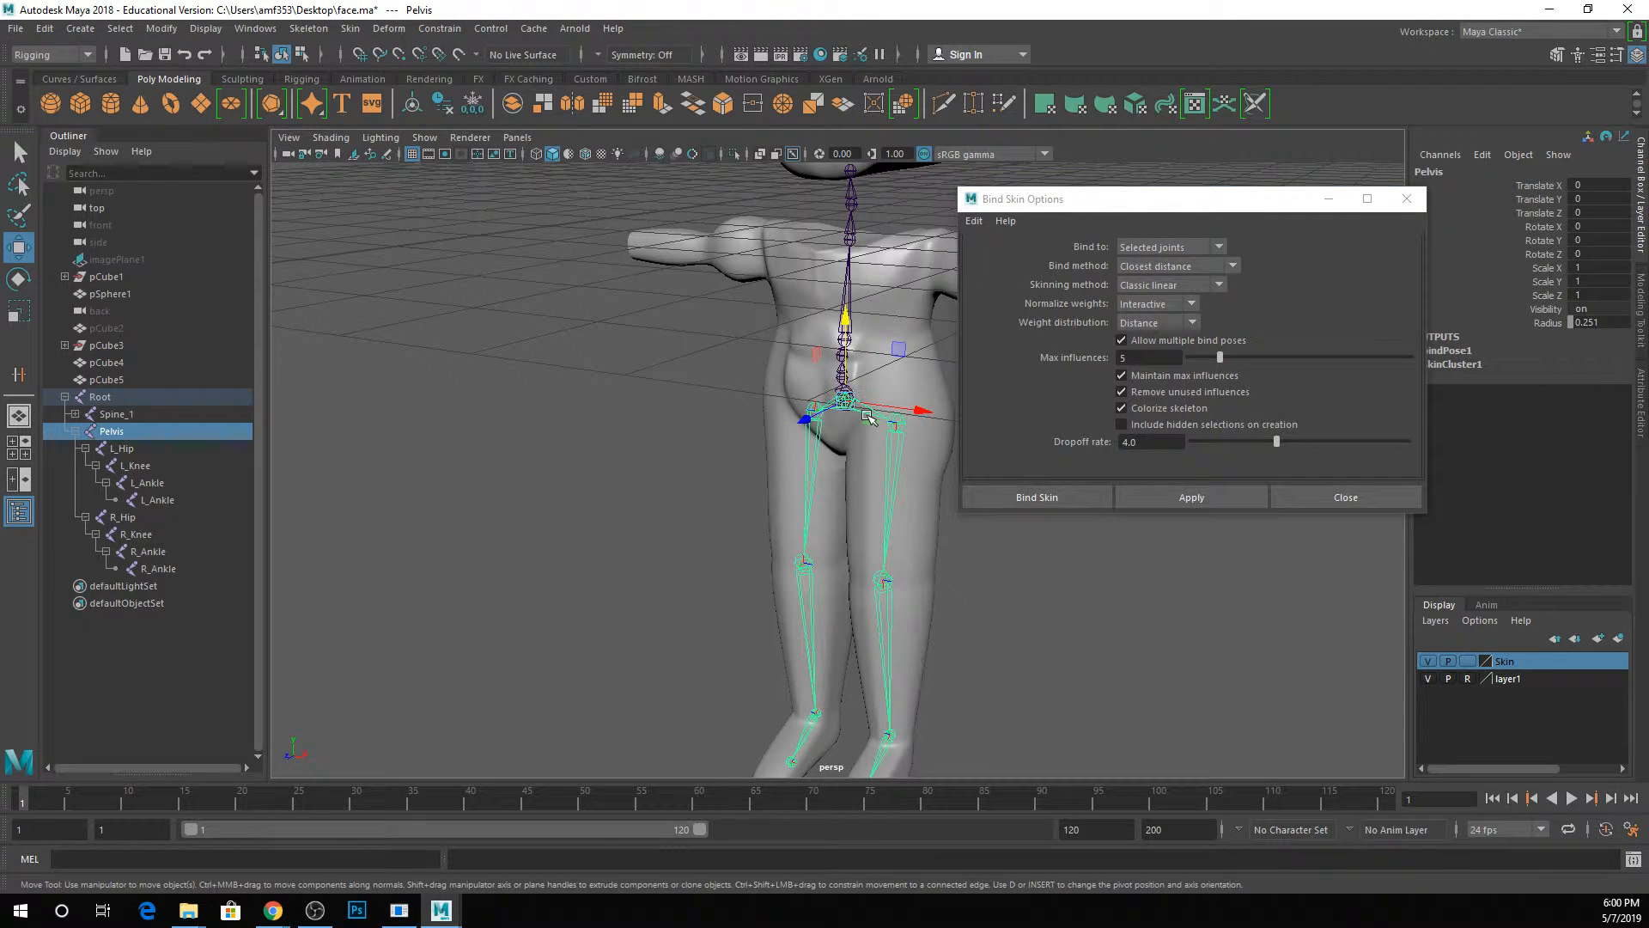
{"action": "key", "text": "e"}
{"action": "left_click_drag", "start_coordinate": [880, 414], "coordinate": [854, 363]}
{"action": "key", "text": "ctrl+z"}
{"action": "left_click", "coordinate": [891, 493]}
{"action": "key", "text": "ctrl+z"}
{"action": "key", "text": "ctrl+z"}
{"action": "key", "text": "ctrl+z"}
{"action": "key", "text": "ctrl+z"}
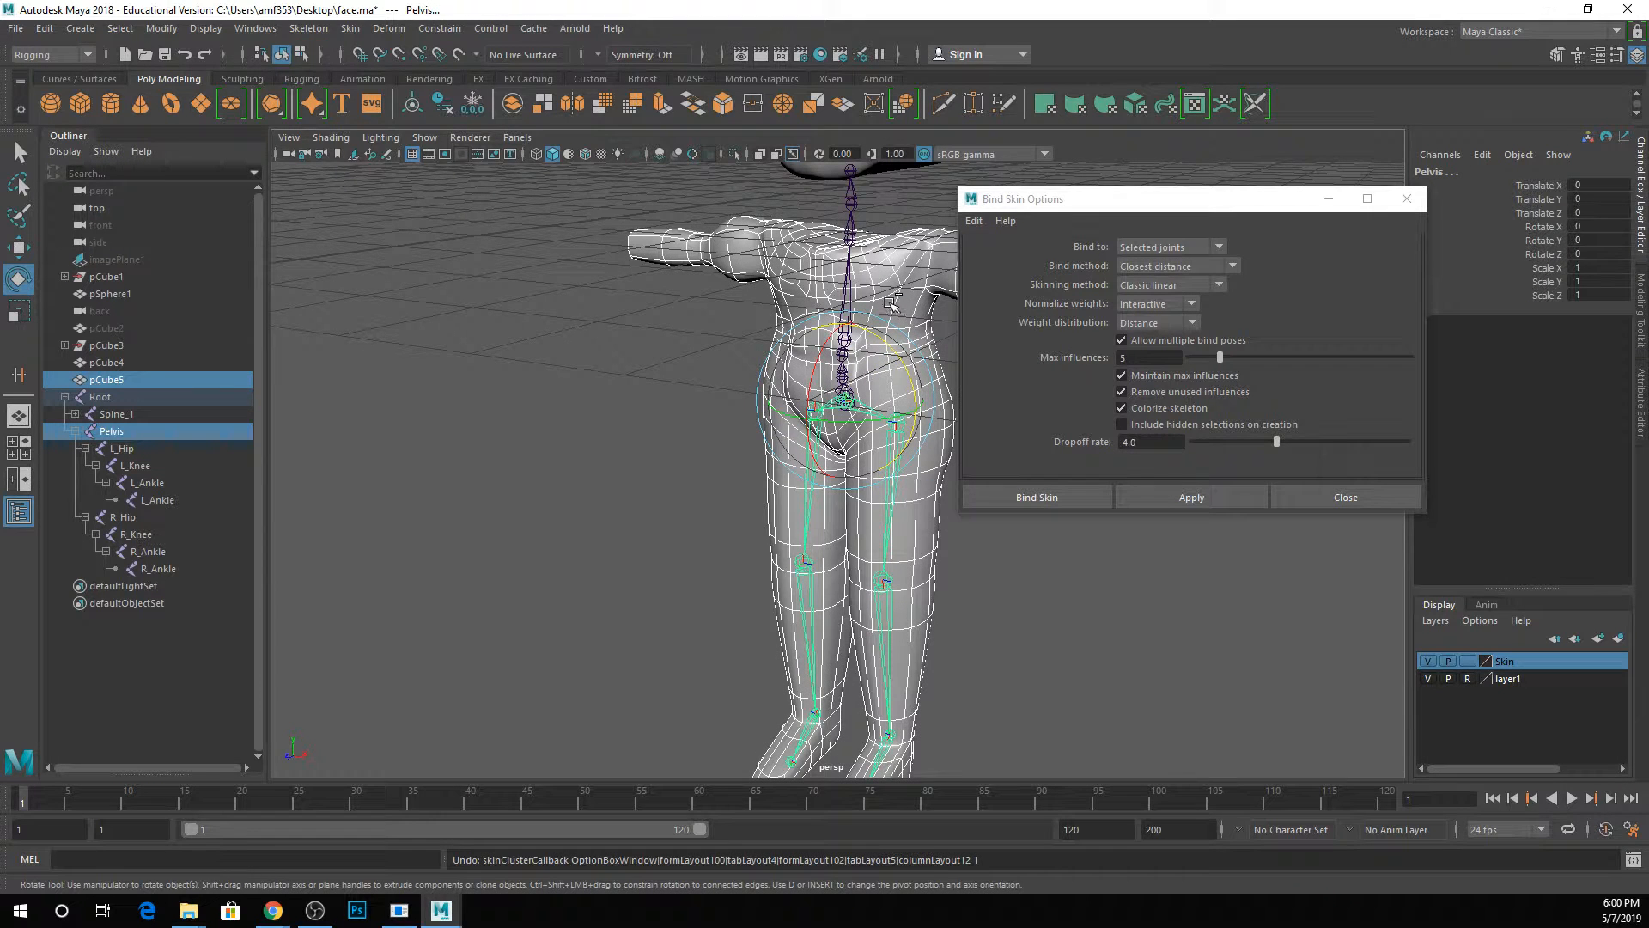
{"action": "key", "text": "ctrl+z"}
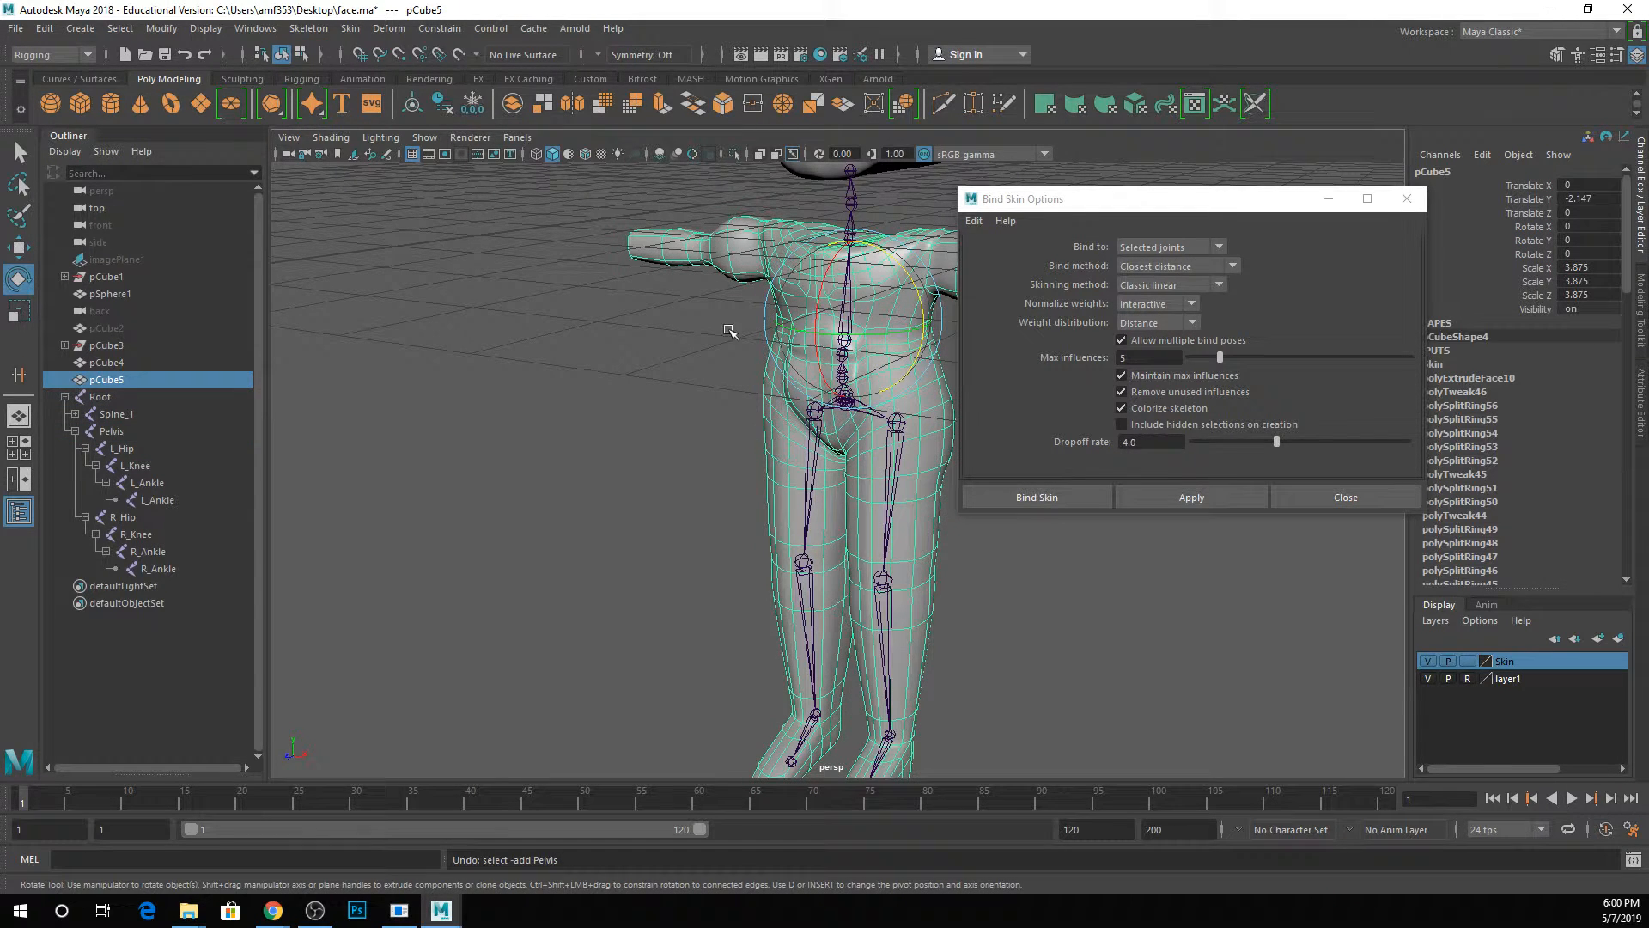
Add the Root joint to the body mesh selection and set Bind to as Joint hierarchy.
{"action": "left_click", "coordinate": [95, 397], "text": "ctrl"}
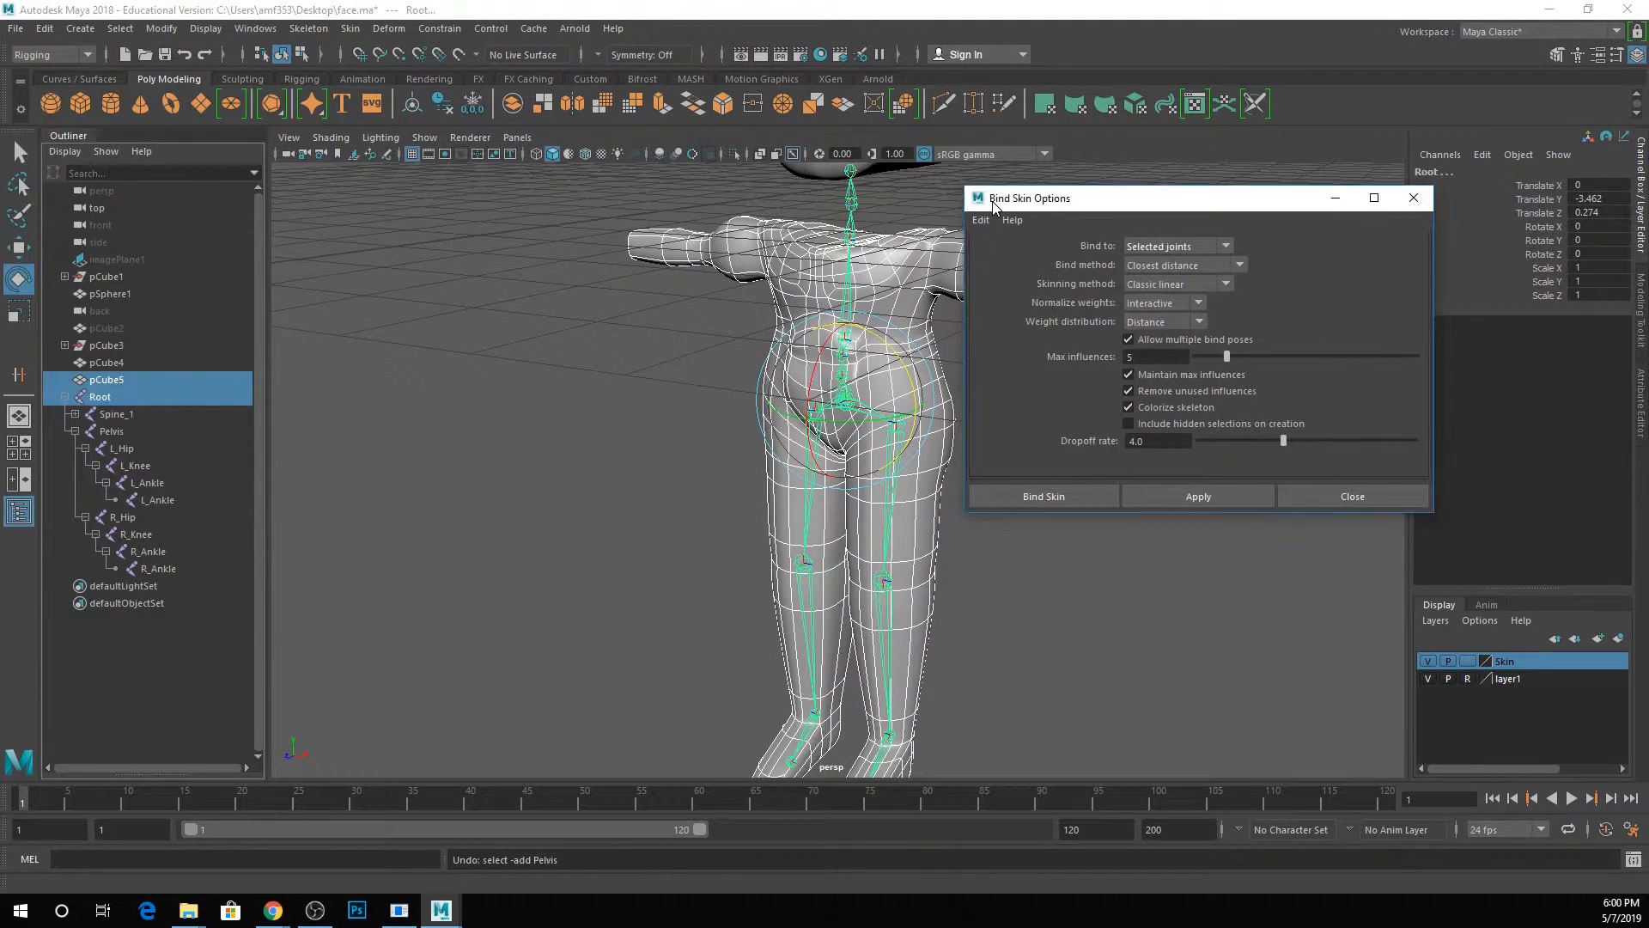
{"action": "left_click", "coordinate": [1287, 243]}
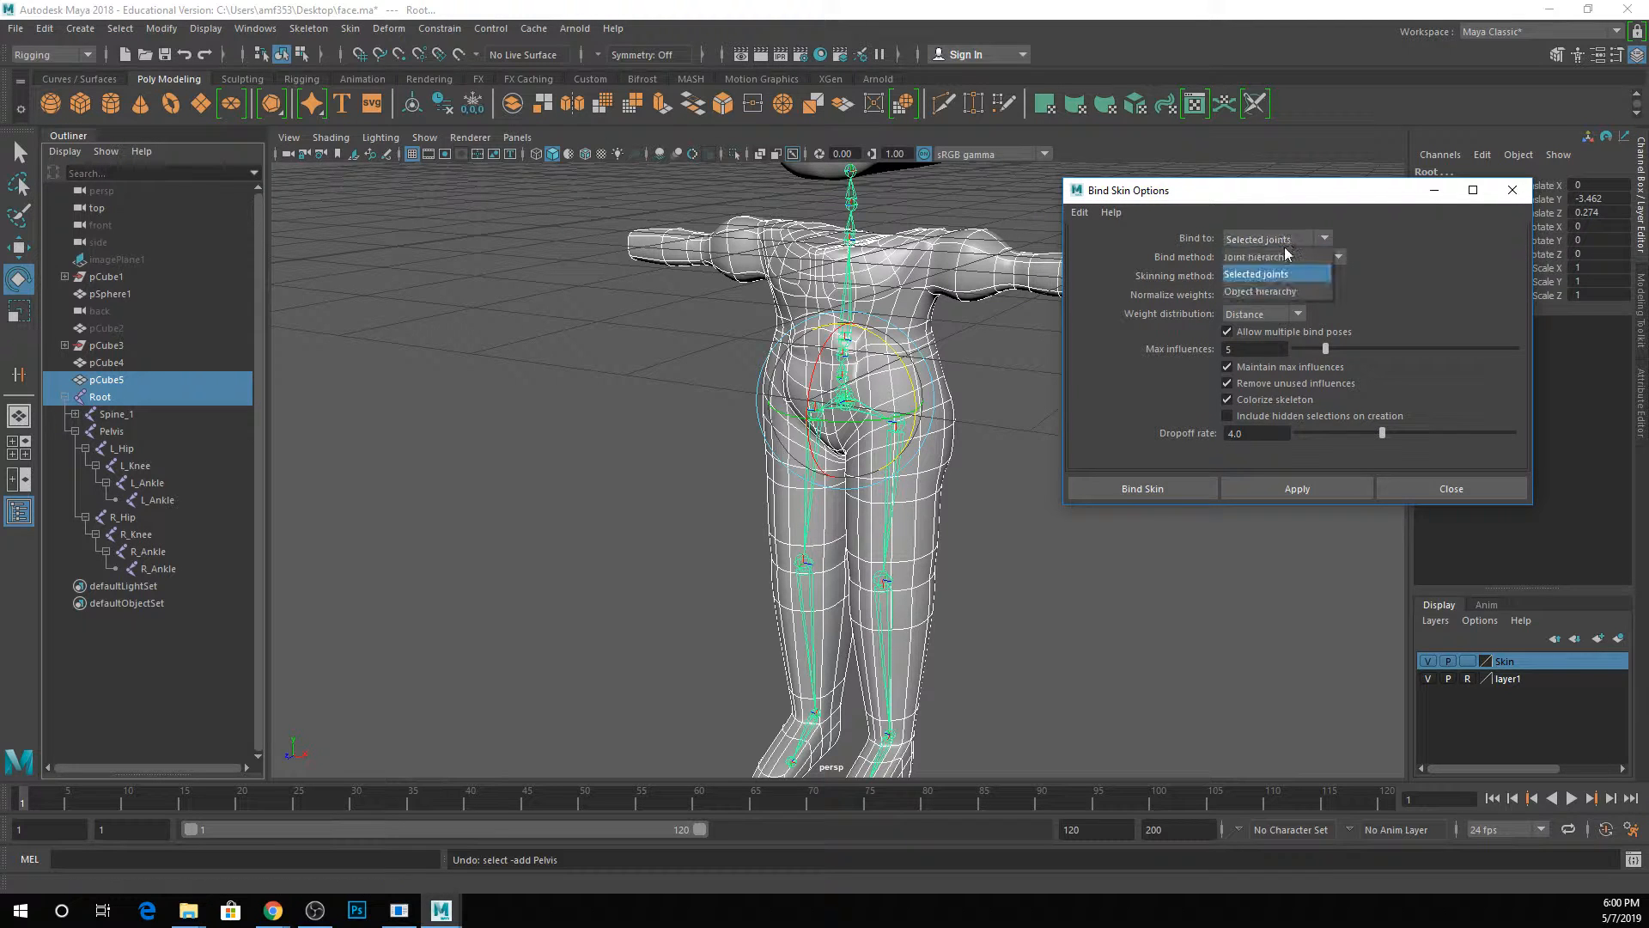
{"action": "left_click", "coordinate": [1270, 258]}
{"action": "left_click", "coordinate": [1277, 238]}
{"action": "left_click", "coordinate": [1155, 232]}
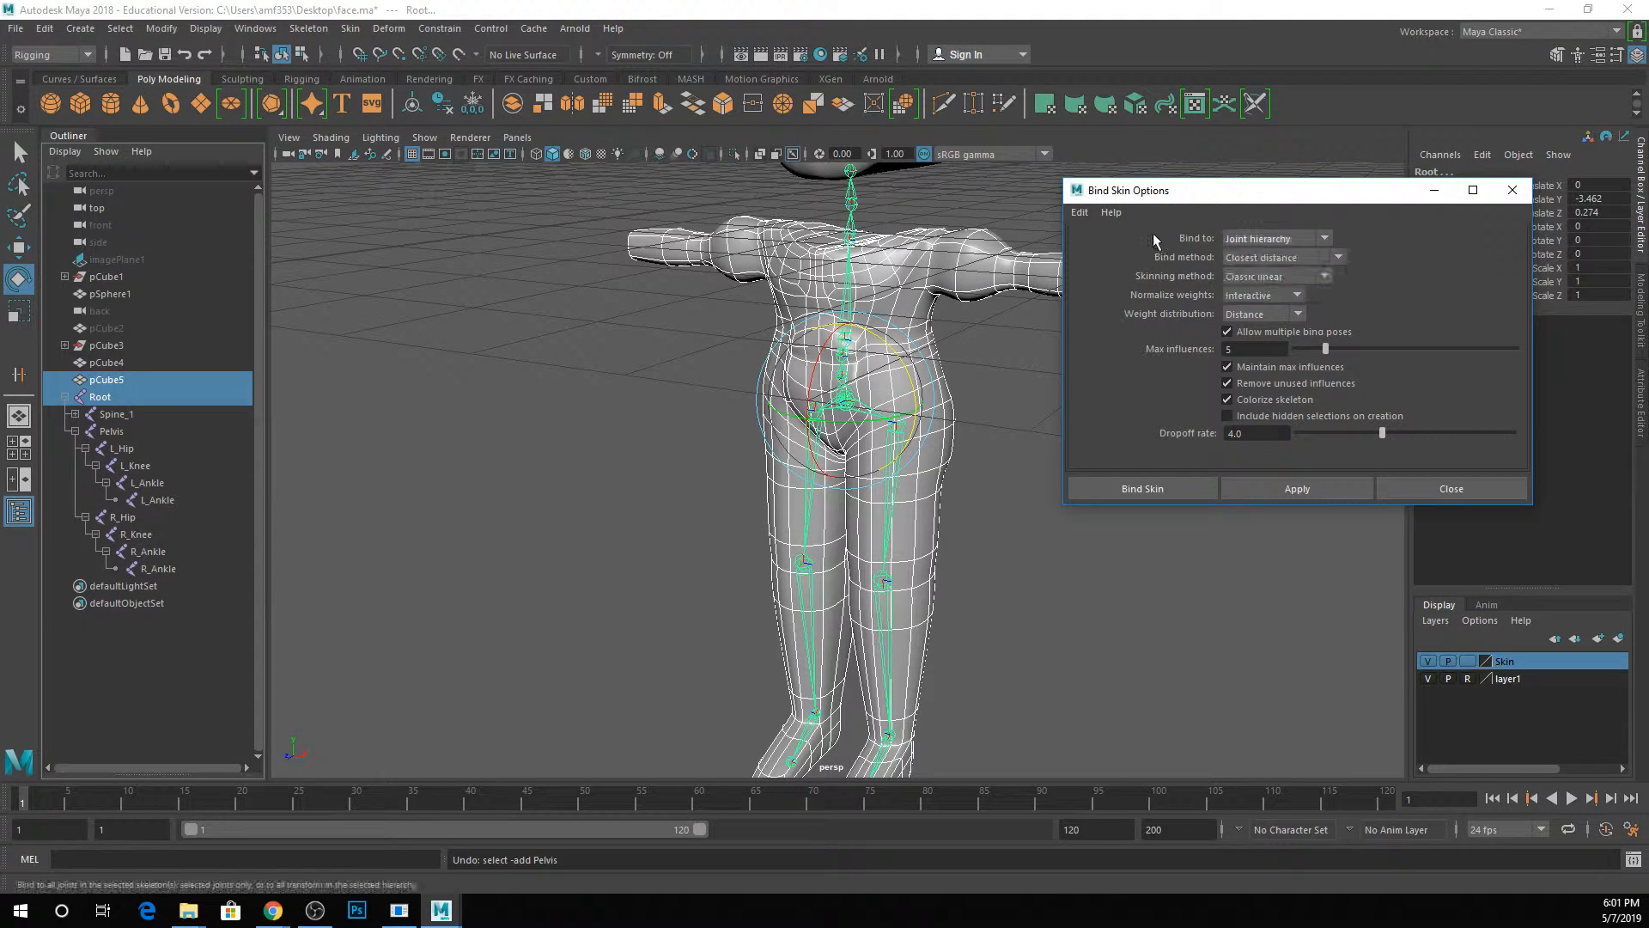
Set Max influences to 3, bind the body mesh to the skeleton and close the options.
{"action": "left_click", "coordinate": [1251, 349]}
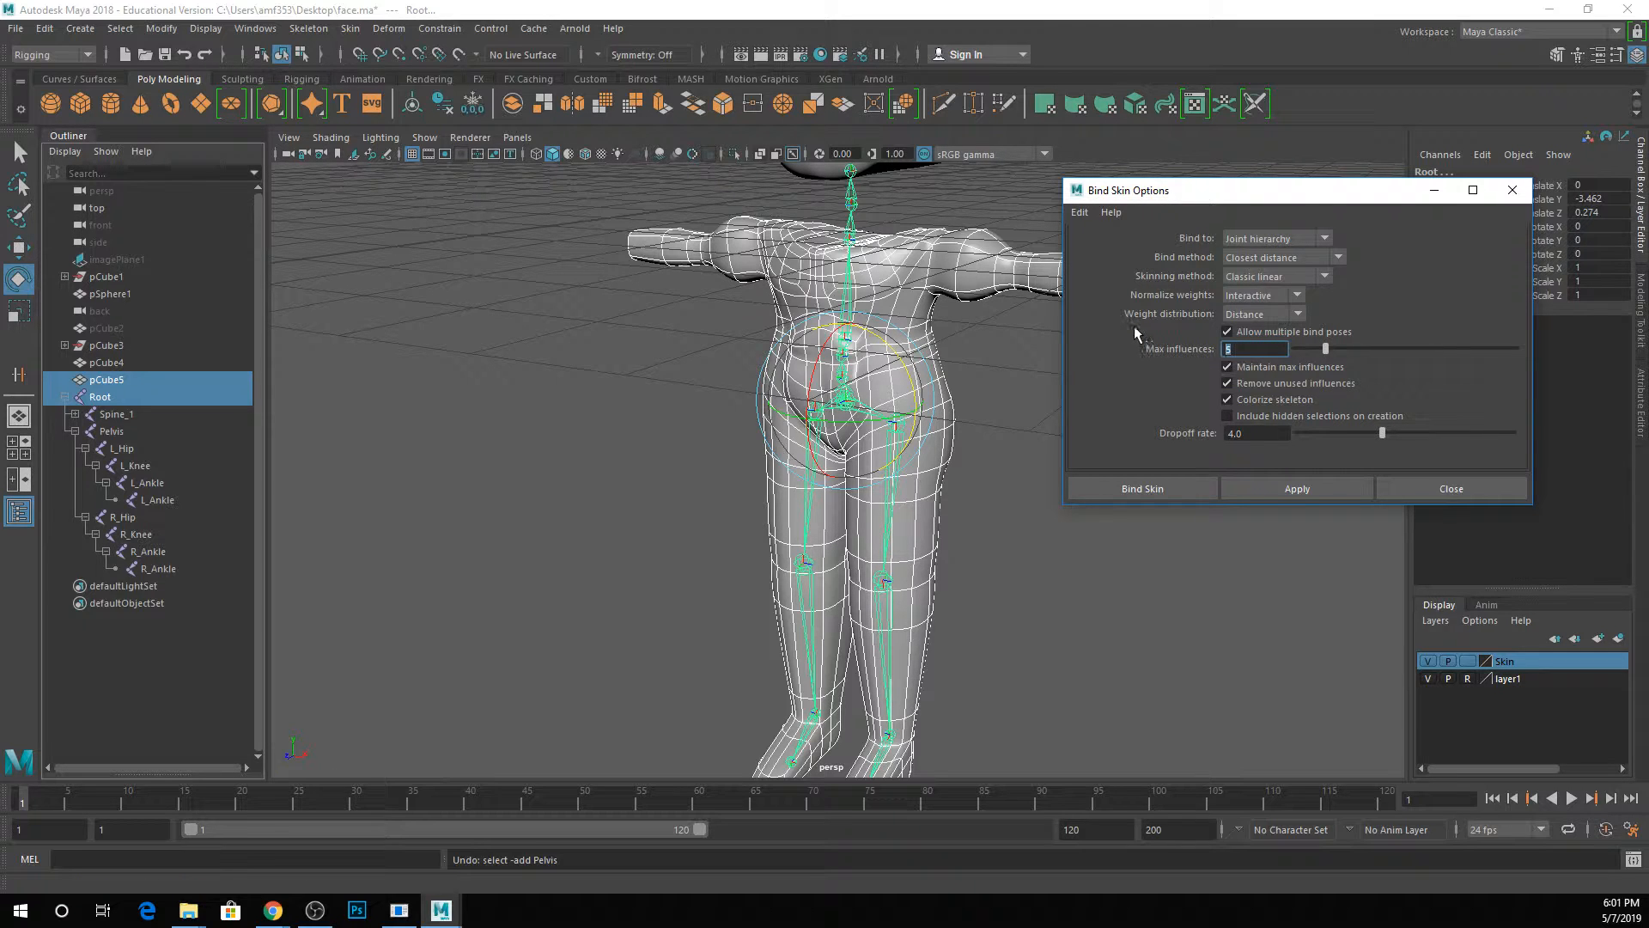
{"action": "type", "text": "3"}
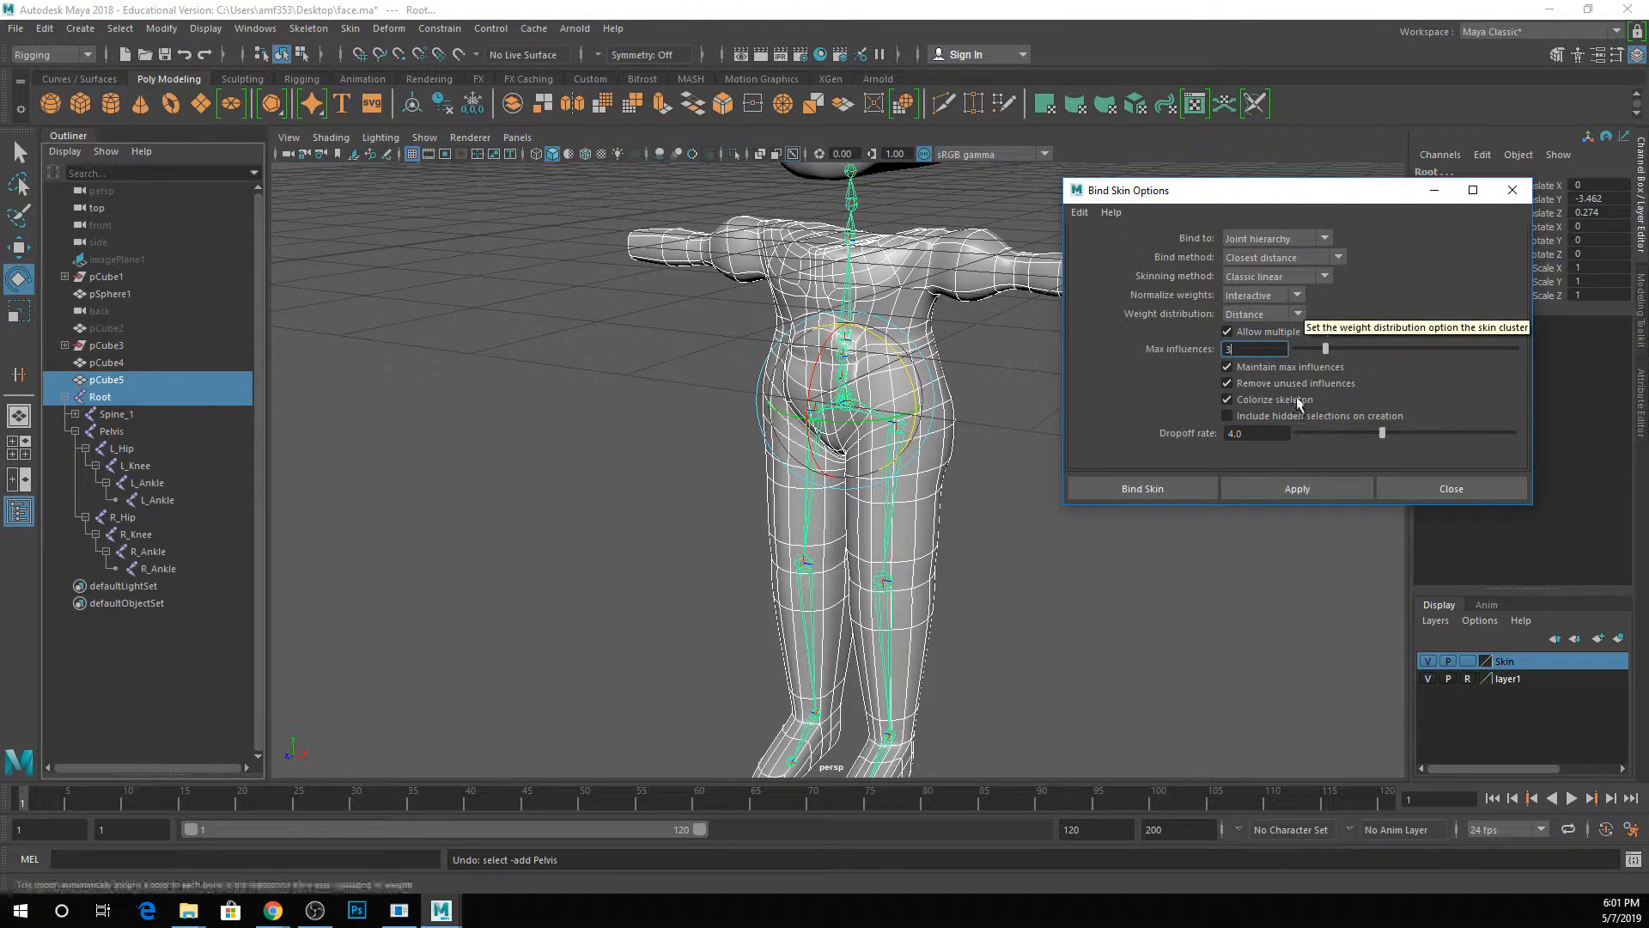
{"action": "left_click", "coordinate": [1297, 489]}
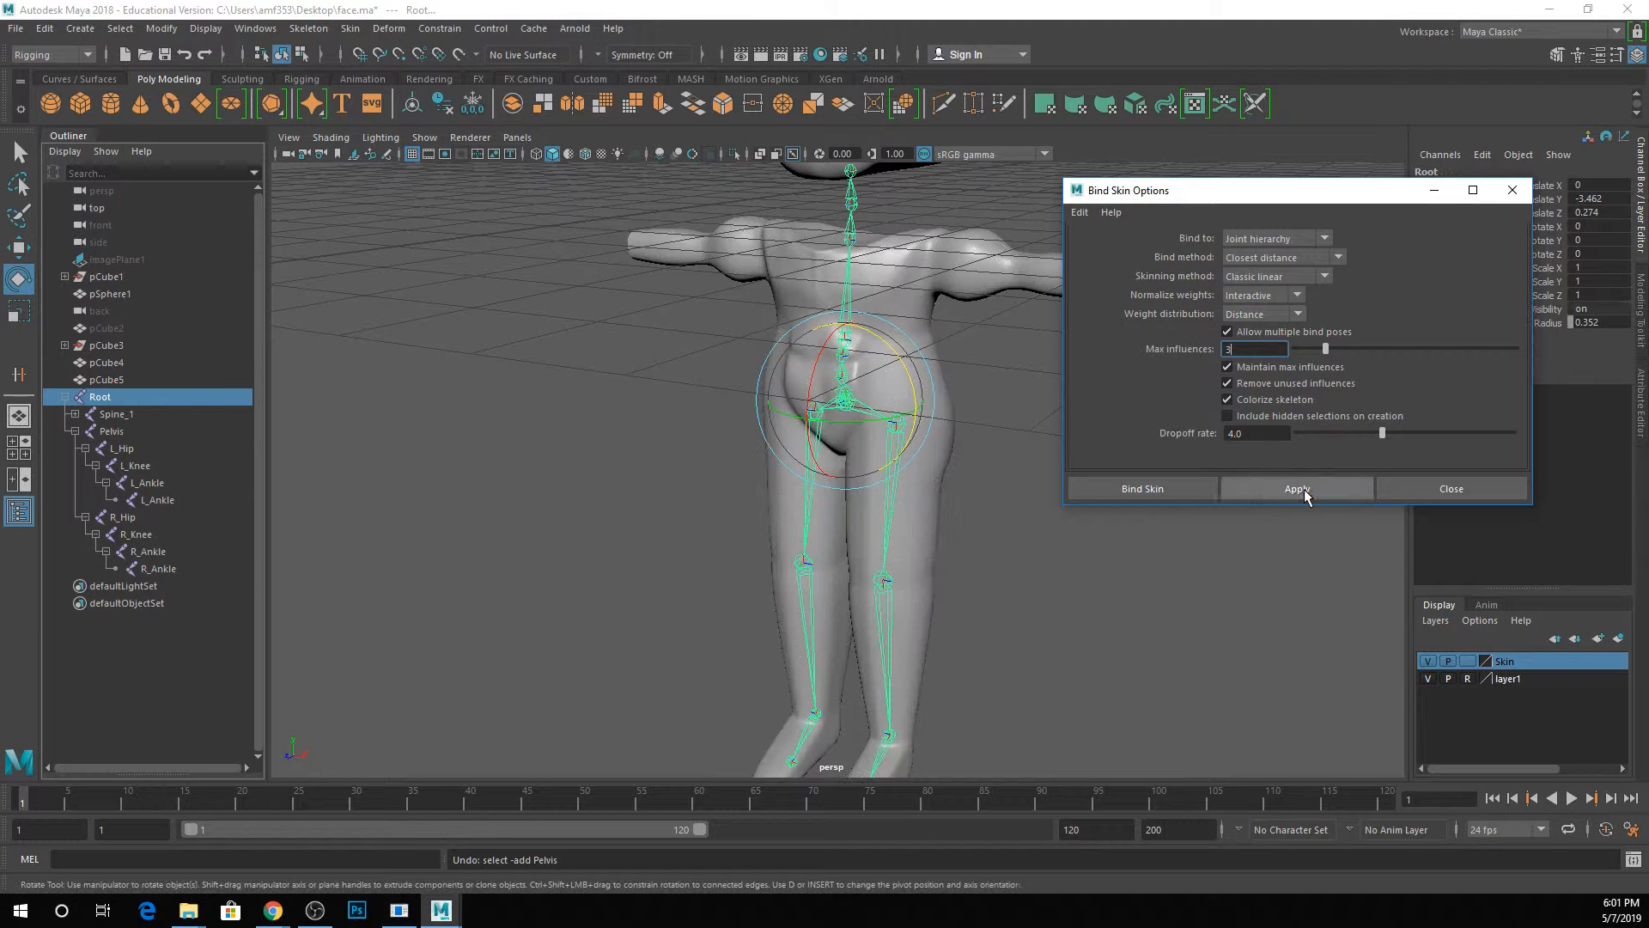
{"action": "left_click", "coordinate": [1451, 489]}
Test the new bind by rotating the Pelvis joint, undo the rotation and clear the selection.
{"action": "key", "text": "q"}
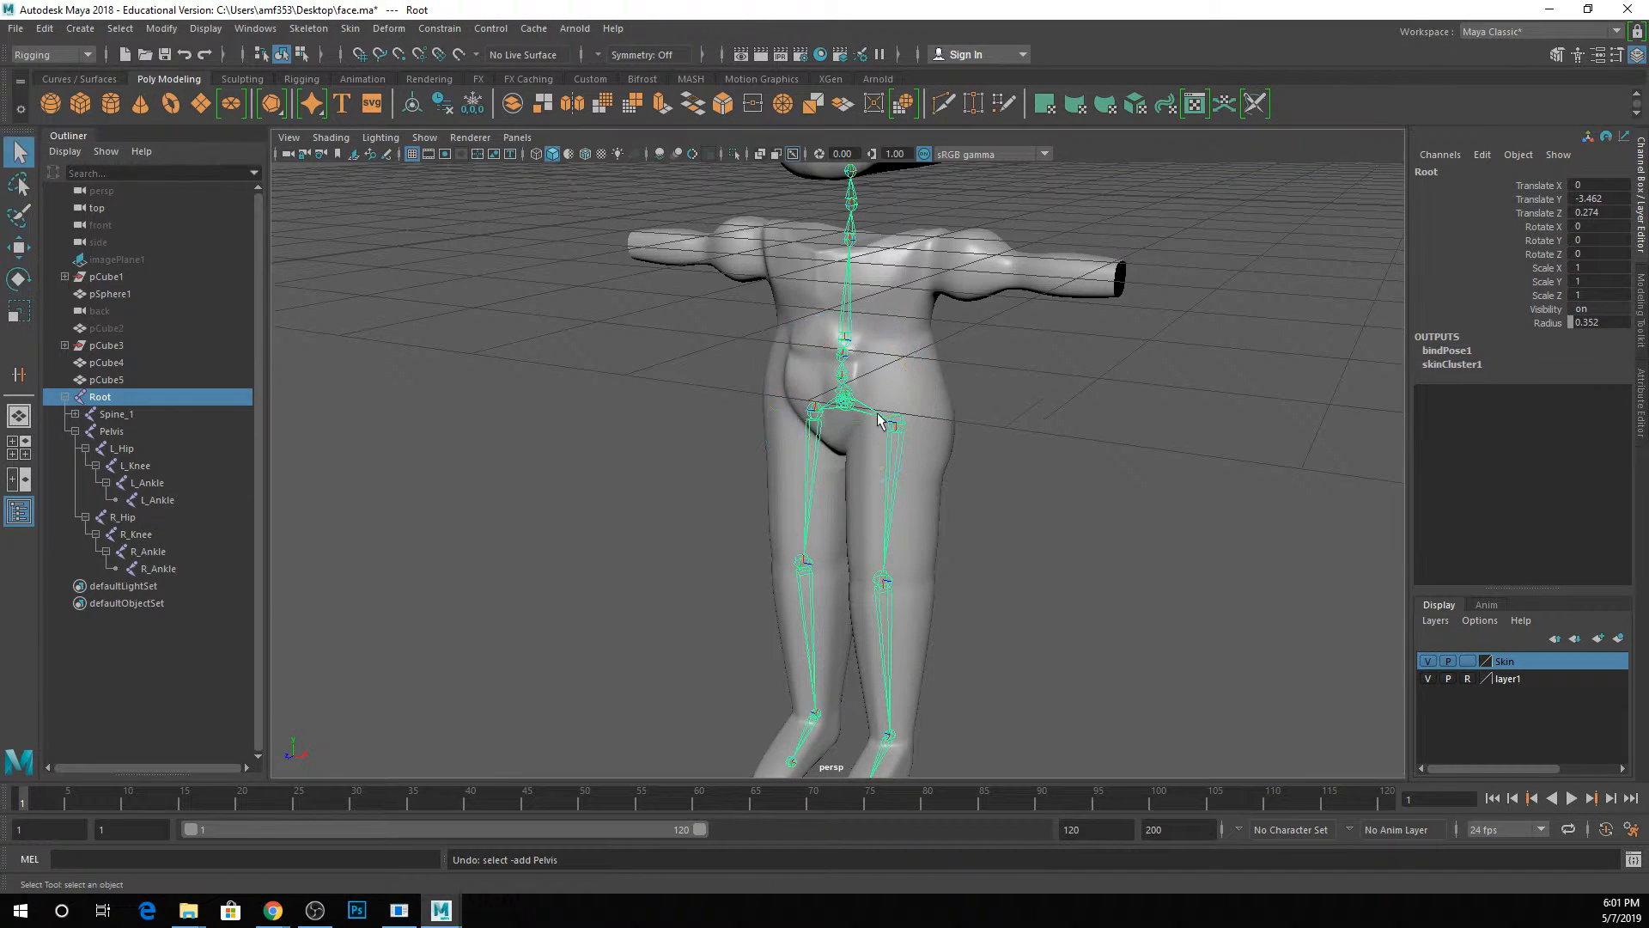
{"action": "left_click", "coordinate": [880, 414]}
{"action": "key", "text": "e"}
{"action": "left_click_drag", "start_coordinate": [915, 397], "coordinate": [956, 394]}
{"action": "key", "text": "ctrl+z"}
{"action": "key", "text": "ctrl+z"}
{"action": "left_click_drag", "start_coordinate": [1102, 469], "coordinate": [909, 453], "text": "alt"}
{"action": "key", "text": "q"}
{"action": "left_click", "coordinate": [982, 473]}
{"action": "middle_click_drag", "start_coordinate": [982, 473], "coordinate": [1065, 426], "text": "alt"}
{"action": "left_click_drag", "start_coordinate": [1065, 431], "coordinate": [992, 445], "text": "alt"}
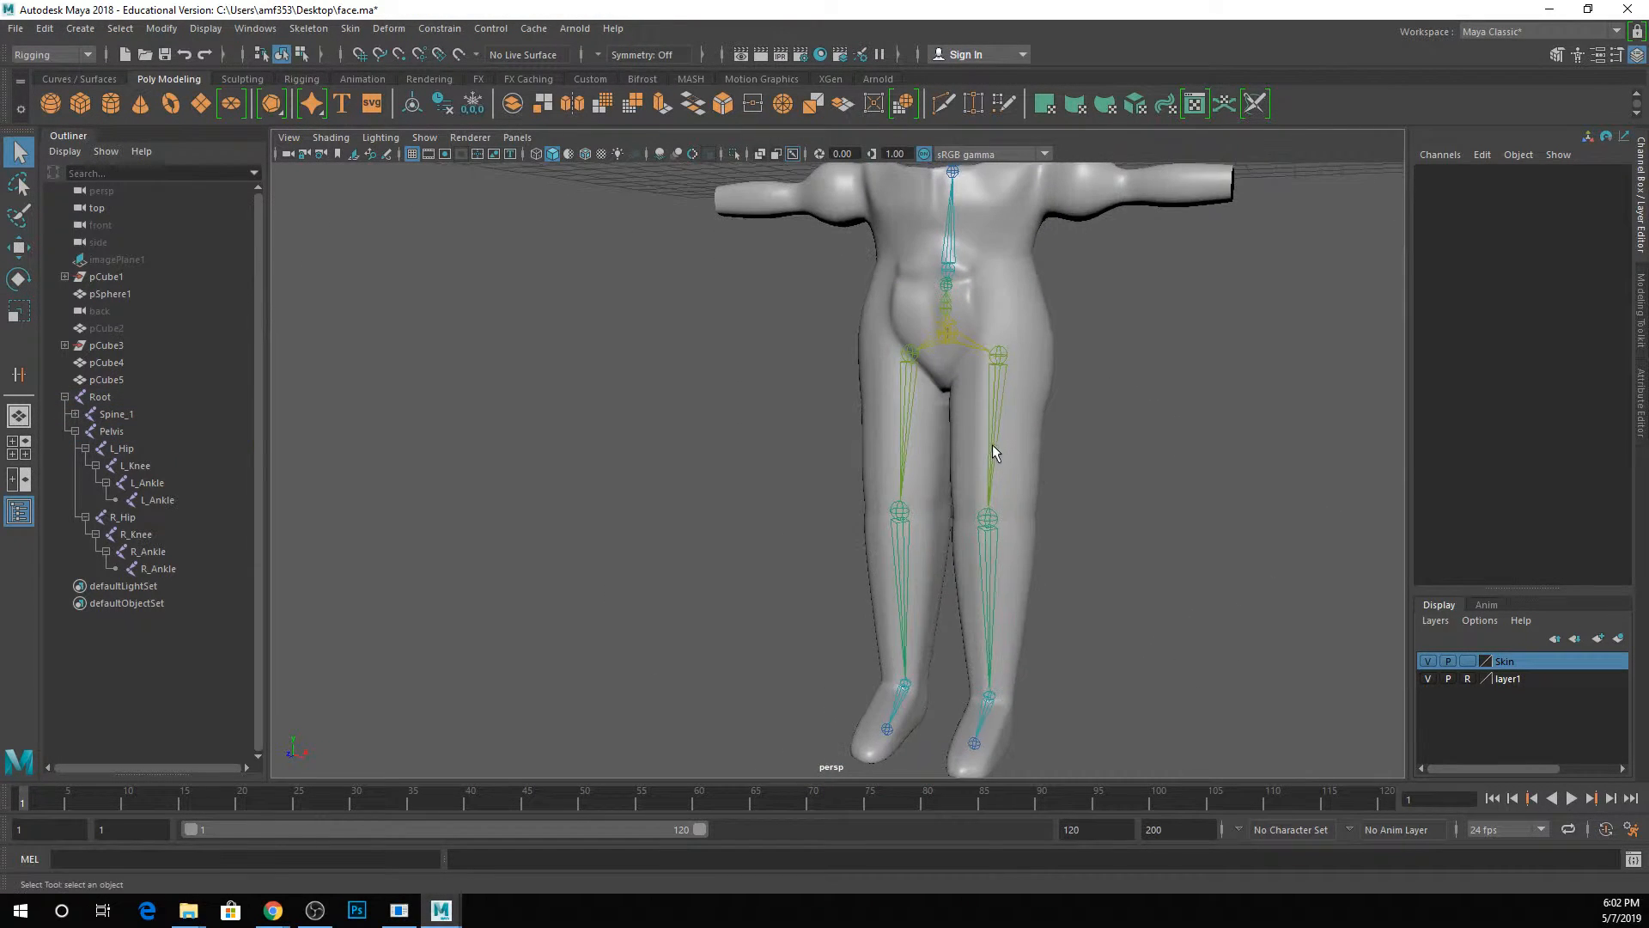
Rotate the L_Hip joint to about 36° X, 82° Y and 39° Z to swing the bound leg out sideways.
{"action": "left_click", "coordinate": [991, 441]}
{"action": "key", "text": "w"}
{"action": "key", "text": "e"}
{"action": "left_click_drag", "start_coordinate": [994, 372], "coordinate": [1057, 399]}
{"action": "left_click_drag", "start_coordinate": [948, 345], "coordinate": [1085, 402]}
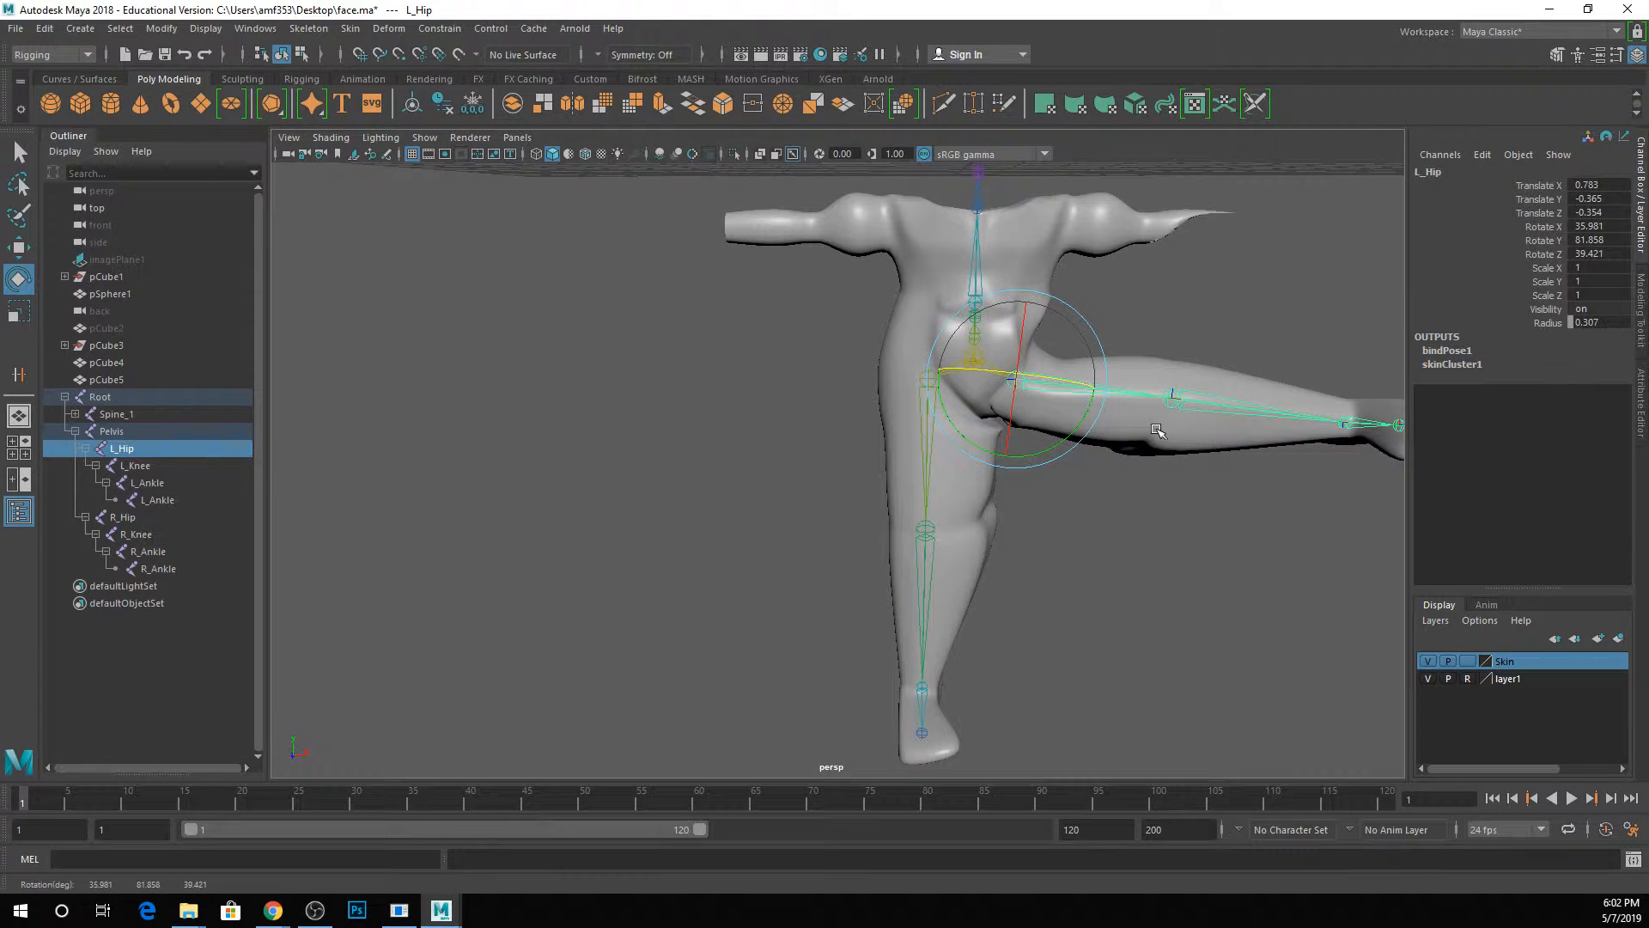
{"action": "middle_click_drag", "start_coordinate": [1085, 402], "coordinate": [1042, 419], "text": "alt"}
{"action": "key", "text": "q"}
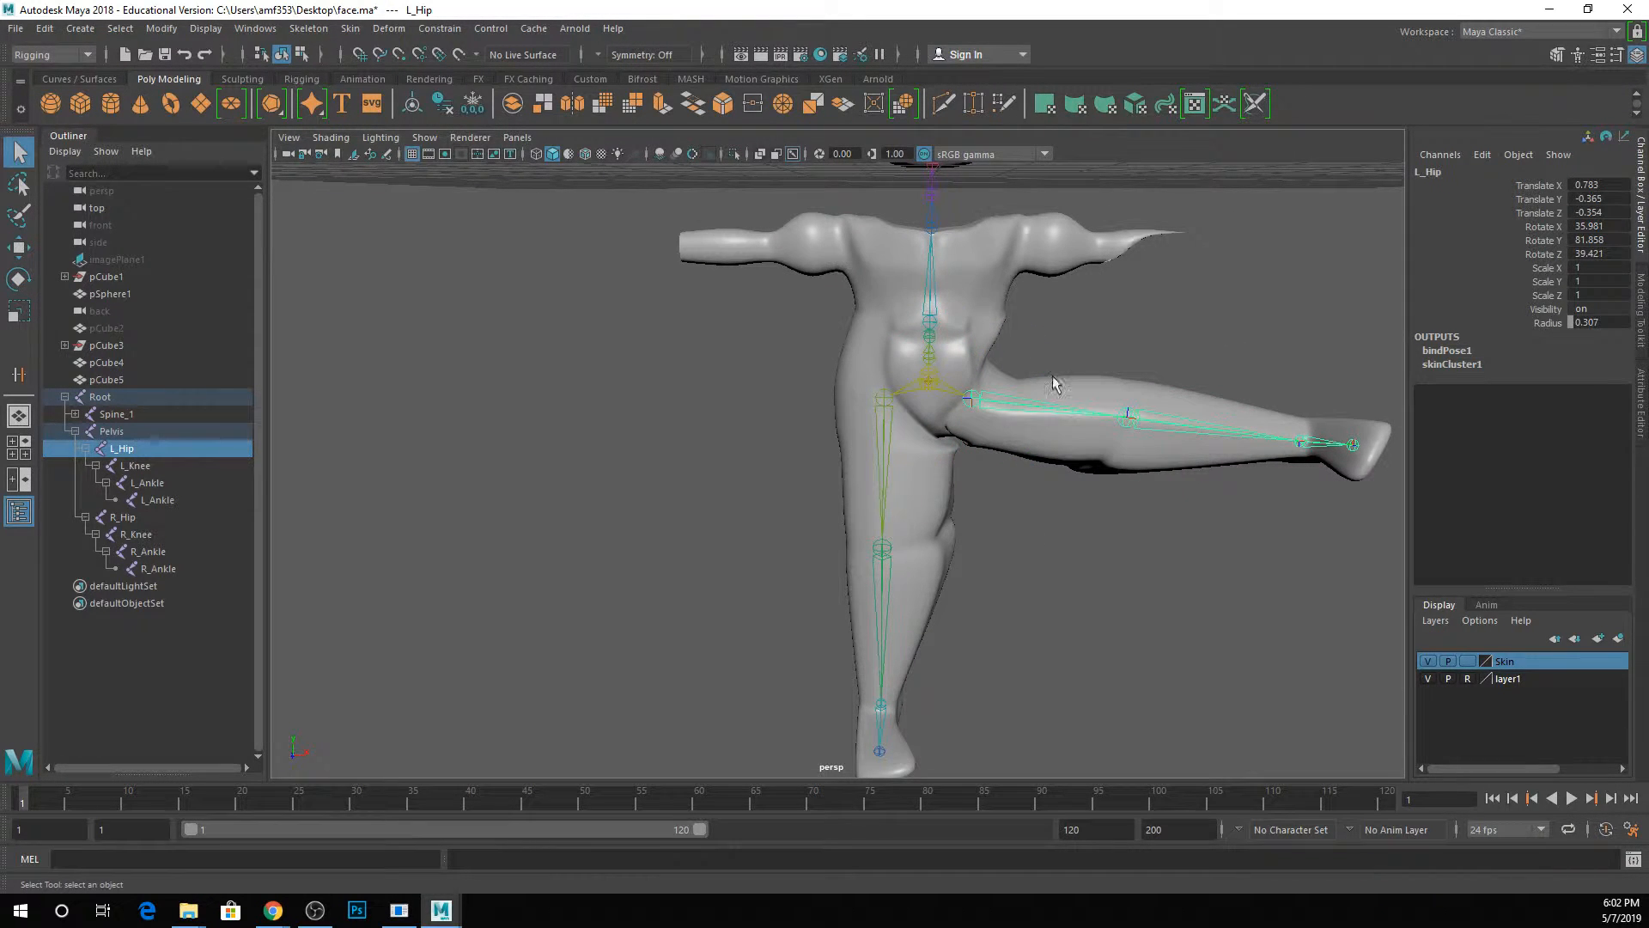
Select the Root joint and create a new display layer containing it.
{"action": "left_click", "coordinate": [940, 502]}
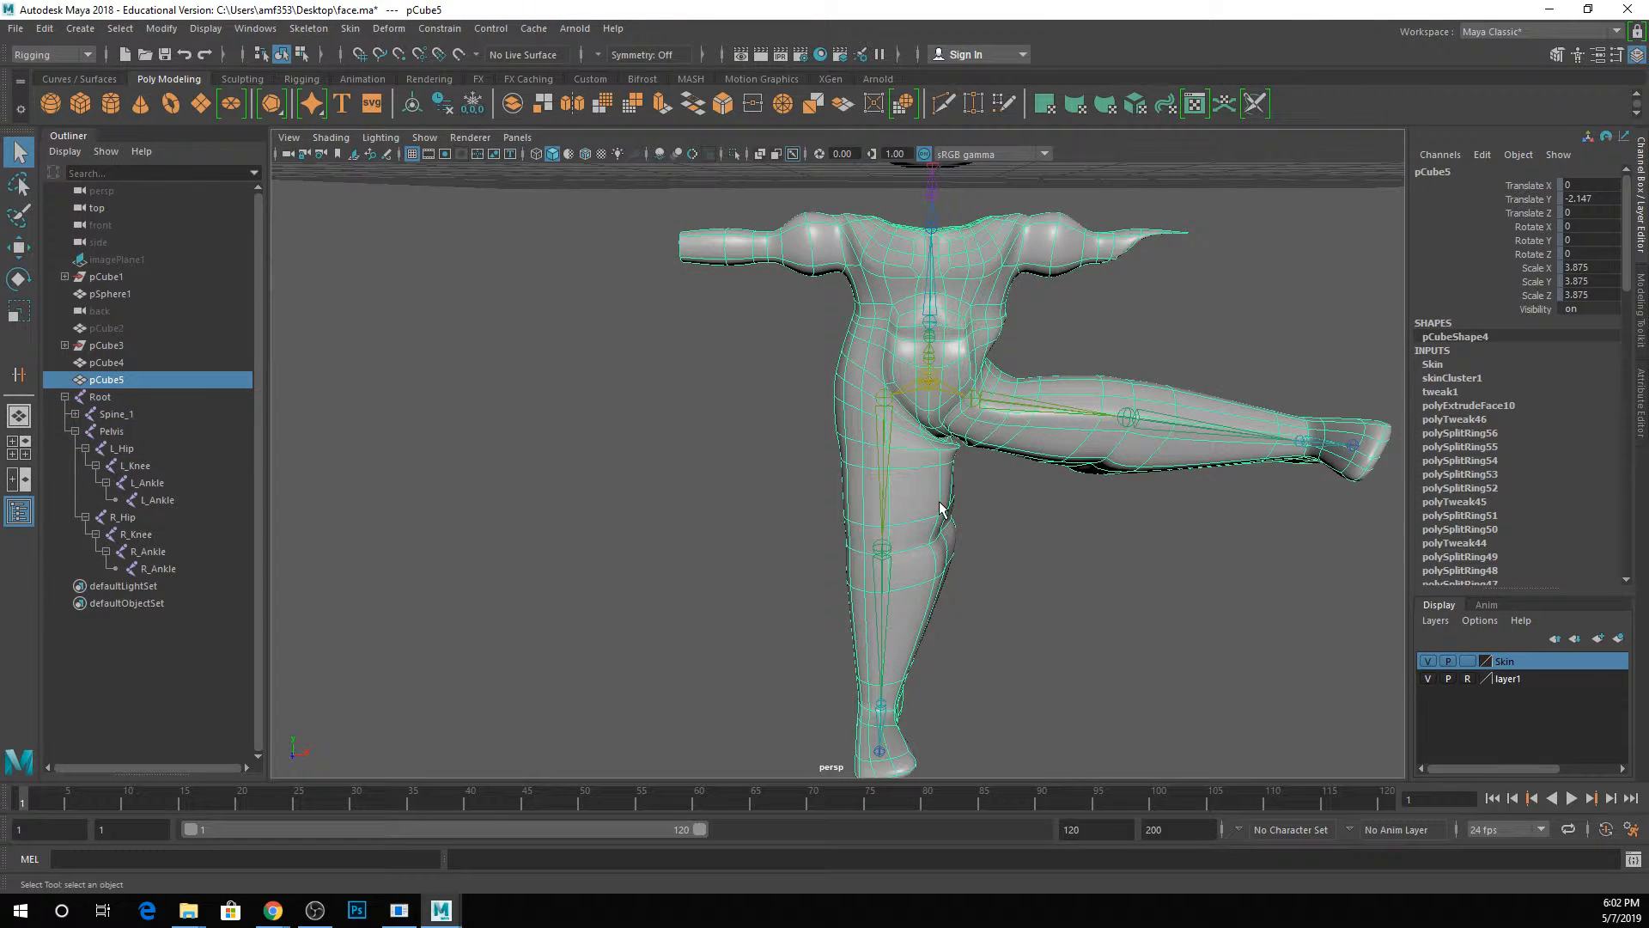
{"action": "left_click", "coordinate": [937, 383]}
{"action": "left_click", "coordinate": [138, 400]}
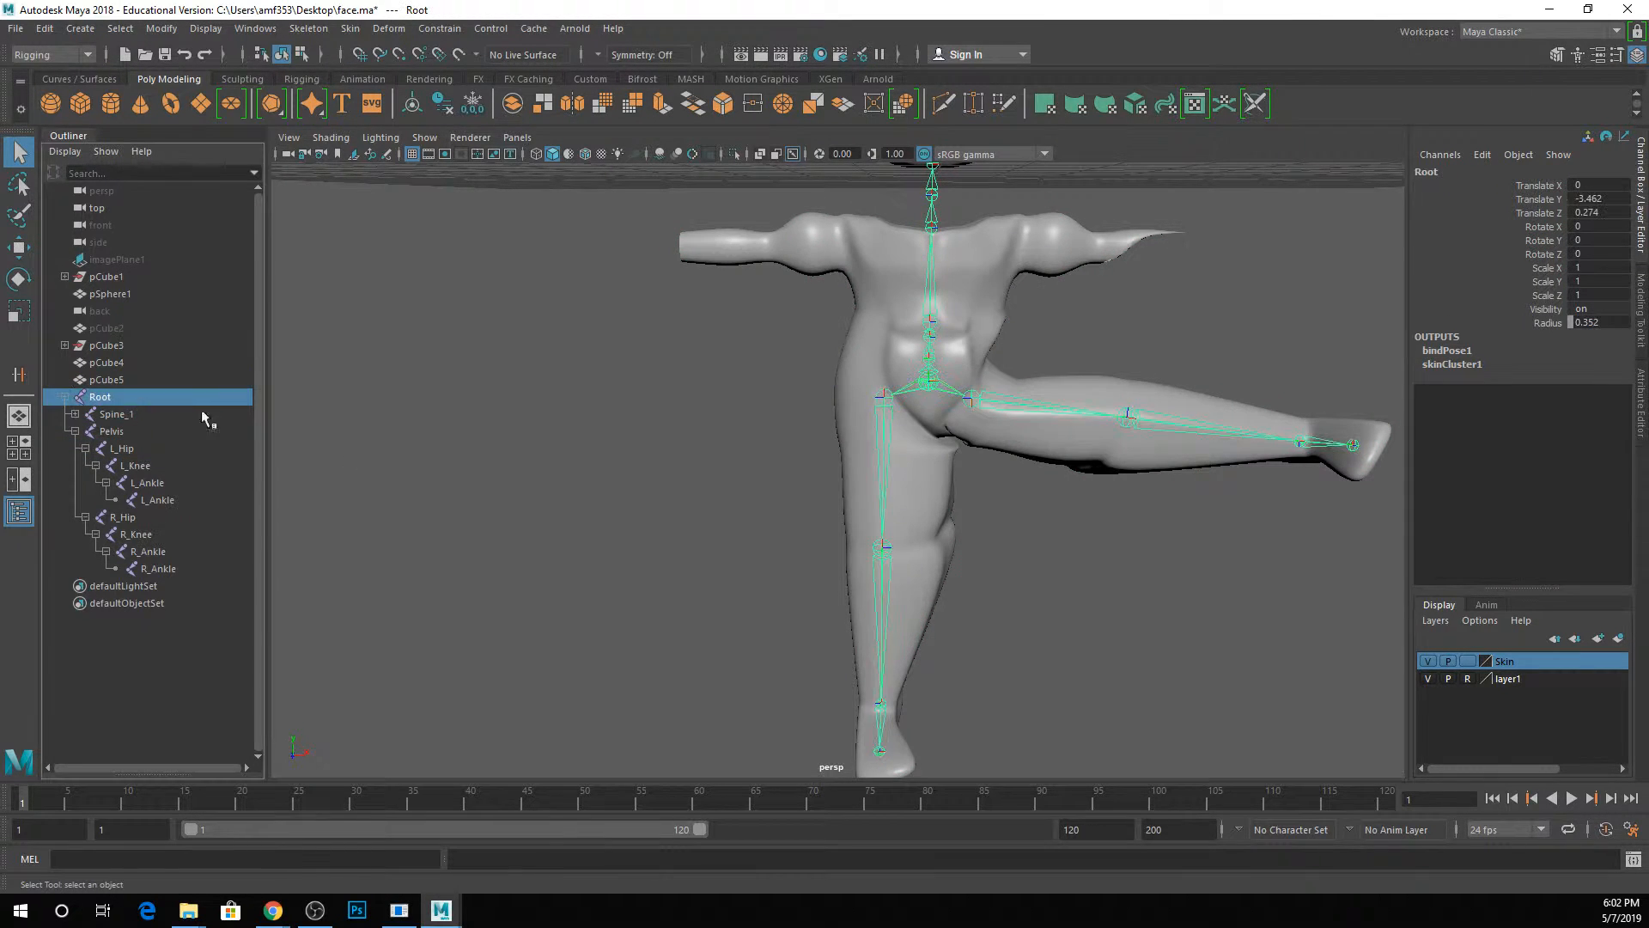
{"action": "left_click", "coordinate": [1597, 638]}
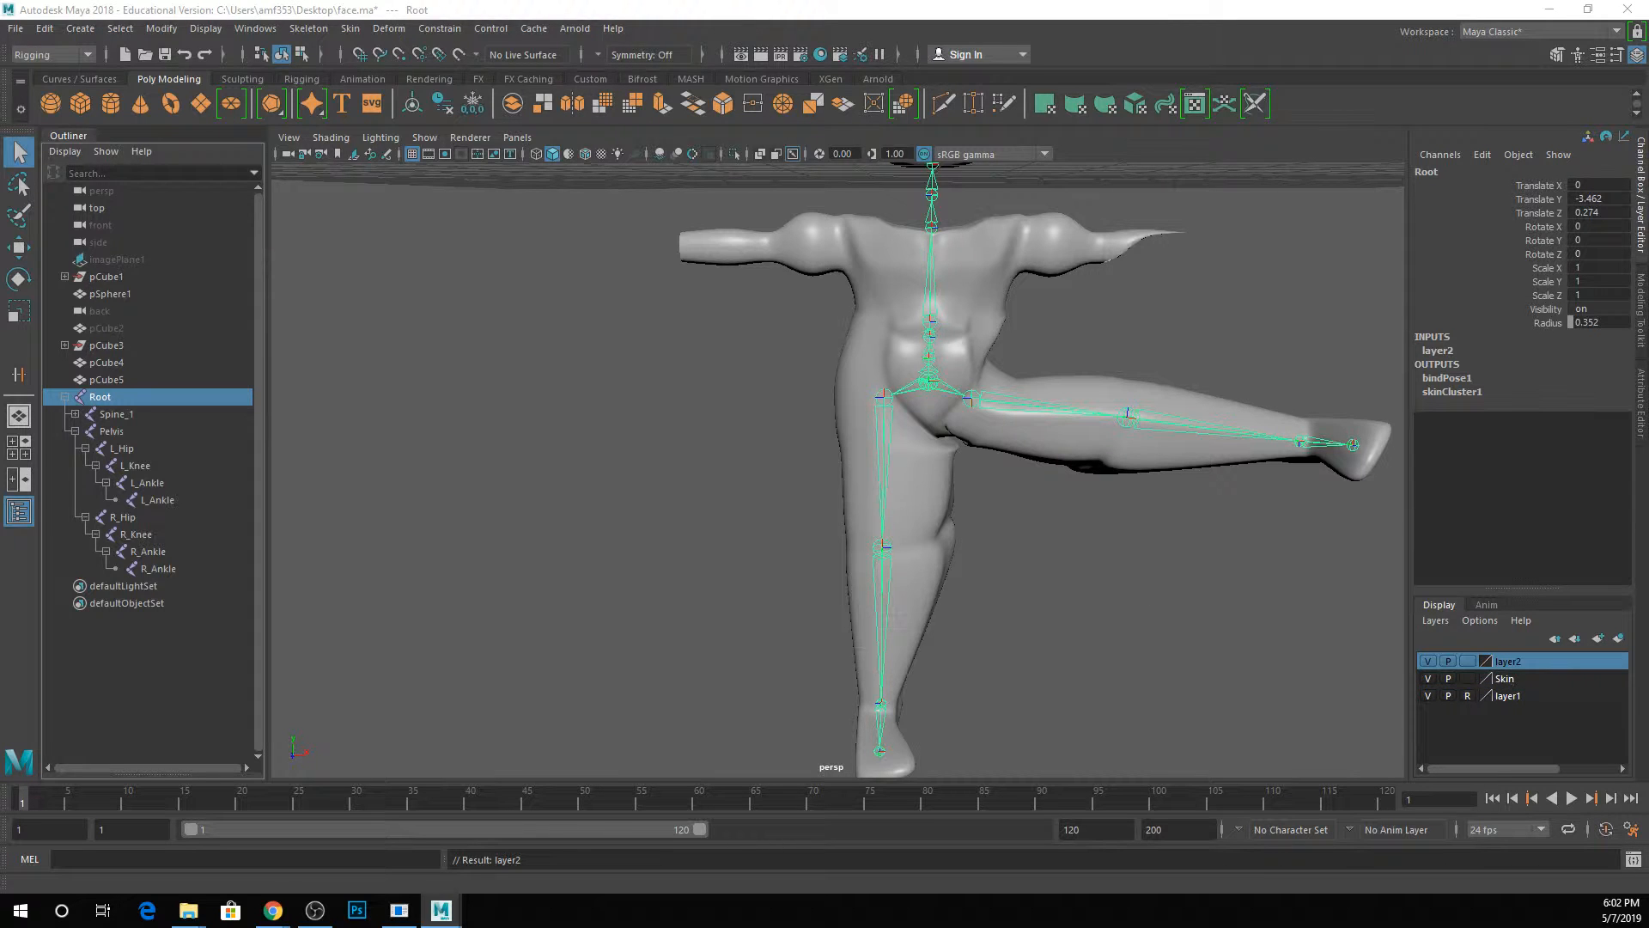
Name the new layer "skeleton" and set its display type to Reference.
{"action": "left_click_drag", "start_coordinate": [0, 266], "coordinate": [261, 321]}
{"action": "type", "text": "skeleton"}
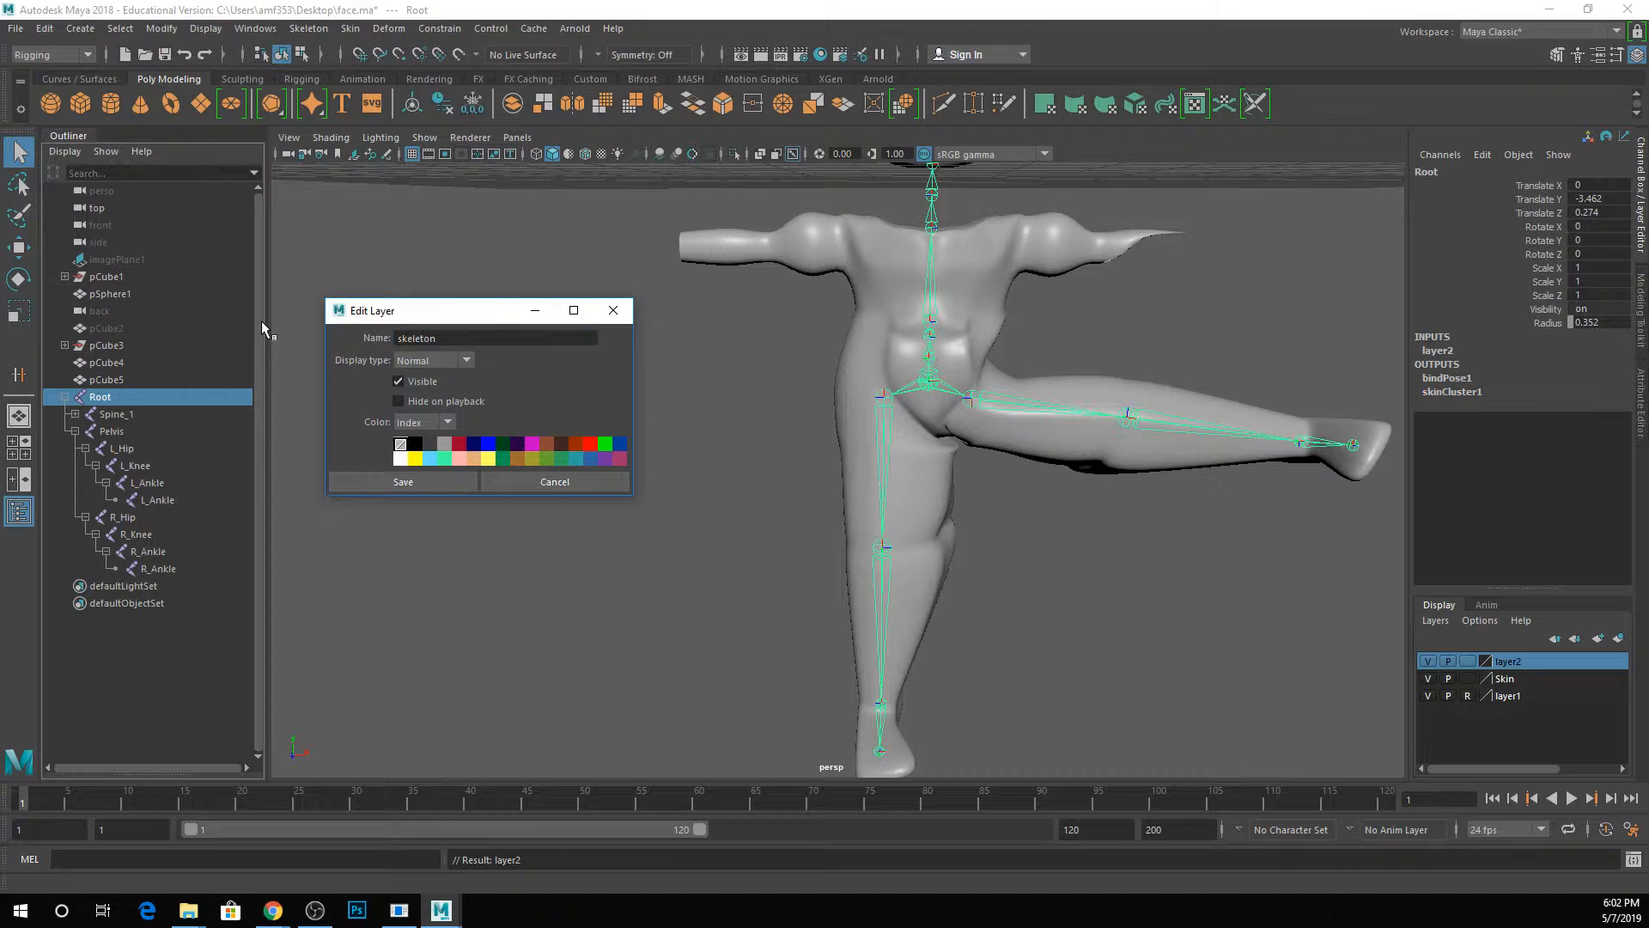
{"action": "left_click", "coordinate": [403, 481]}
{"action": "left_click", "coordinate": [1467, 661]}
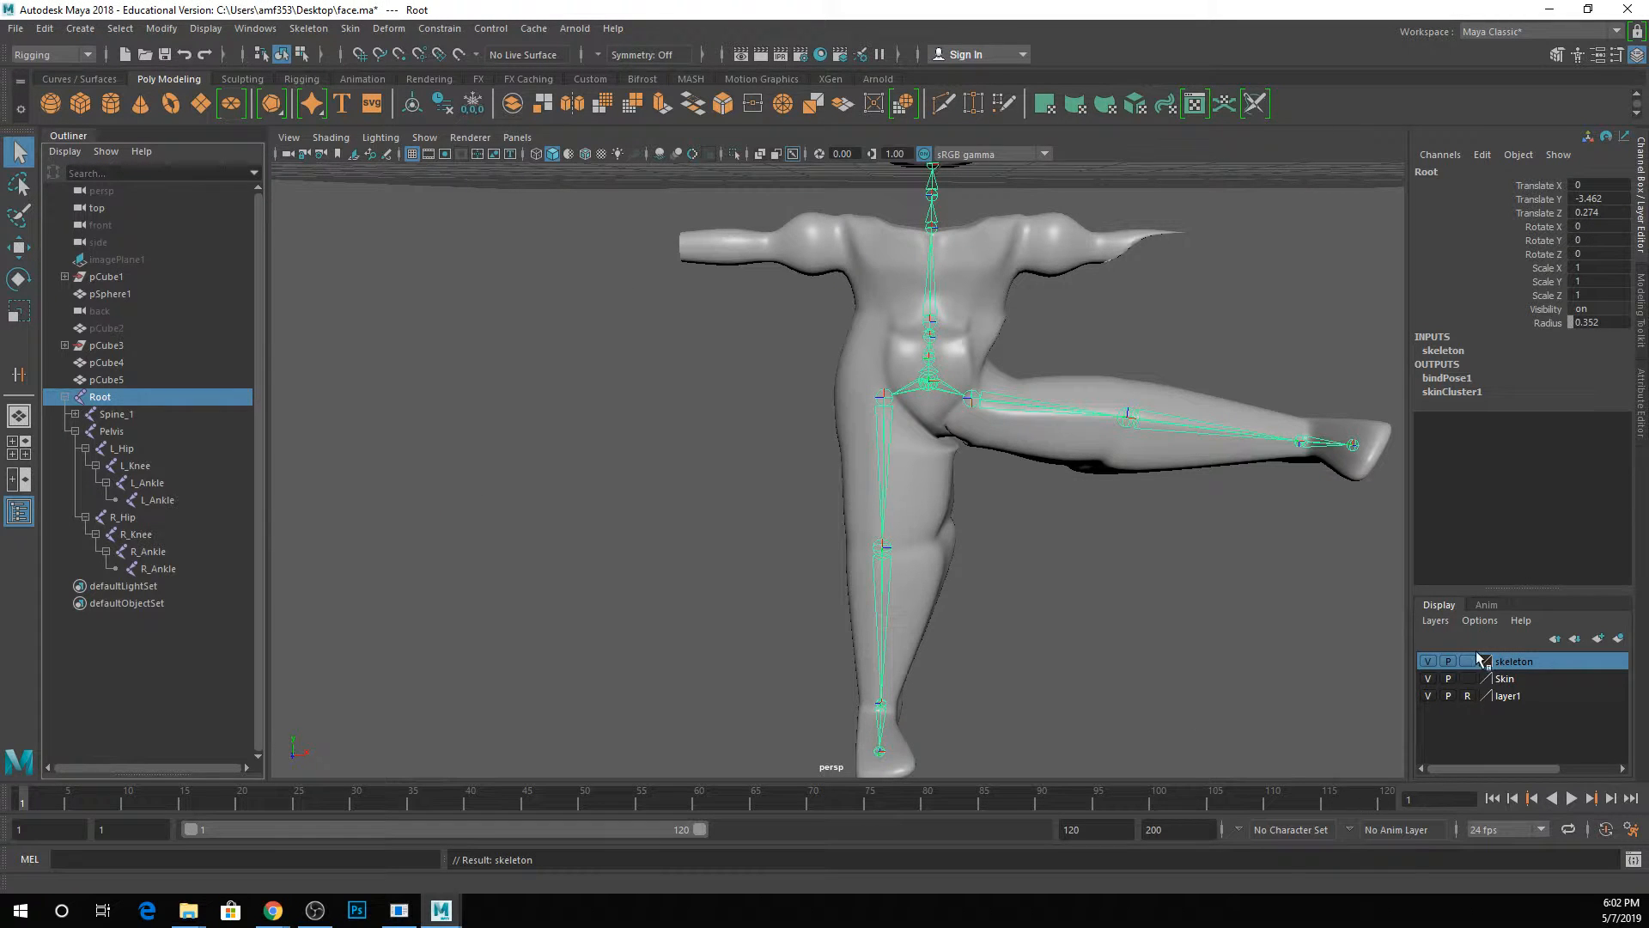
{"action": "left_click", "coordinate": [1467, 660]}
{"action": "left_click", "coordinate": [1208, 507]}
Select the body mesh, save the scene and open the Paint Skin Weights Tool settings beside the model.
{"action": "left_click", "coordinate": [1007, 429]}
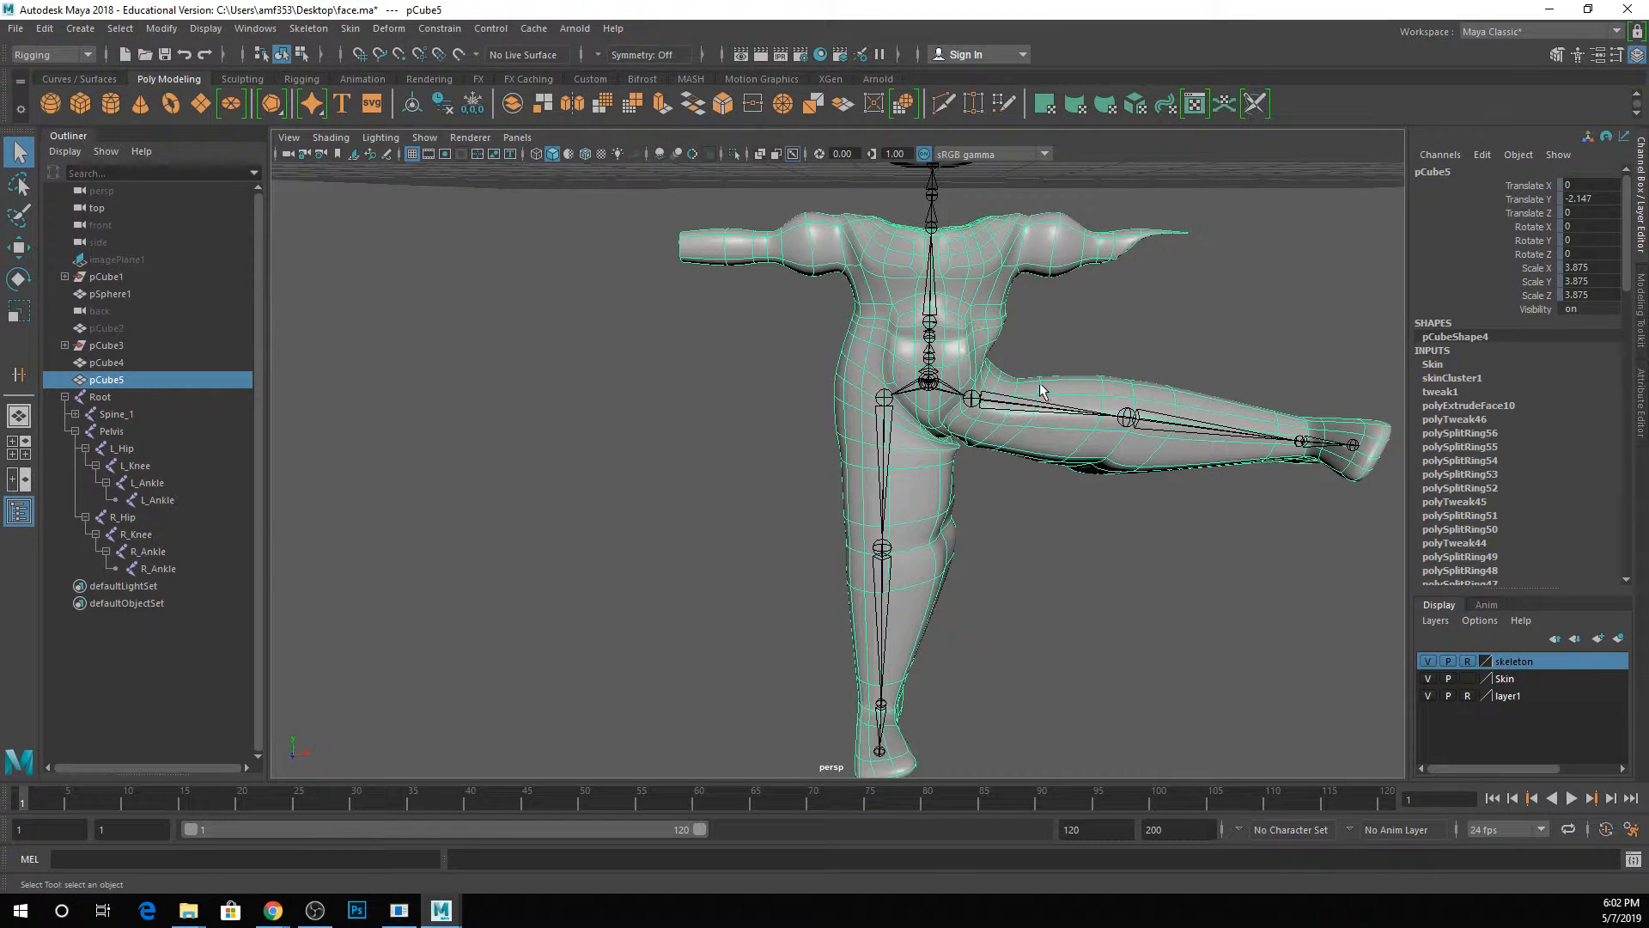
{"action": "key", "text": "ctrl+s"}
{"action": "right_click", "coordinate": [1040, 416]}
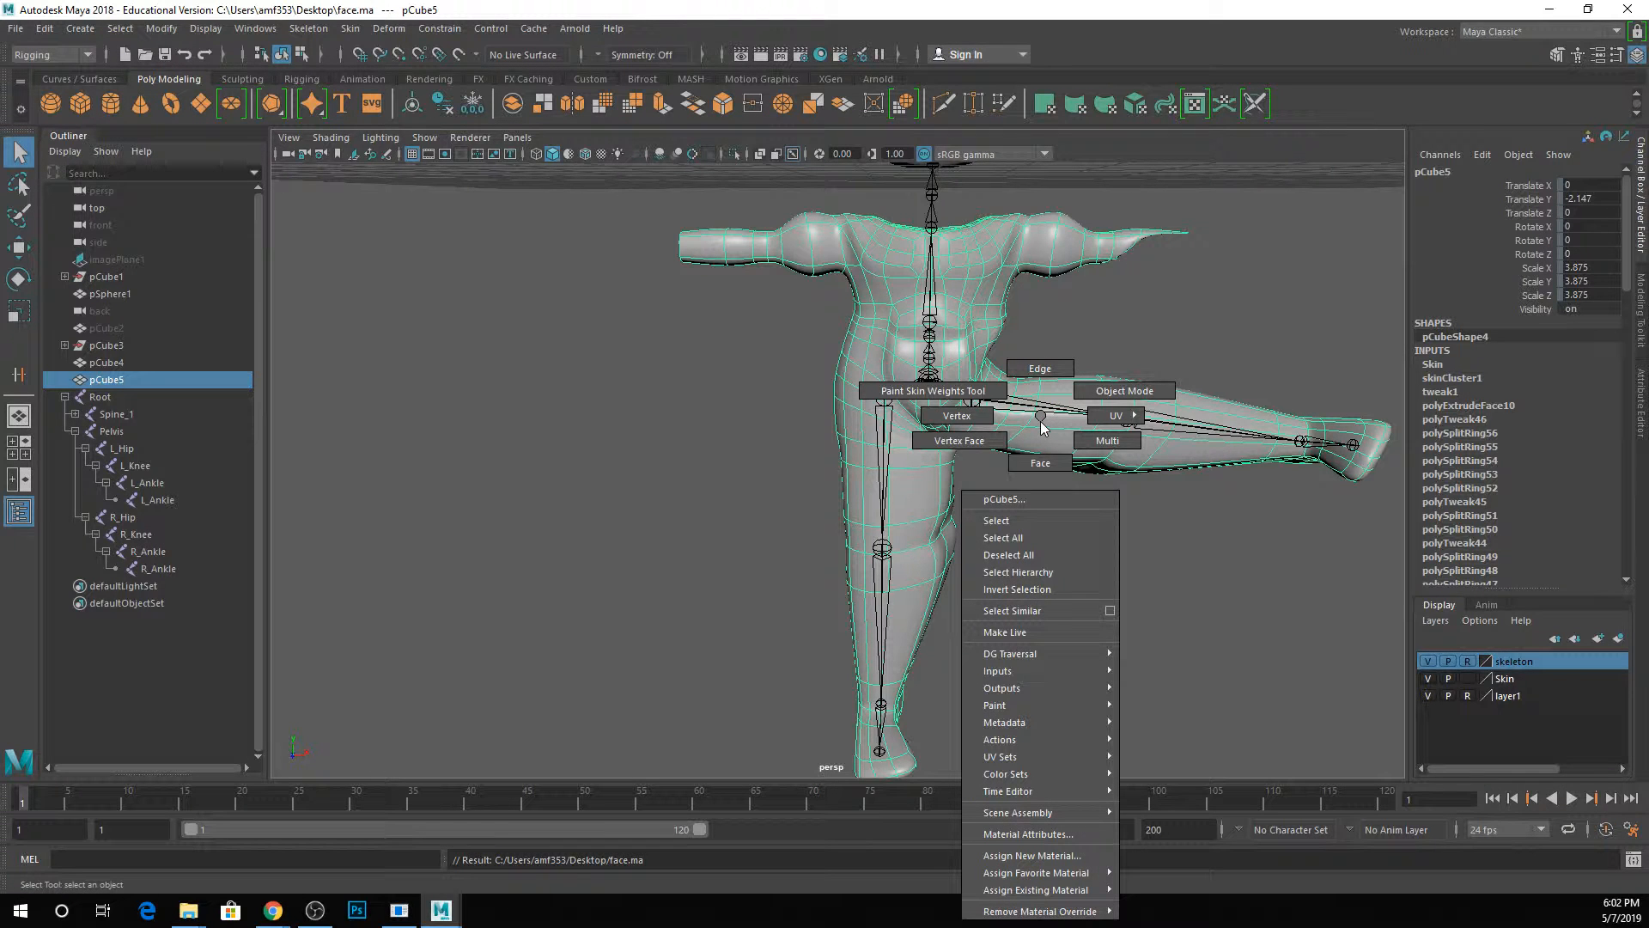
{"action": "left_click", "coordinate": [994, 396]}
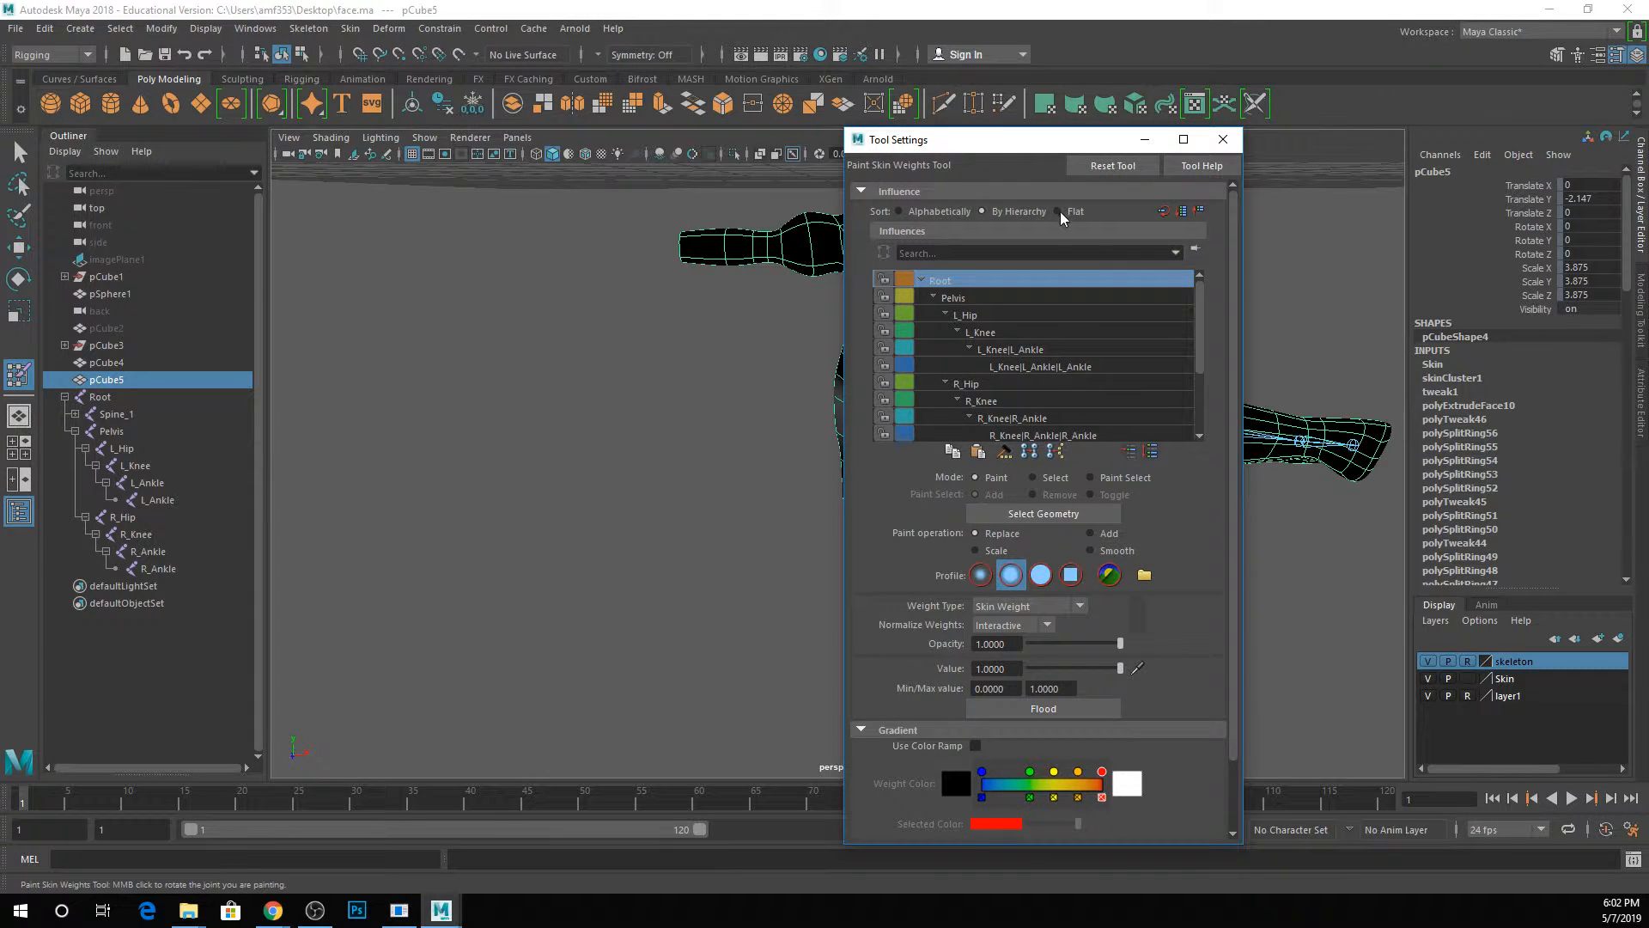
{"action": "left_click_drag", "start_coordinate": [1003, 142], "coordinate": [386, 110]}
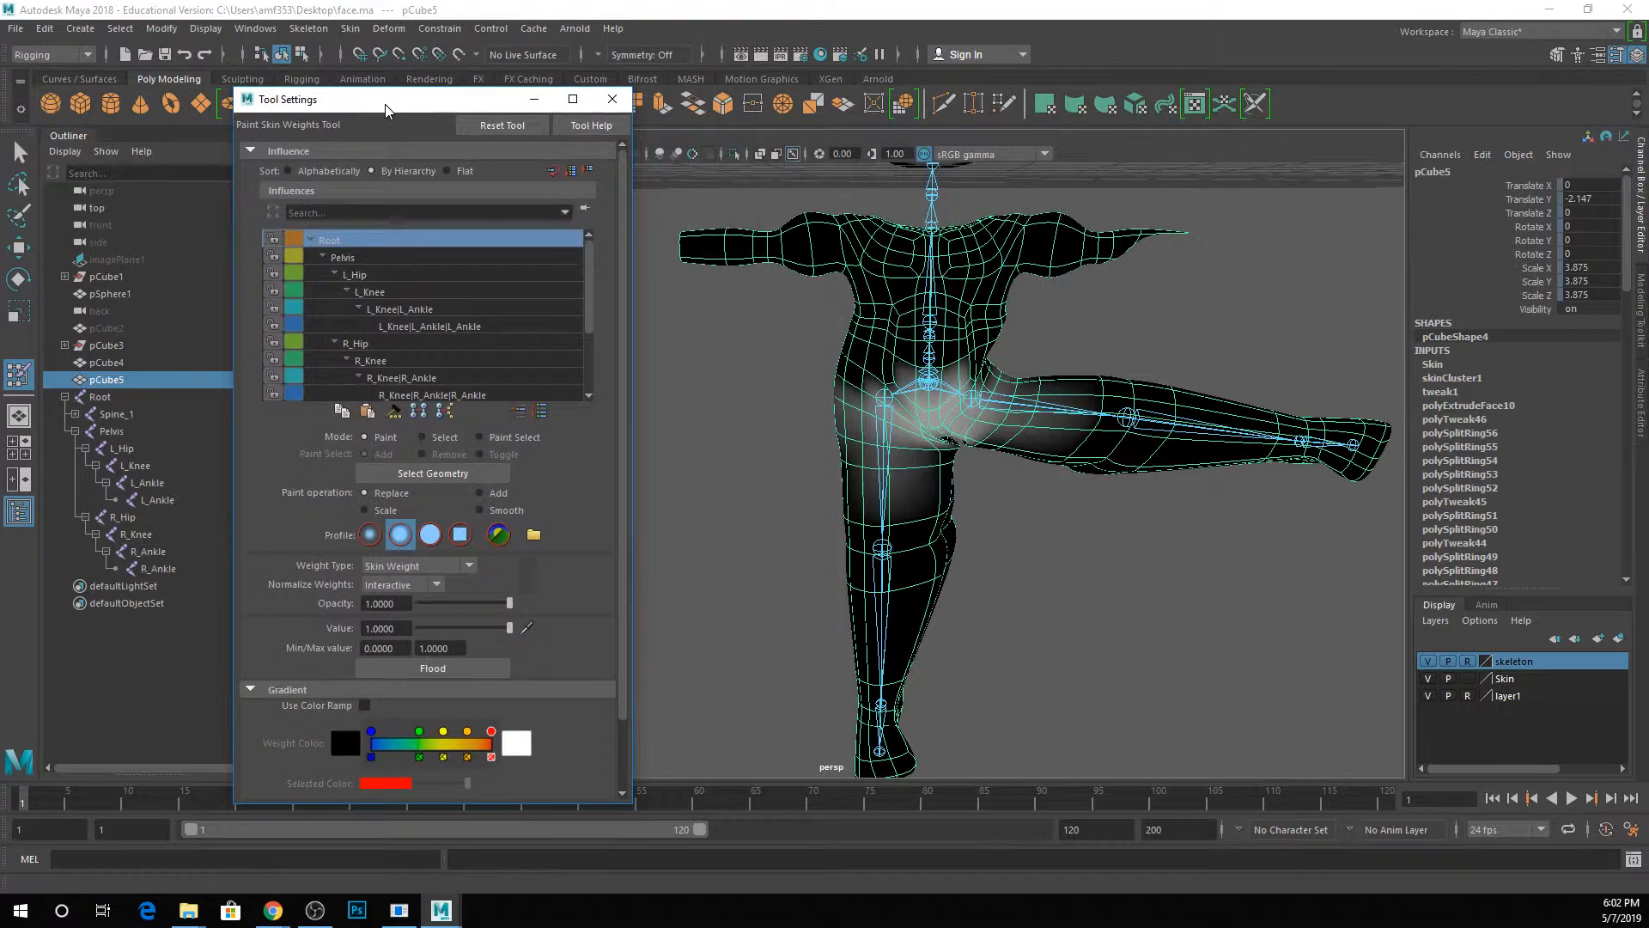
Examine the skin weight influence of the left hip, knee and ankle joints on the body mesh.
{"action": "left_click", "coordinate": [397, 293]}
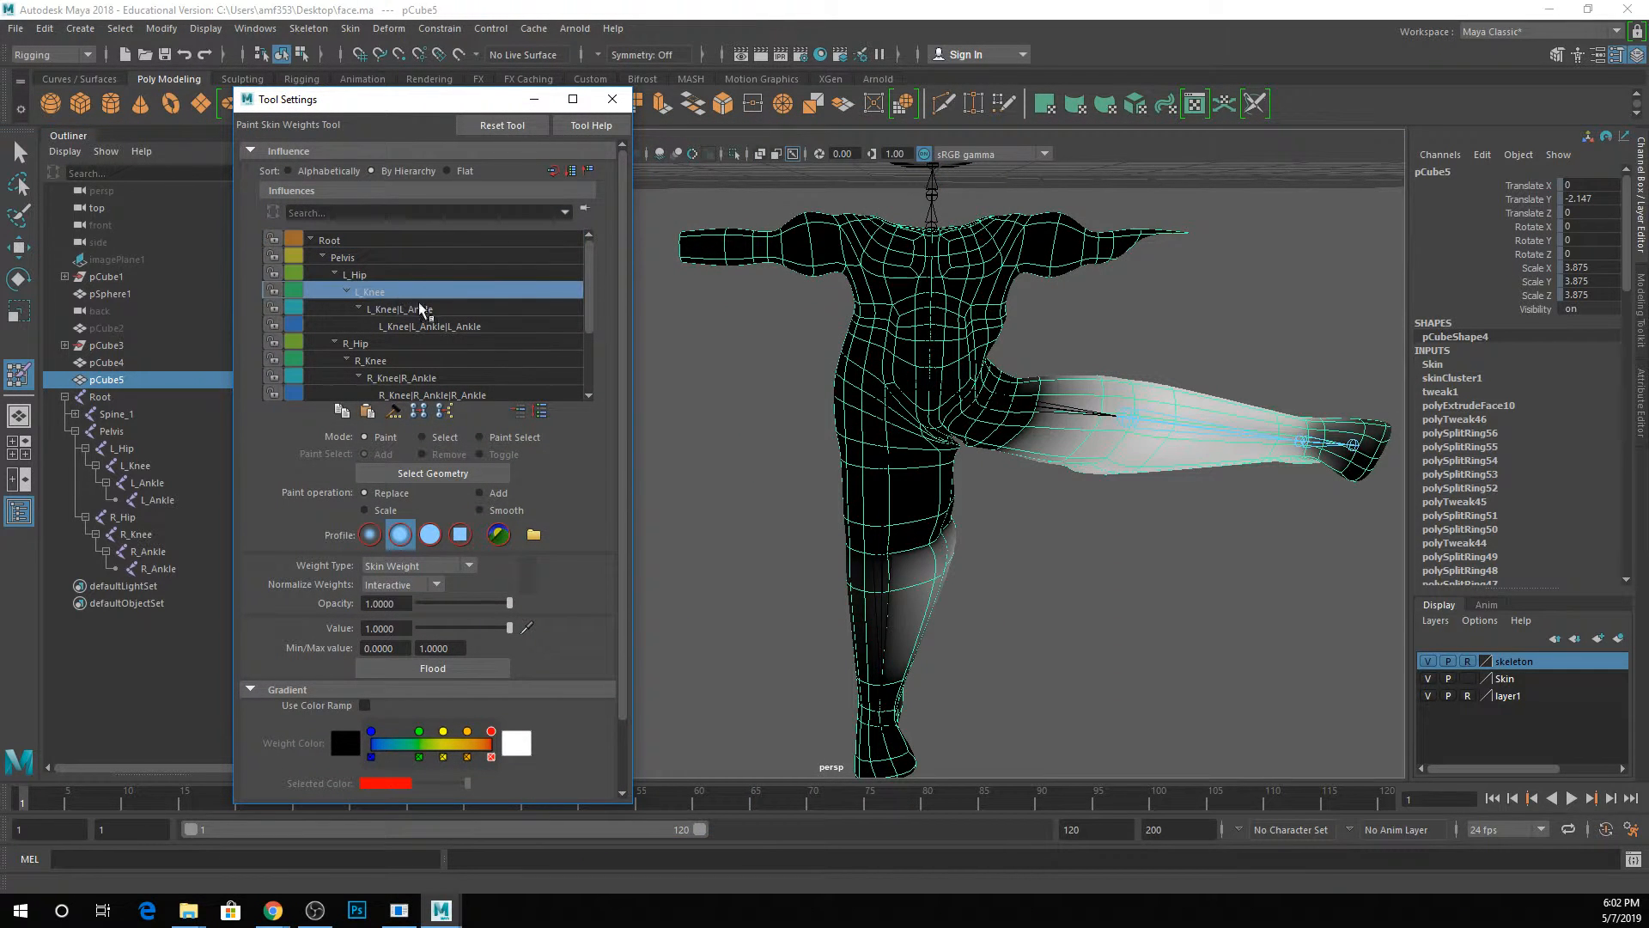
{"action": "left_click", "coordinate": [423, 309]}
{"action": "left_click", "coordinate": [424, 326]}
{"action": "left_click", "coordinate": [399, 308]}
{"action": "left_click", "coordinate": [384, 277]}
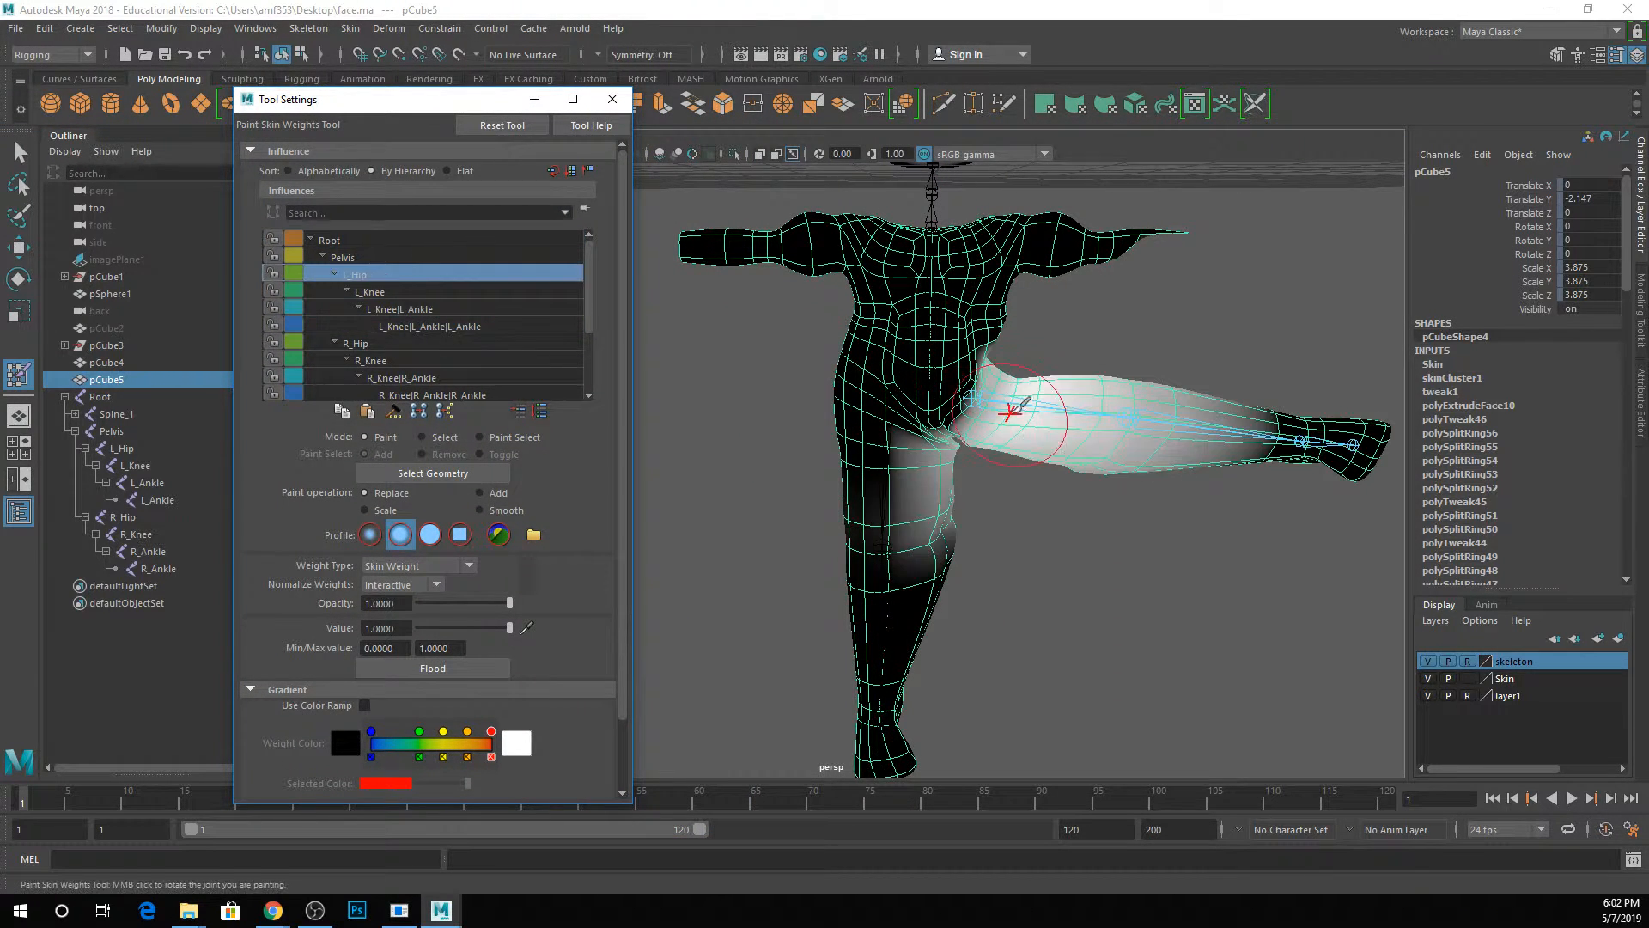
{"action": "left_click", "coordinate": [368, 292]}
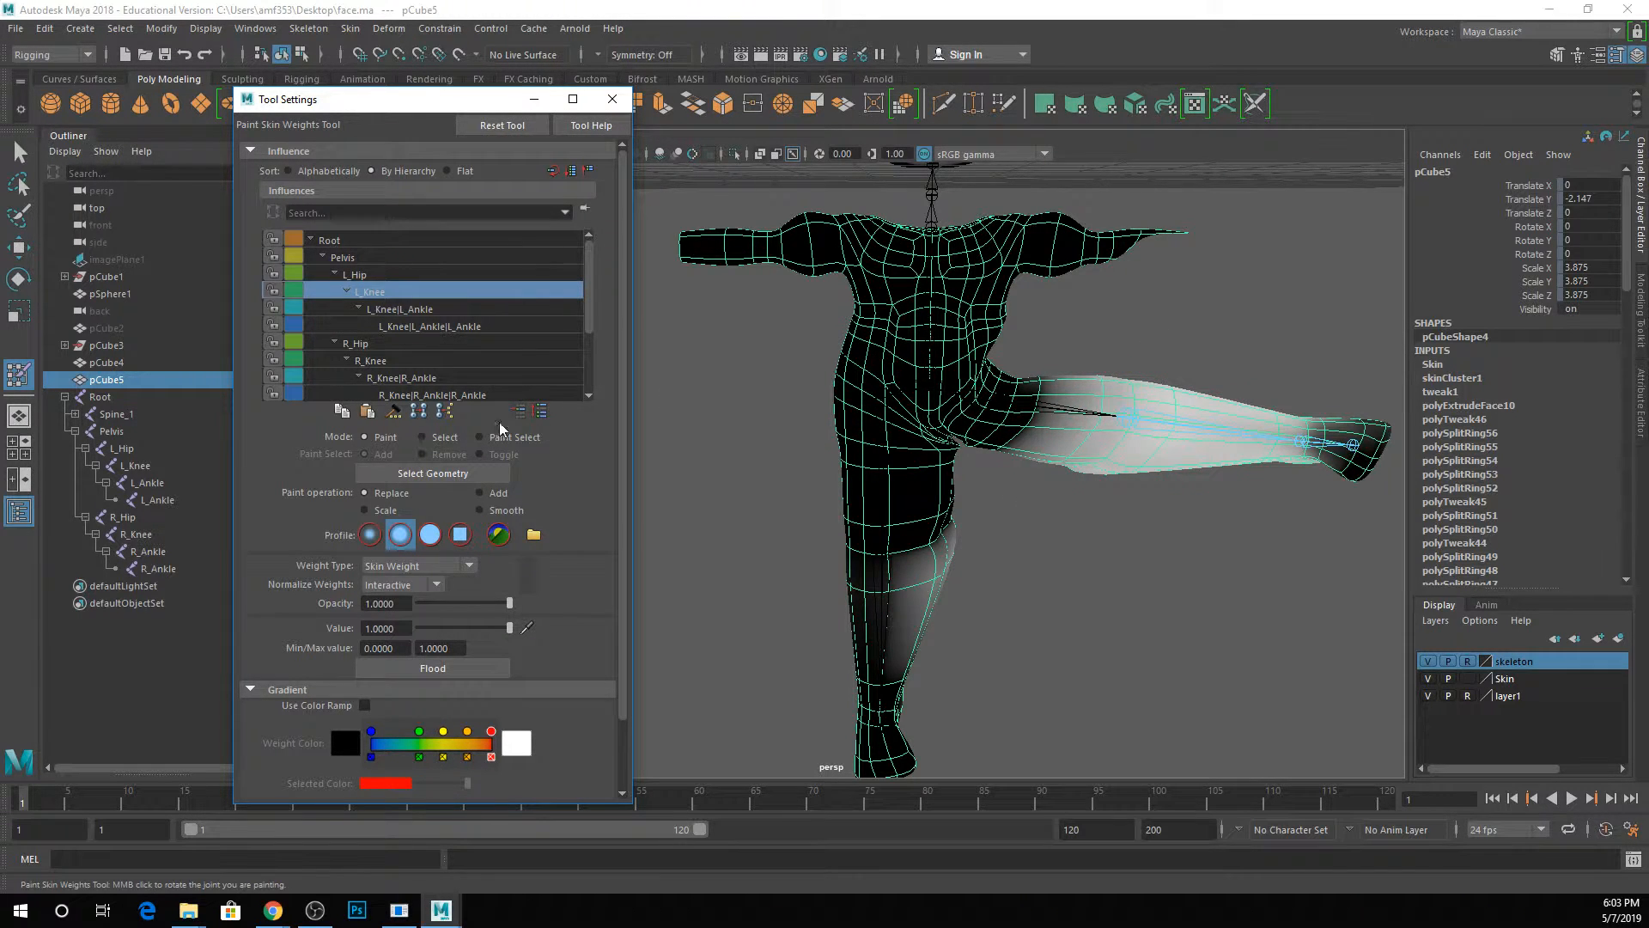
{"action": "left_click", "coordinate": [412, 309]}
{"action": "left_click", "coordinate": [409, 326]}
{"action": "left_click", "coordinate": [404, 343]}
{"action": "left_click", "coordinate": [384, 293]}
Turn on Use Color Ramp for the weight display and inspect the L_Knee influence on both legs.
{"action": "scroll", "coordinate": [400, 348], "scroll_direction": "down", "scroll_amount": 1}
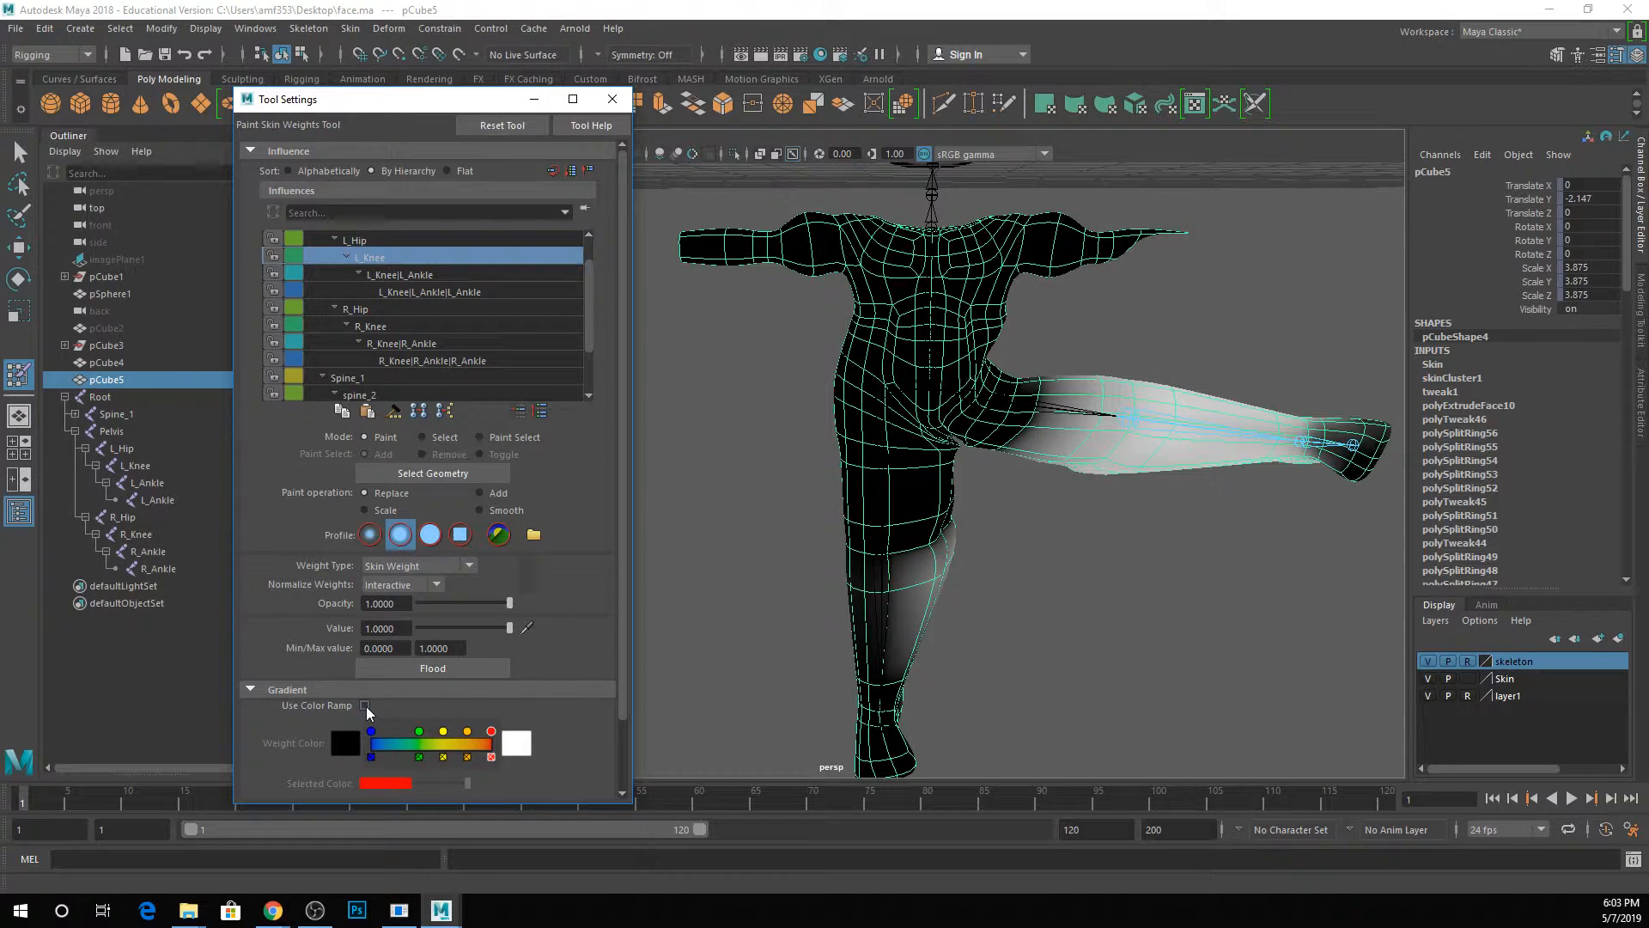
{"action": "left_click", "coordinate": [365, 705]}
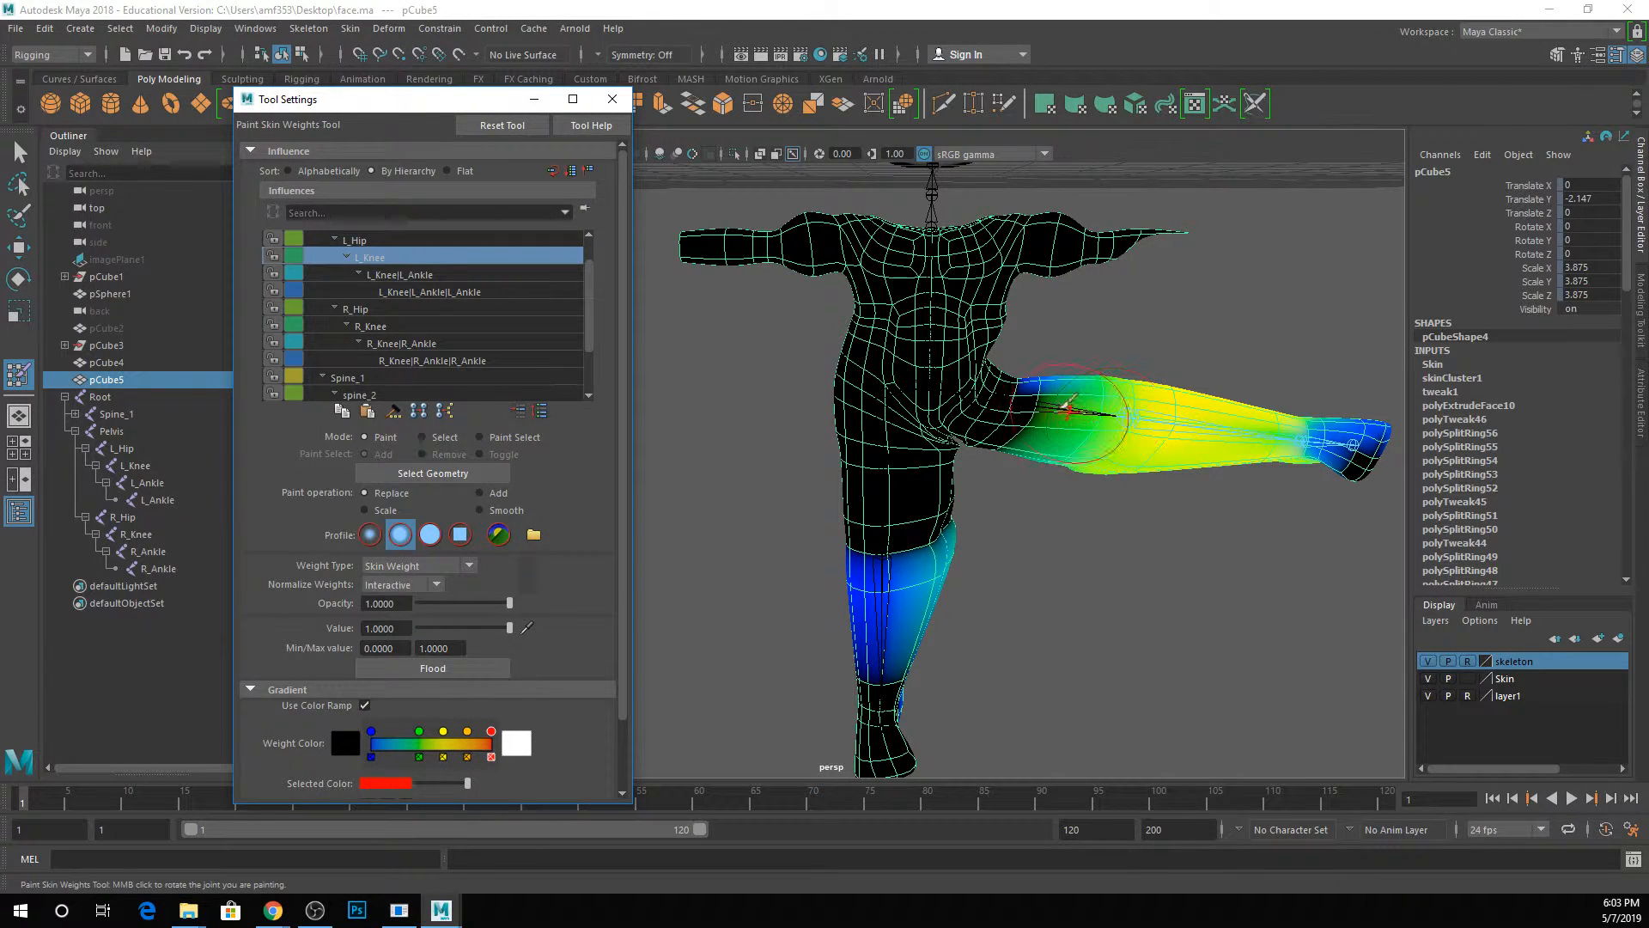
{"action": "middle_click_drag", "start_coordinate": [1006, 486], "coordinate": [1015, 552], "text": "alt"}
{"action": "left_click_drag", "start_coordinate": [1021, 546], "coordinate": [1127, 293], "text": "alt"}
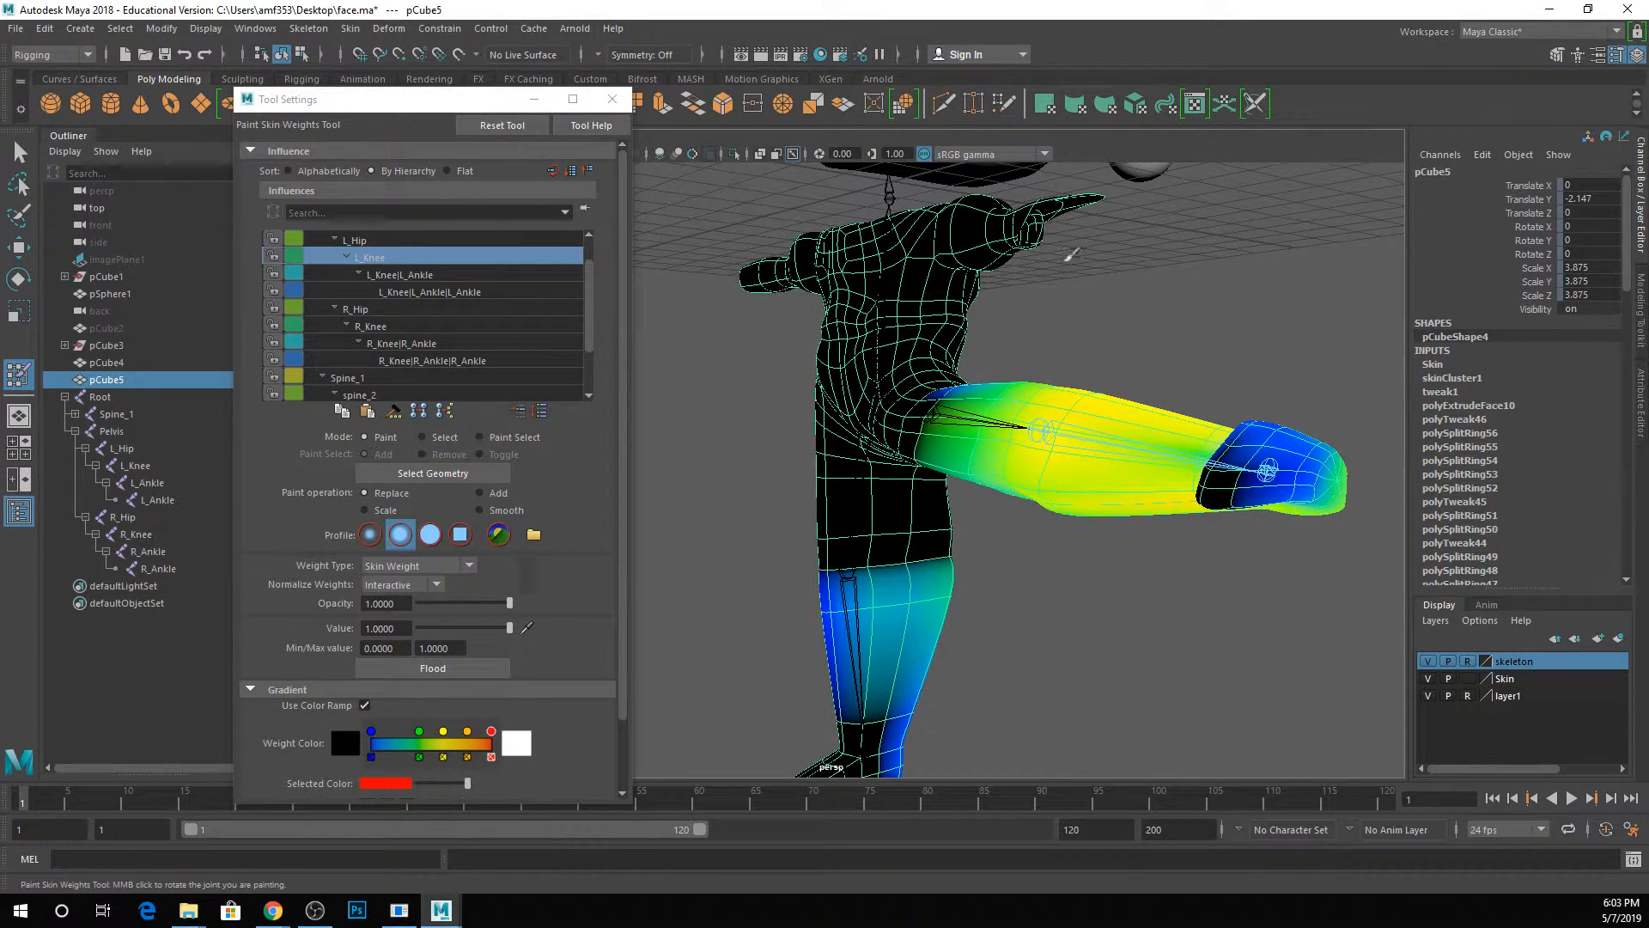
{"action": "left_click_drag", "start_coordinate": [1068, 397], "coordinate": [1093, 404], "text": "alt"}
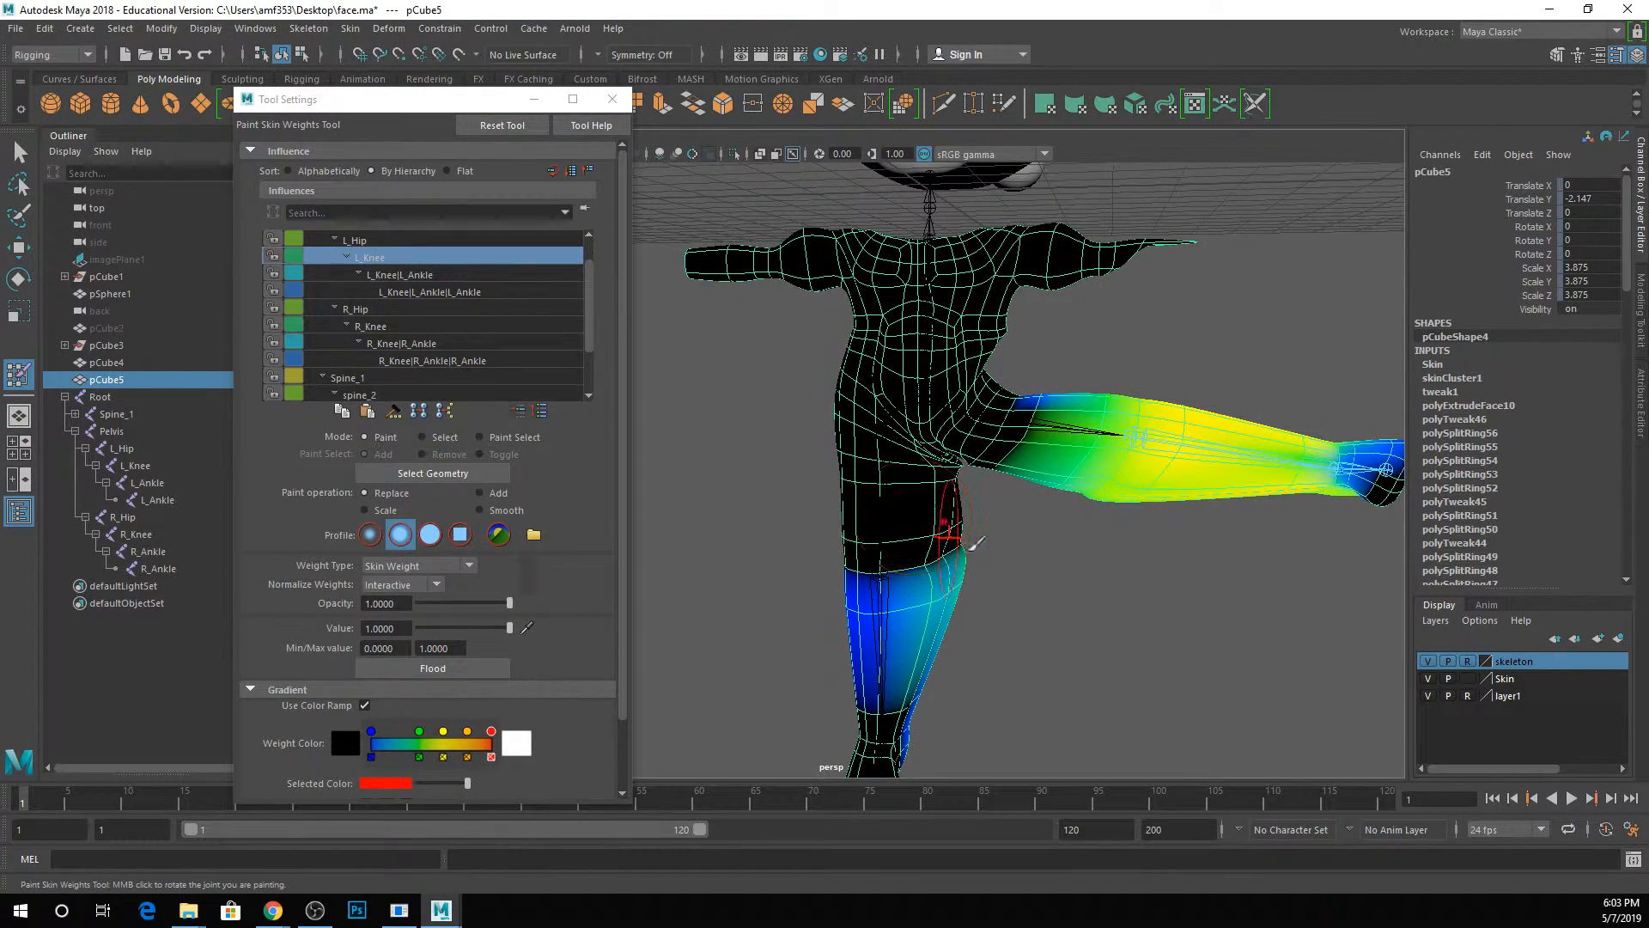
{"action": "left_click_drag", "start_coordinate": [977, 542], "coordinate": [939, 515], "text": "alt"}
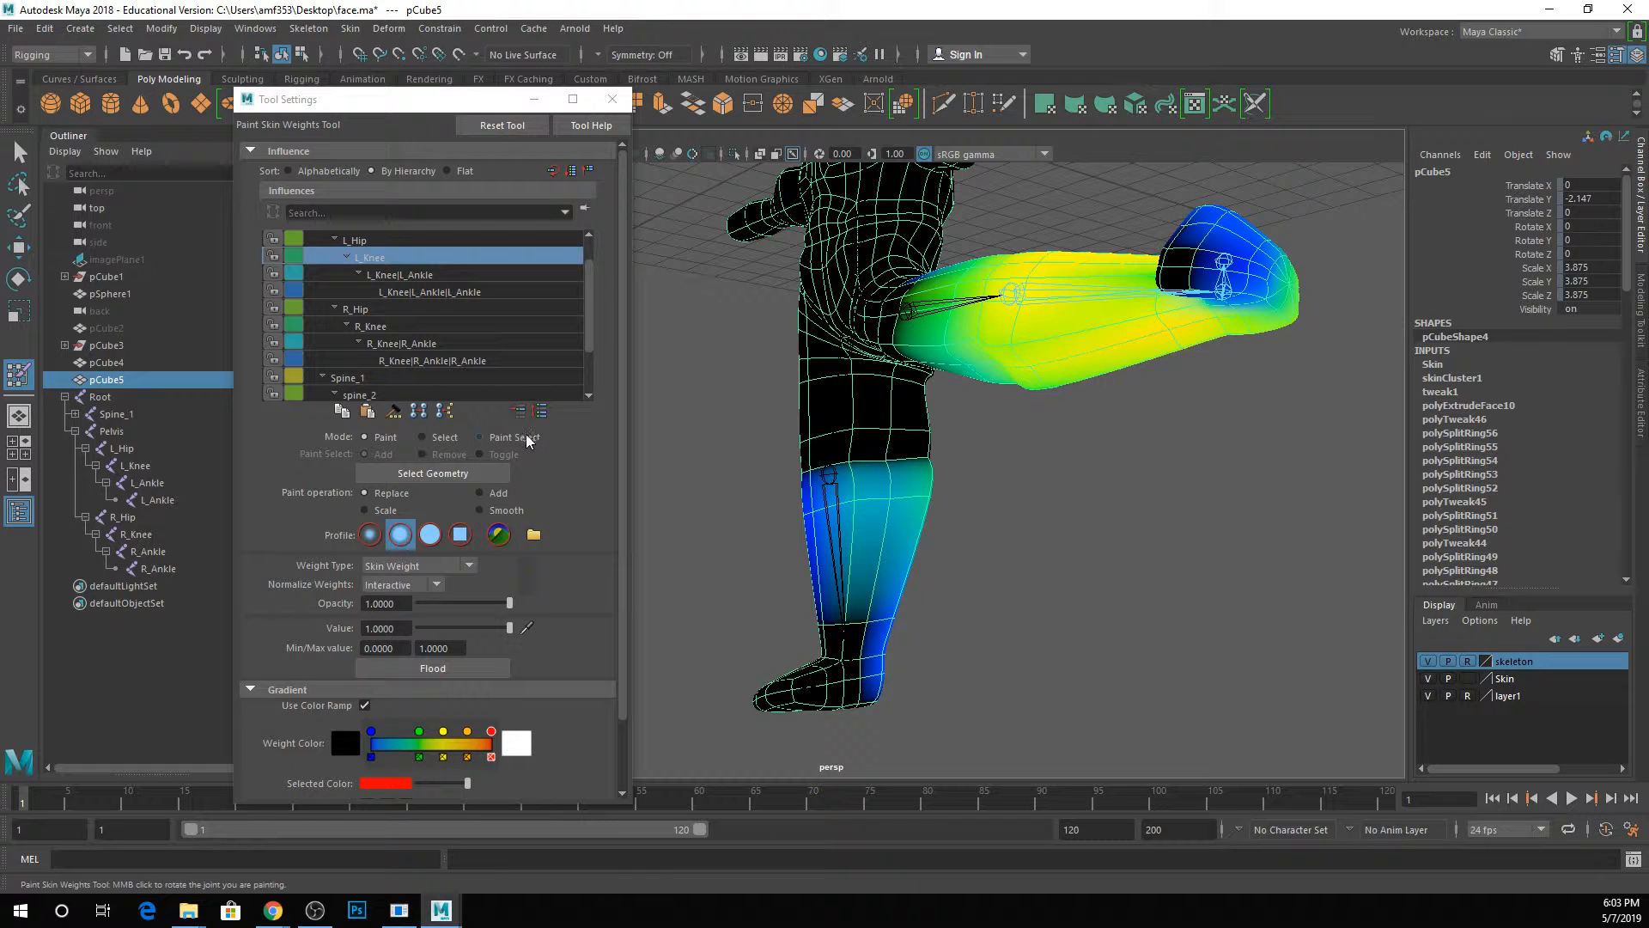
{"action": "scroll", "coordinate": [499, 503], "scroll_direction": "down", "scroll_amount": 2}
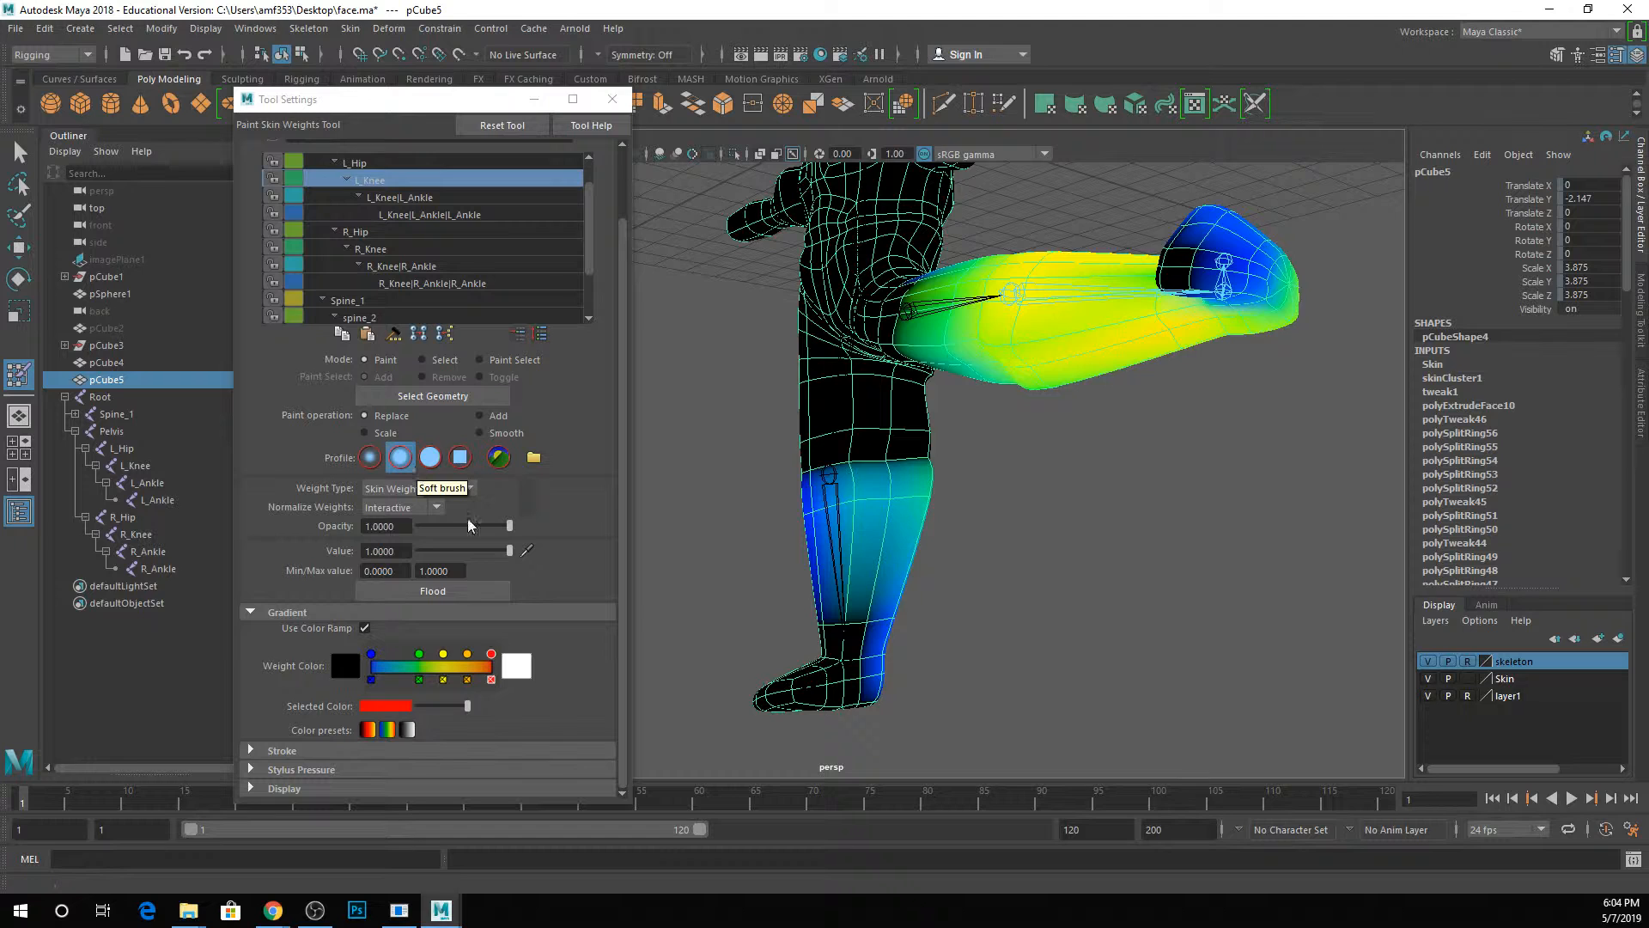
Try the Smooth paint operation, return to Replace, and try the solid, Gaussian, square and last-image brush profiles.
{"action": "left_click", "coordinate": [513, 435]}
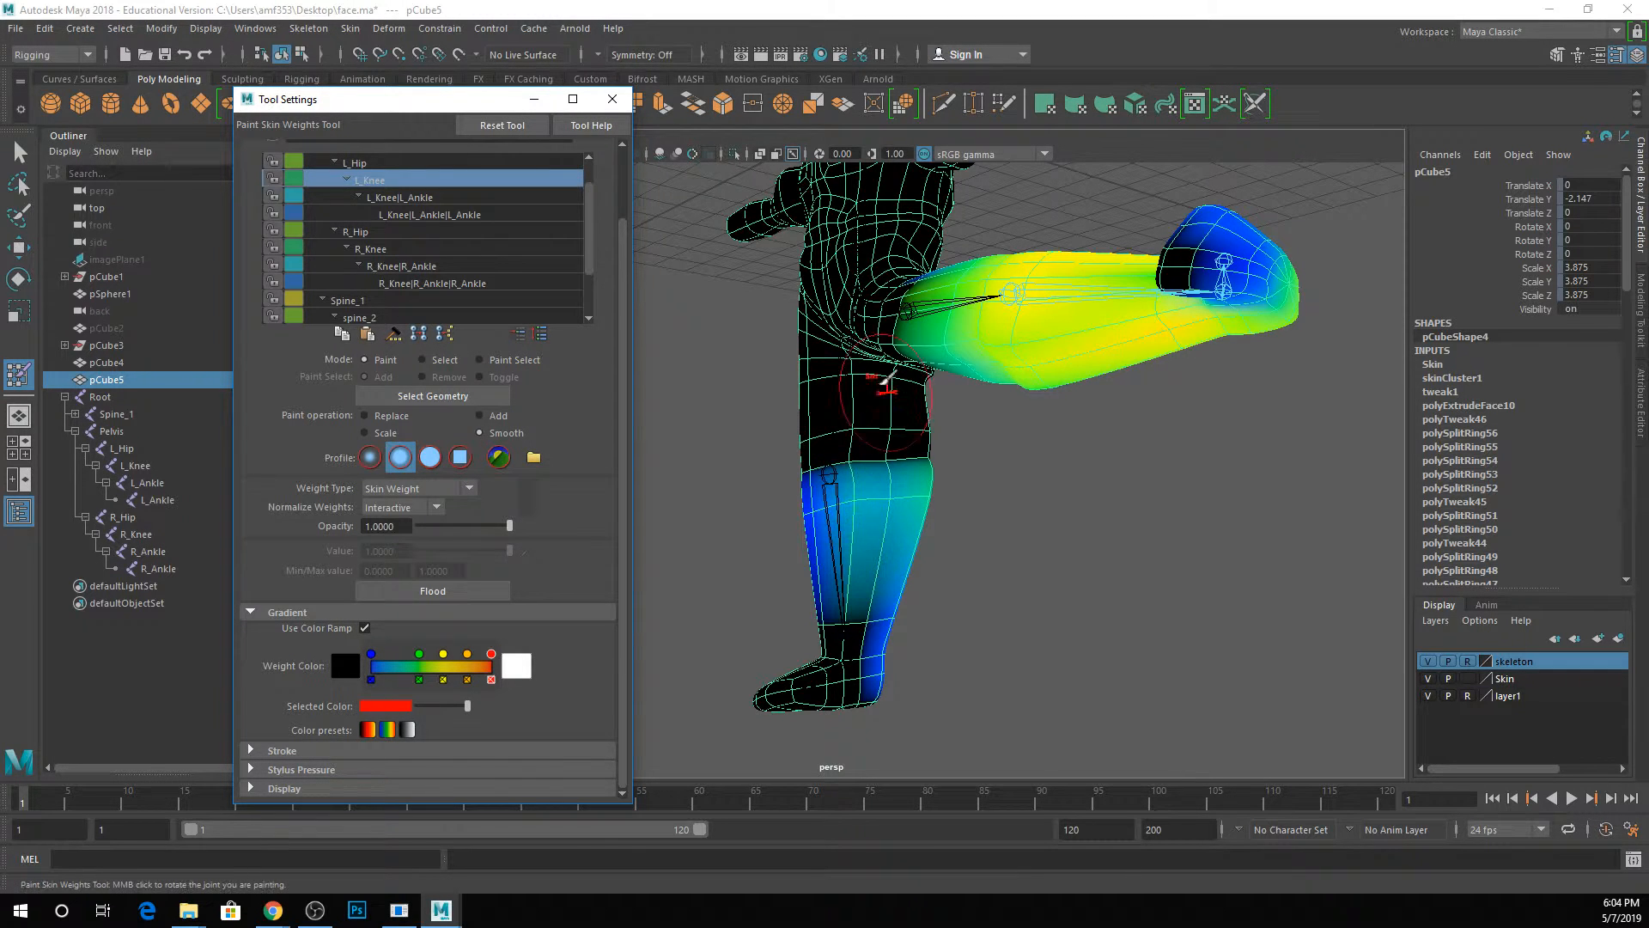
{"action": "left_click", "coordinate": [365, 415]}
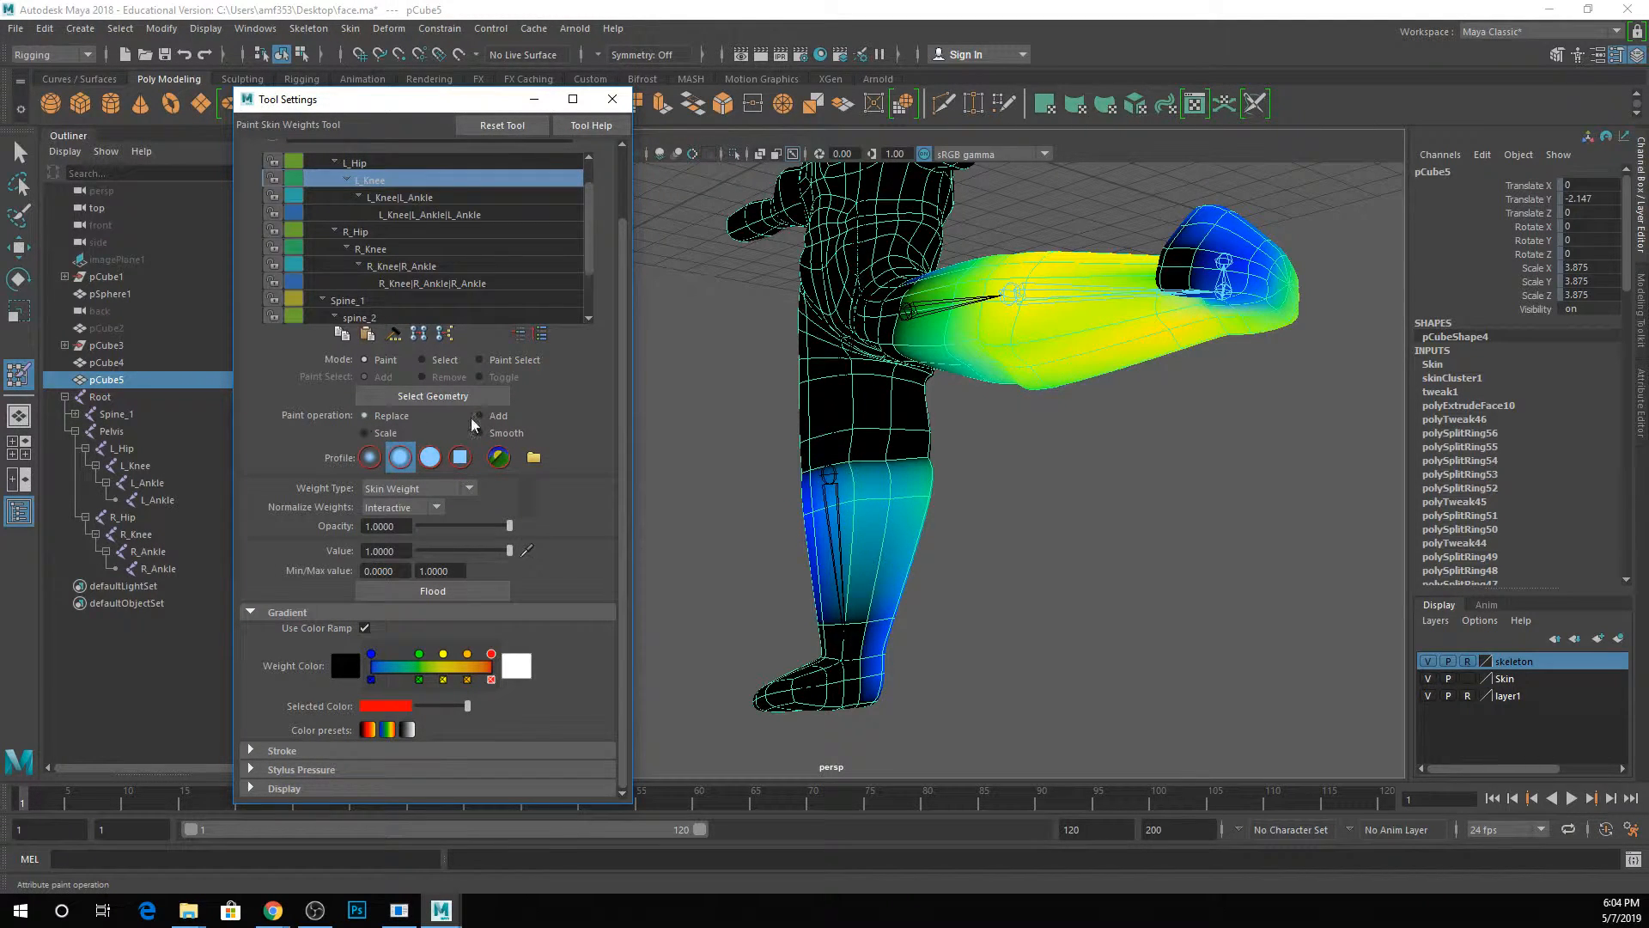
{"action": "left_click", "coordinate": [429, 462]}
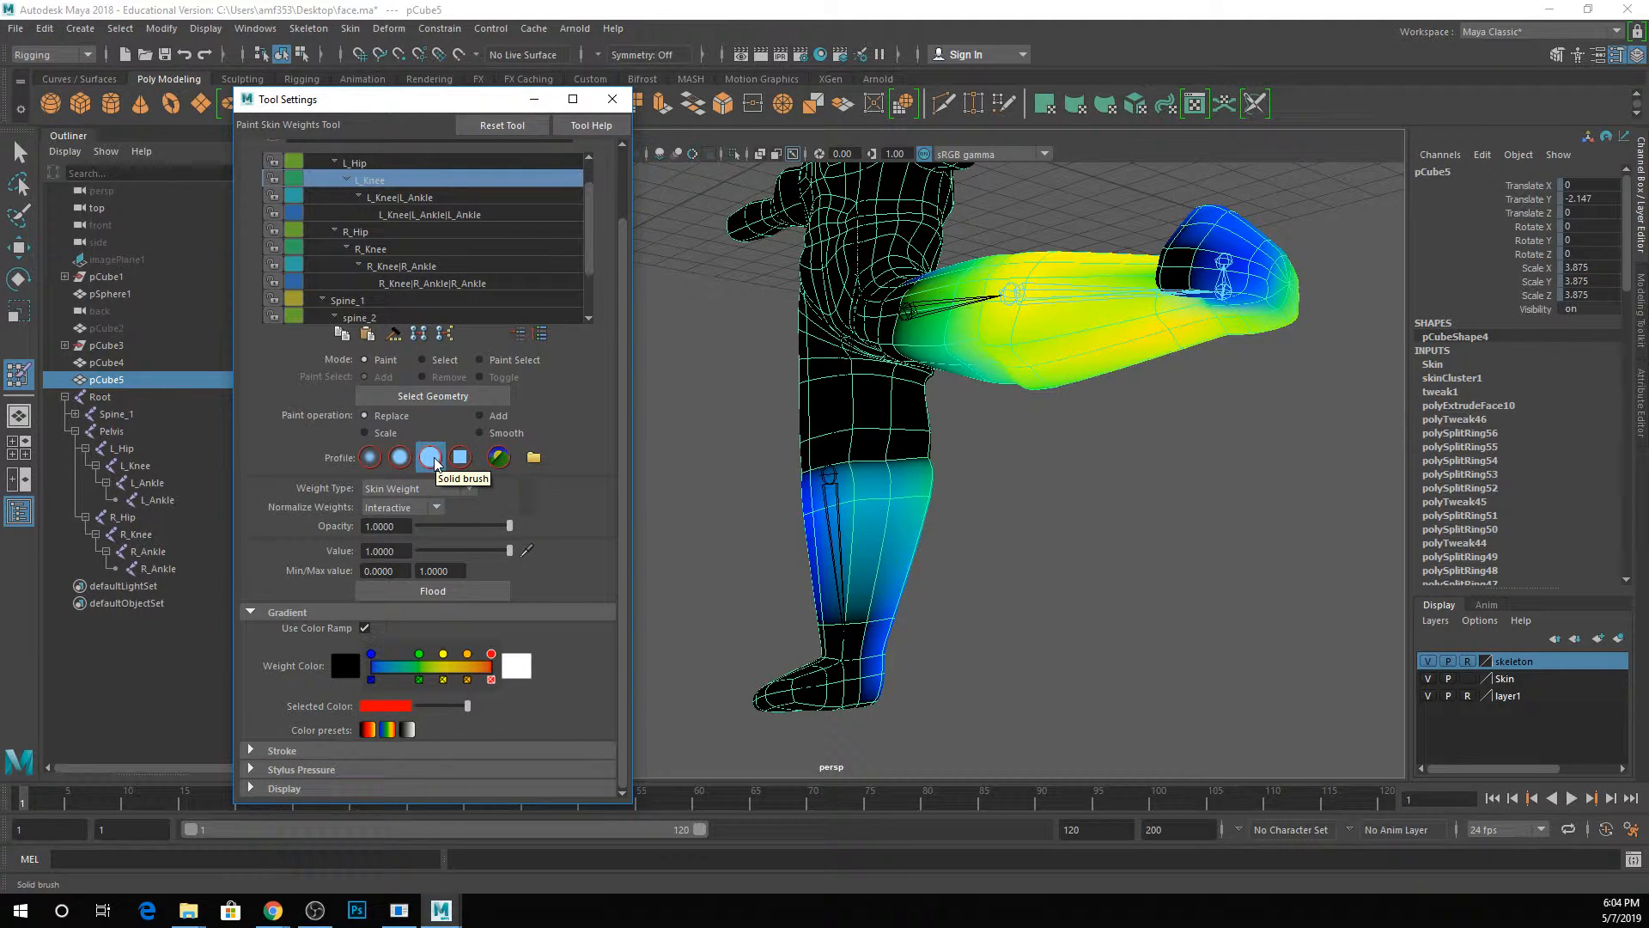
{"action": "left_click", "coordinate": [370, 458]}
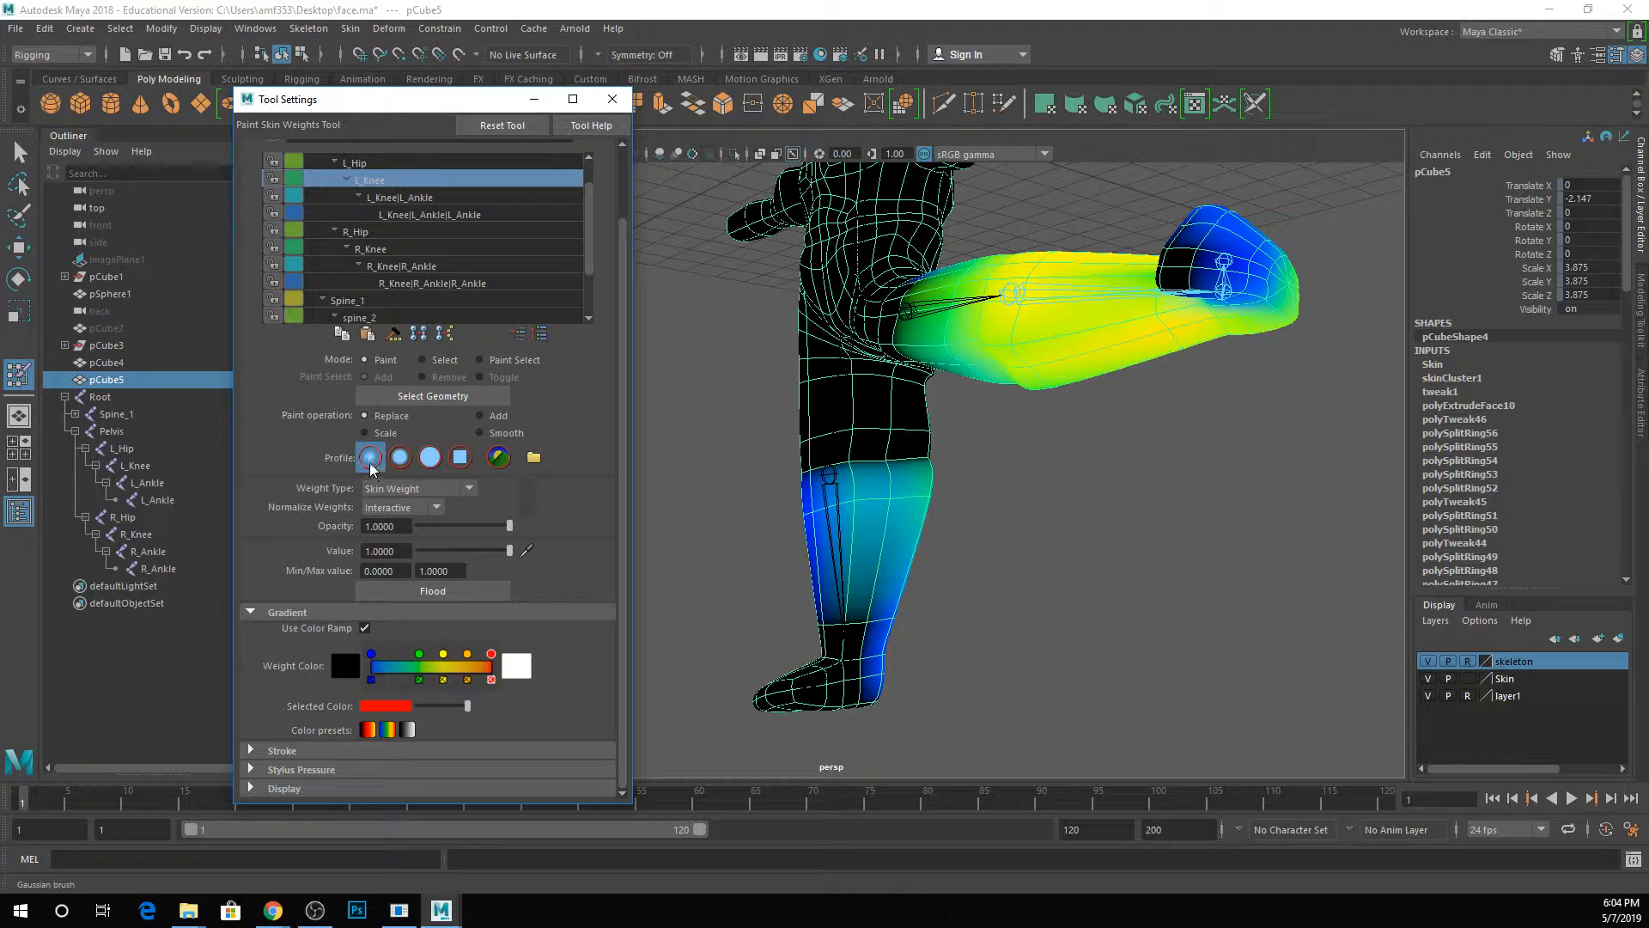
{"action": "left_click", "coordinate": [462, 461]}
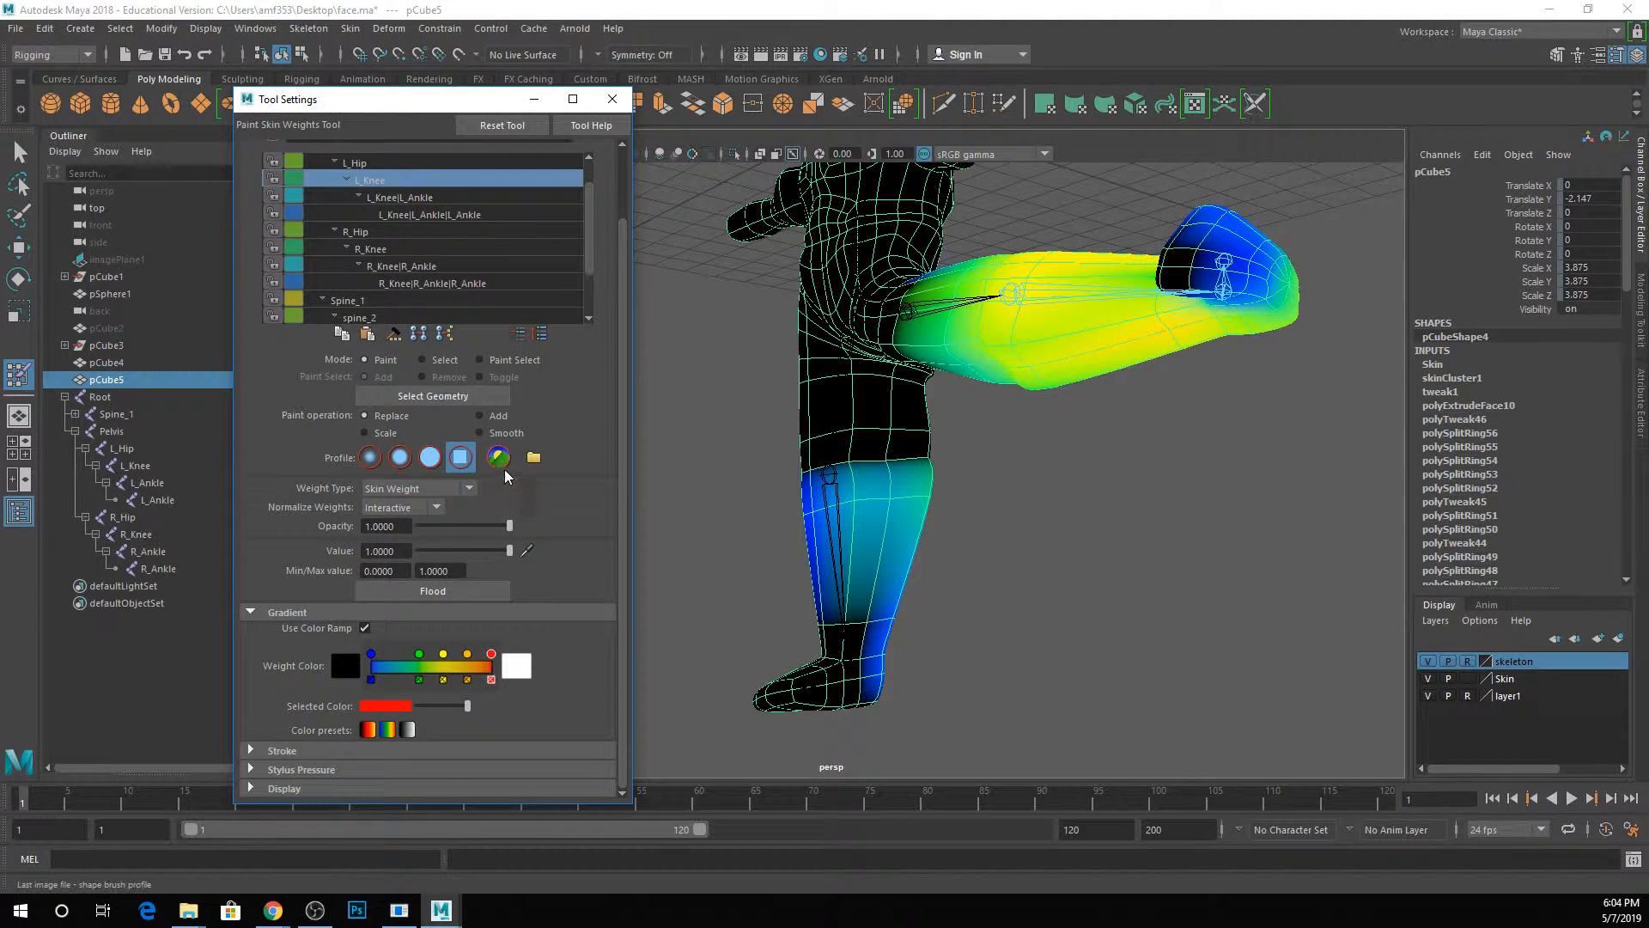
{"action": "left_click", "coordinate": [499, 459]}
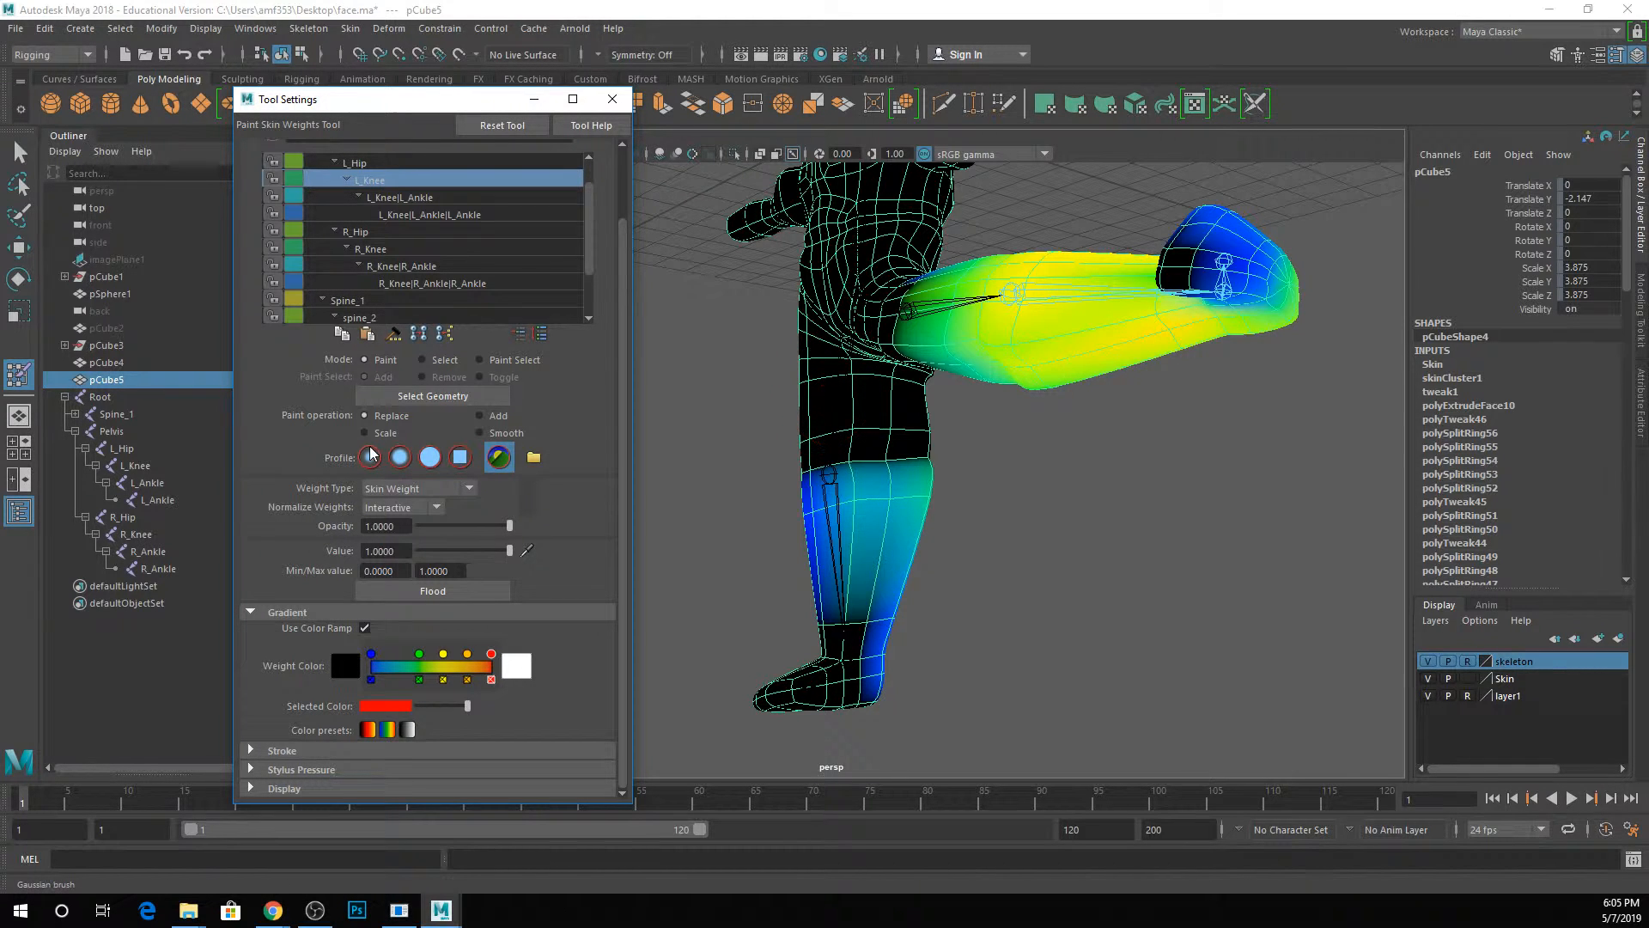
With the solid brush and Value 0, paint the L_Knee influence off the standing right leg from all sides.
{"action": "left_click", "coordinate": [427, 460]}
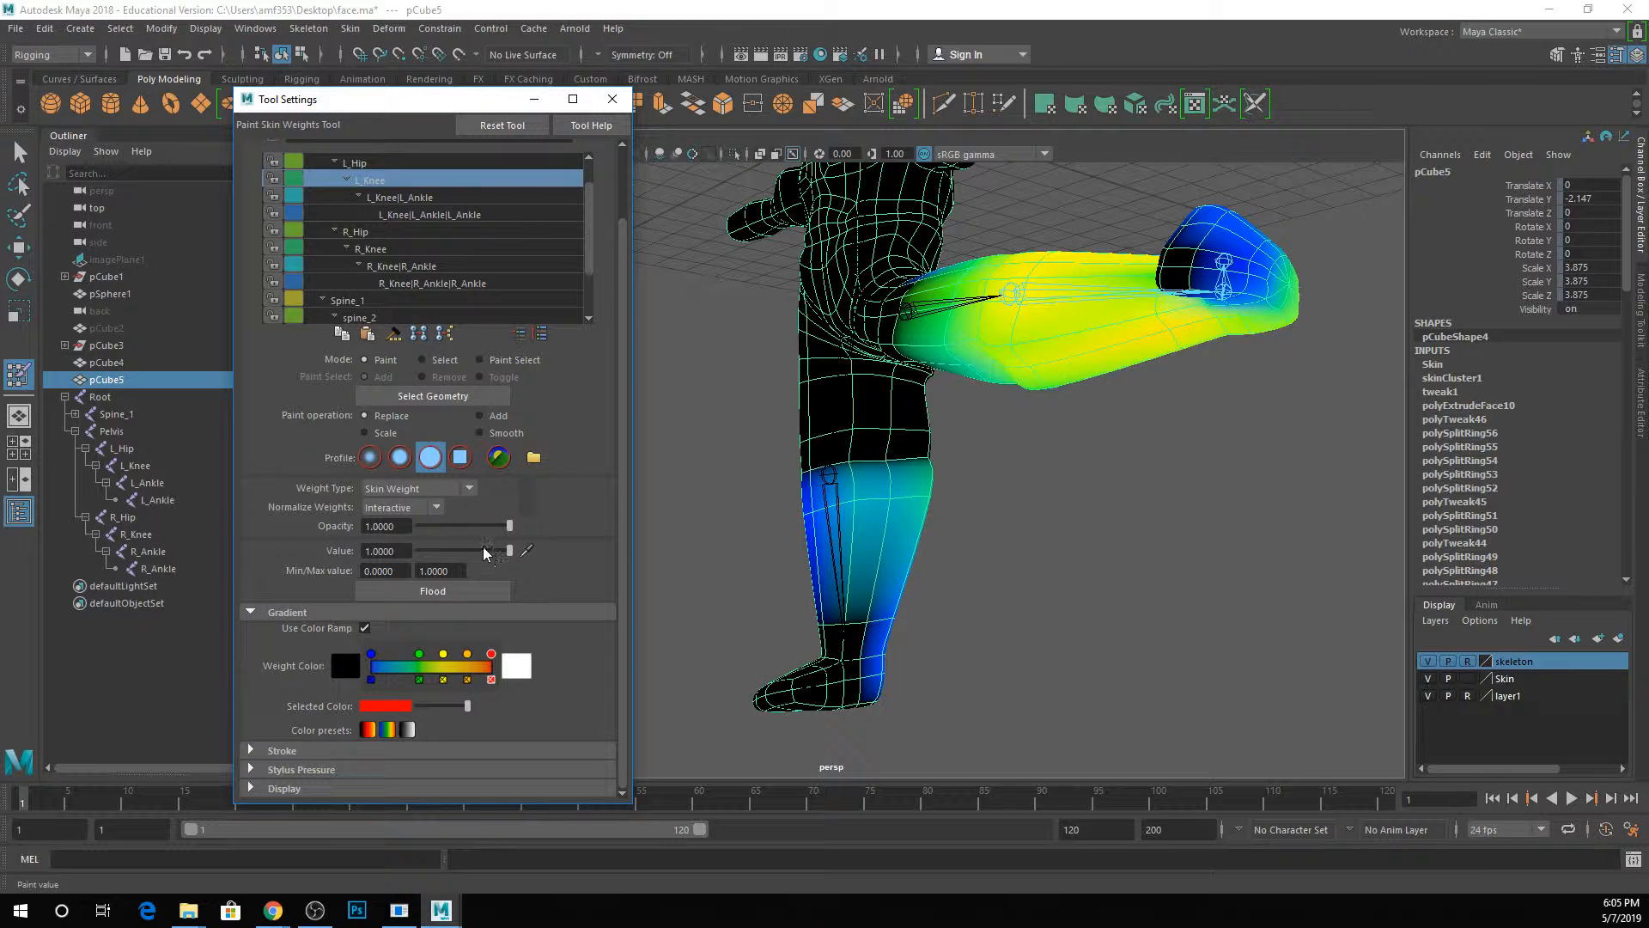
{"action": "left_click_drag", "start_coordinate": [480, 551], "coordinate": [389, 548]}
{"action": "left_click_drag", "start_coordinate": [825, 468], "coordinate": [919, 481]}
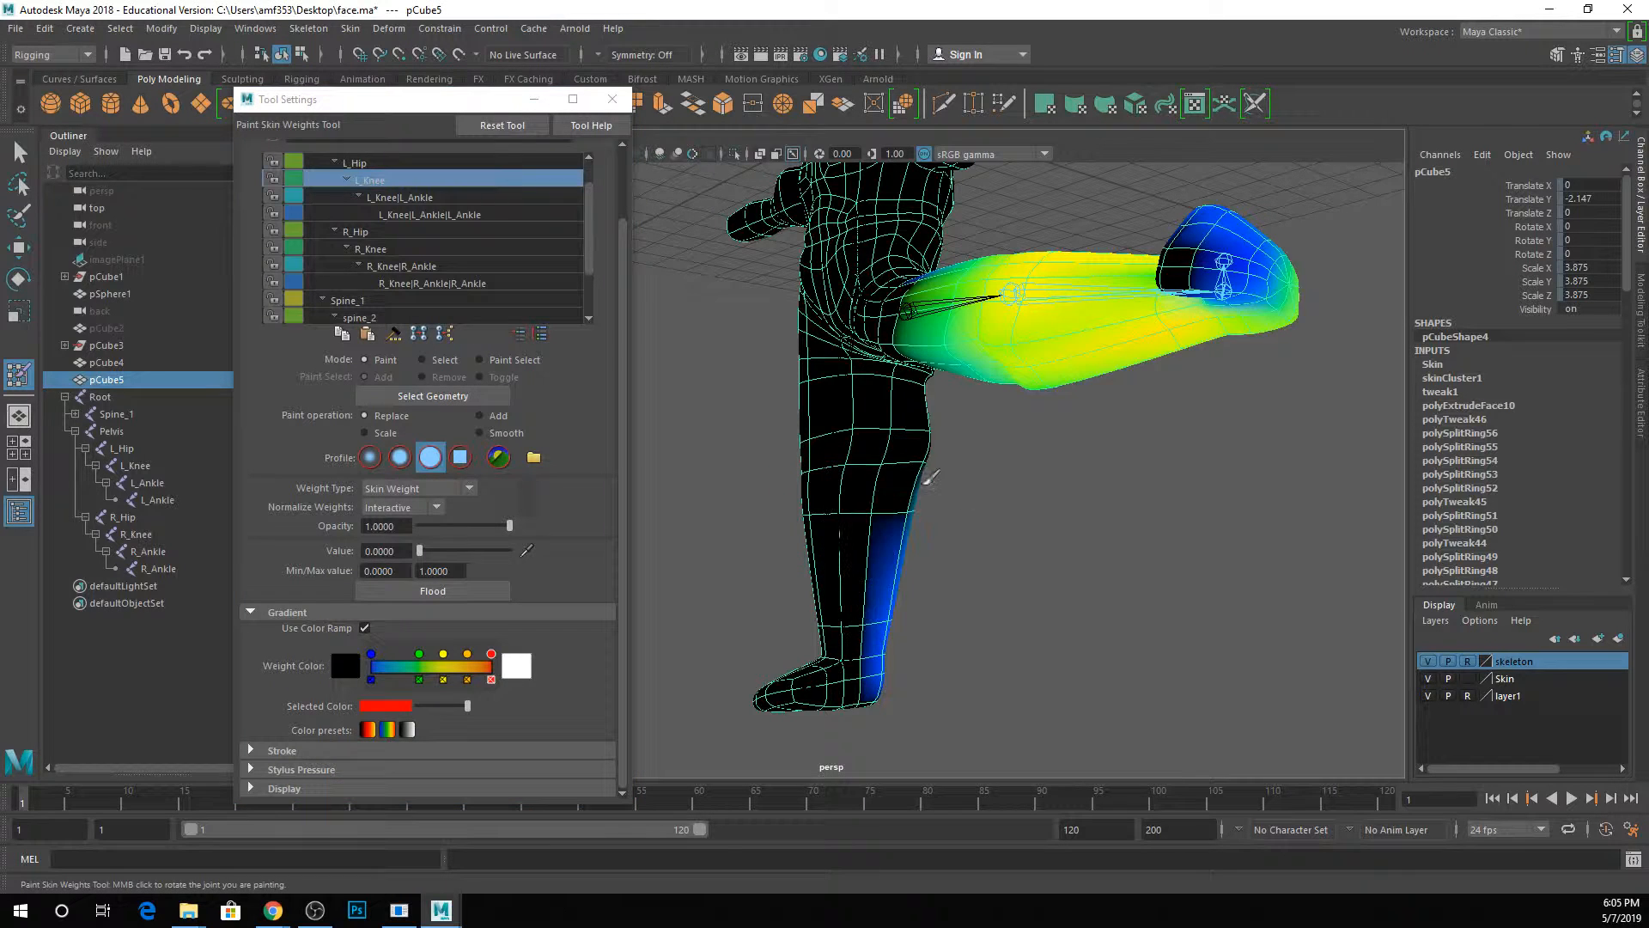
{"action": "left_click_drag", "start_coordinate": [977, 572], "coordinate": [731, 582], "text": "alt"}
{"action": "left_click_drag", "start_coordinate": [817, 479], "coordinate": [851, 678]}
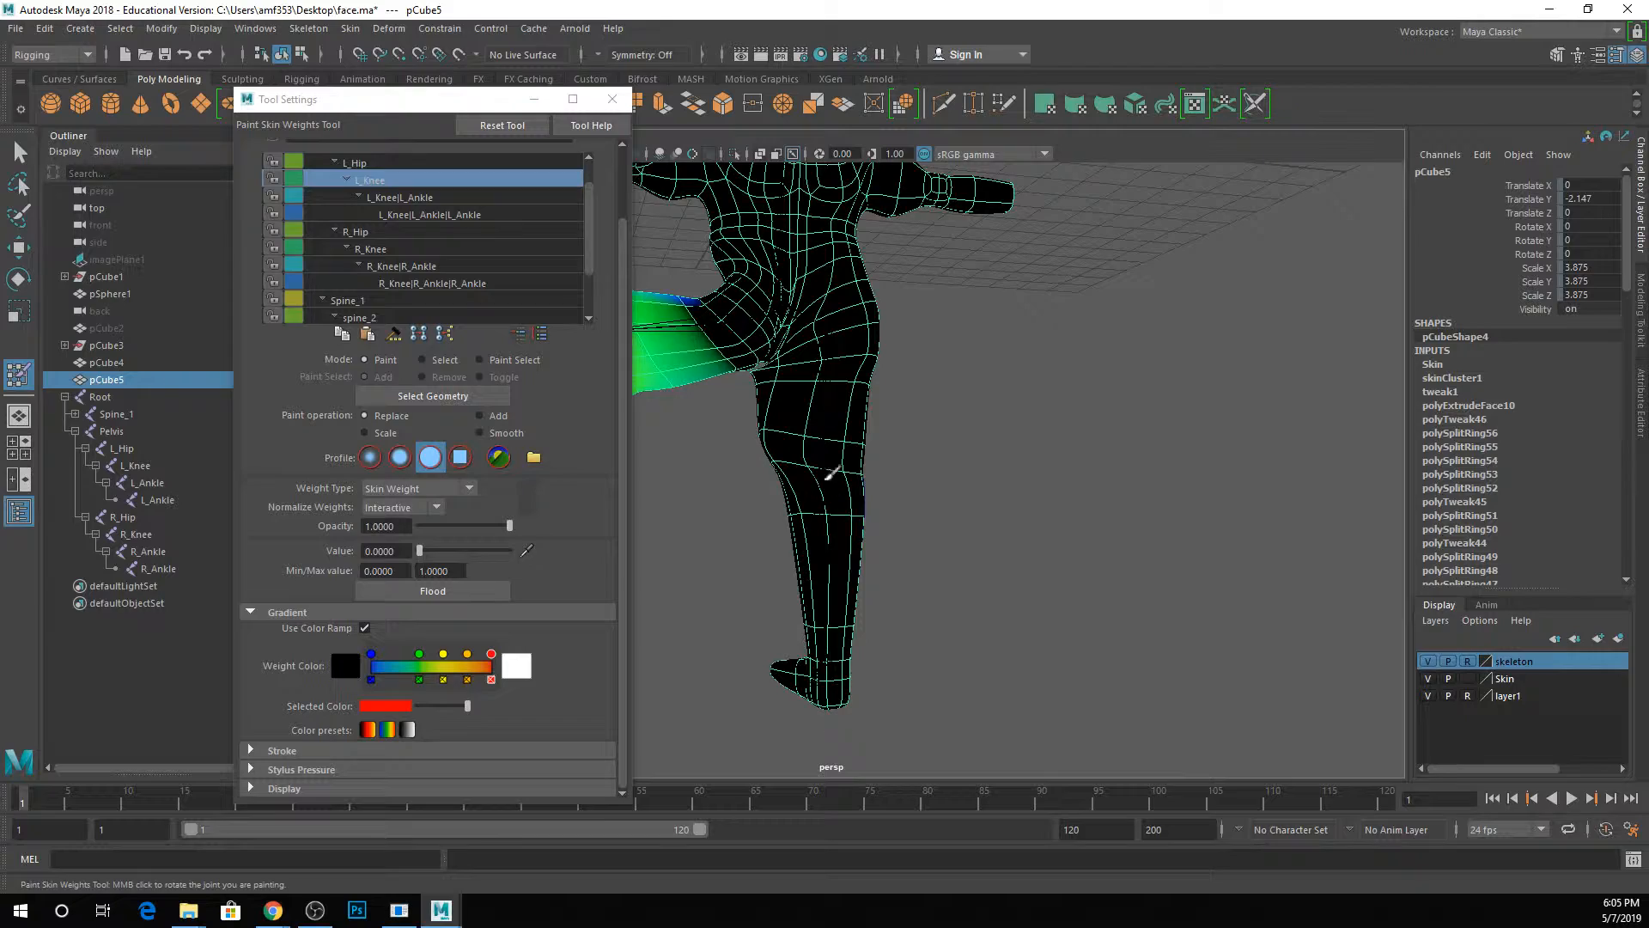
{"action": "left_click_drag", "start_coordinate": [832, 474], "coordinate": [844, 594], "text": "alt"}
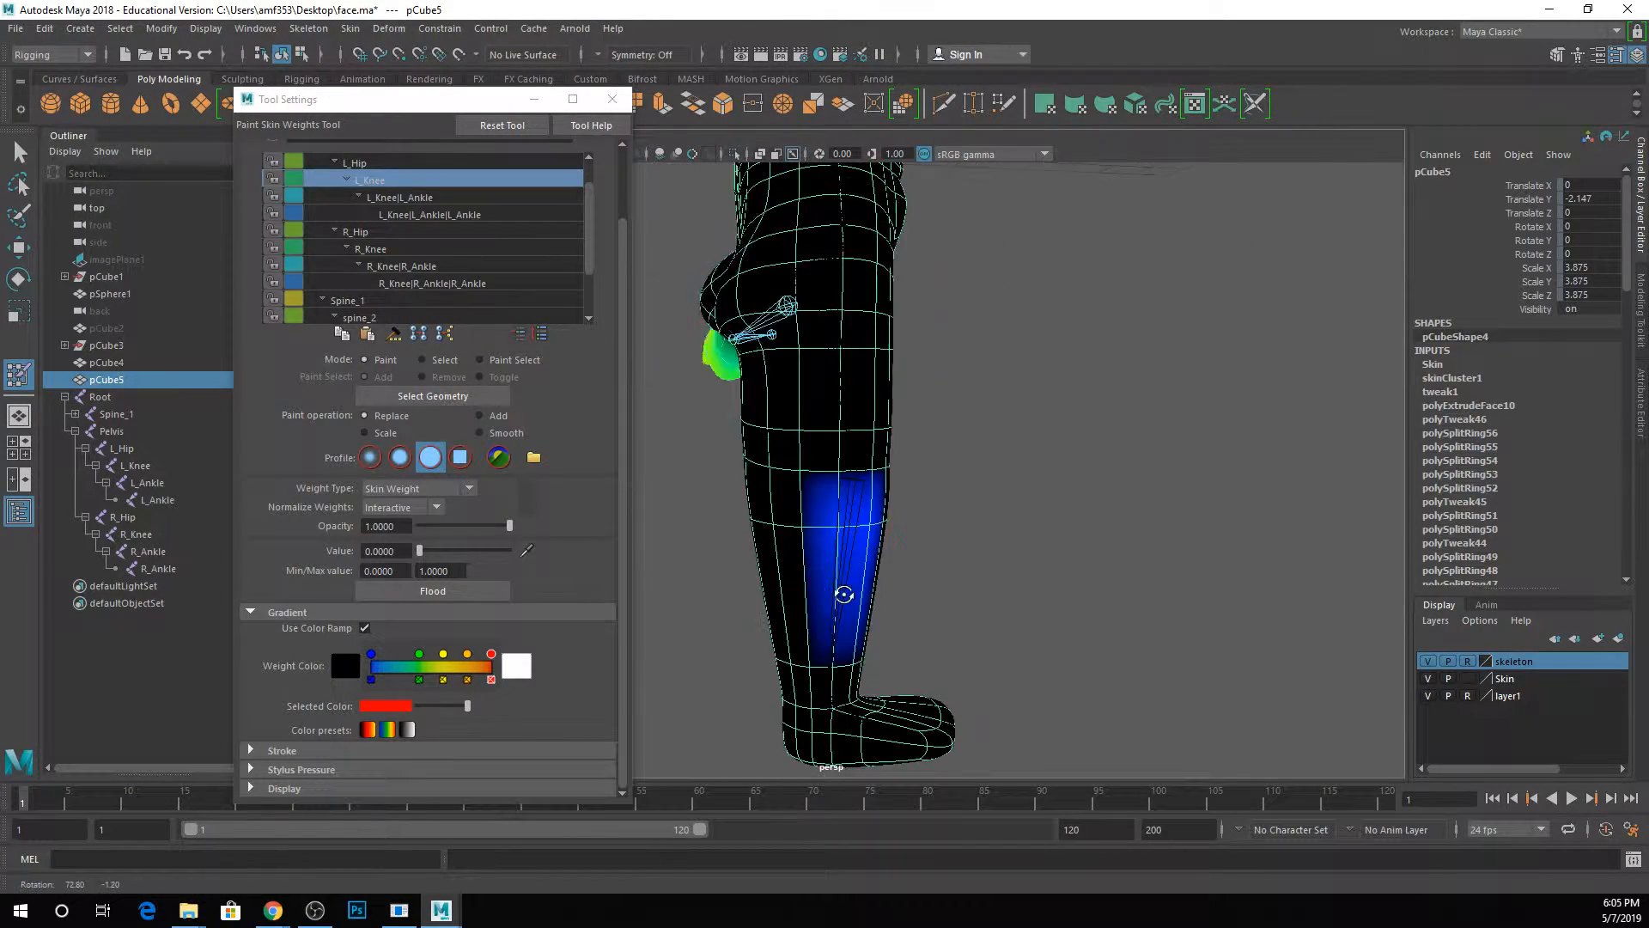
{"action": "mouse_move", "coordinate": [1009, 545]}
{"action": "left_mouse_down", "text": "alt"}
{"action": "mouse_move", "coordinate": [1073, 520]}
{"action": "mouse_move", "coordinate": [1014, 544]}
{"action": "mouse_move", "coordinate": [949, 479]}
{"action": "mouse_move", "coordinate": [987, 549]}
{"action": "left_mouse_up", "text": "alt"}
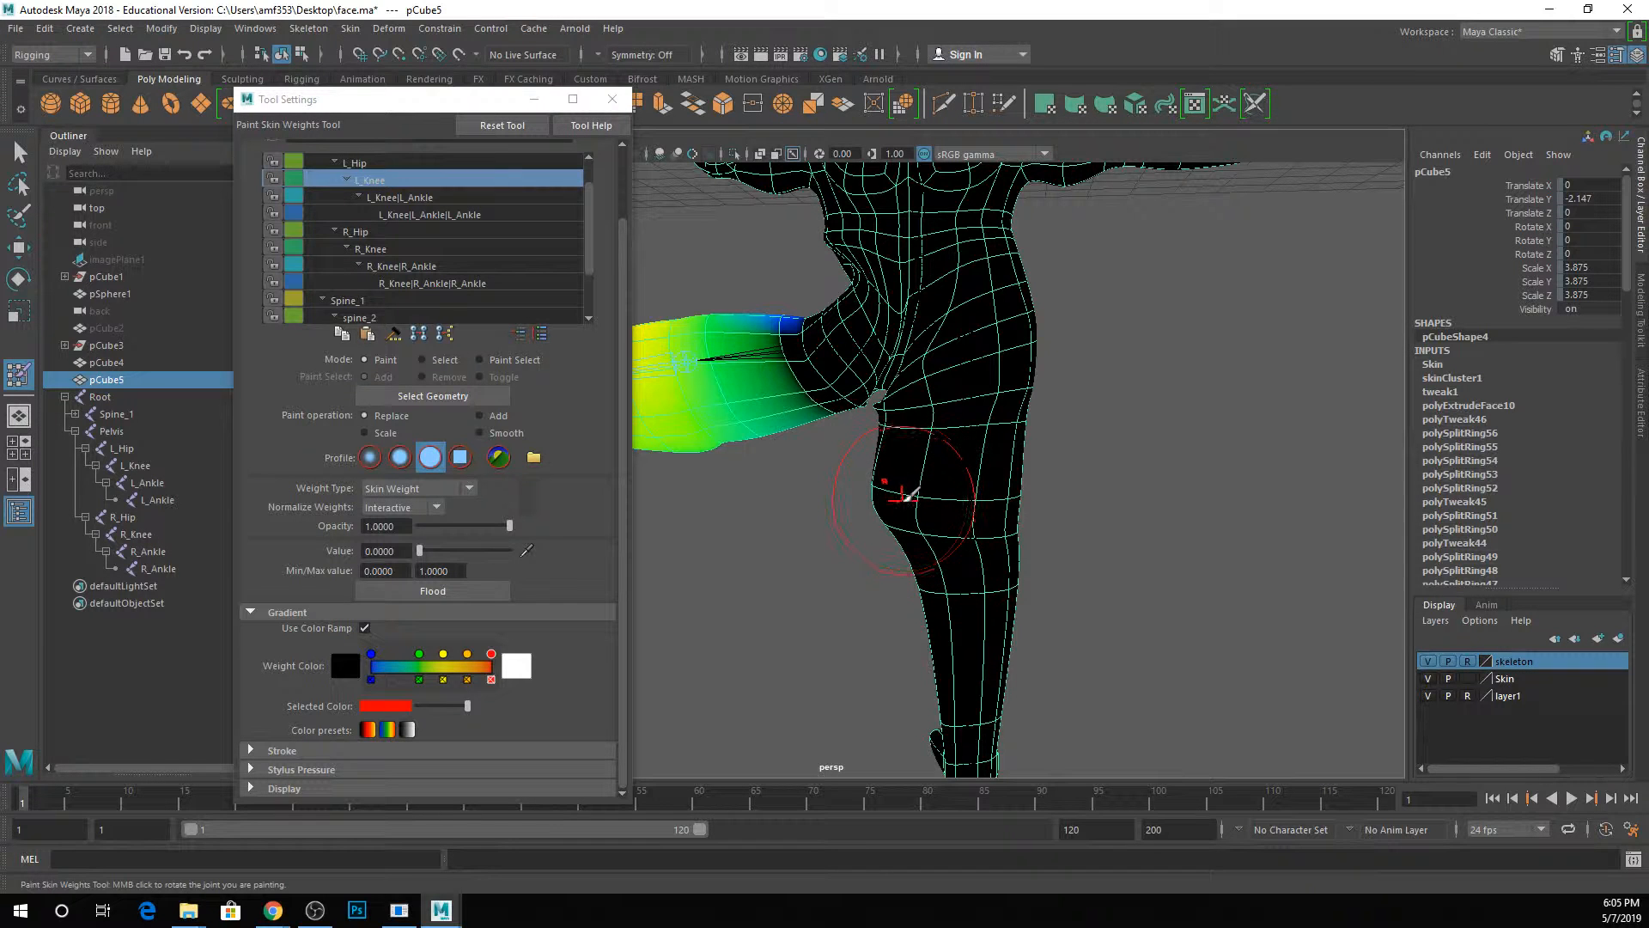
Paint the L_Hip influence off the standing right leg with the zero-value brush.
{"action": "left_click", "coordinate": [379, 164]}
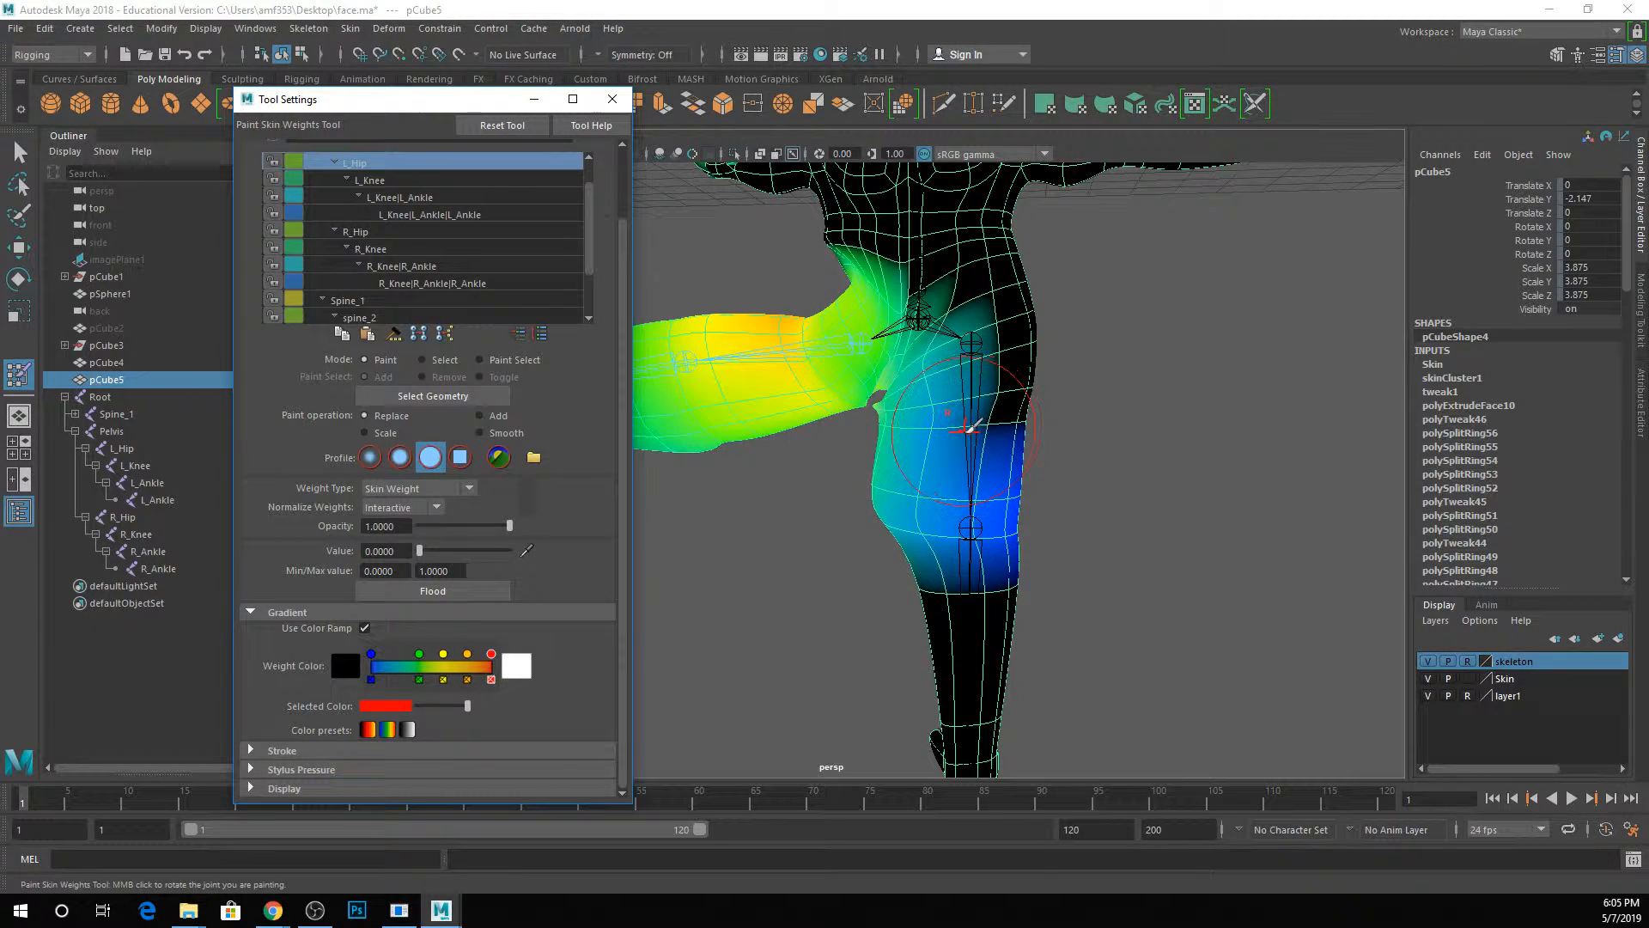
{"action": "mouse_move", "coordinate": [959, 480]}
{"action": "left_mouse_down"}
{"action": "mouse_move", "coordinate": [889, 519]}
{"action": "mouse_move", "coordinate": [1011, 476]}
{"action": "mouse_move", "coordinate": [863, 493]}
{"action": "mouse_move", "coordinate": [950, 448]}
{"action": "mouse_move", "coordinate": [1005, 382]}
{"action": "mouse_move", "coordinate": [1100, 475]}
{"action": "left_mouse_up"}
{"action": "mouse_move", "coordinate": [795, 438]}
{"action": "left_mouse_down"}
{"action": "mouse_move", "coordinate": [747, 503]}
{"action": "mouse_move", "coordinate": [760, 600]}
{"action": "mouse_move", "coordinate": [751, 590]}
{"action": "mouse_move", "coordinate": [862, 618]}
{"action": "mouse_move", "coordinate": [880, 512]}
{"action": "mouse_move", "coordinate": [799, 528]}
{"action": "mouse_move", "coordinate": [809, 505]}
{"action": "mouse_move", "coordinate": [657, 509]}
{"action": "mouse_move", "coordinate": [680, 499]}
{"action": "left_mouse_up"}
{"action": "scroll", "coordinate": [834, 427], "scroll_direction": "up", "scroll_amount": 5}
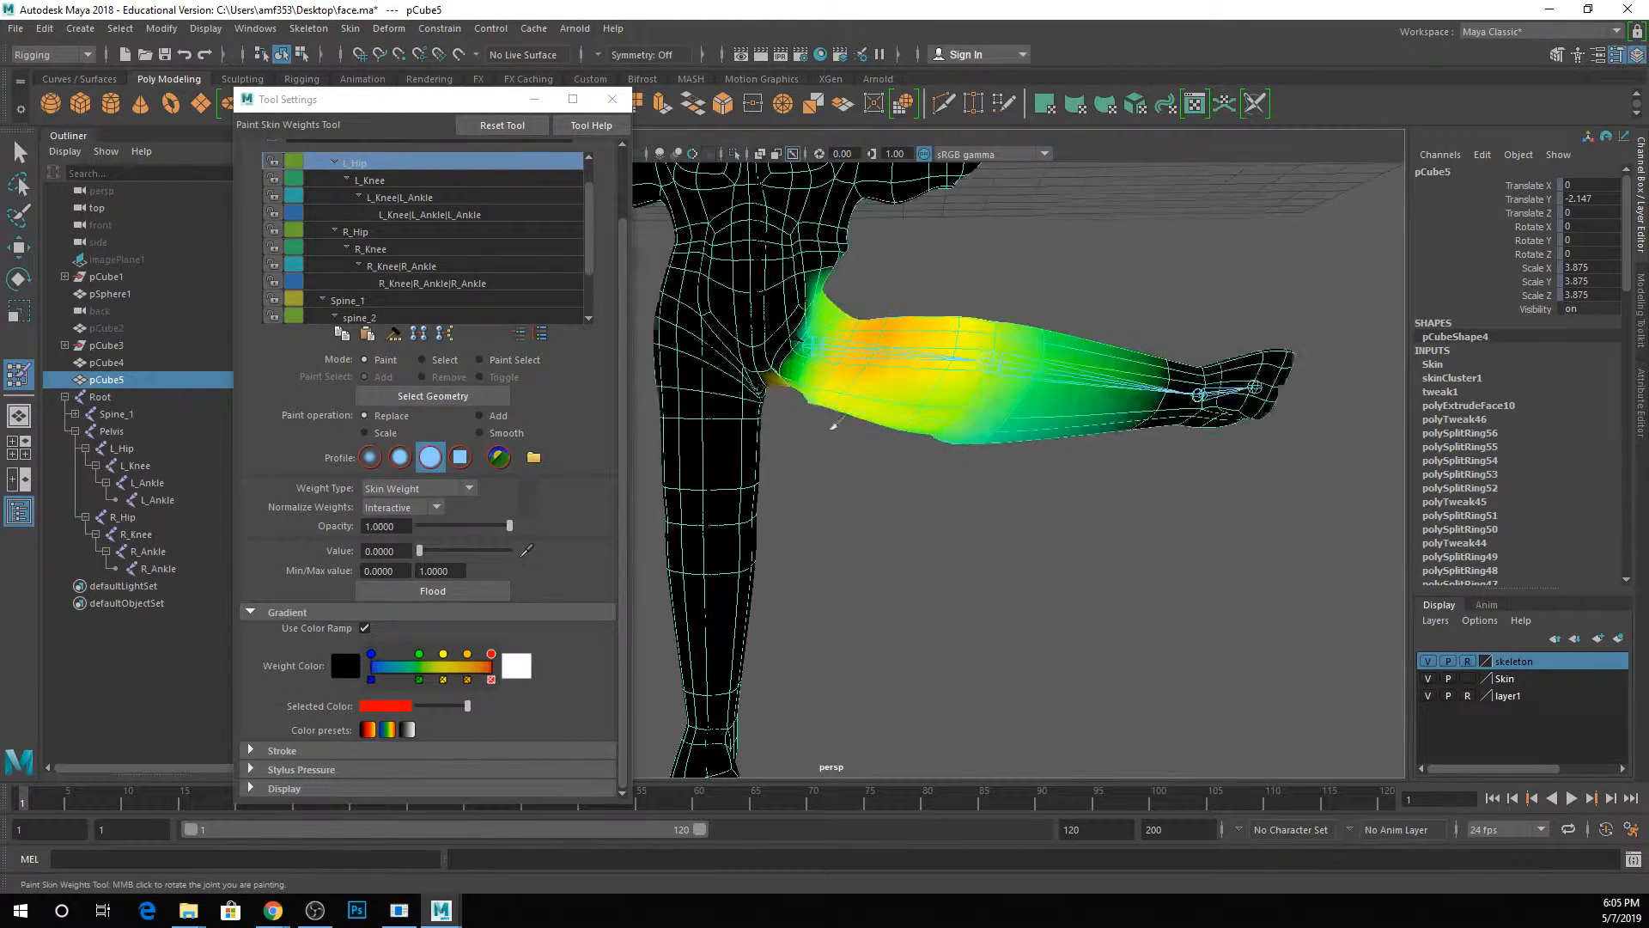
{"action": "middle_click_drag", "start_coordinate": [834, 427], "coordinate": [842, 456], "text": "alt"}
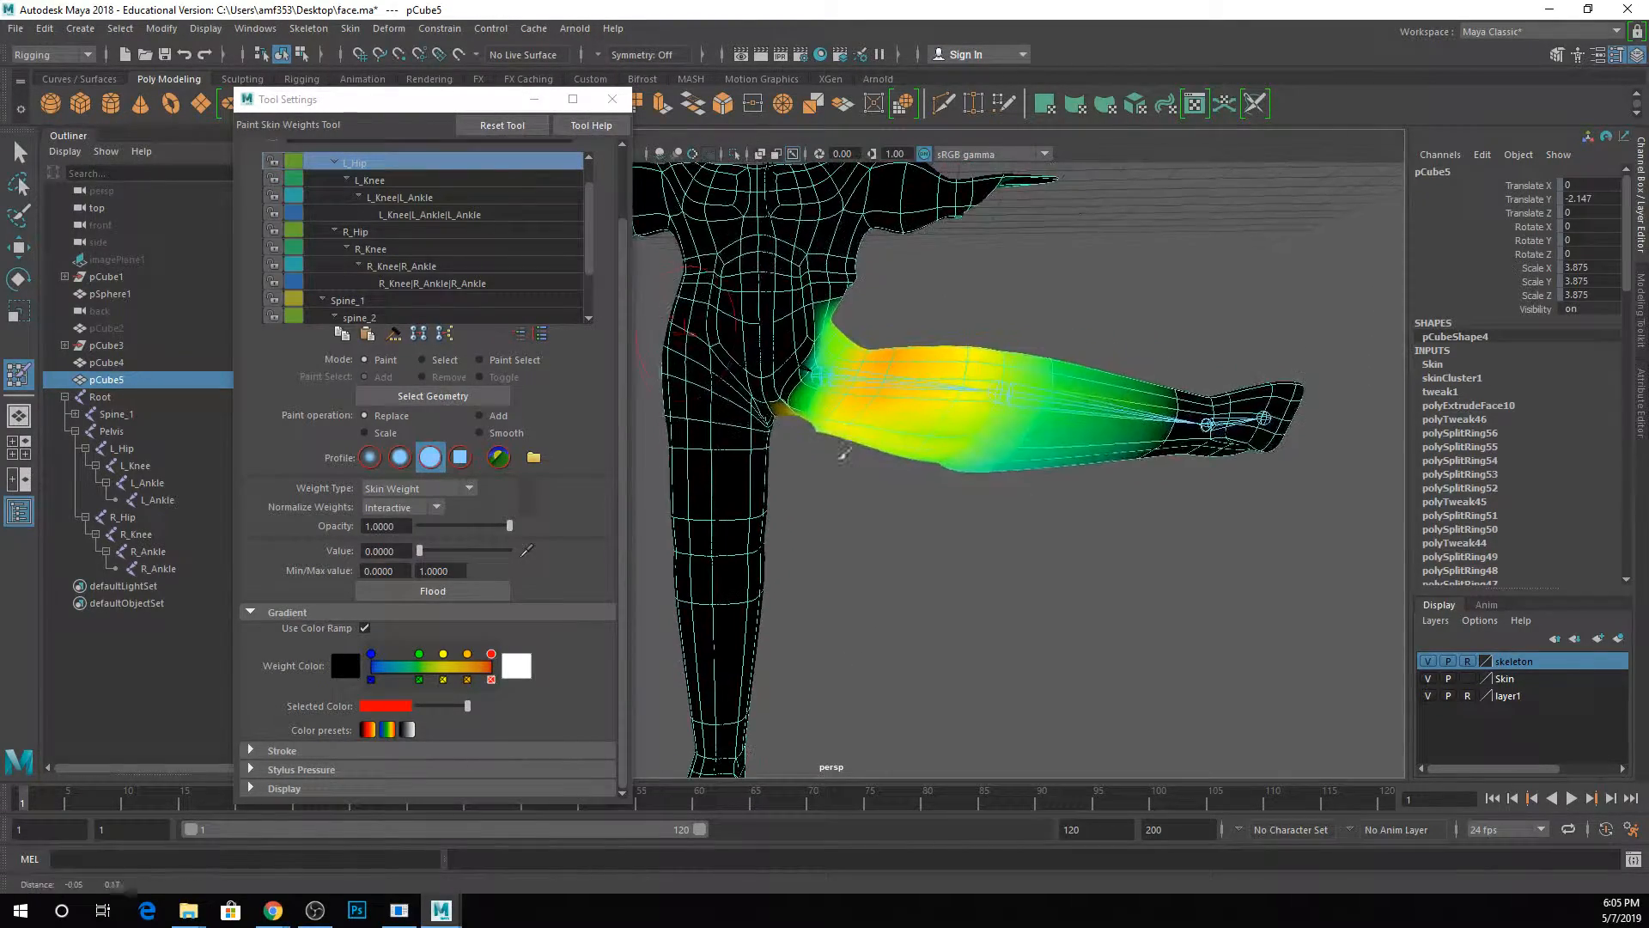
Paint the R_Hip influence off the front and back of the raised left leg with the zero-value brush.
{"action": "left_click", "coordinate": [375, 233]}
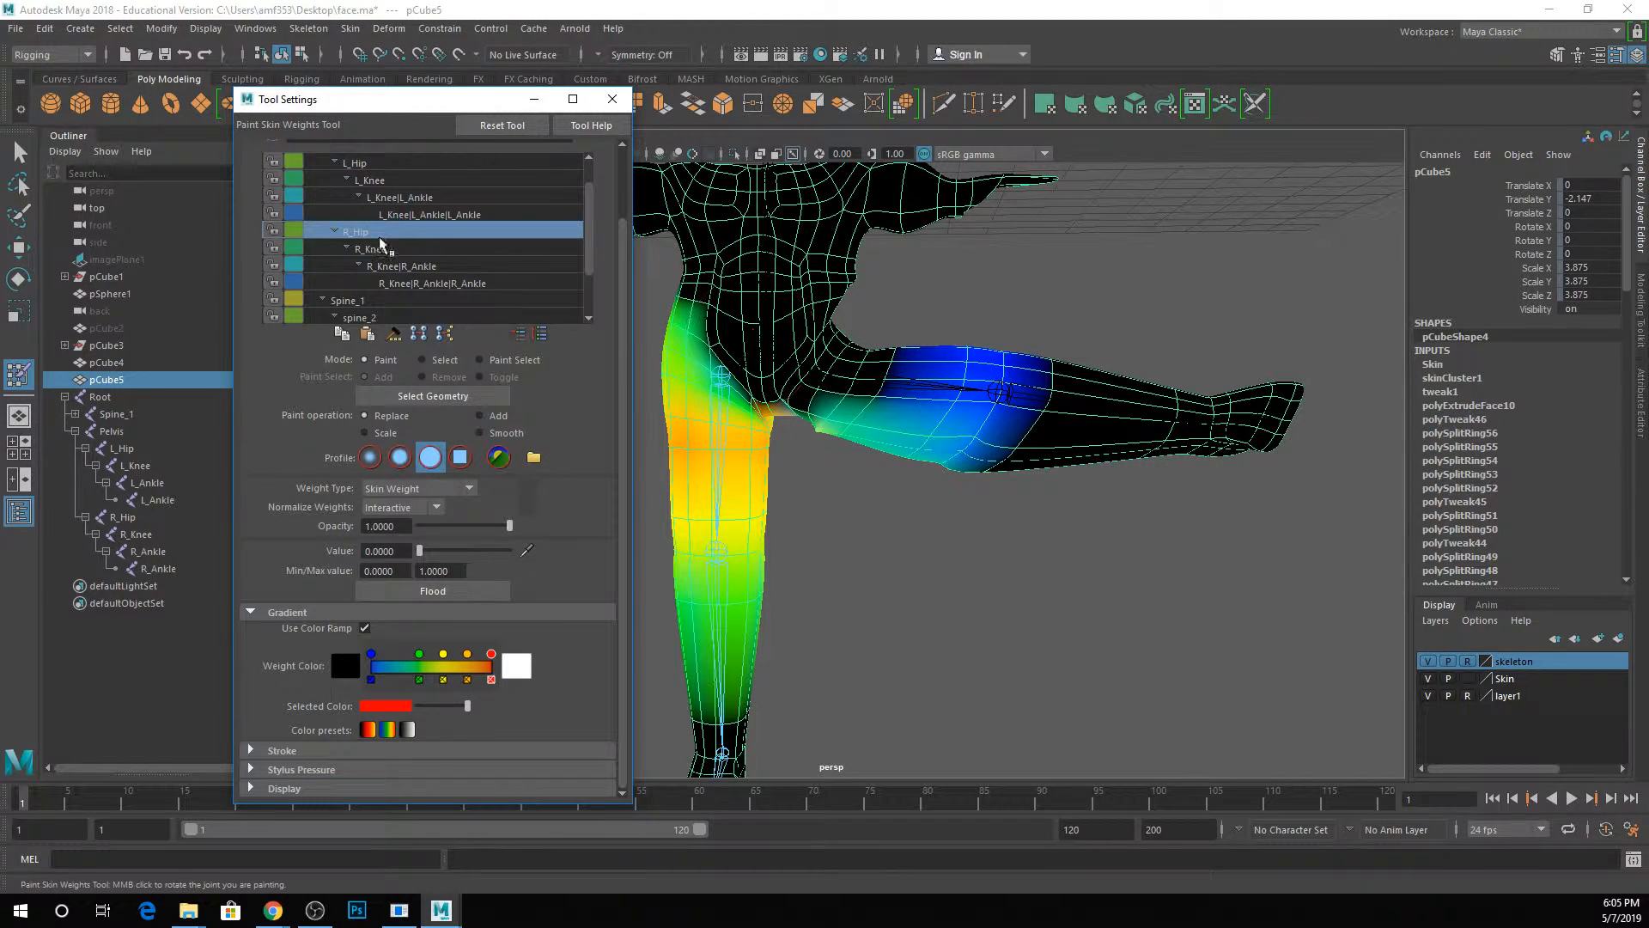
{"action": "mouse_move", "coordinate": [971, 442]}
{"action": "left_mouse_down", "text": "alt"}
{"action": "mouse_move", "coordinate": [870, 397]}
{"action": "mouse_move", "coordinate": [859, 464]}
{"action": "mouse_move", "coordinate": [808, 430]}
{"action": "mouse_move", "coordinate": [839, 431]}
{"action": "mouse_move", "coordinate": [950, 519]}
{"action": "mouse_move", "coordinate": [902, 515]}
{"action": "left_mouse_up", "text": "alt"}
{"action": "left_click_drag", "start_coordinate": [902, 515], "coordinate": [1289, 497], "text": "alt"}
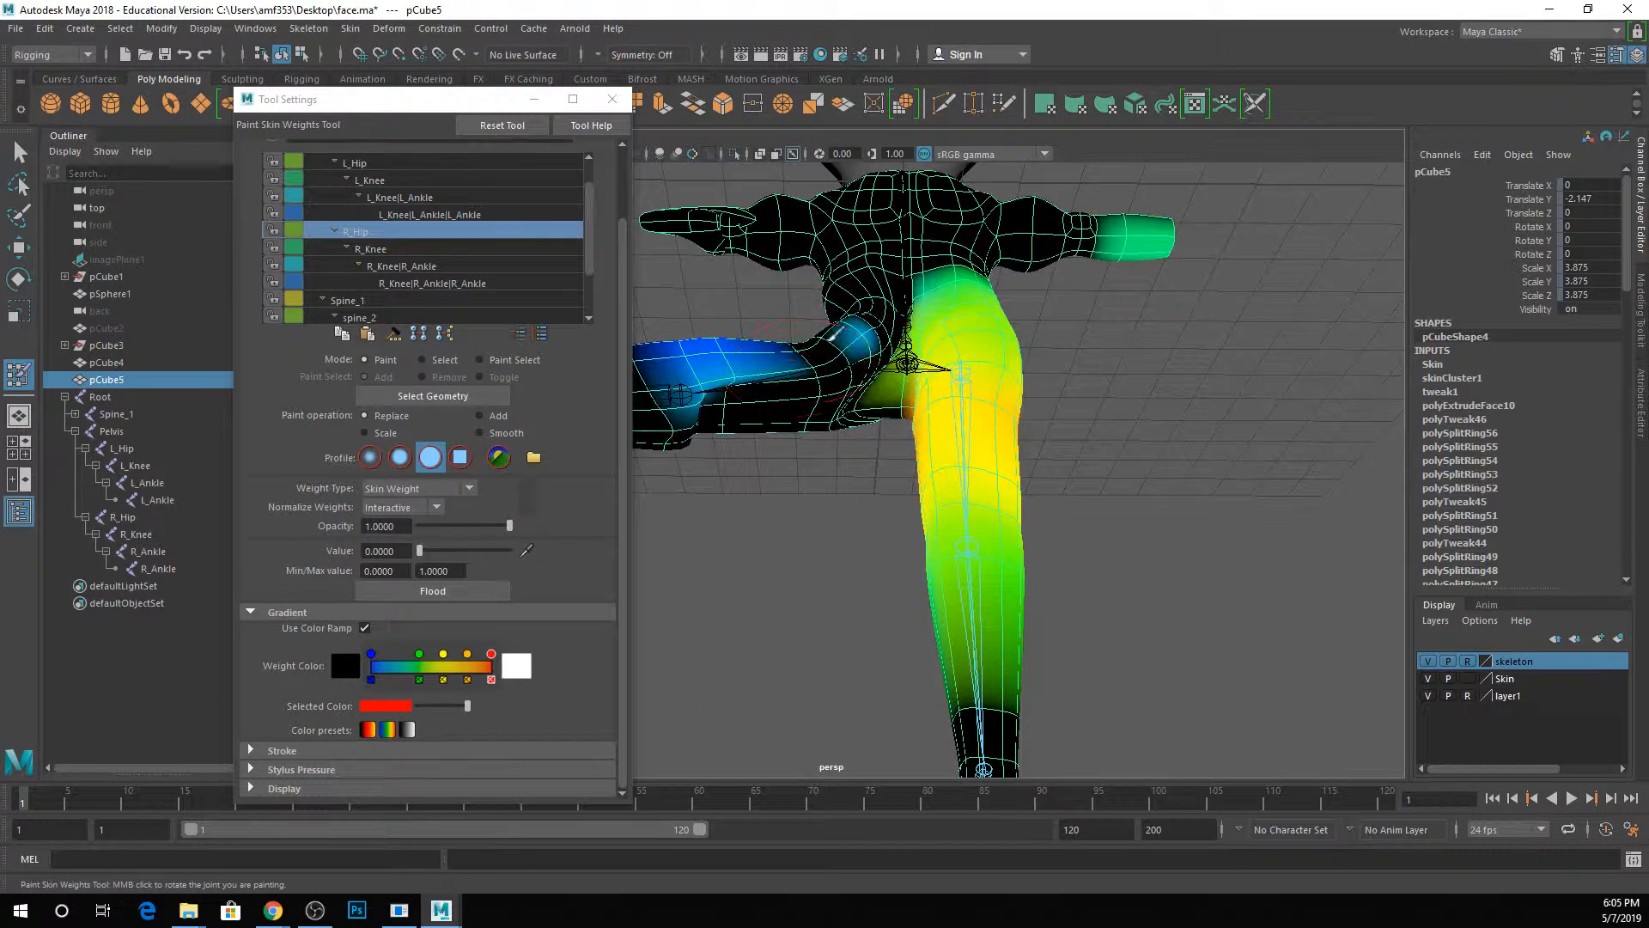
{"action": "mouse_move", "coordinate": [829, 342]}
{"action": "left_mouse_down"}
{"action": "mouse_move", "coordinate": [743, 355]}
{"action": "mouse_move", "coordinate": [711, 456]}
{"action": "left_mouse_up"}
Paint the R_Knee influence off the raised left leg, leaving it only on the right leg.
{"action": "left_click", "coordinate": [385, 250]}
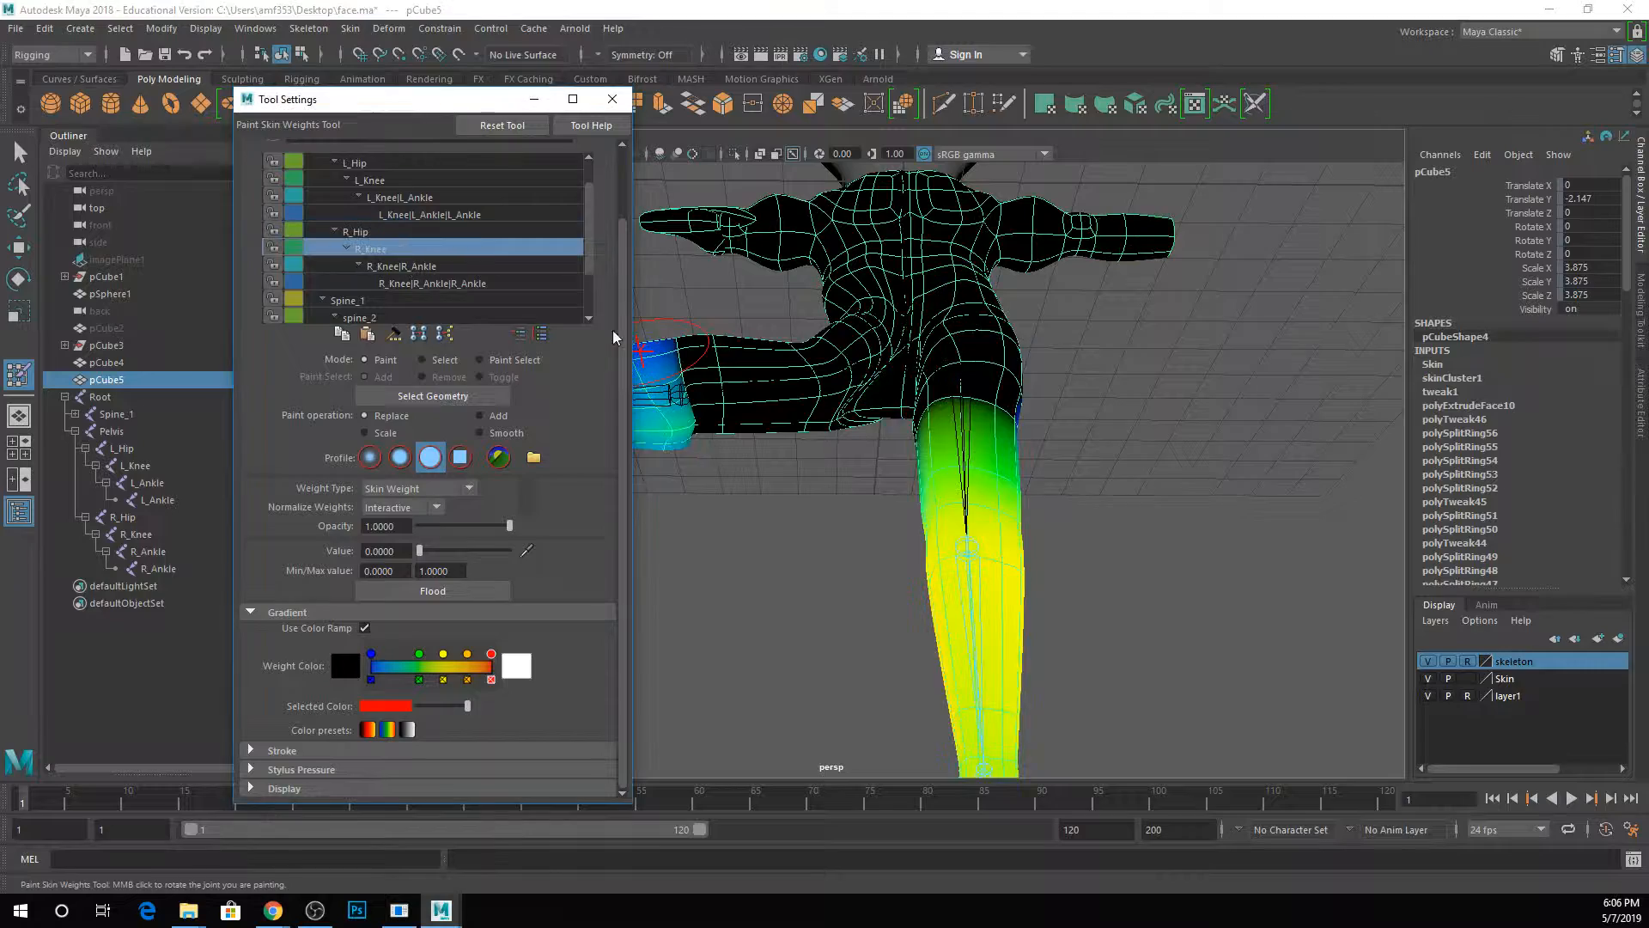
{"action": "middle_click_drag", "start_coordinate": [780, 429], "coordinate": [1002, 379], "text": "alt"}
{"action": "left_click_drag", "start_coordinate": [904, 305], "coordinate": [892, 405]}
{"action": "mouse_move", "coordinate": [870, 307]}
{"action": "left_mouse_down"}
{"action": "mouse_move", "coordinate": [902, 350]}
{"action": "mouse_move", "coordinate": [694, 356]}
{"action": "mouse_move", "coordinate": [902, 379]}
{"action": "mouse_move", "coordinate": [1201, 471]}
{"action": "left_mouse_up"}
{"action": "mouse_move", "coordinate": [914, 409]}
{"action": "left_mouse_down"}
{"action": "mouse_move", "coordinate": [877, 297]}
{"action": "mouse_move", "coordinate": [854, 409]}
{"action": "mouse_move", "coordinate": [821, 409]}
{"action": "mouse_move", "coordinate": [1134, 457]}
{"action": "mouse_move", "coordinate": [1042, 523]}
{"action": "left_mouse_up"}
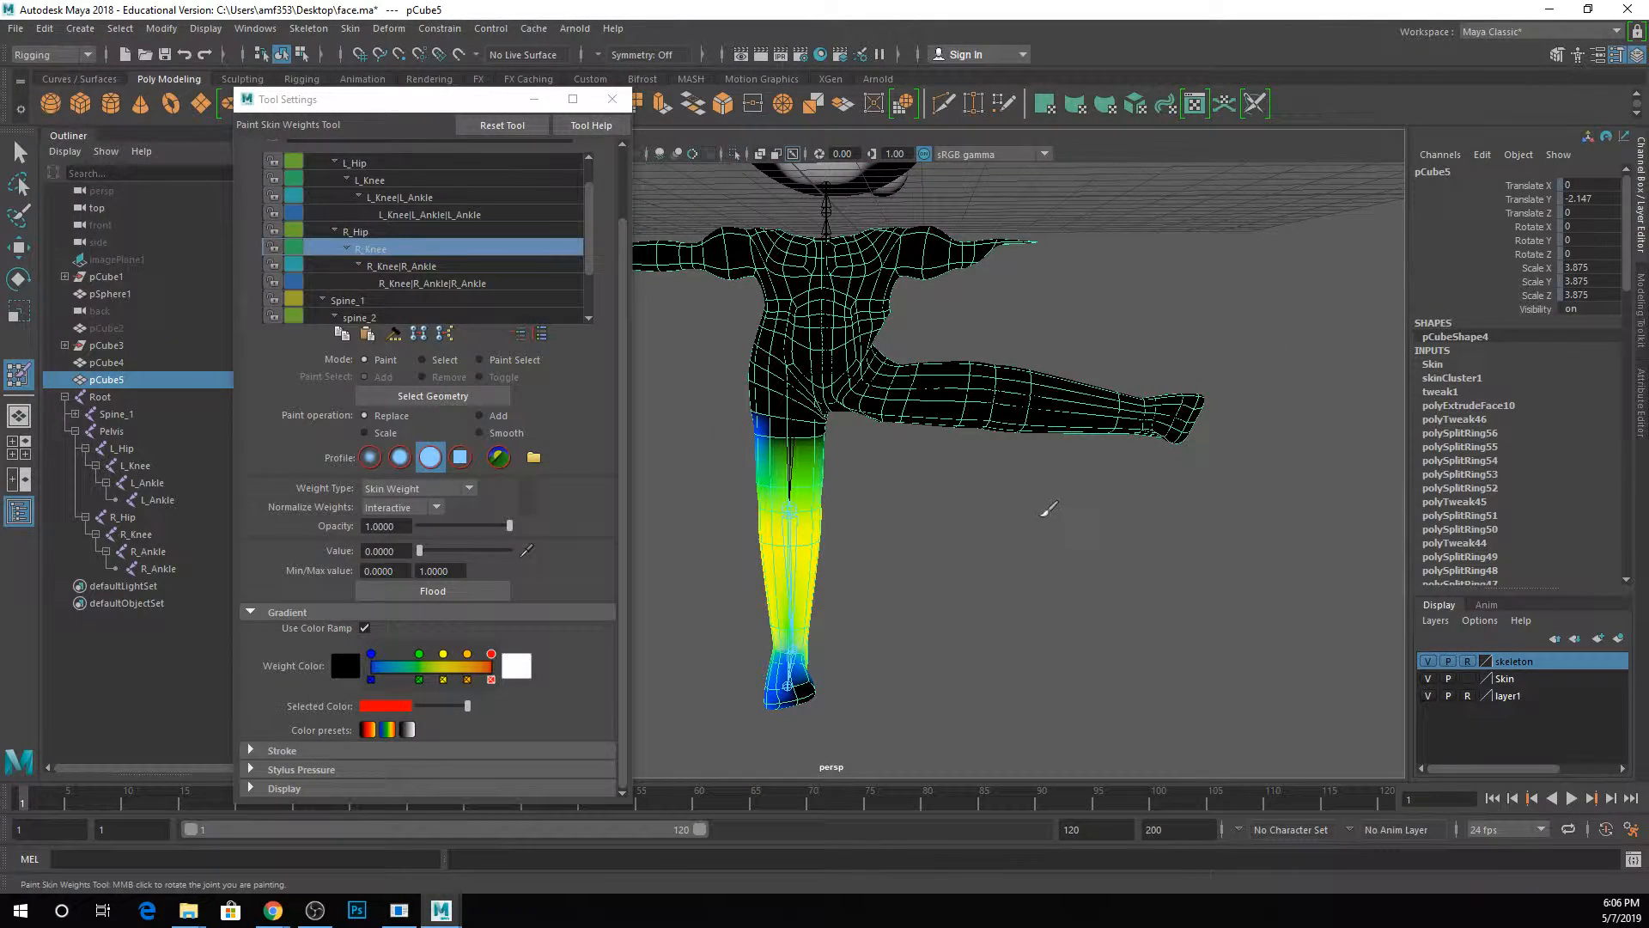
{"action": "left_click_drag", "start_coordinate": [988, 381], "coordinate": [950, 356], "text": "alt"}
Recheck the L_Knee and L_Hip influences, then exit weight painting with the mesh deselected and save the scene.
{"action": "left_click", "coordinate": [382, 180]}
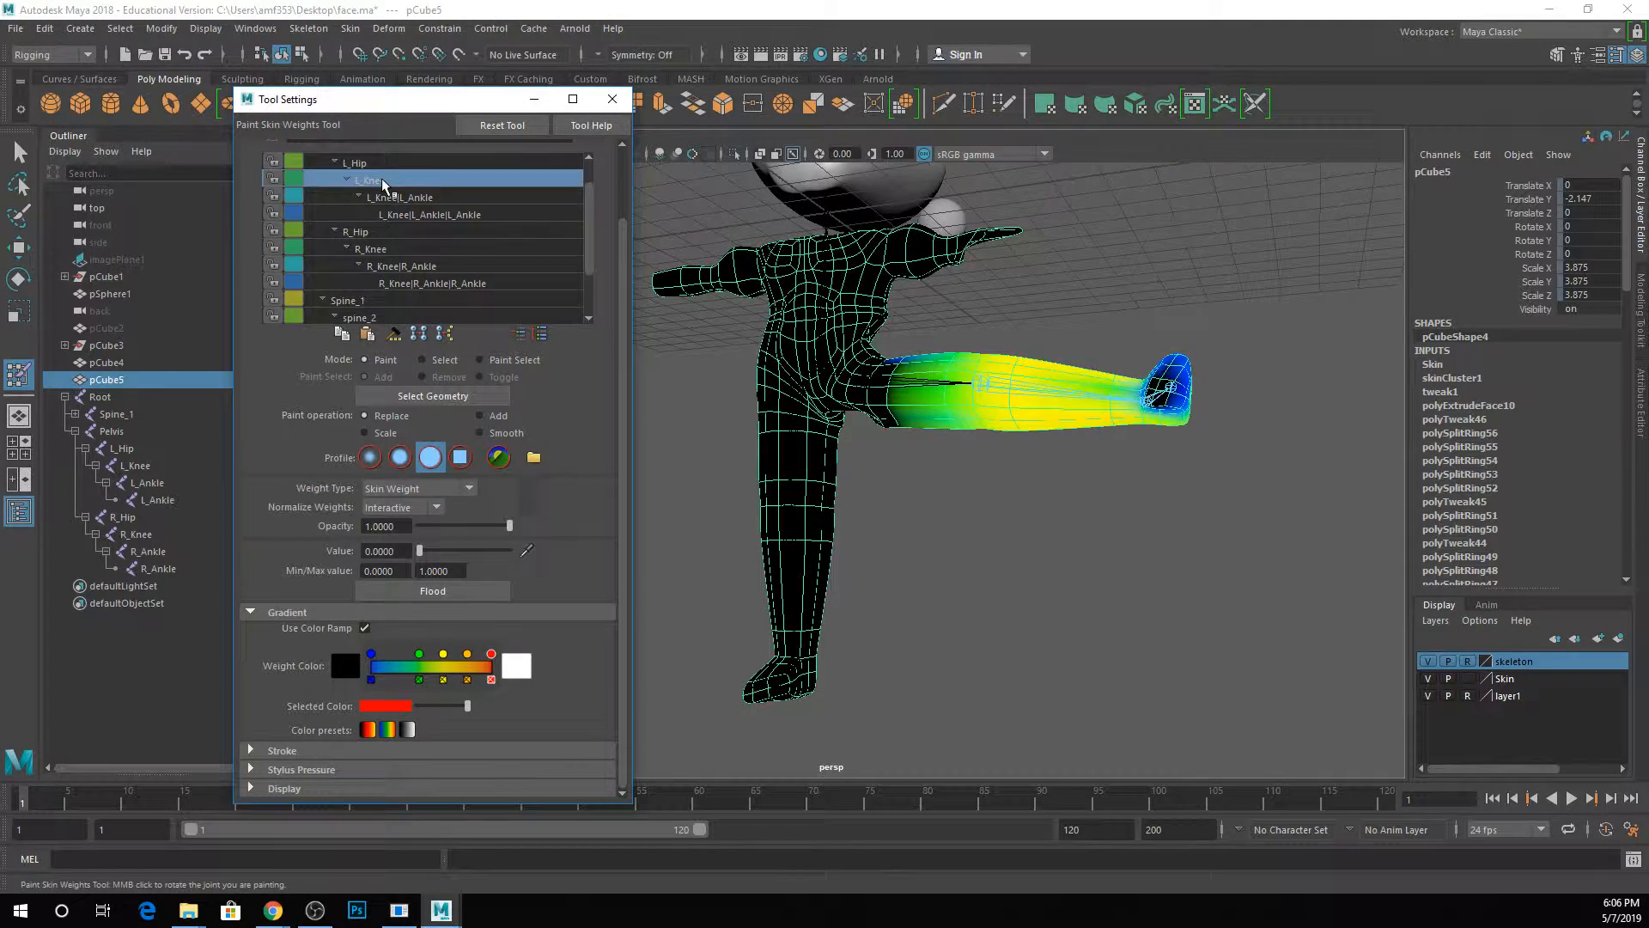
{"action": "left_click", "coordinate": [378, 164]}
{"action": "mouse_move", "coordinate": [1061, 250]}
{"action": "left_mouse_down", "text": "alt"}
{"action": "mouse_move", "coordinate": [783, 263]}
{"action": "mouse_move", "coordinate": [1081, 251]}
{"action": "left_mouse_up", "text": "alt"}
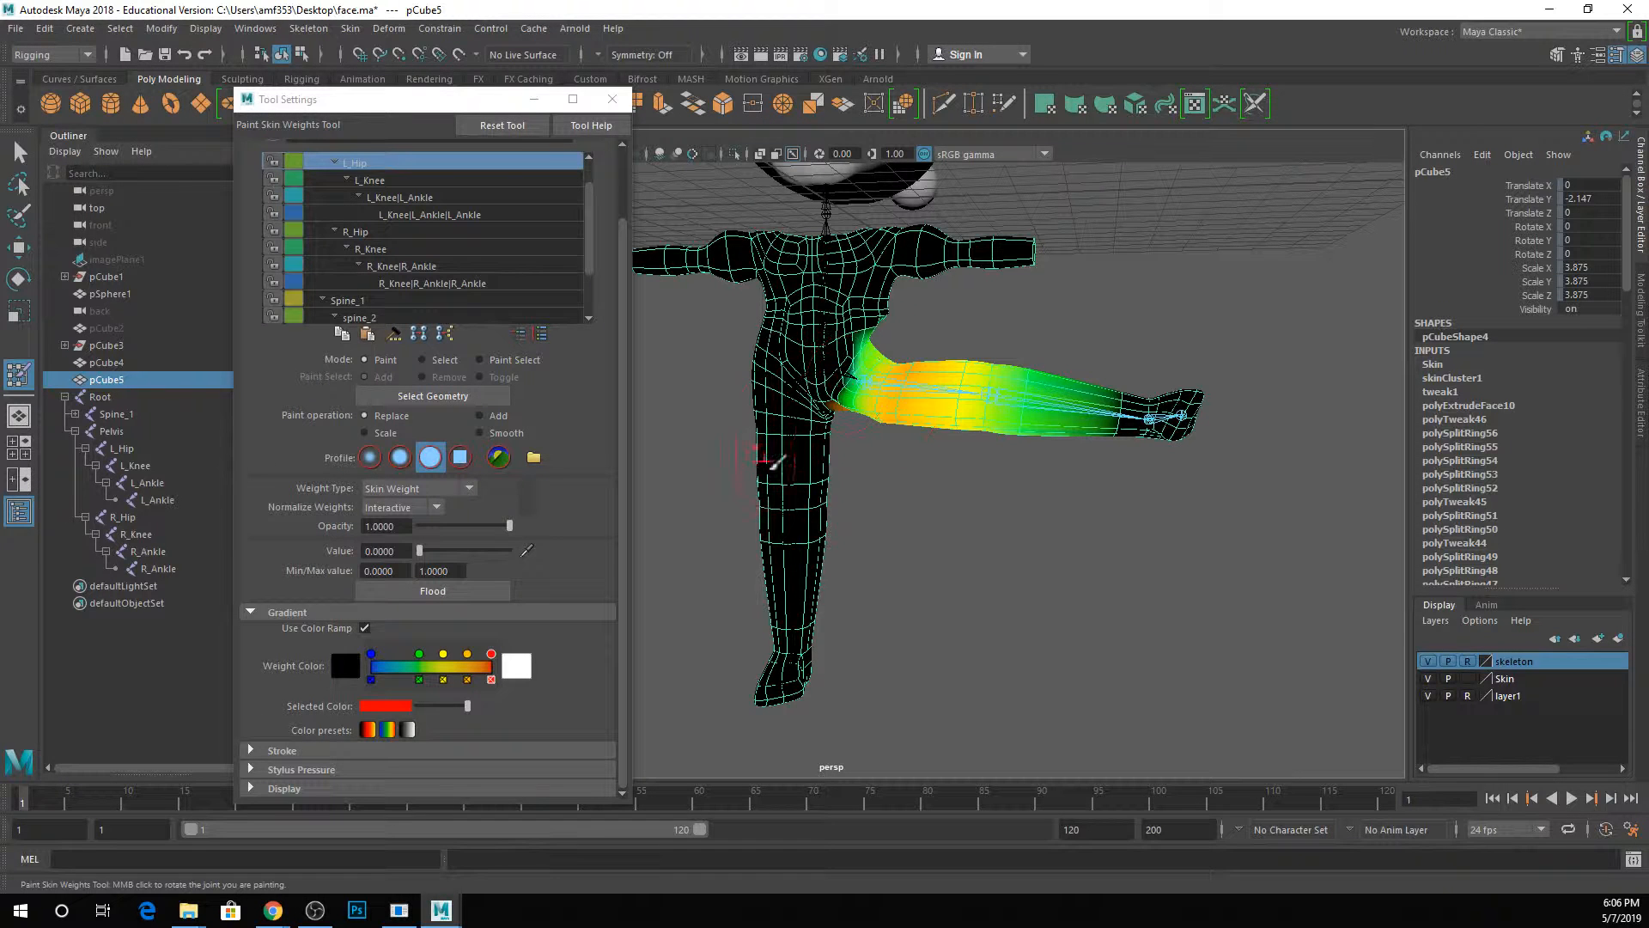
{"action": "left_click", "coordinate": [612, 99]}
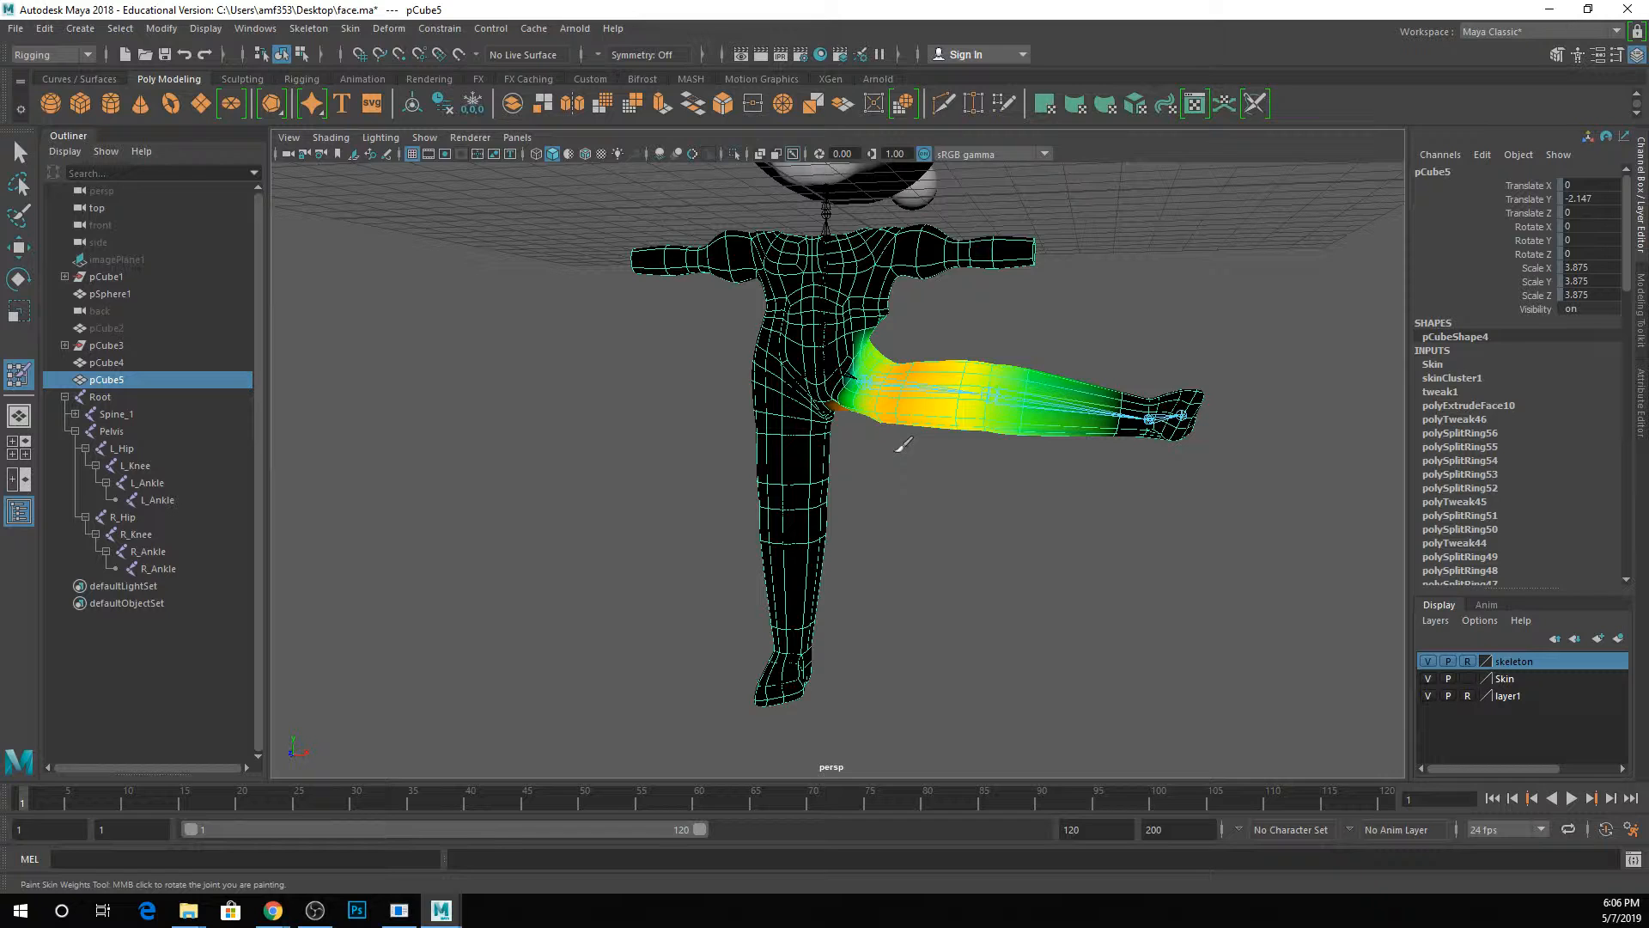
{"action": "key", "text": "q"}
{"action": "left_click", "coordinate": [941, 478]}
{"action": "key", "text": "ctrl+s"}
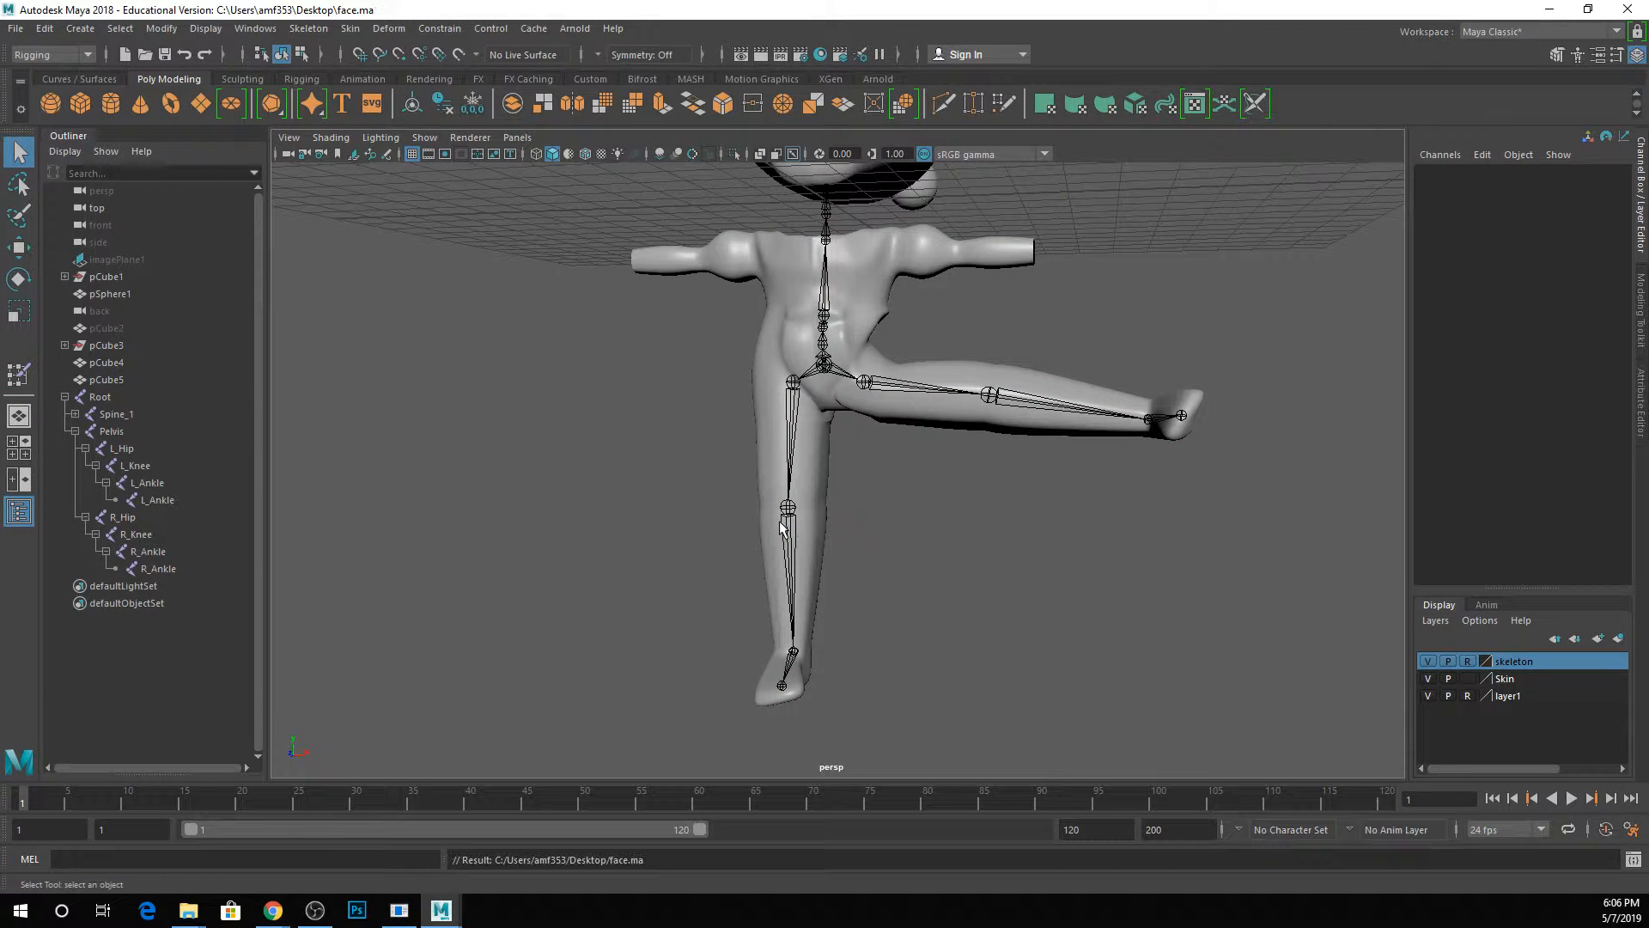